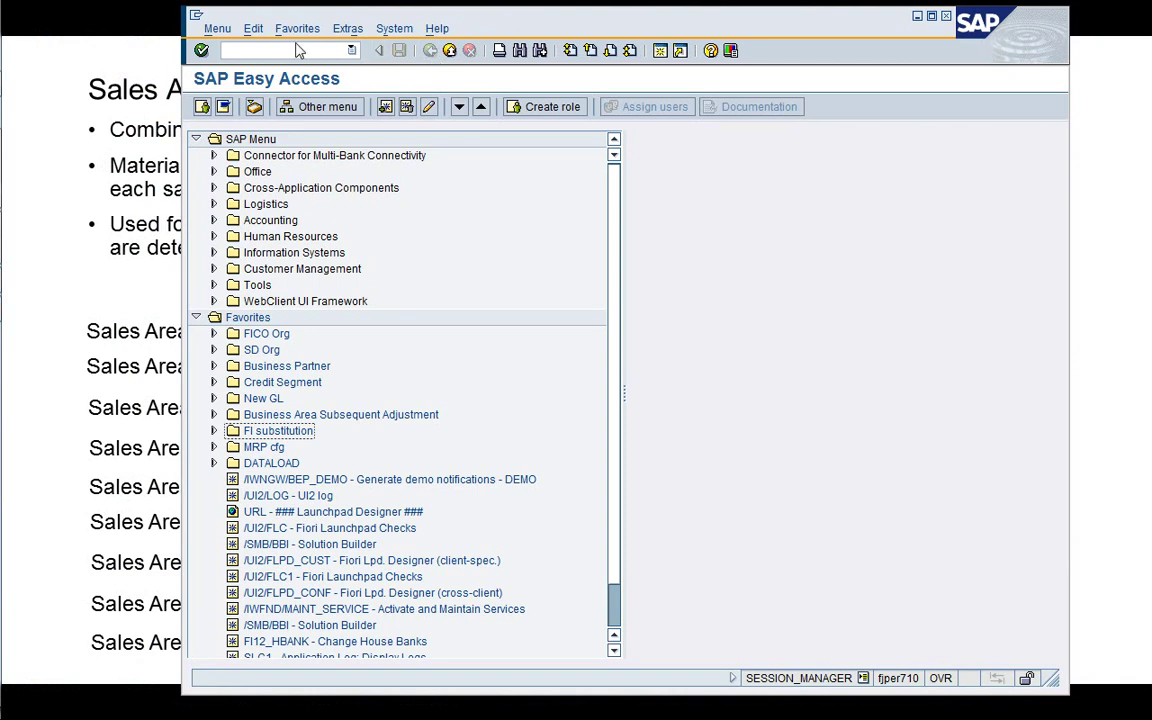
Start transaction SE16 and open the selection screen for table KNVV
click(297, 50)
text(/nSE16)
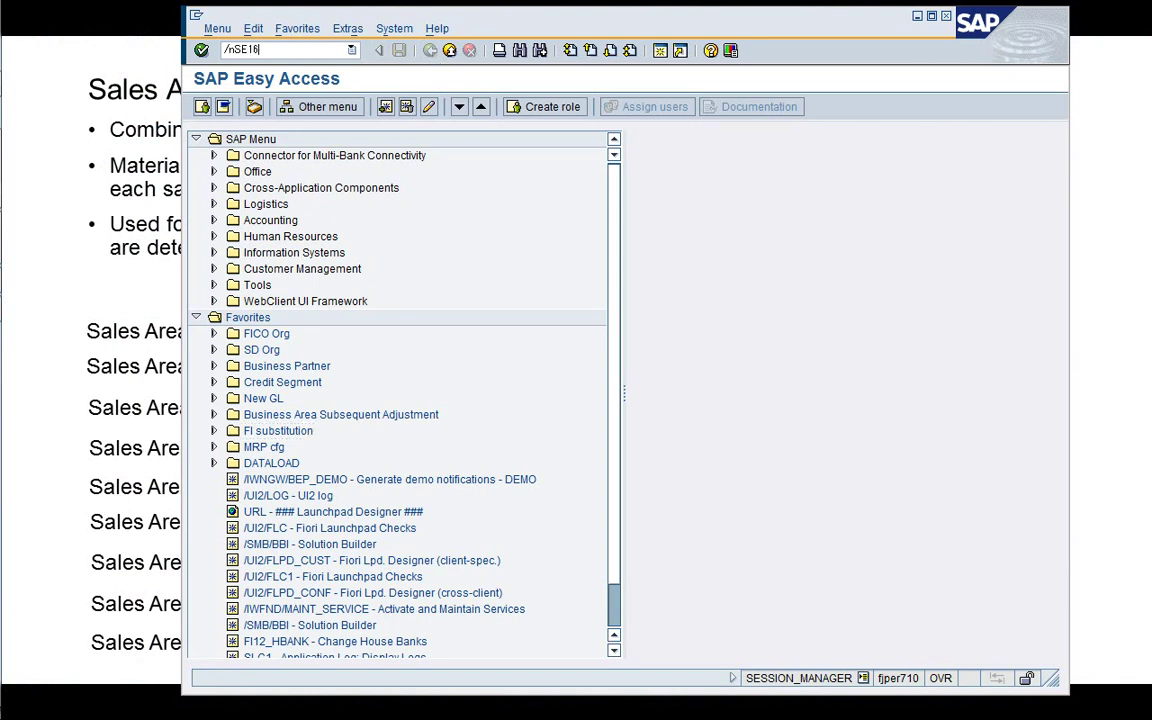
key(Return)
key(Return)
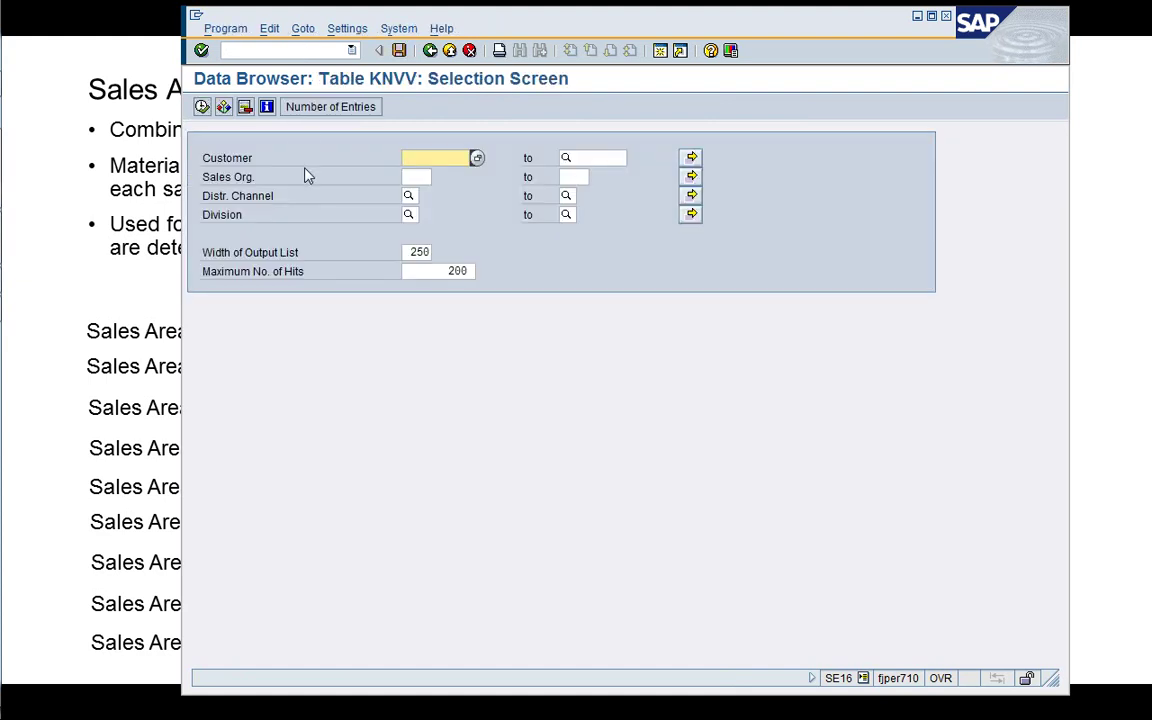
Filter table KNVV by the customer number and sales organization 1710, and run the selection
key(BackSpace)
key(Down)
key(Return)
key(Tab)
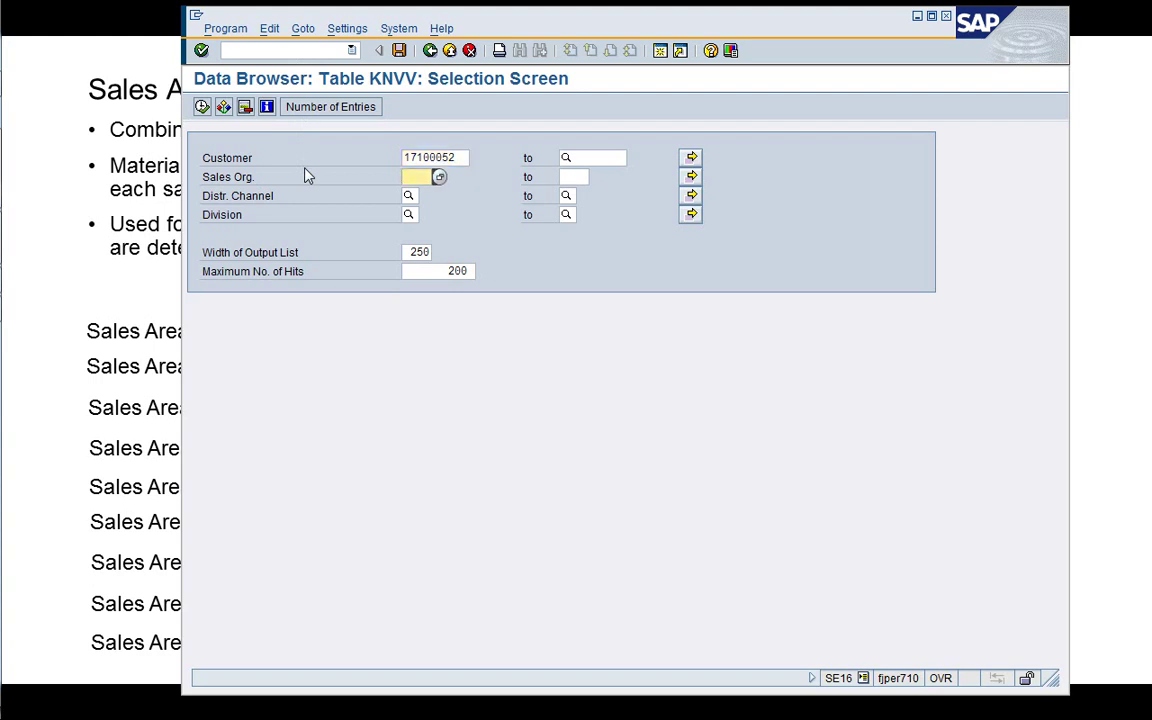
text(1710)
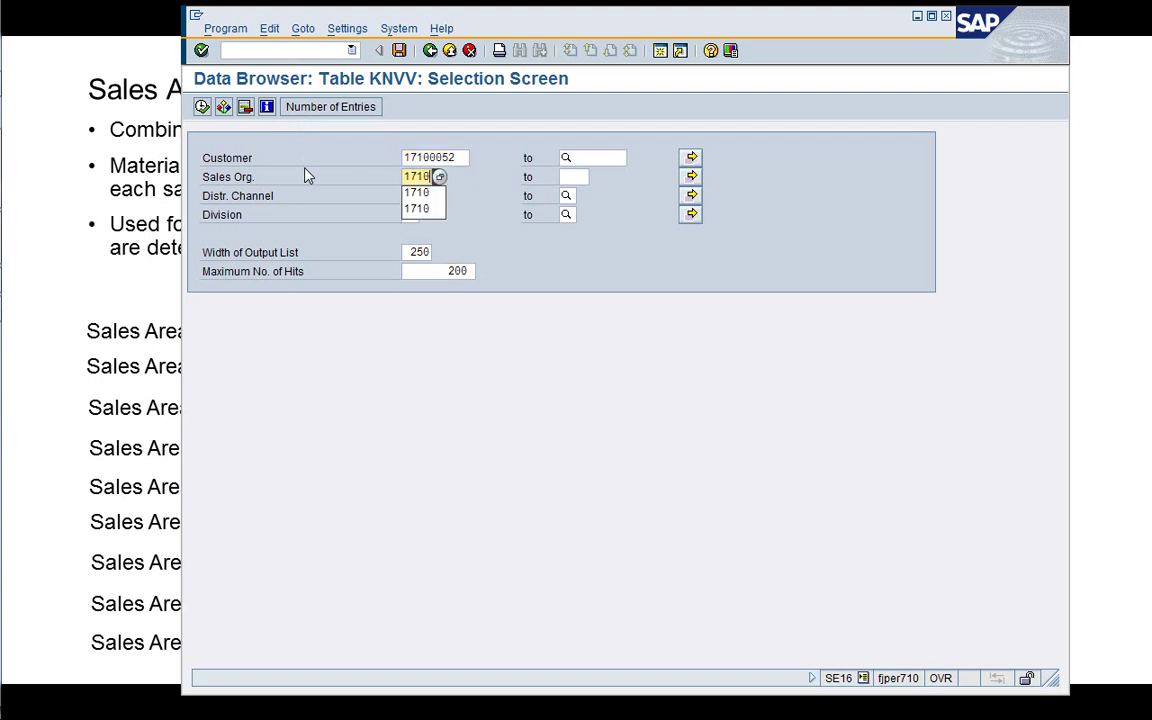
key(Return)
click(203, 108)
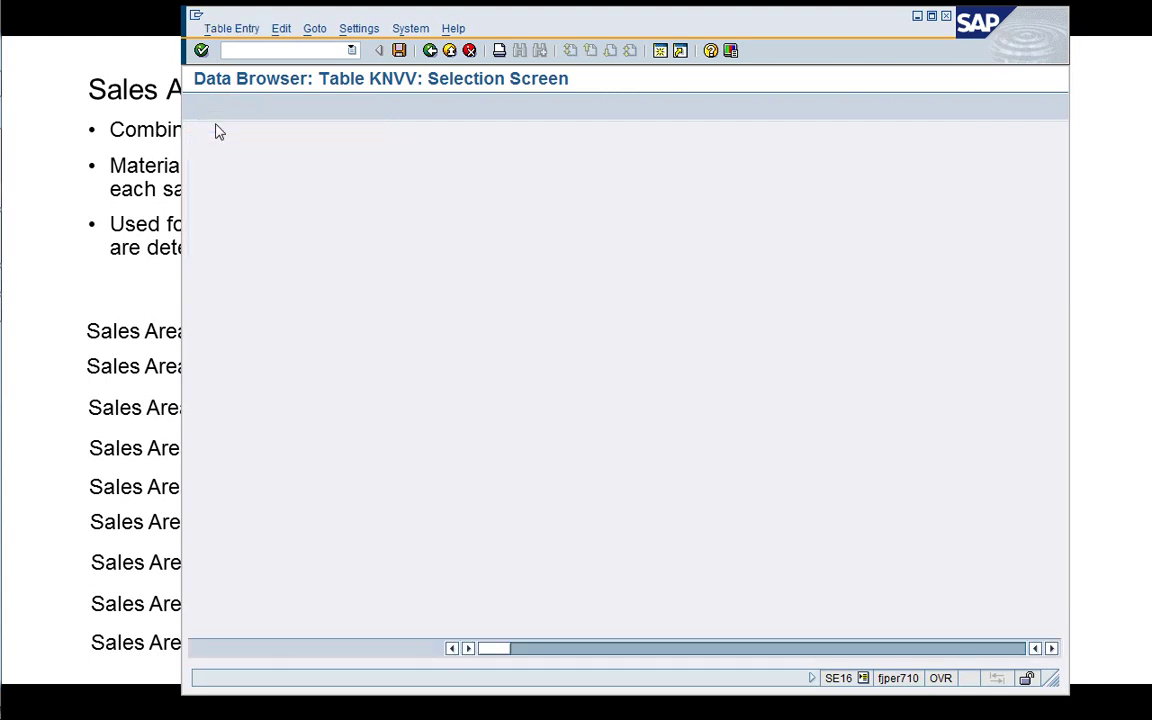
Examine the sales organization, distribution channel and division assigned to the customer in the KNVV entry
click(347, 159)
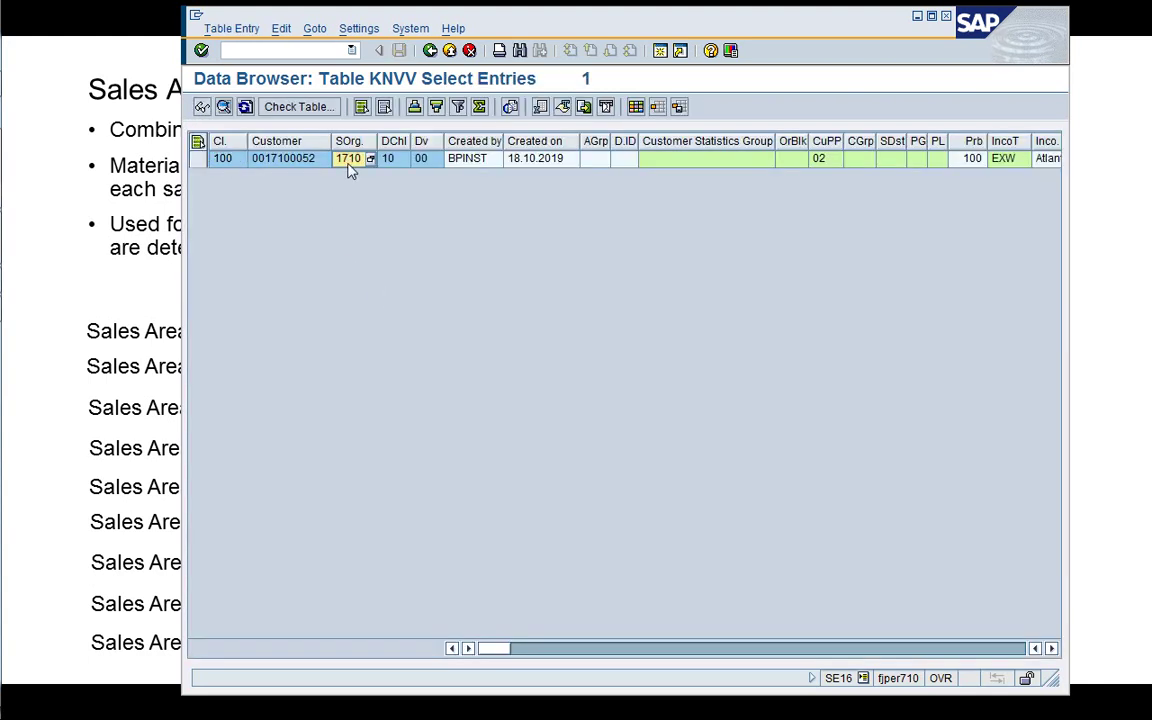
click(425, 160)
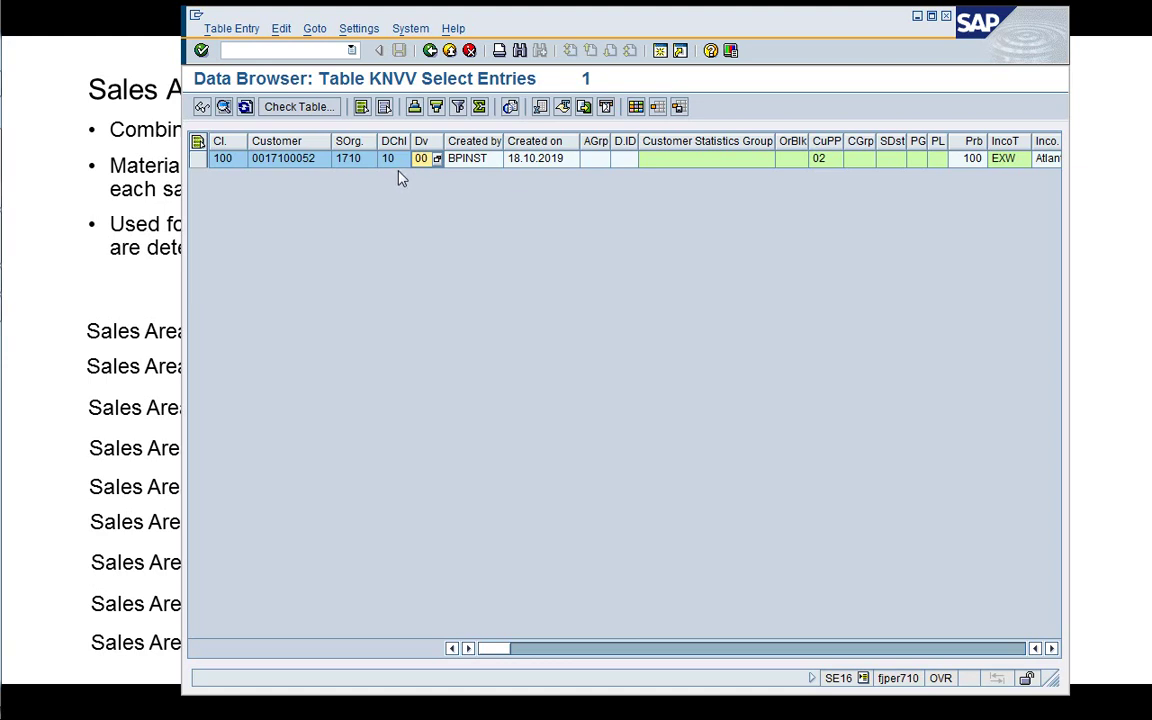
click(390, 159)
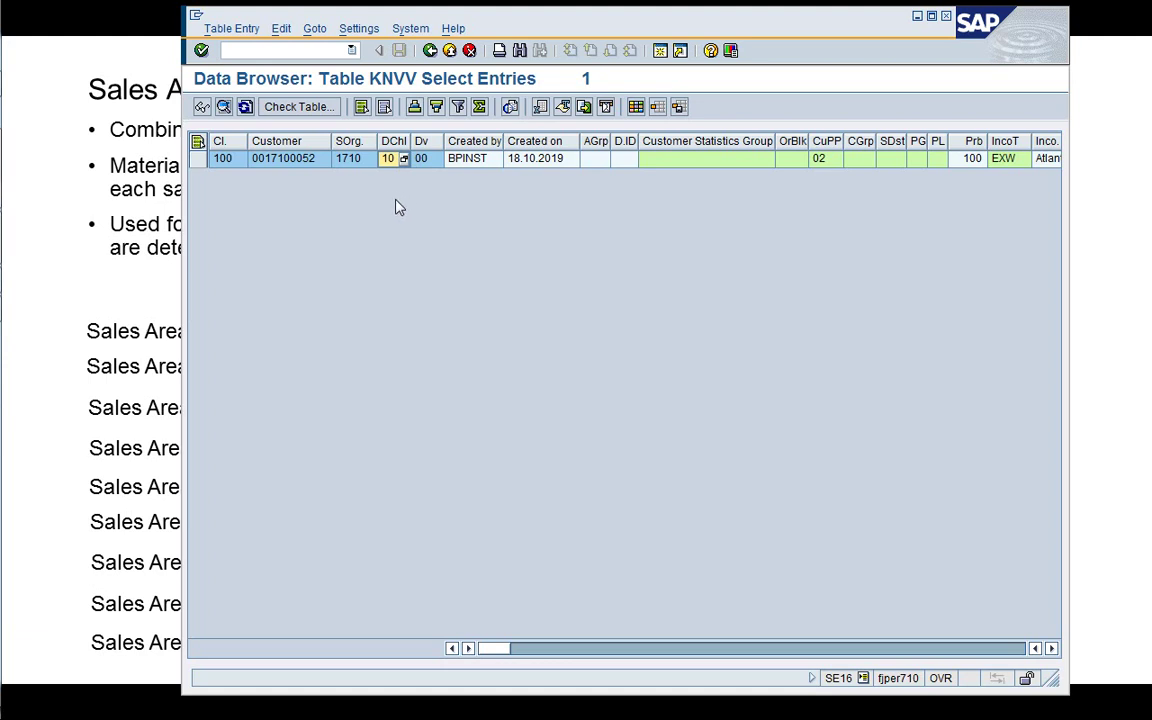
click(292, 161)
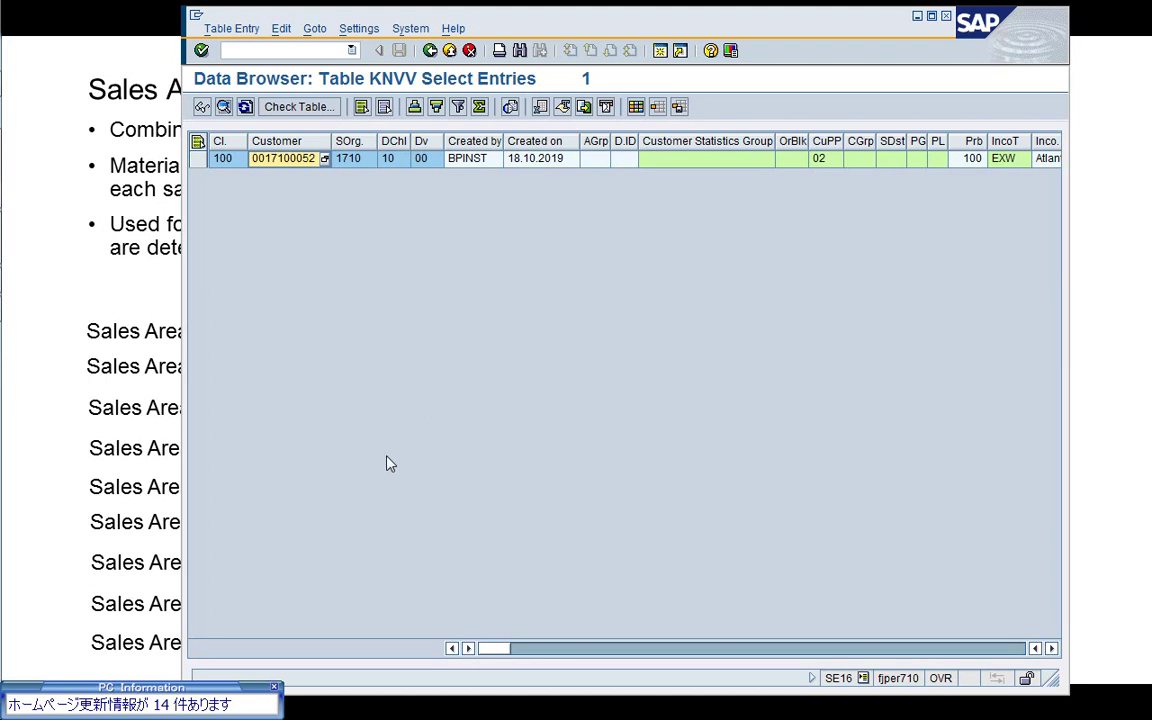
click(274, 687)
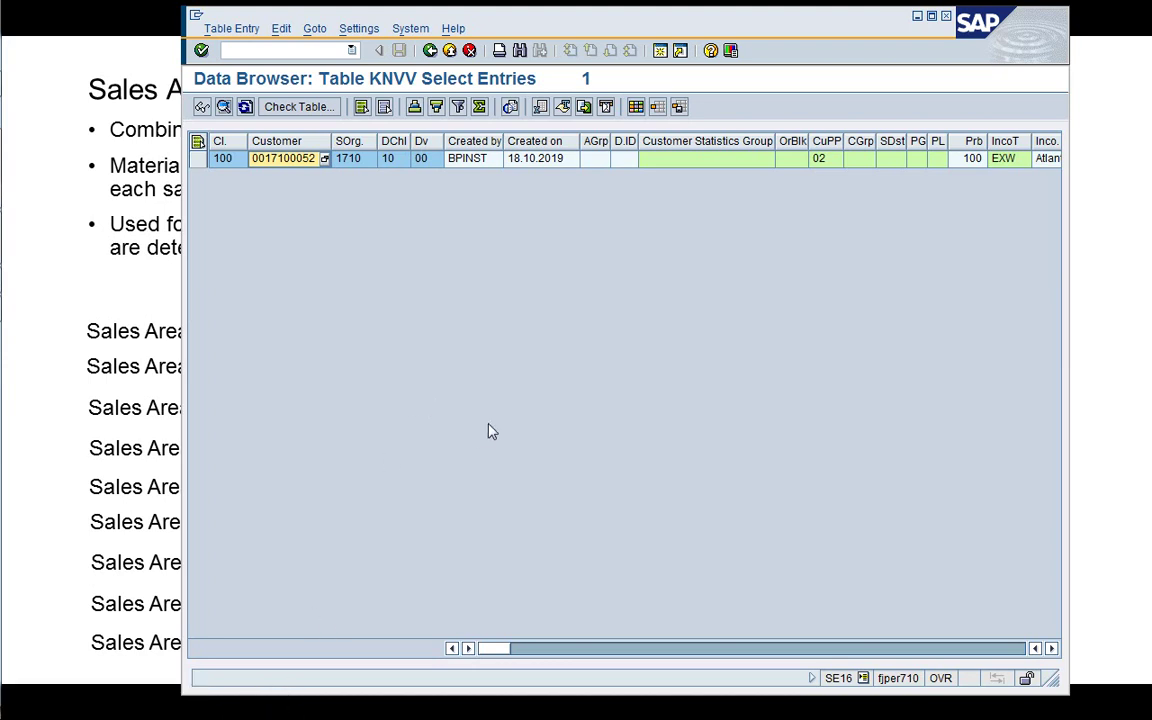
Return to the Data Browser's initial screen and open the selection screen for table MVKE
click(430, 51)
click(430, 51)
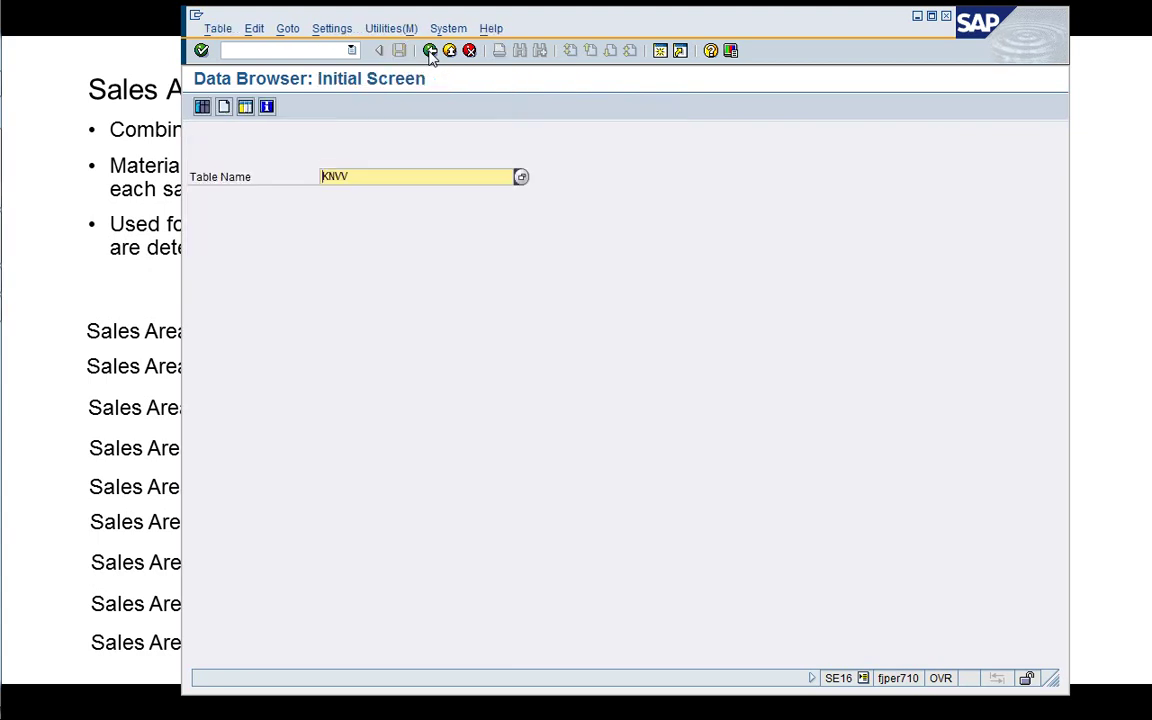
text(MVKE)
key(Return)
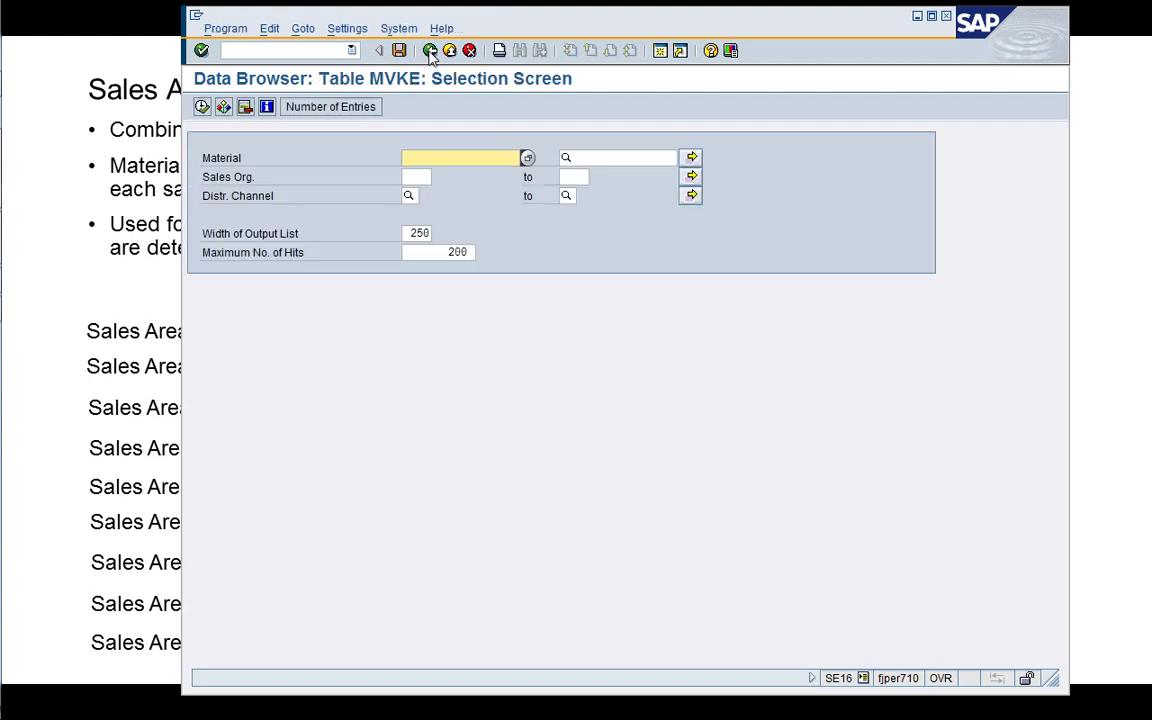
Filter table MVKE by materials M000000000-A01 to M999999999-Z99 and sales organization 1710, and run the selection
text(1710)
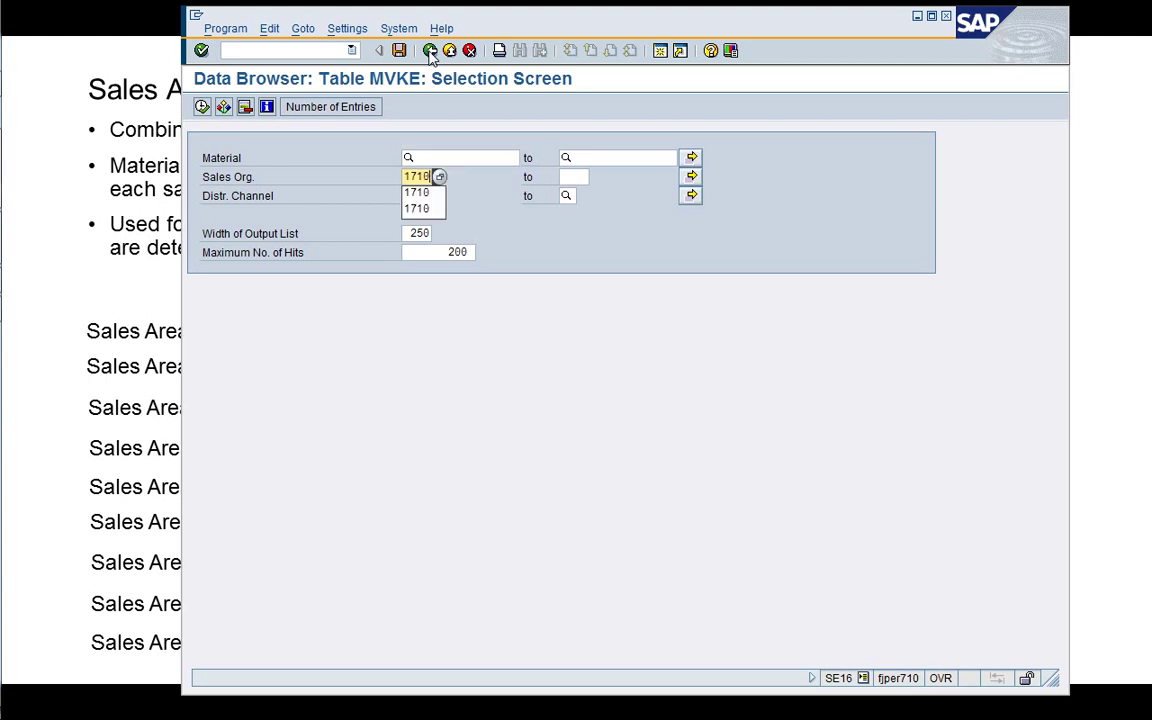
key(Up)
key(Down)
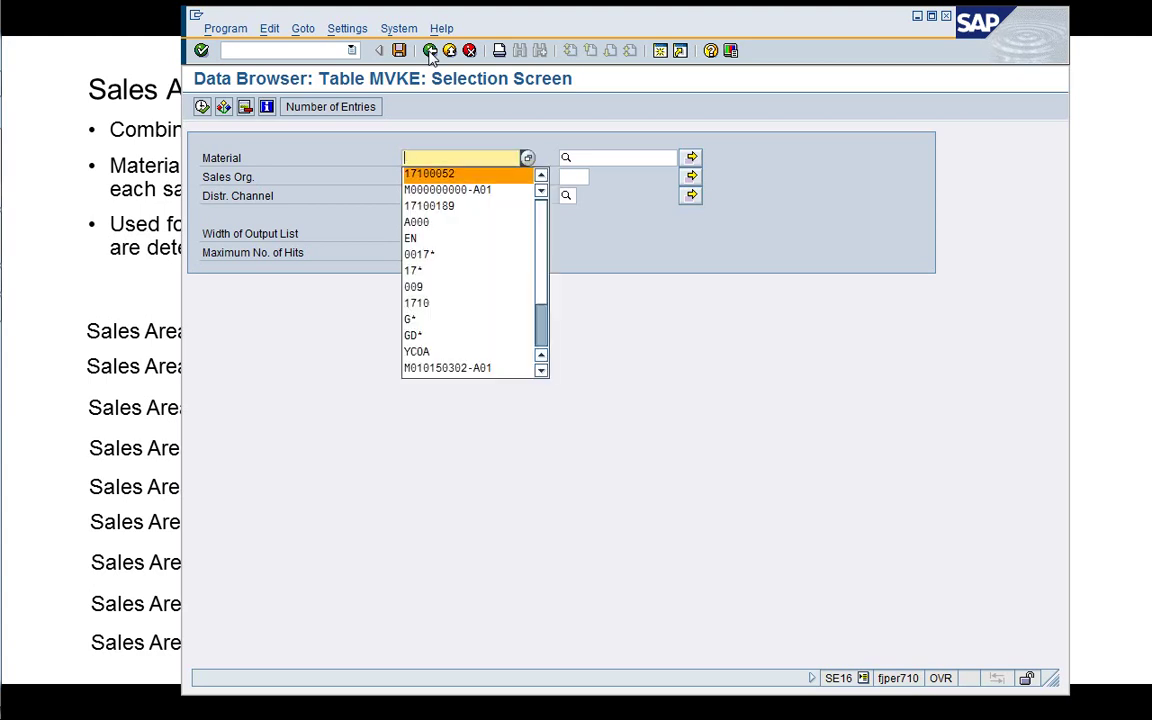
key(Down)
key(Return)
key(Tab)
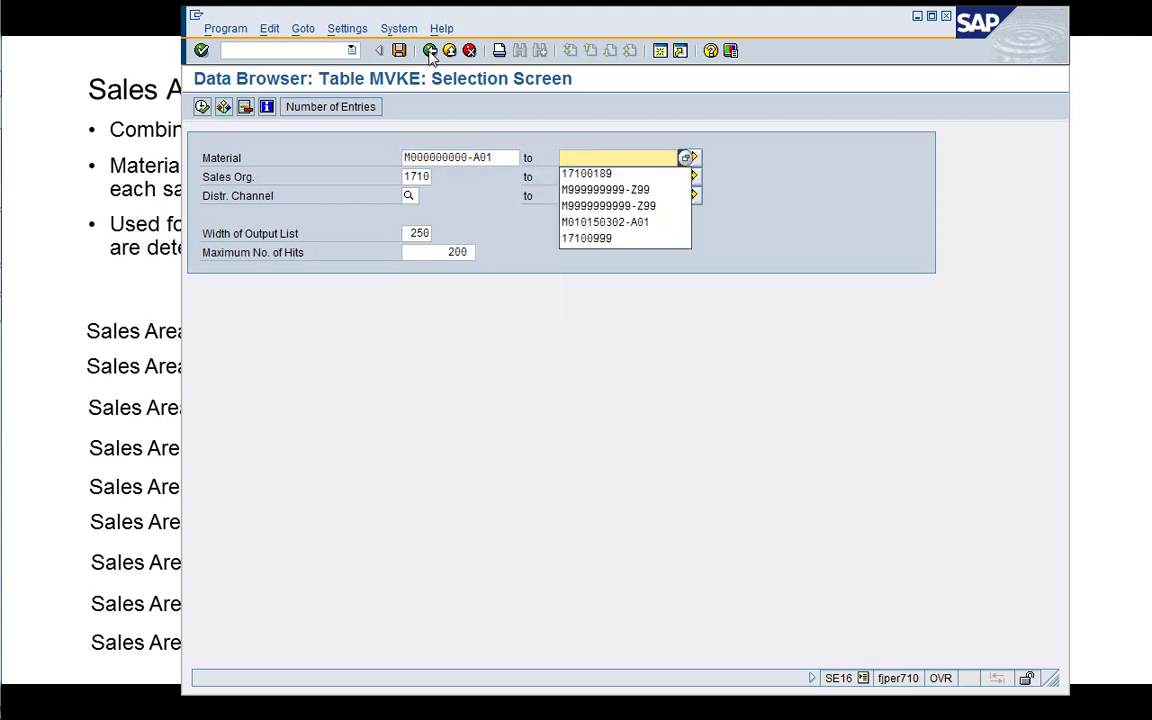
key(Down)
key(Down)
key(Return)
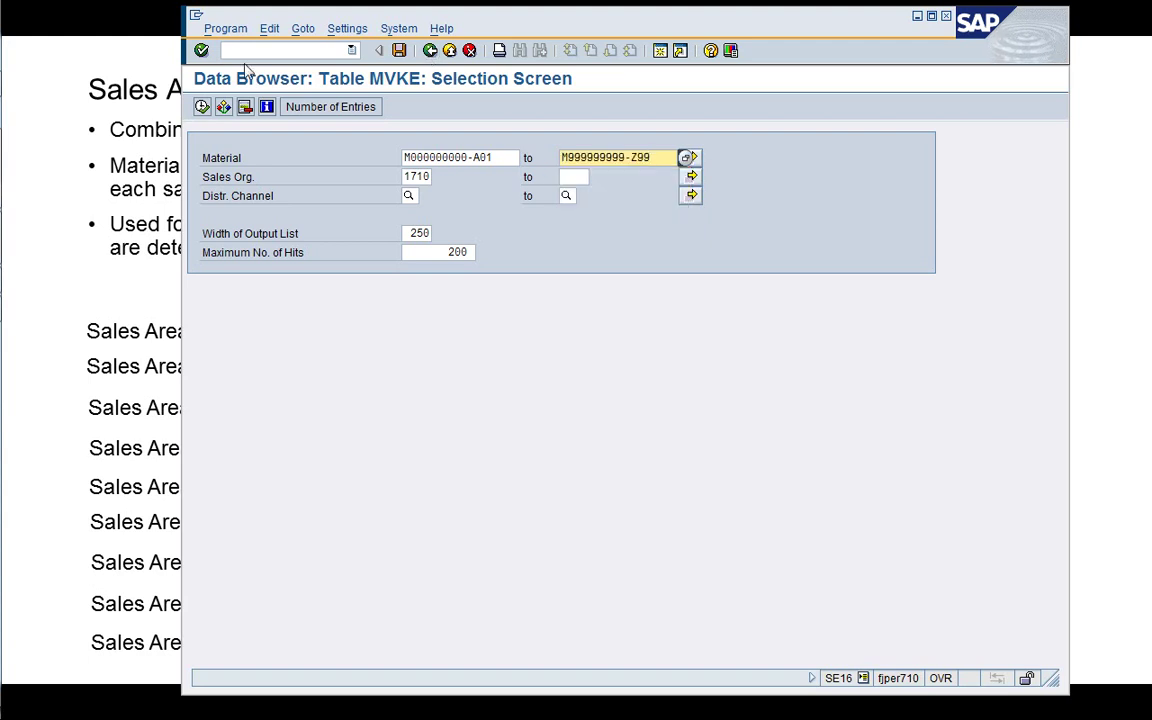
click(201, 108)
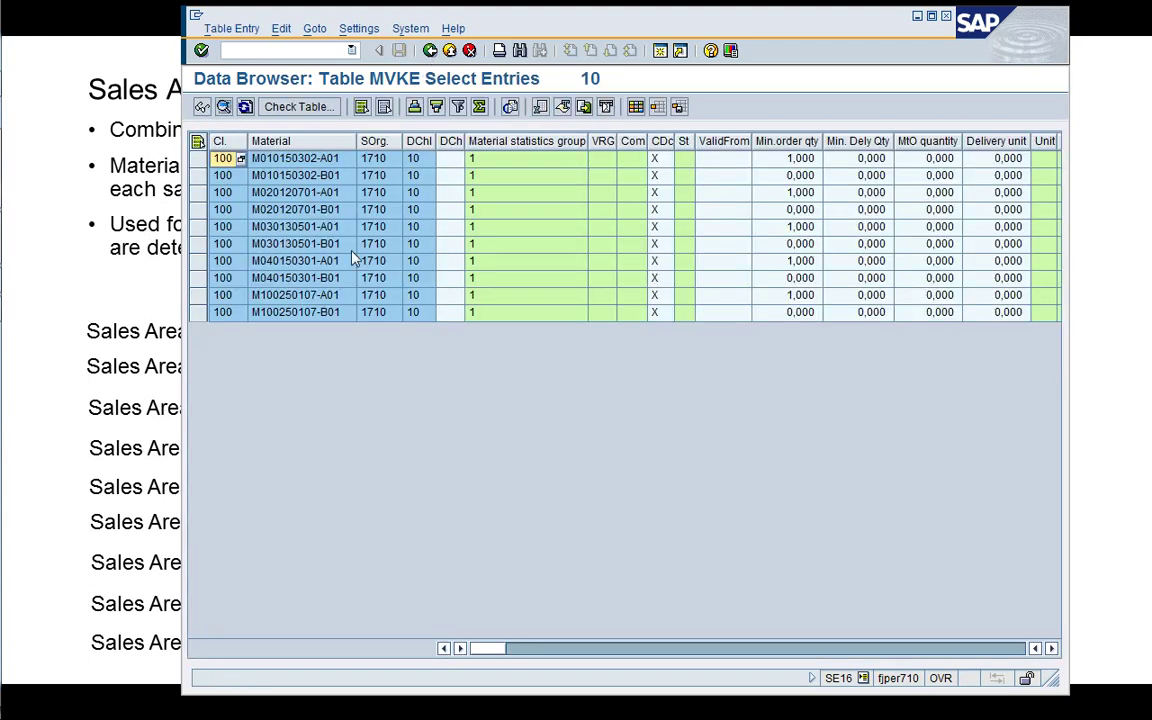
Examine the sales organization and distribution channel assigned to each material in the MVKE entries
key(Right)
key(Right)
key(Down)
key(Down)
key(Down)
key(Down)
key(Down)
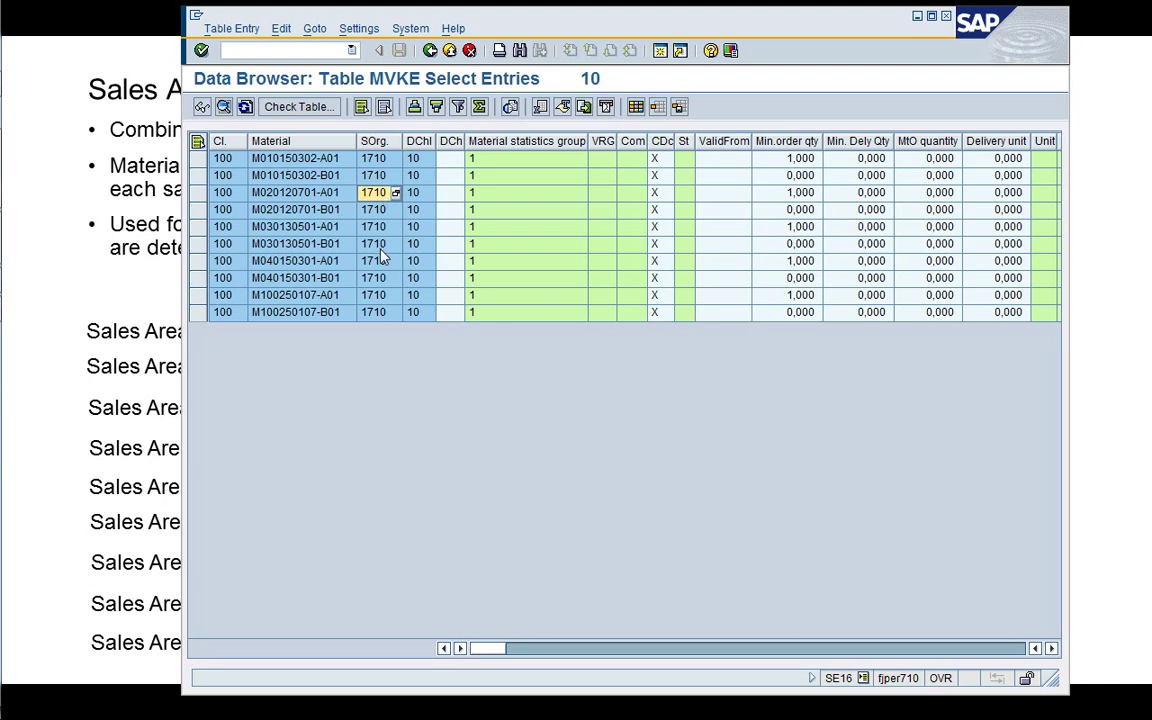
key(Right)
key(Down)
key(Down)
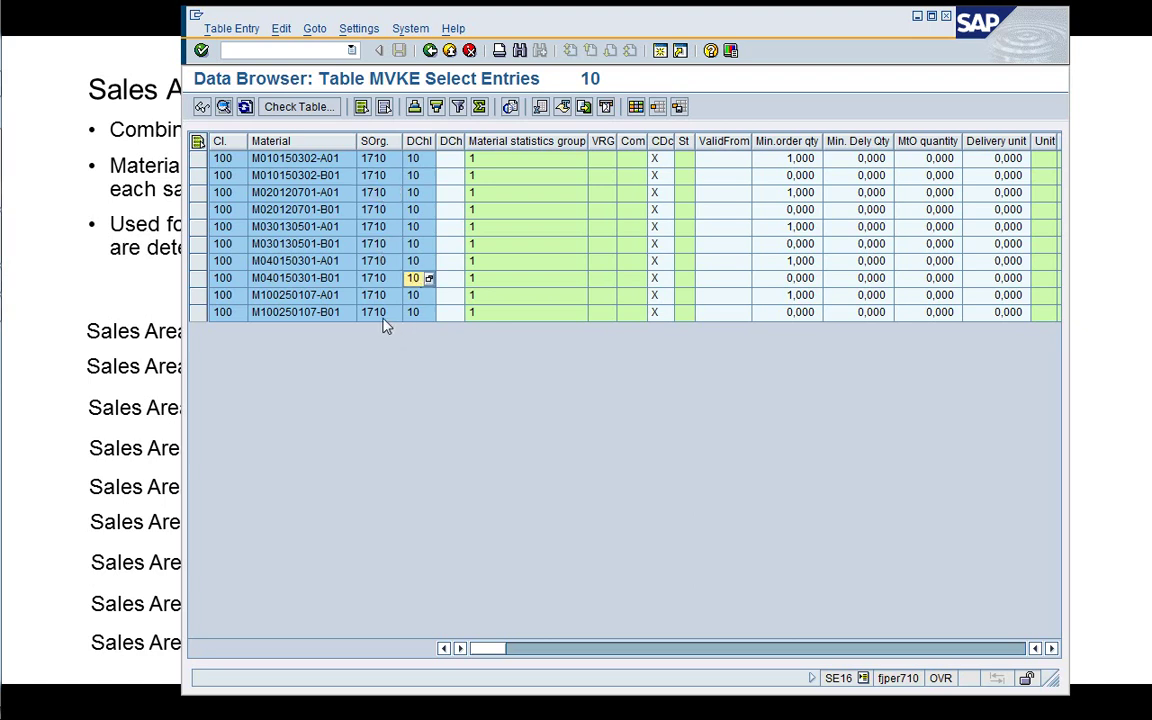
key(Left)
key(Down)
key(Down)
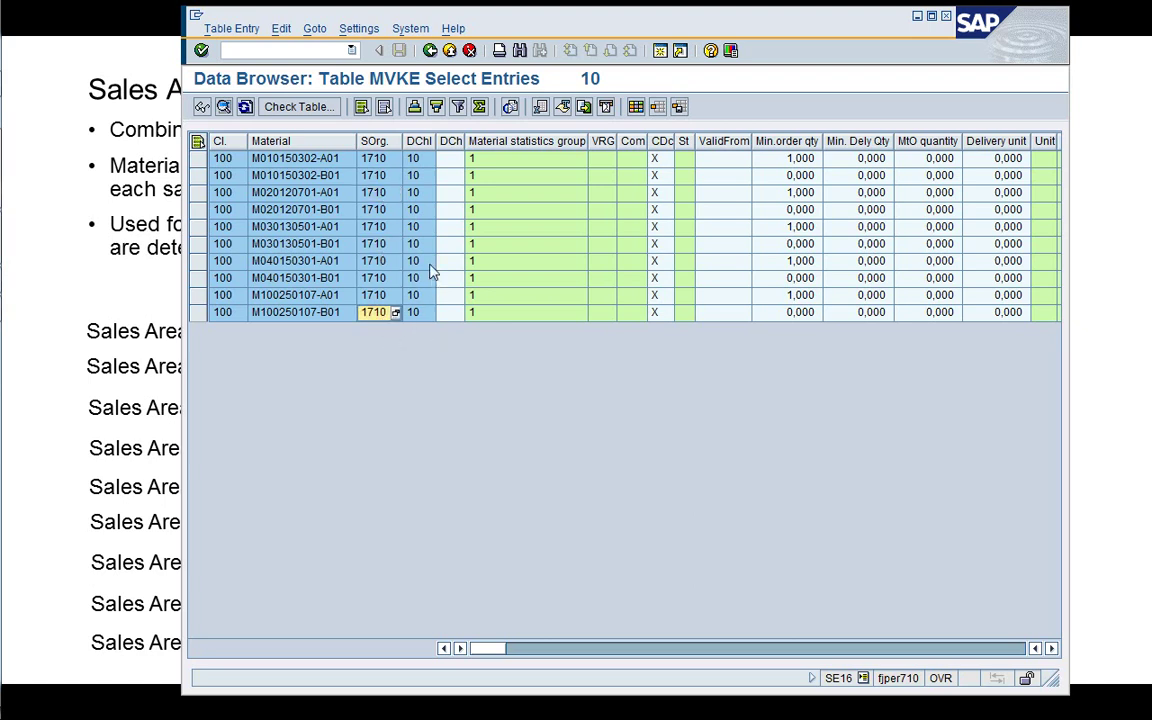
click(421, 160)
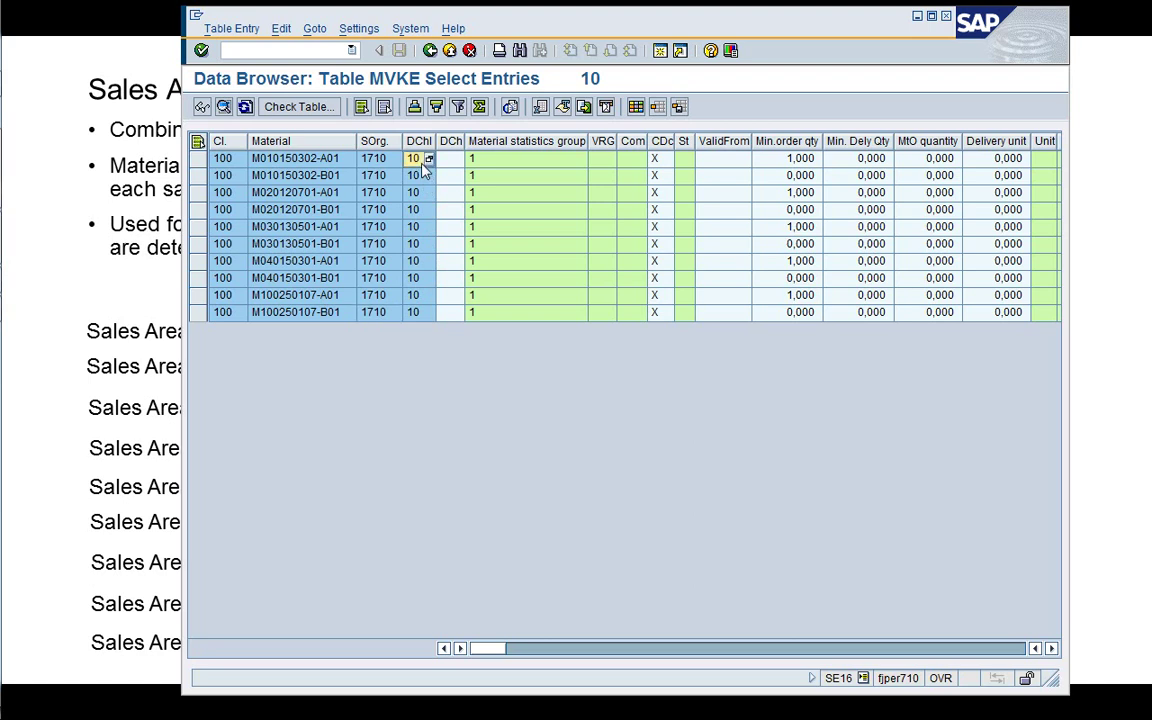
key(Down)
key(Down)
key(Down)
key(Left)
click(416, 228)
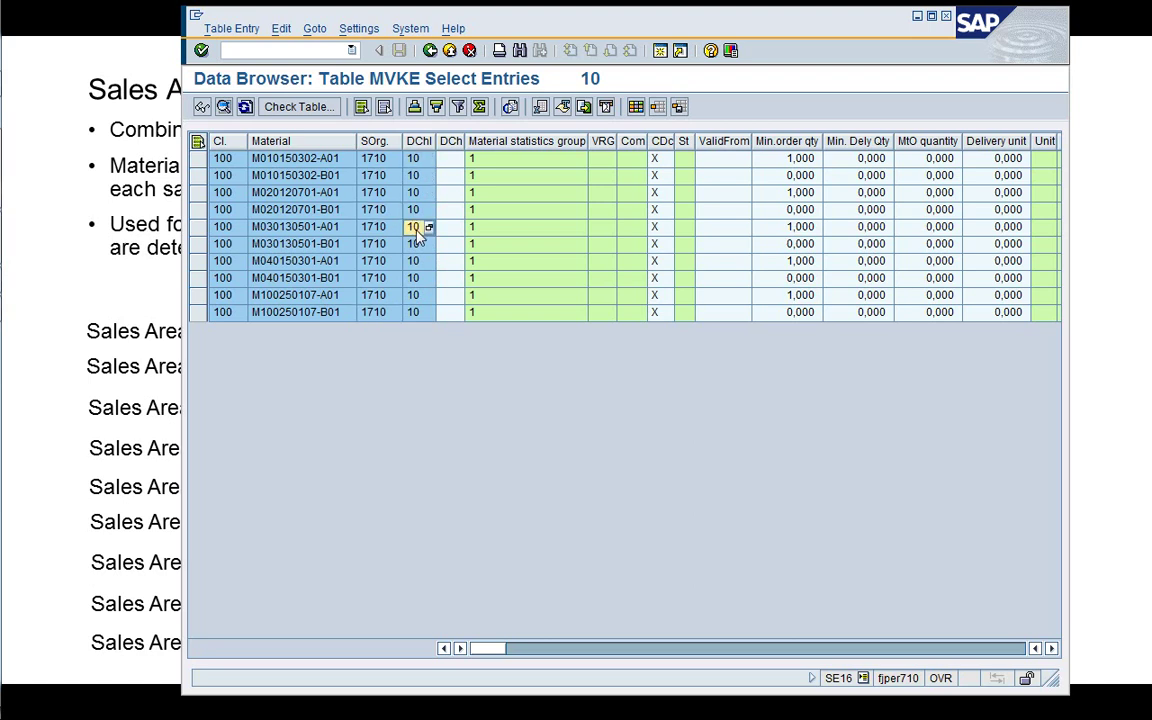
Return to the Data Browser's initial screen and open the selection screen for table MARA
click(430, 51)
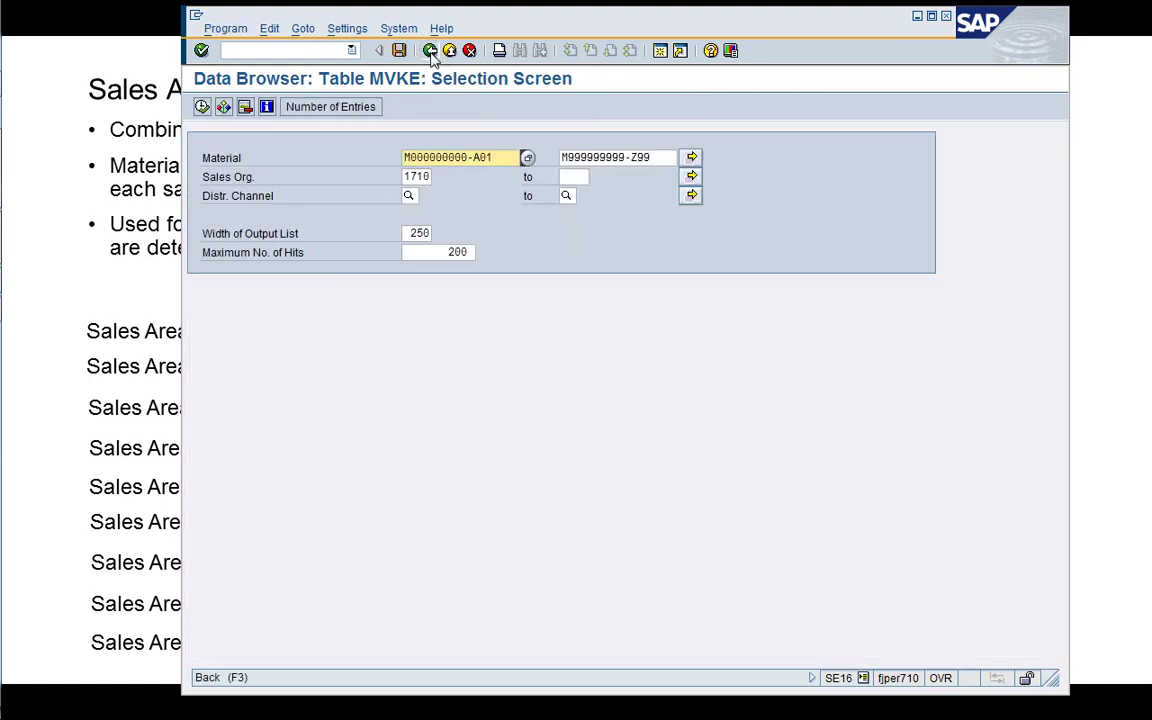
click(430, 51)
text(ARA)
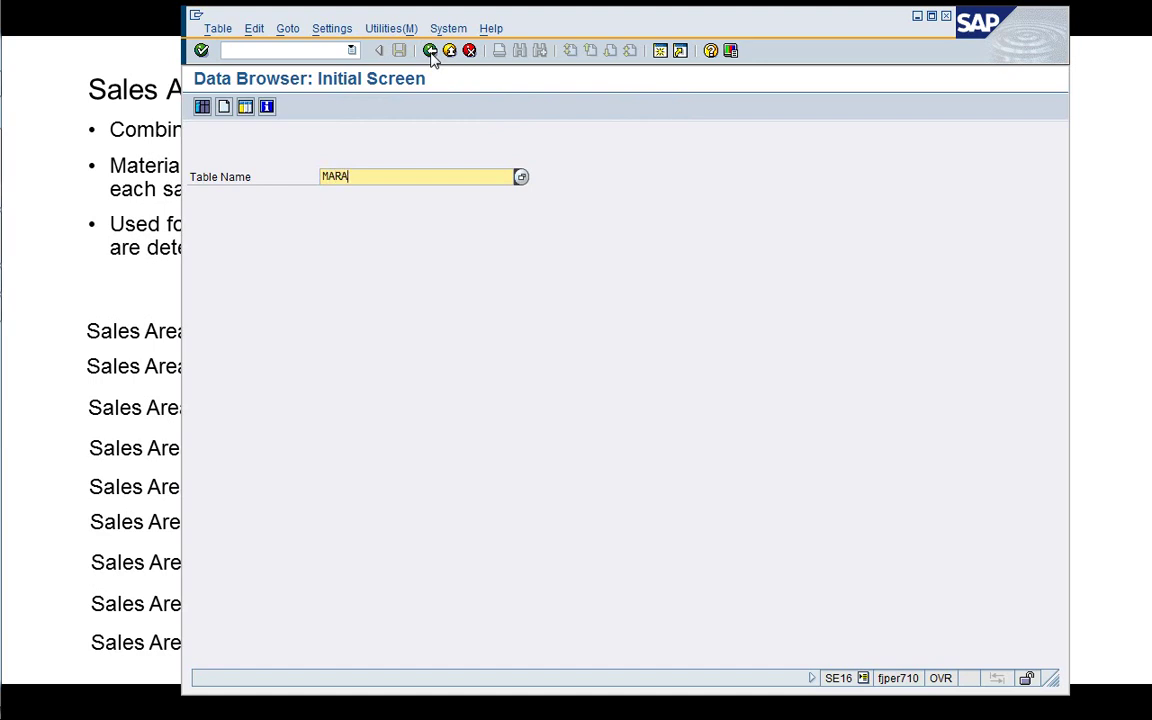
key(Return)
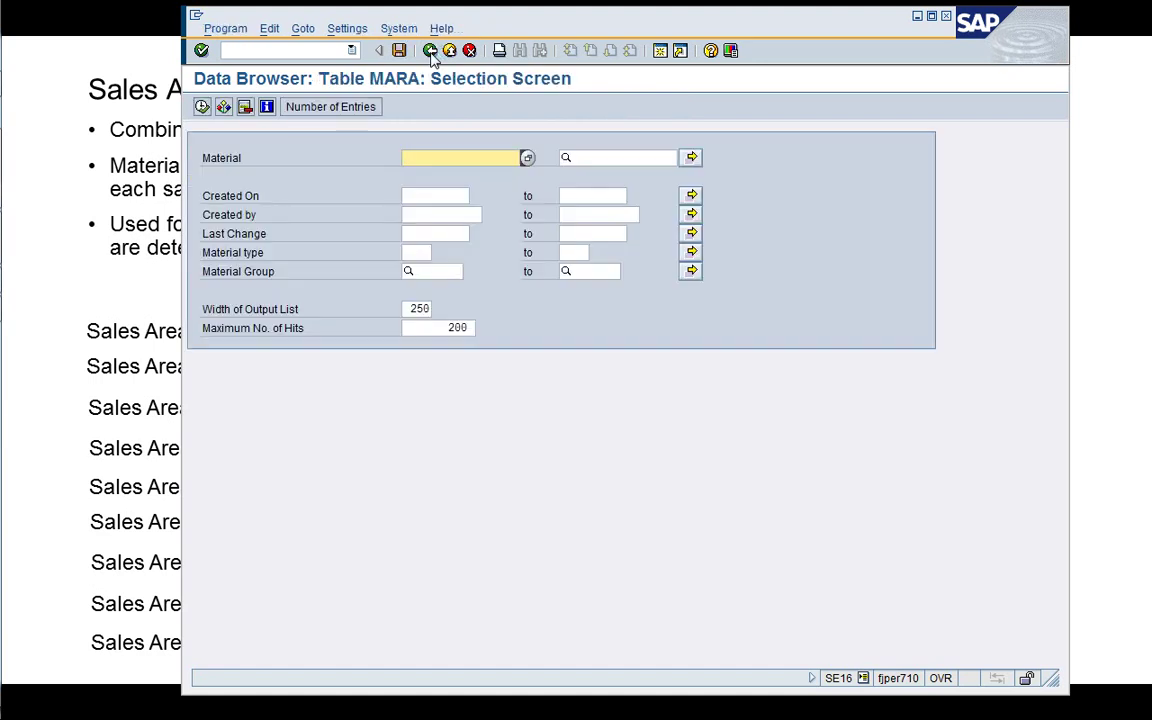
Filter table MARA by materials M000000000-A01 to M999999999-Z99 and run the selection
key(BackSpace)
key(Return)
key(Tab)
key(BackSpace)
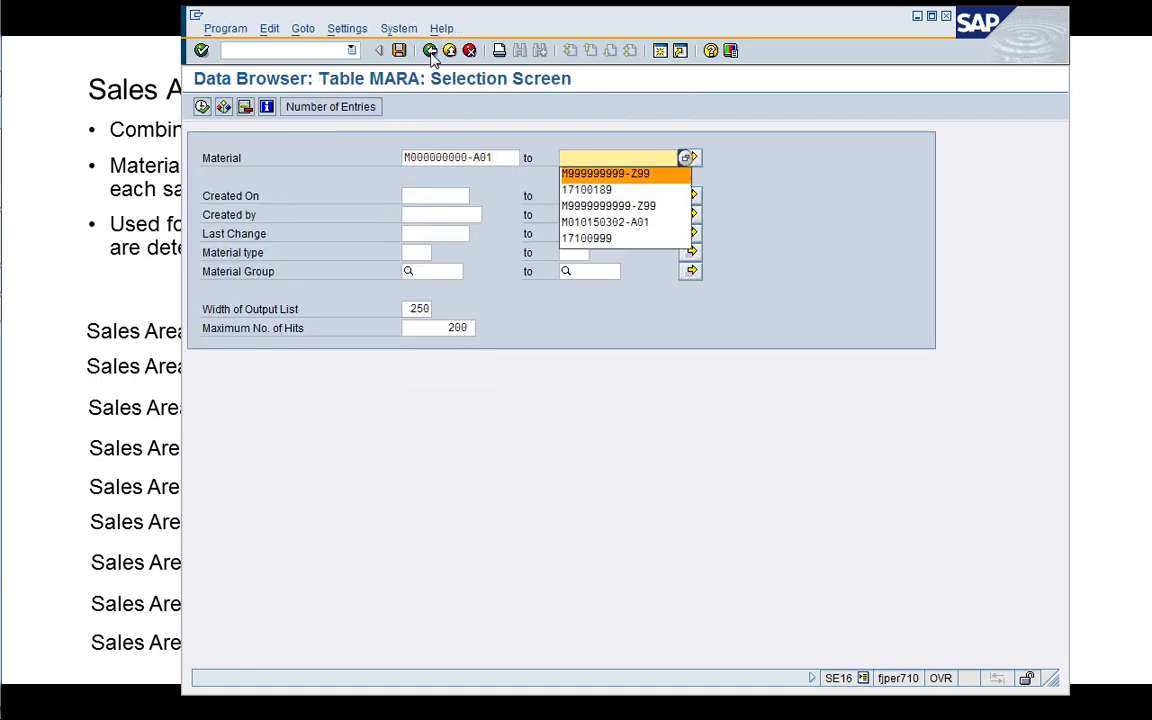
key(Return)
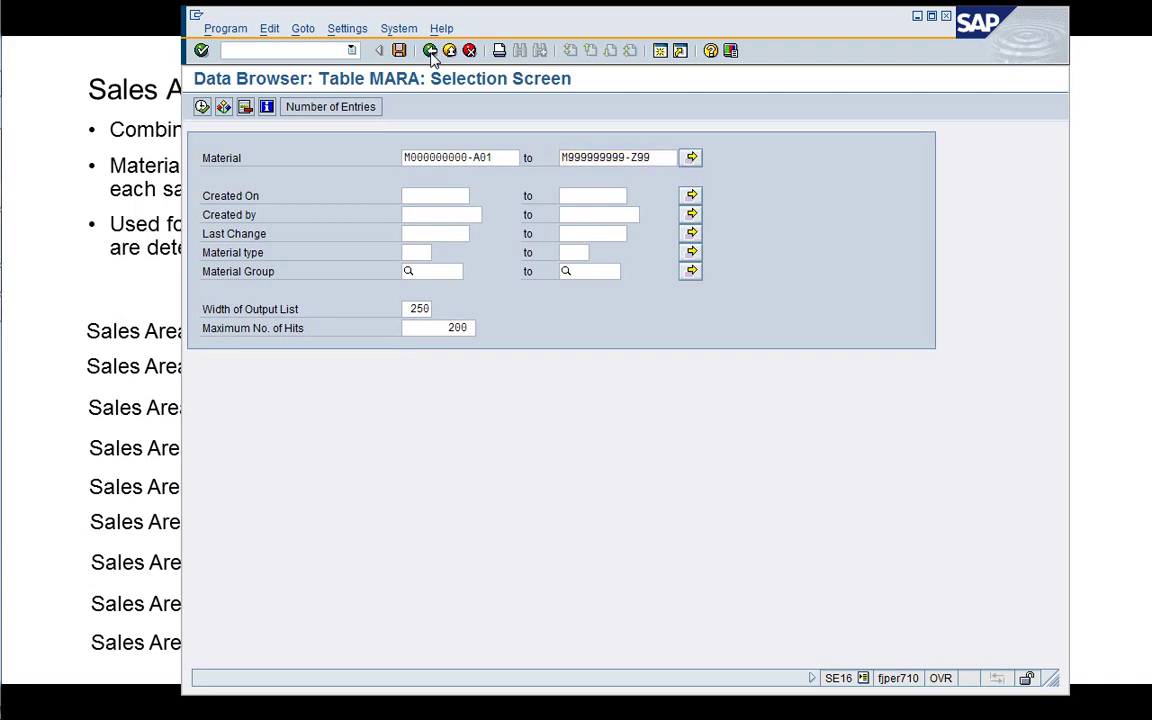
click(430, 51)
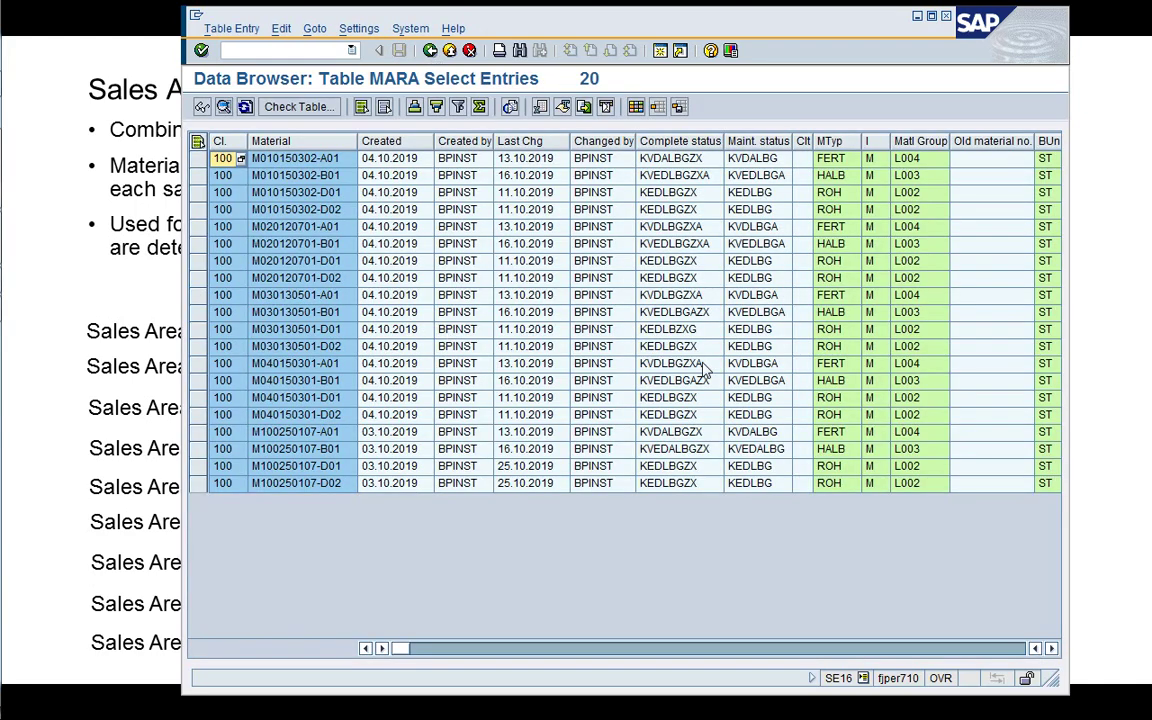
Examine the division assigned to each material in the MARA entries
click(703, 367)
key(Right)
key(Right)
key(Right)
key(Right)
key(Right)
key(Right)
key(Right)
key(Right)
key(Right)
key(Right)
key(Right)
key(Right)
key(Right)
key(Right)
key(Right)
key(Right)
key(Right)
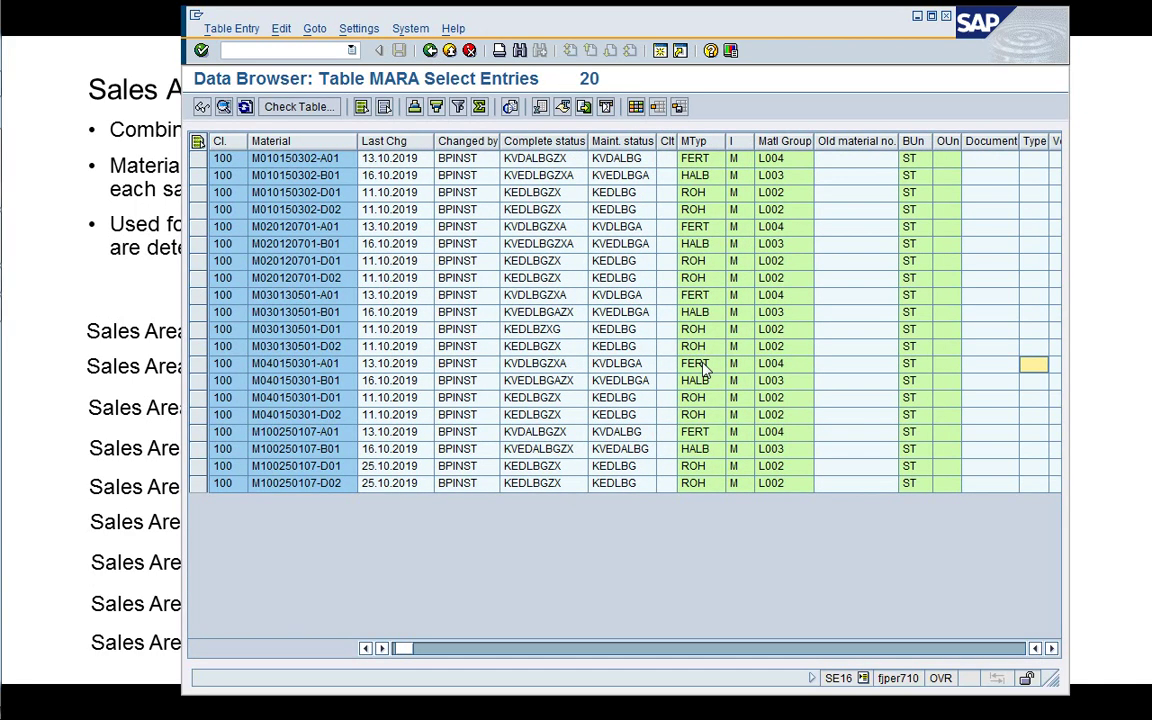
key(Right)
key(Right)
key(Right)
key(Right)
key(Right)
key(Right)
key(Right)
key(Right)
key(Right)
key(Right)
key(Right)
key(Right)
key(Right)
key(Right)
key(Right)
key(Right)
key(Right)
key(Right)
key(Right)
key(Right)
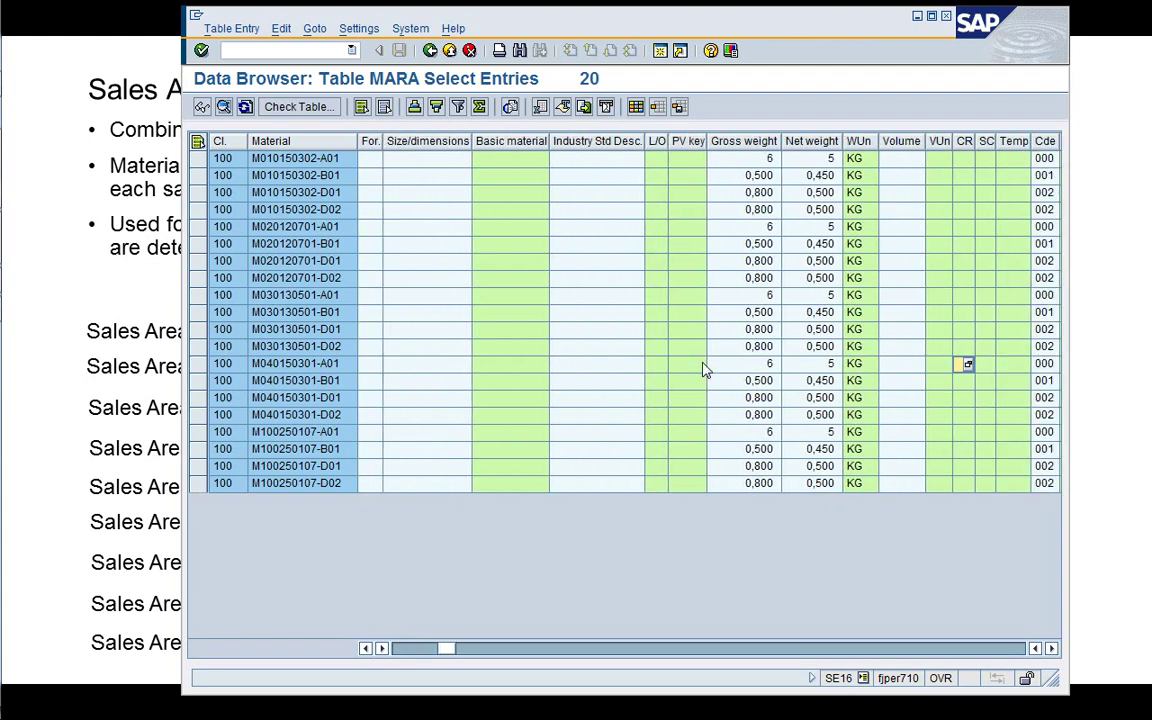
key(Right)
key(Right)
key(Right)
key(Right)
key(Right)
key(Right)
key(Right)
key(Right)
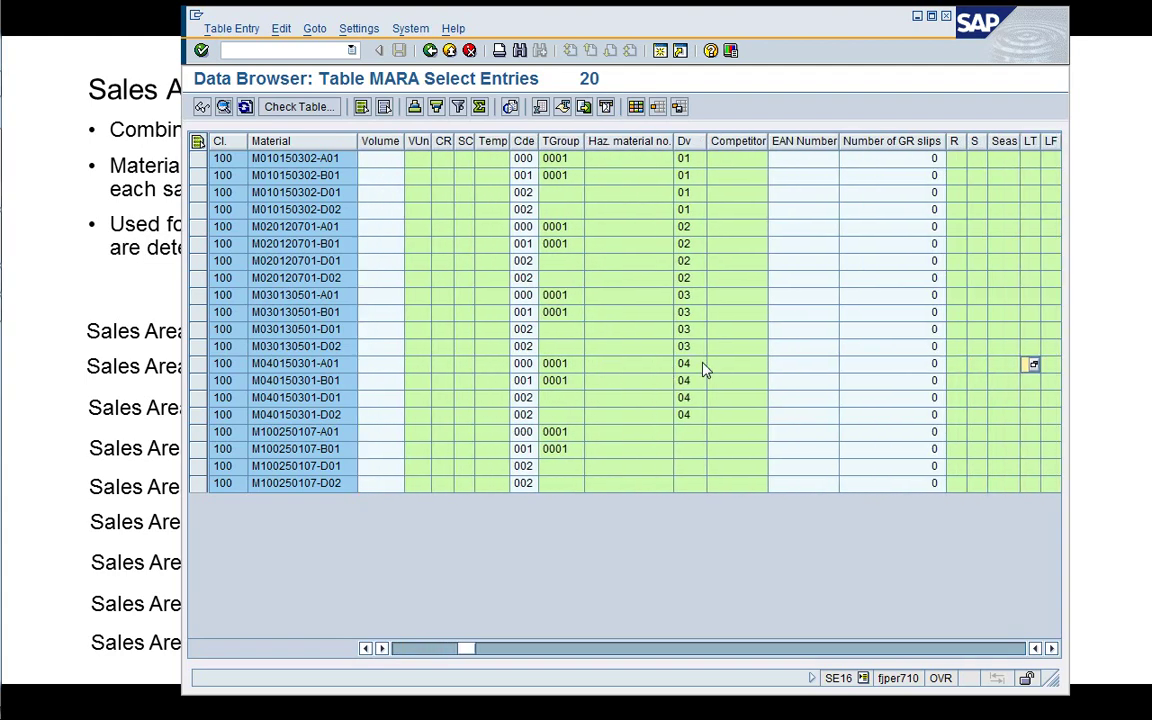
key(Right)
key(Right)
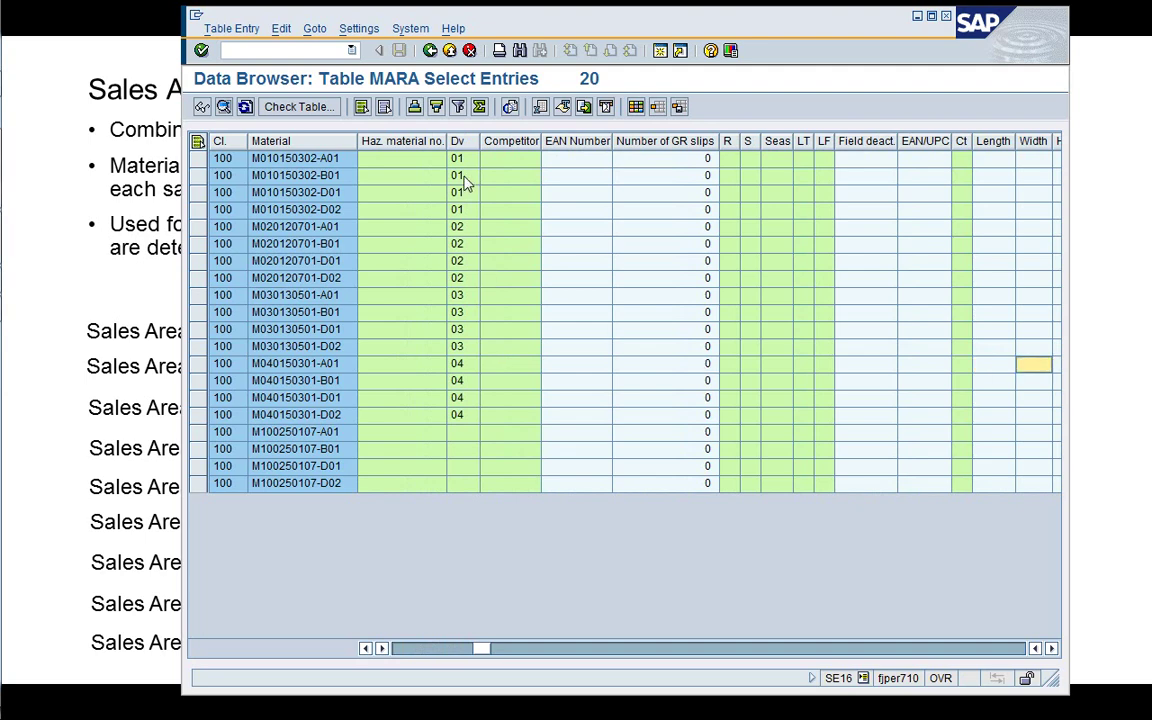
click(464, 227)
click(463, 210)
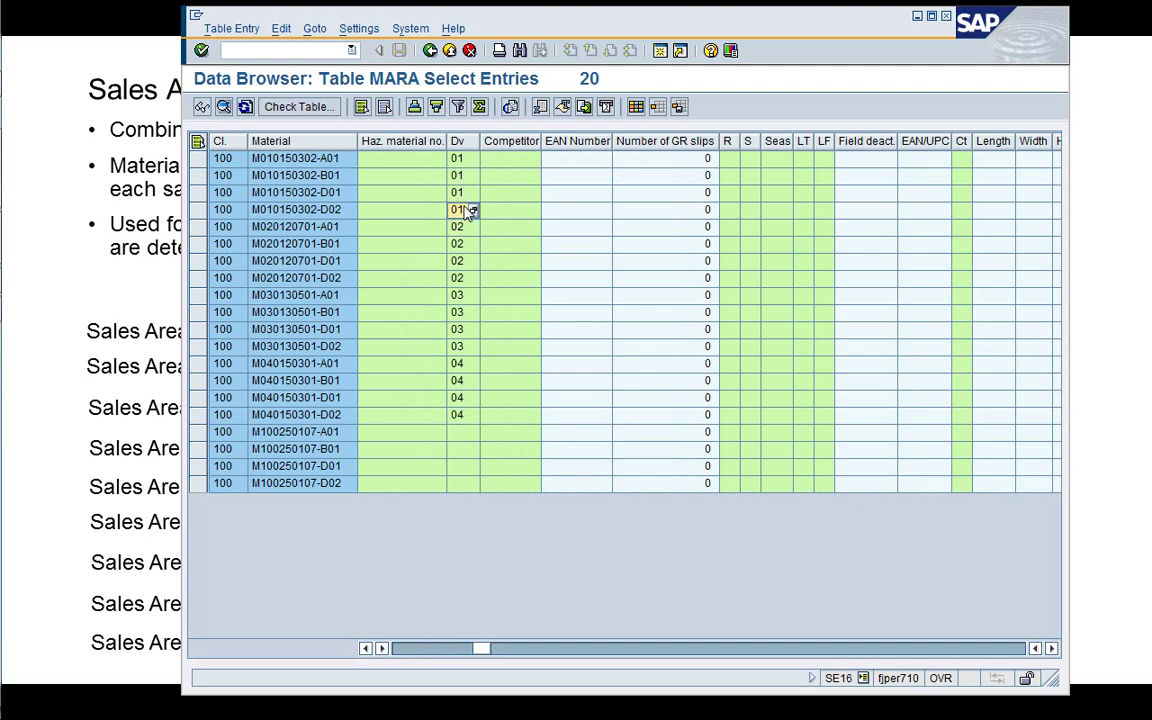
click(420, 210)
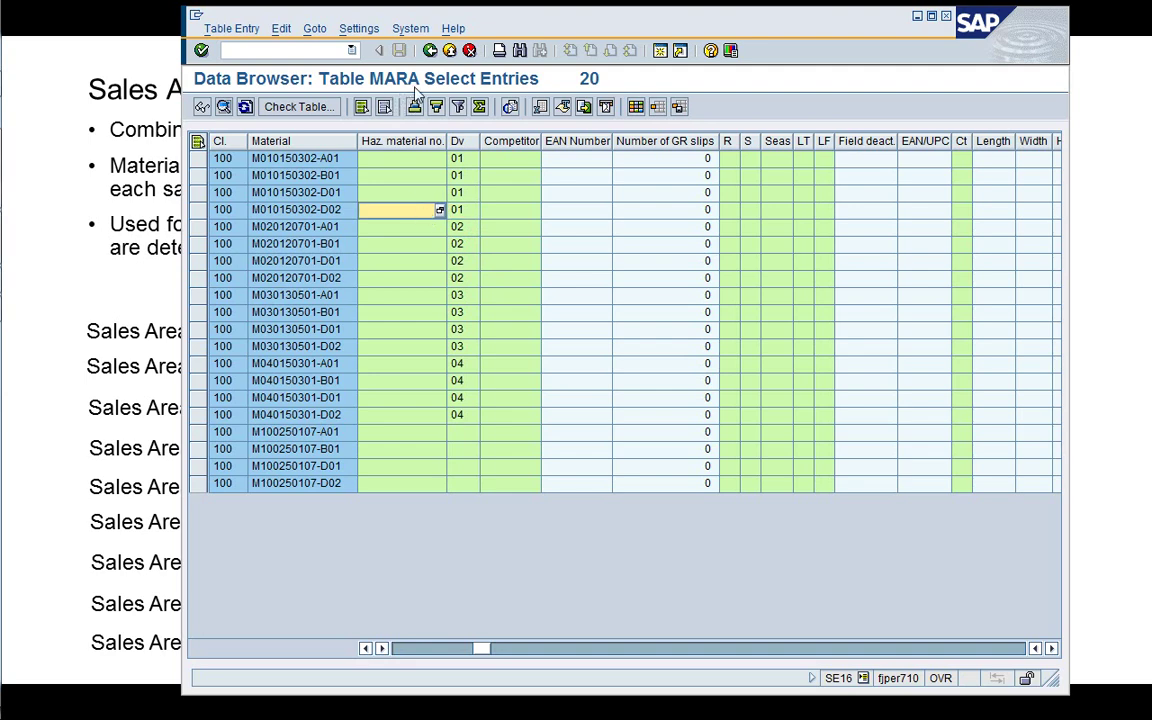
click(389, 286)
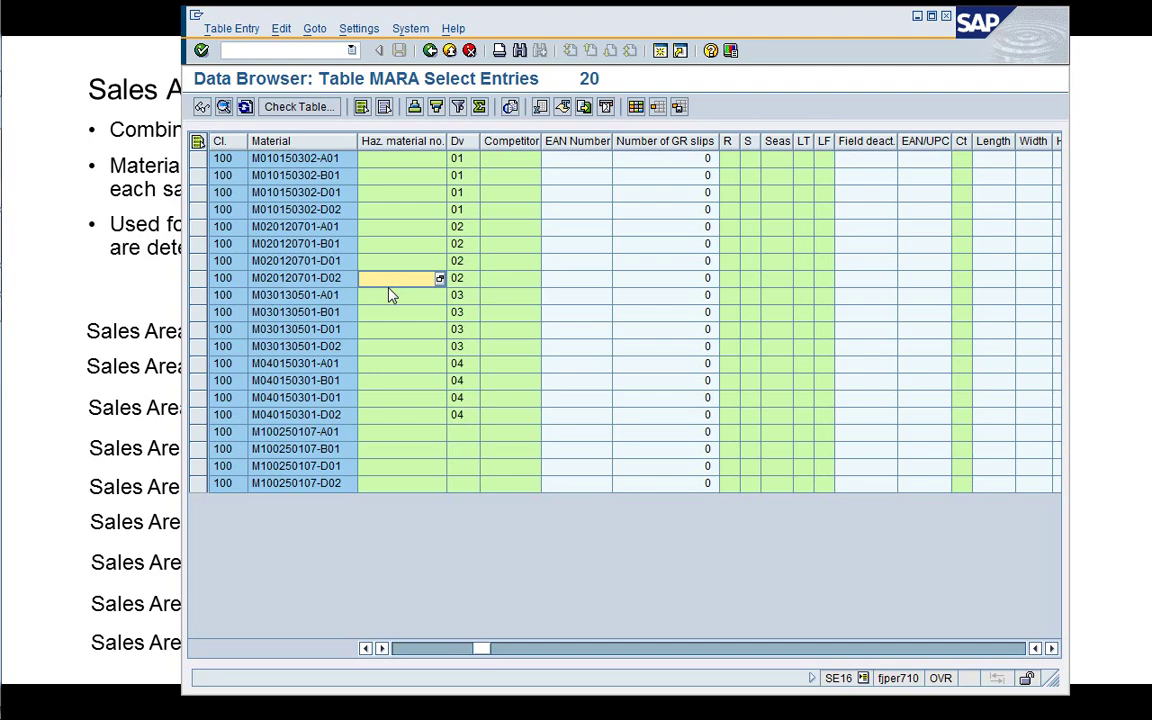
Compare the divisions of the M010150302, M020120701, M030130501 and M040150301 materials in the MARA entries
click(330, 209)
click(389, 213)
click(338, 175)
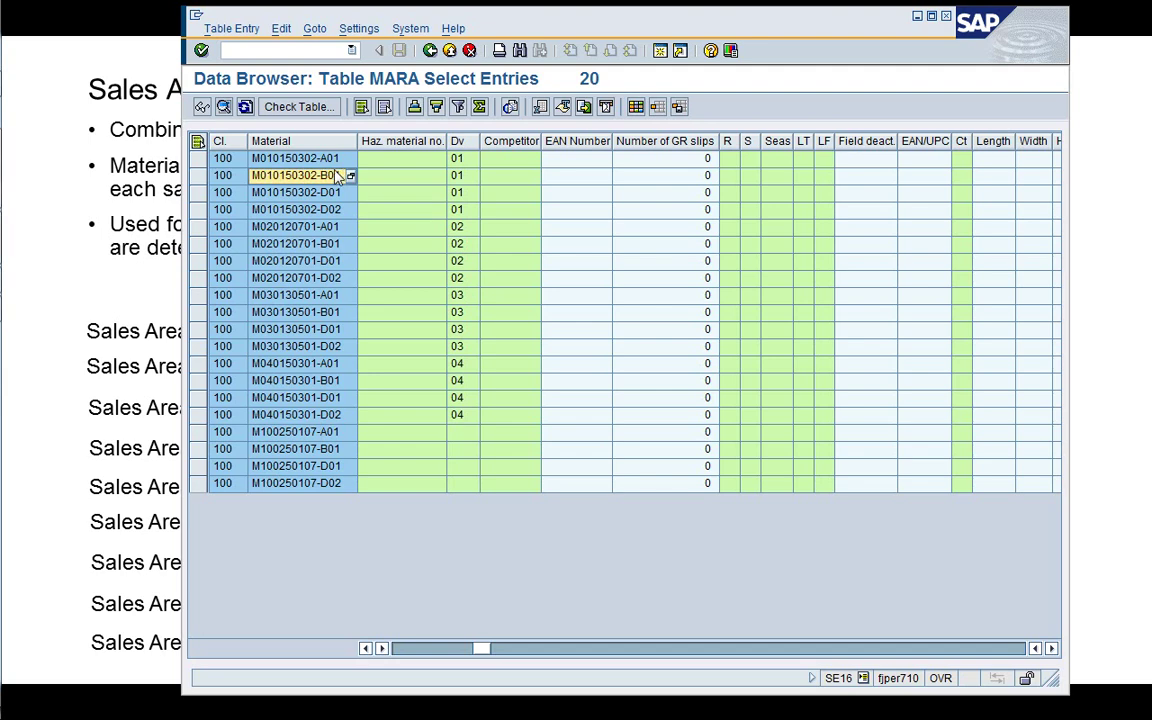
click(414, 211)
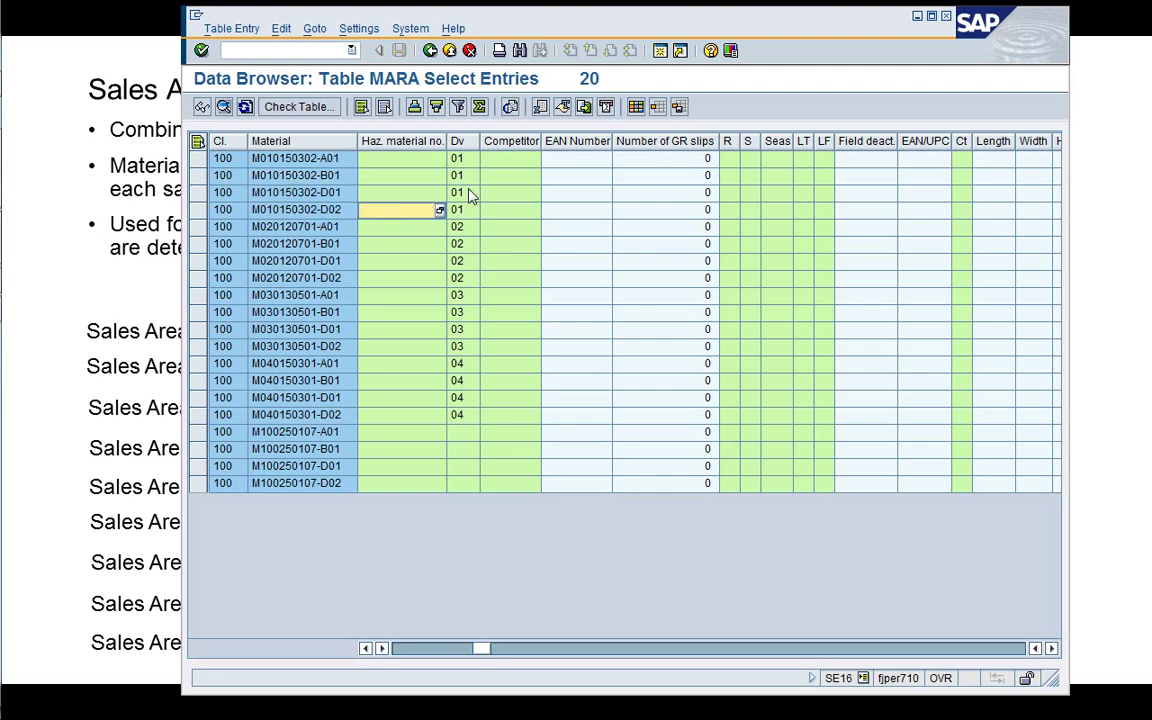
click(508, 195)
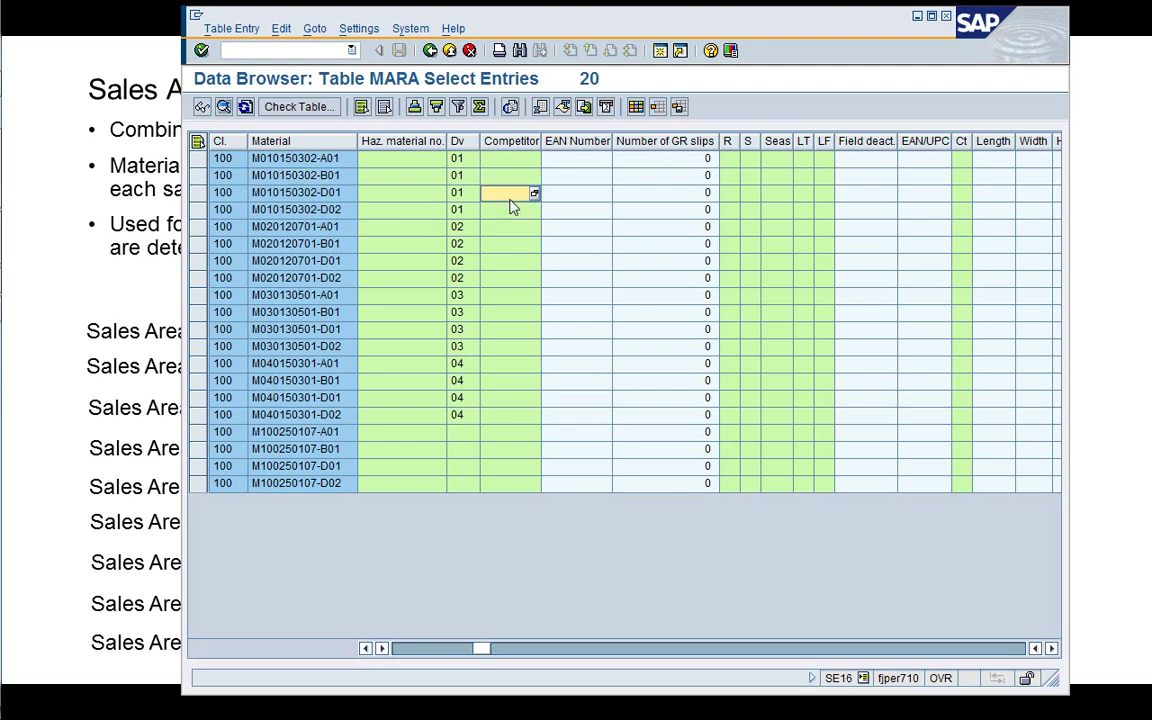
click(512, 211)
click(500, 280)
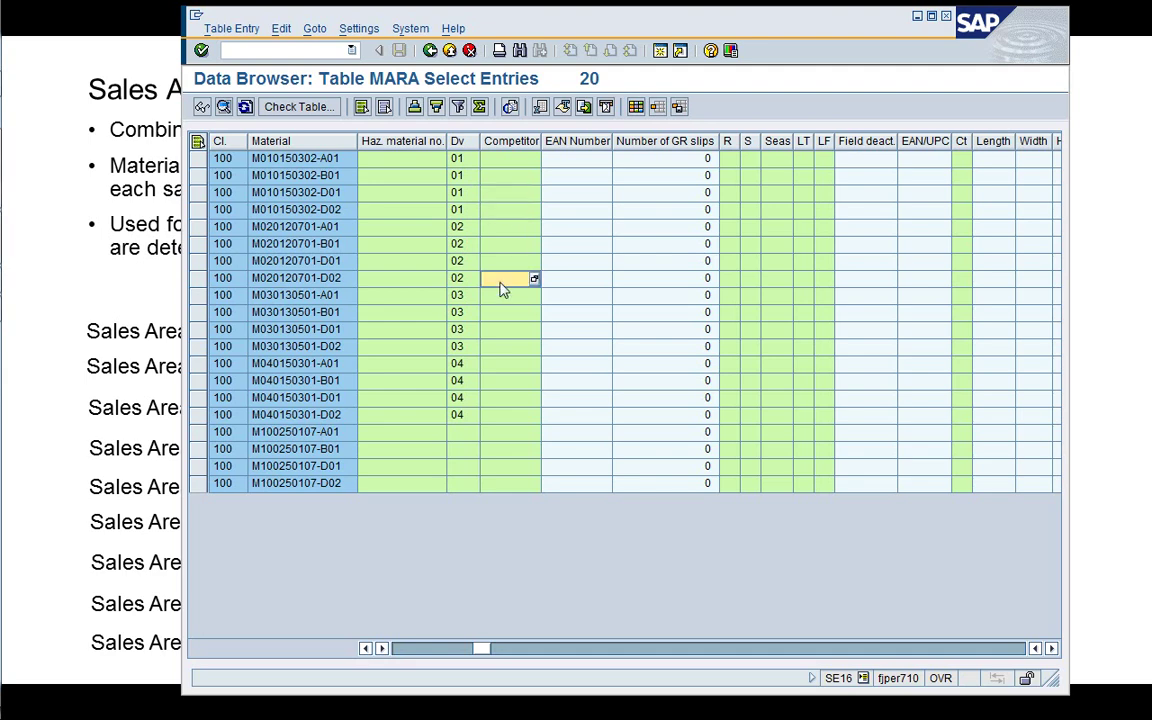
click(498, 347)
click(458, 162)
Check the division field of the four M100250107 materials in the MARA entries
click(440, 451)
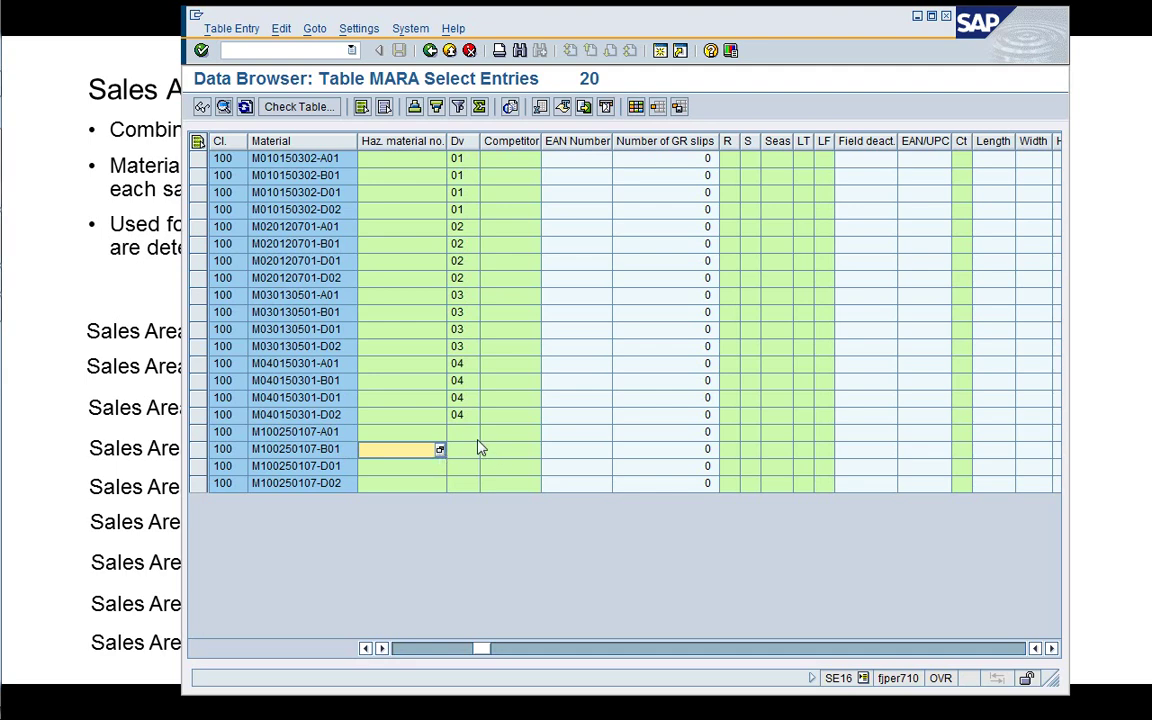
click(470, 439)
click(466, 452)
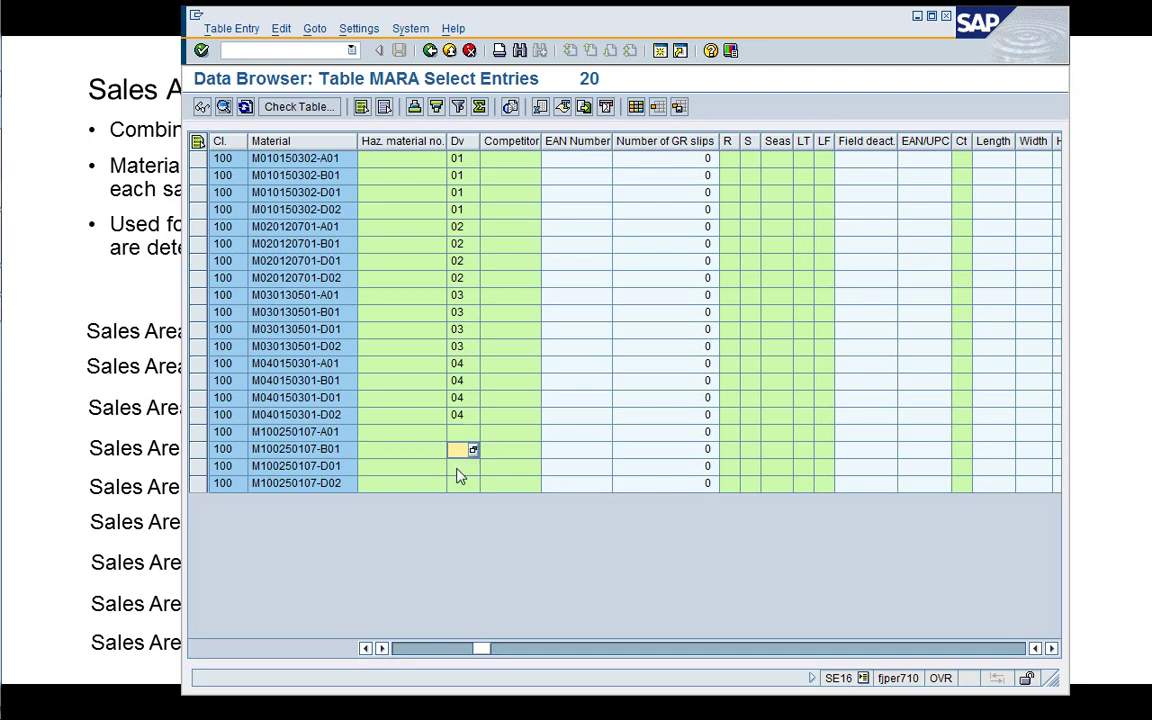
click(460, 467)
click(458, 484)
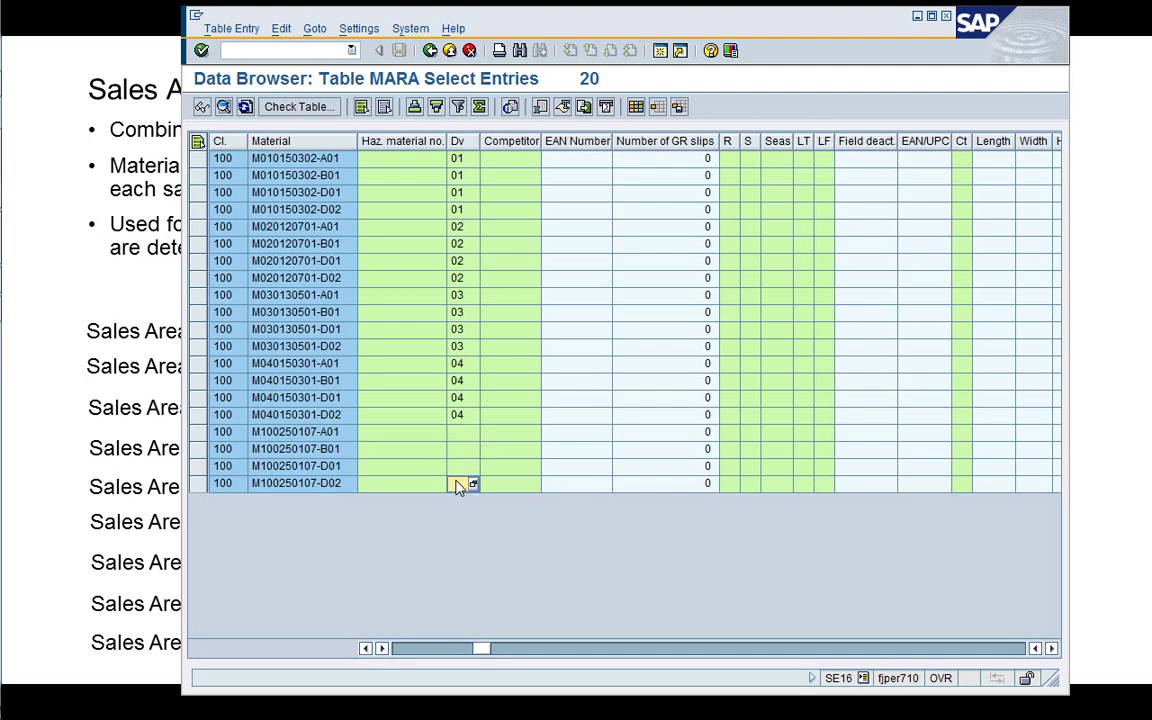
click(437, 432)
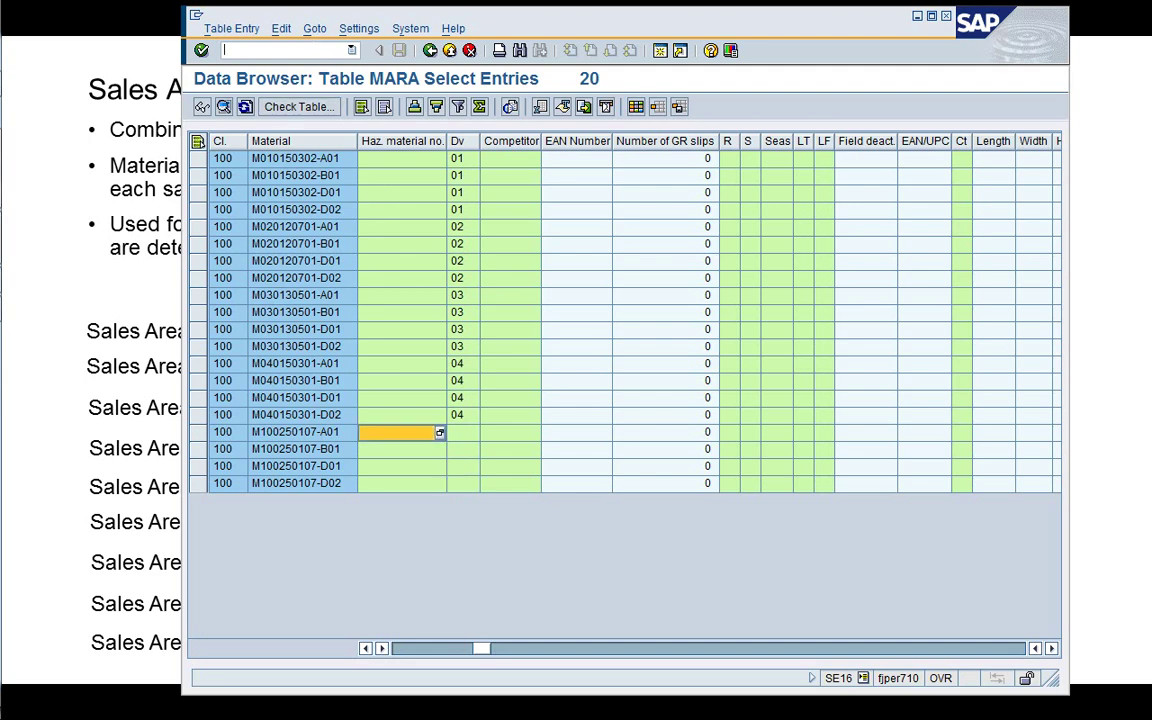
Leave the Data Browser and open the SAP Reference IMG through transaction /nspro
click(430, 51)
click(430, 51)
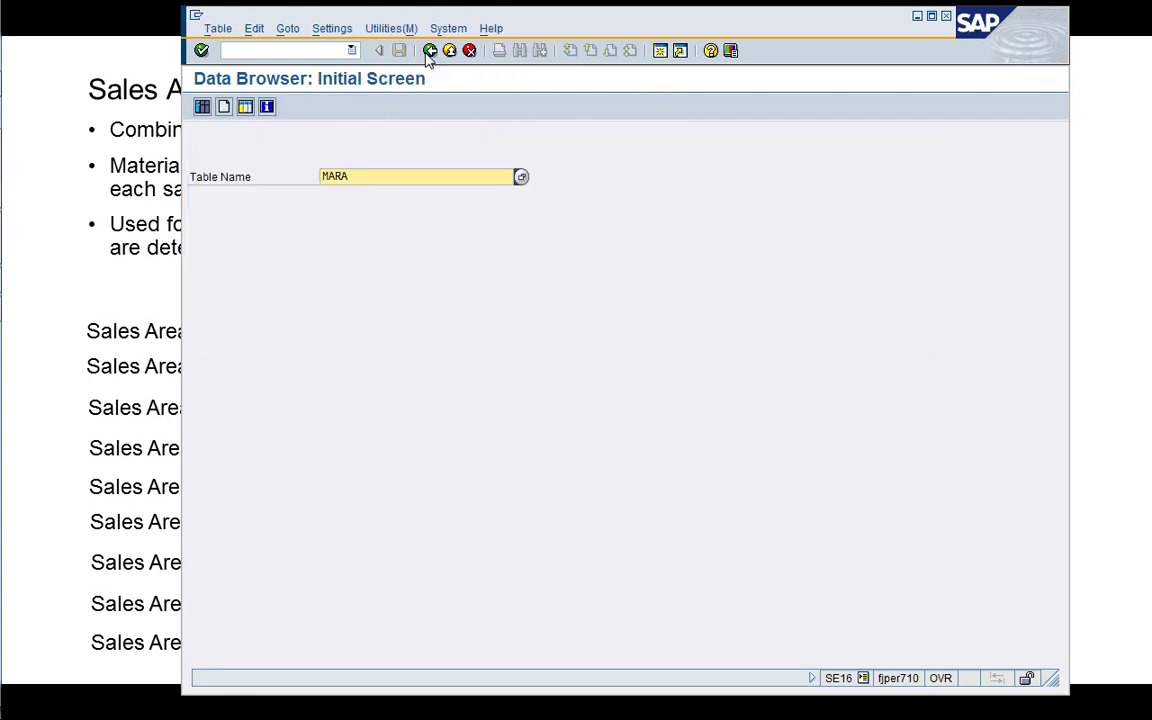
click(430, 51)
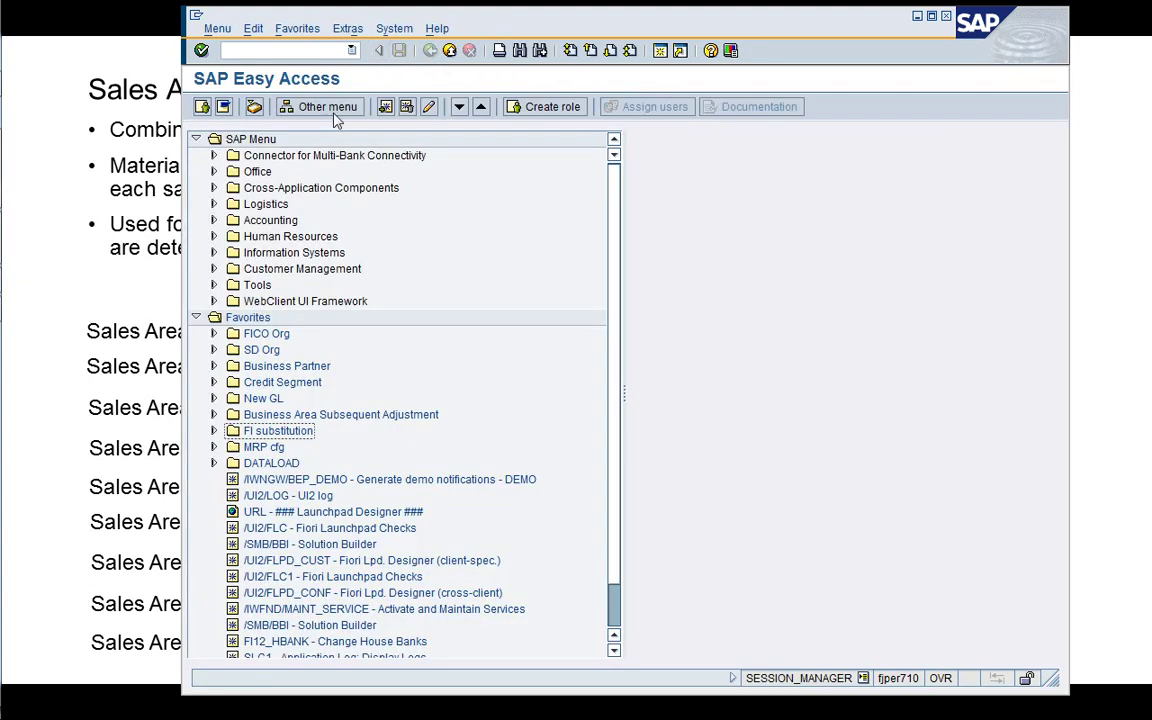
click(278, 50)
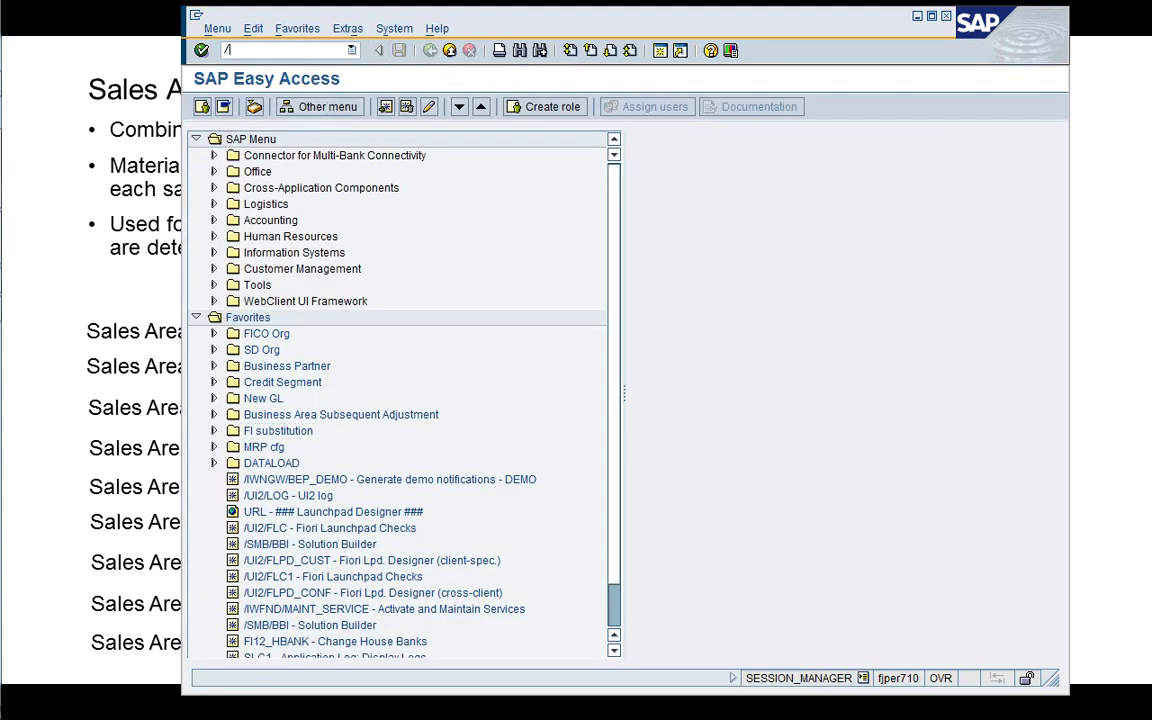
text(/nspro)
key(Return)
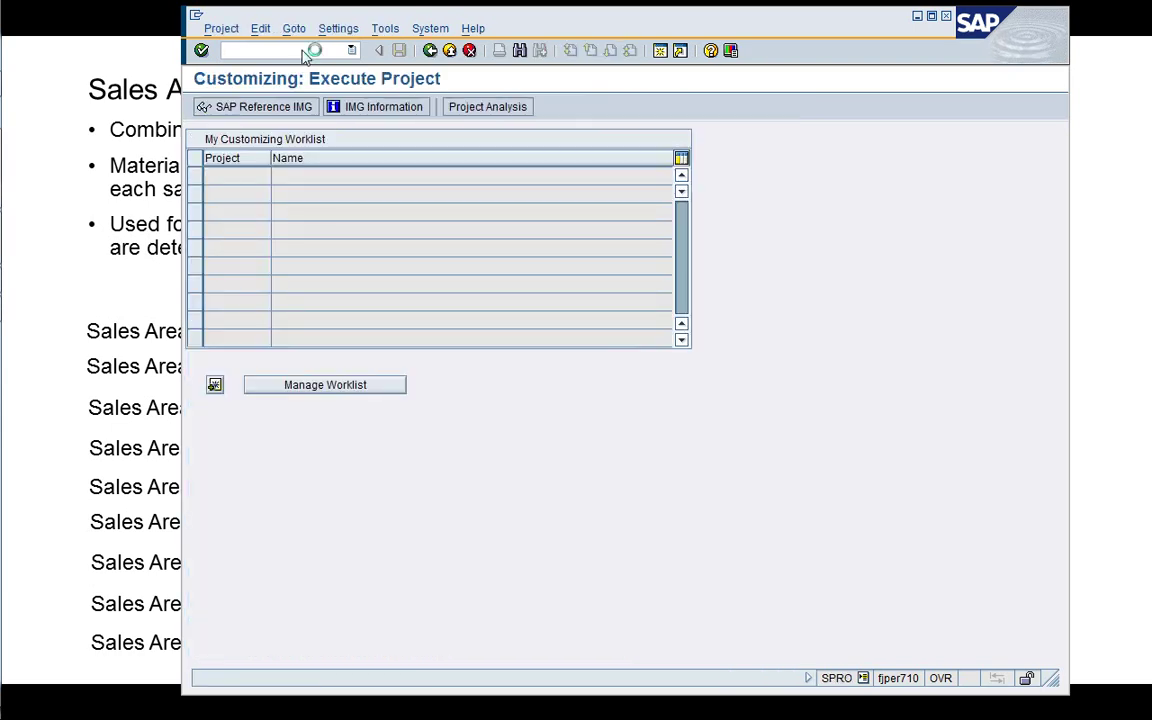
key(F5)
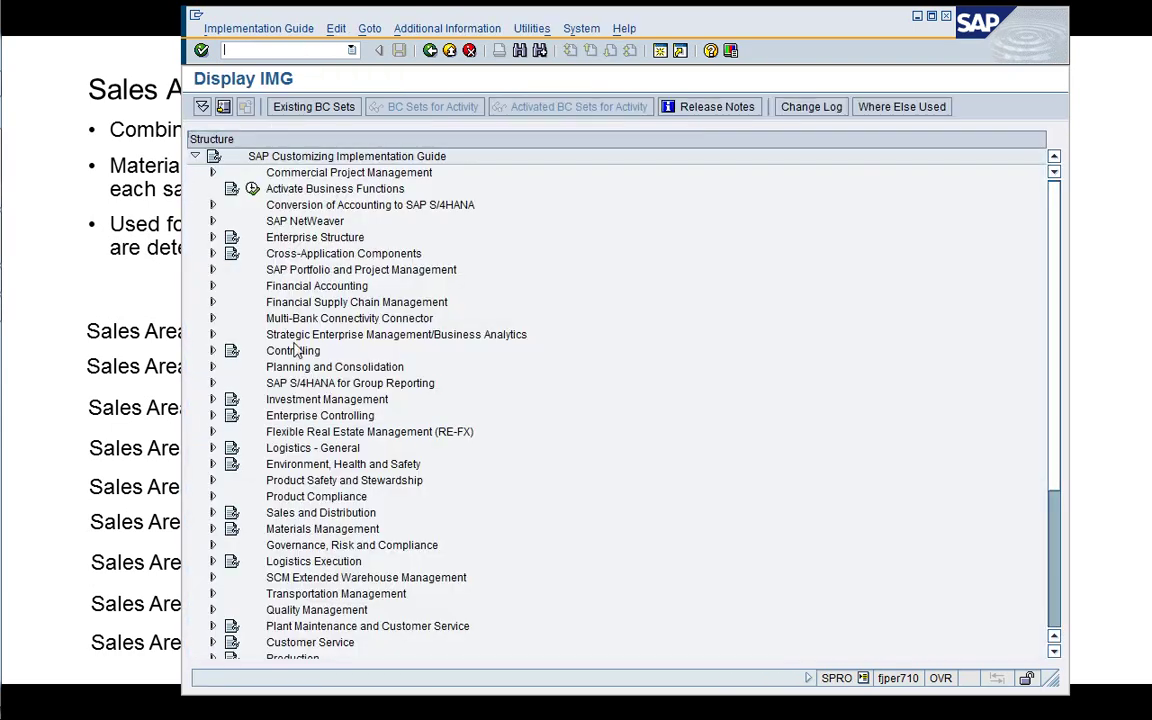
Expand Enterprise Structure, Definition and Sales and Distribution in the IMG to locate the sales organization and distribution channel activities
click(268, 237)
click(213, 239)
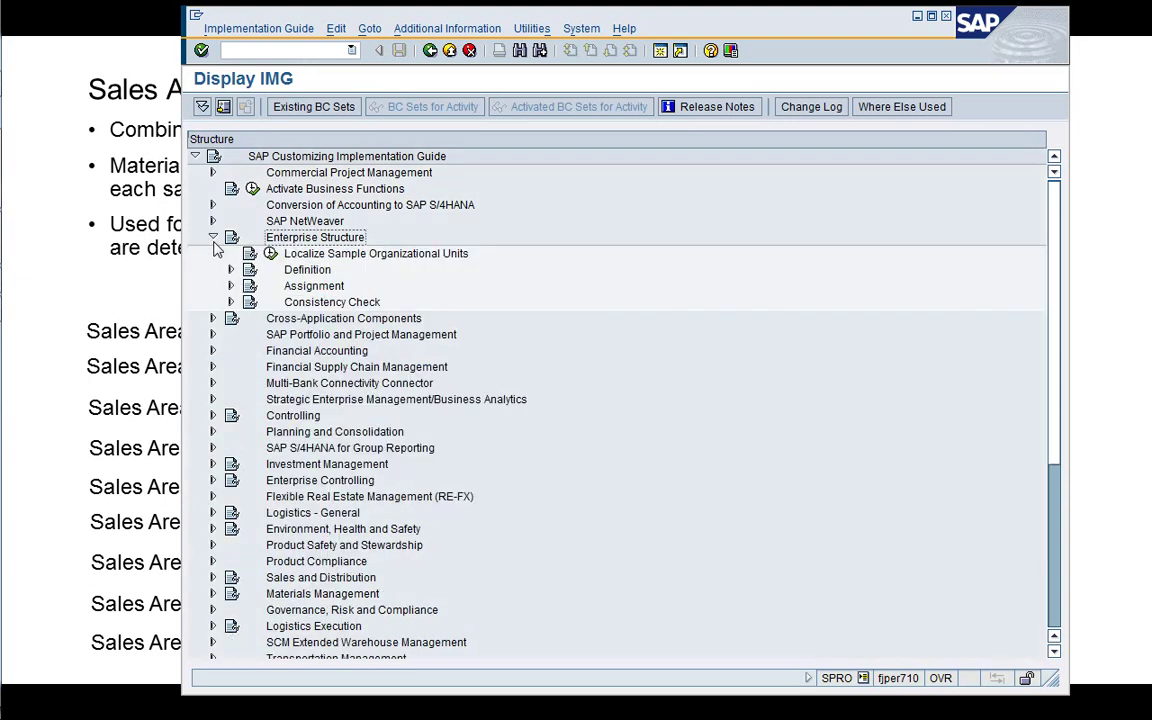
click(307, 271)
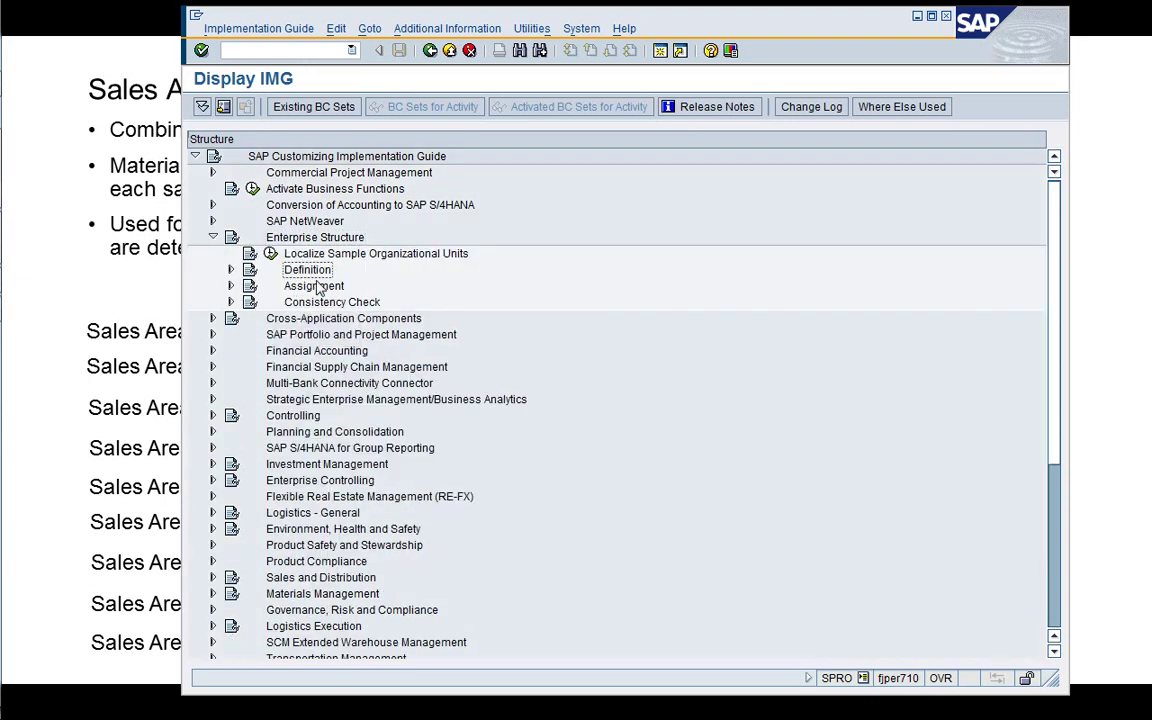
click(310, 286)
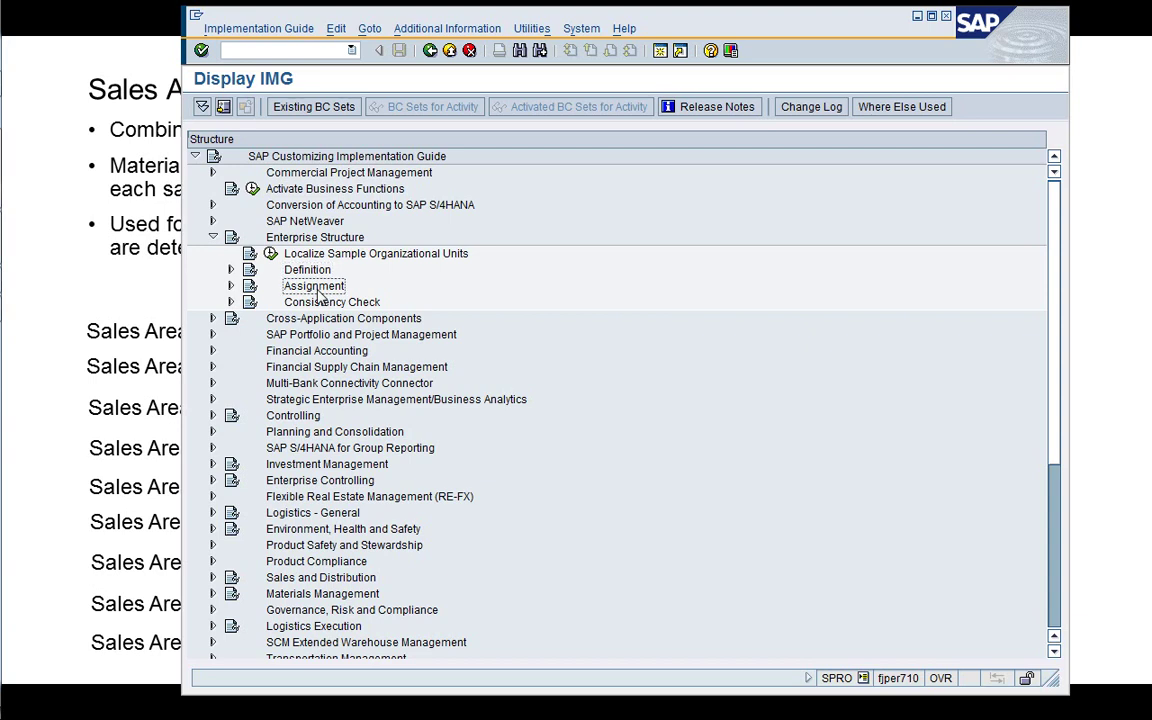
click(231, 269)
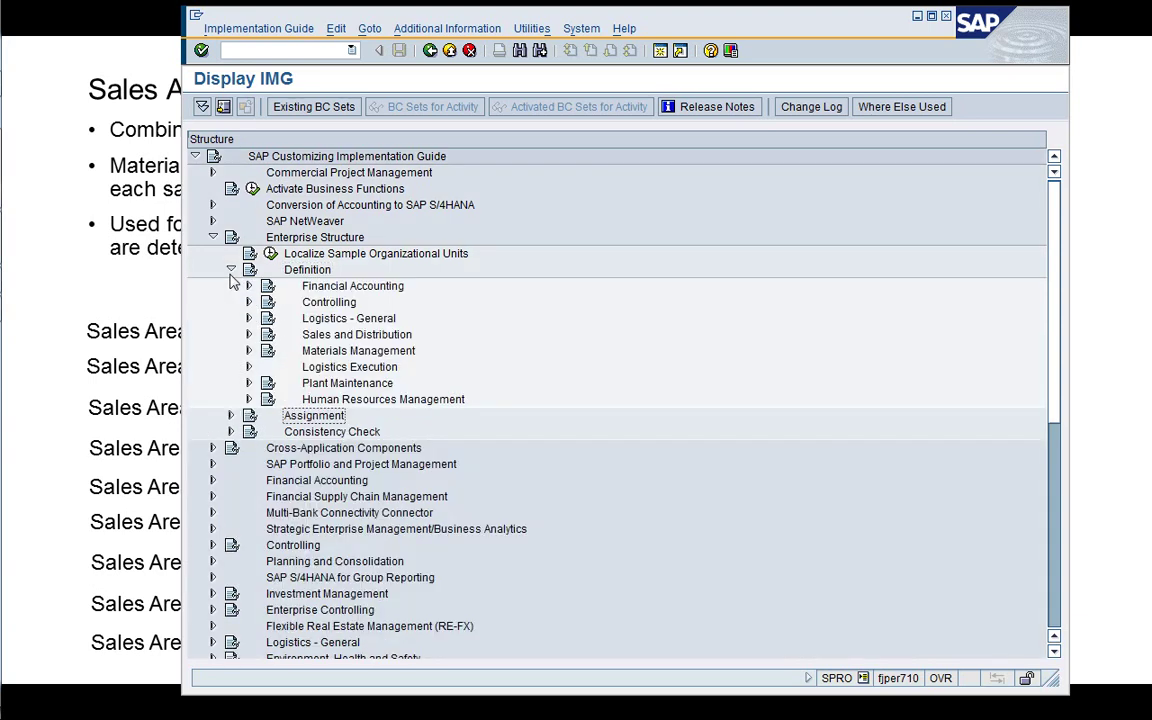
click(332, 335)
click(249, 335)
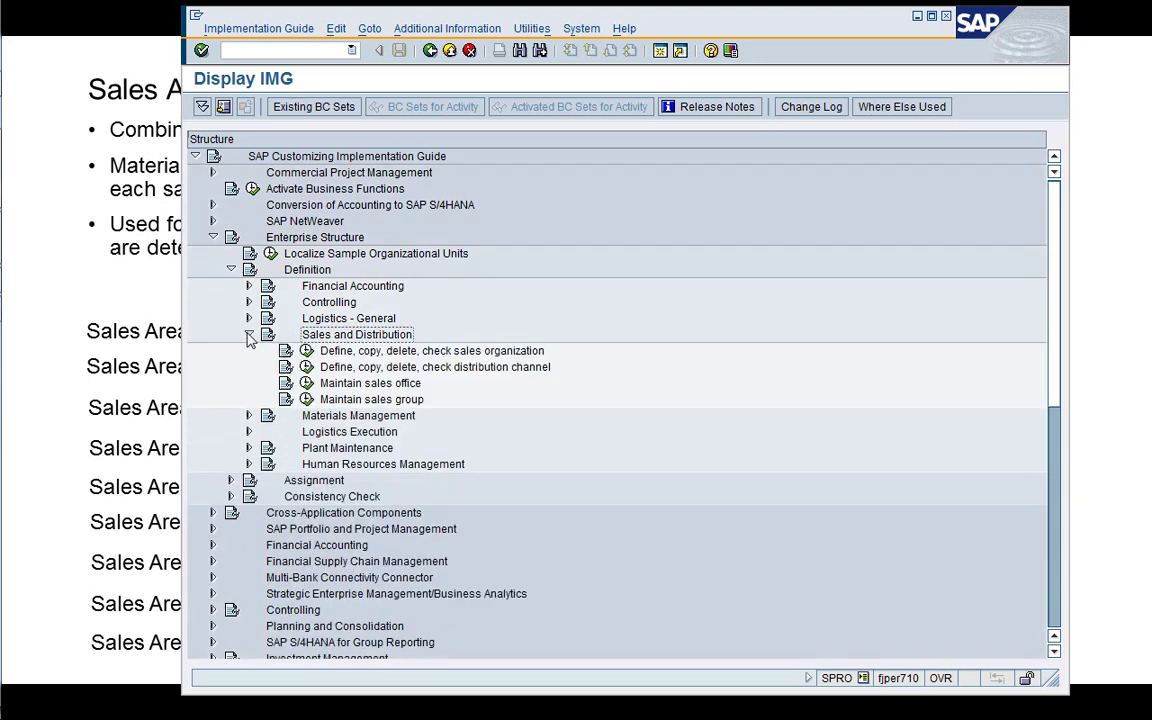
click(400, 367)
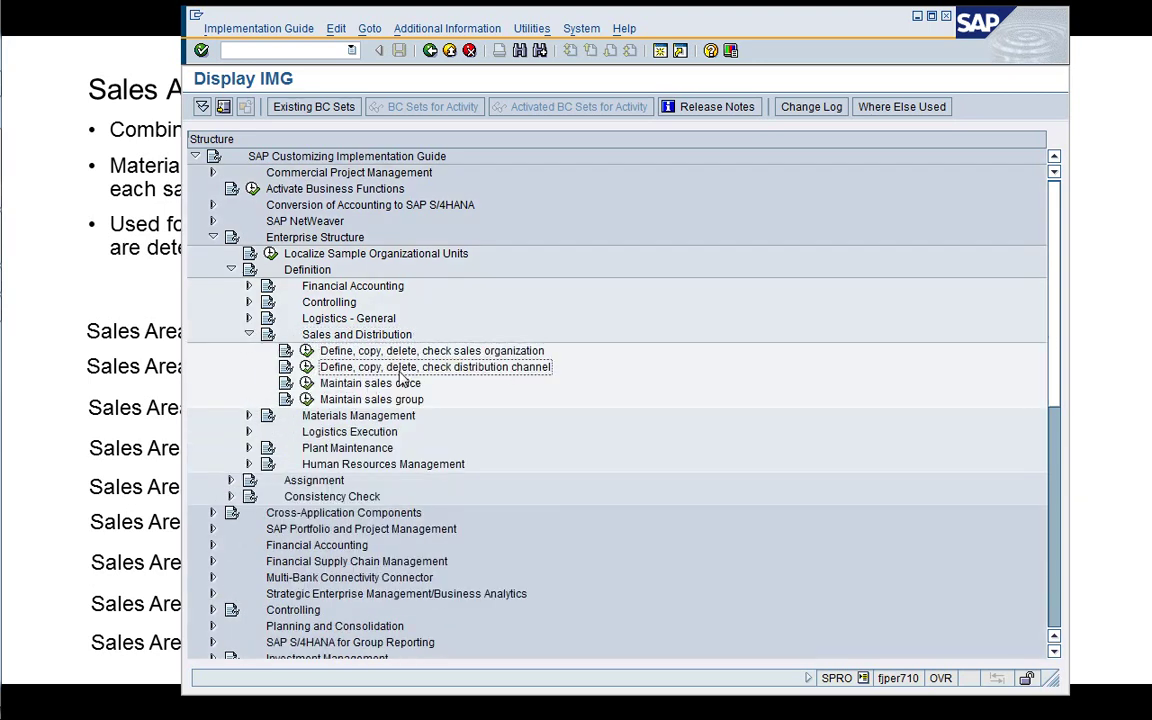
Review the defined divisions through the Define Division activity under Logistics - General, and return to the IMG structure
click(249, 318)
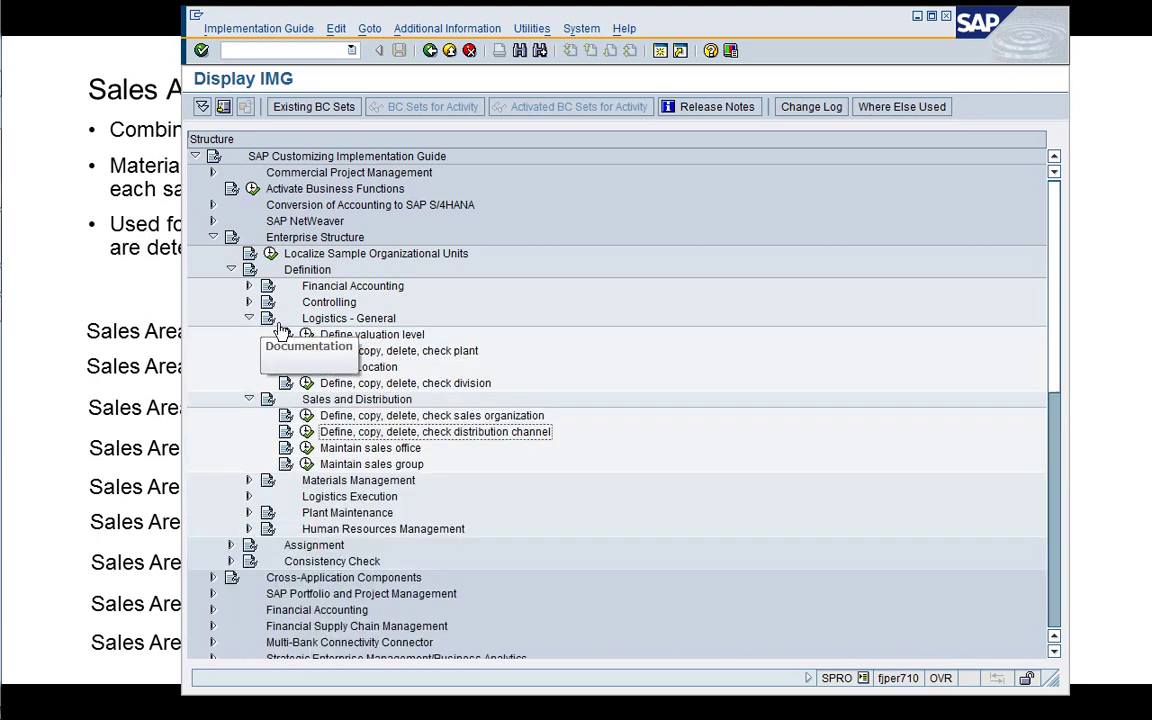
click(406, 385)
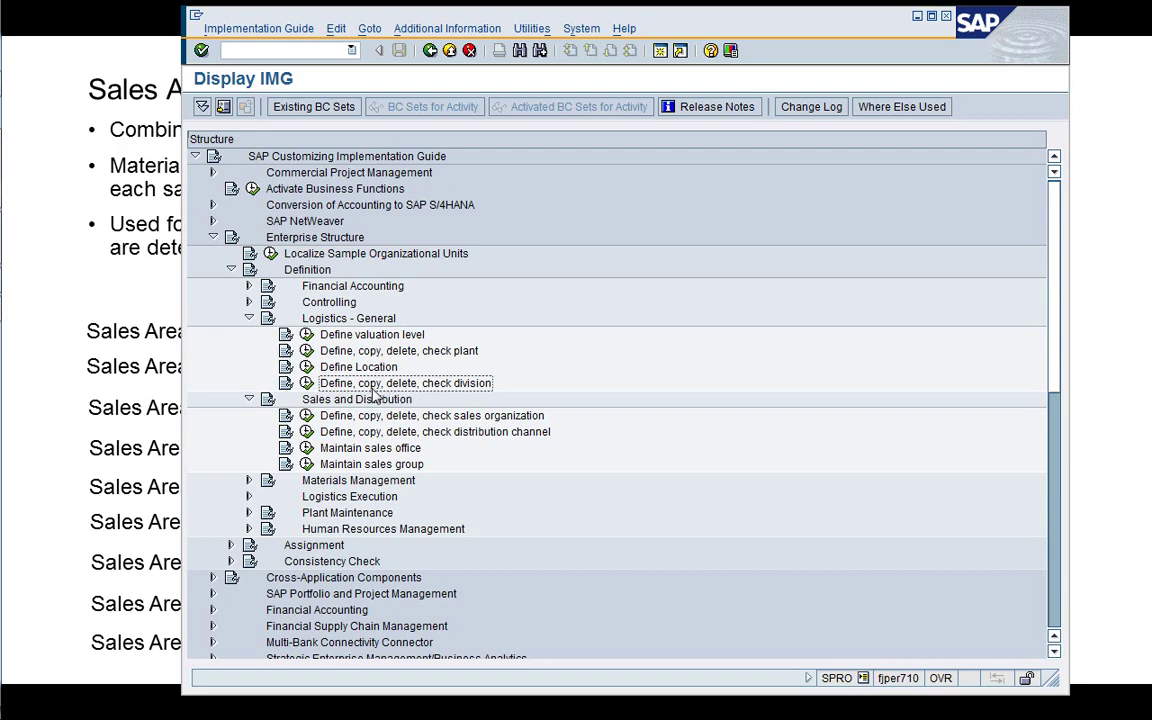
click(306, 383)
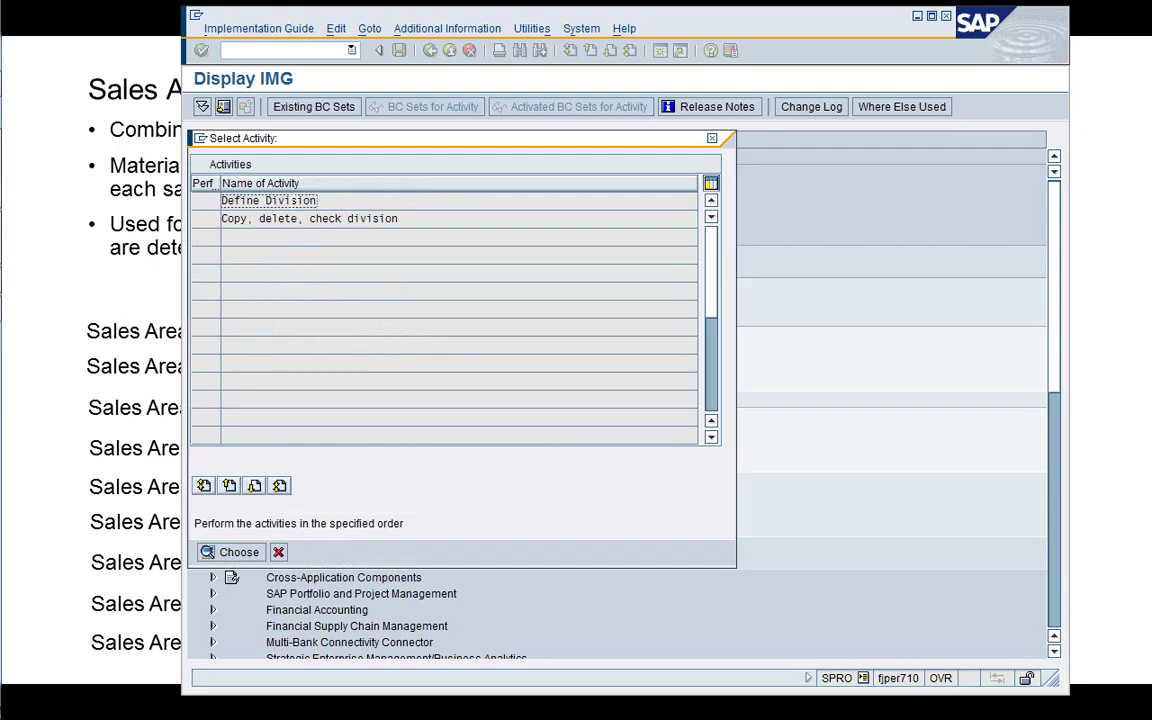
double_click(270, 219)
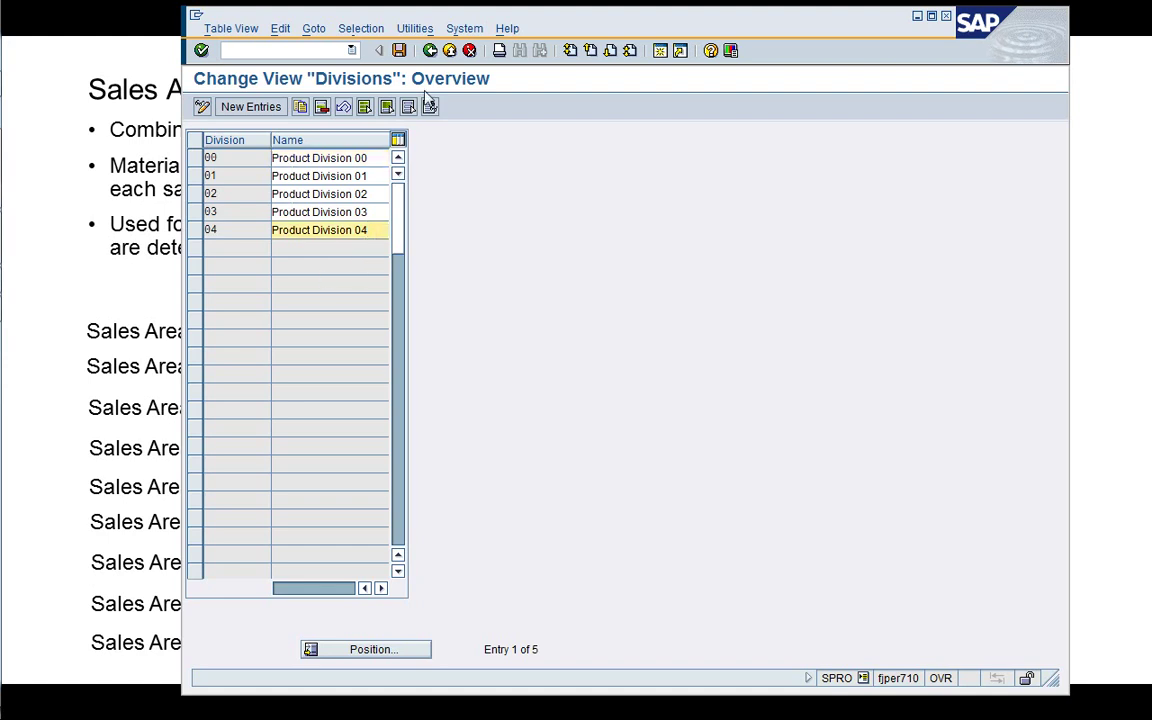
click(430, 50)
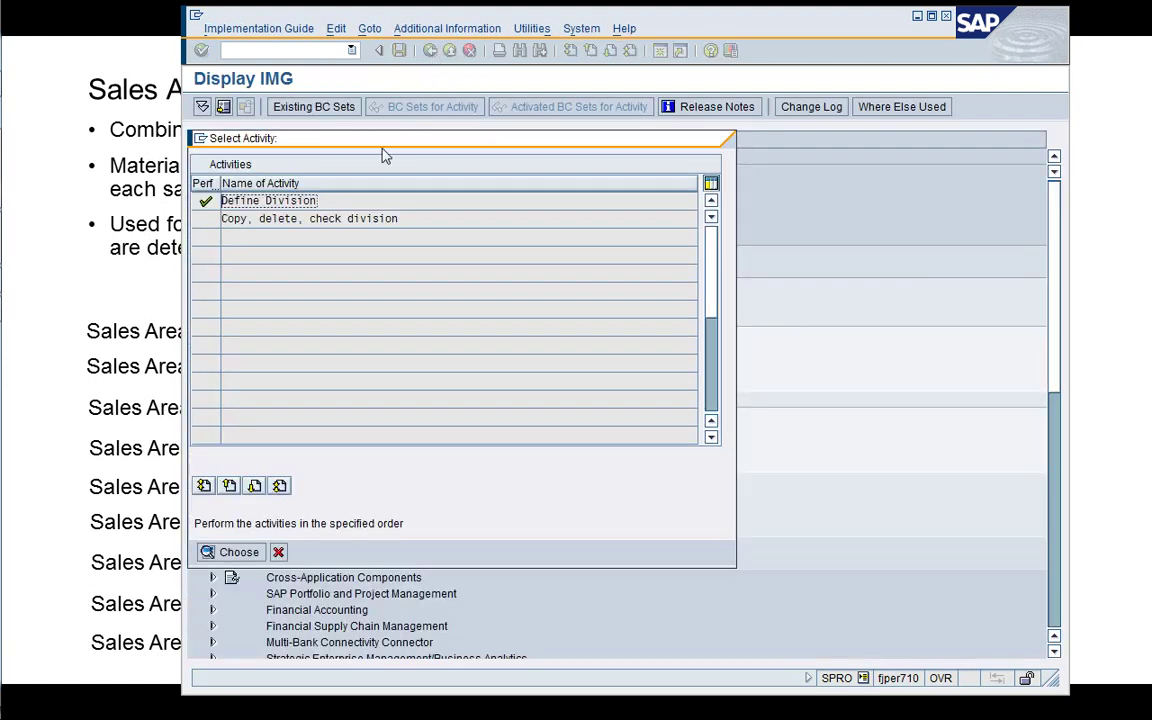
click(278, 553)
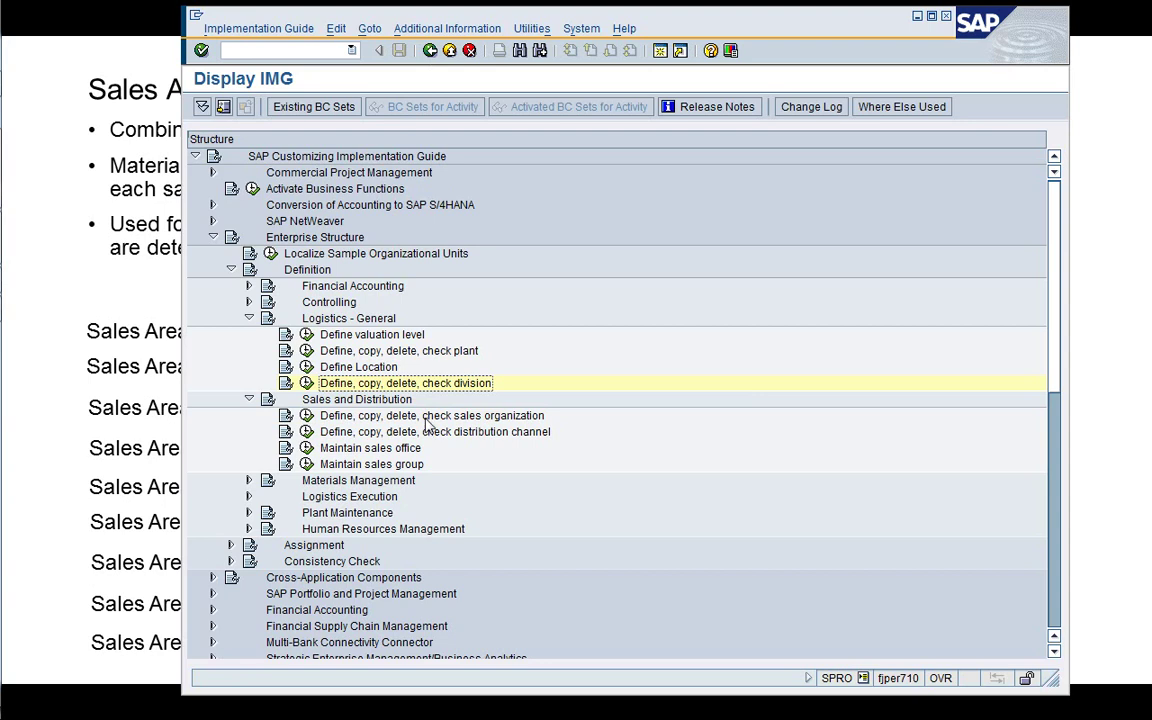
Review the sales organizations through the Define Sales Organization activity under Sales and Distribution, and return to the IMG structure
click(306, 415)
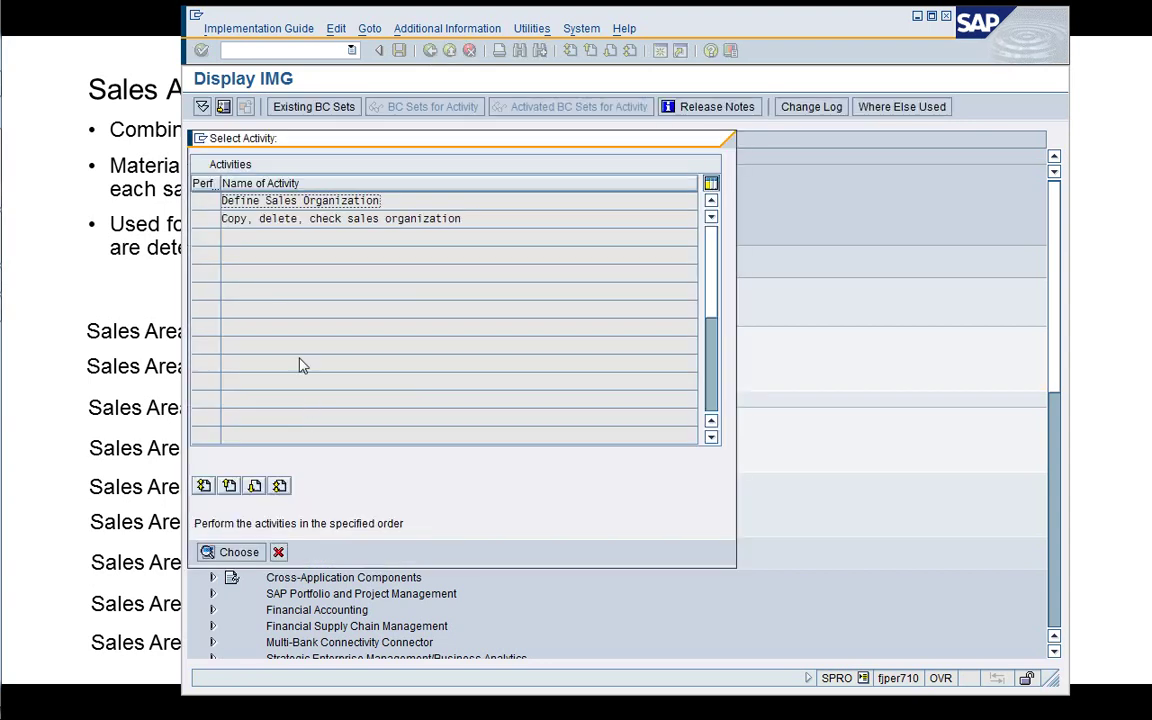
click(309, 218)
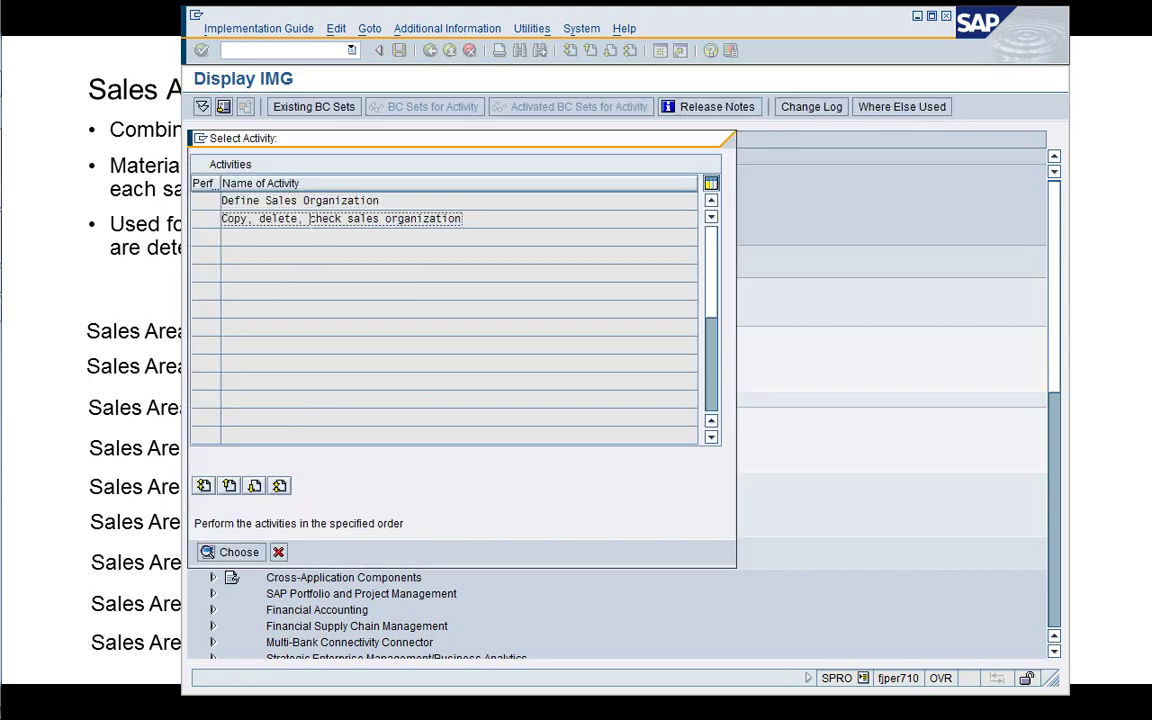
click(300, 200)
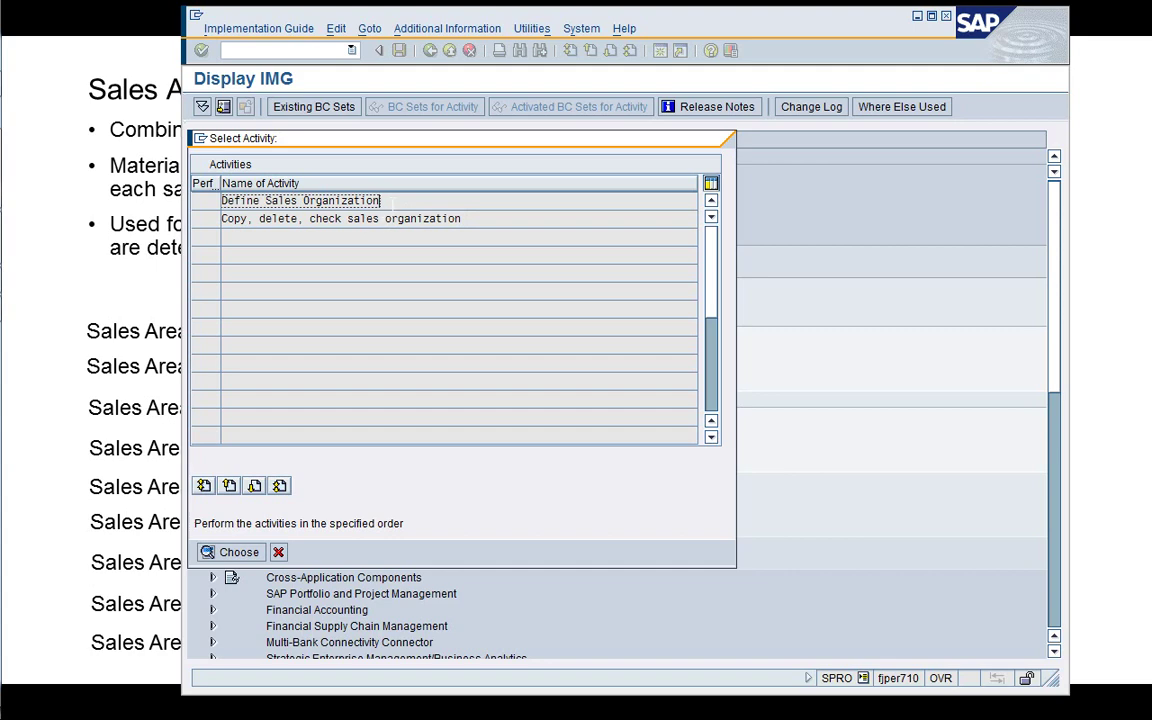
double_click(378, 200)
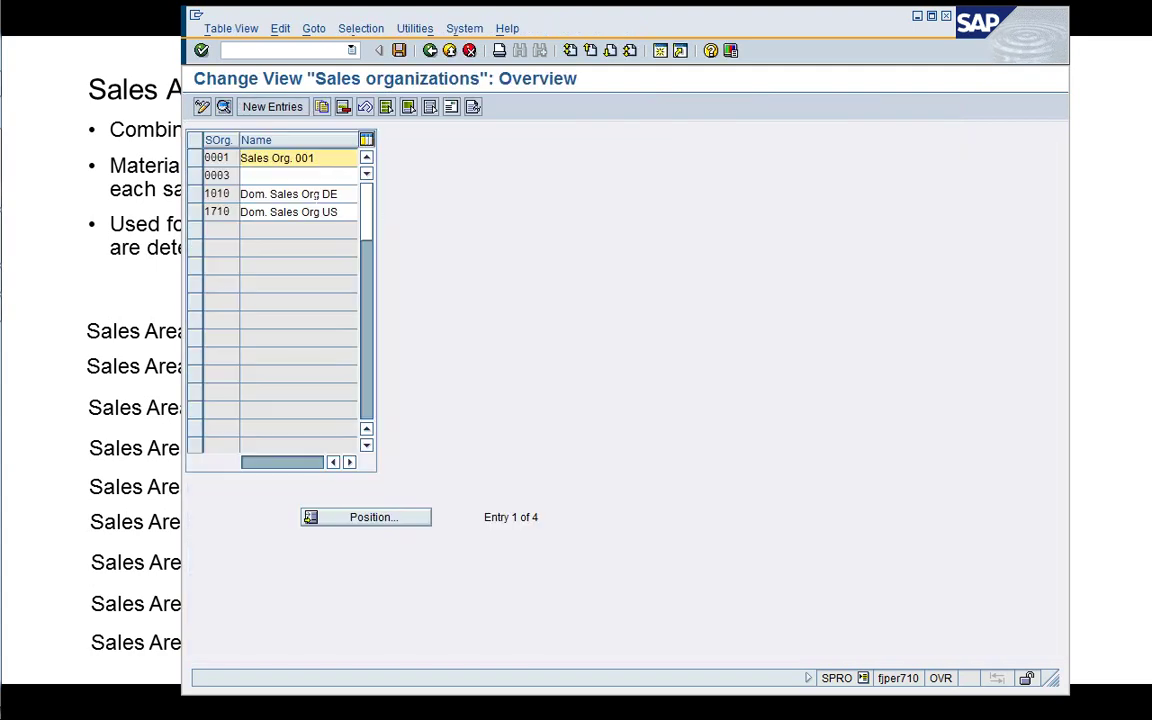
click(430, 50)
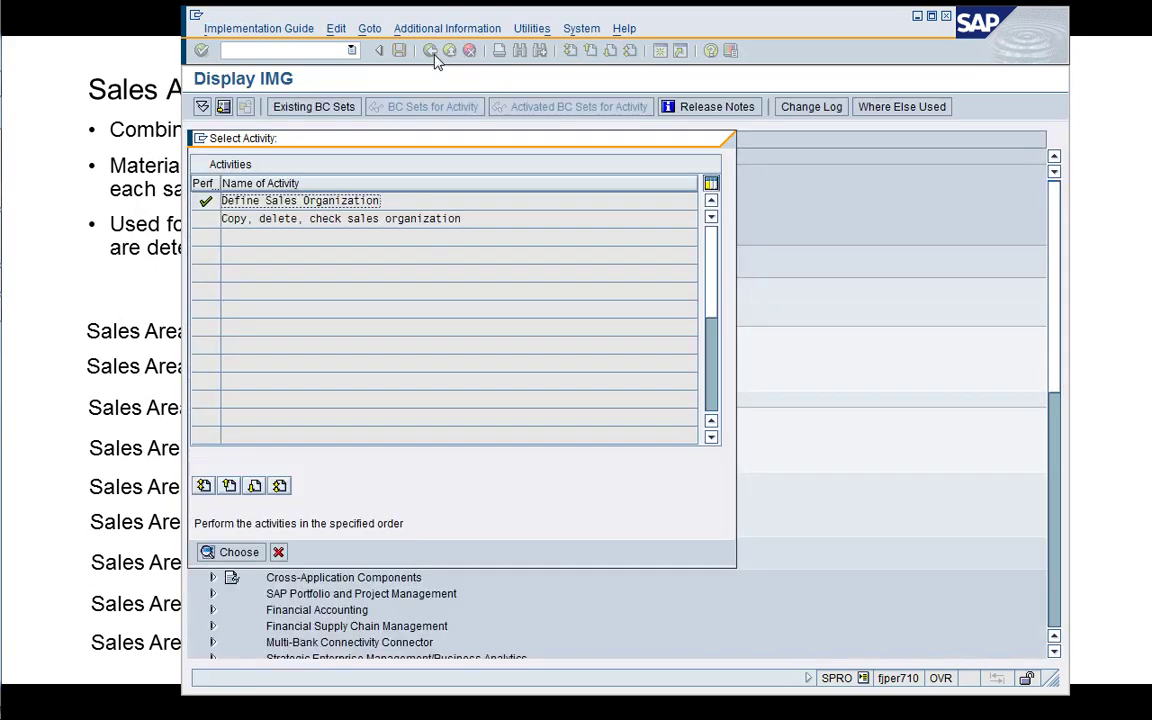
click(278, 552)
Open the Define distribution channel activity under Sales and Distribution and examine the distribution channels, including Direct Sales and Store Sales
click(324, 436)
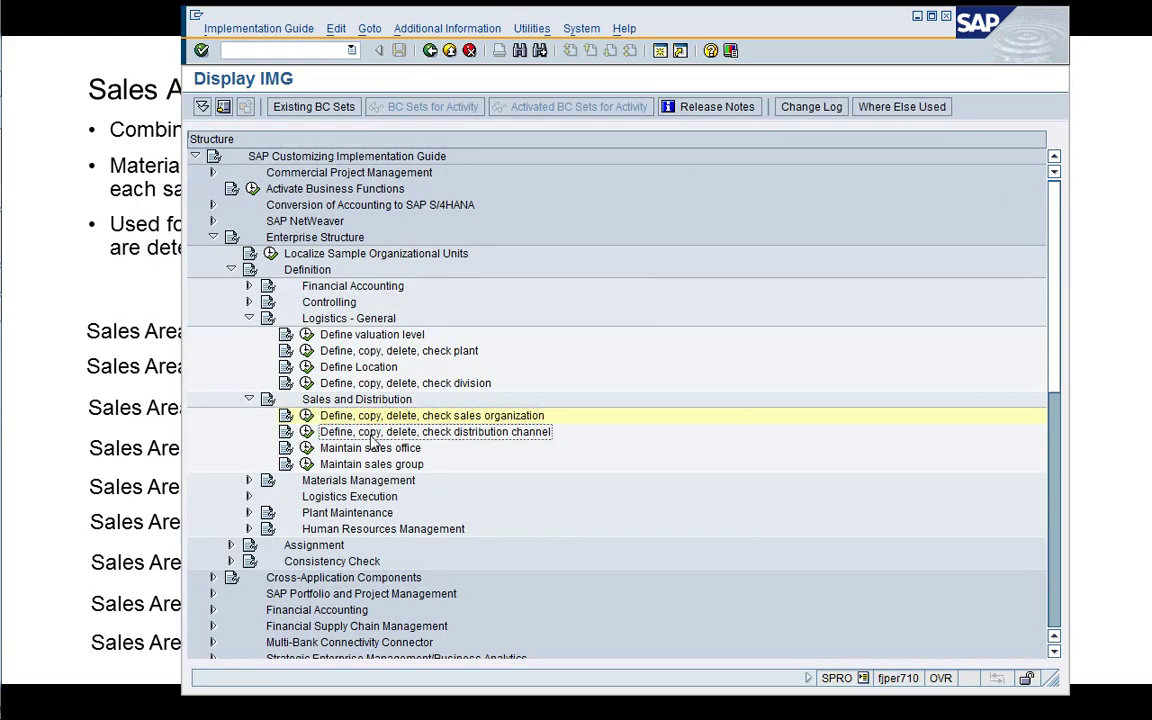
click(307, 432)
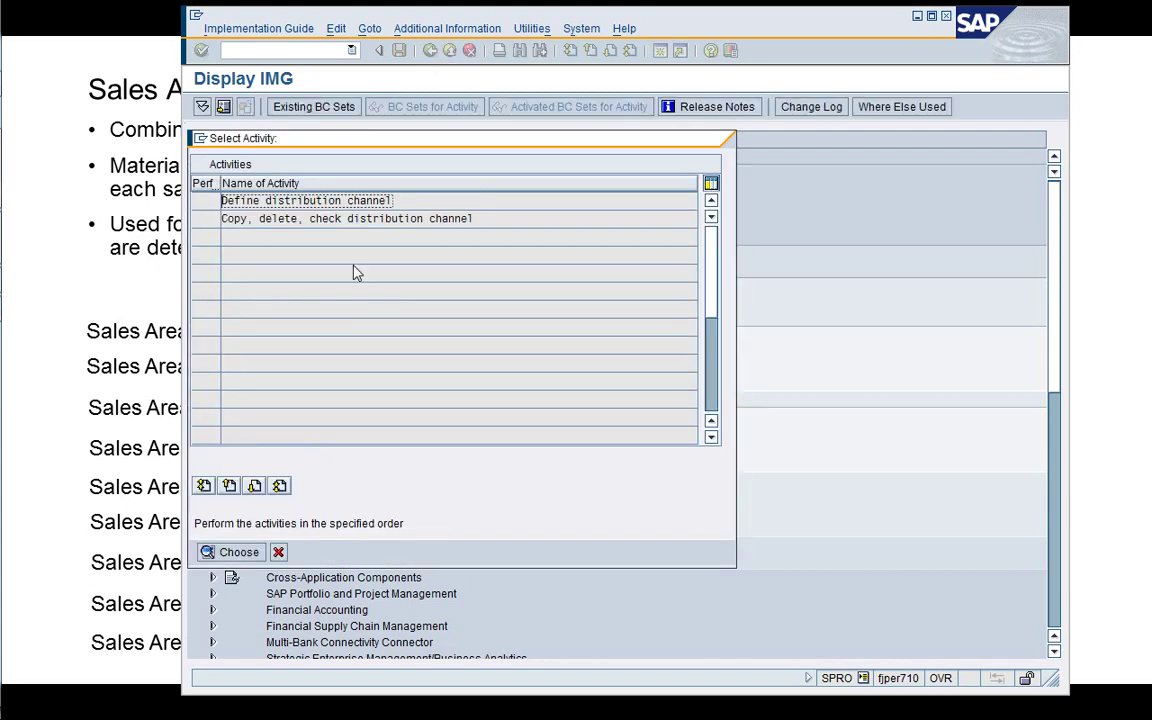
key(Return)
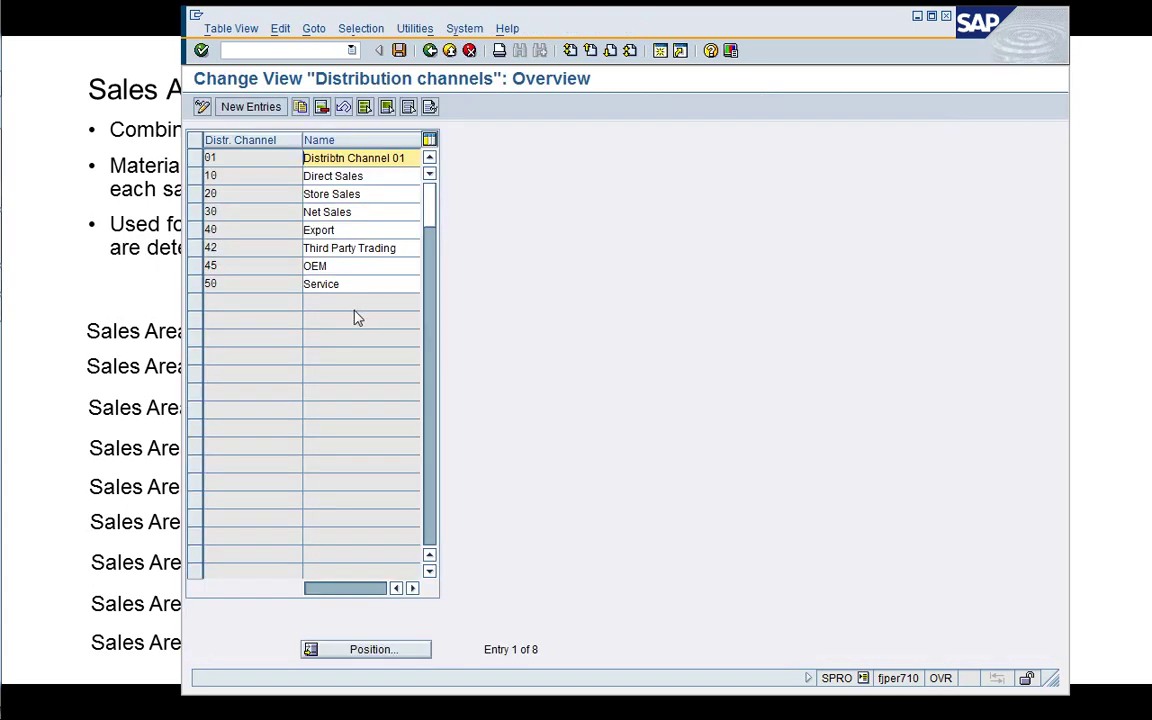
click(365, 176)
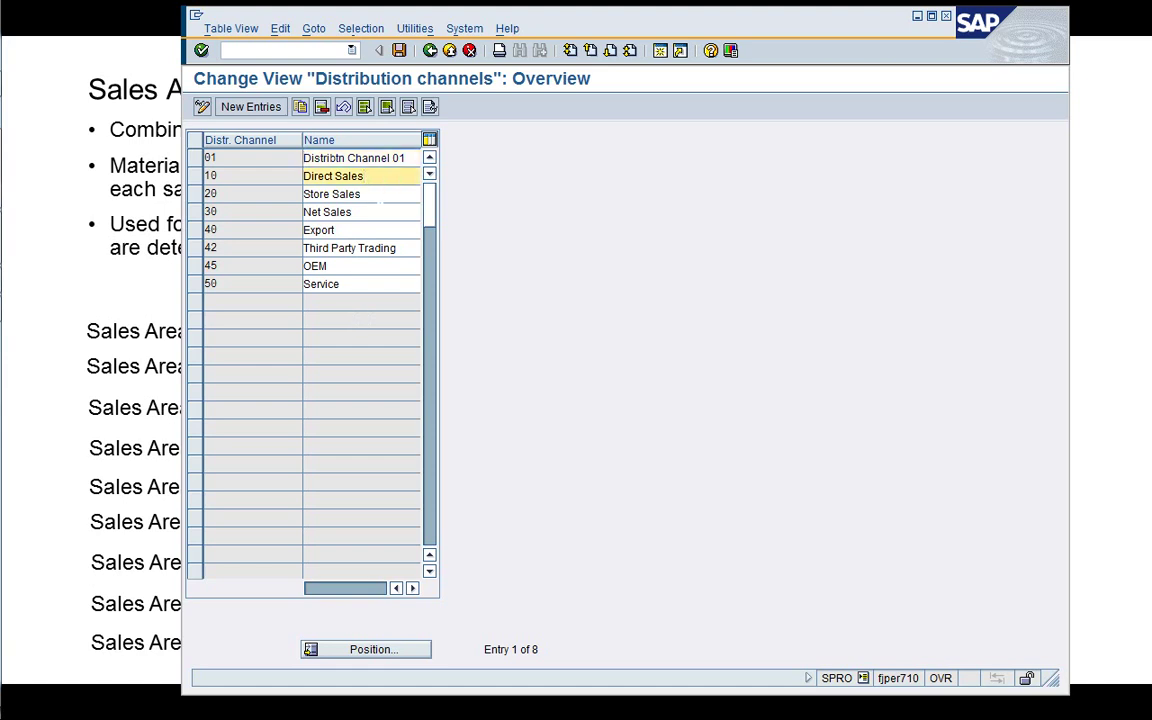
click(365, 194)
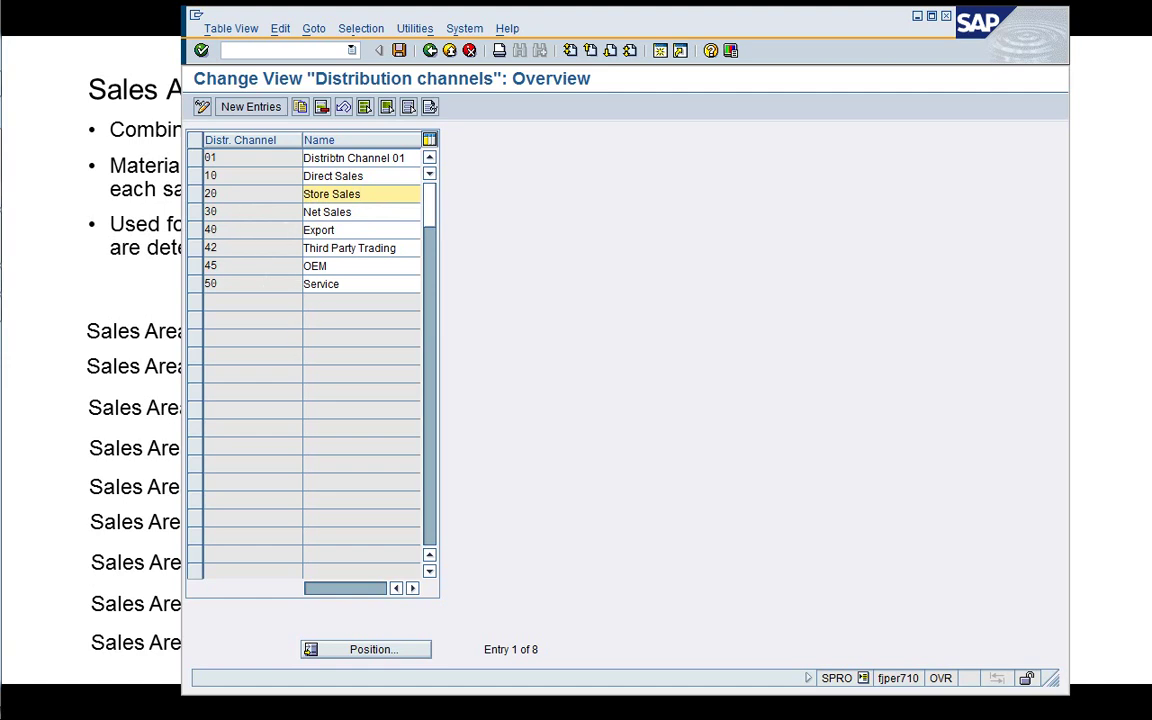
Examine the Net Sales, Export, Third Party Trading and OEM distribution channels, and return to the IMG structure
click(360, 212)
click(350, 230)
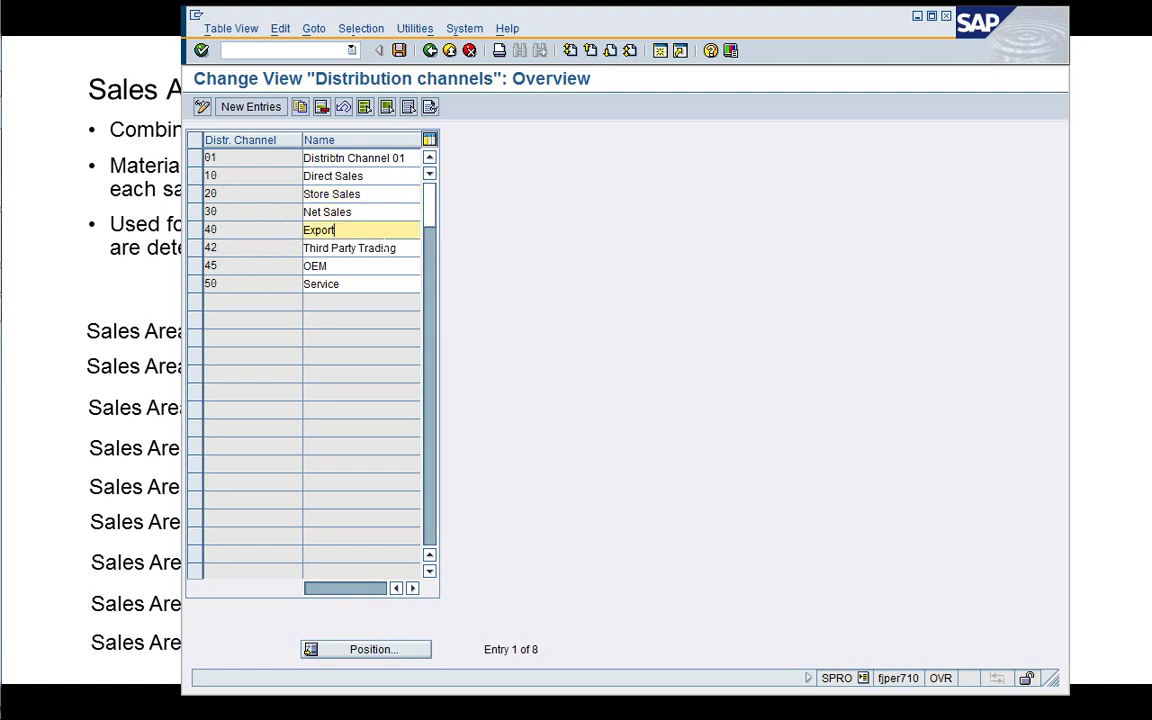
click(360, 248)
click(350, 266)
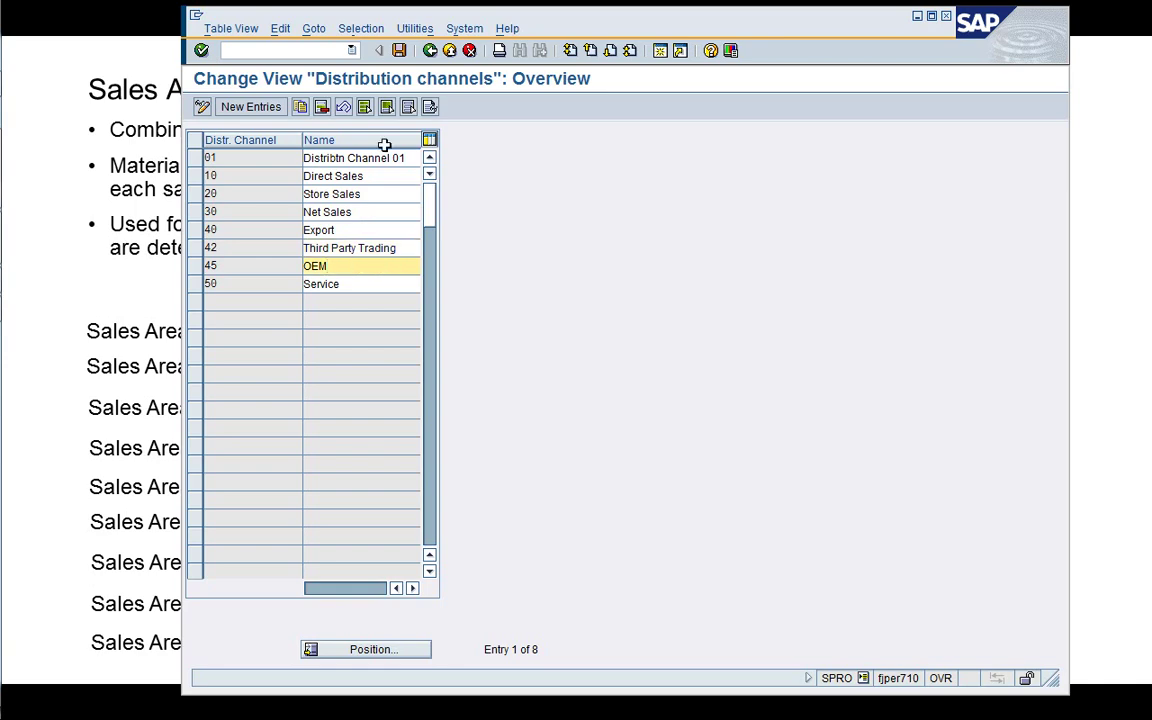
click(429, 51)
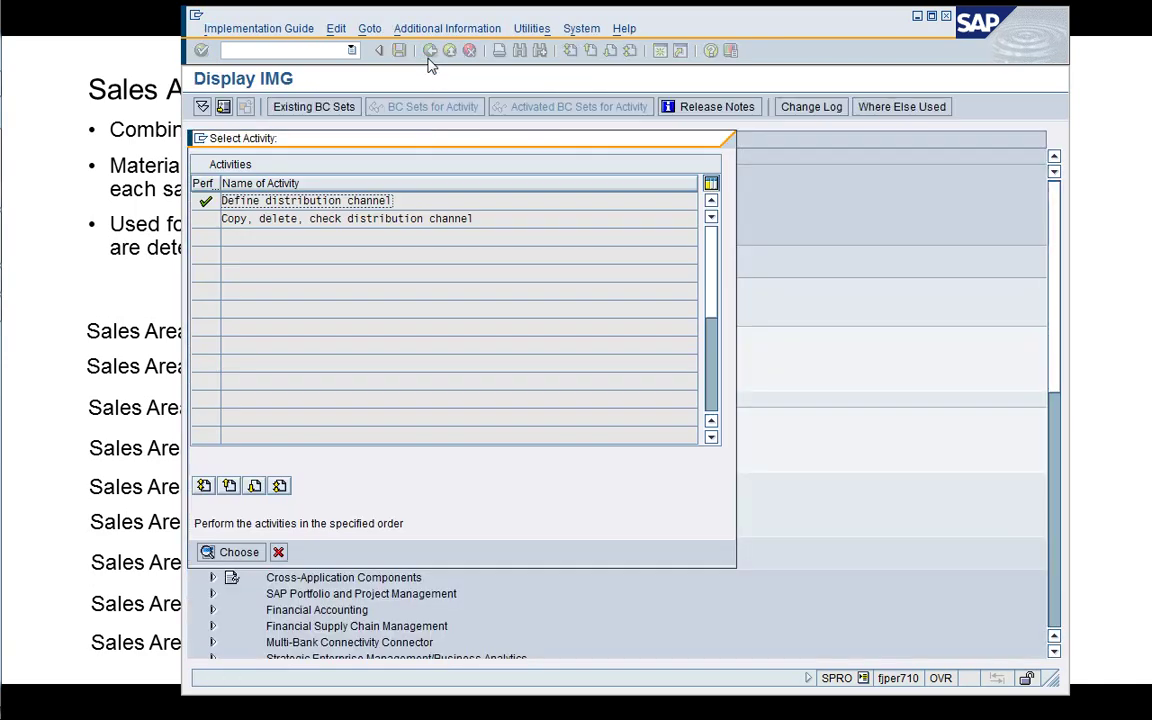
click(280, 552)
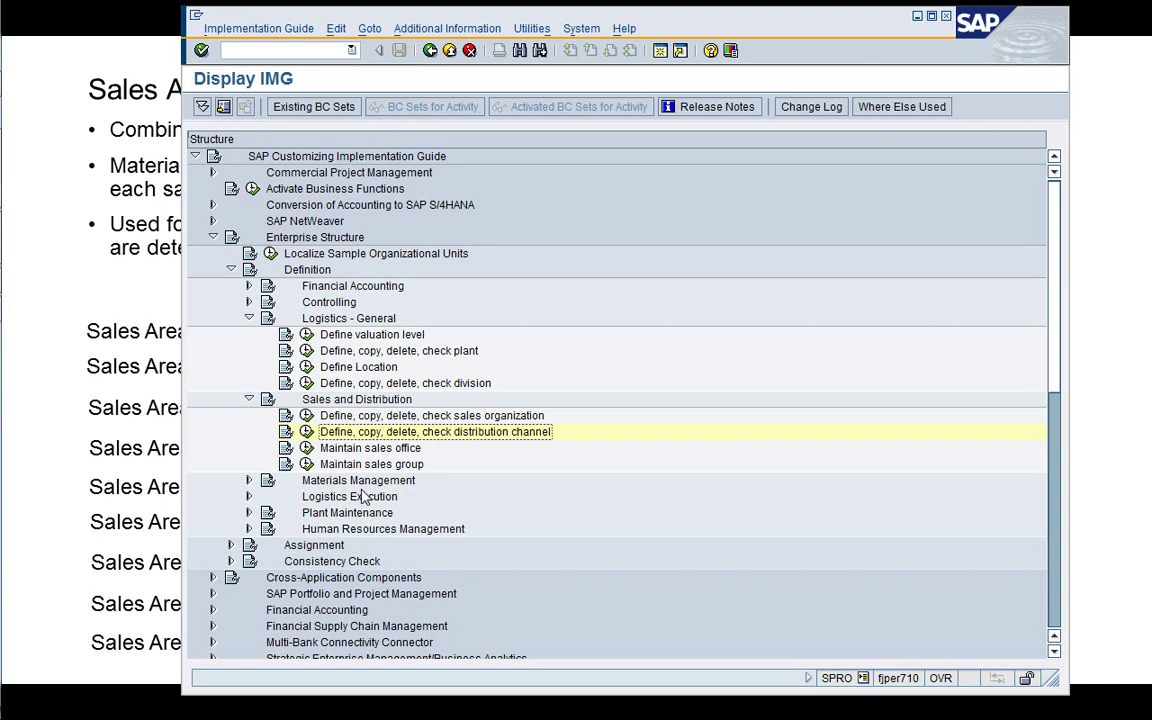
Review the shipping points through the Define Shipping Points activity under Logistics Execution, and return to the IMG structure
click(248, 497)
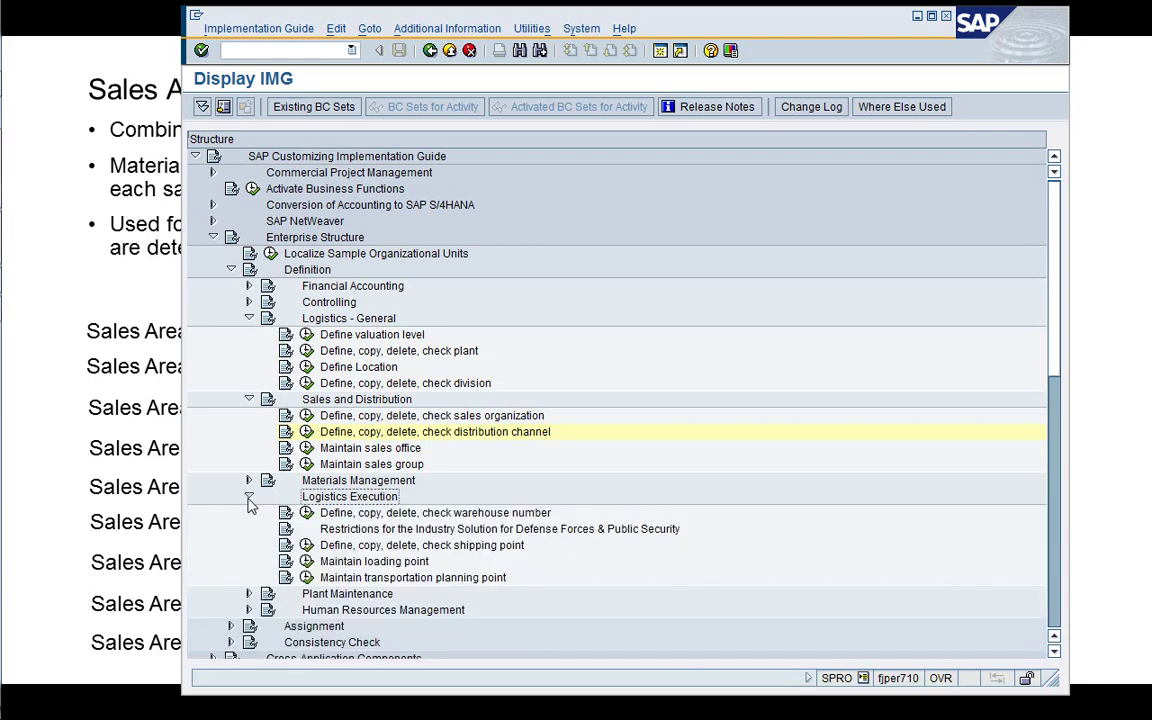
click(402, 580)
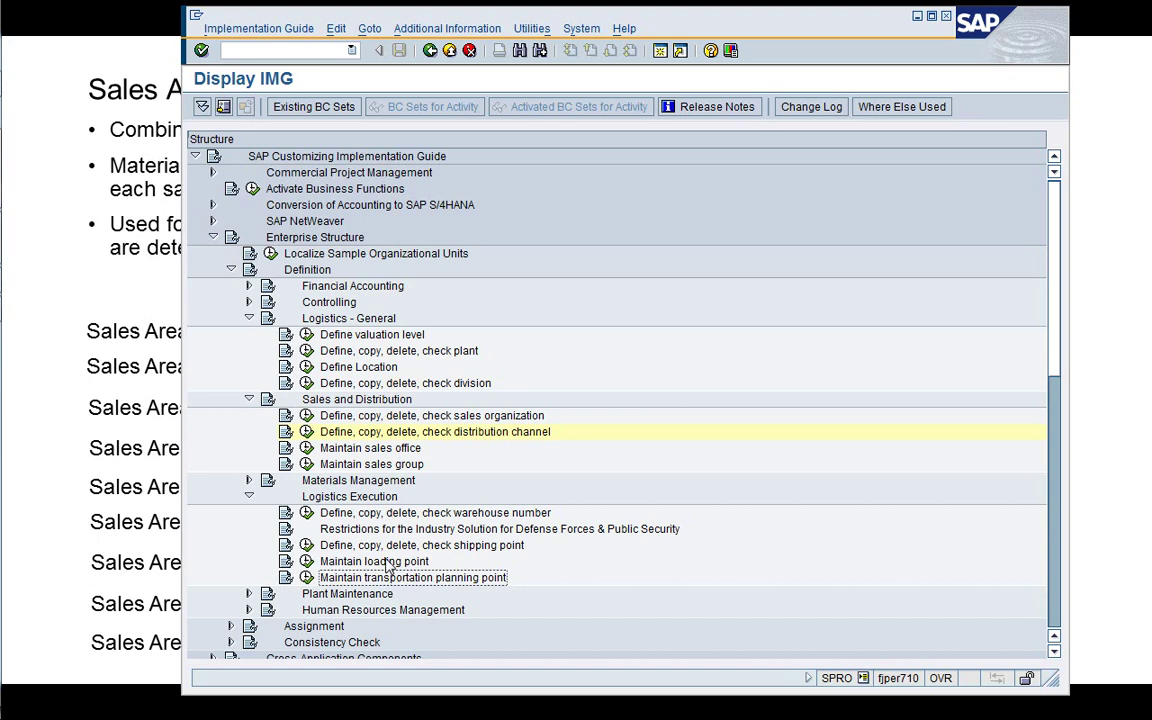
click(386, 547)
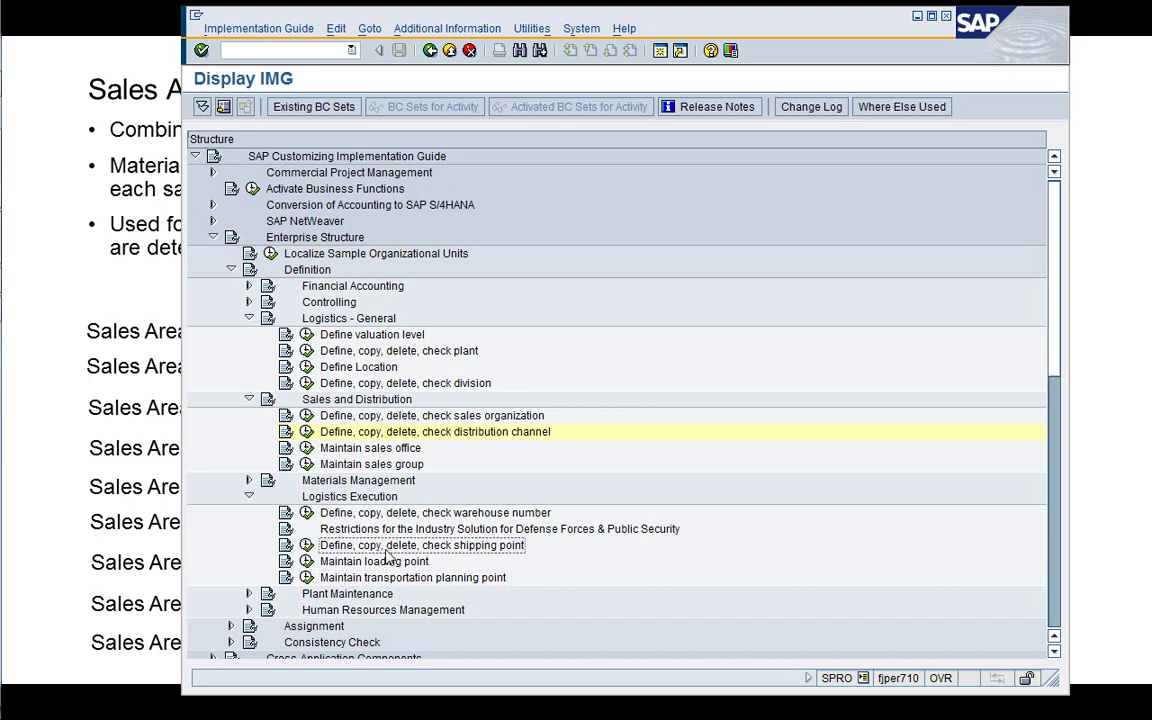
click(306, 545)
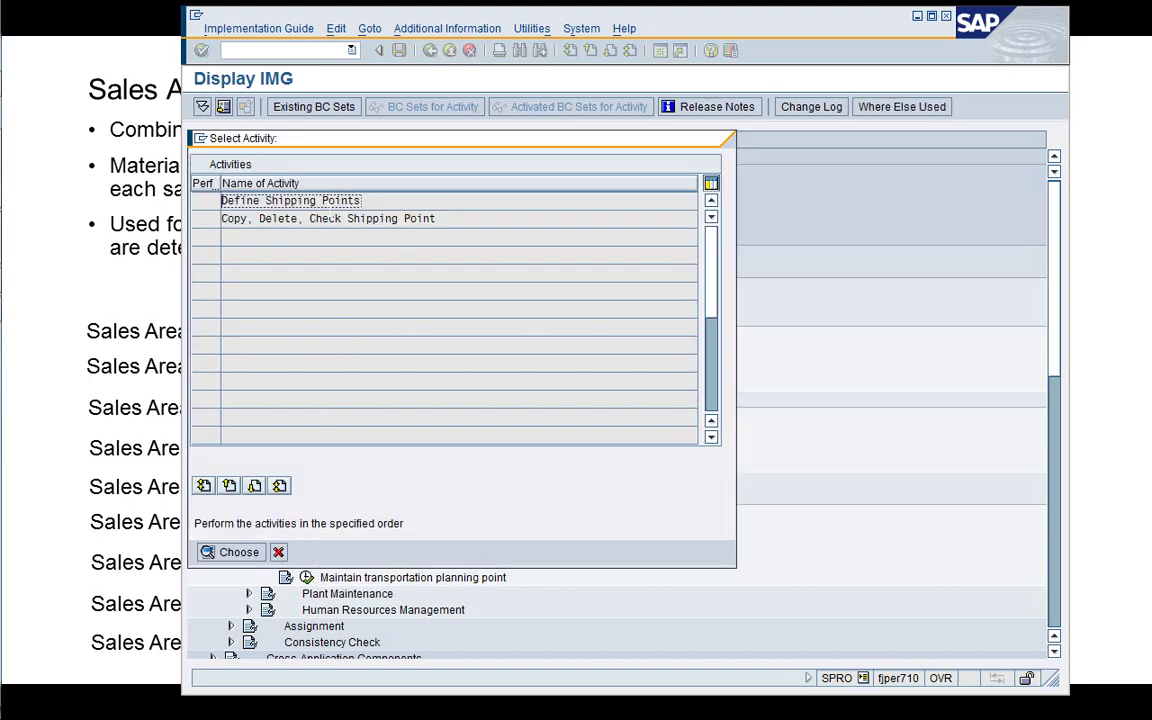
double_click(326, 203)
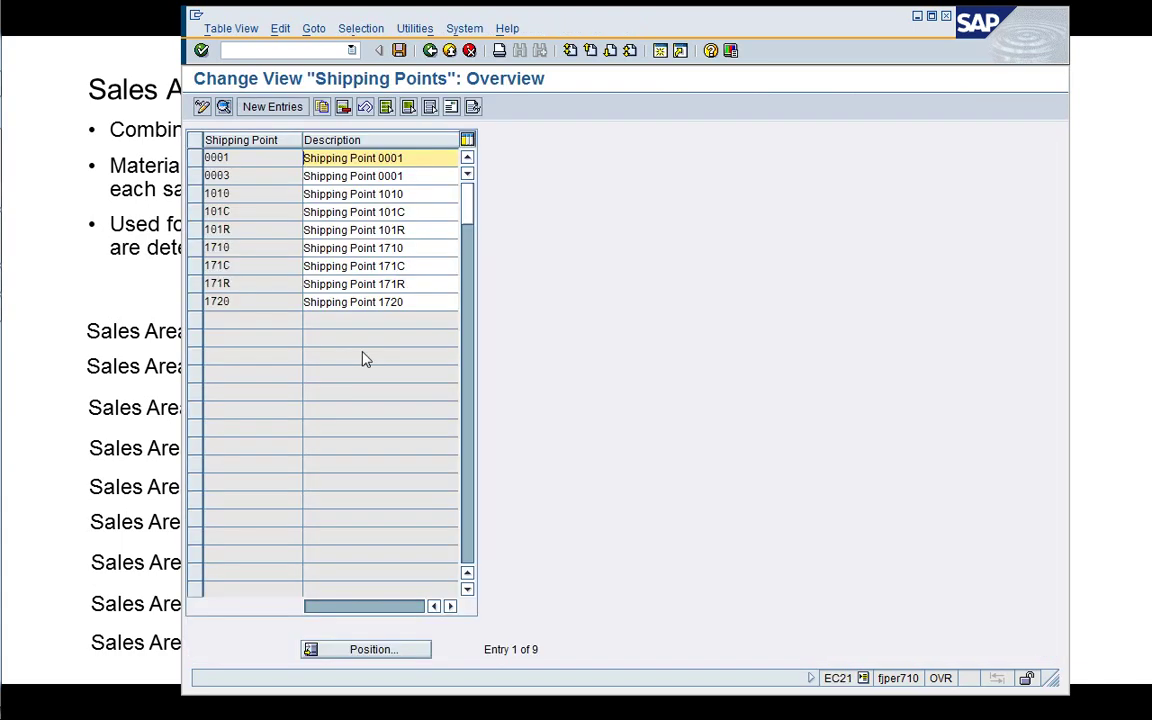
key(F3)
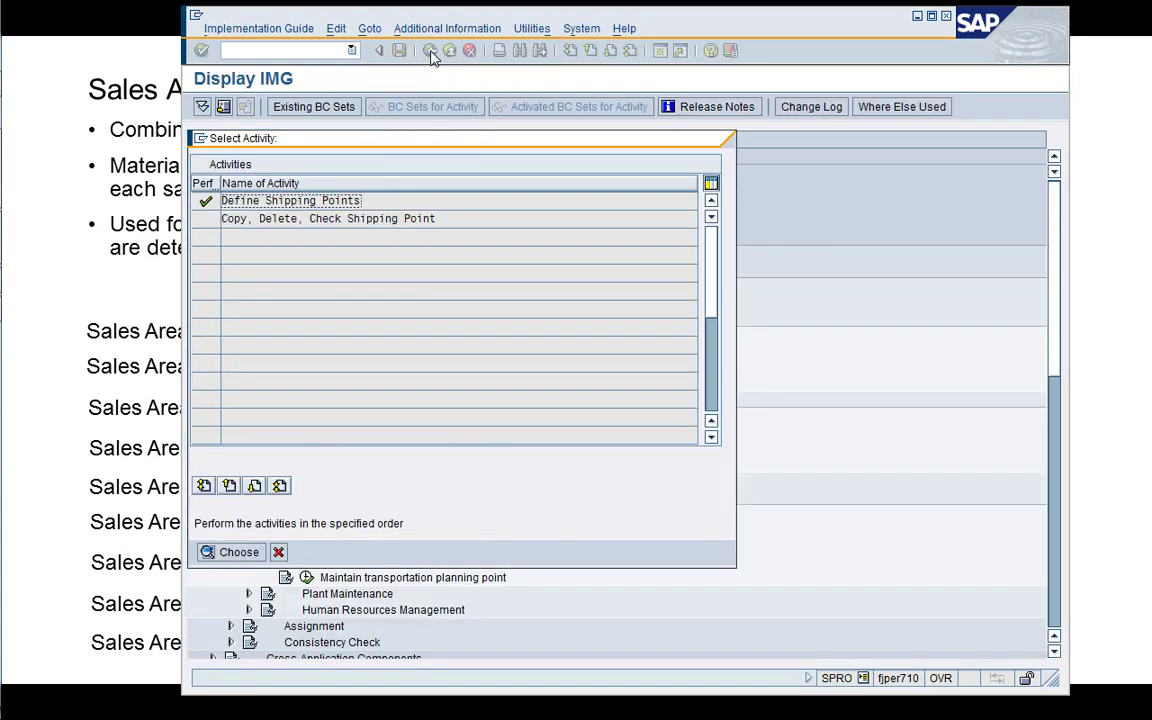
key(F12)
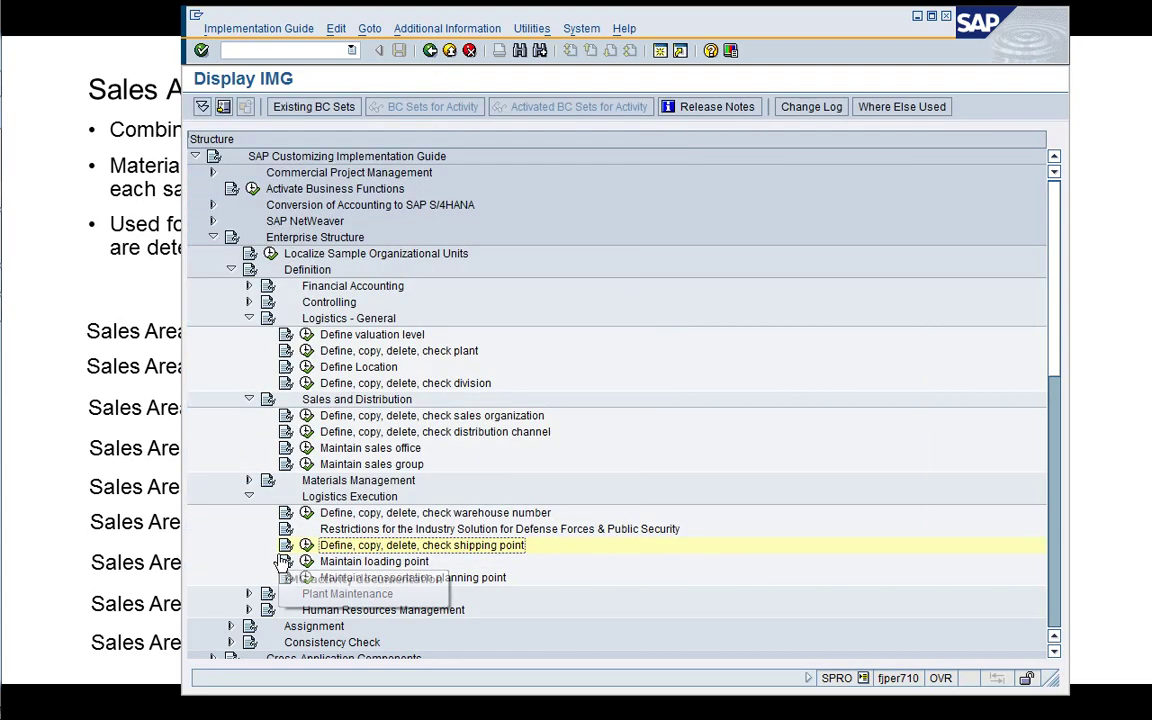
Collapse the Definition branch of Enterprise Structure and expand Sales and Distribution under Assignment
click(249, 497)
click(249, 400)
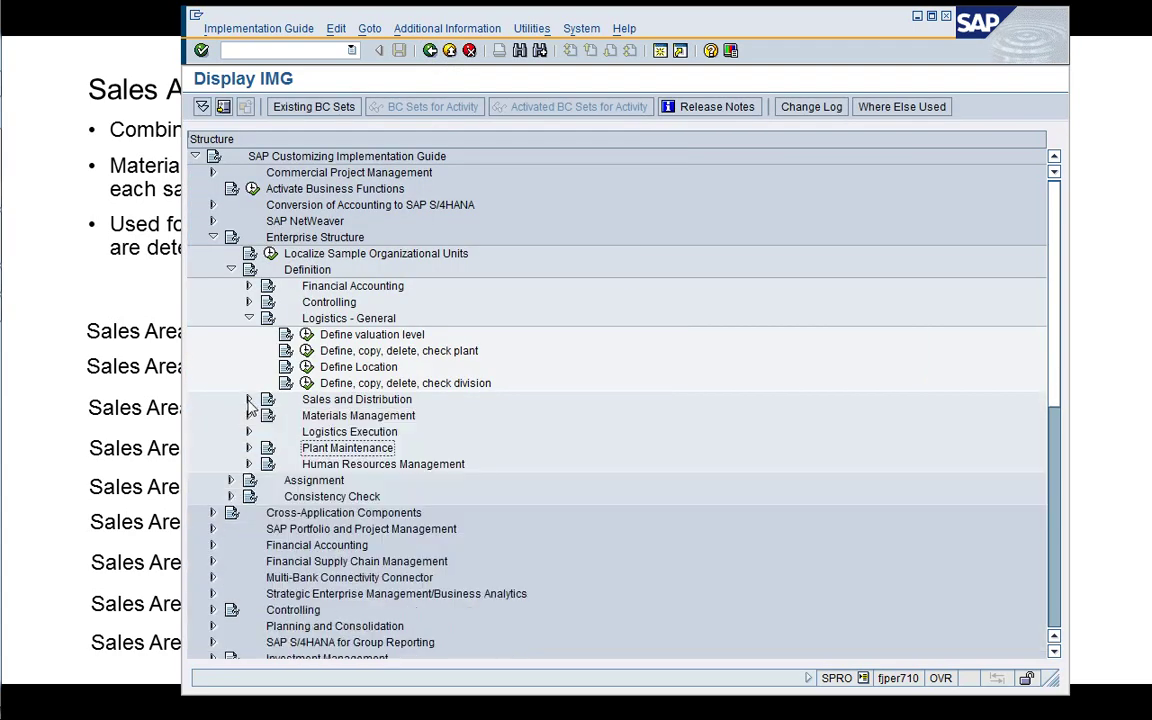
click(249, 318)
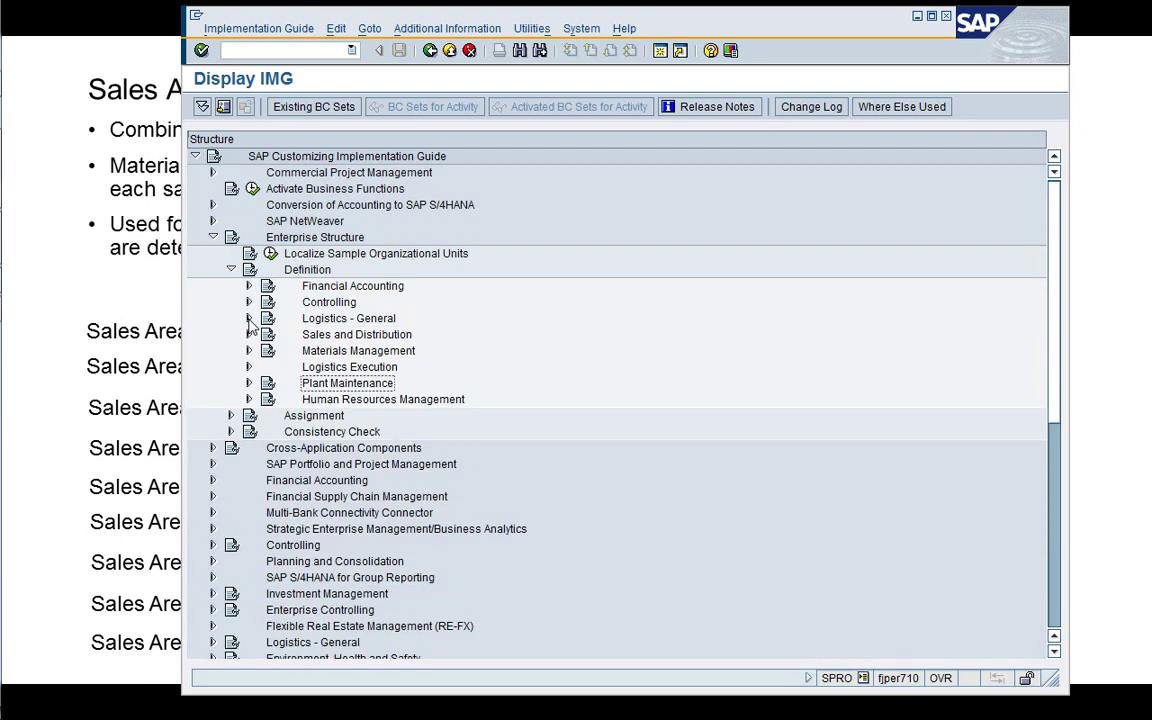
click(231, 270)
click(231, 286)
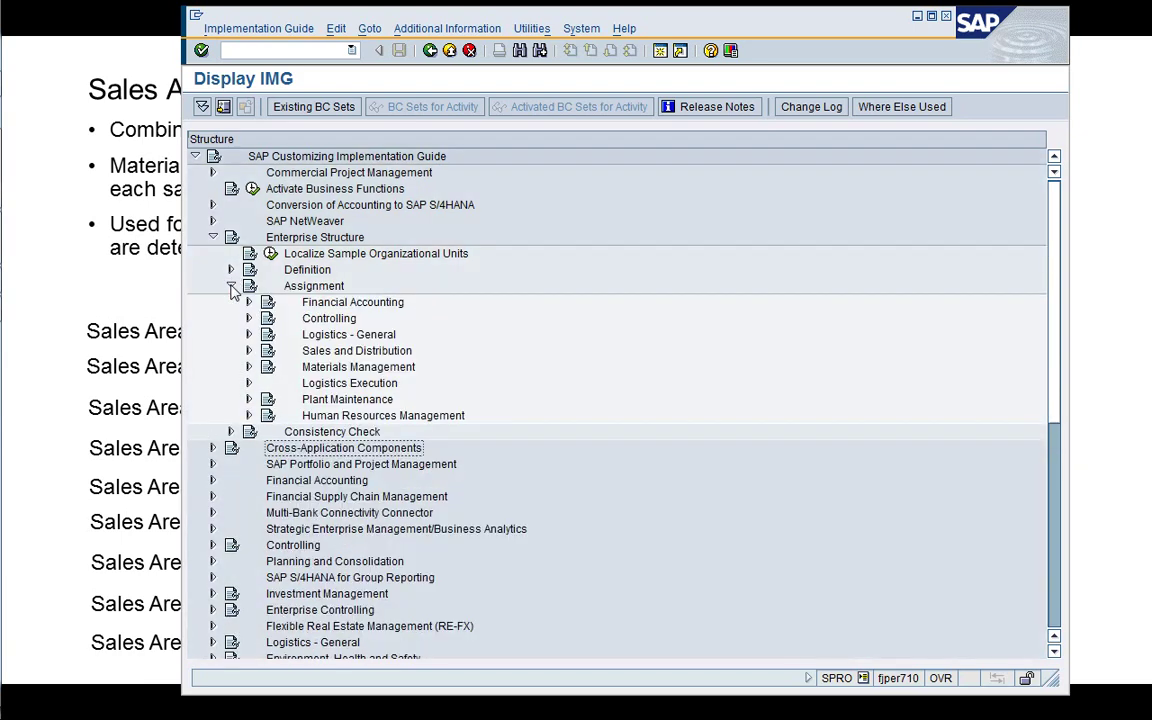
click(249, 351)
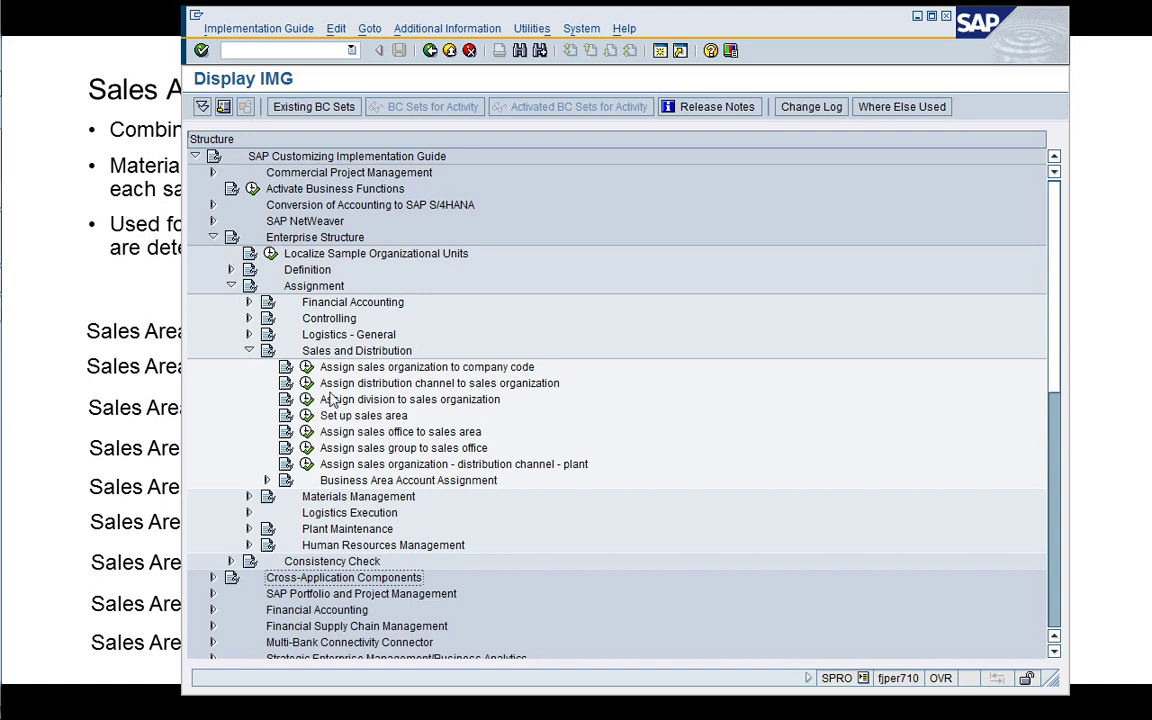
Open the Assign sales organization to company code activity to review its assignments, and return to the IMG structure
click(430, 384)
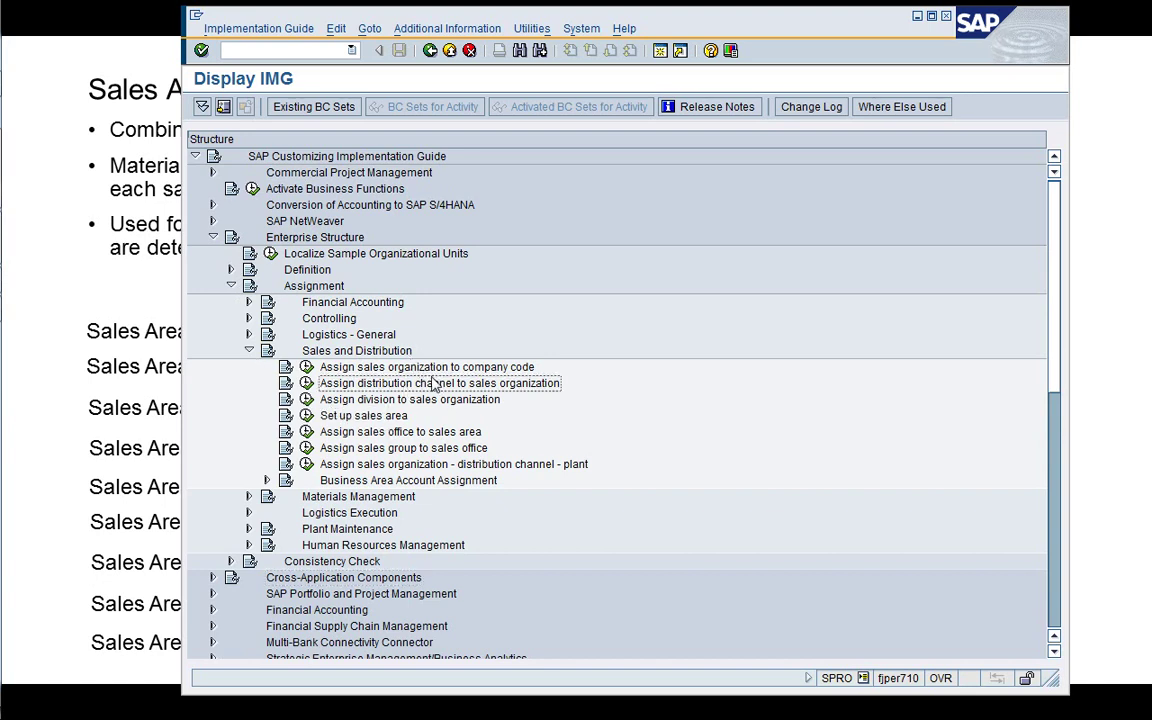
click(396, 367)
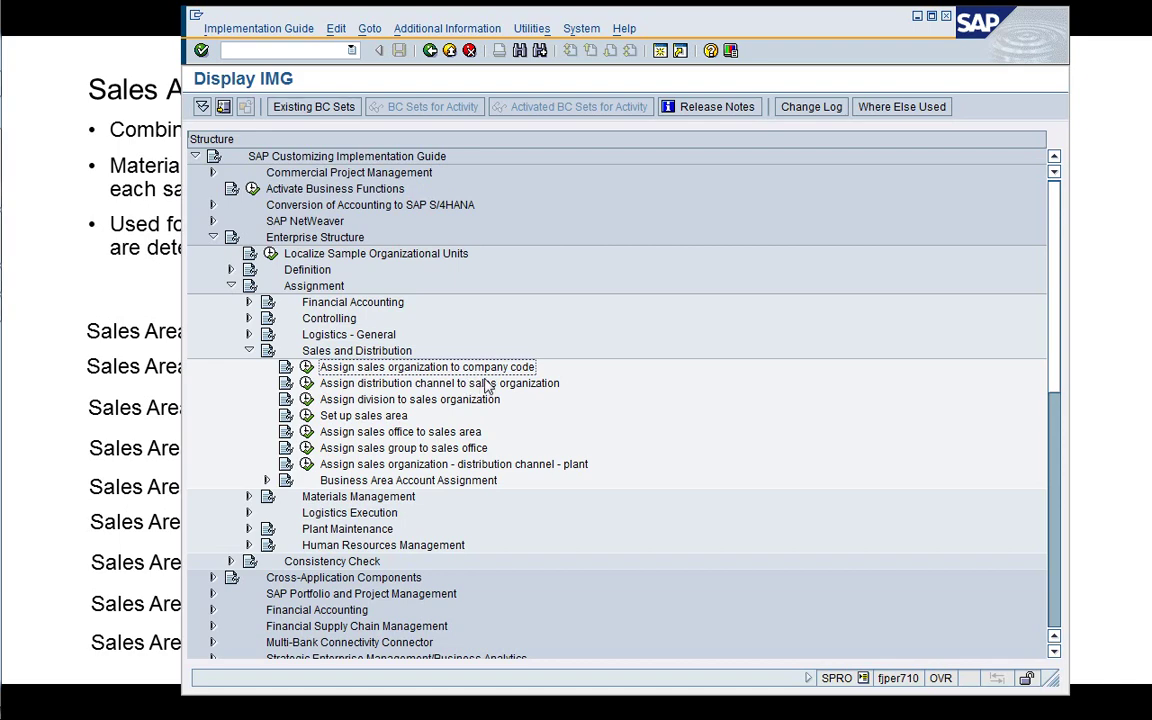
click(306, 367)
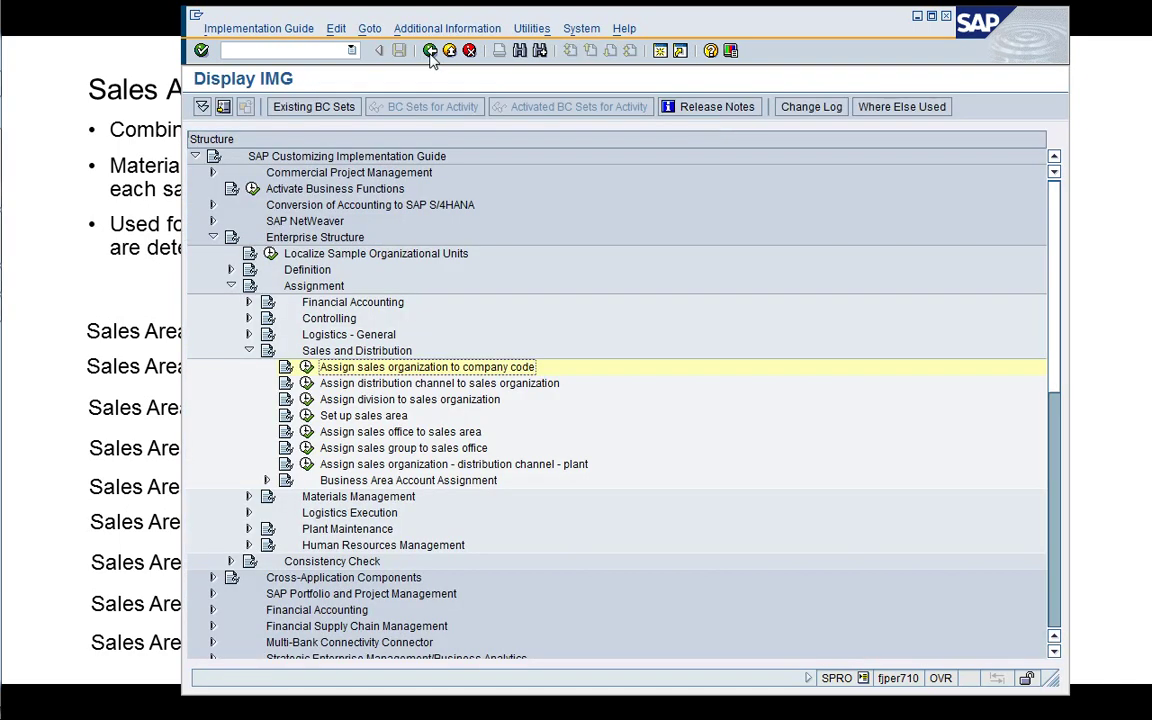
key(F3)
Review which distribution channels are assigned to each sales organization, and return to the IMG structure
click(396, 384)
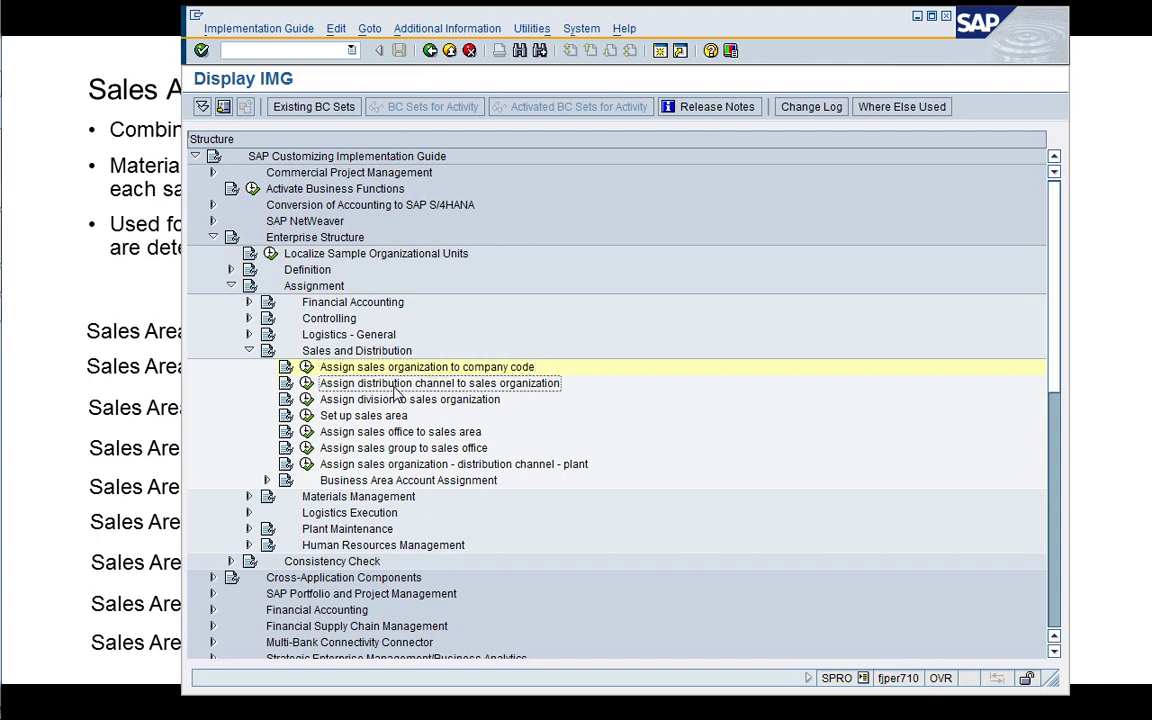
click(306, 384)
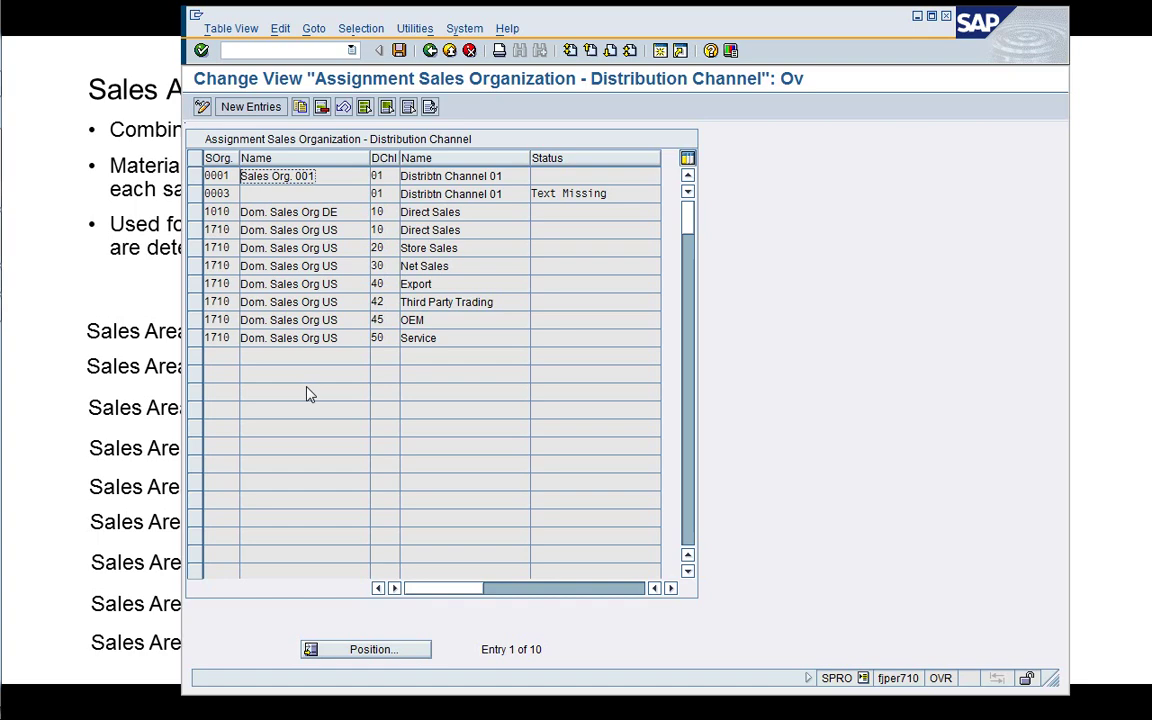
click(430, 51)
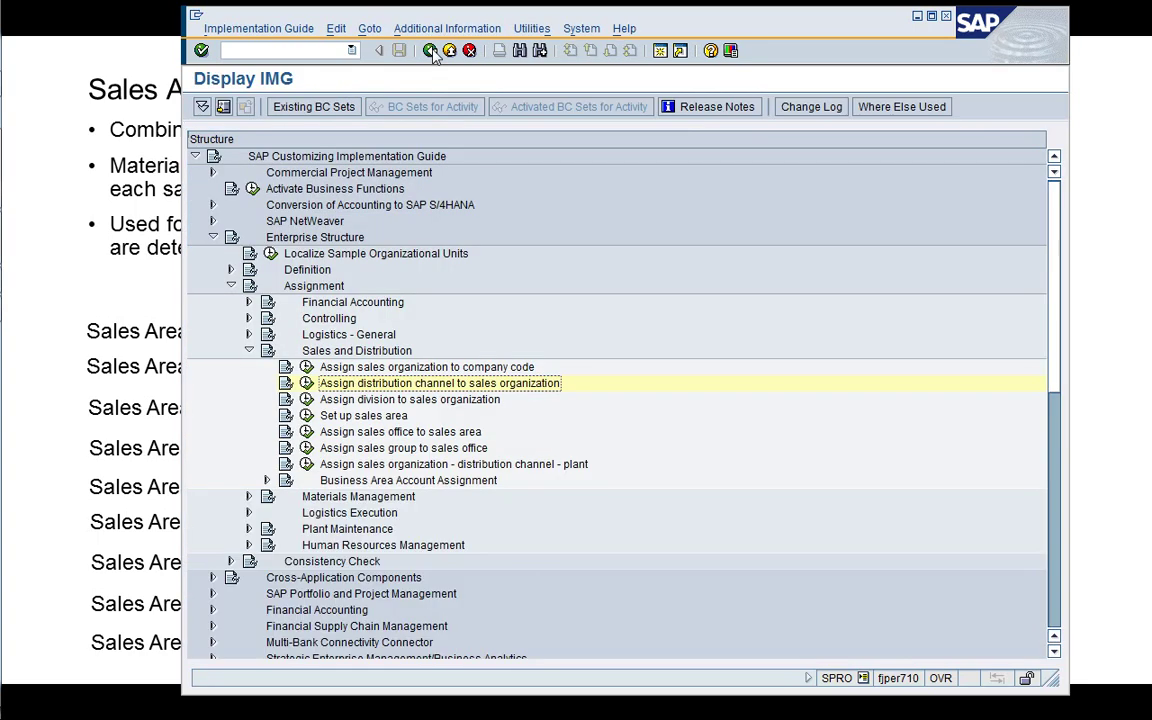
Review which divisions are assigned to each sales organization, and return to the IMG structure
click(390, 399)
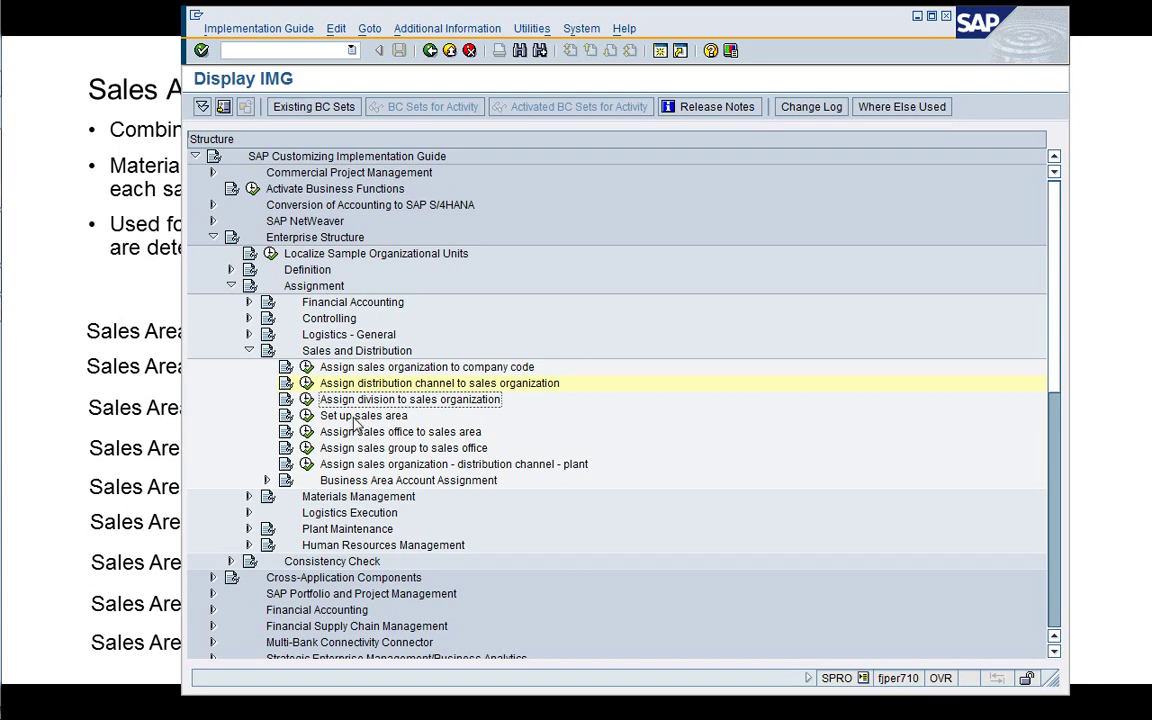
click(307, 399)
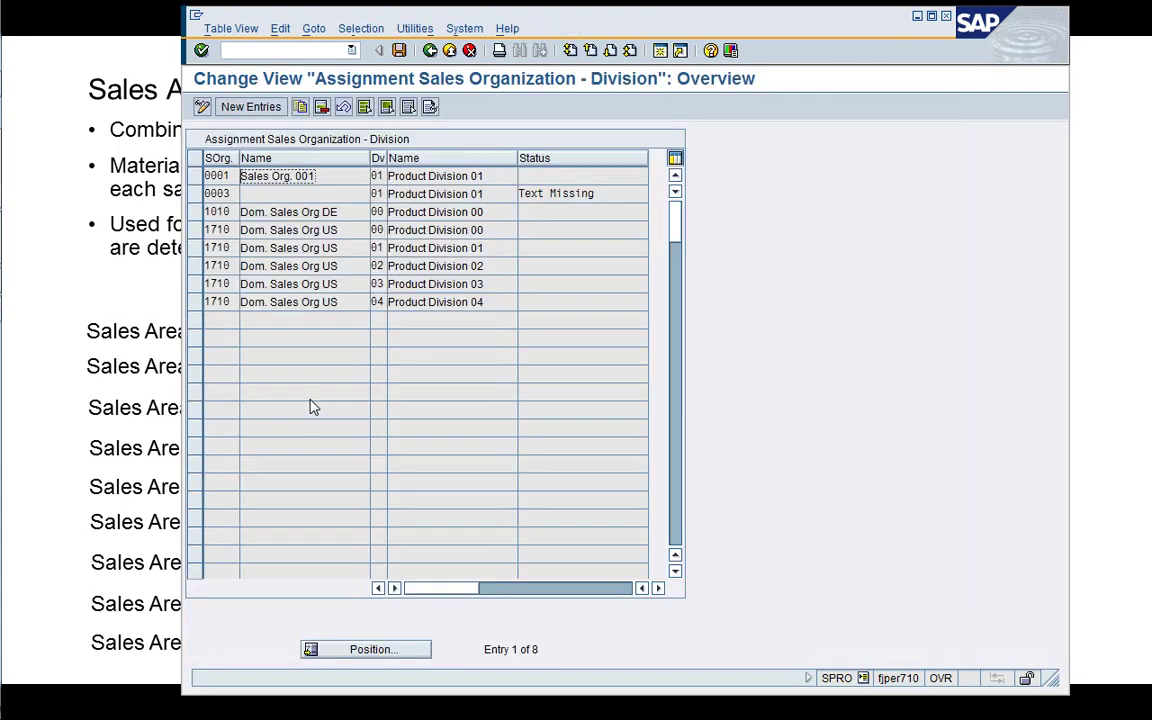
click(430, 51)
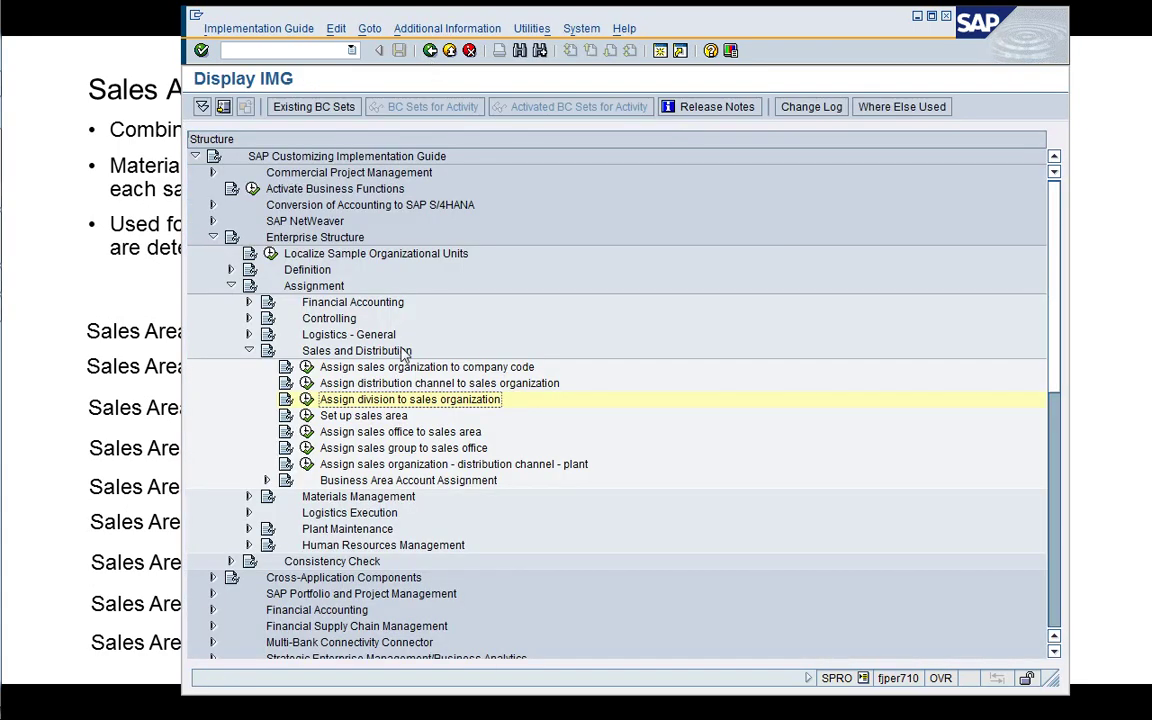
Review all sales organization, distribution channel and division combinations in the Set up sales area activity, and return to the IMG structure
click(325, 416)
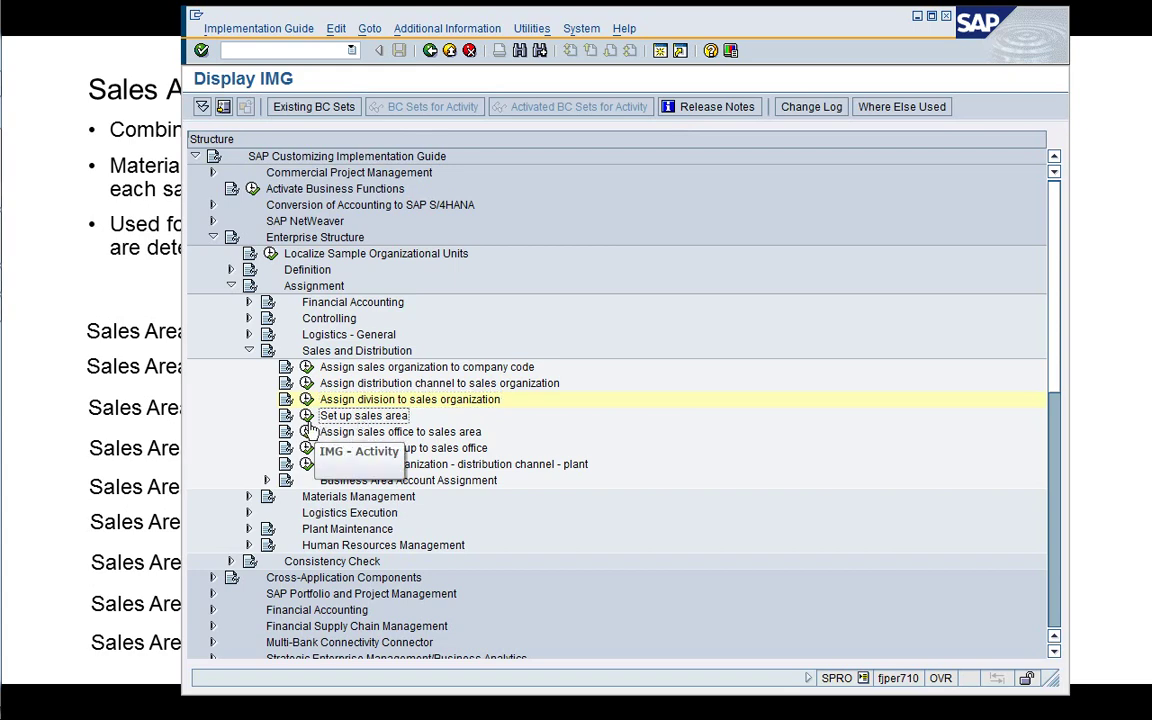
click(308, 418)
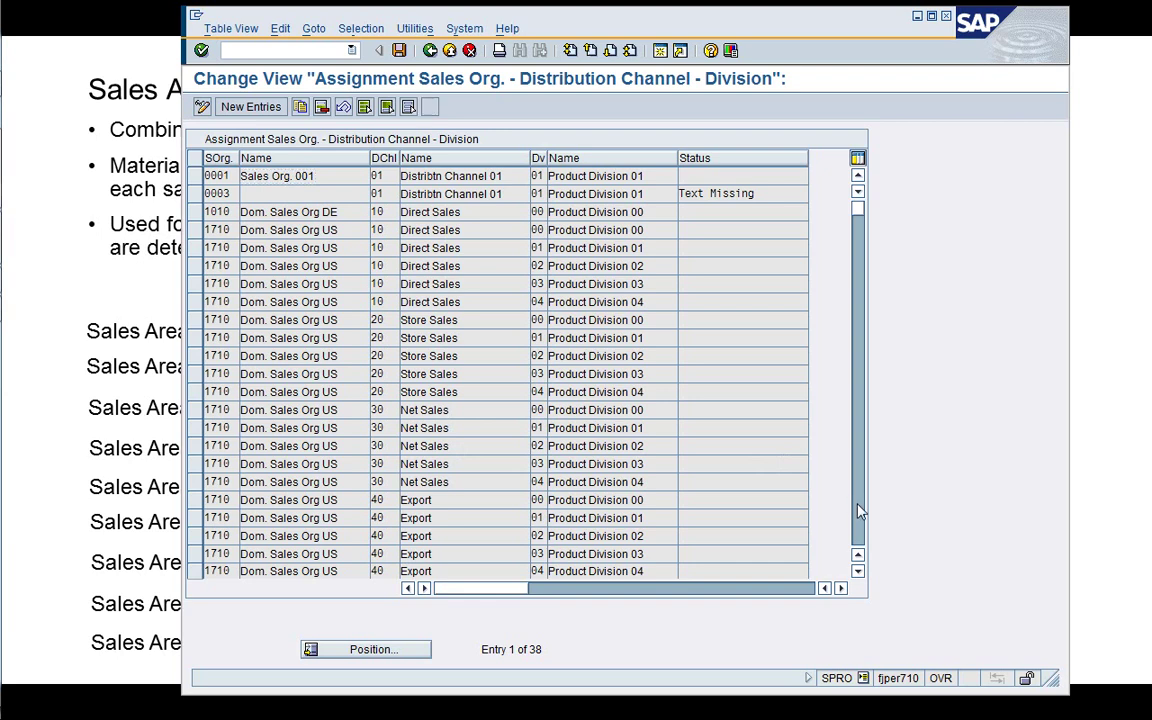
click(858, 398)
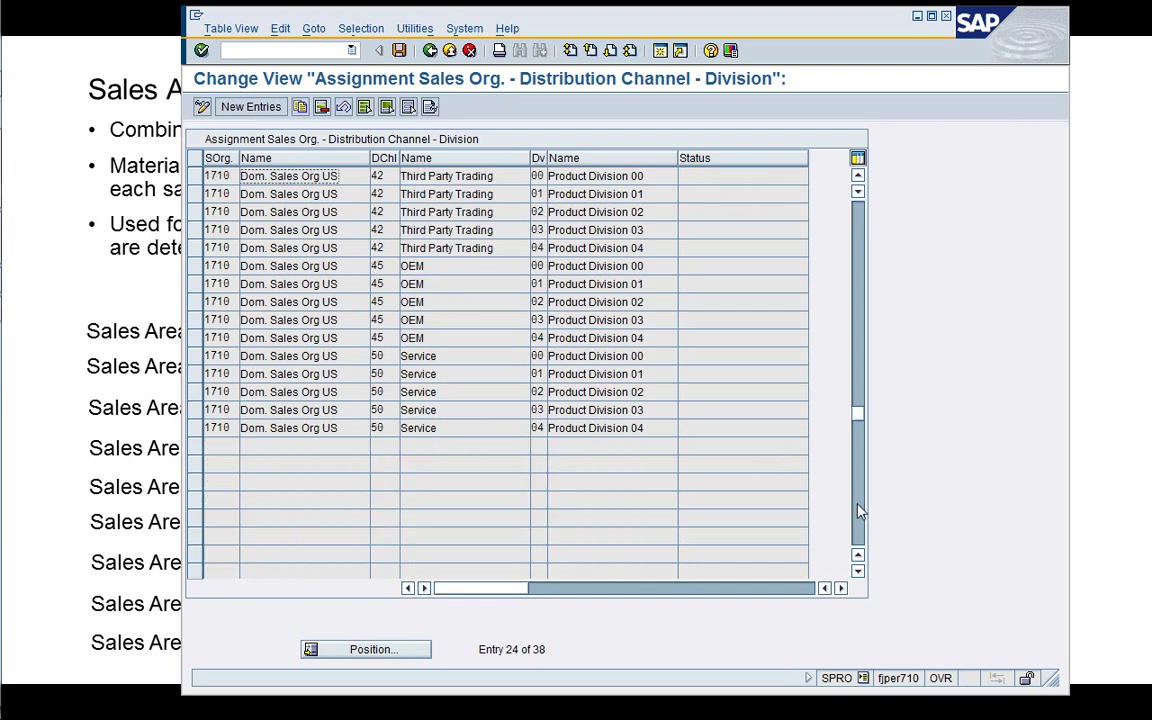
click(858, 255)
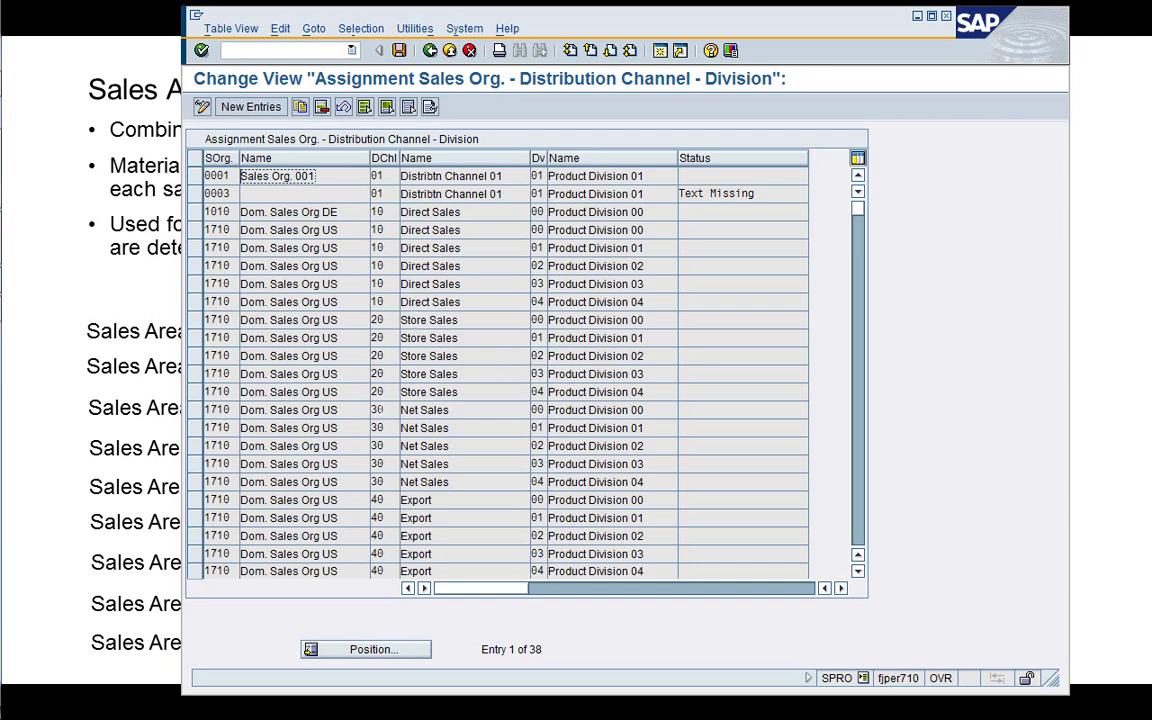
click(429, 50)
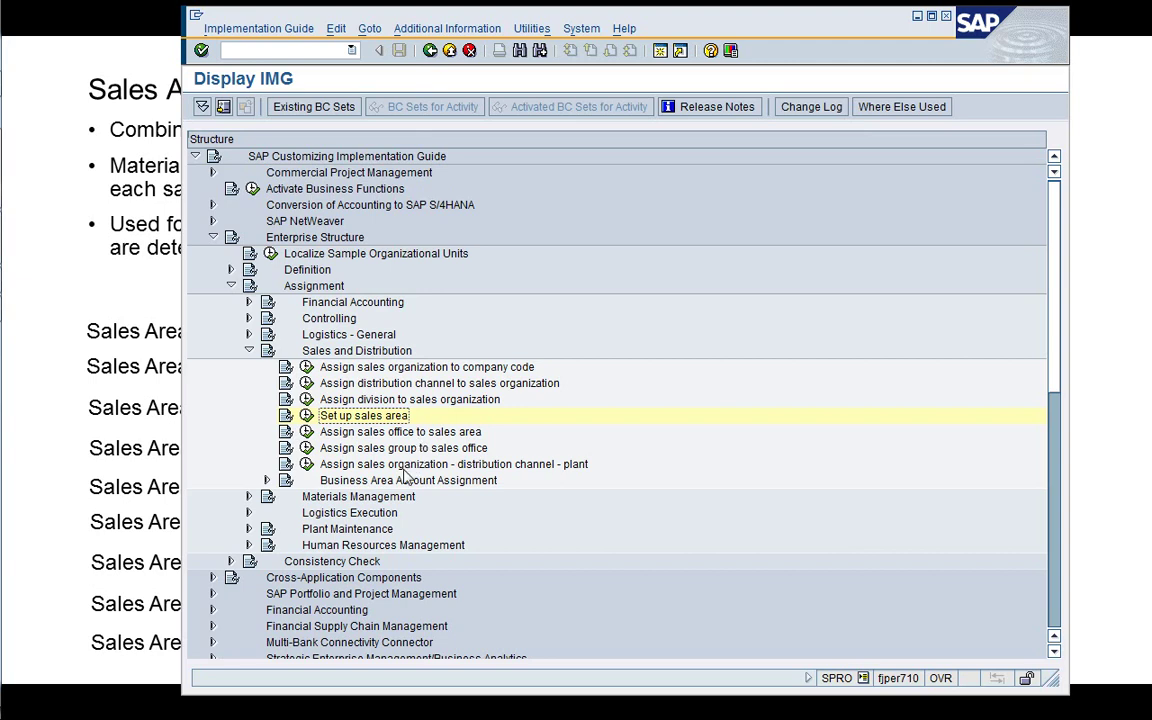
Expand Business Area Account Assignment to look at its activities, including Define Rules By Sales Area, and collapse it again
click(345, 480)
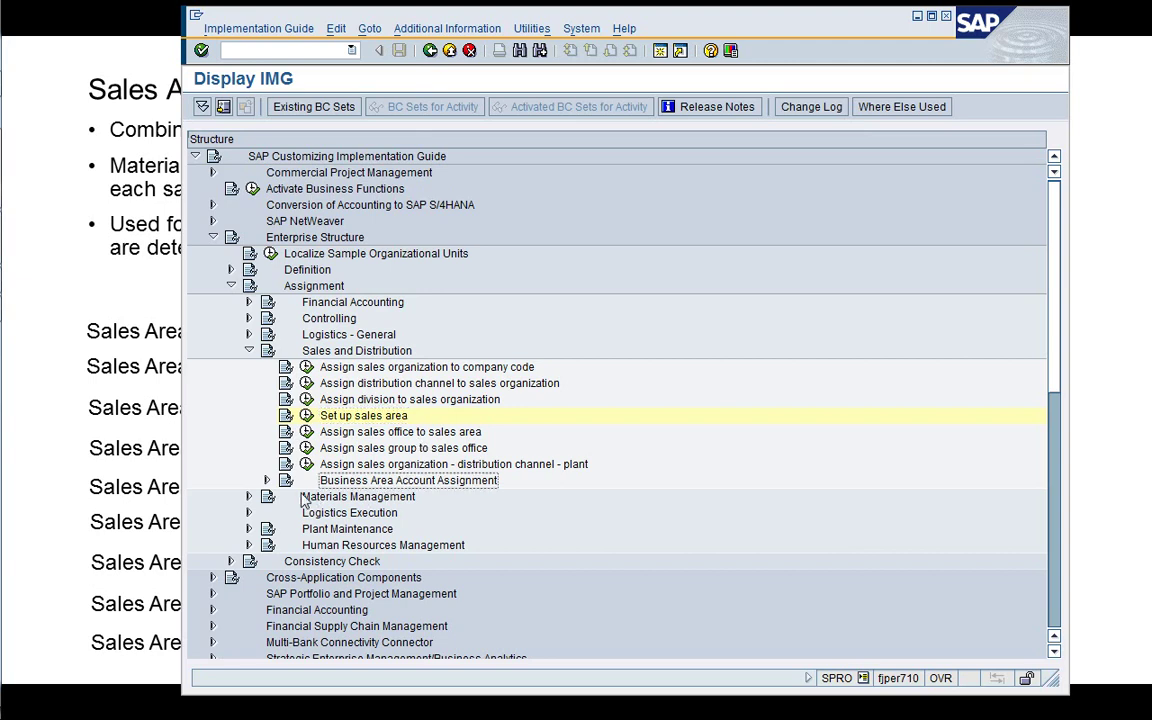
click(266, 481)
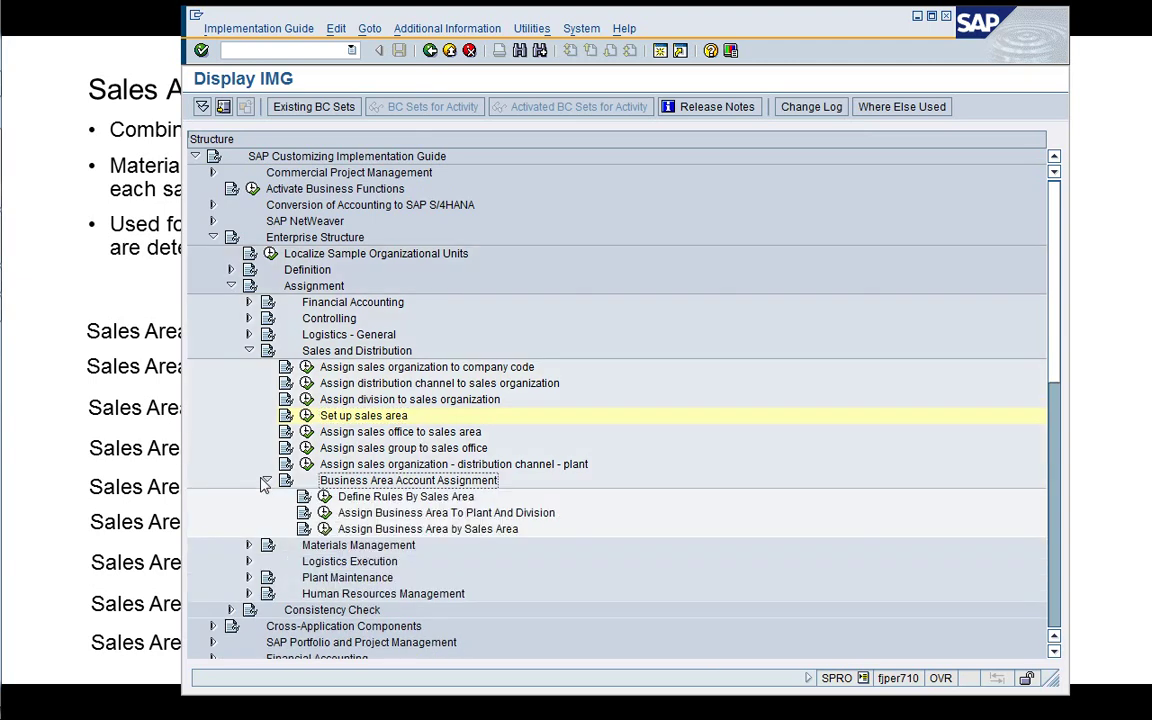
click(437, 499)
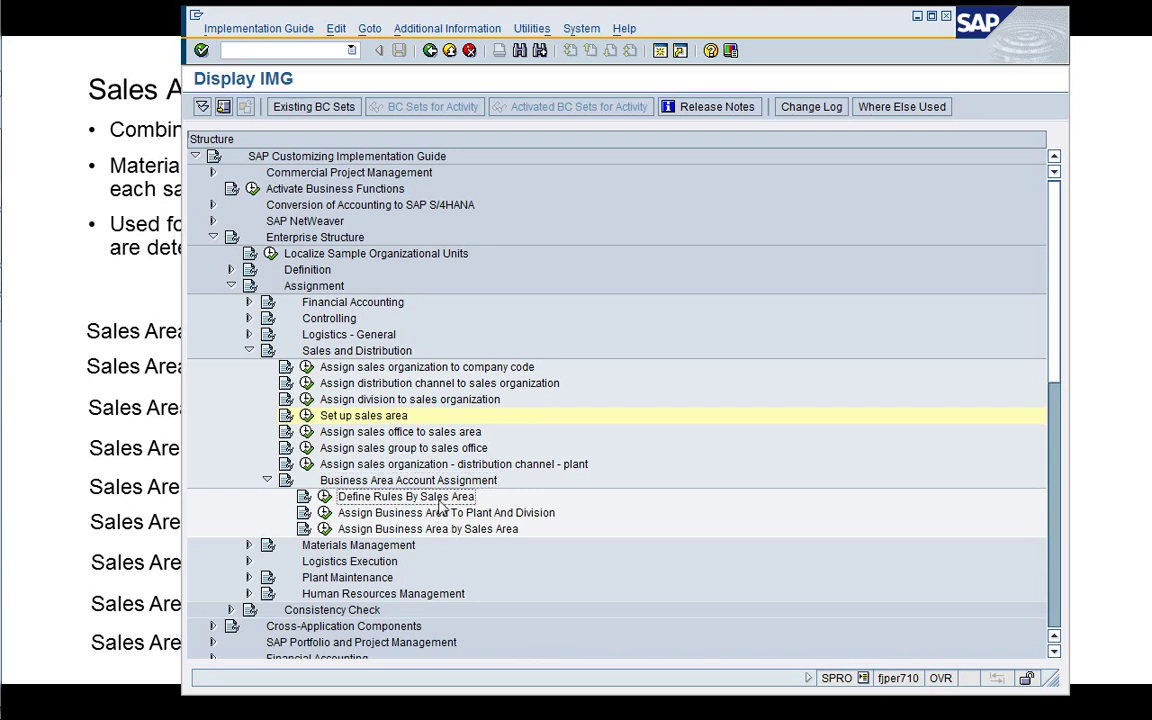
click(267, 481)
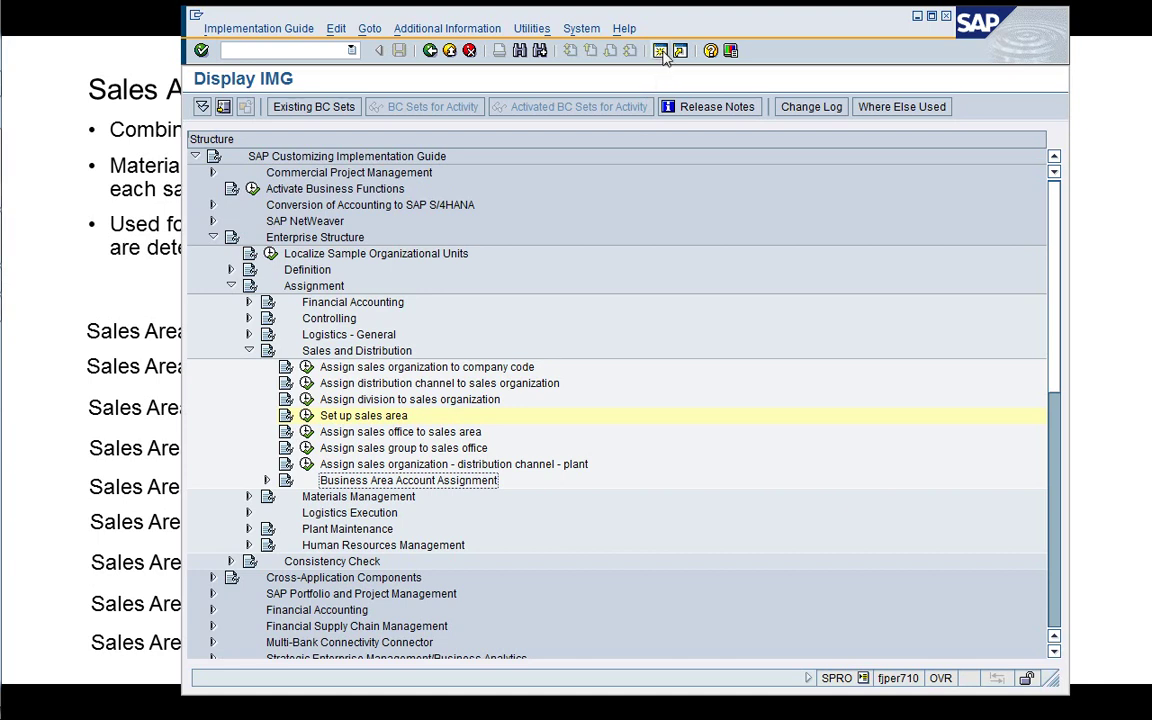
Collapse the Sales and Distribution node under Assignment
click(455, 400)
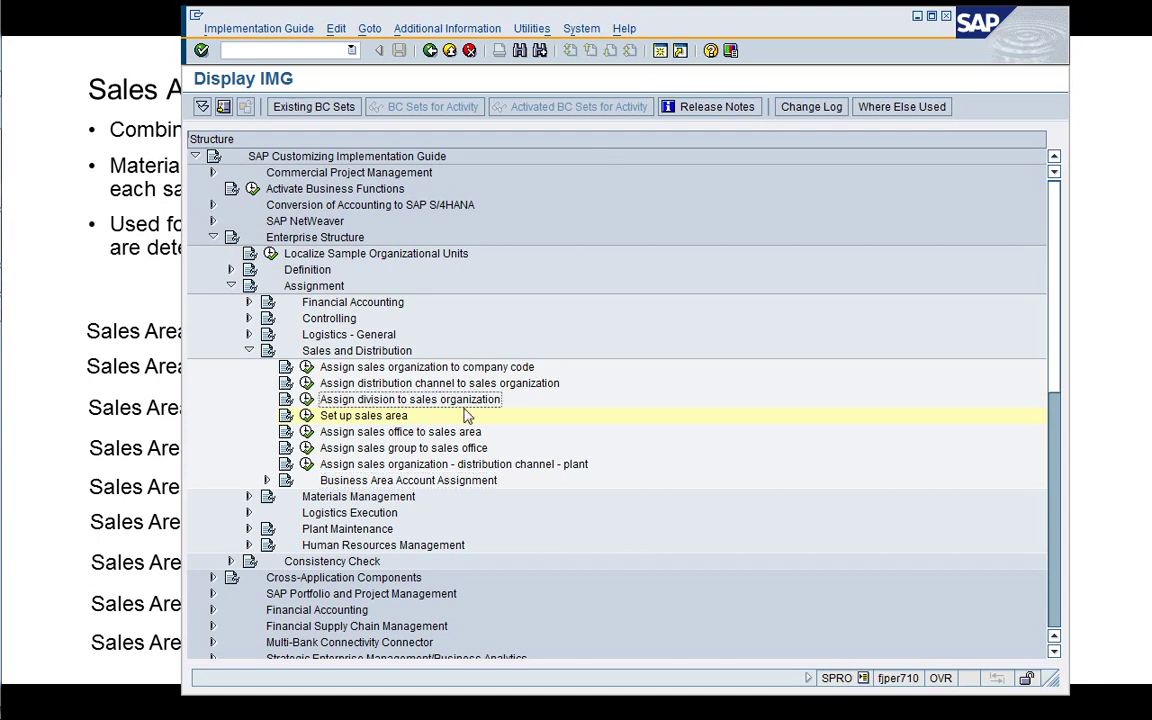
key(Left)
key(Left)
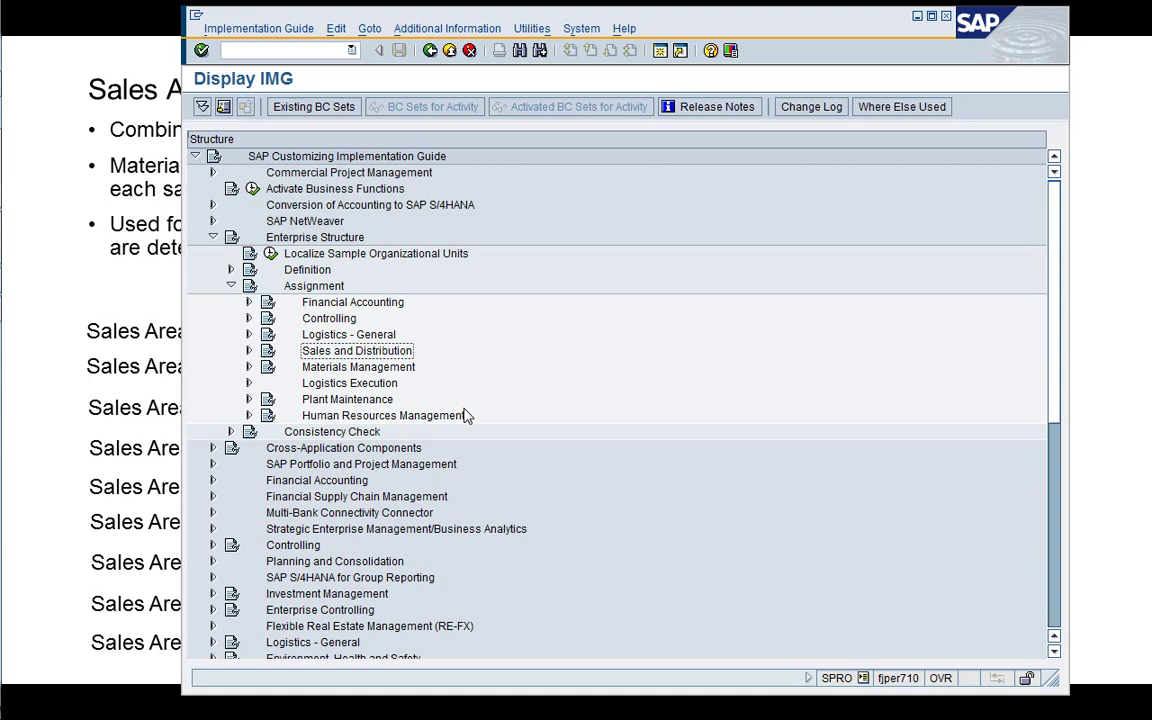
Expand the top-level Sales and Distribution node in the IMG structure
key(Down)
key(Down)
key(Down)
key(Down)
key(Down)
key(Down)
key(Down)
key(Down)
key(Down)
key(Down)
key(Down)
key(Down)
key(Down)
key(Down)
key(Down)
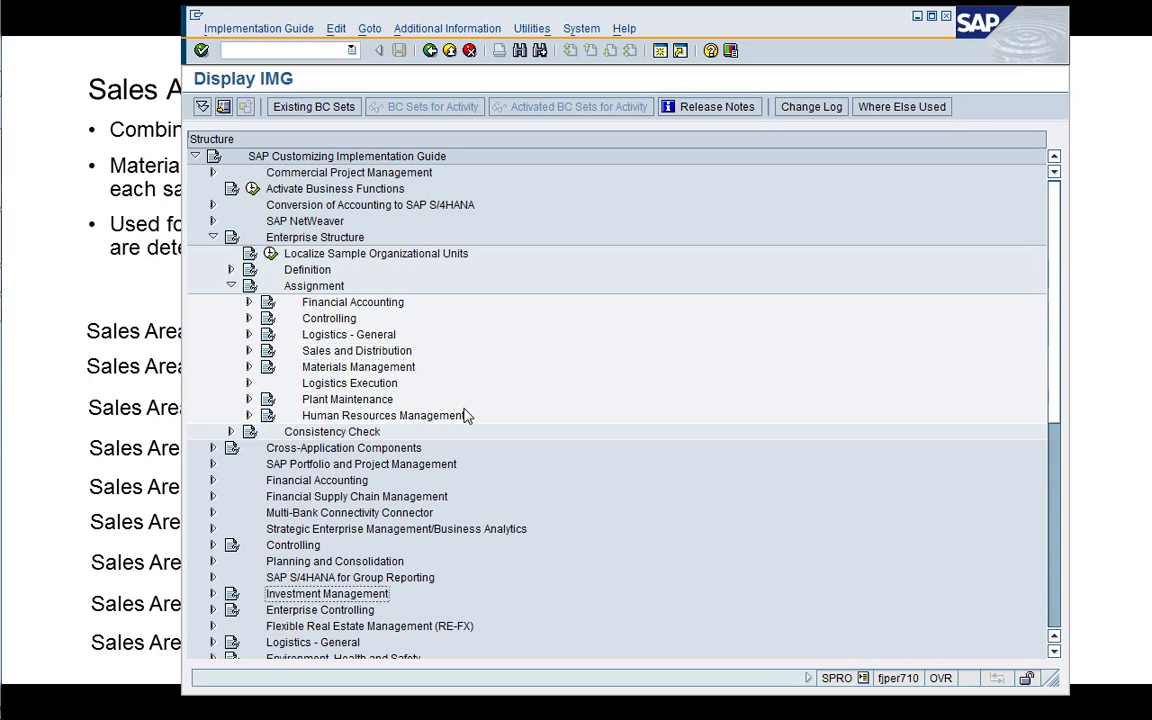
key(Up)
key(Up)
key(Up)
key(Up)
key(Up)
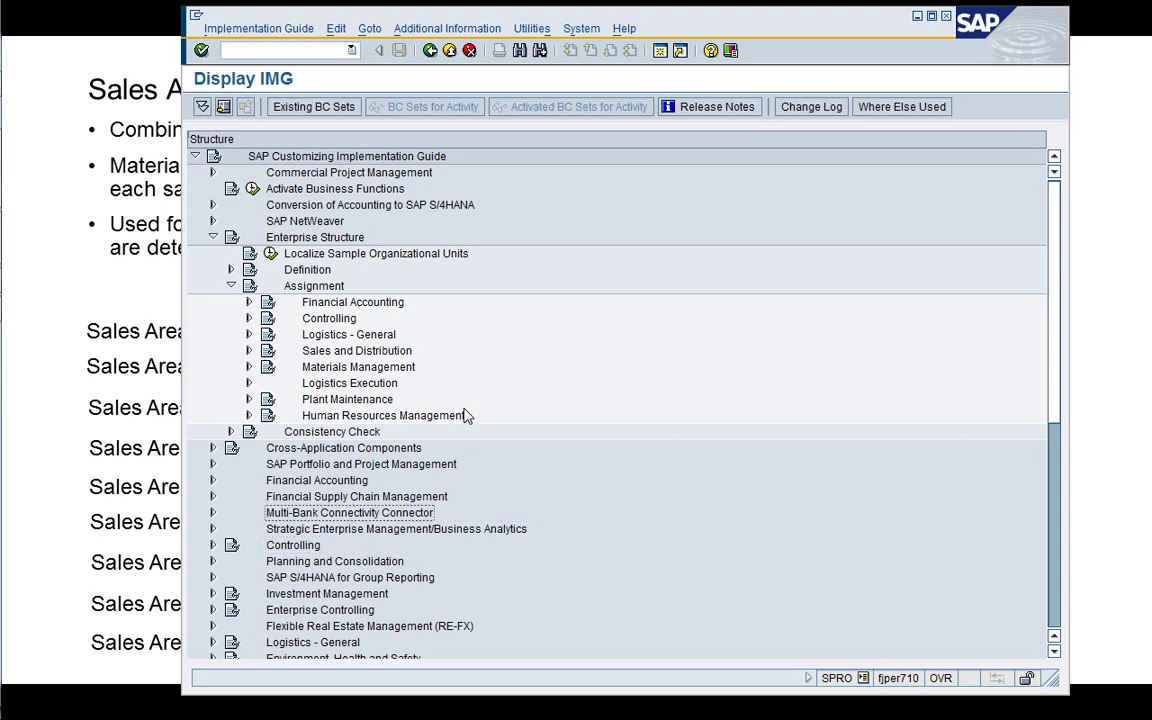
key(Down)
key(Down)
key(Down)
key(Down)
key(Down)
key(Down)
key(Down)
key(Down)
key(Down)
key(Down)
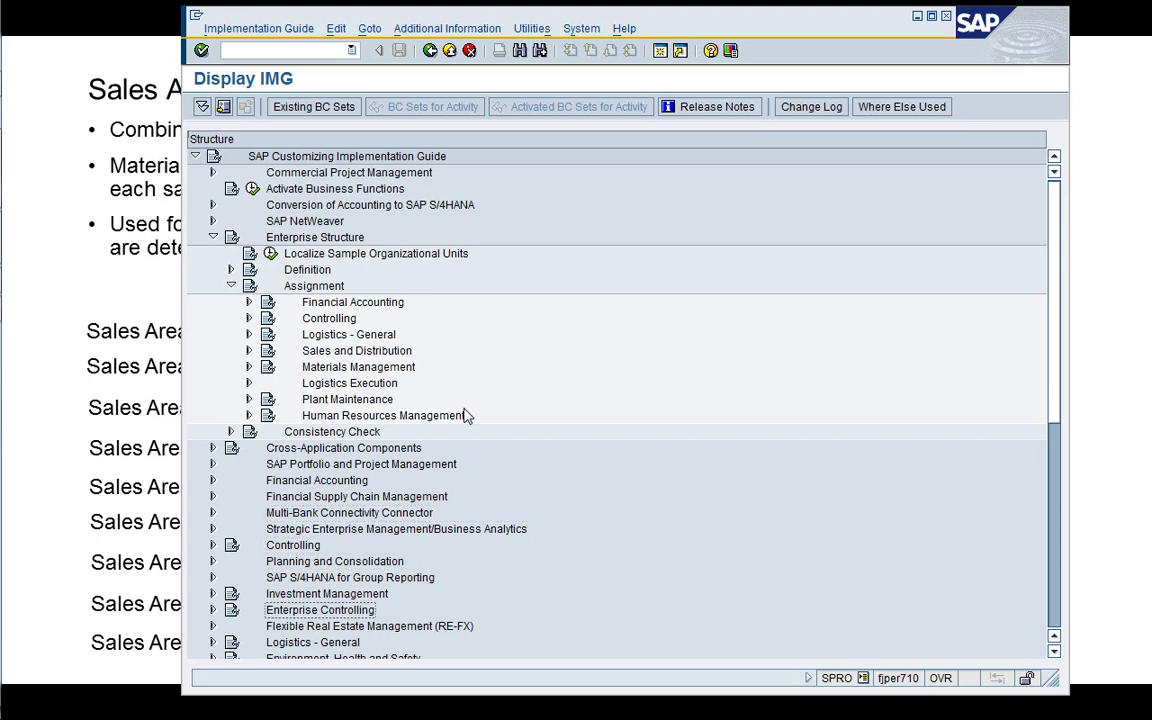
key(Down)
key(Down)
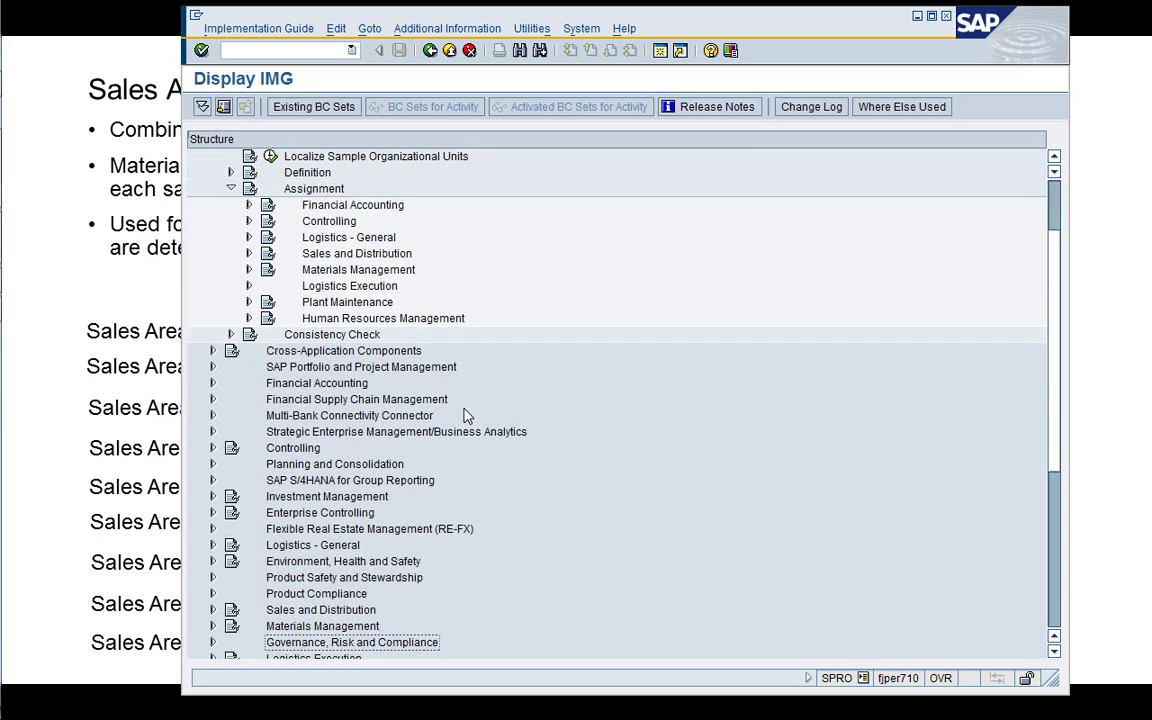
key(Right)
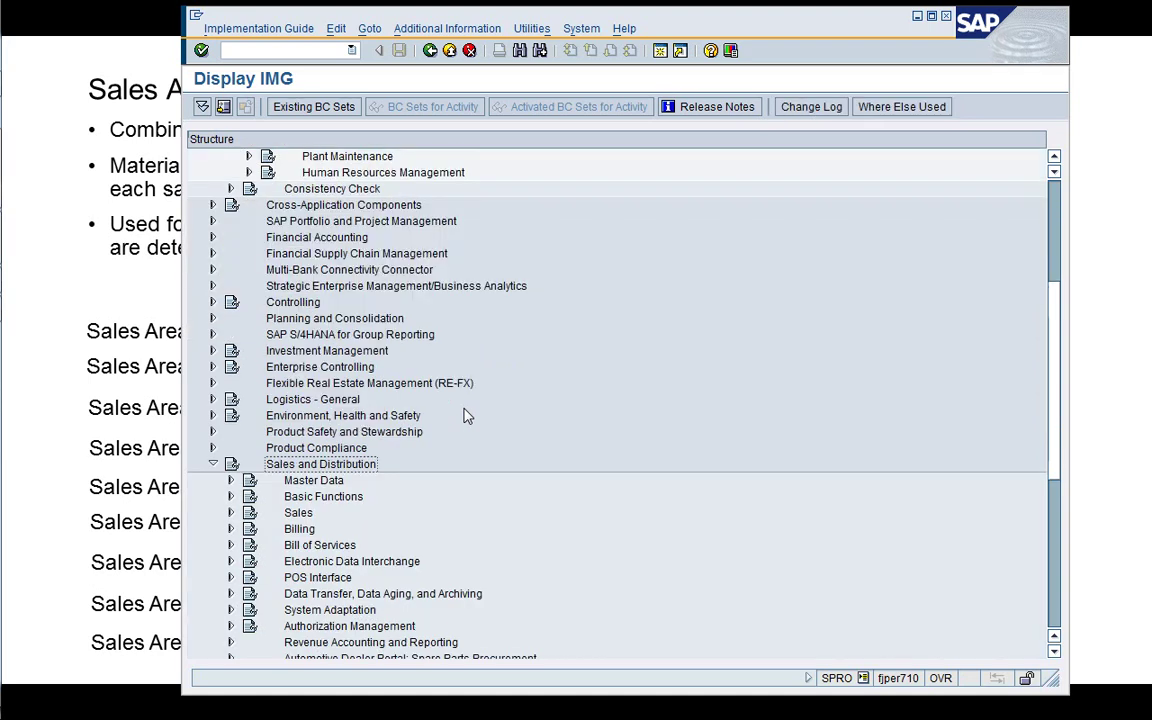
Expand Master Data under Sales and Distribution to reach Define Common Distribution Channels and Define Common Divisions
key(Down)
key(Right)
key(Down)
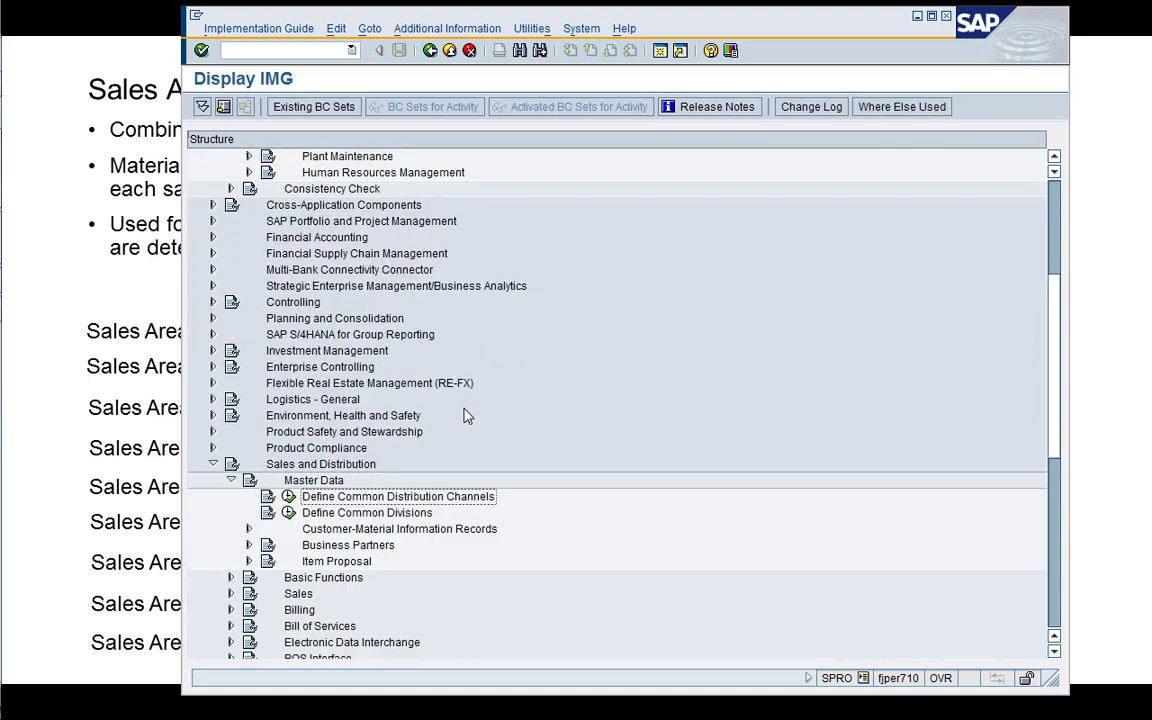
key(Down)
key(Up)
key(Down)
key(Up)
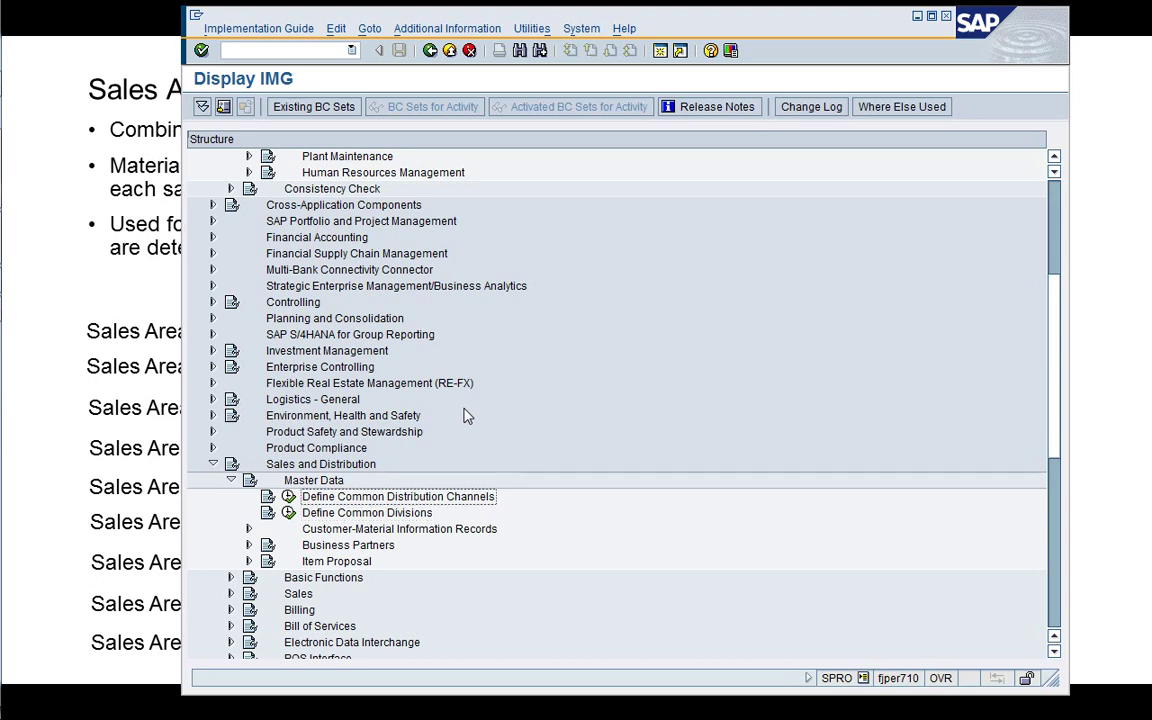
Review the reference distribution channels for conditions and customer/material master data in Define Common Distribution Channels, and return to the IMG structure
click(288, 498)
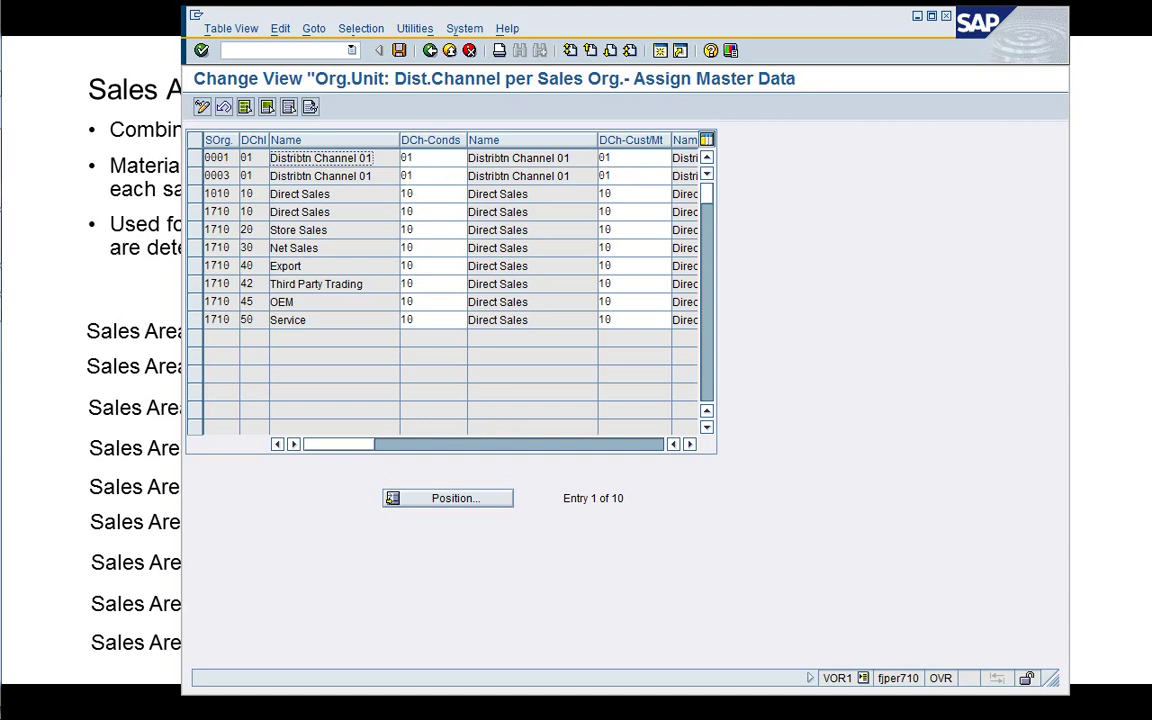
key(Tab)
click(437, 230)
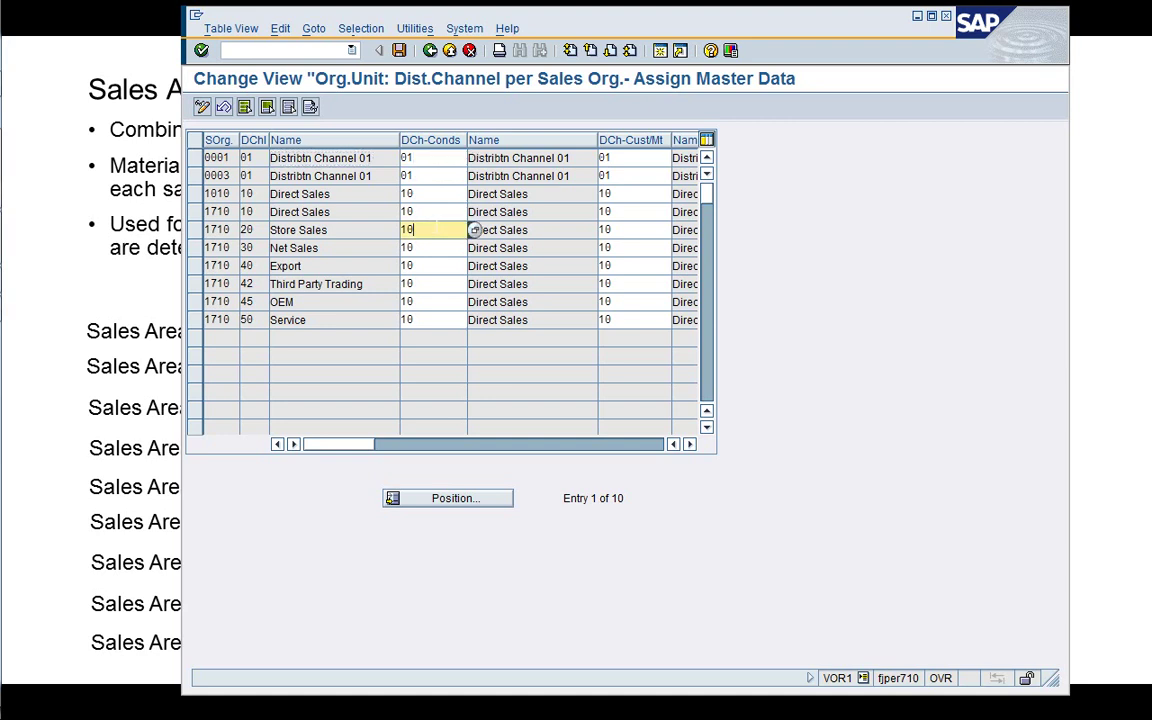
click(527, 284)
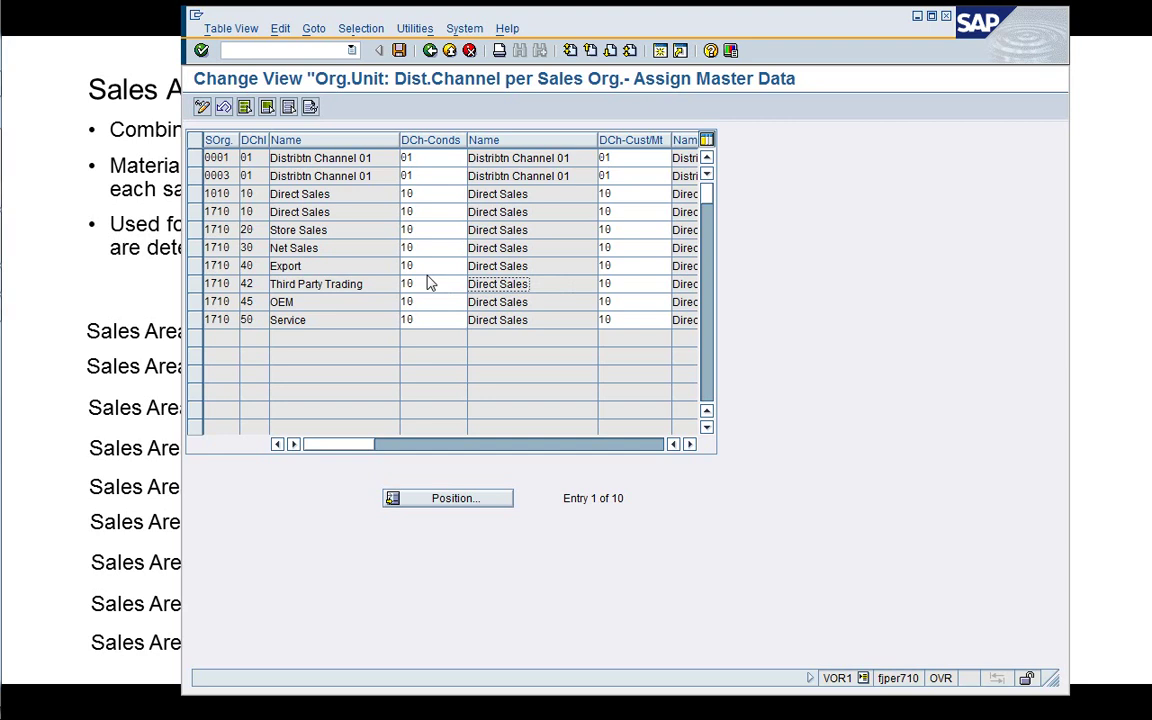
click(458, 301)
click(640, 301)
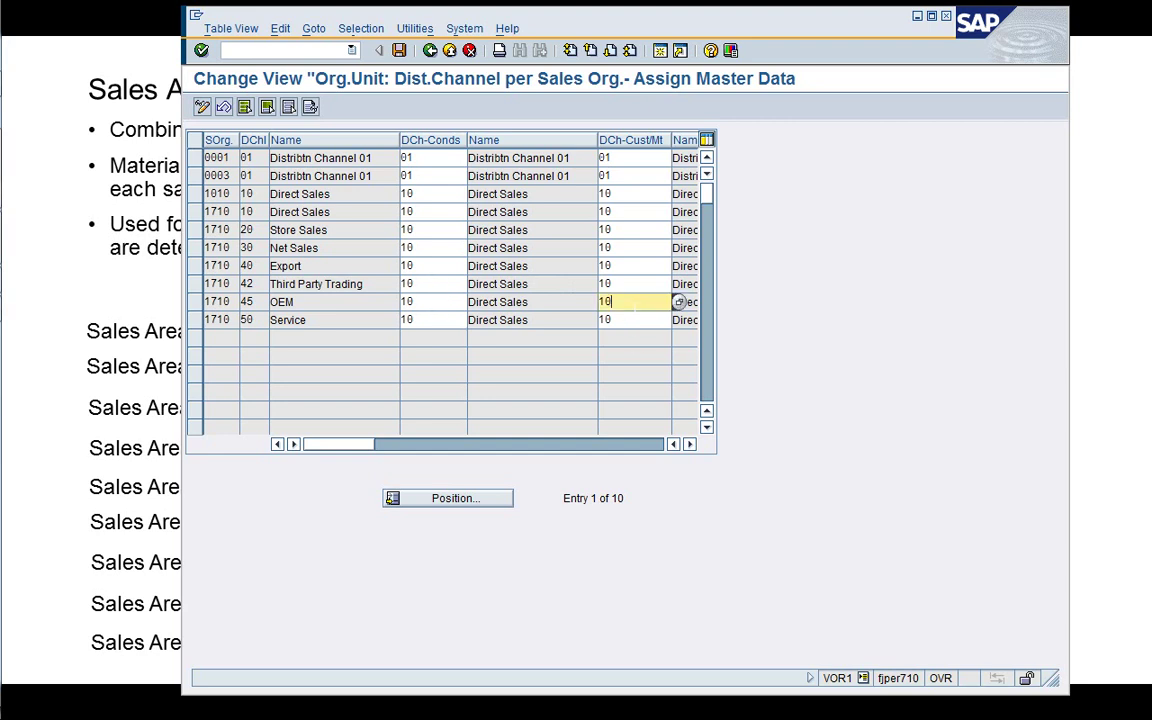
click(475, 248)
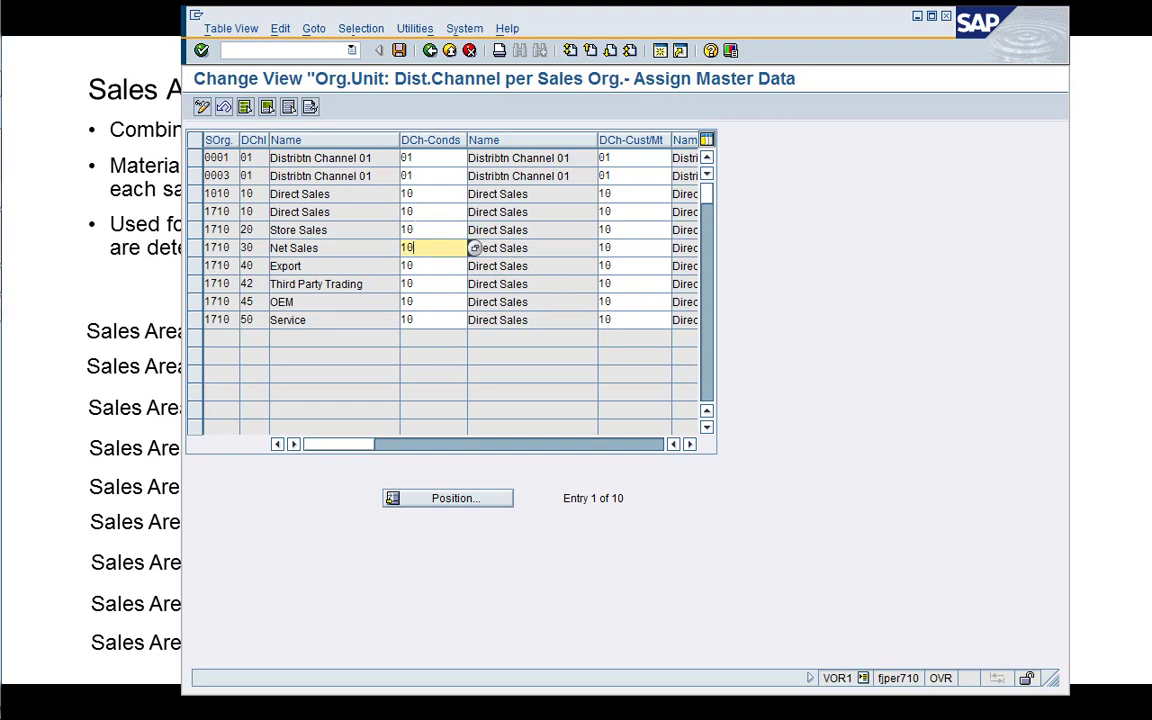
click(298, 230)
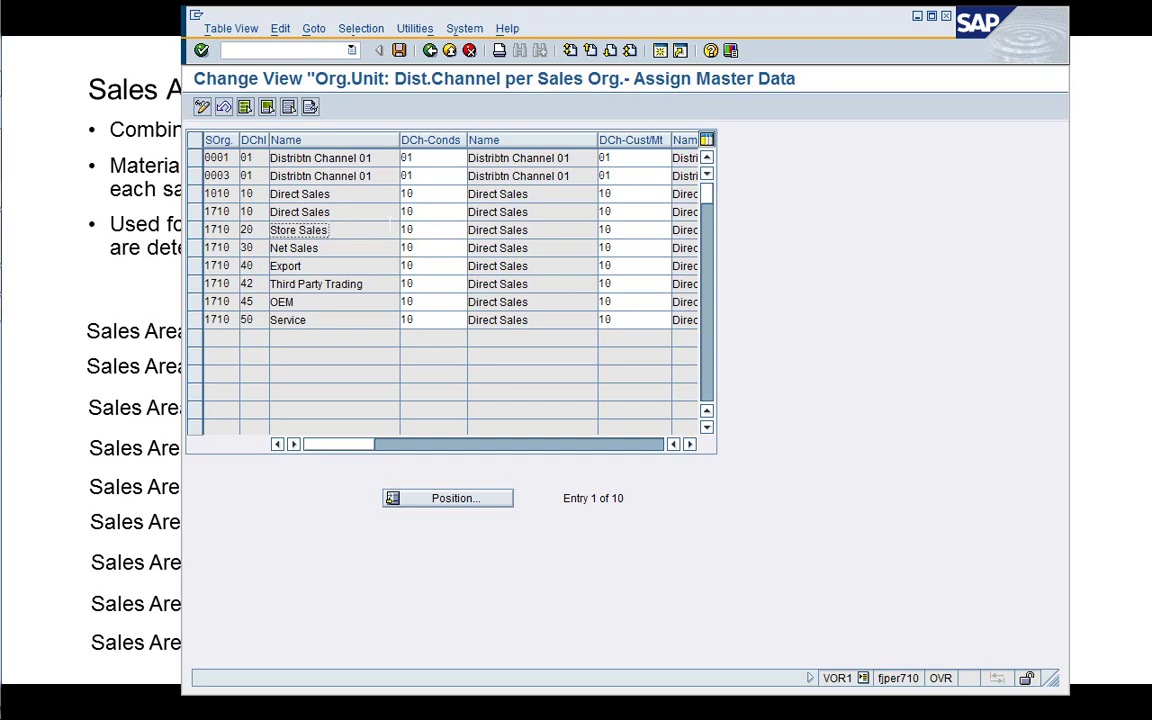
click(475, 212)
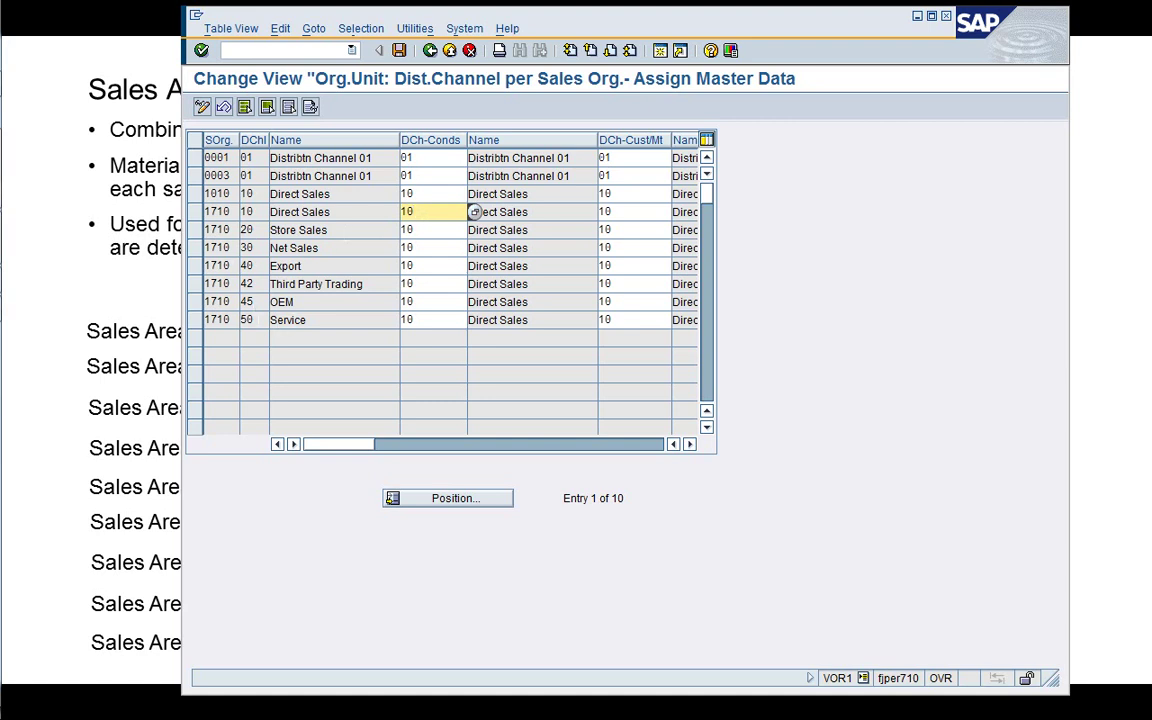
click(640, 320)
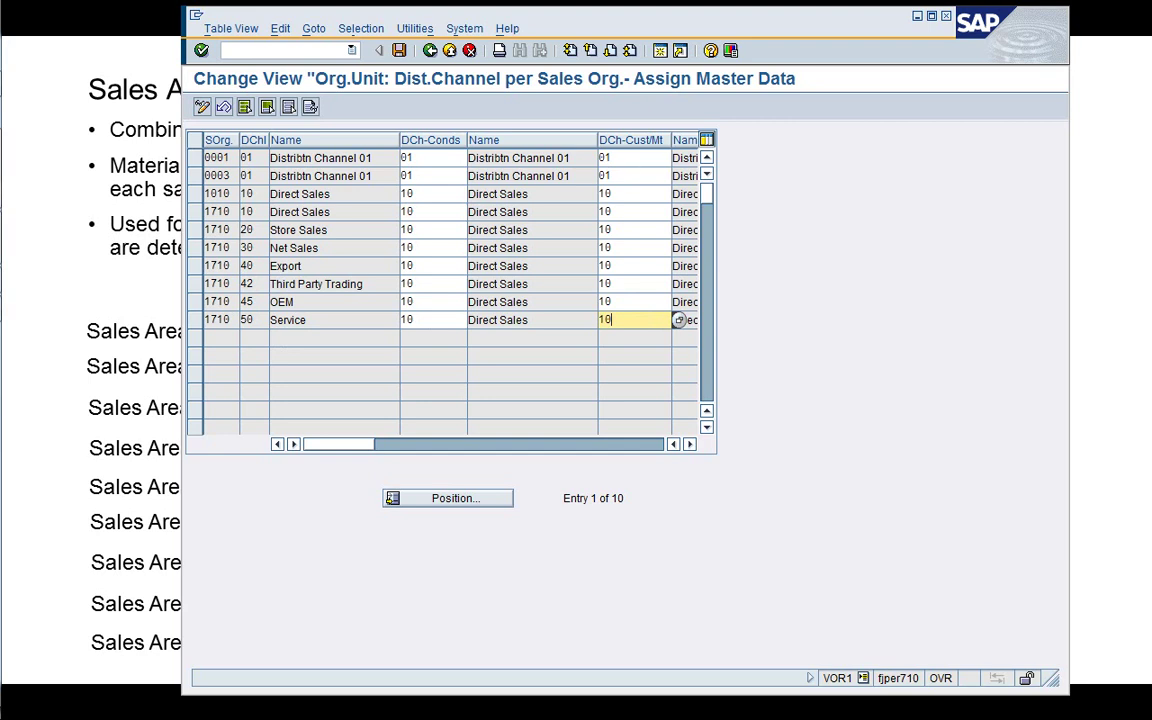
click(626, 283)
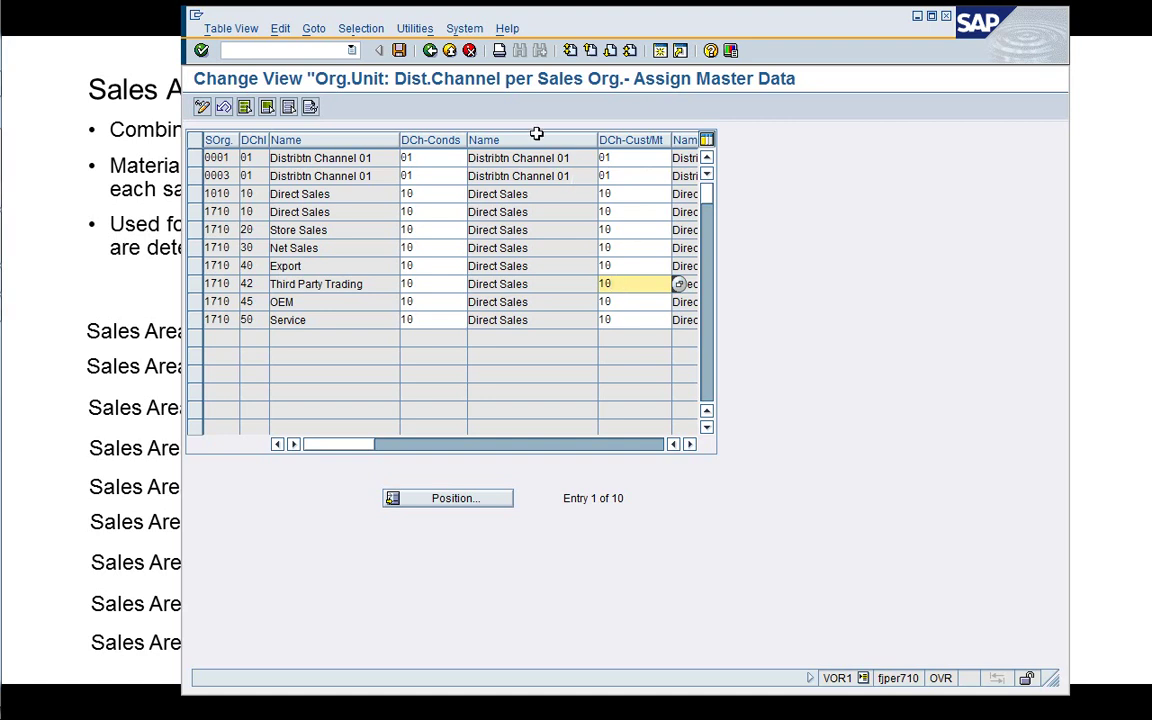
click(469, 50)
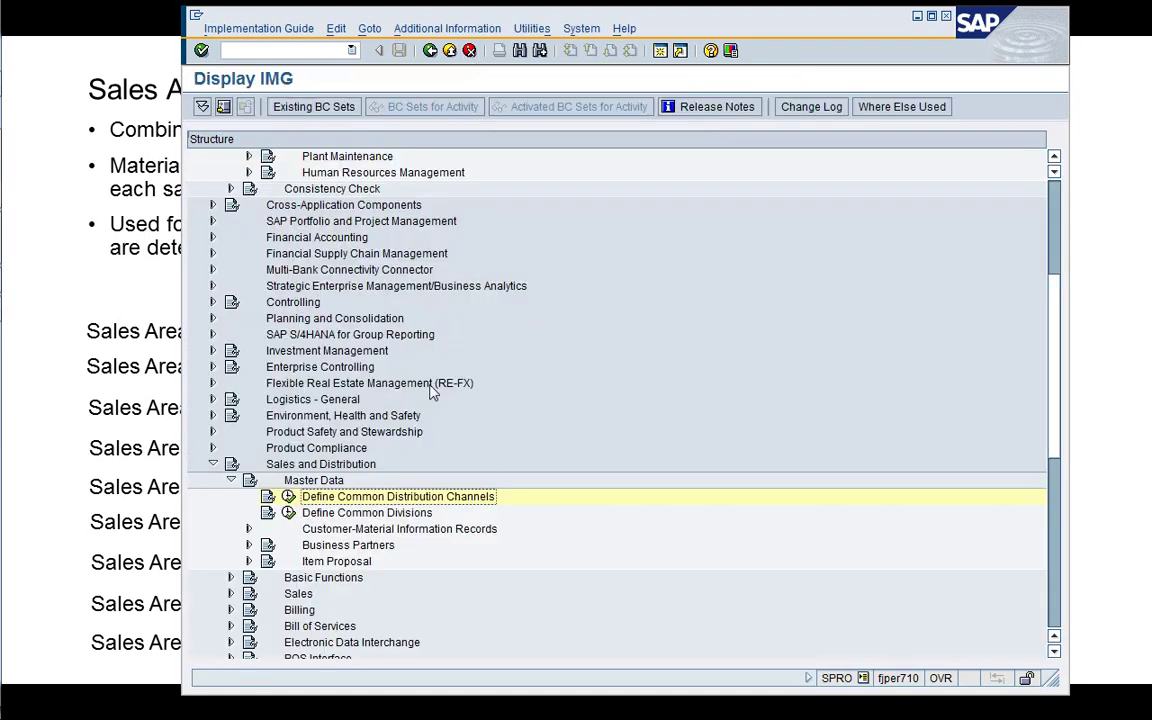
Open Define Common Divisions and examine the reference divisions for conditions and customer master data of sales organizations 1010 and 1710
click(366, 514)
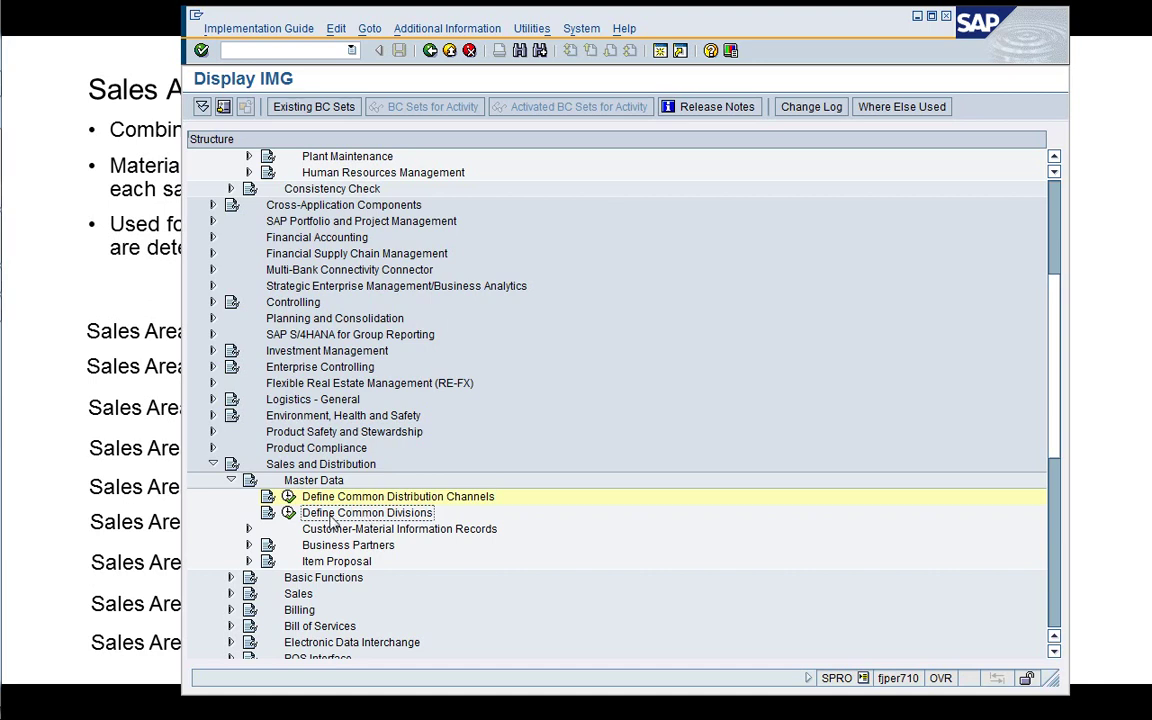
click(288, 513)
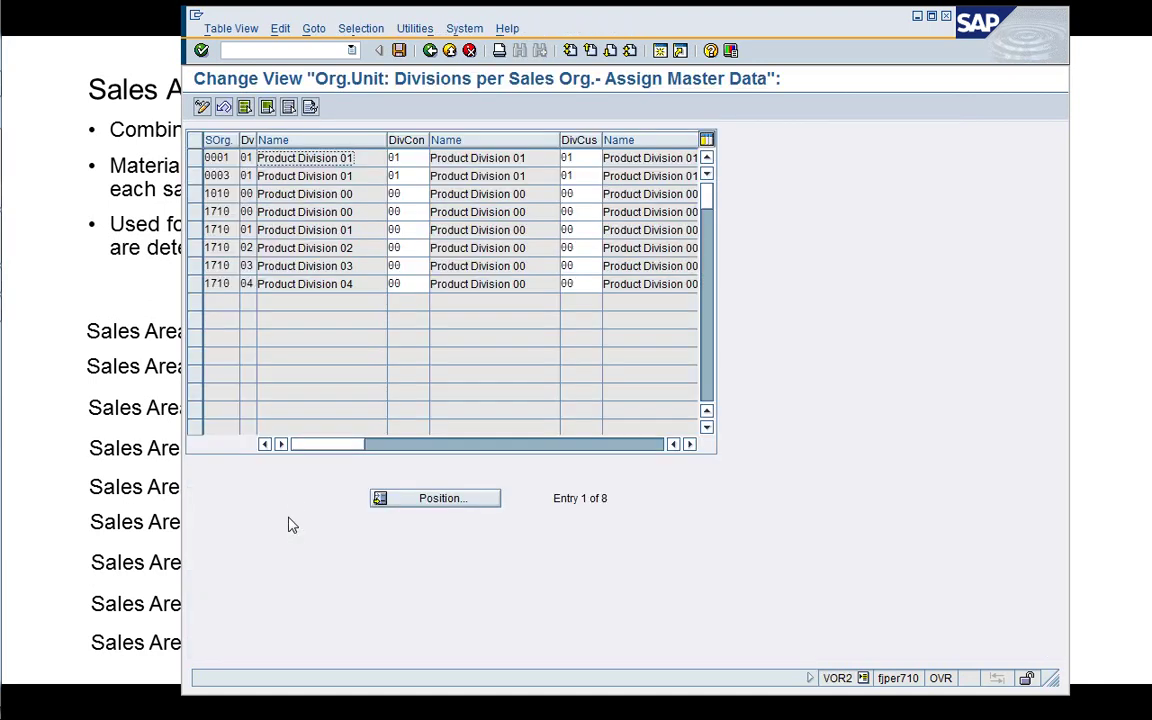
click(424, 284)
click(437, 212)
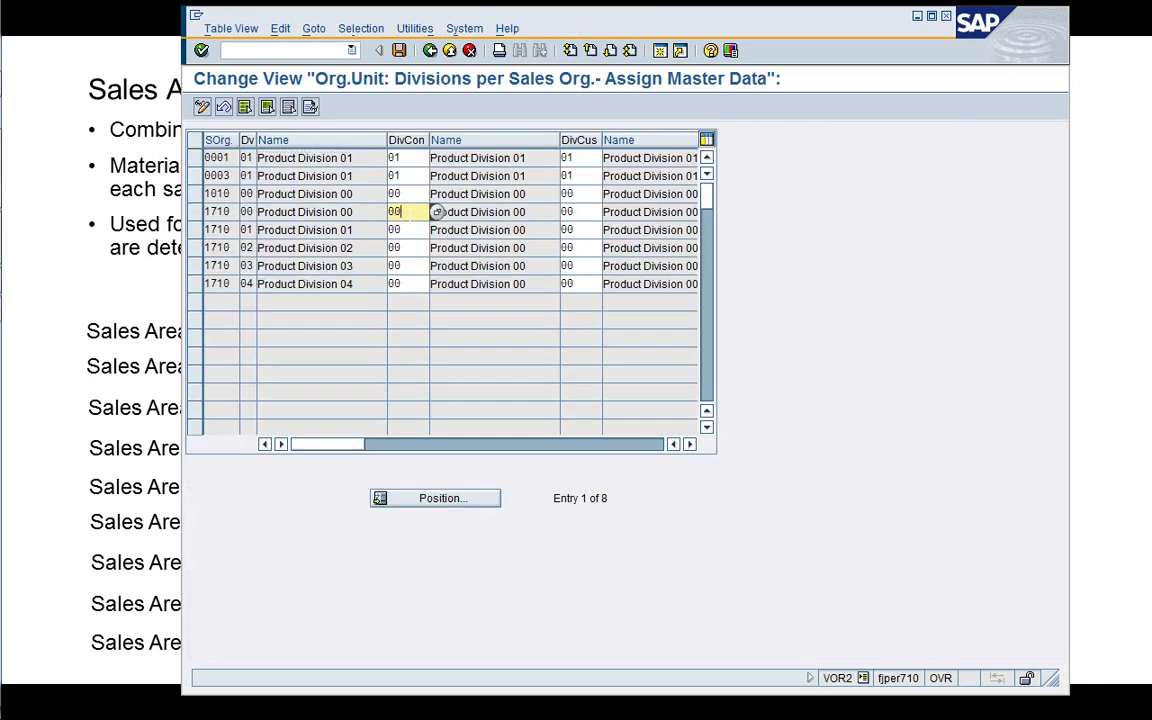
click(437, 194)
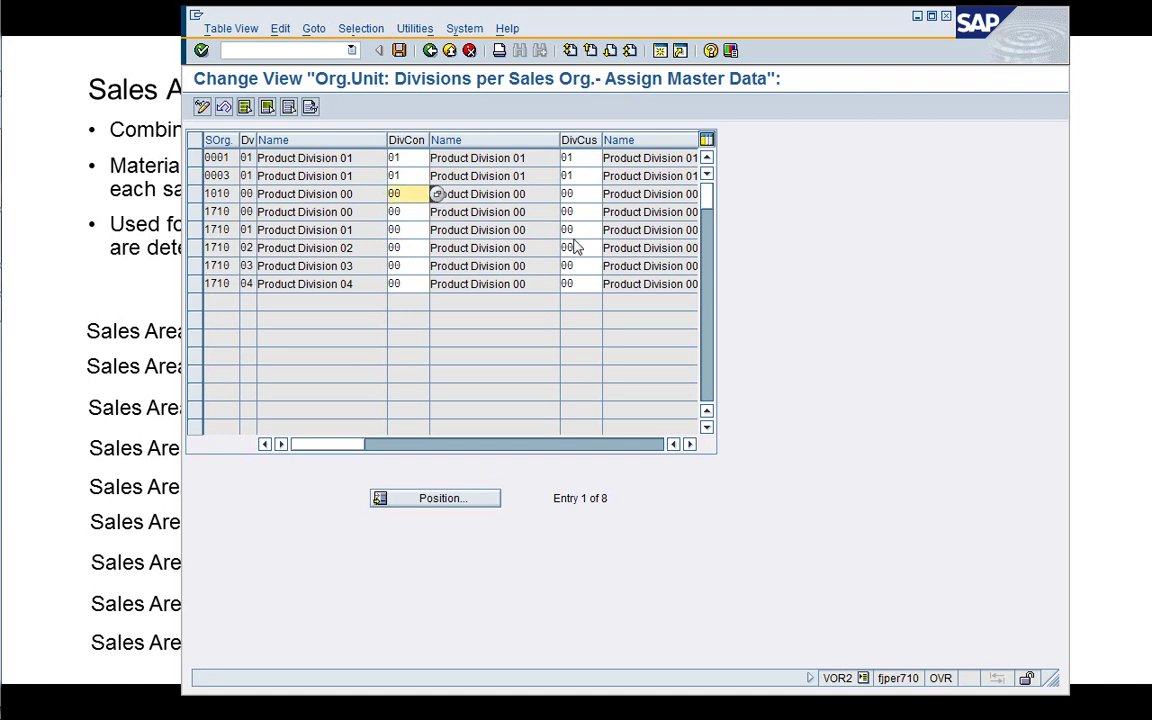
click(609, 194)
click(609, 212)
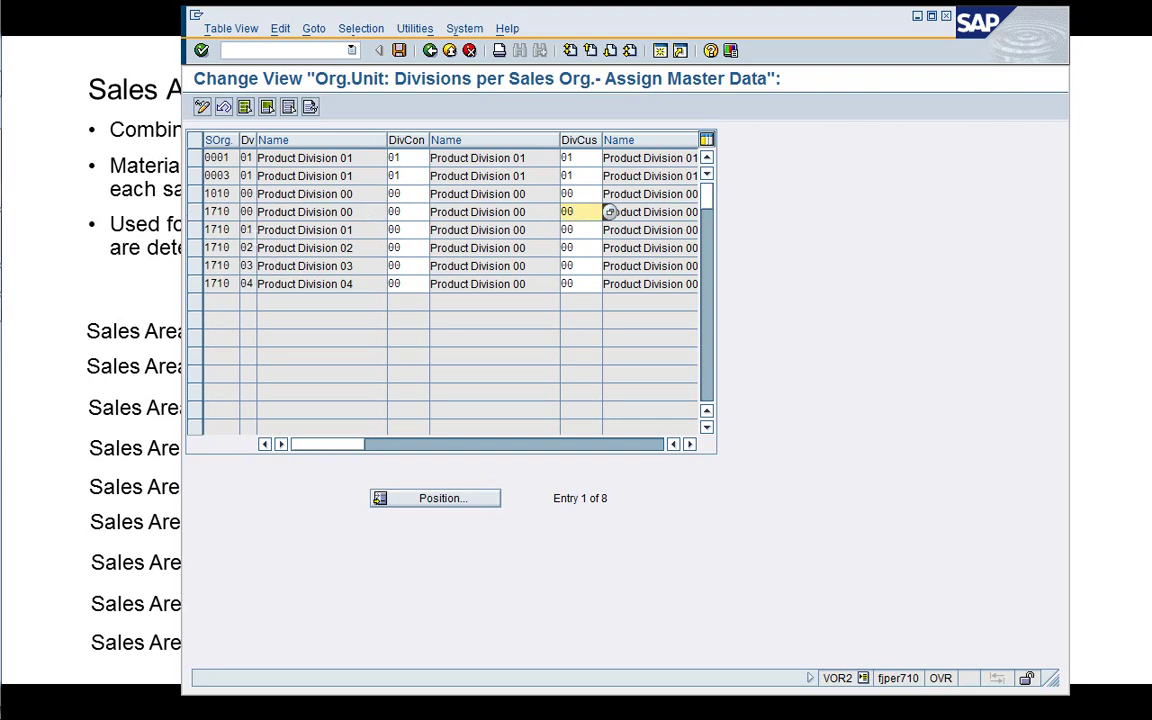
Examine the division 00 row and the other division rows of sales organization 1710, and return to the IMG structure
click(196, 214)
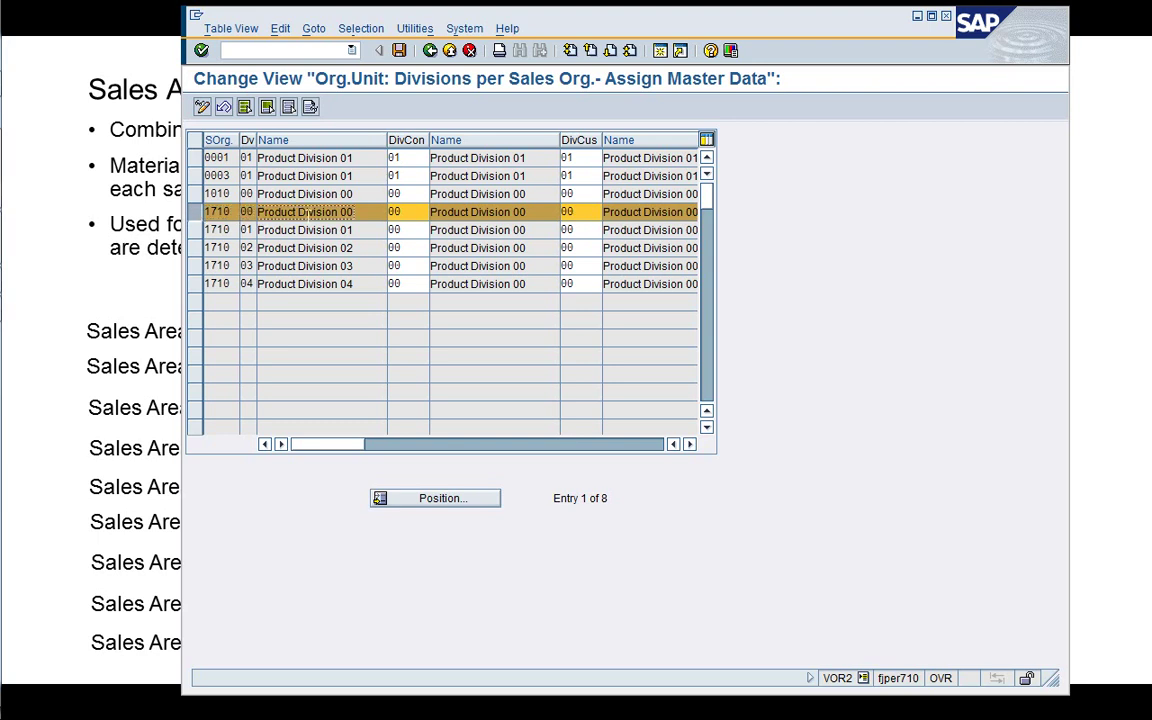
click(290, 212)
click(196, 217)
click(196, 217)
click(196, 217)
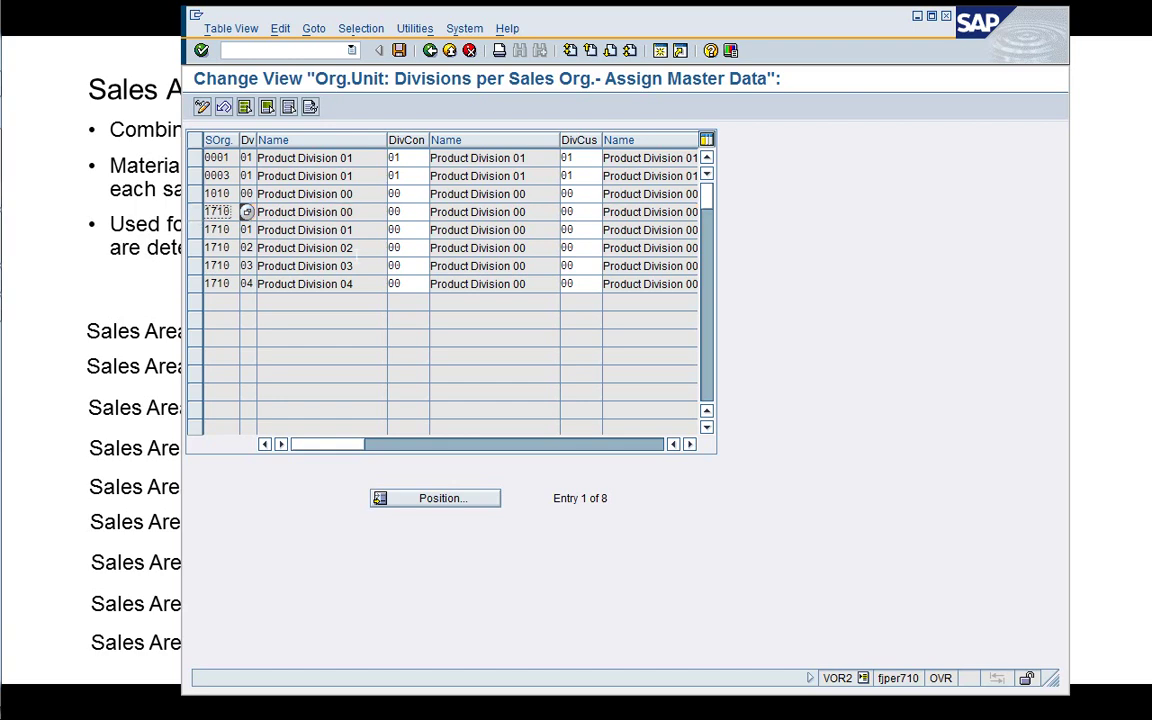
click(305, 247)
click(430, 51)
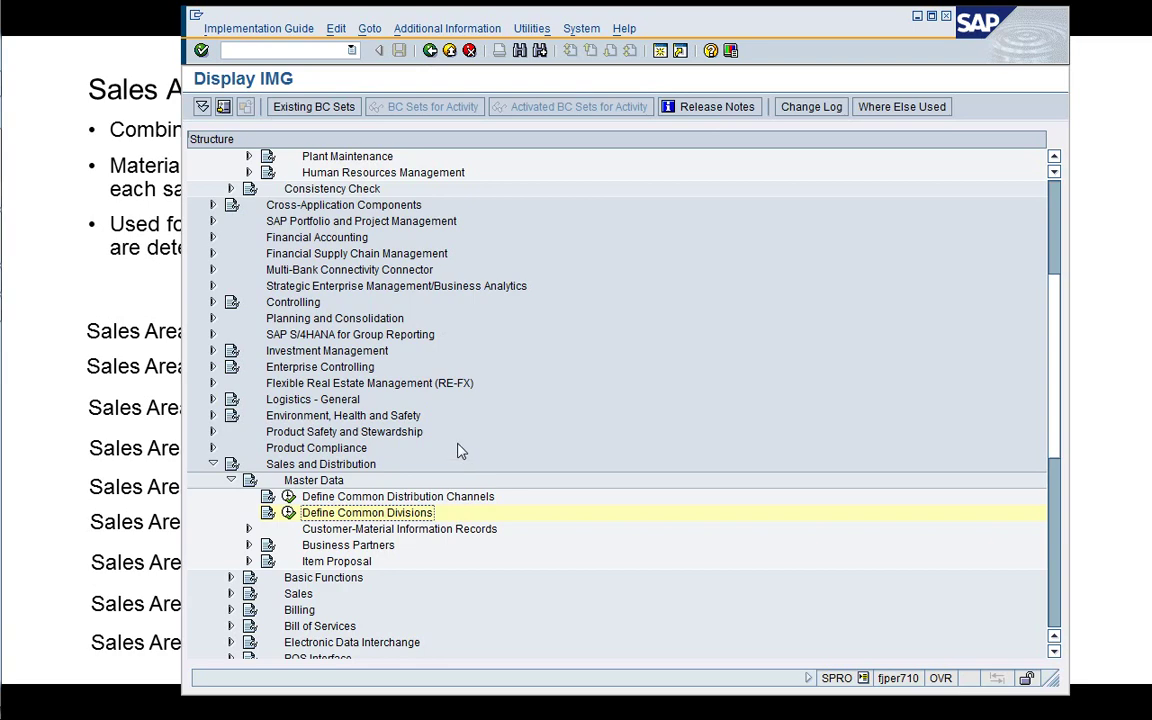
Open a new SAP session and expand the SD Org folder in the favorites
click(660, 51)
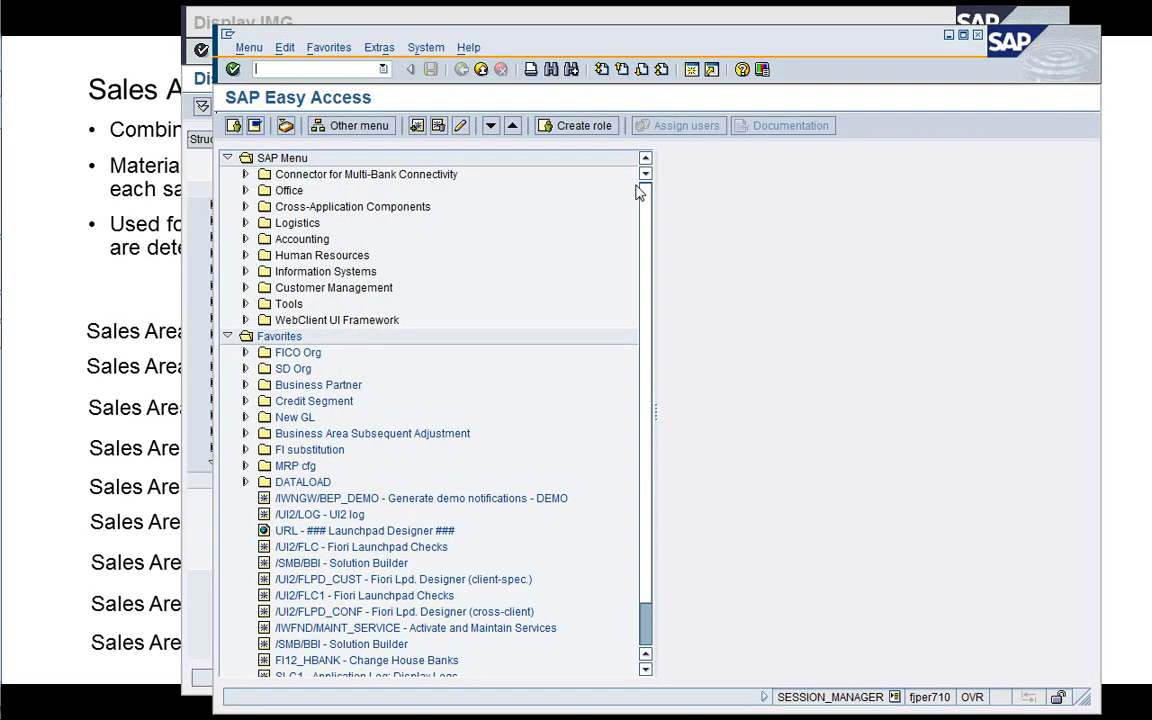
double_click(290, 368)
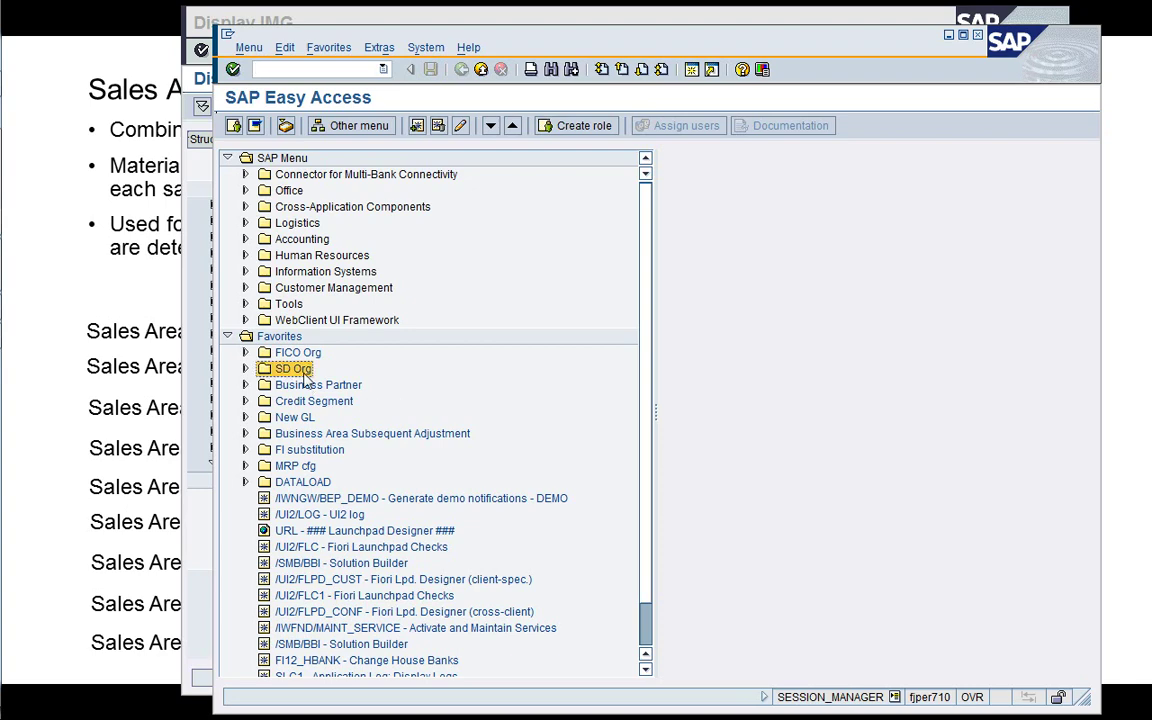
key(Down)
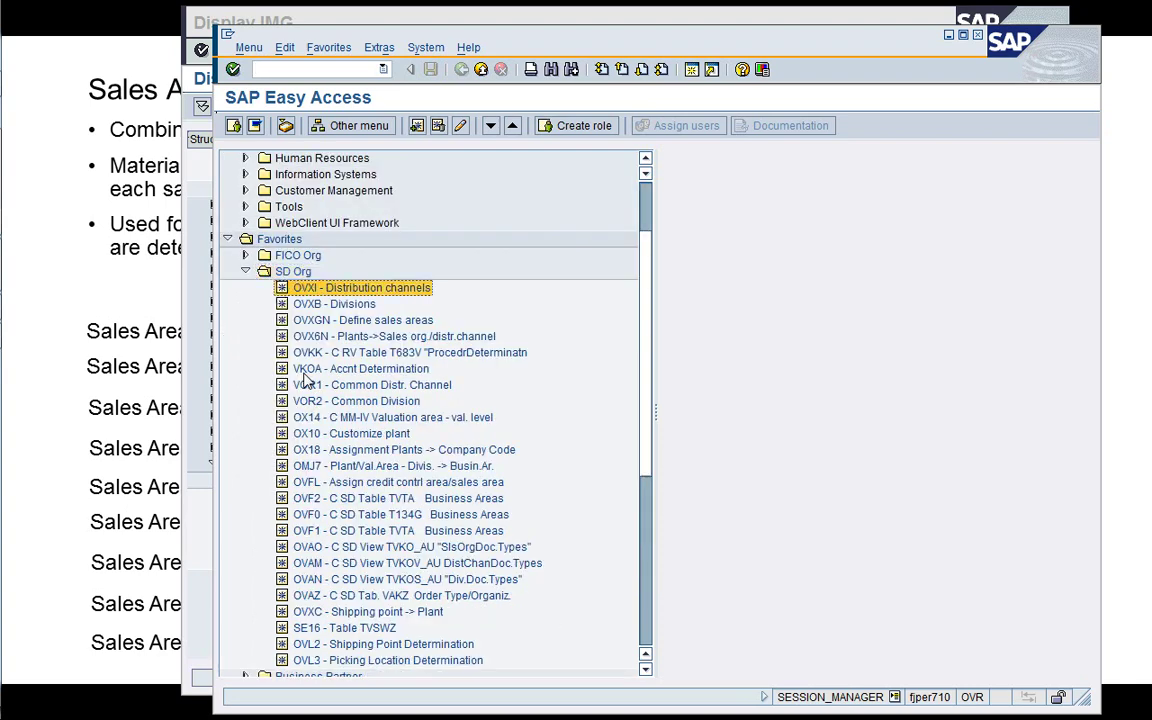
Look through the SD Org favorite transactions for distribution channels, divisions, sales areas and plant assignment
key(Down)
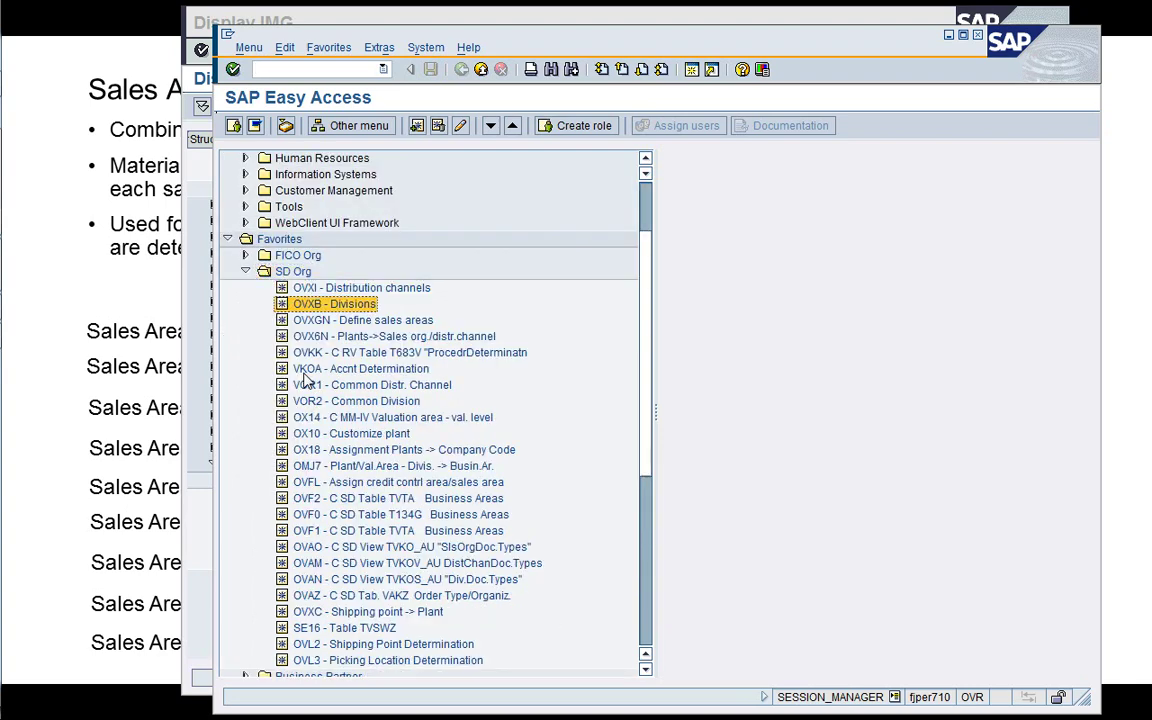
key(Down)
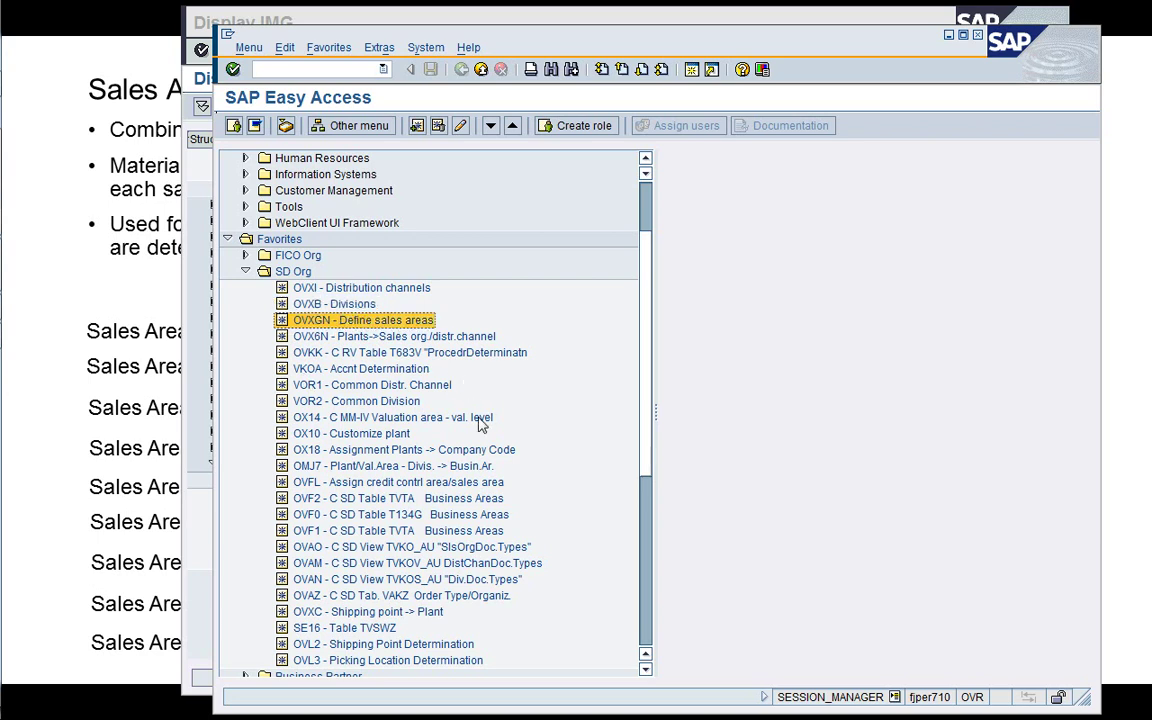
key(Down)
key(Up)
key(Up)
key(Up)
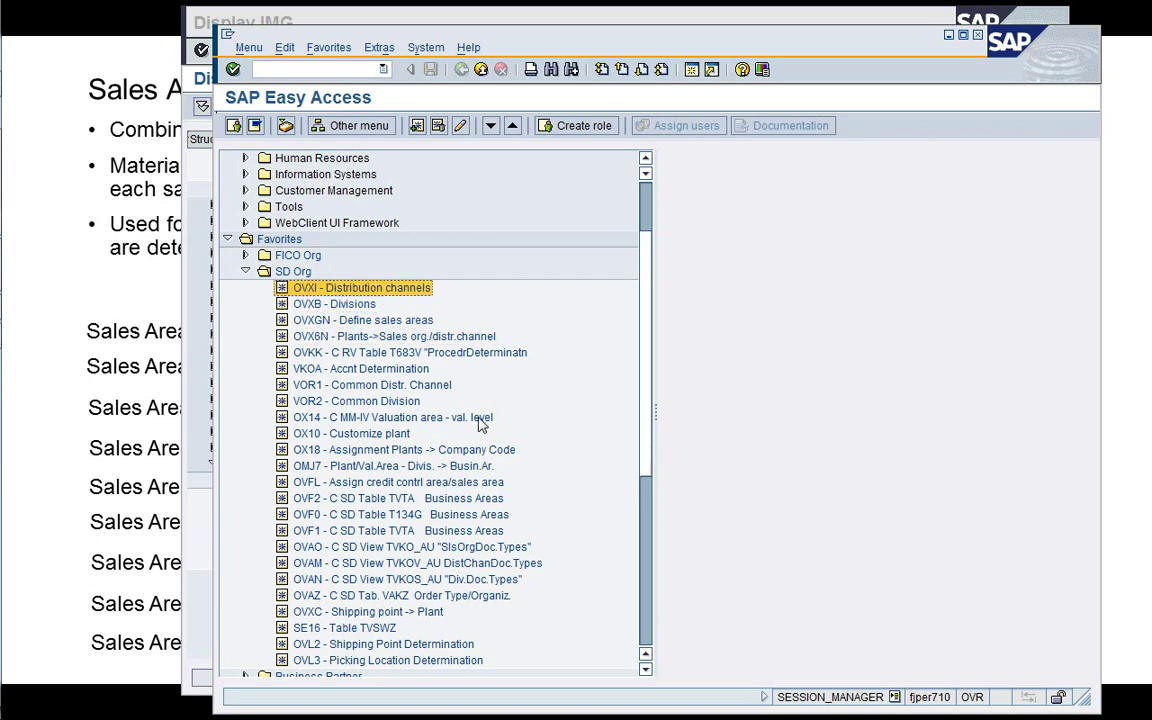
key(Down)
key(Down)
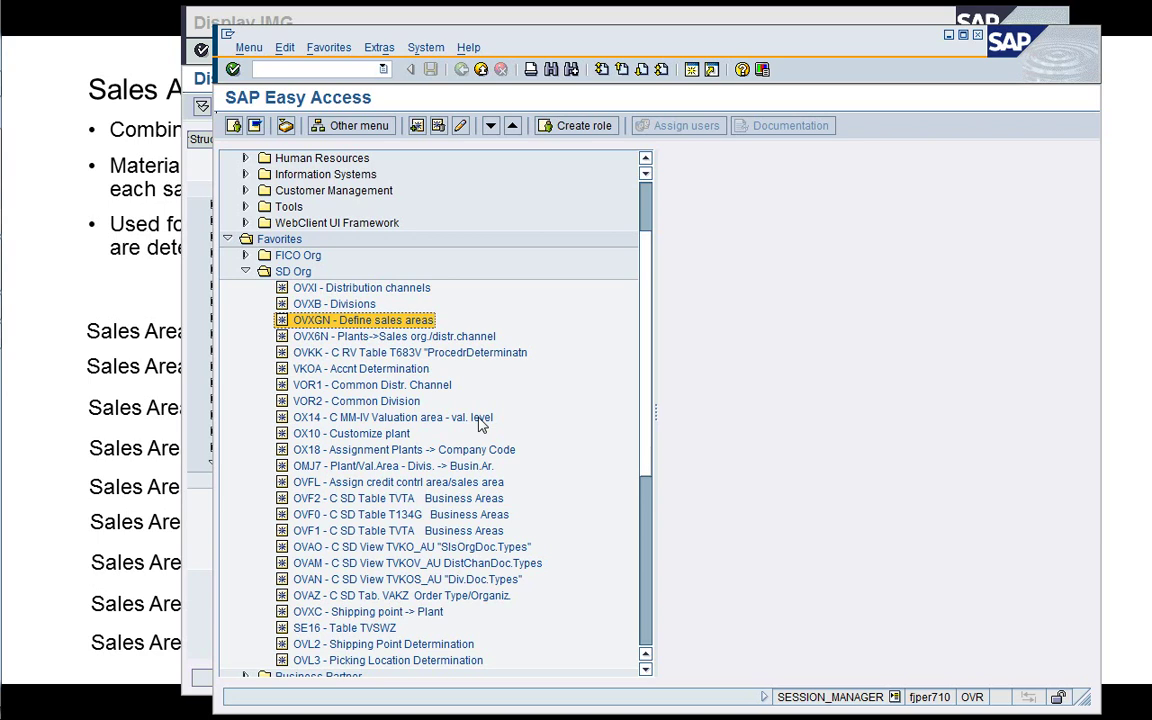
key(Down)
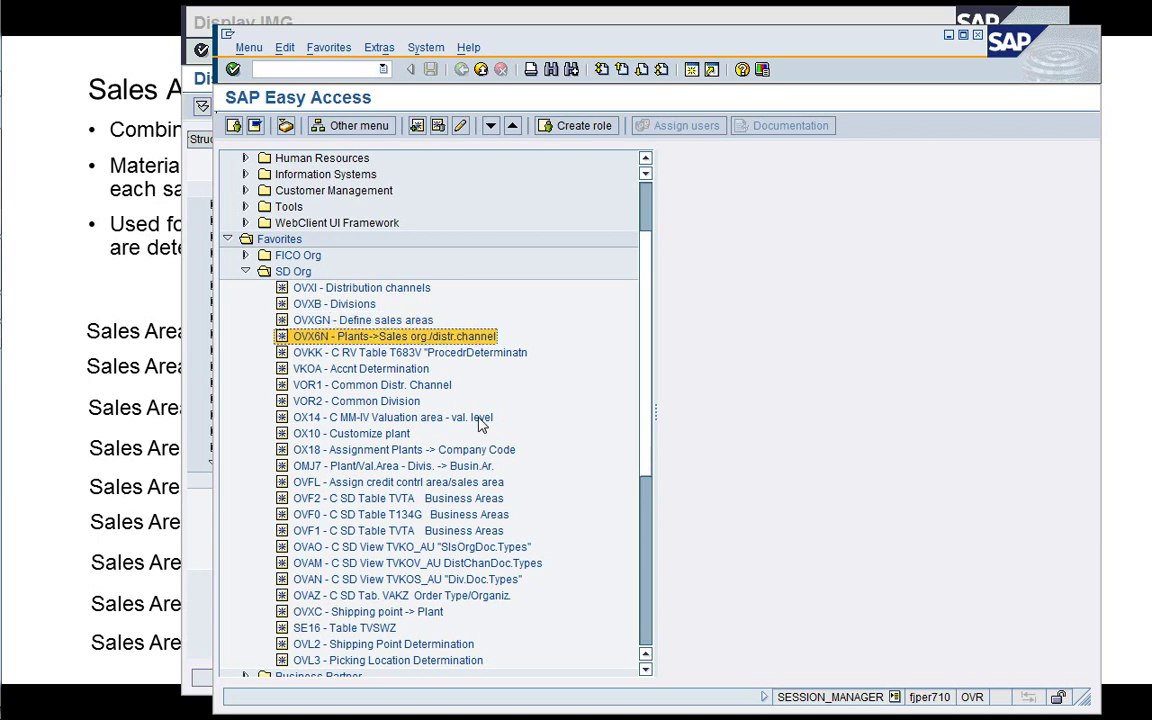
Open the OVXB Divisions transaction from the SD Org favorites, and return to the SAP Easy Access menu
key(Up)
key(Up)
key(Return)
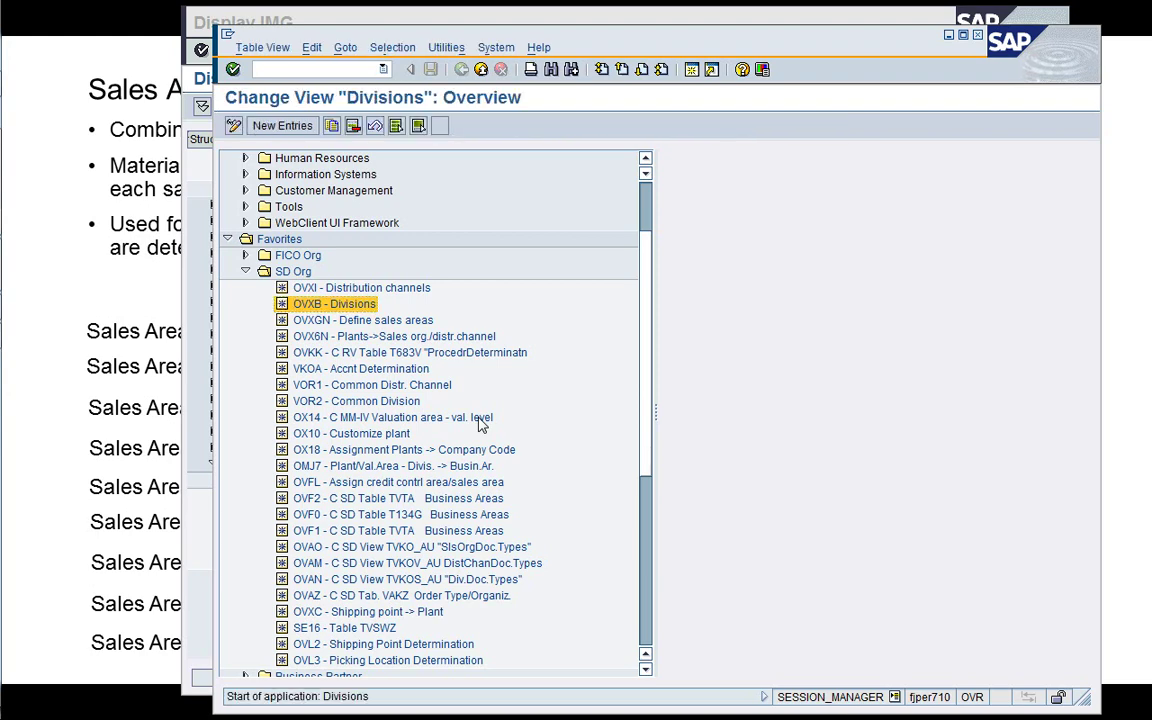
click(480, 72)
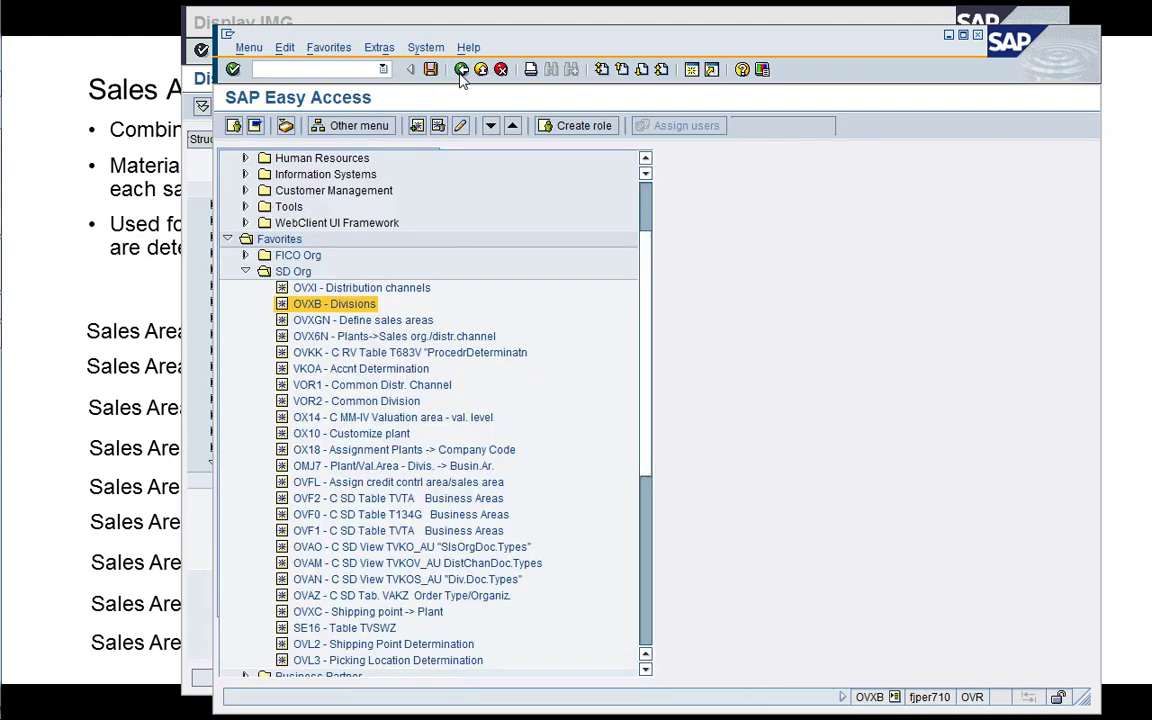
Open the OVXI Distribution channels transaction from the SD Org favorites, and return to the SAP Easy Access menu
key(Up)
key(Return)
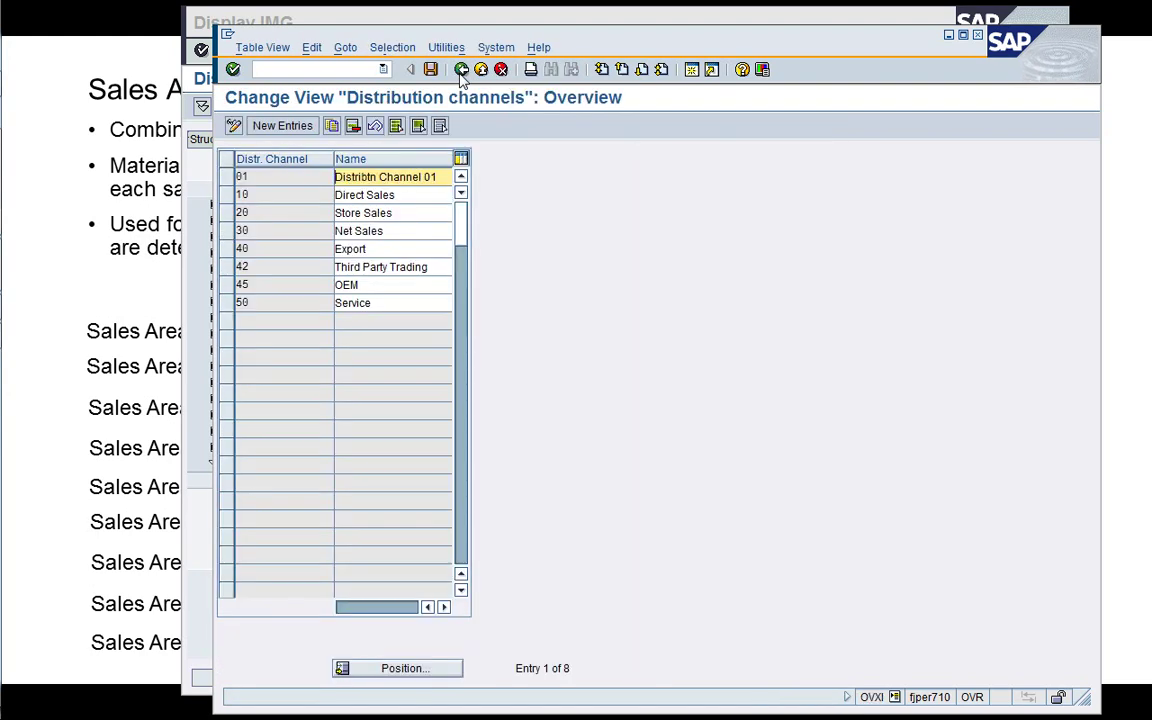
click(462, 71)
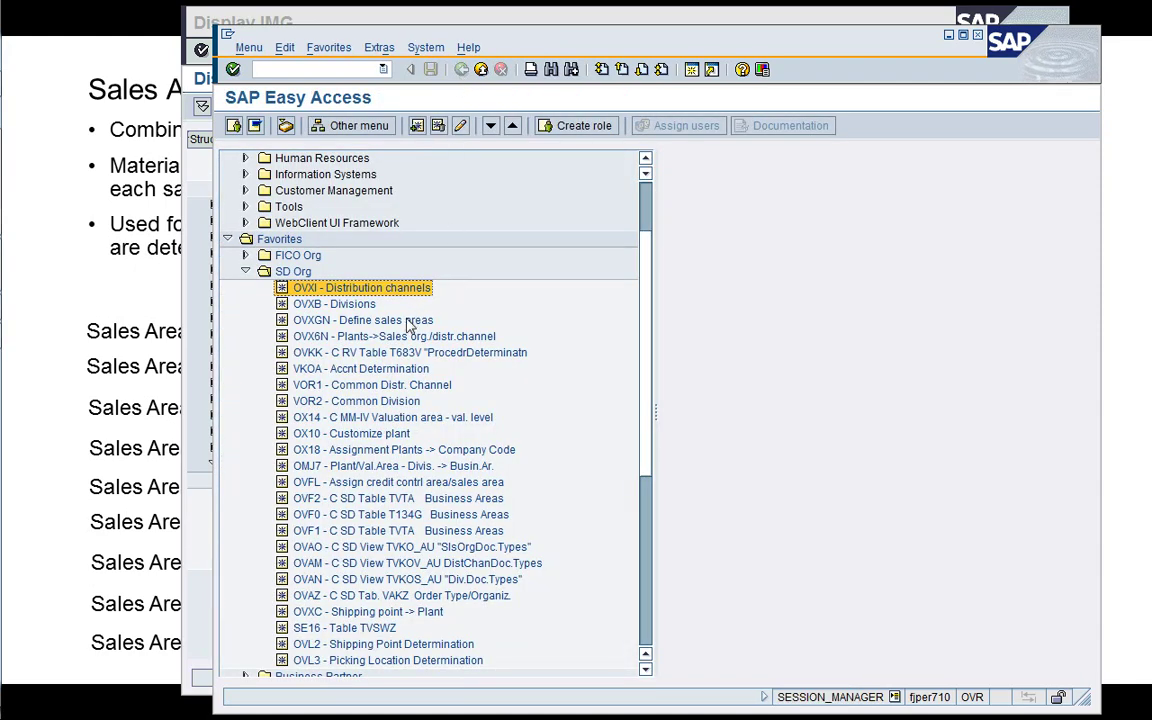
Open the OVXGN Define sales areas transaction from the favorites to view the sales area assignments, and return to the menu
key(Down)
key(Down)
key(Return)
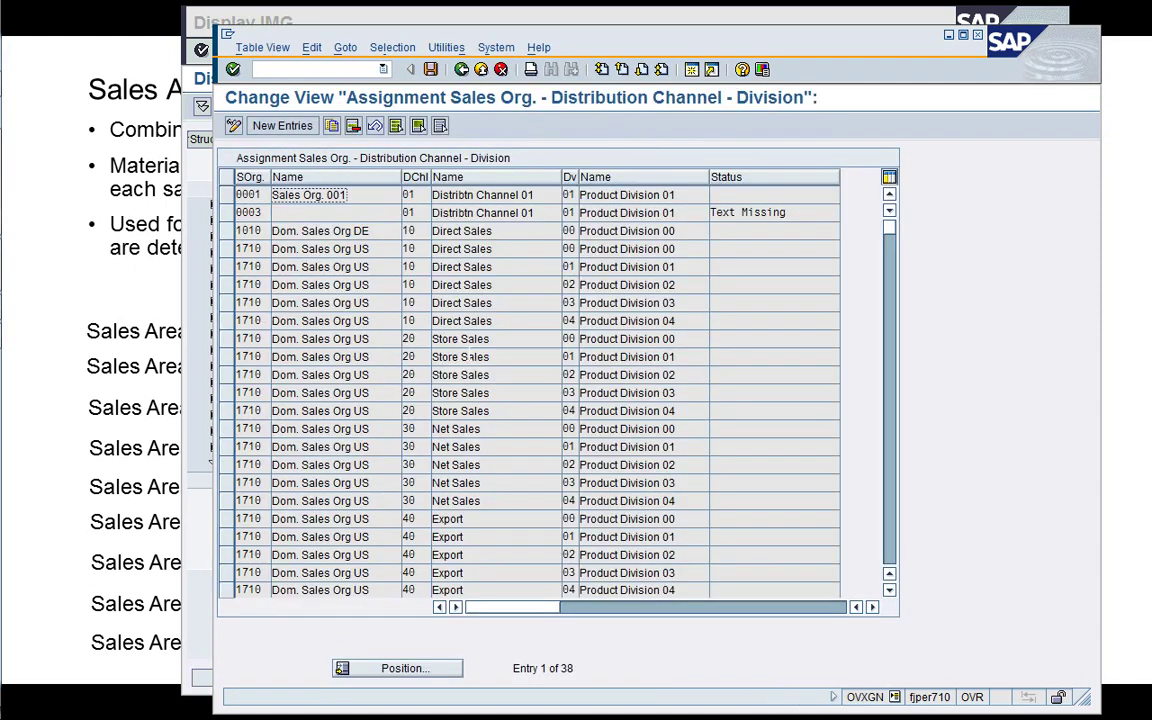
click(463, 72)
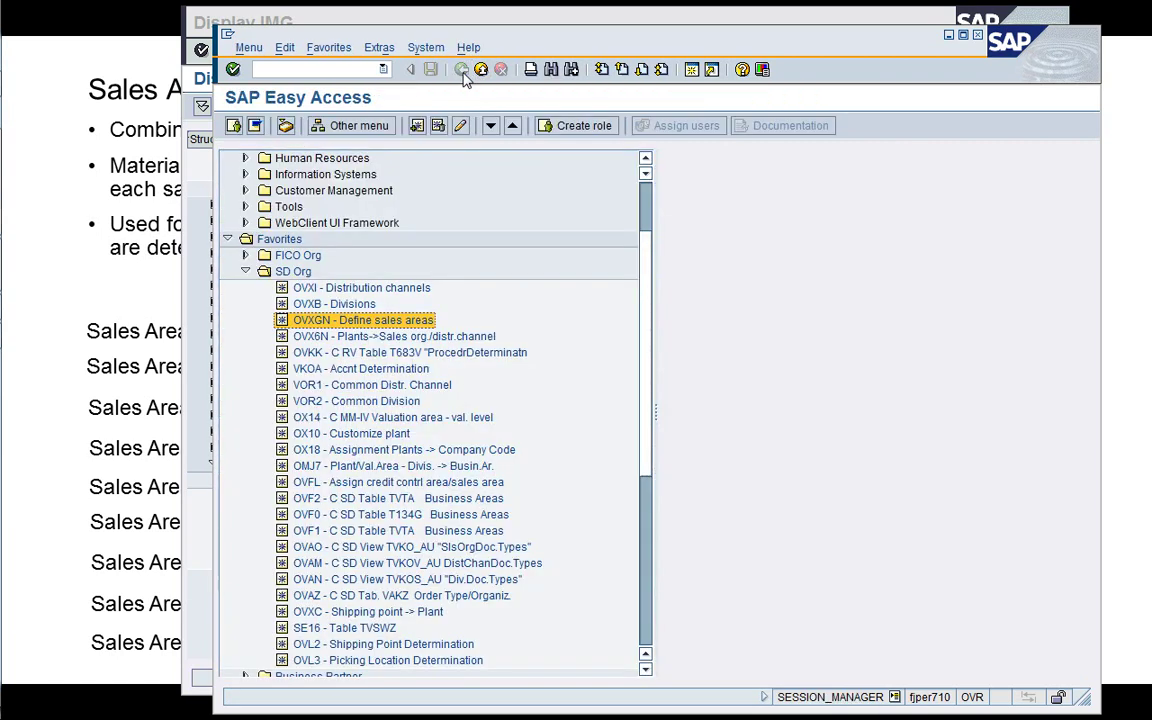
Open the OVX6N favorite to view plants assigned to sales organizations and distribution channels, and return to the menu
key(Down)
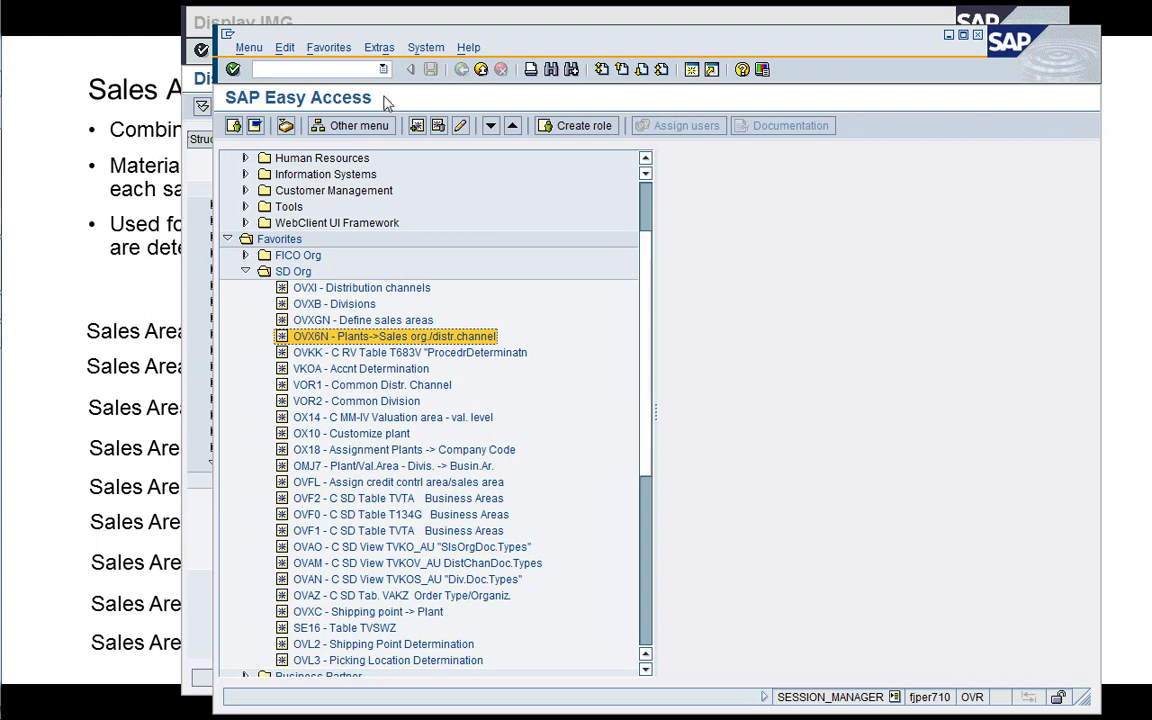
drag(509, 39, 517, 23)
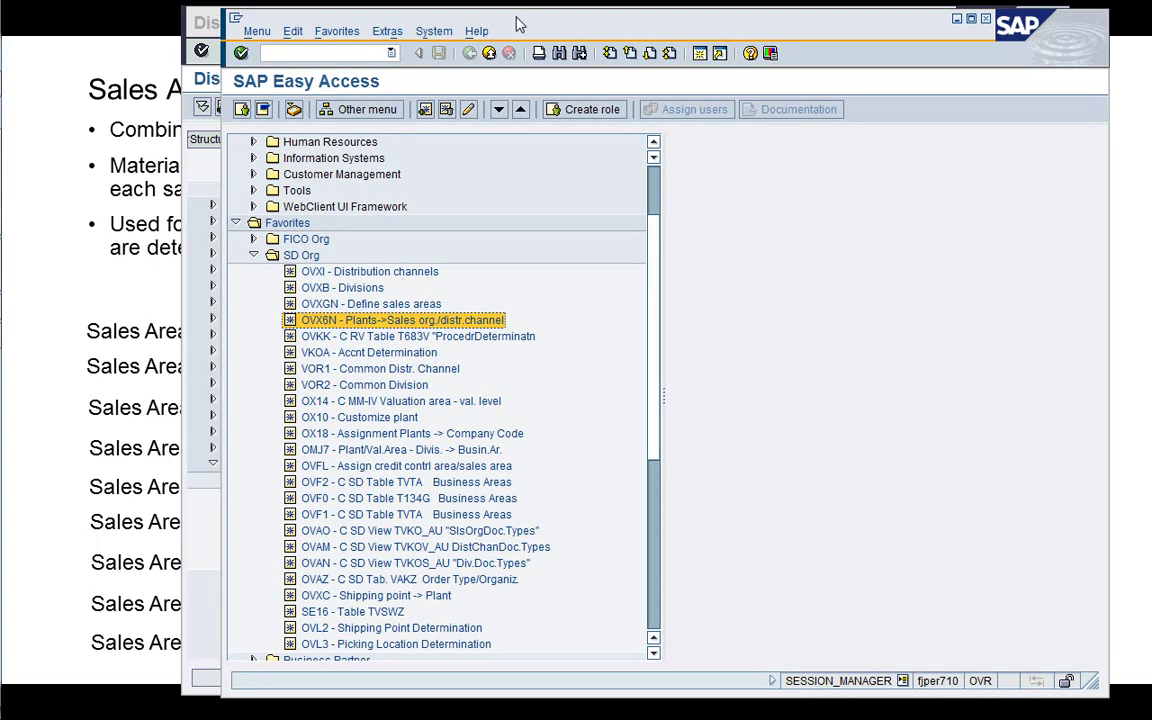
key(Return)
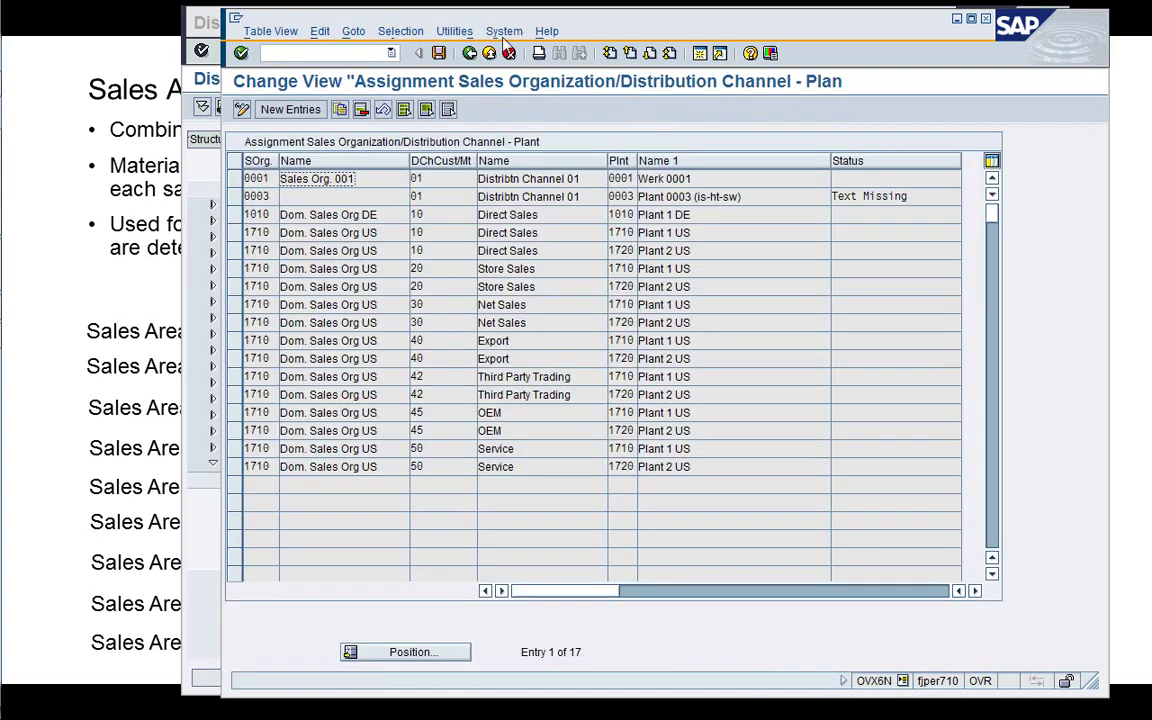
click(328, 412)
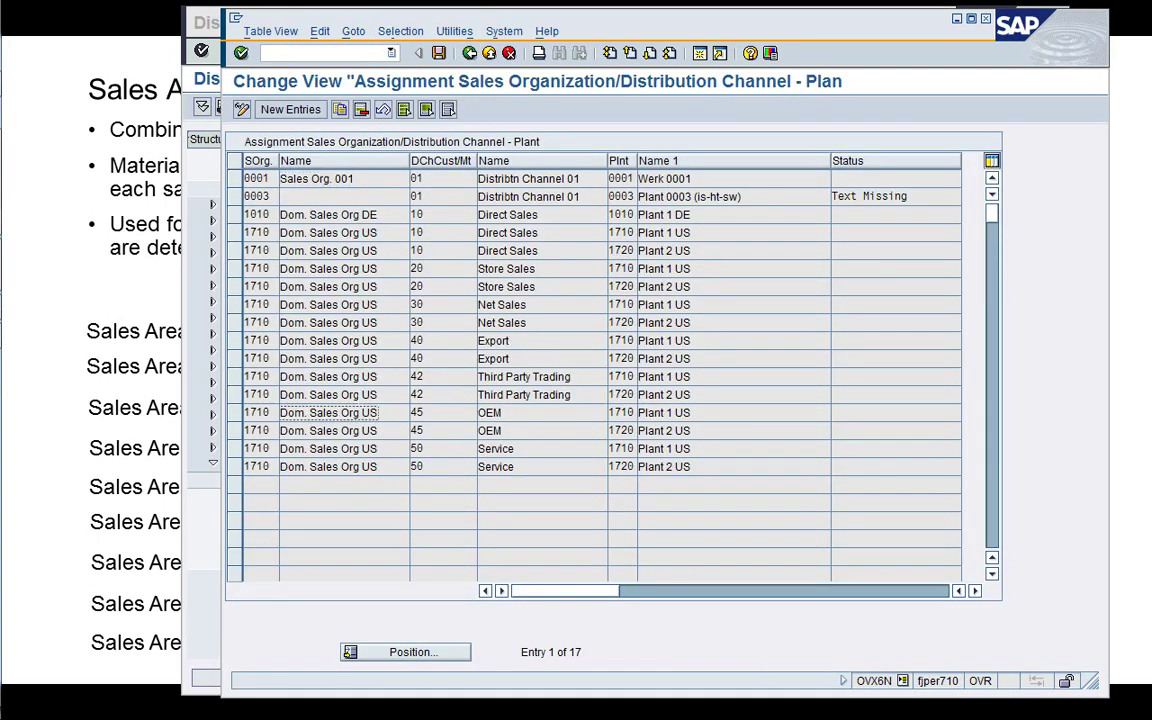
click(469, 53)
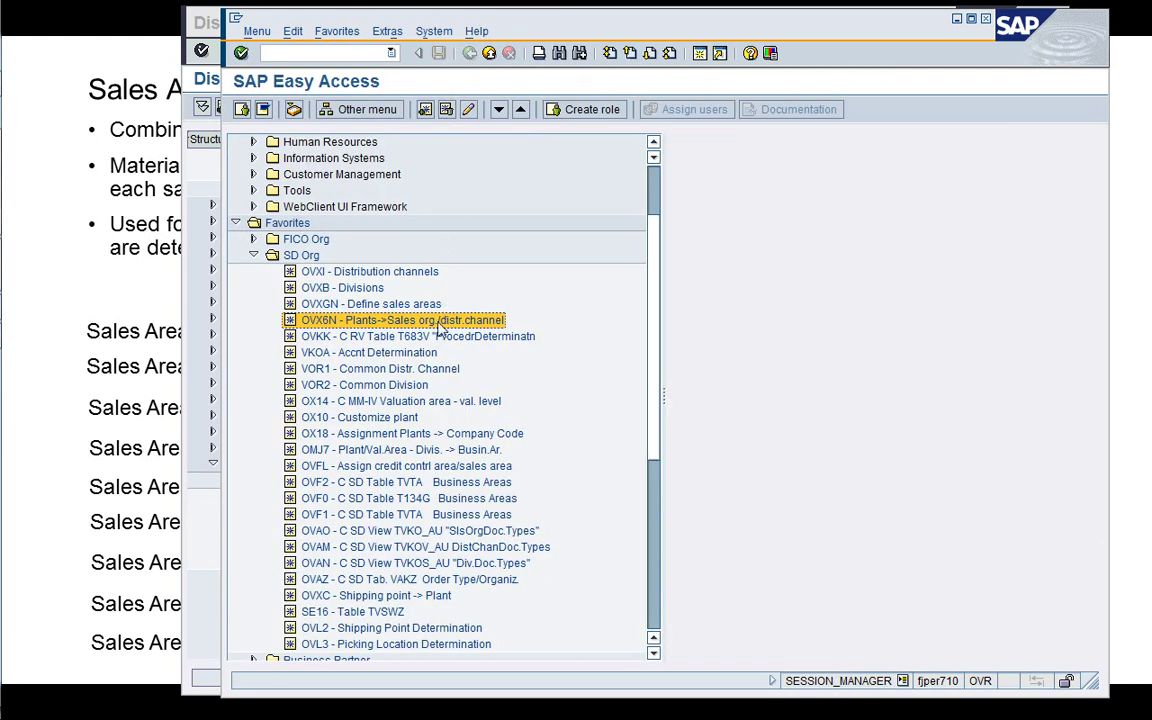
Open the OVKK pricing procedure determination table from the favorites and position it at sales organization 1710
click(400, 336)
key(Return)
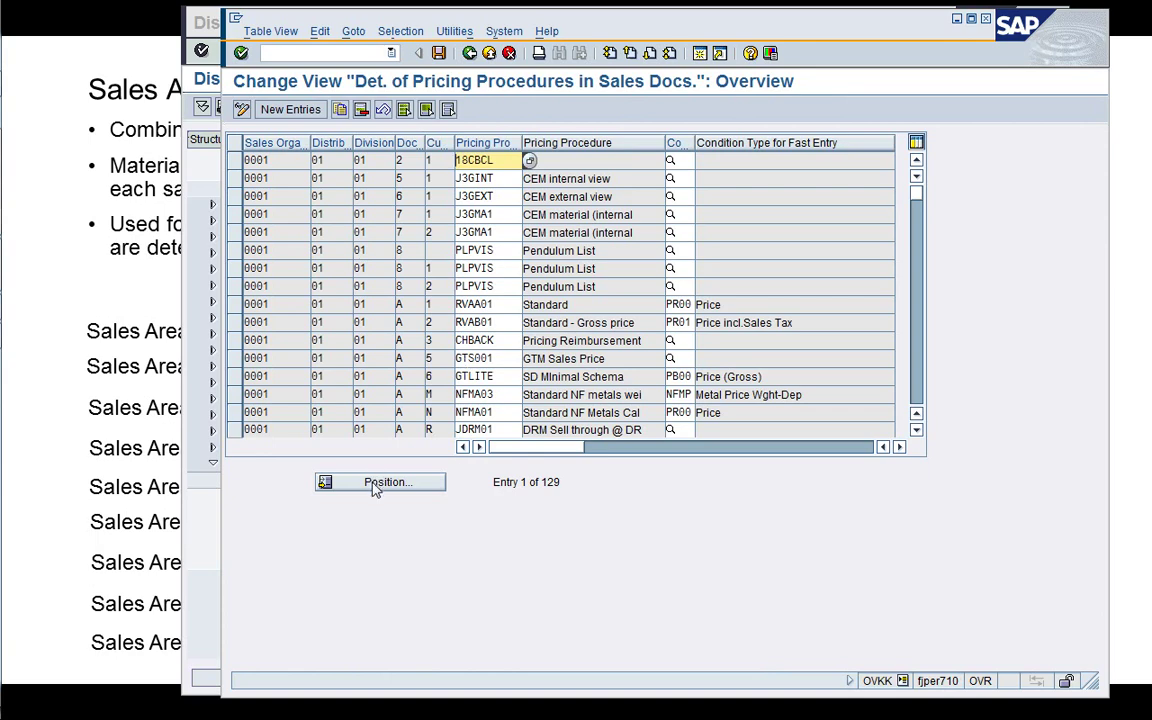
click(375, 483)
text(1710)
key(Return)
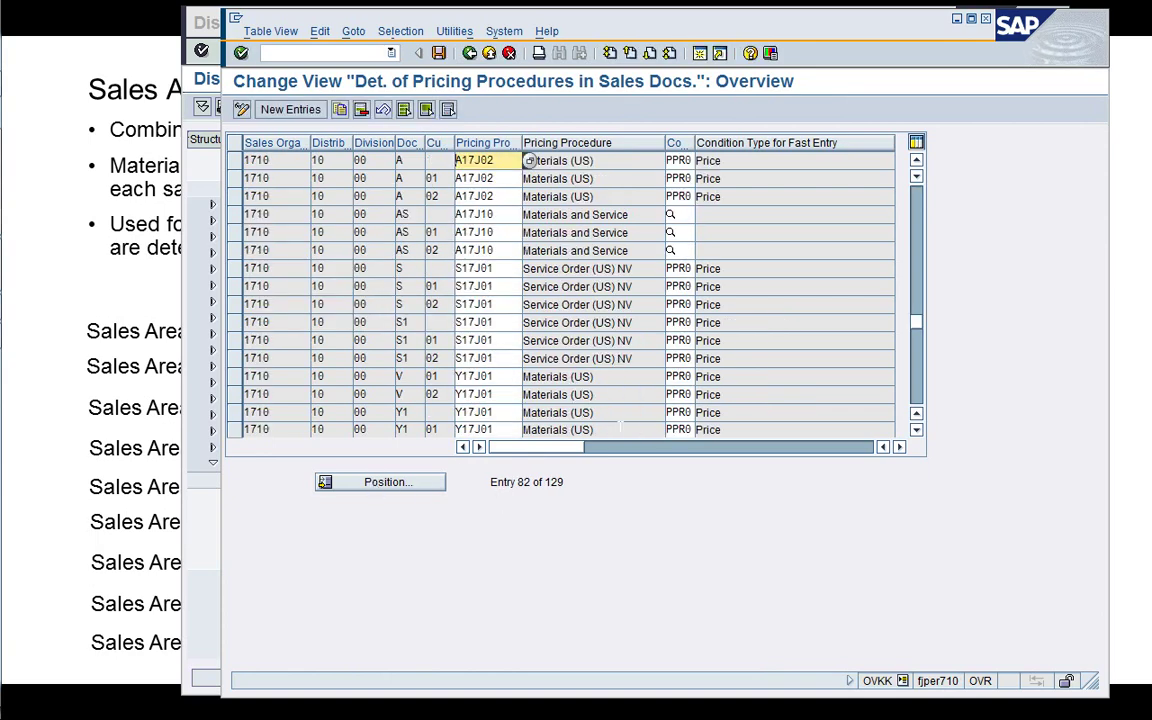
Examine the 1710 pricing procedure entries, especially the division, customer and pricing procedure values for distribution channel 10, division 02
click(920, 397)
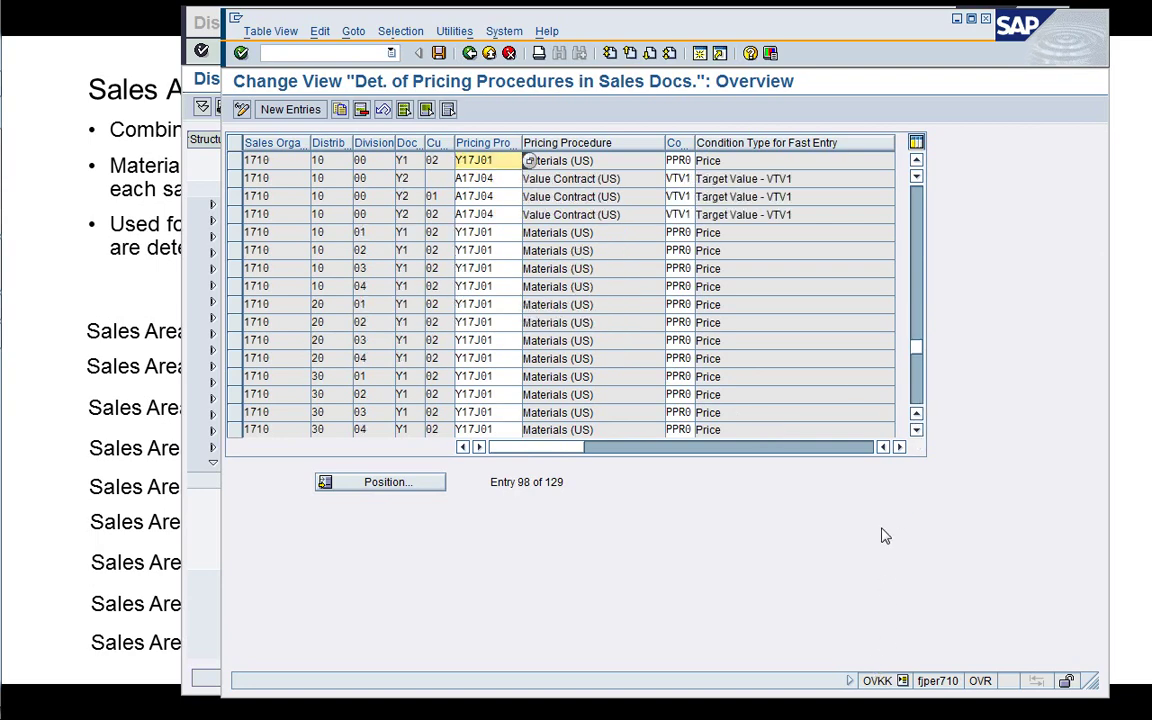
click(916, 430)
click(920, 437)
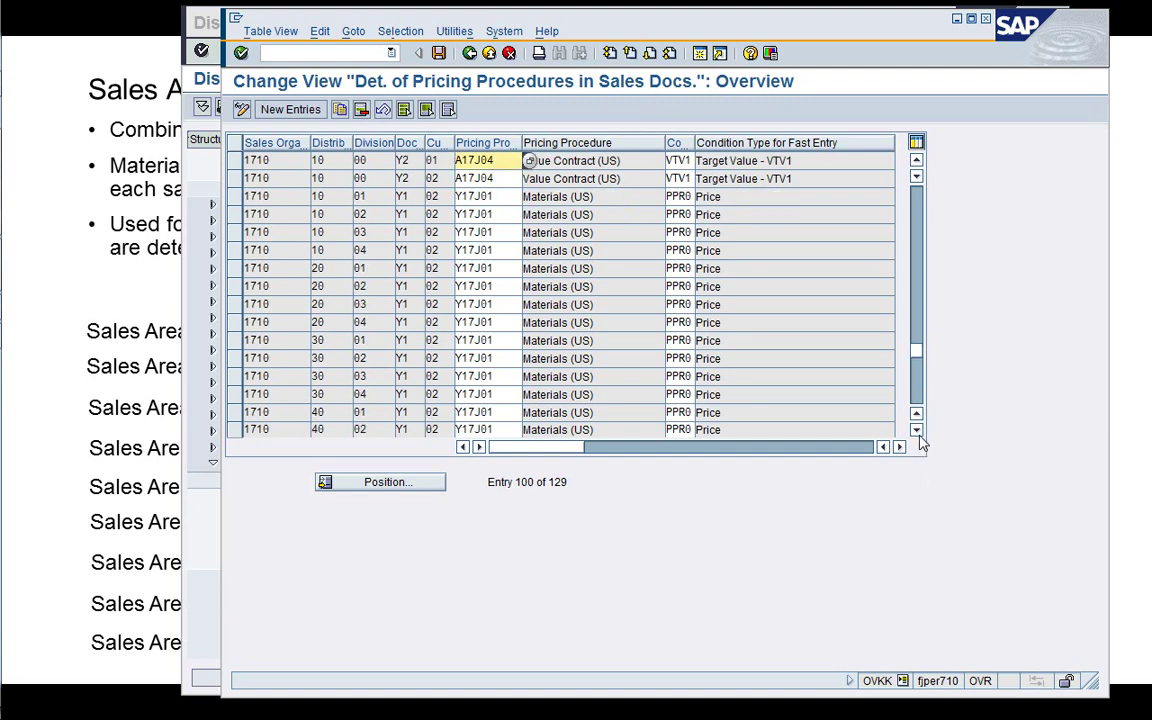
click(918, 433)
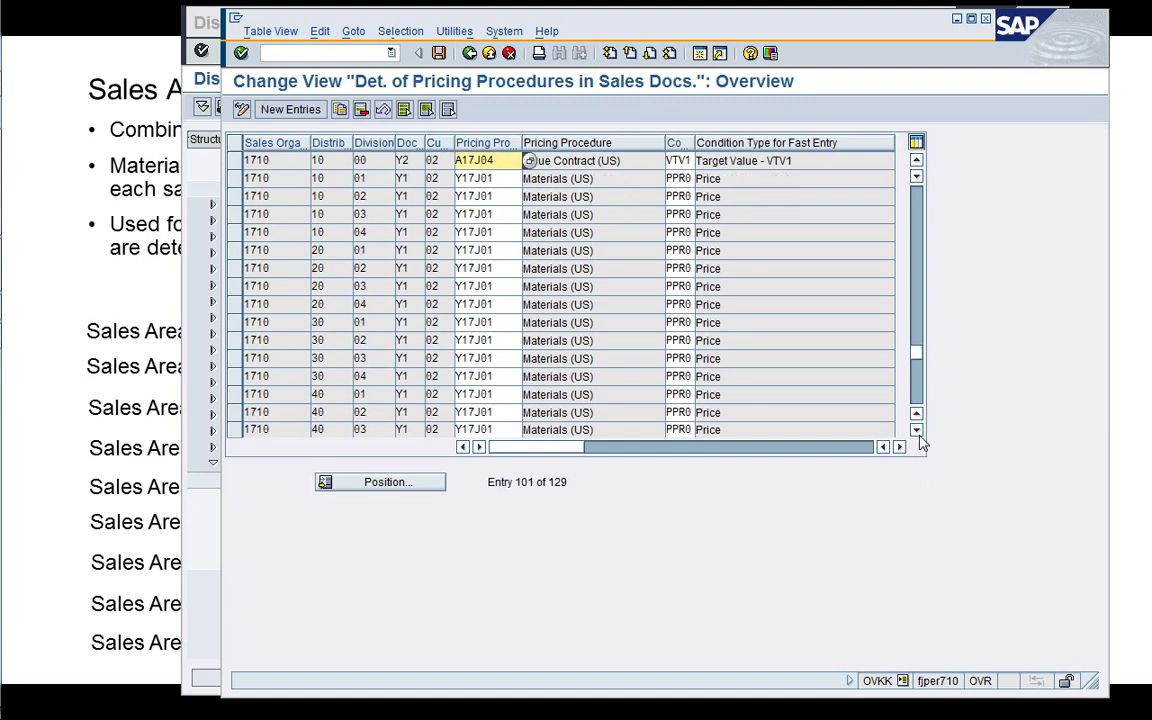
click(233, 196)
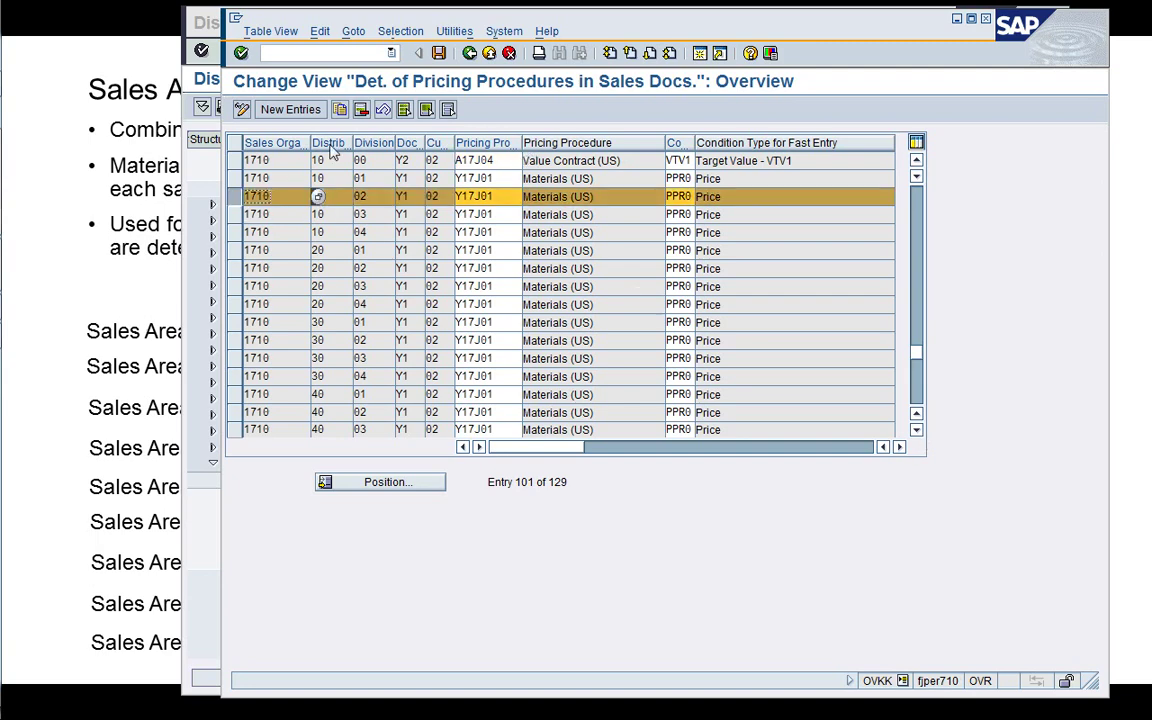
click(361, 196)
click(433, 196)
click(505, 196)
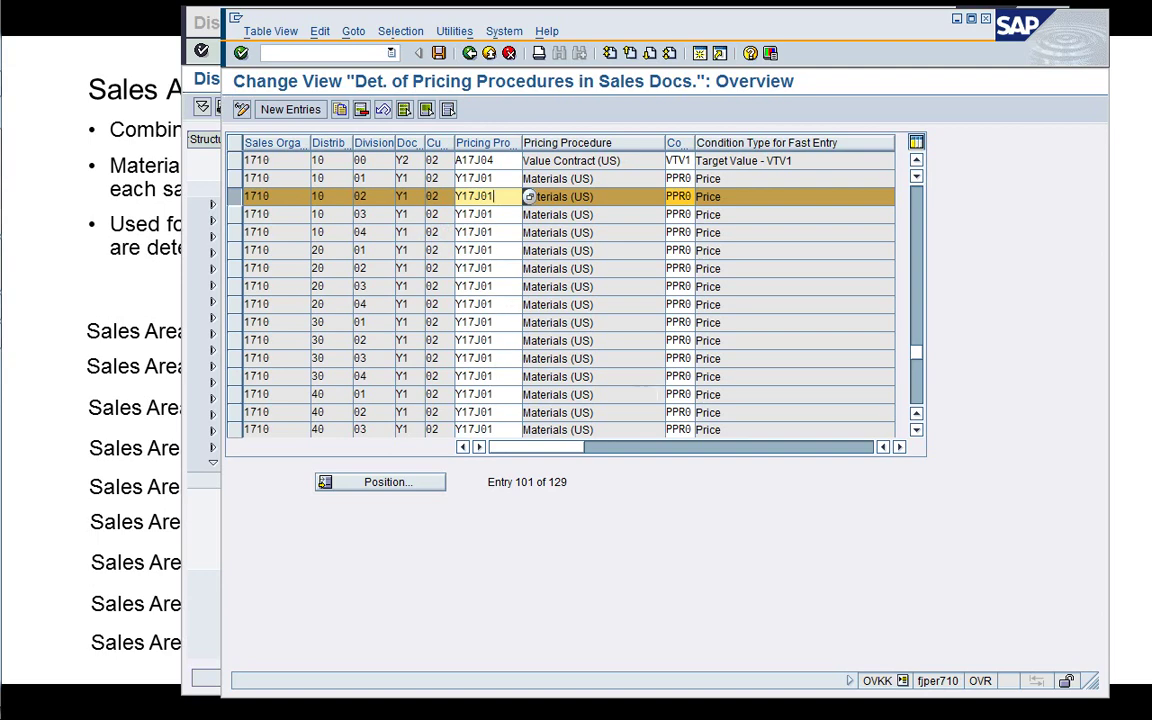
Look through the remaining 1710 pricing procedure entries, deselect the division 02 row, and return to the SAP Easy Access menu
click(917, 400)
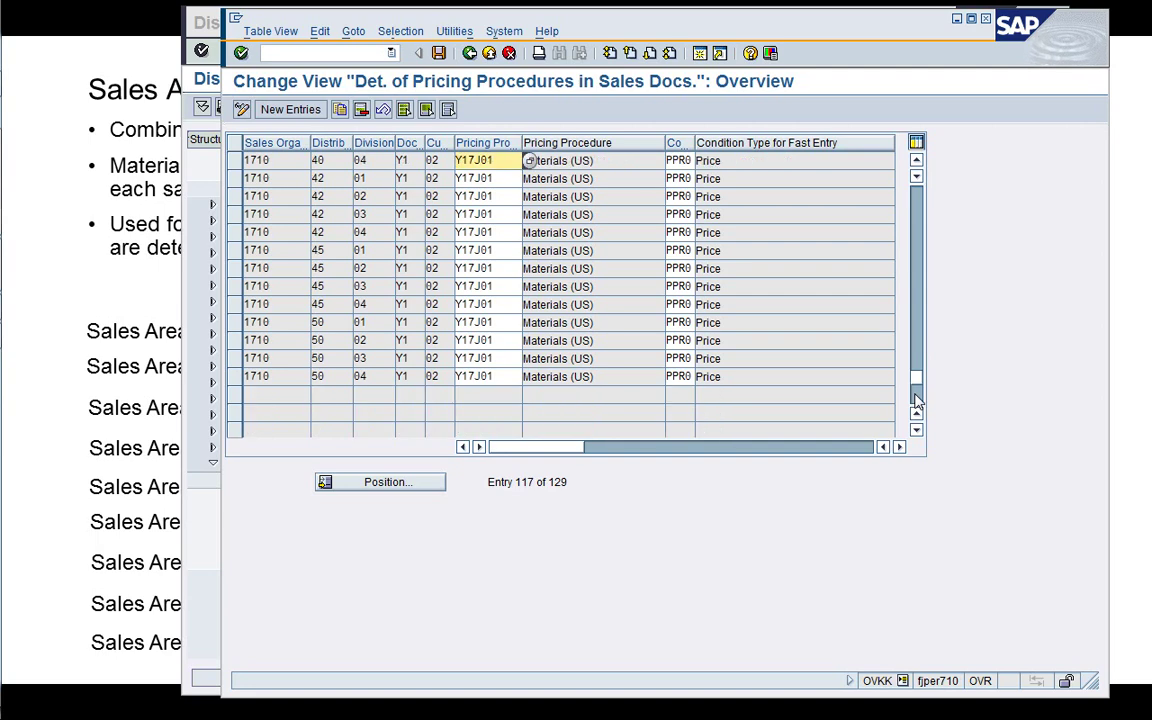
click(921, 228)
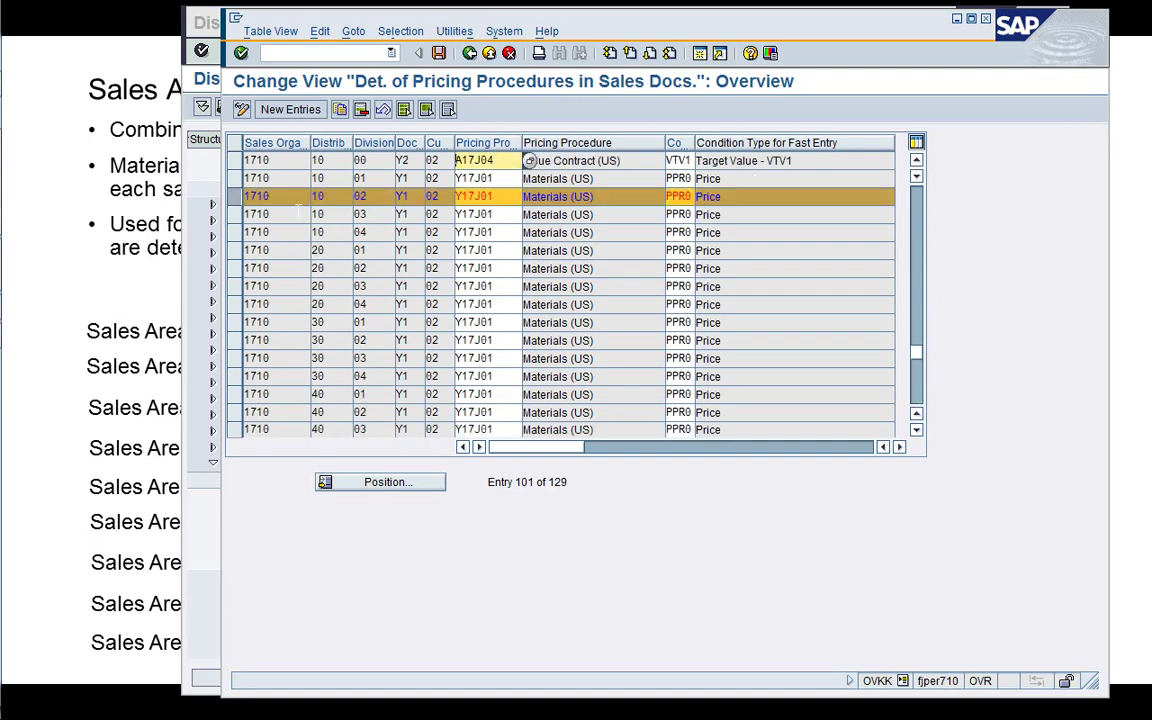
click(236, 197)
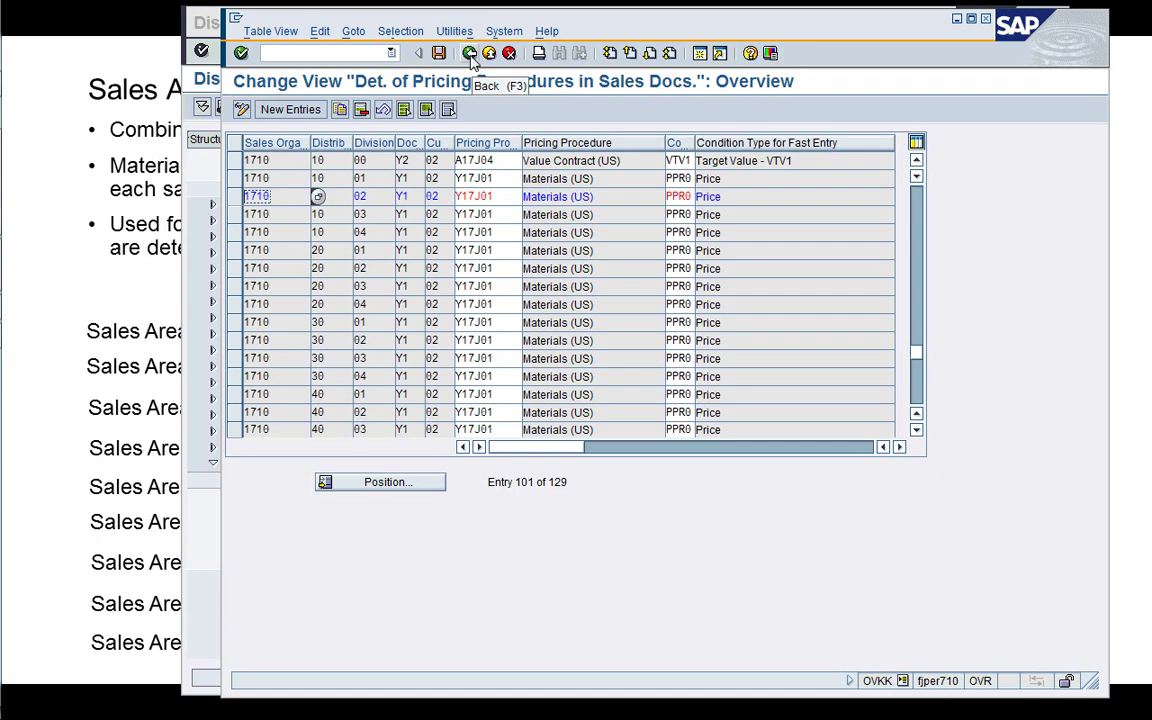
click(360, 214)
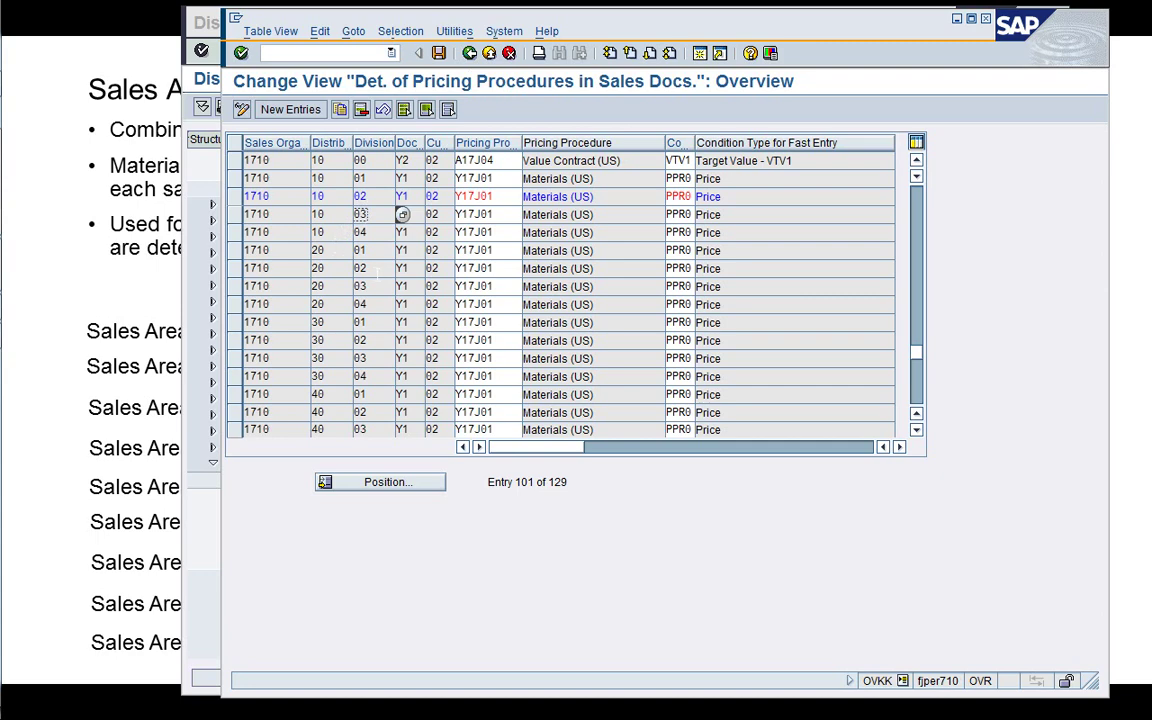
click(470, 56)
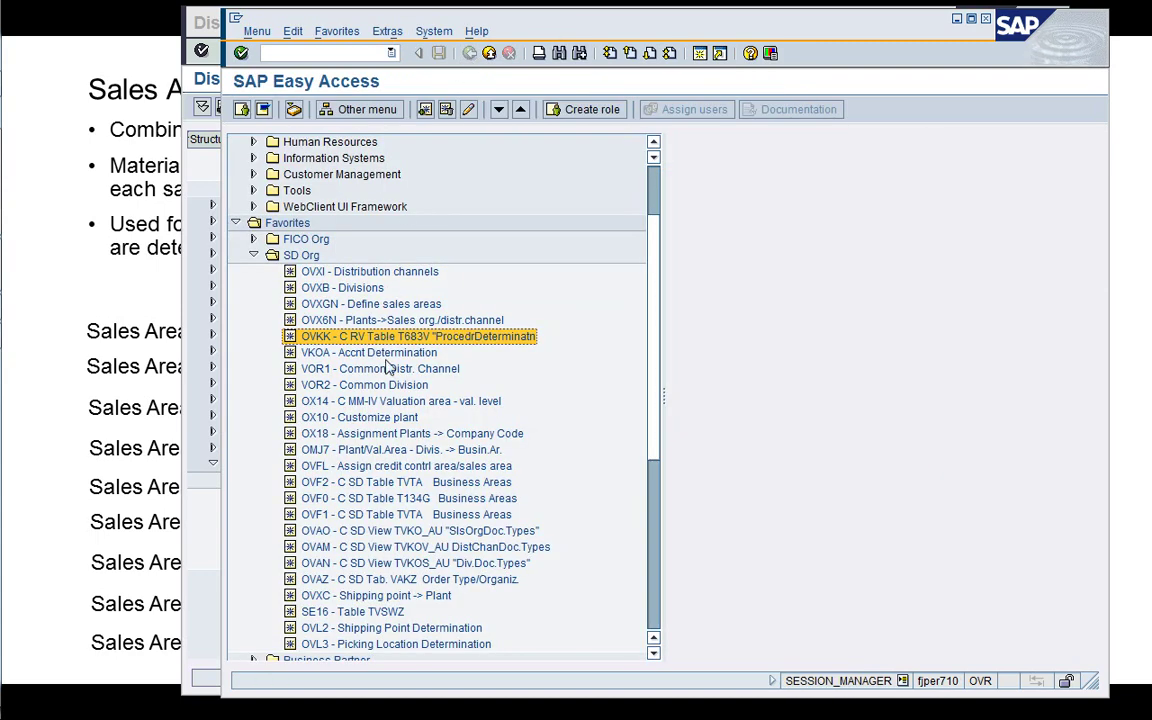
Start transaction VK12 with the command /nvk12 to open the condition record maintenance
click(366, 374)
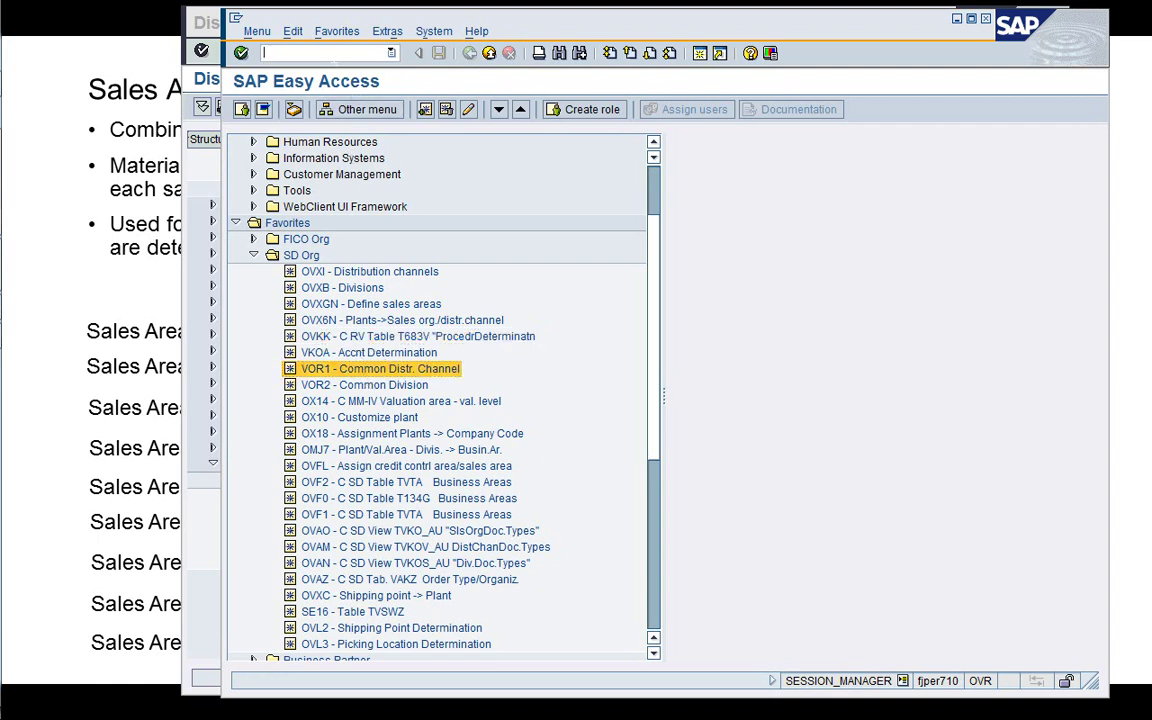
text(/nvk12)
key(Return)
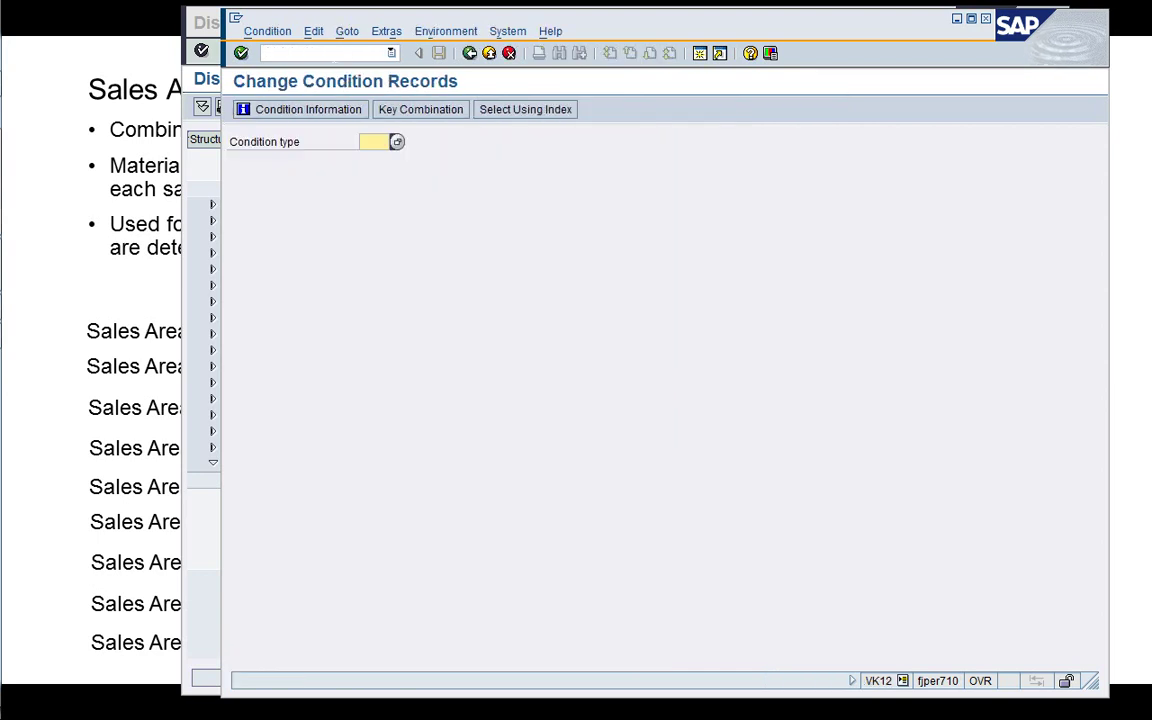
Choose condition type PPR0 and the key combination Material with release status for the price condition records
click(372, 141)
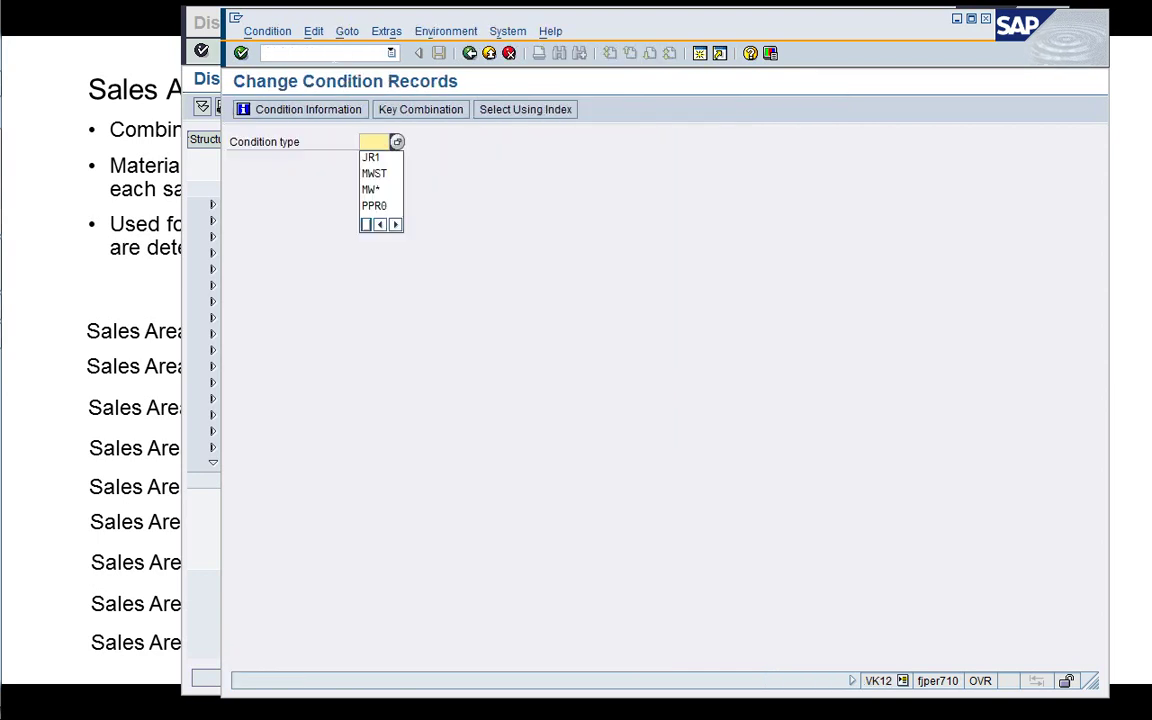
key(Down)
key(Down)
key(Down)
key(Down)
key(Return)
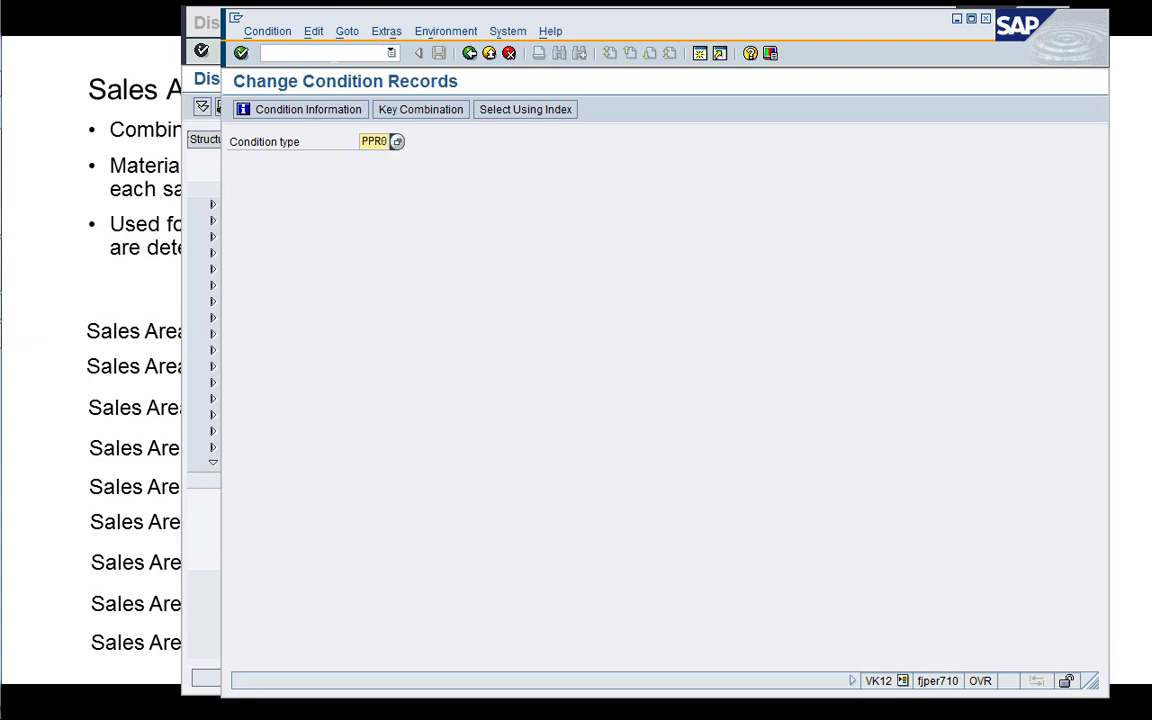
key(Return)
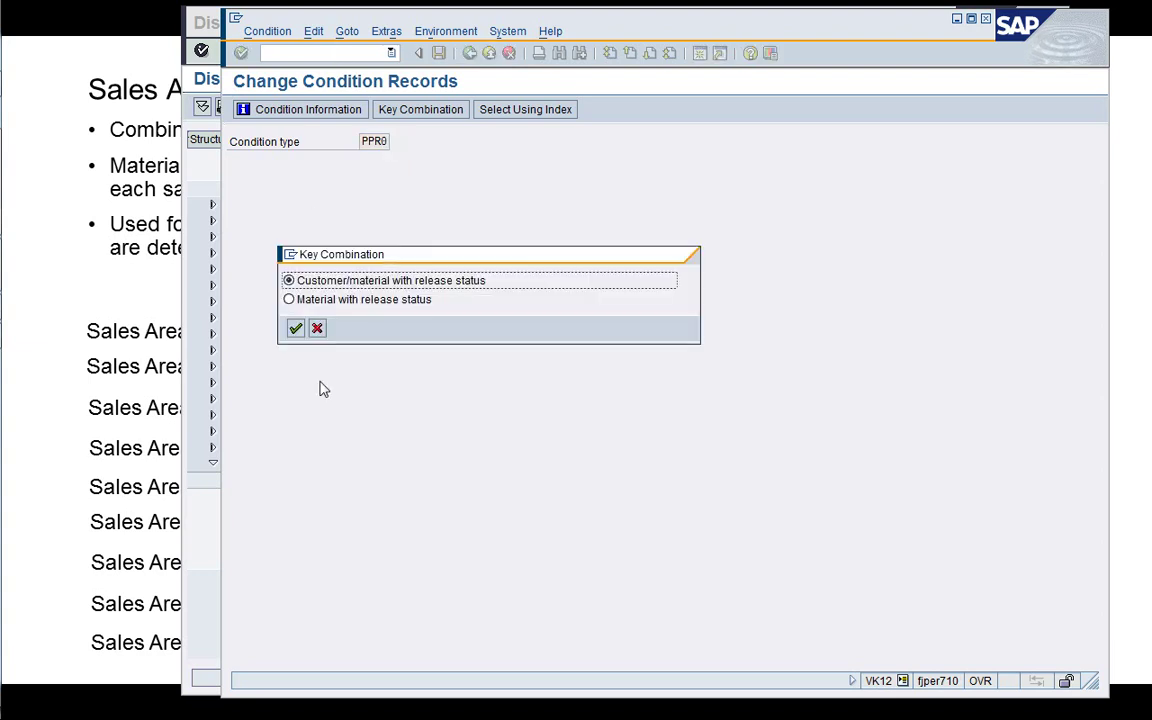
click(288, 300)
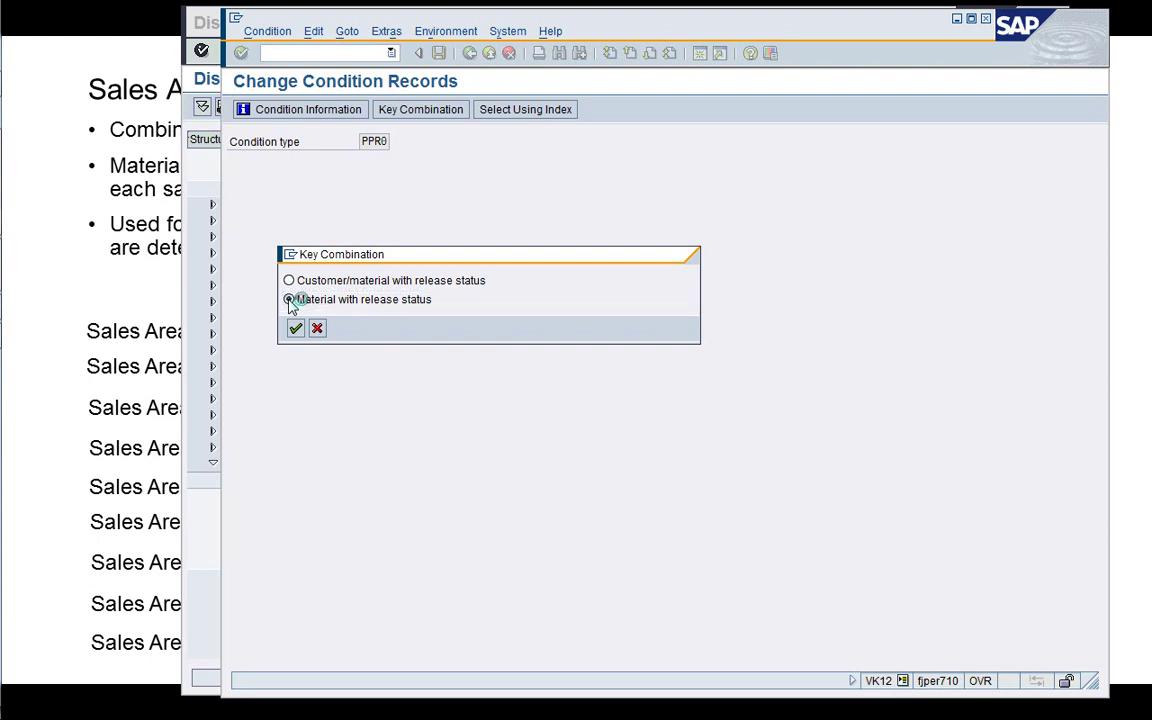
key(Return)
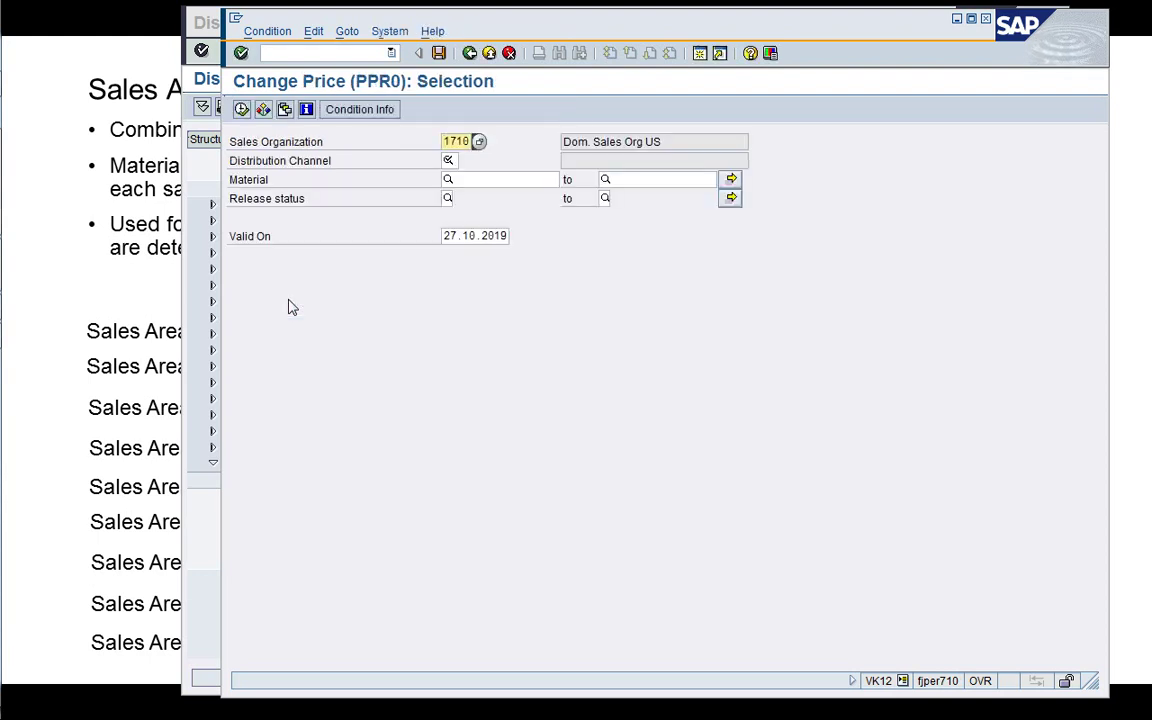
Set the distribution channel to 10, list the PPR0 condition records for sales organization 1710, and return to the price selection
key(Tab)
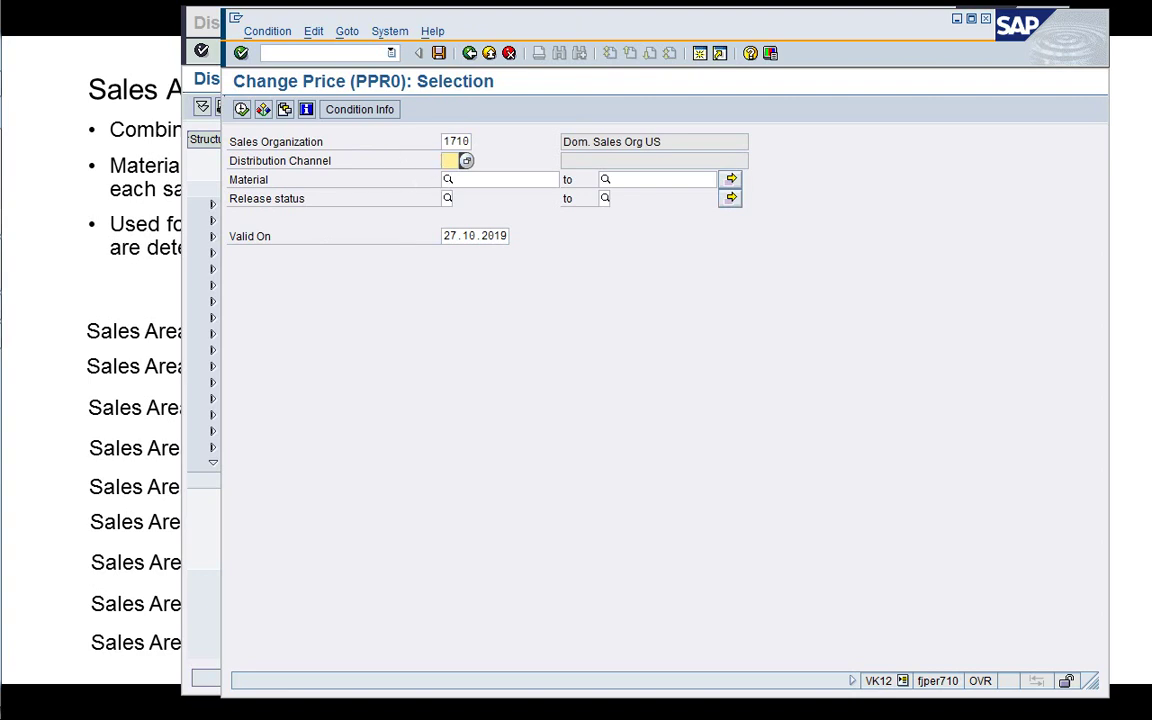
text(10)
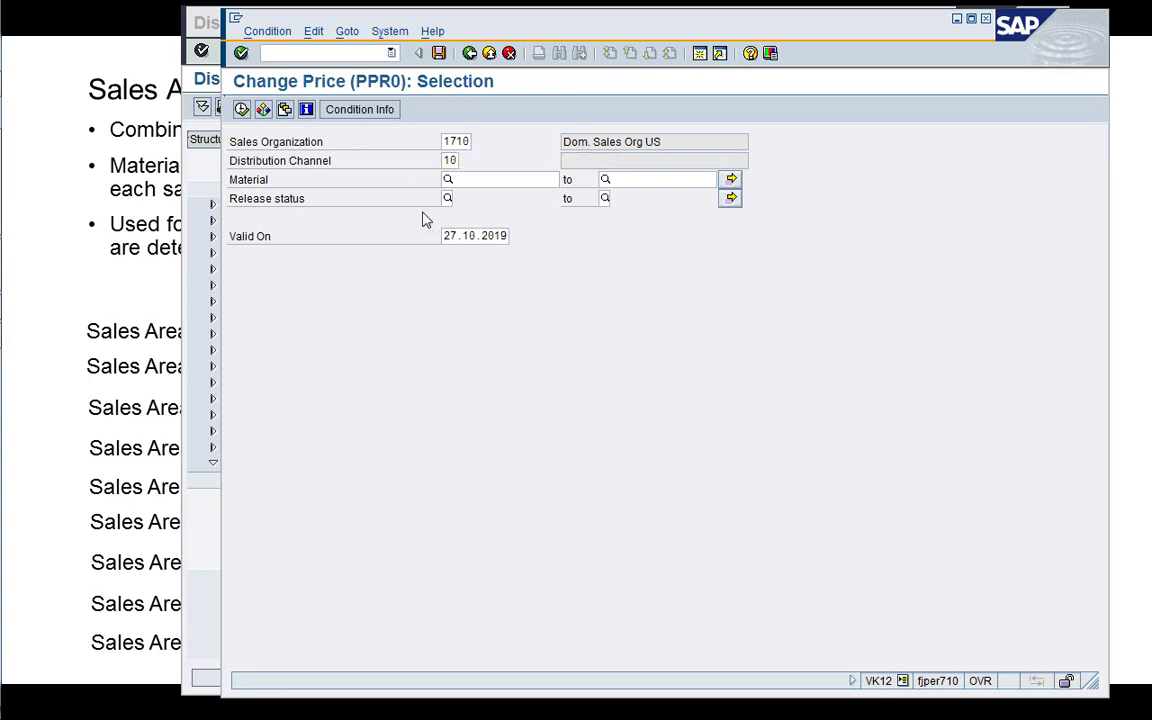
key(Return)
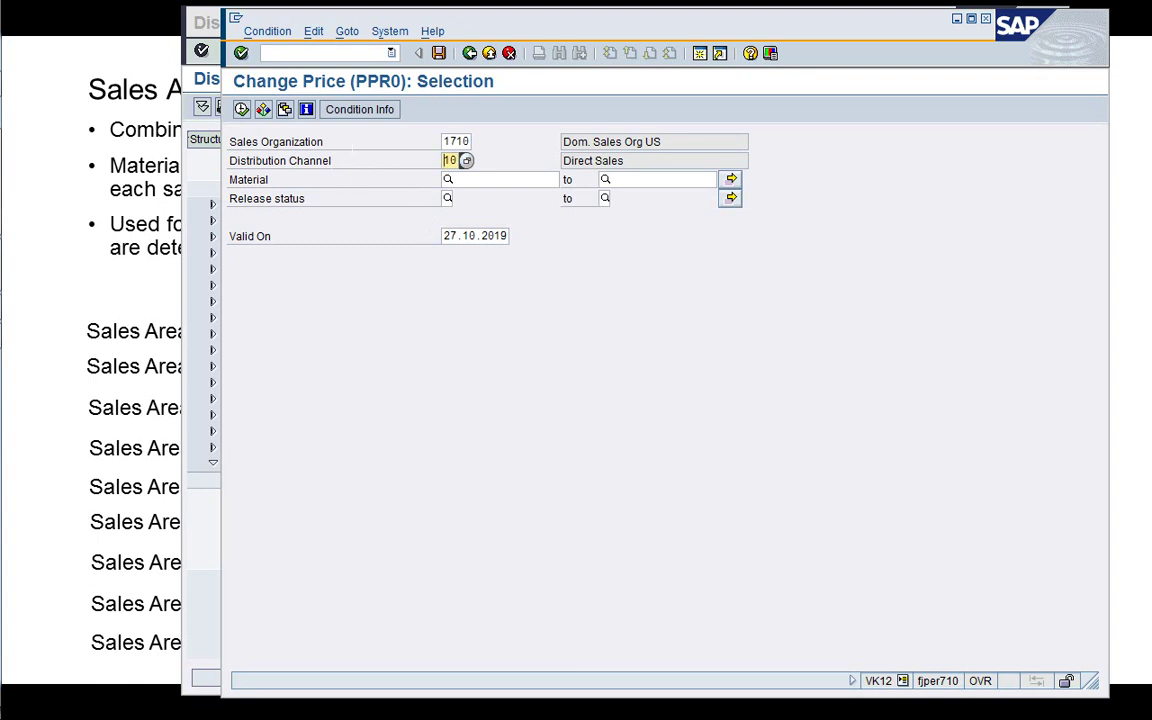
click(355, 110)
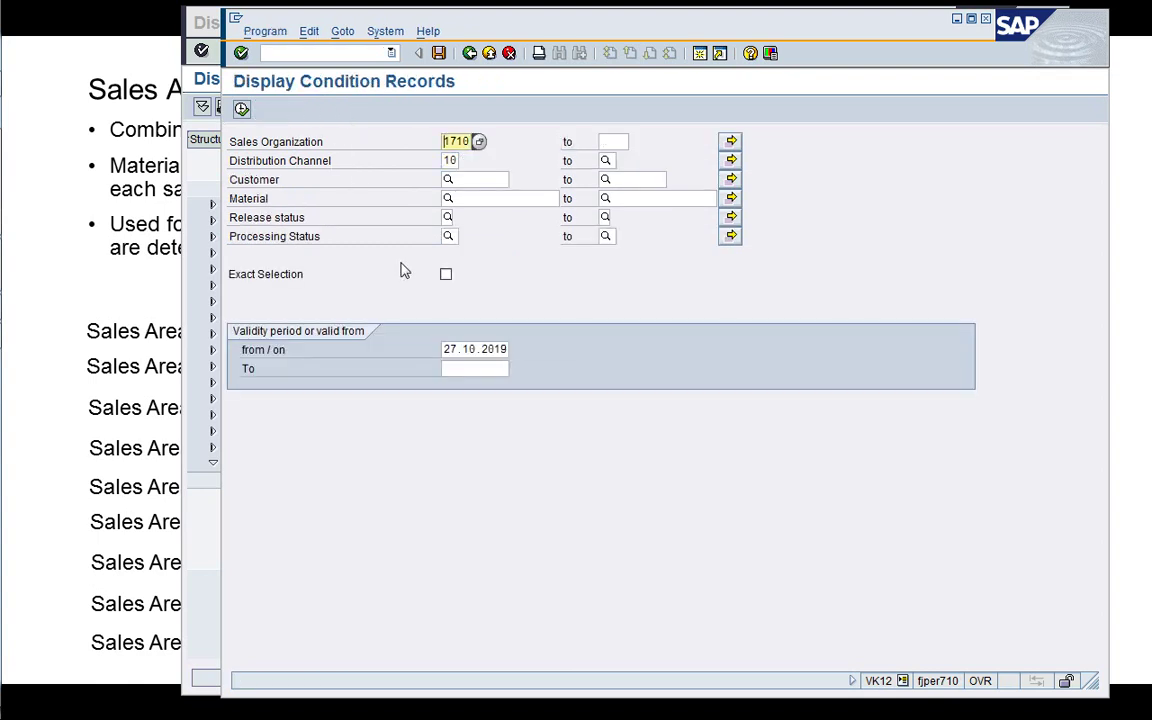
click(240, 109)
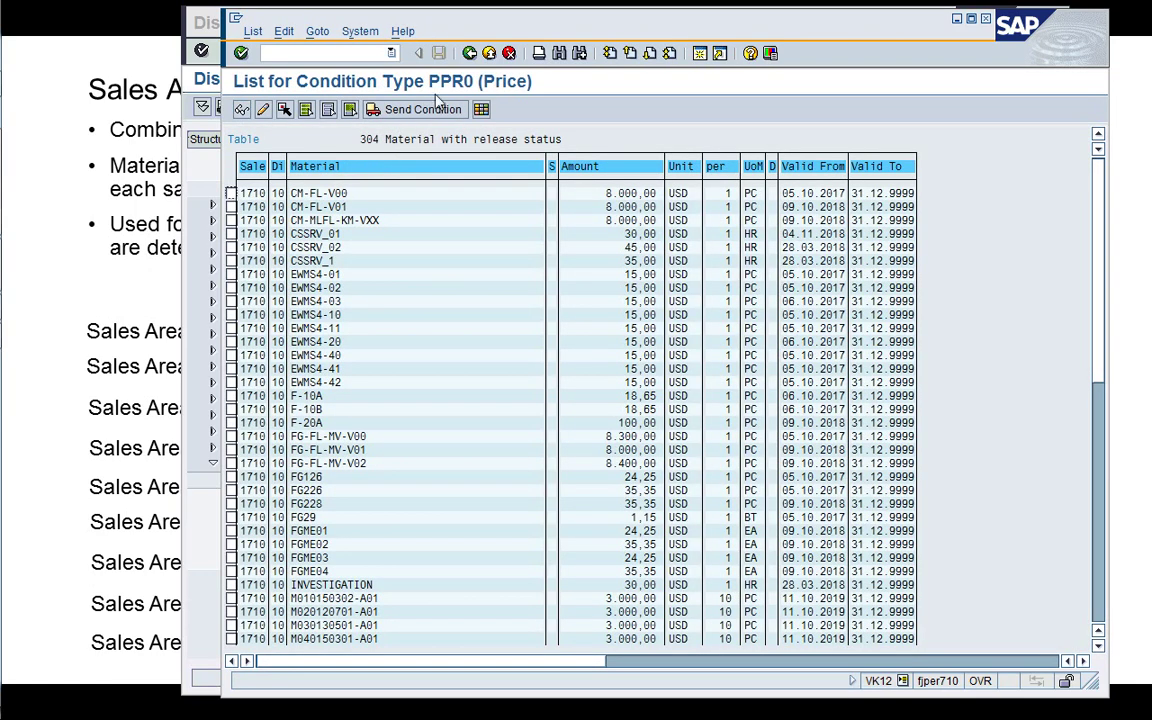
click(469, 53)
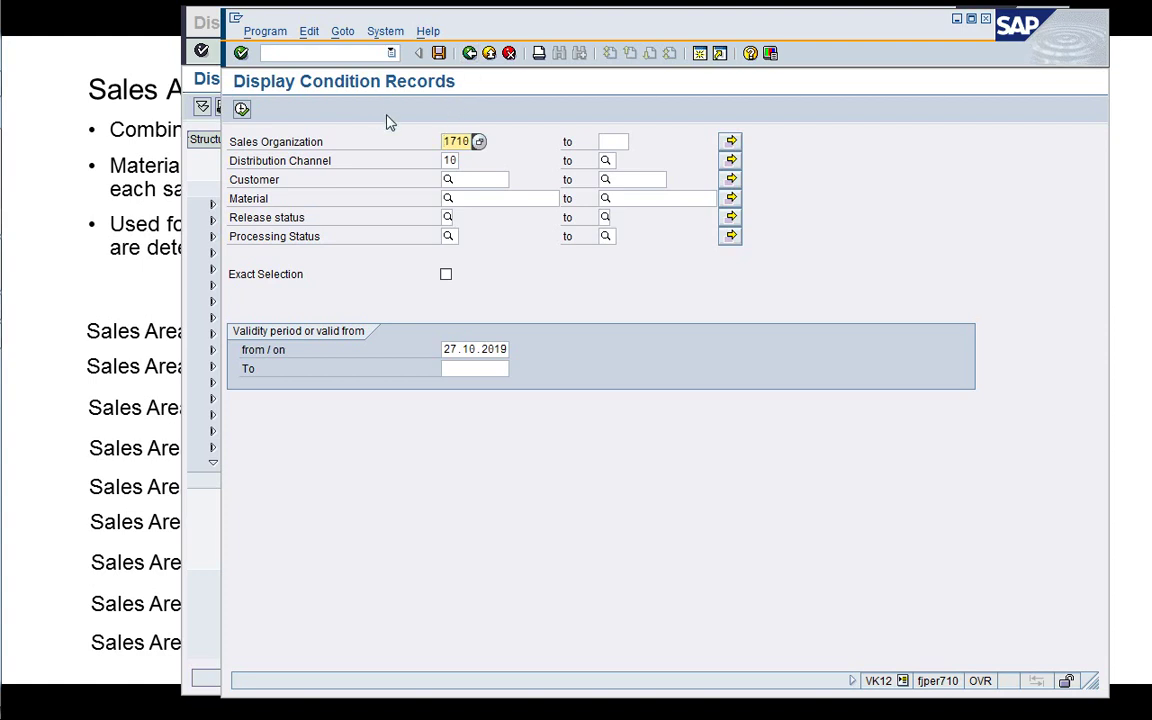
click(470, 53)
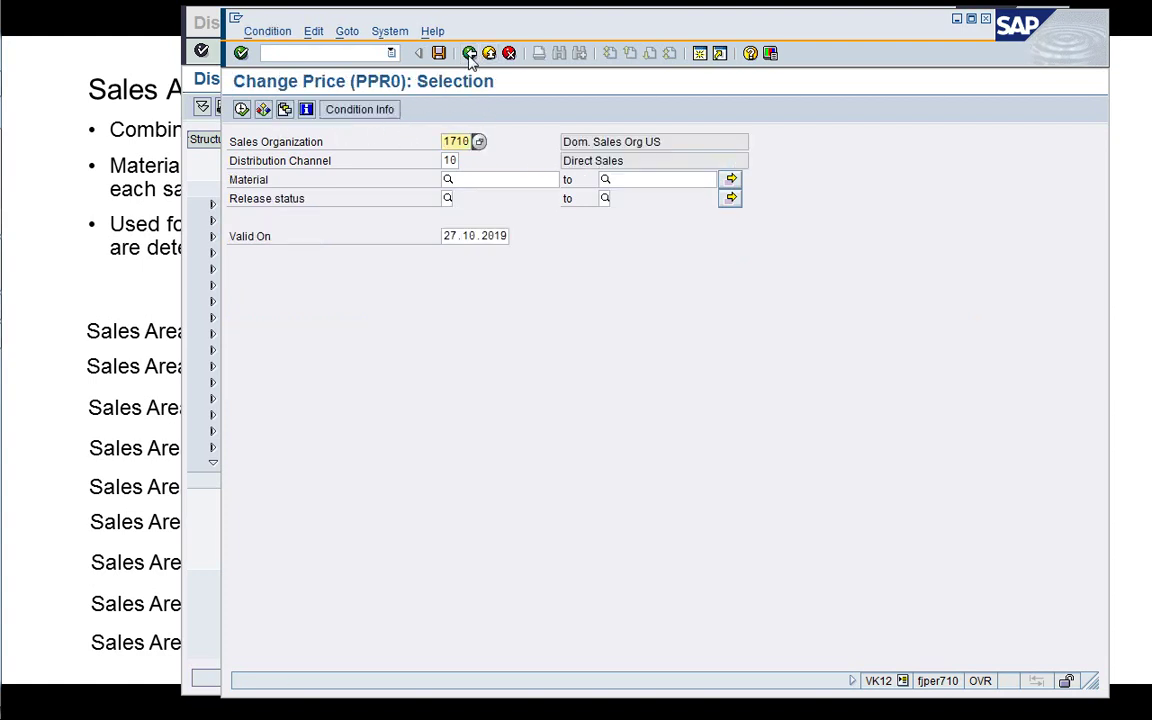
List the PPR0 condition records for sales organization 1710 and distribution channel 10, and narrow the Material column
click(242, 110)
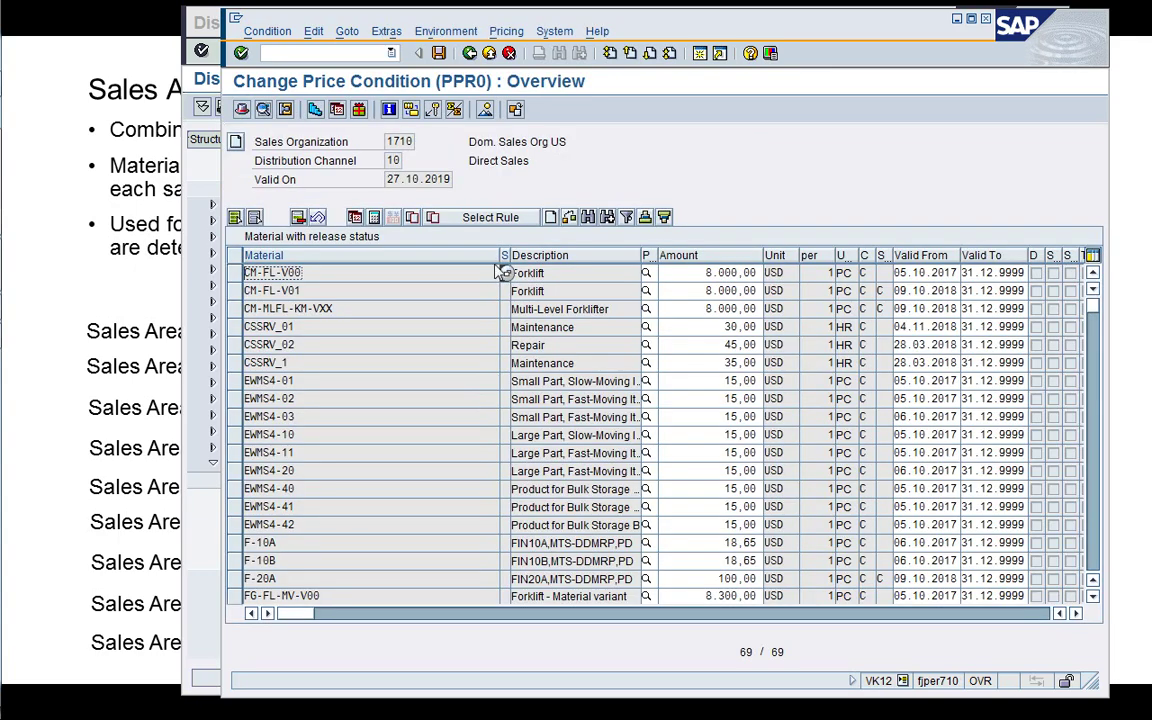
drag(503, 272, 410, 272)
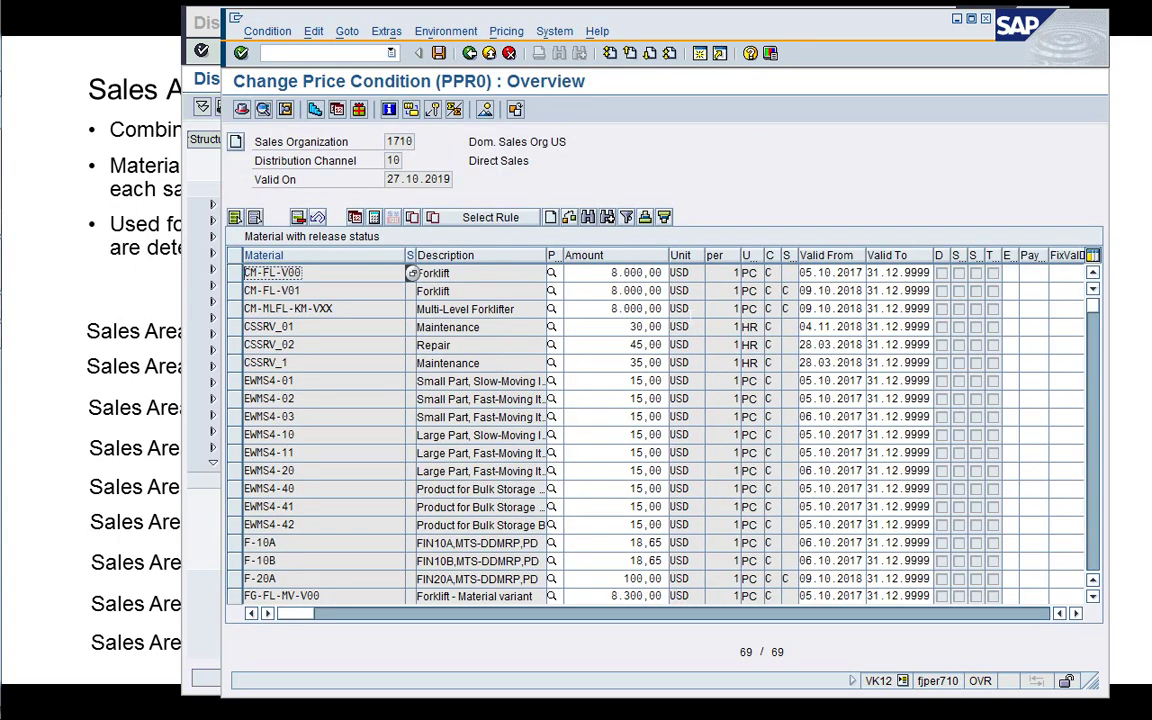
click(1095, 563)
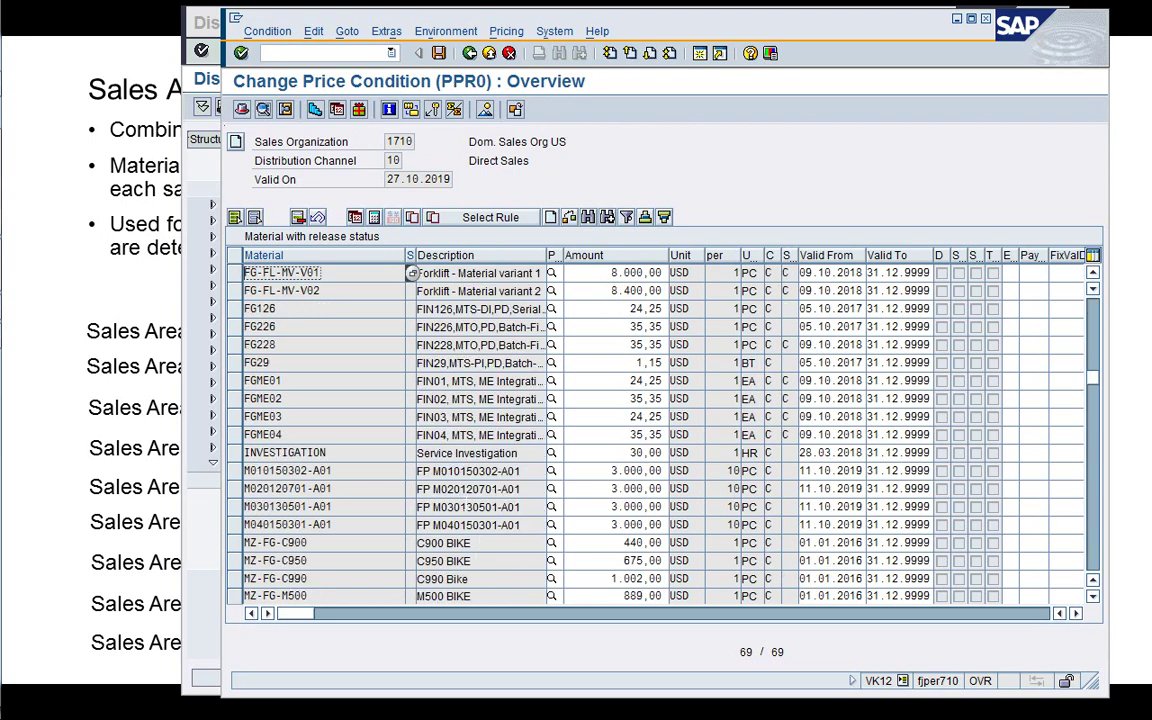
Examine the price records for materials M010150302-A01 through M040150301-A01, and return to the condition type entry of Change Condition Records
click(275, 488)
click(372, 527)
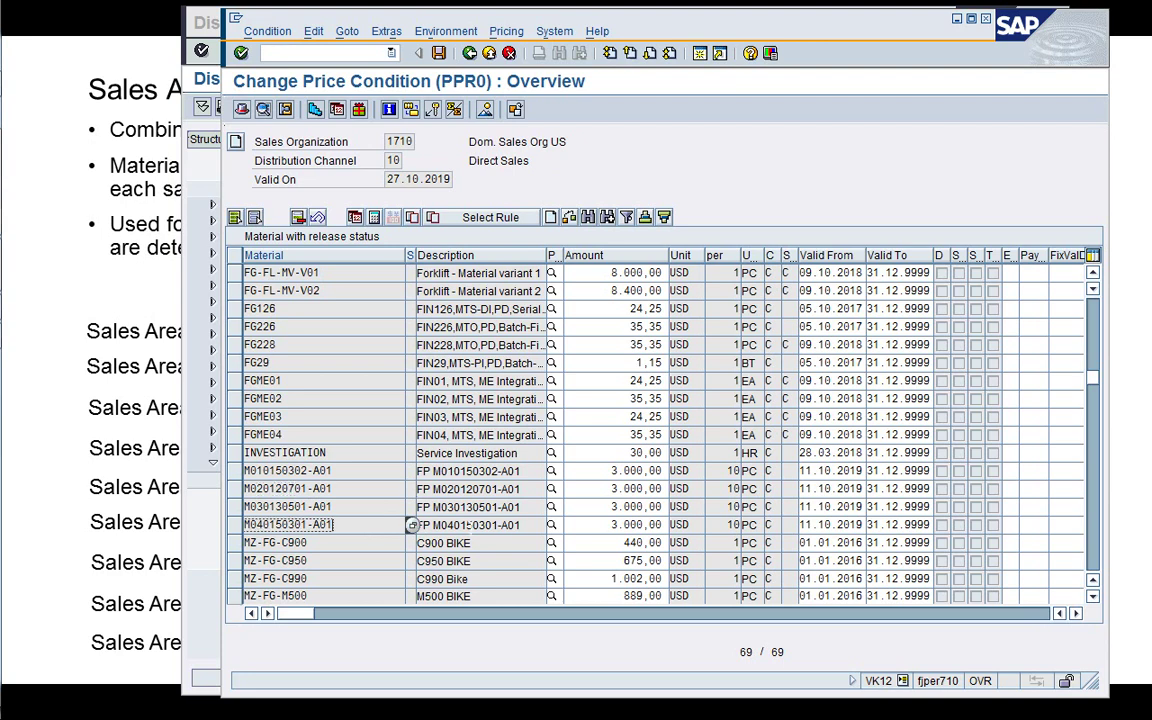
click(519, 525)
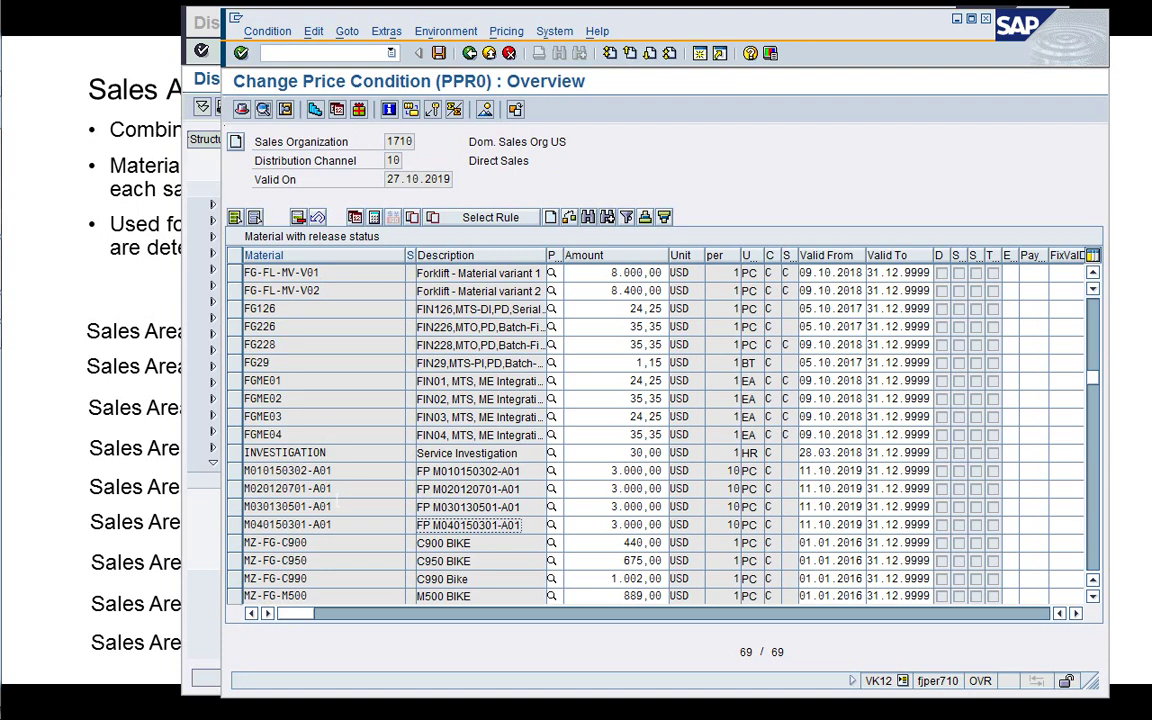
click(468, 55)
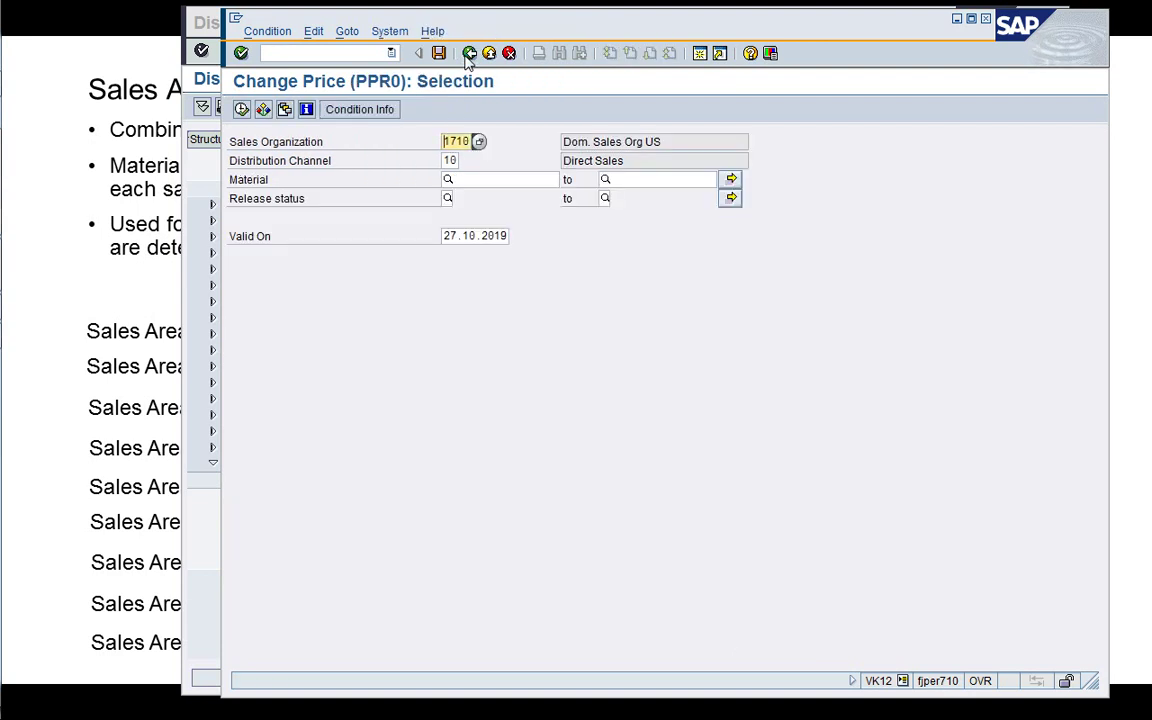
click(469, 54)
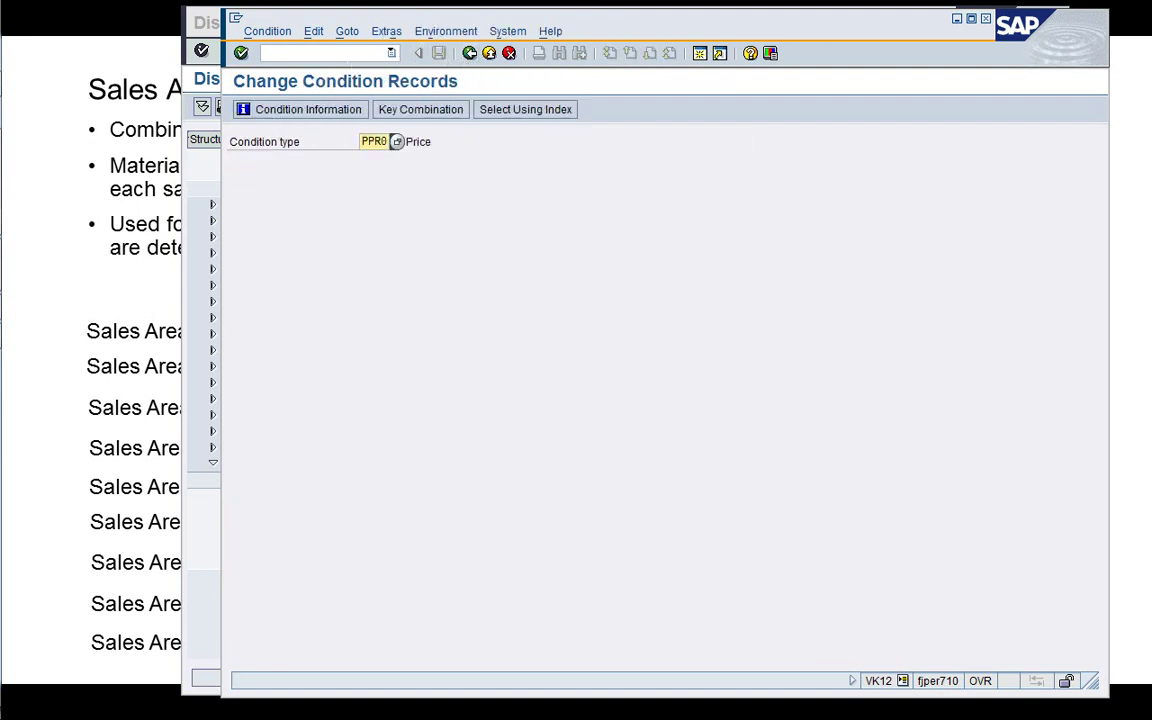
Start the Data Browser in an additional session with /oSE16 and set the table name to A30*
click(265, 52)
text(/oSE16)
key(Return)
key(Delete)
key(Delete)
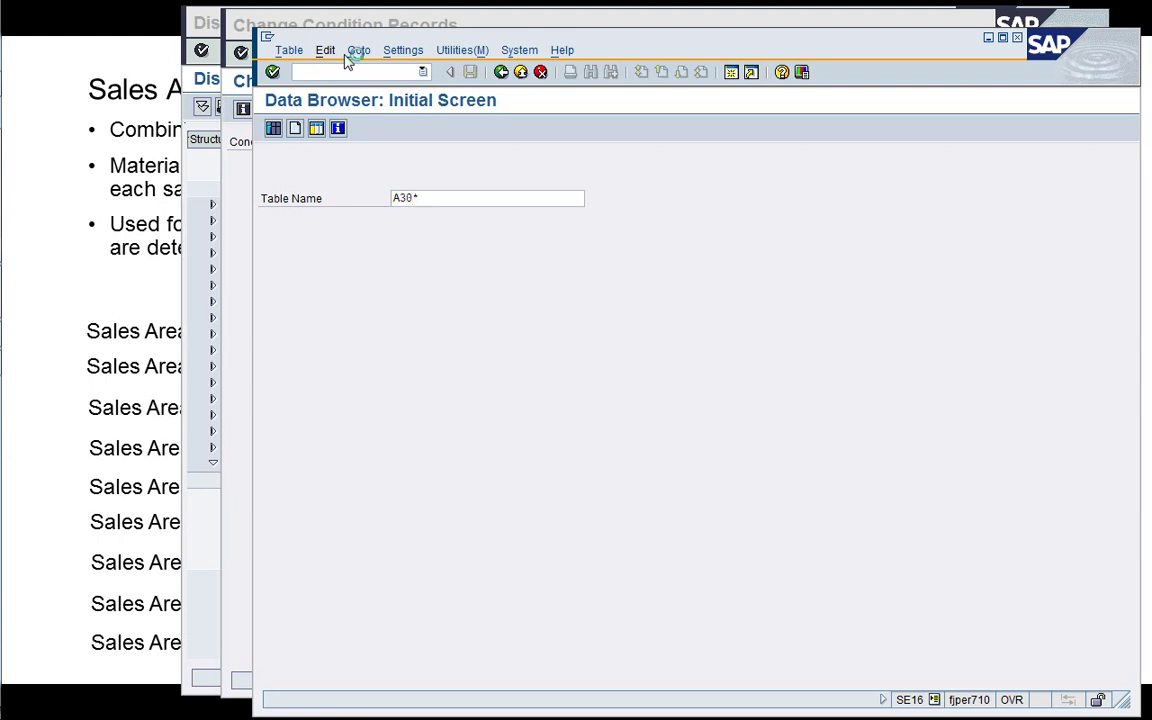
Find the tables matching A30* and open the selection for A304, Material with release status
key(Return)
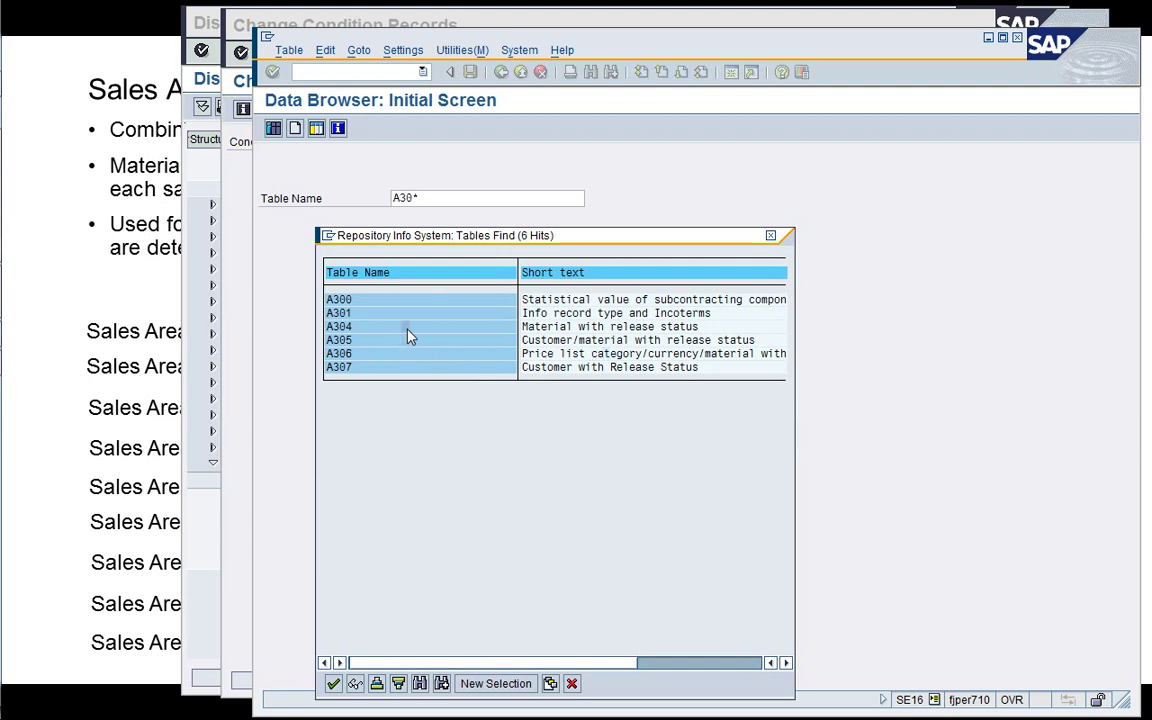
click(360, 329)
double_click(360, 333)
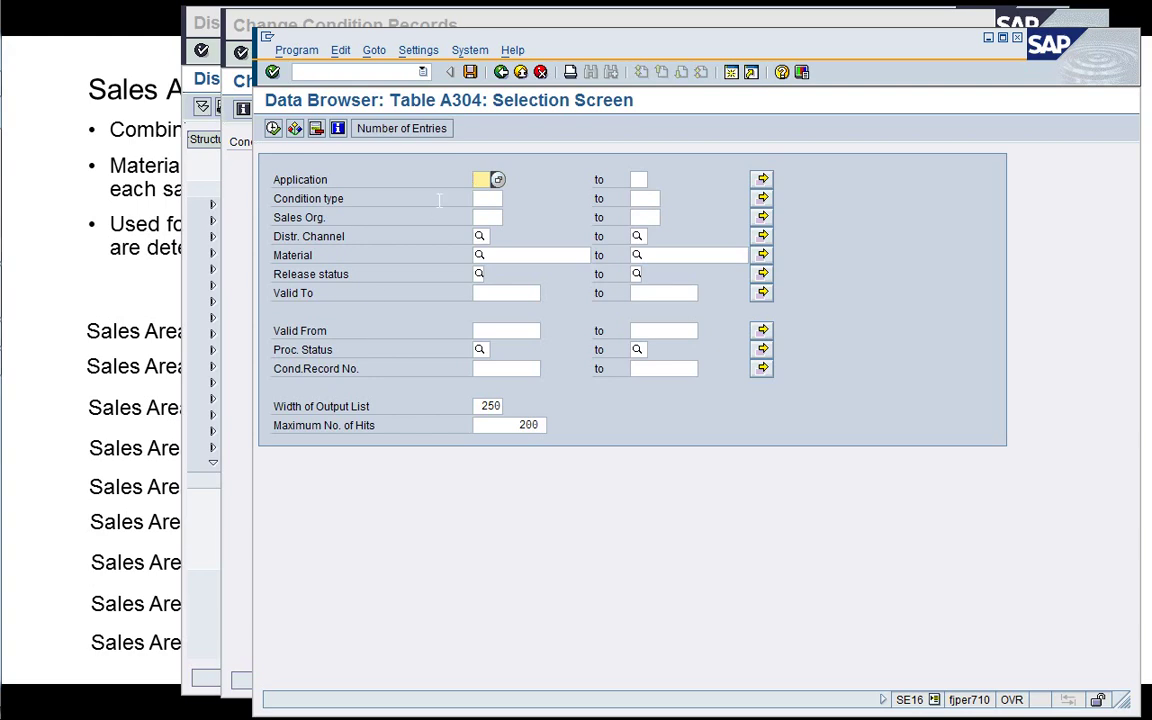
Restrict the A304 selection to condition type PPR0 and list the matching entries
click(482, 198)
text(PP)
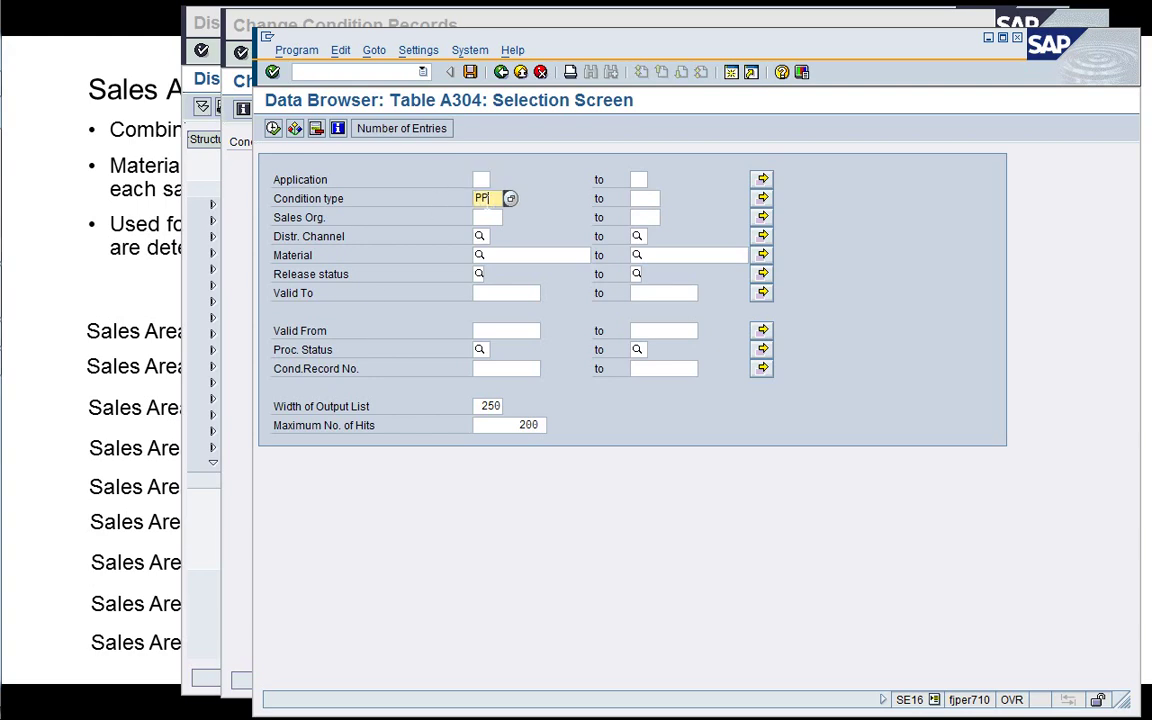
text(R0)
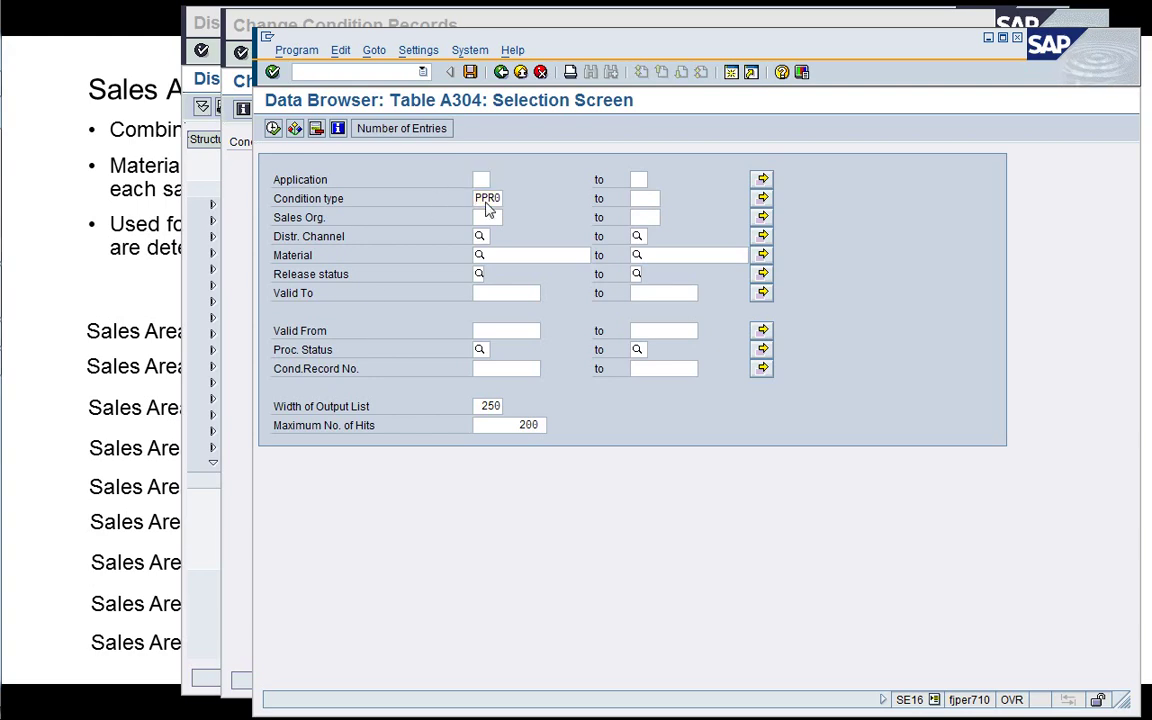
key(F8)
Look through the A304 entries down to the sales organization 1710 records for materials M010150302-A01 through M040150301-A01
click(562, 490)
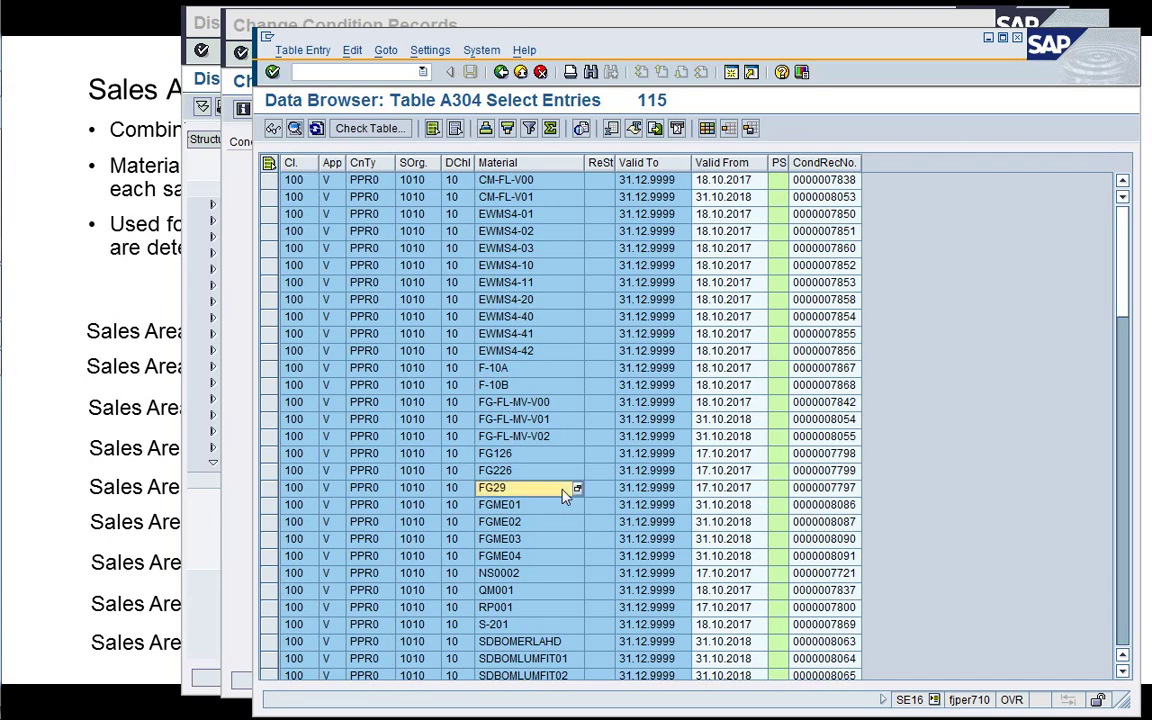
key(Page_Down)
key(Down)
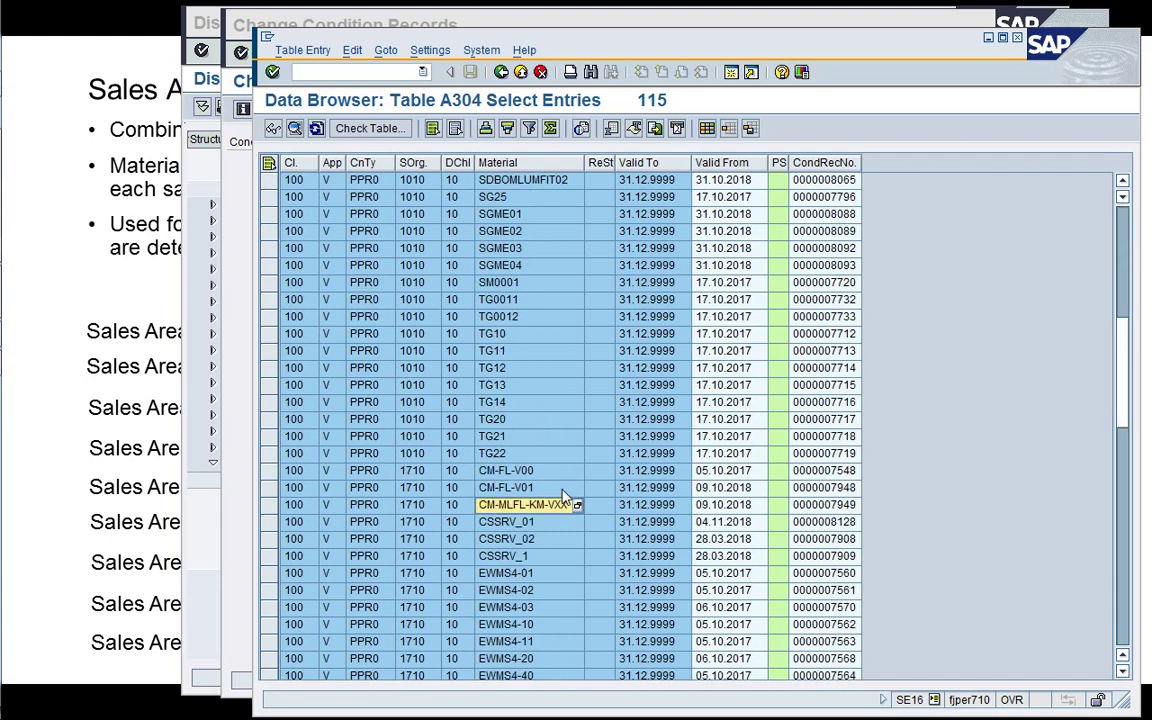
key(Page_Down)
key(Down)
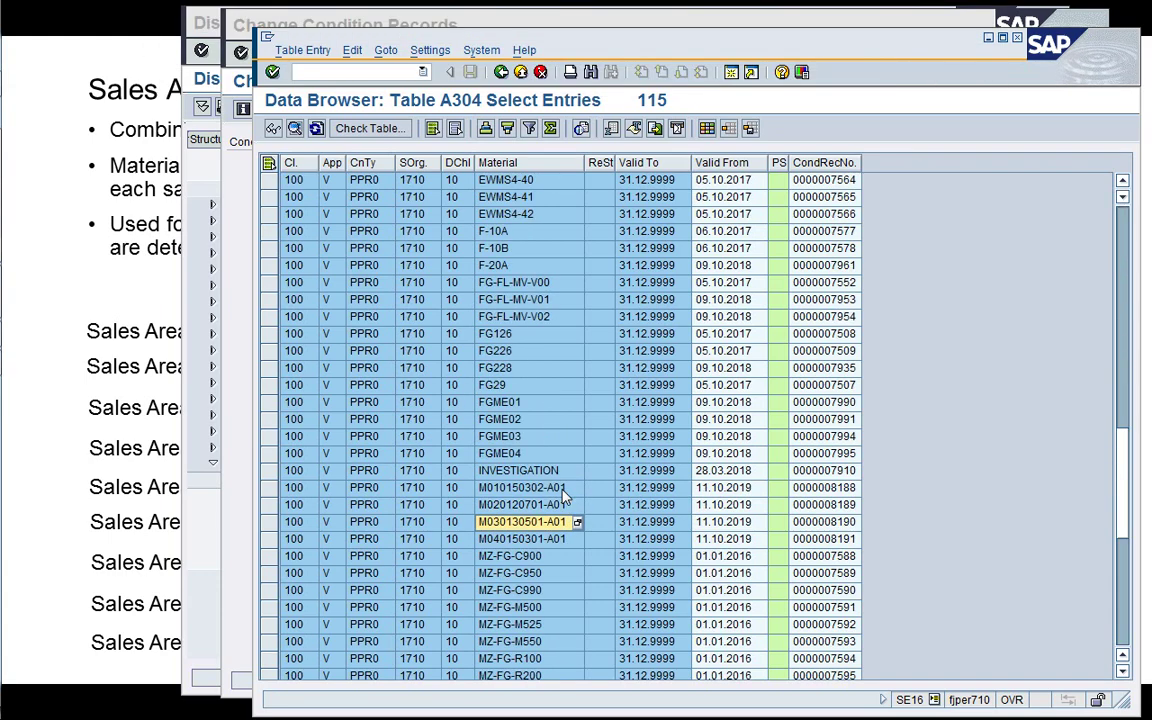
key(Down)
key(Down)
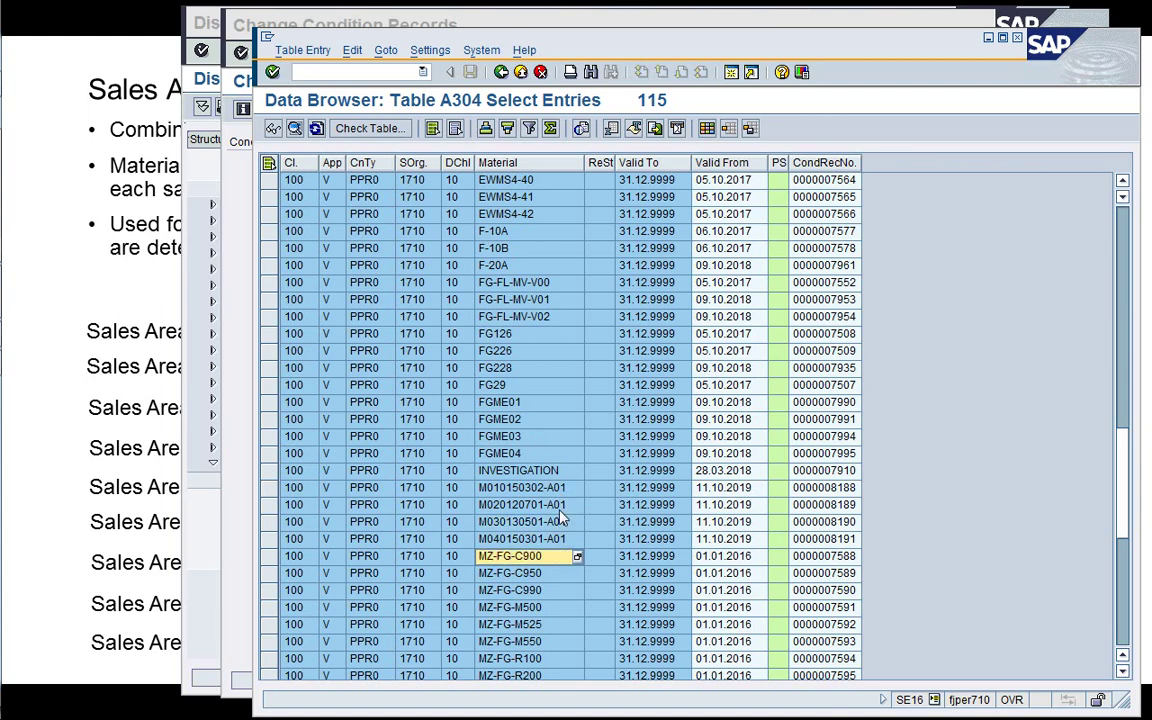
key(Up)
key(Up)
key(Up)
Close the Data Browser session and the VK12 session with the command /i, returning to Display IMG
click(335, 71)
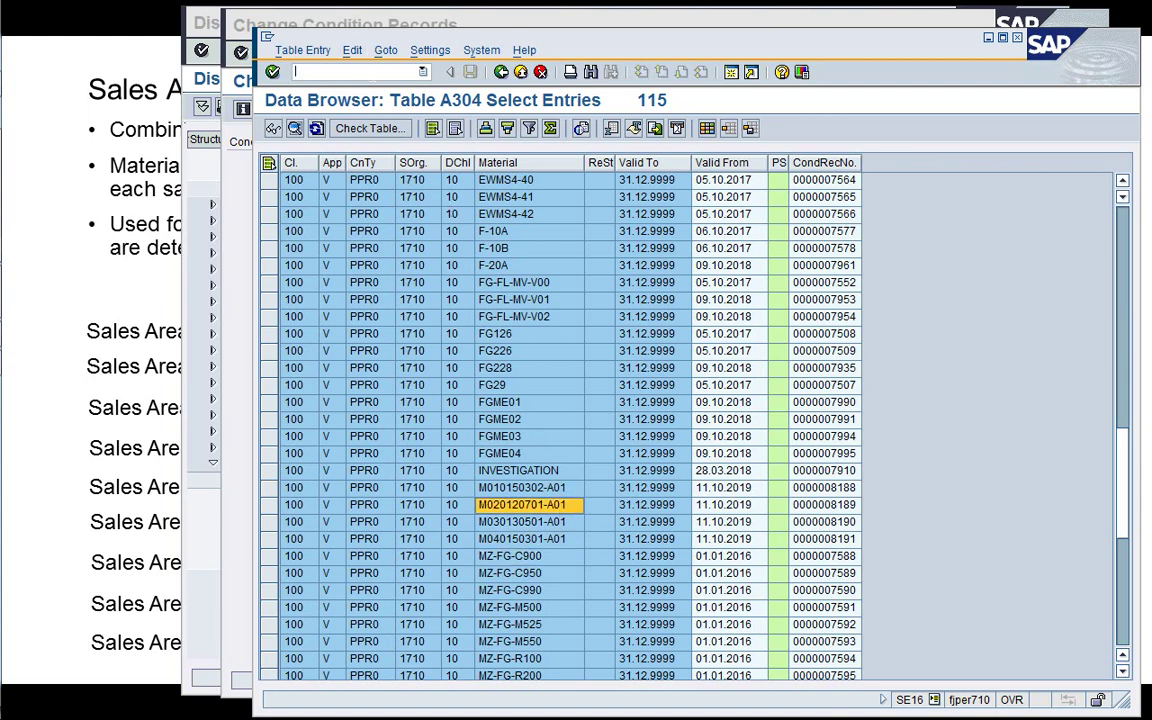
text(/i)
key(Return)
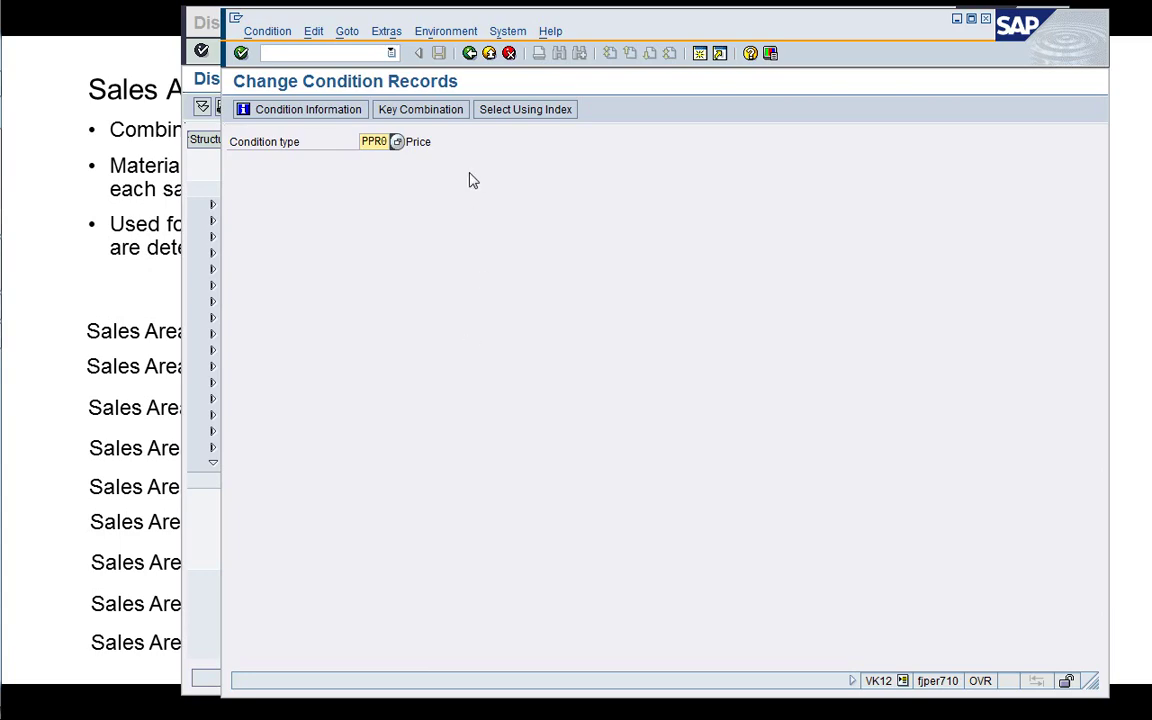
click(375, 53)
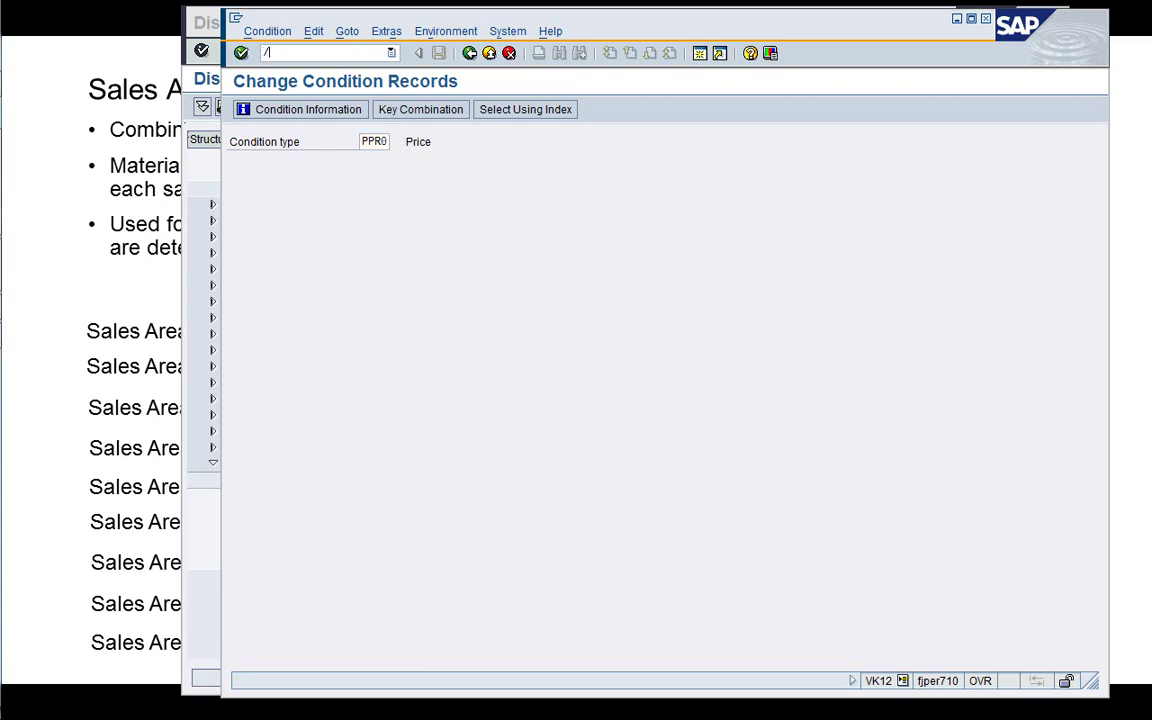
text(/i)
key(Return)
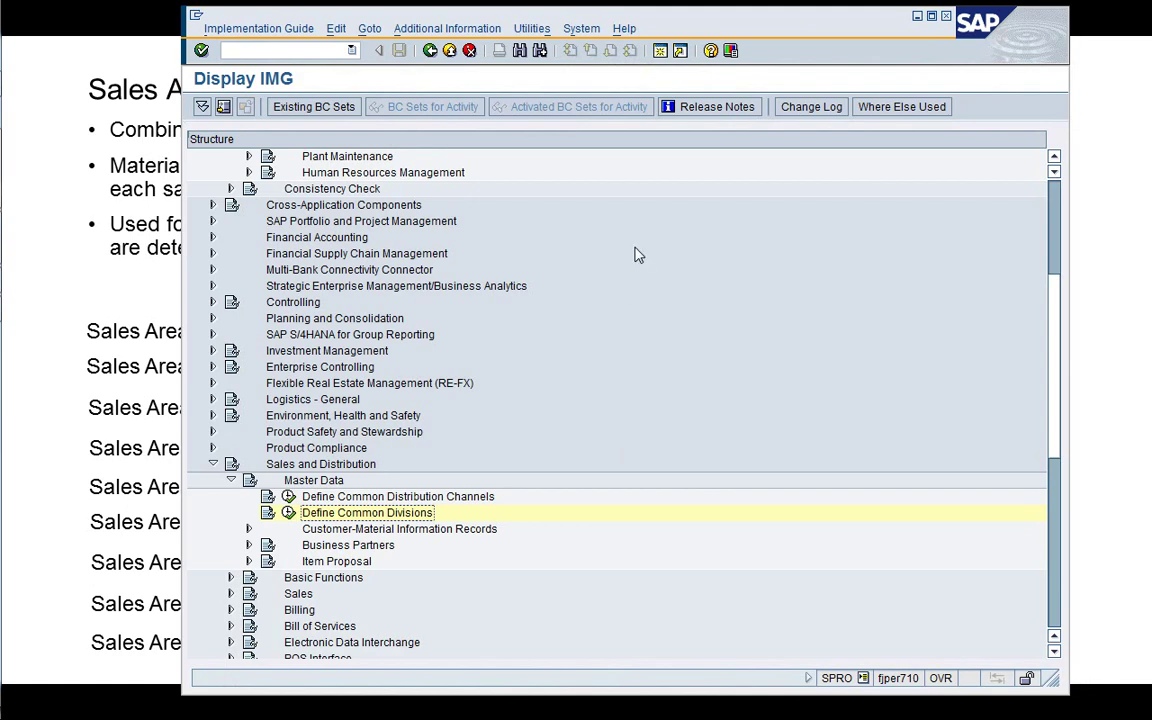
Create a new session and start sales order creation with the command /nVA01
click(659, 51)
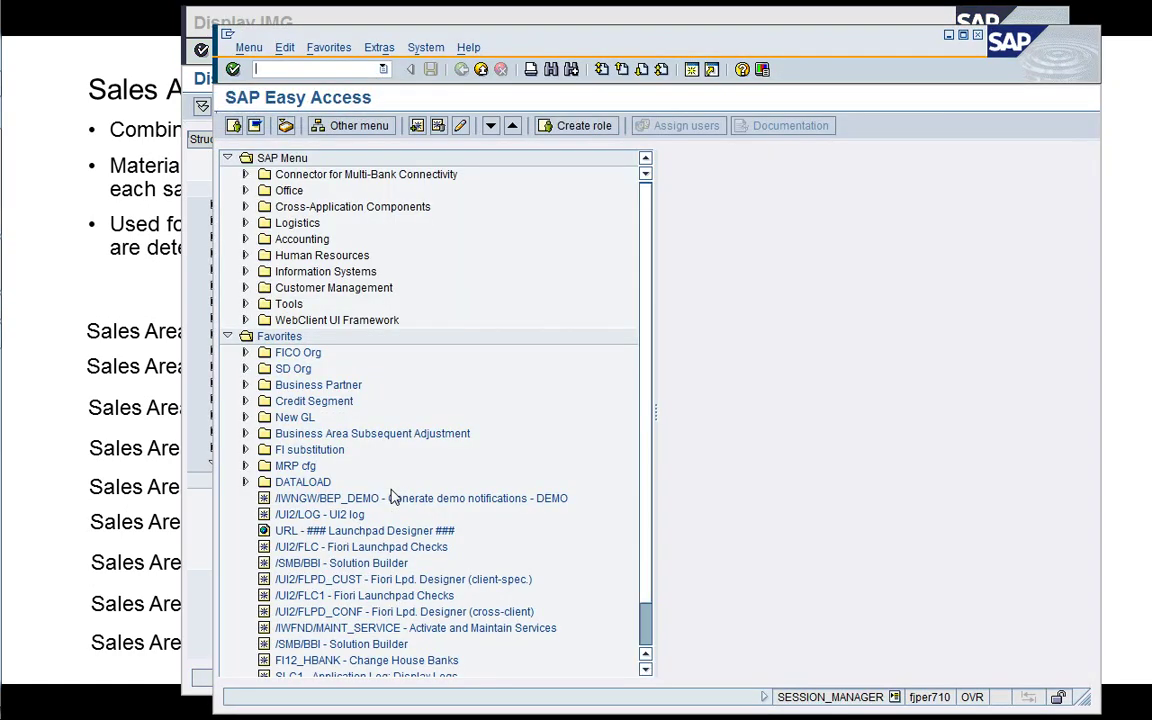
text(/nVA01)
key(Return)
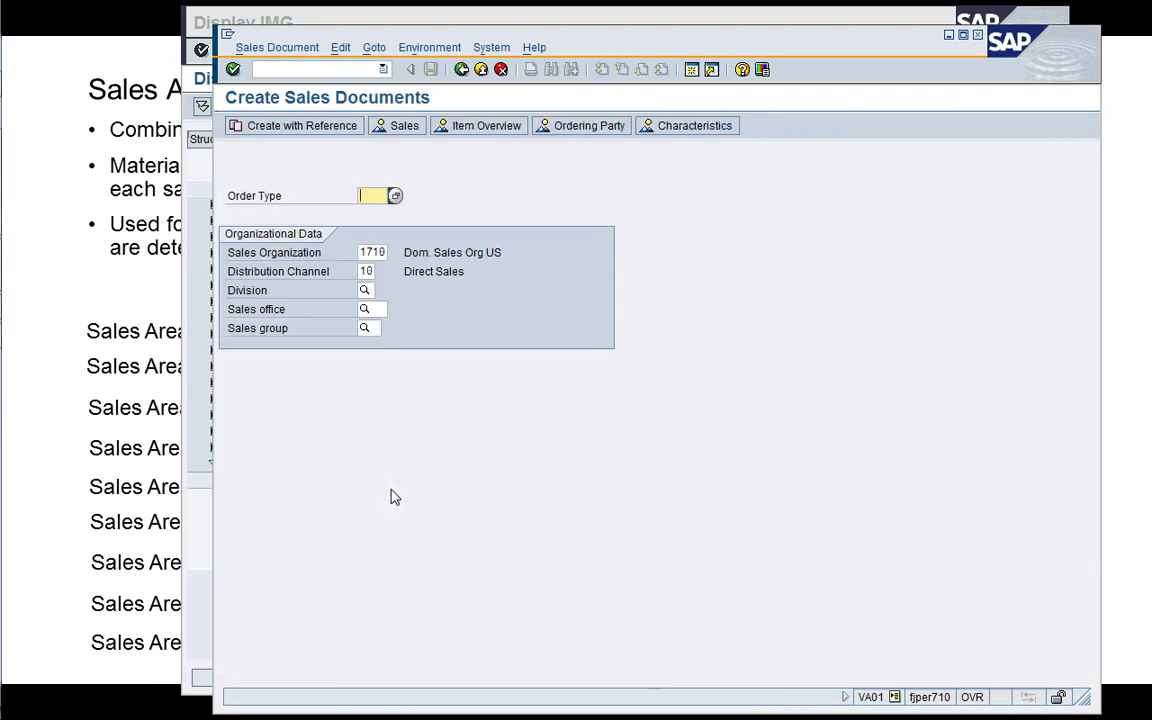
Set the order type to OR, reposition the session window, and open the standard order overview
text(0R)
mouse_move(550, 42)
mouse_down()
mouse_move(558, 30)
mouse_move(542, 31)
mouse_up()
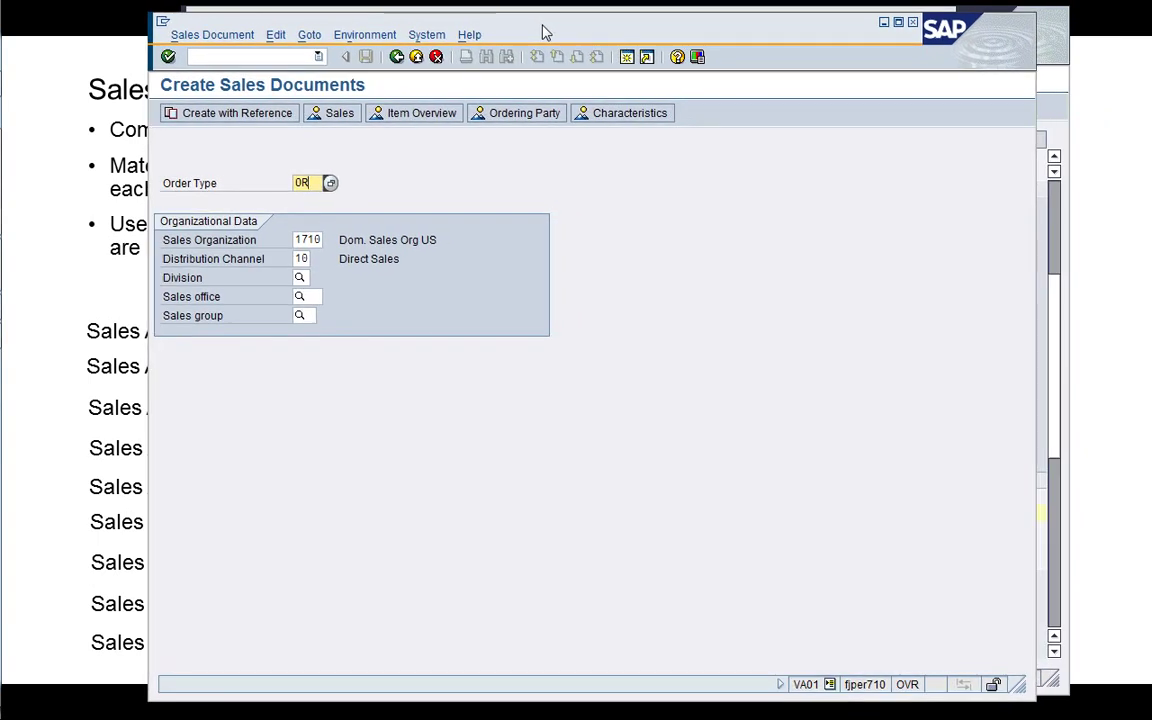
key(Return)
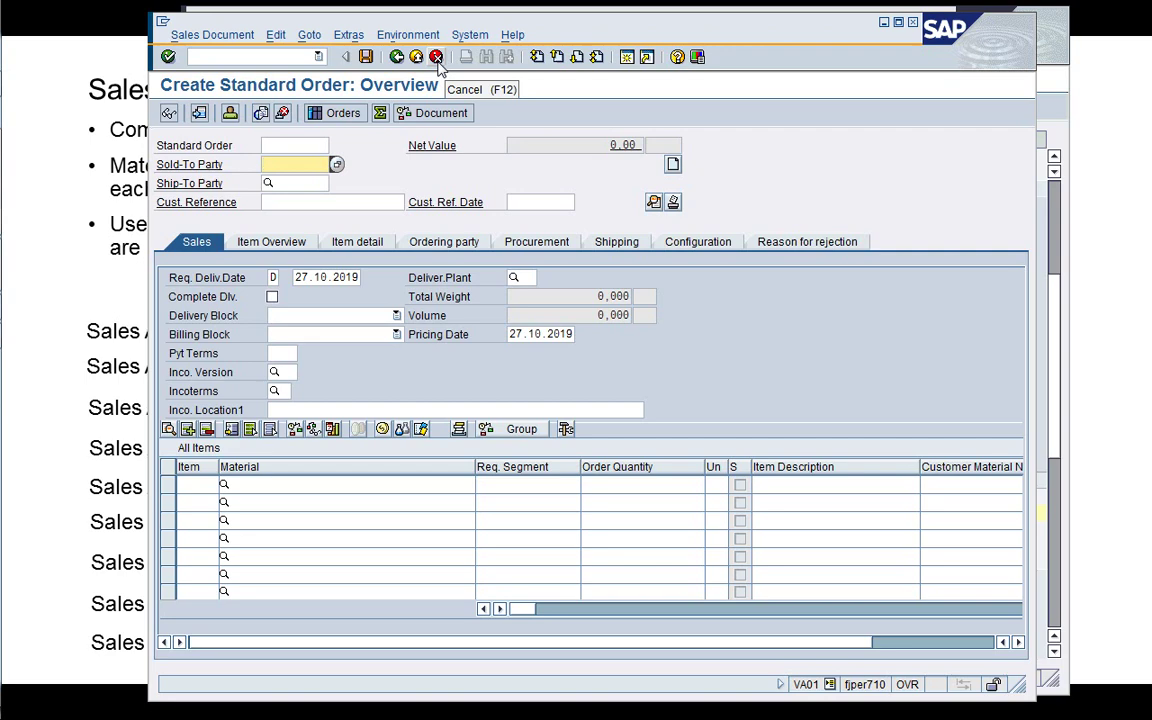
mouse_move(10, 600)
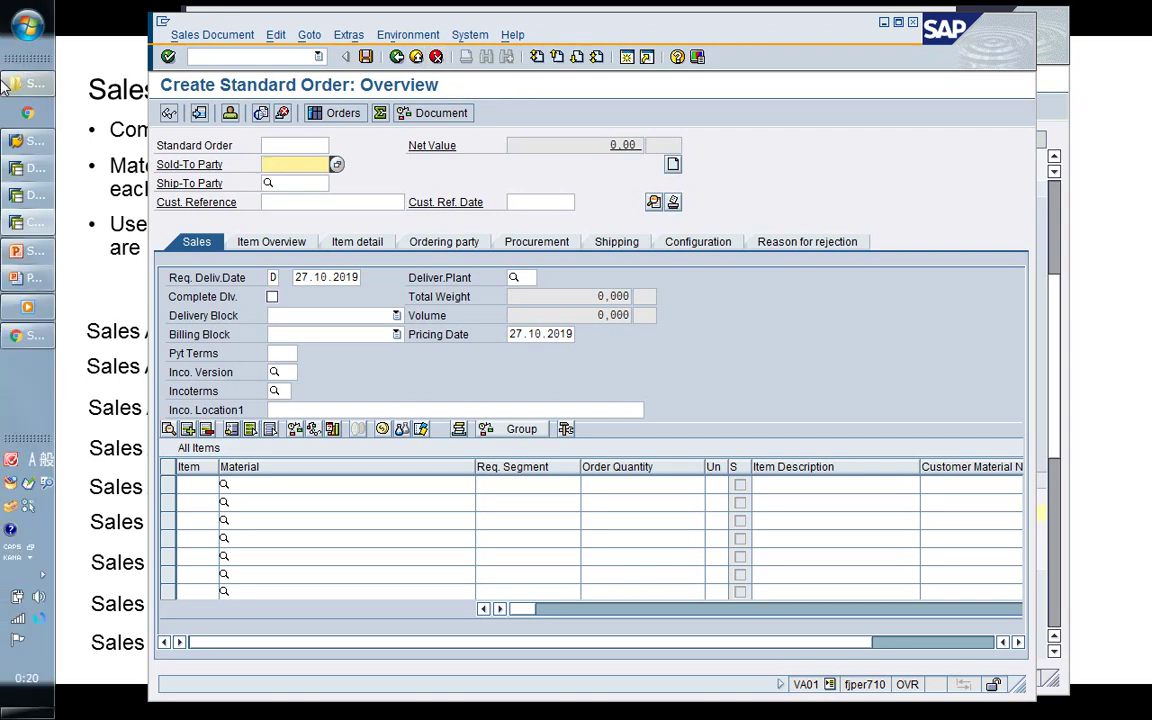
click(42, 575)
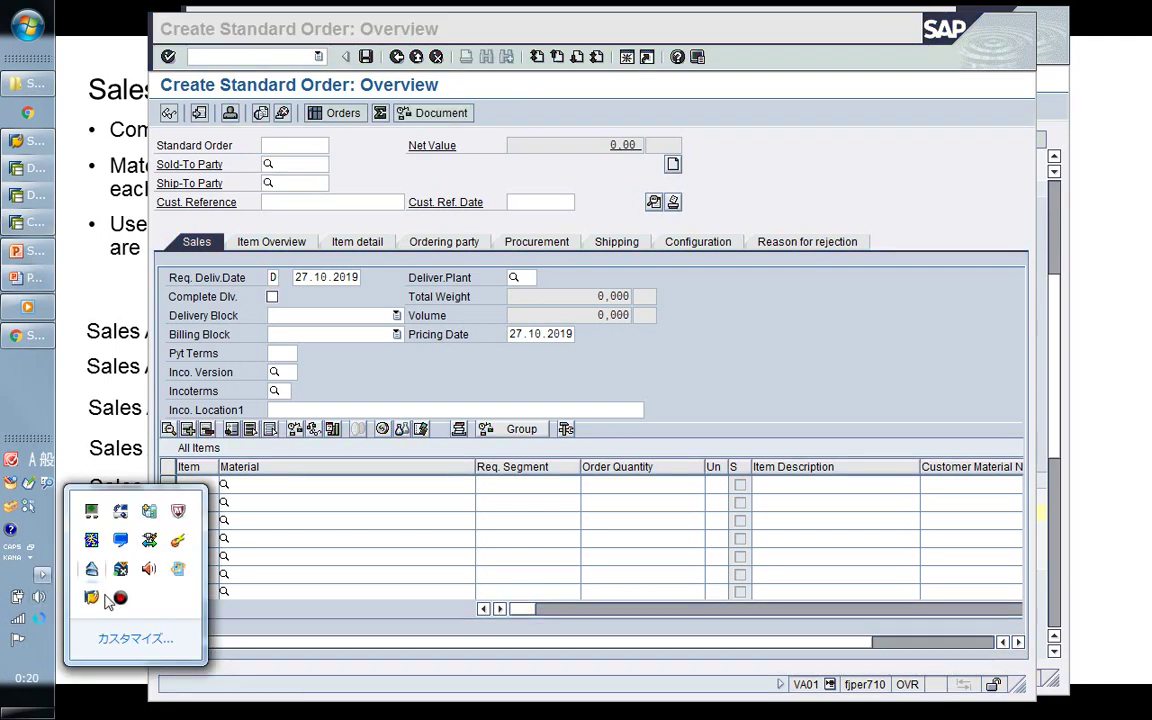
right_click(118, 605)
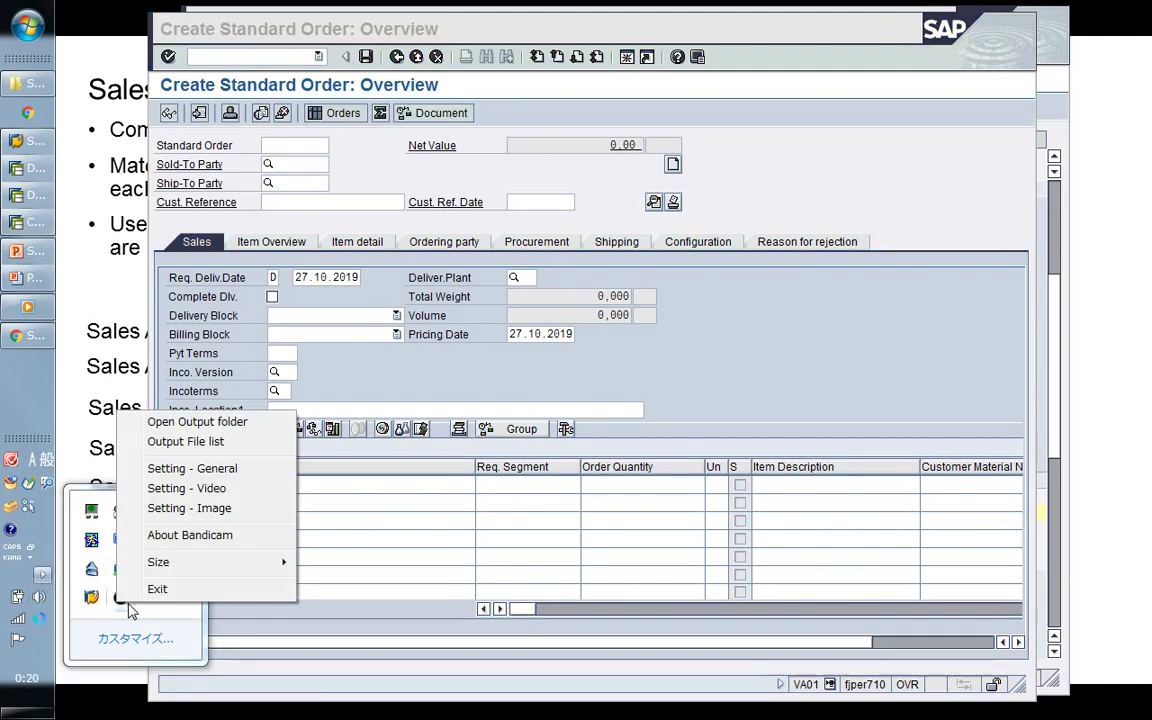
click(42, 413)
click(27, 25)
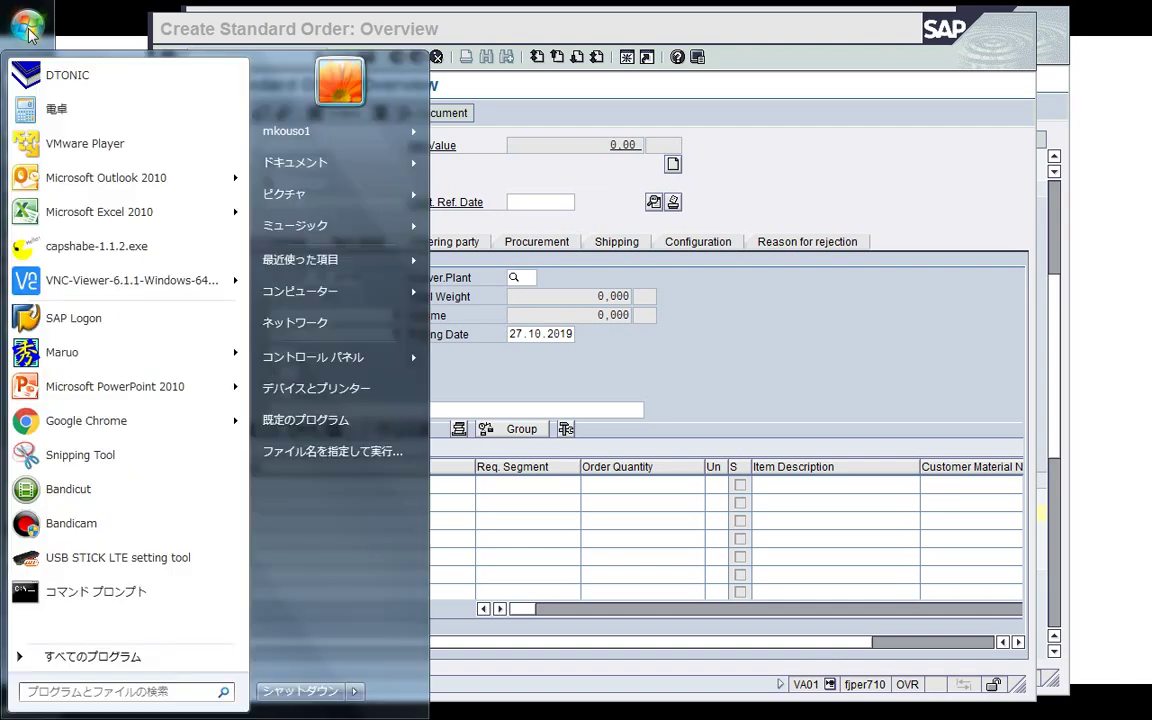
click(27, 25)
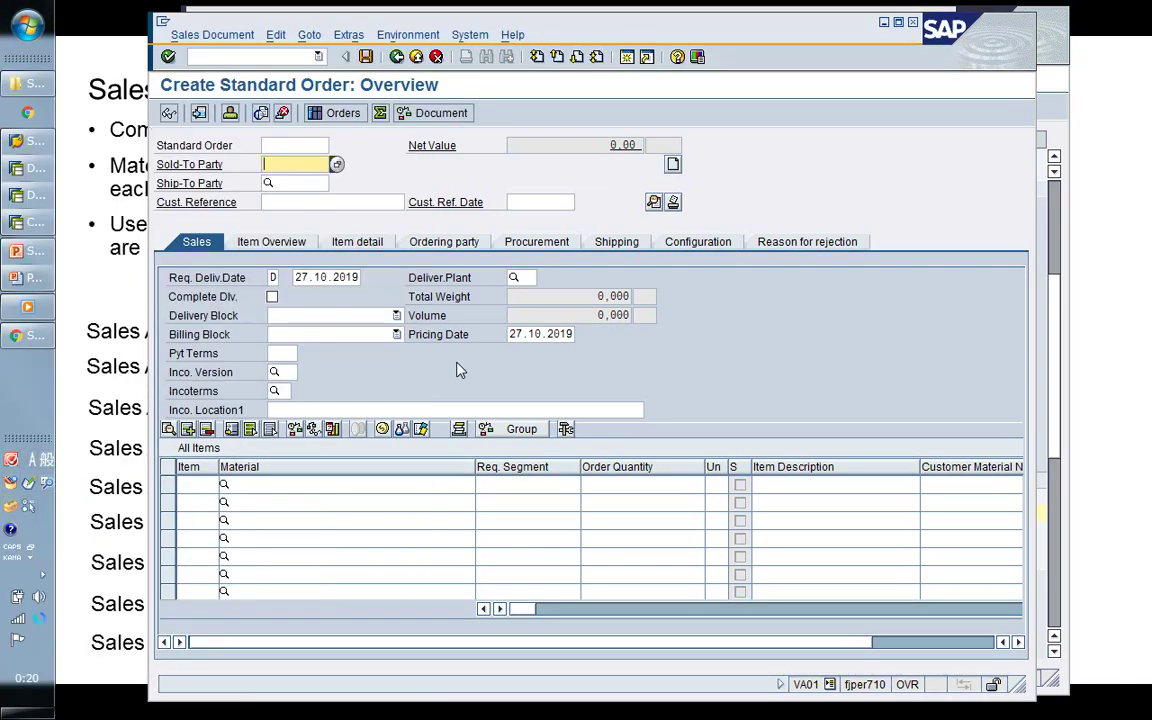
Switch through the open windows to the PowerPoint slide show with the Sales Area slide
key(super+Tab)
key(super+Tab)
key(super+Tab)
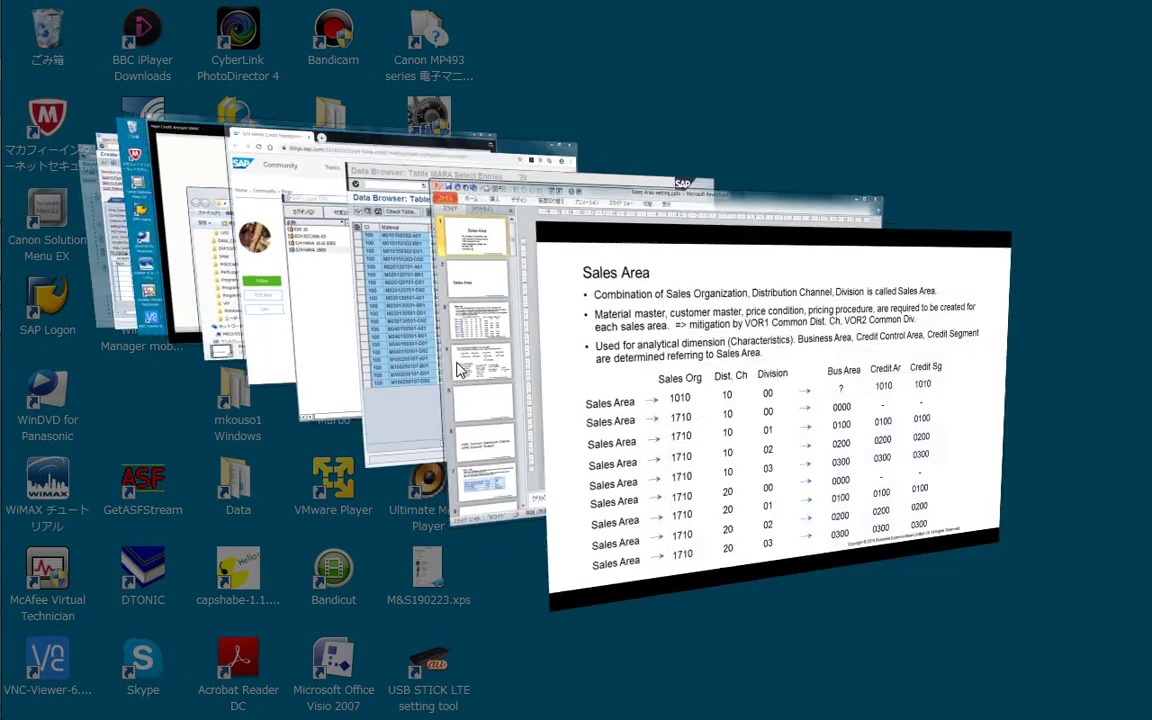
key(super+Tab)
key(super+Tab)
key(super+Tab)
key(super+Tab)
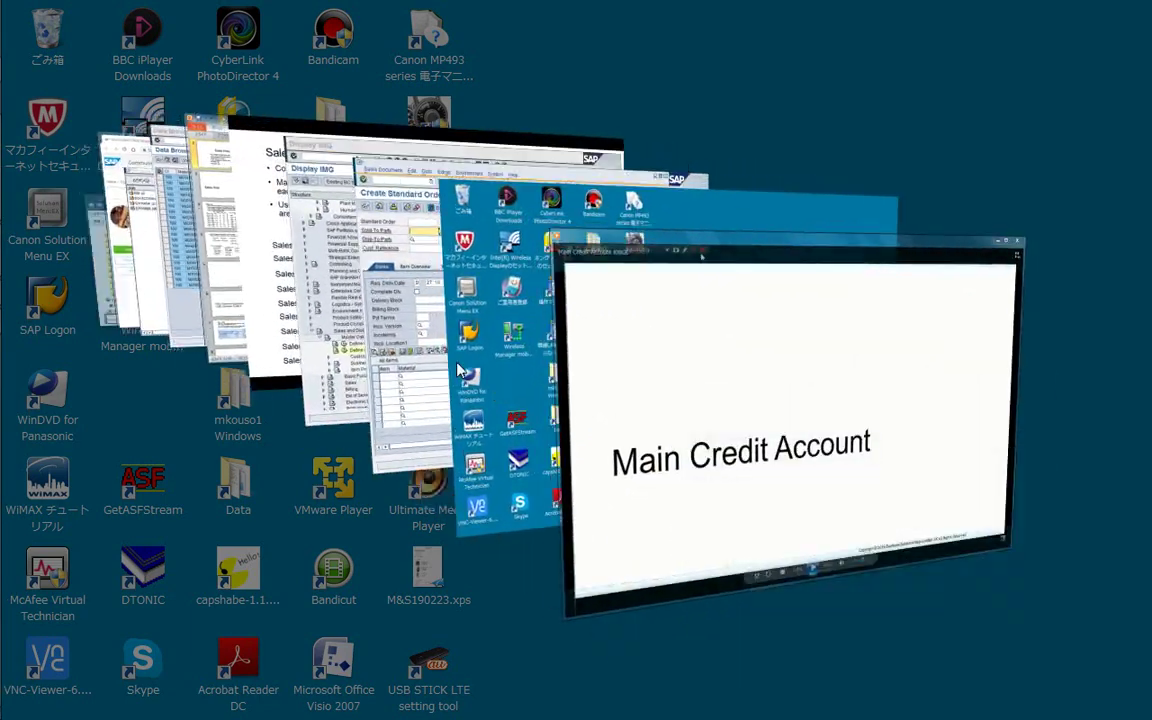
key(super+Tab)
key(super+Tab)
key(super+Tab)
key(super+Tab)
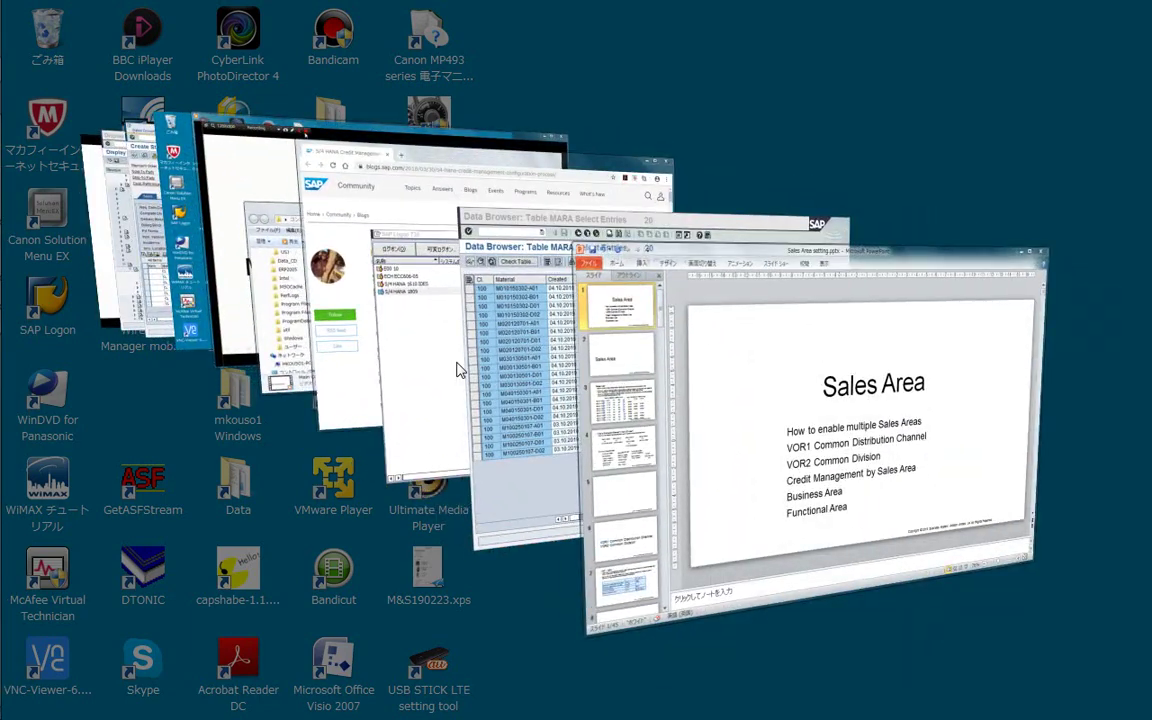
key(super+Tab)
key(super+Tab)
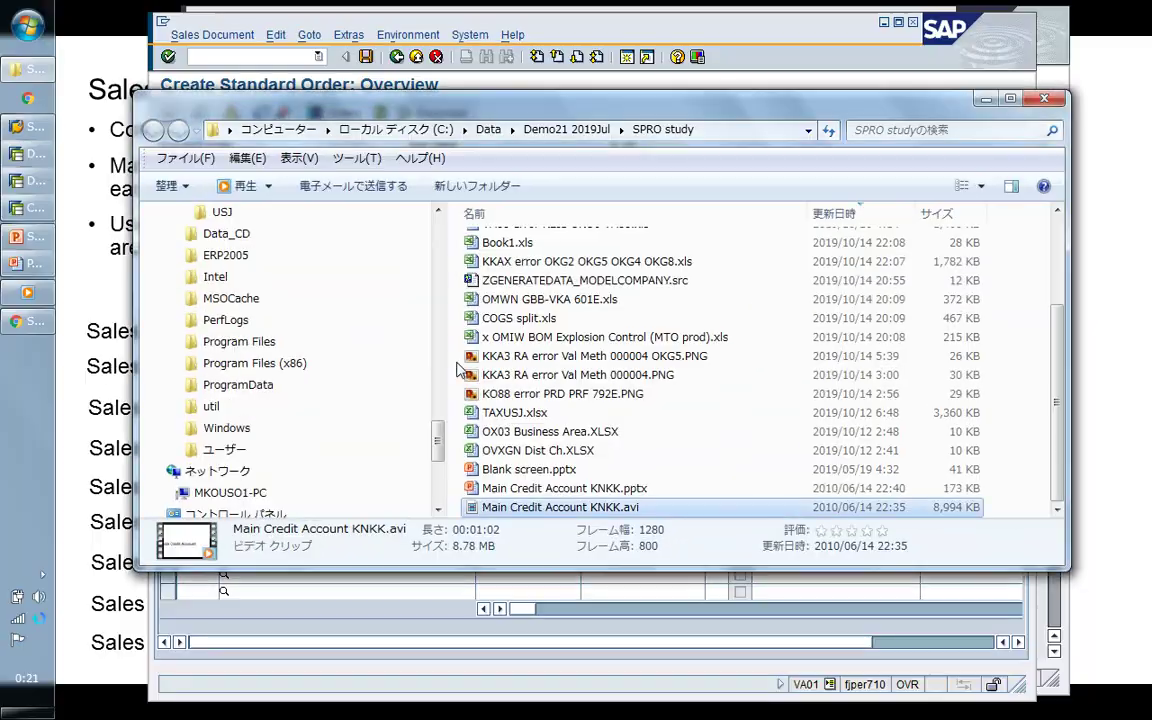
key(super+Tab)
key(super+Tab)
key(super+Tab)
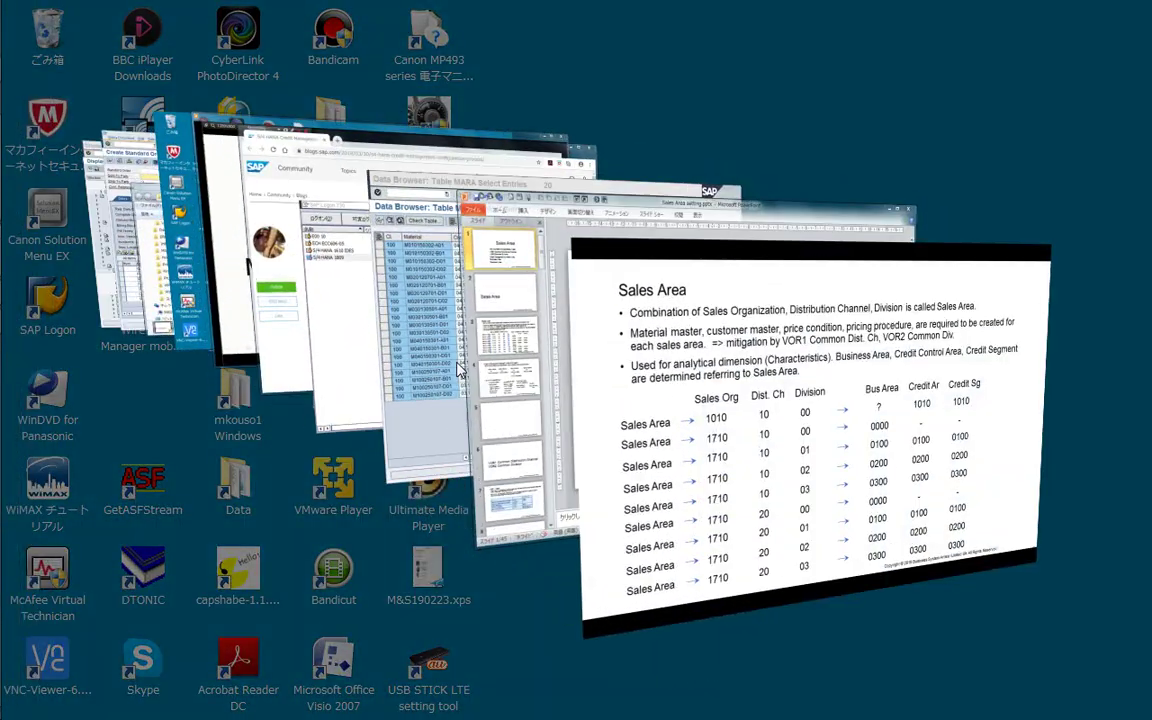
key(Escape)
key(alt+Tab)
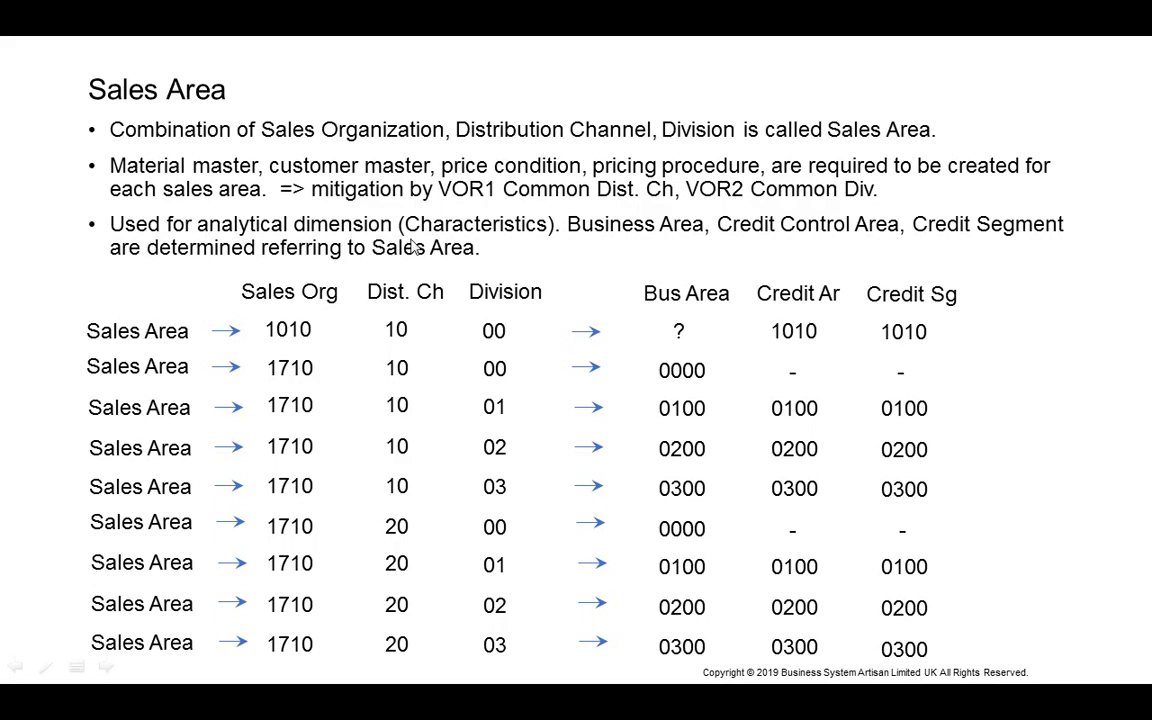
Switch back to the SAP sales order session, leave the standard order overview, and start line item display with the command /nKE24
key(super+Tab)
key(super+Tab)
key(super+Tab)
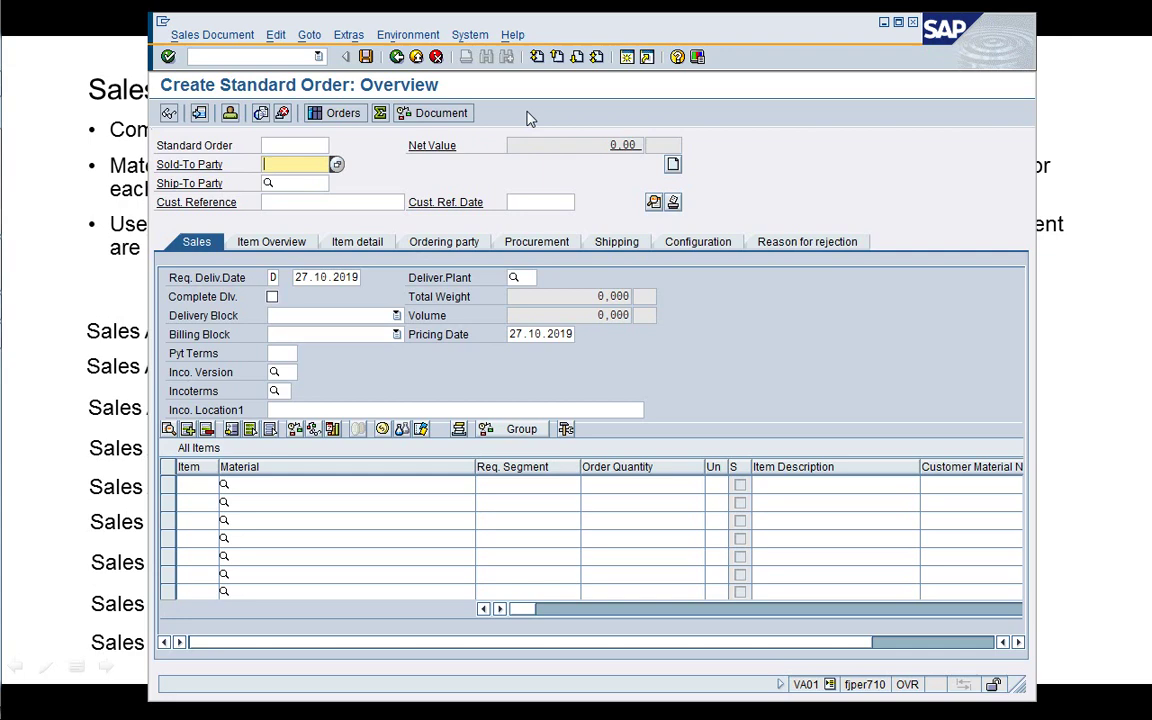
click(415, 58)
click(272, 58)
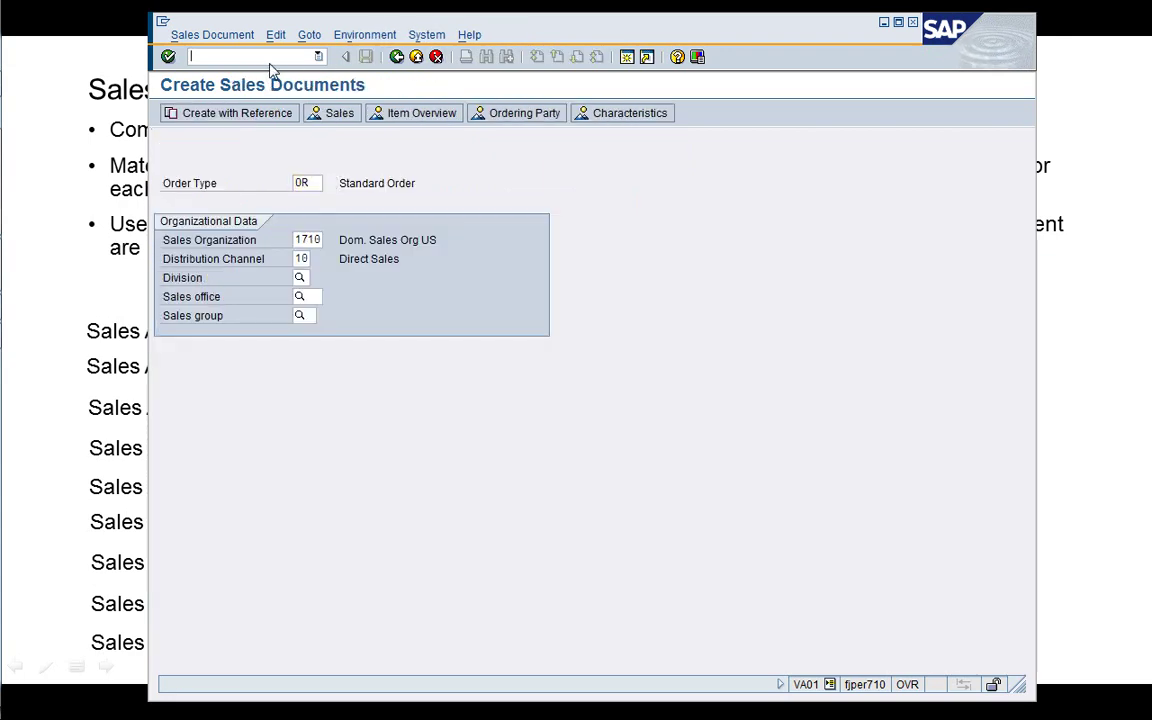
text(/nKE24)
key(Return)
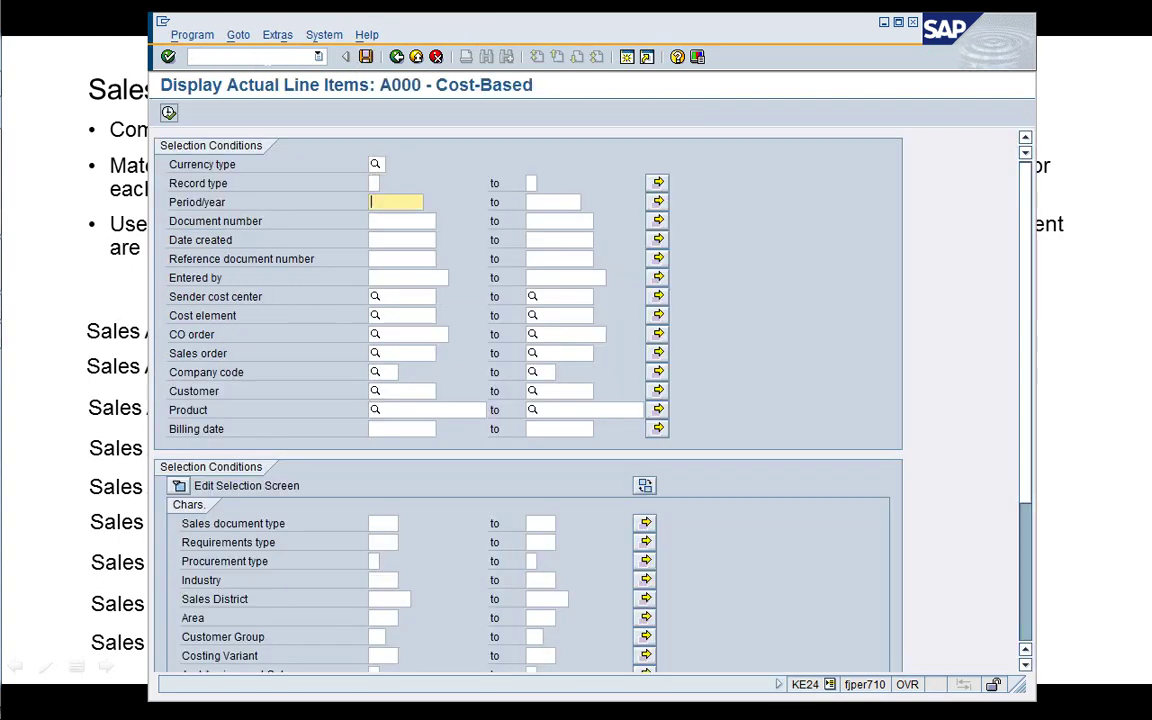
Set the company code selection condition to 1710
key(Down)
key(Down)
key(Down)
key(Down)
key(Down)
key(Down)
key(Down)
key(Down)
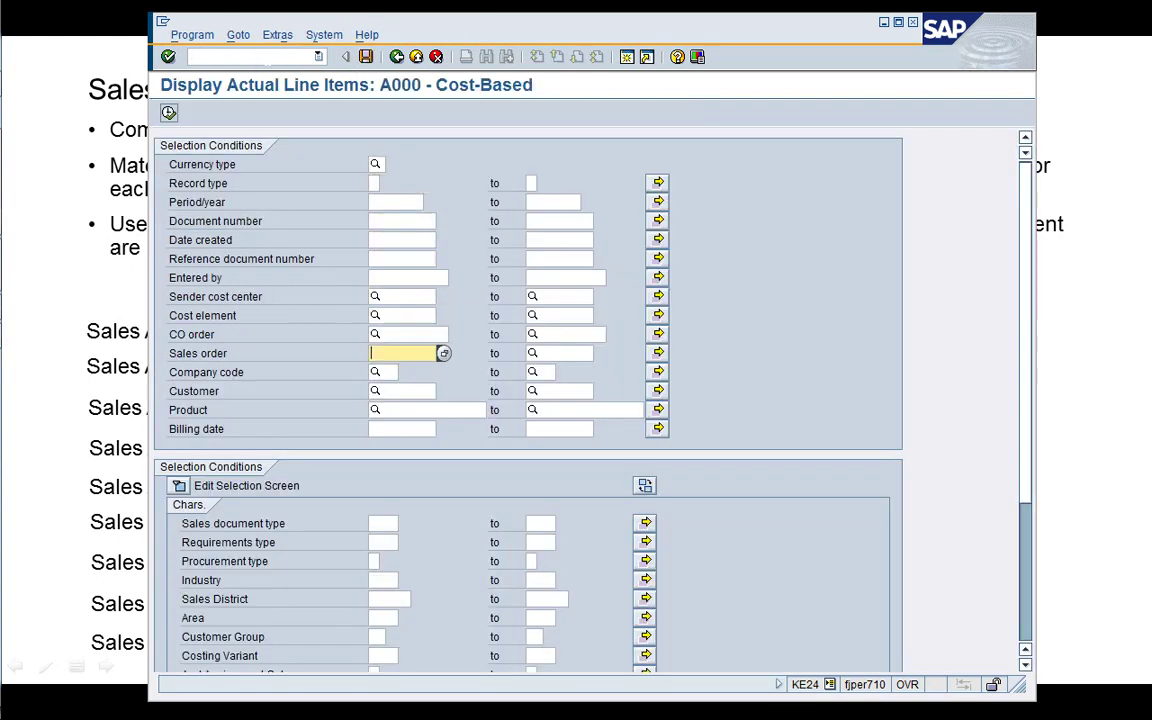
key(Down)
text(1710)
key(Return)
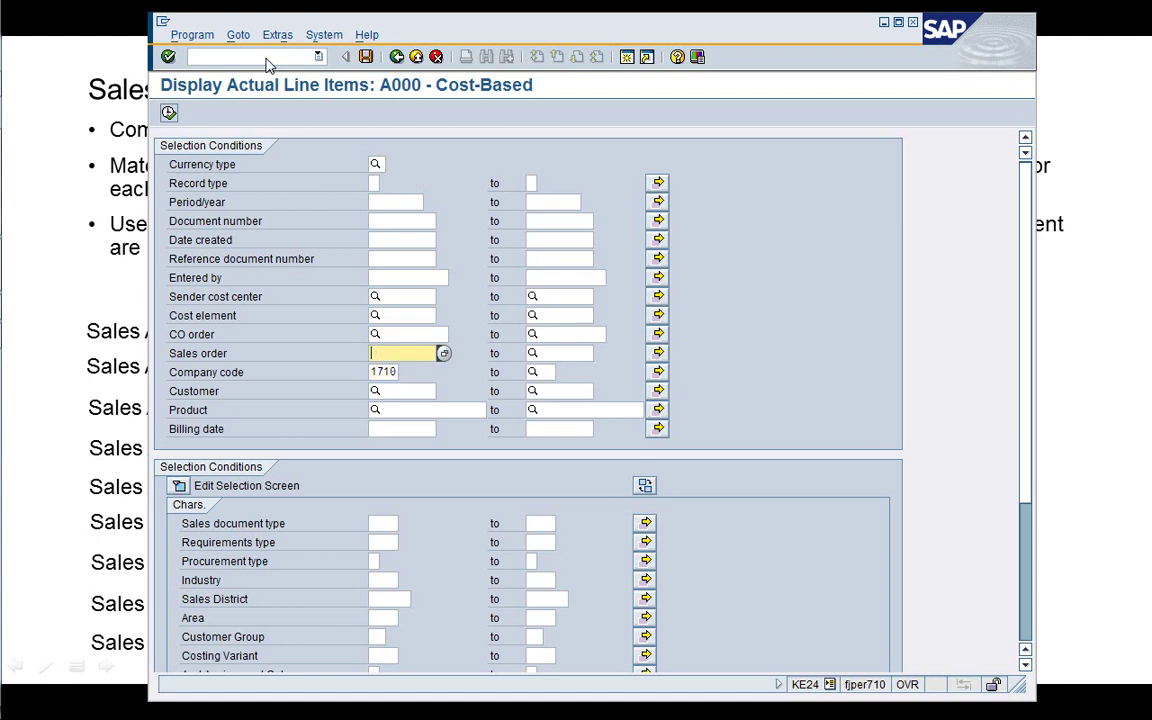
Set the creation date range to 15.10.2019 through 31.12.2999 and run the line item report
key(Up)
key(Up)
key(Up)
key(Up)
key(Up)
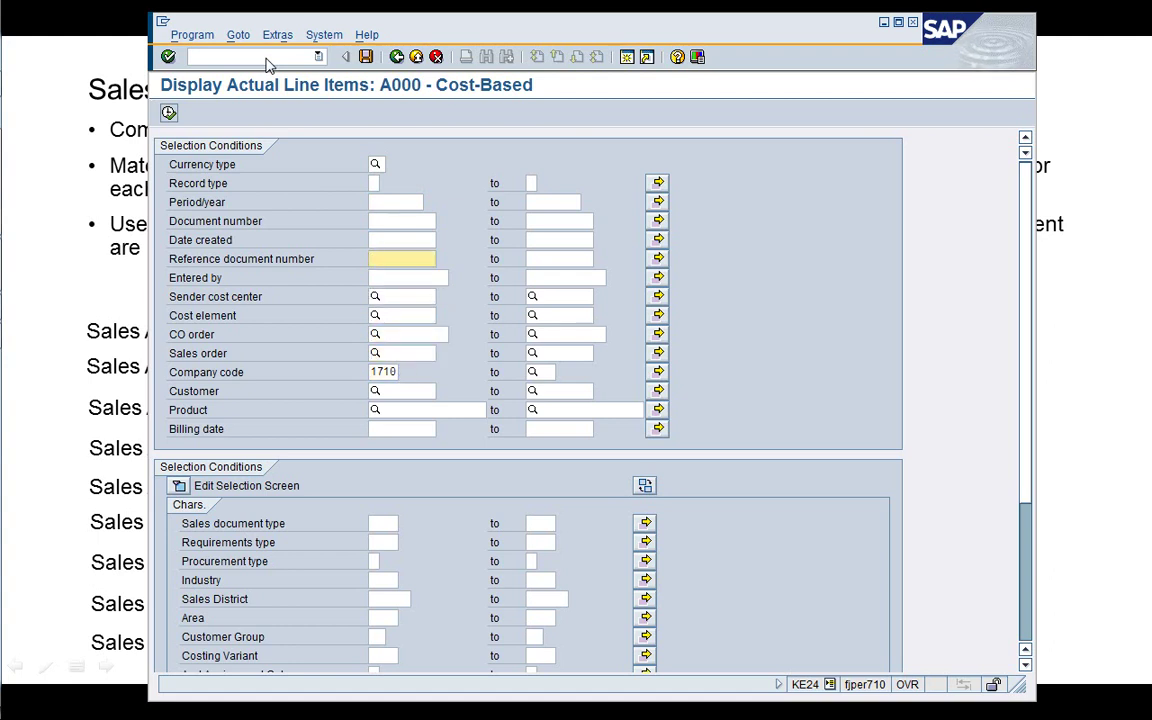
key(Down)
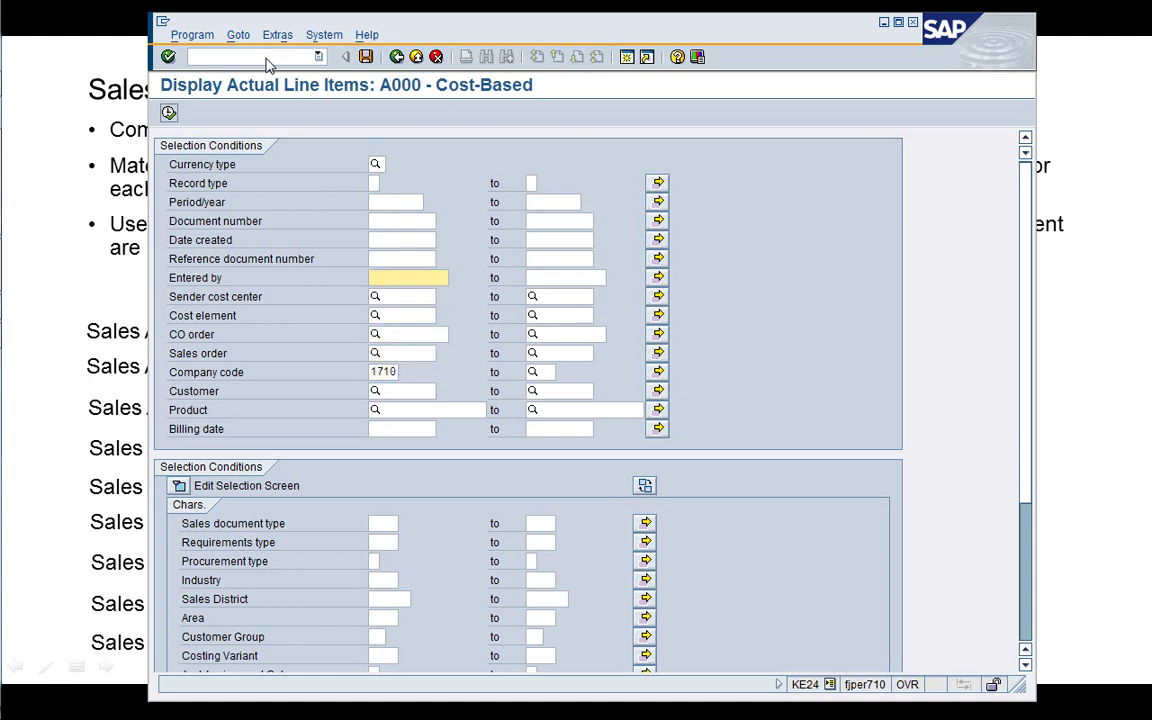
key(Up)
key(Up)
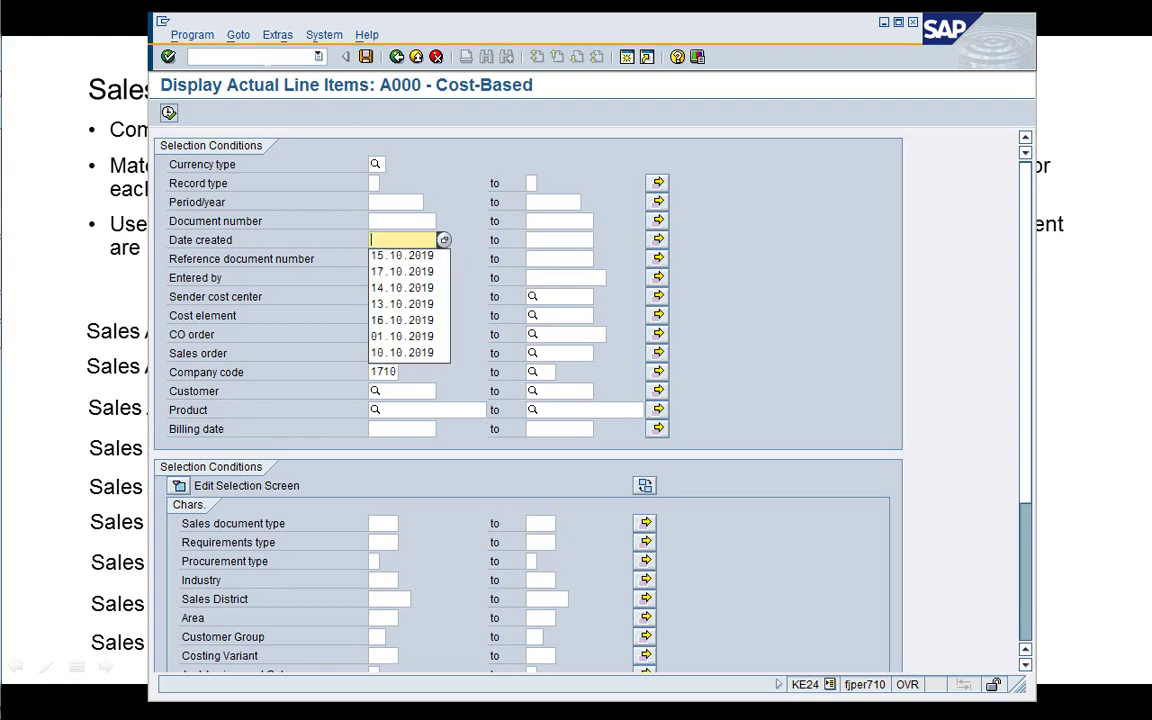
key(Down)
key(Return)
key(Tab)
key(Down)
key(Return)
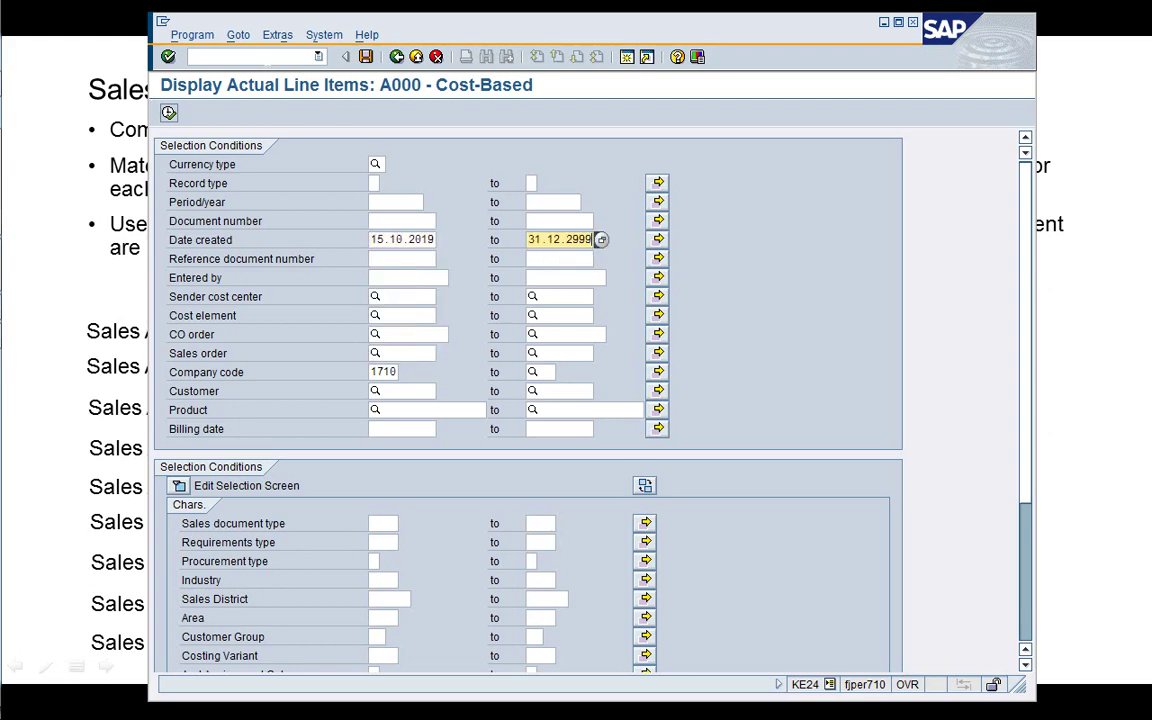
key(F8)
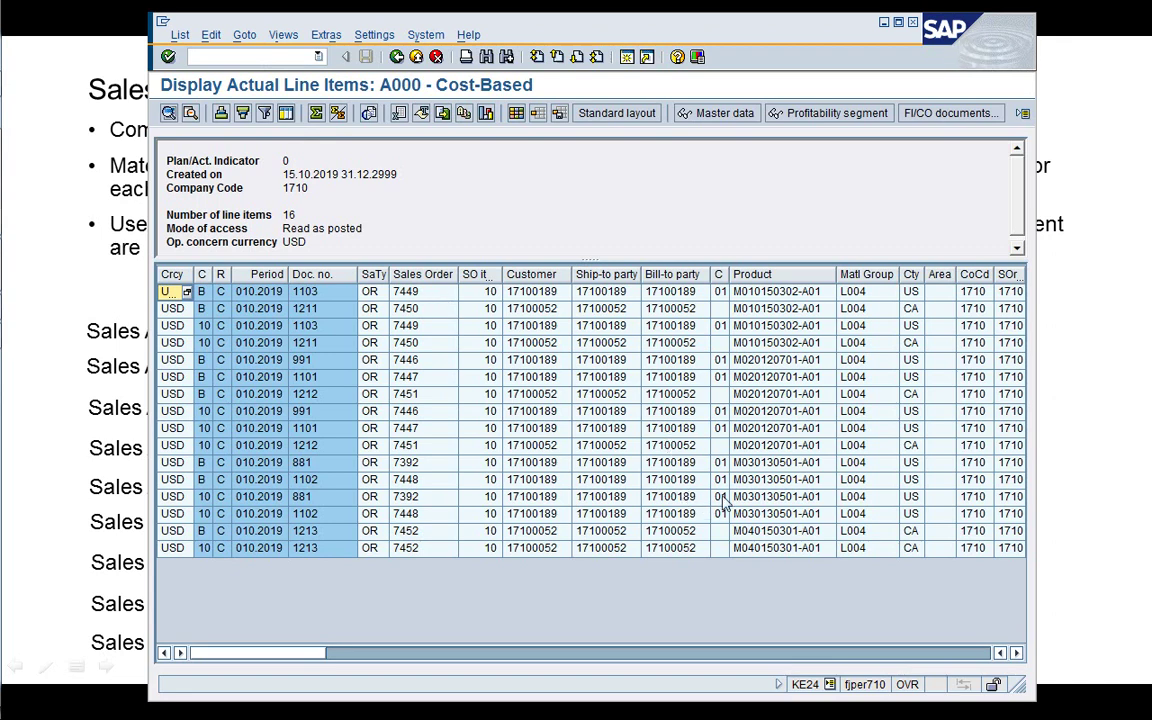
Widen and reposition the session window to show the line item columns through Profit Center
click(940, 548)
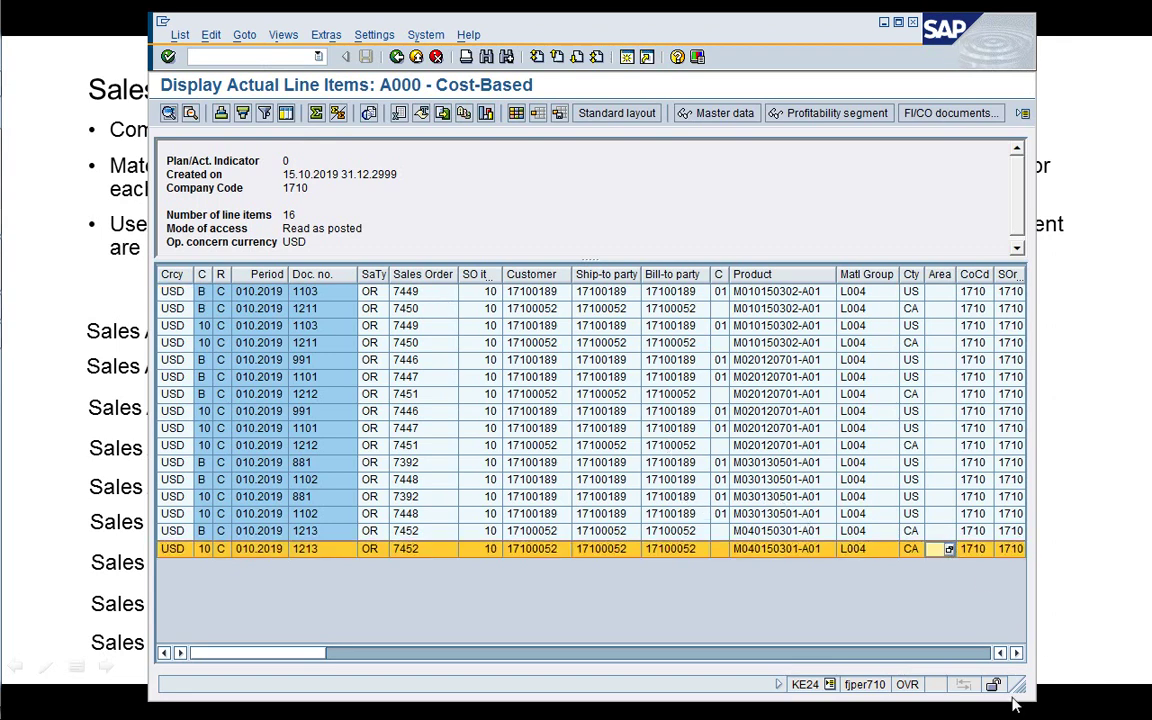
drag(1033, 698, 1088, 689)
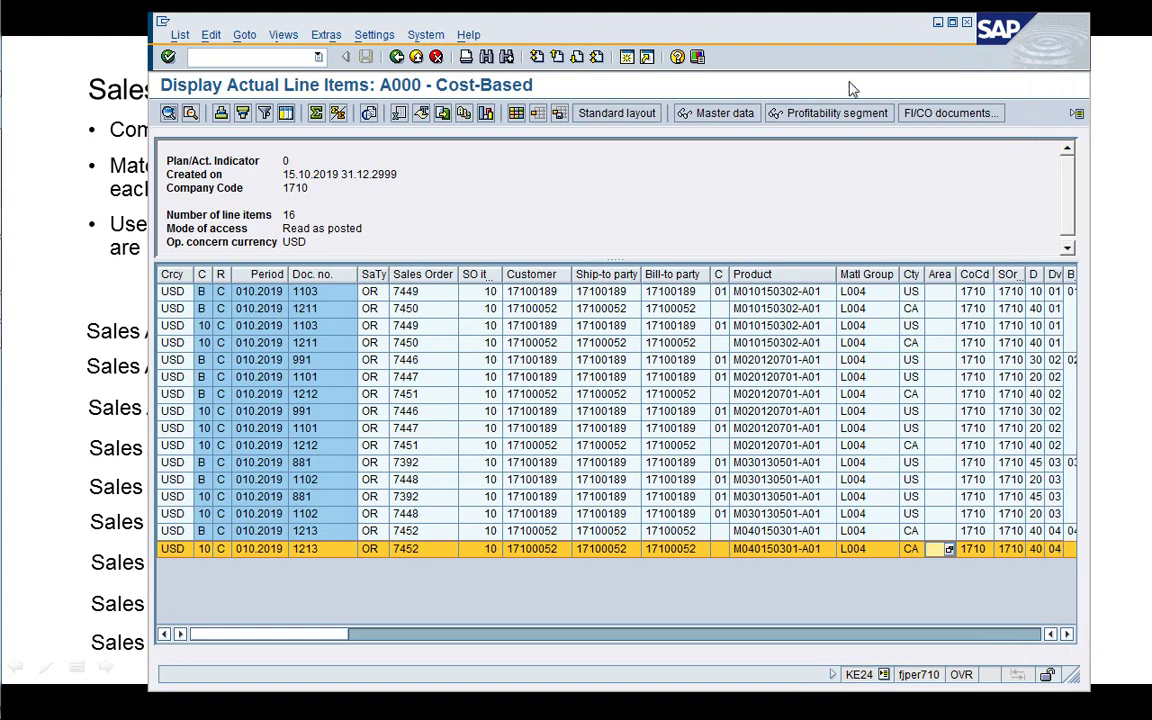
drag(805, 33, 699, 50)
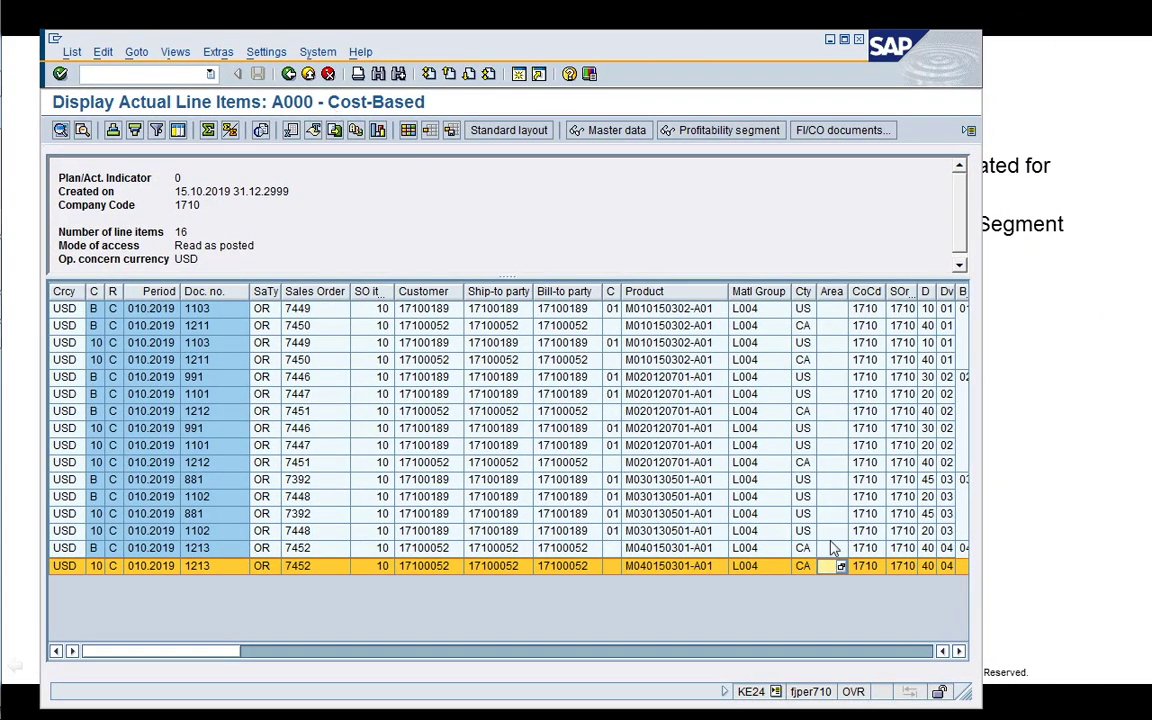
drag(966, 692, 1088, 654)
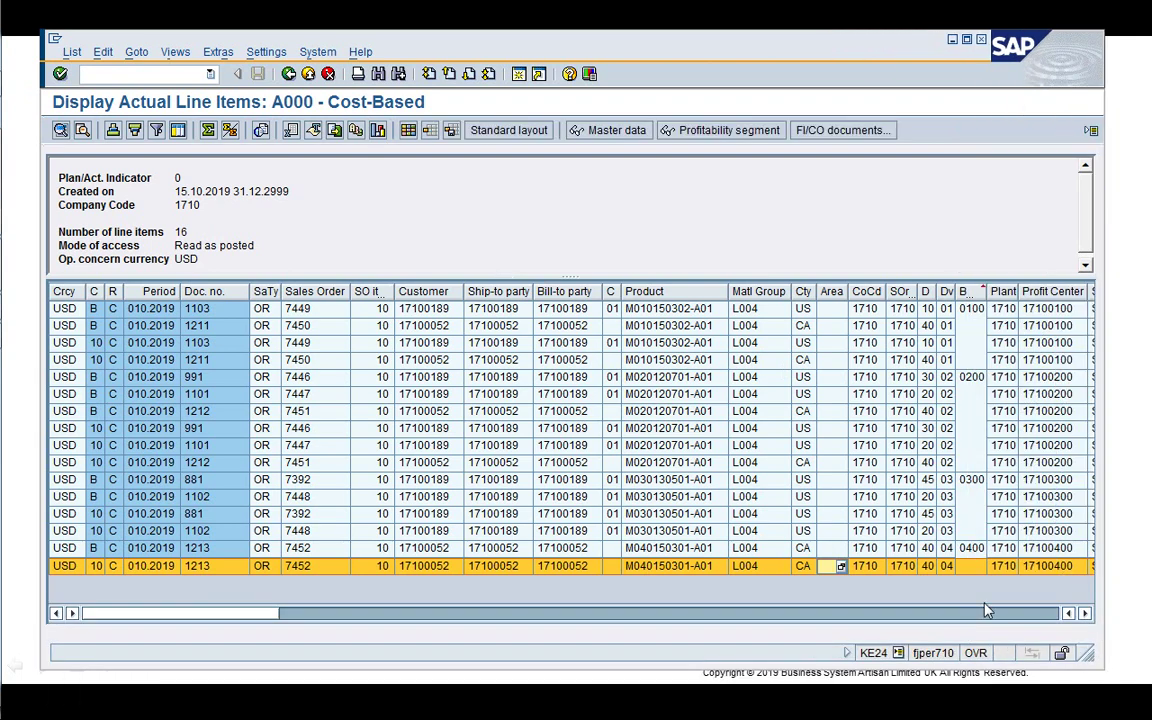
Return to the selection conditions, set the currency type to 10, and rerun the line item report
click(97, 360)
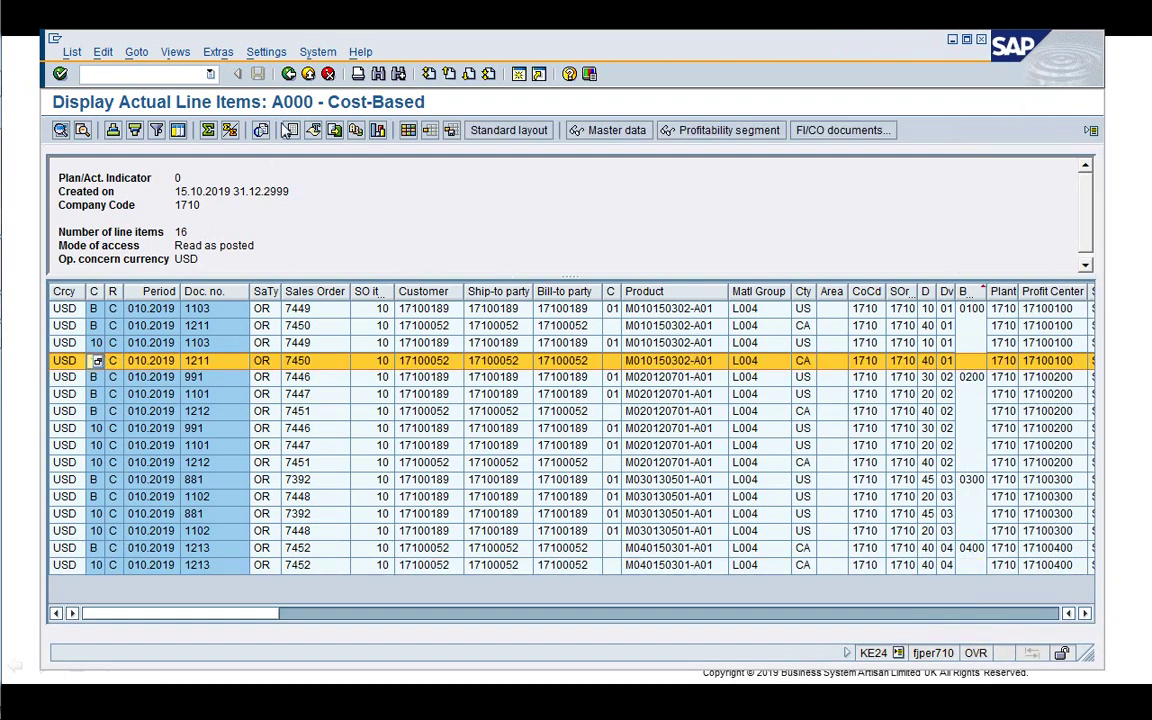
click(288, 75)
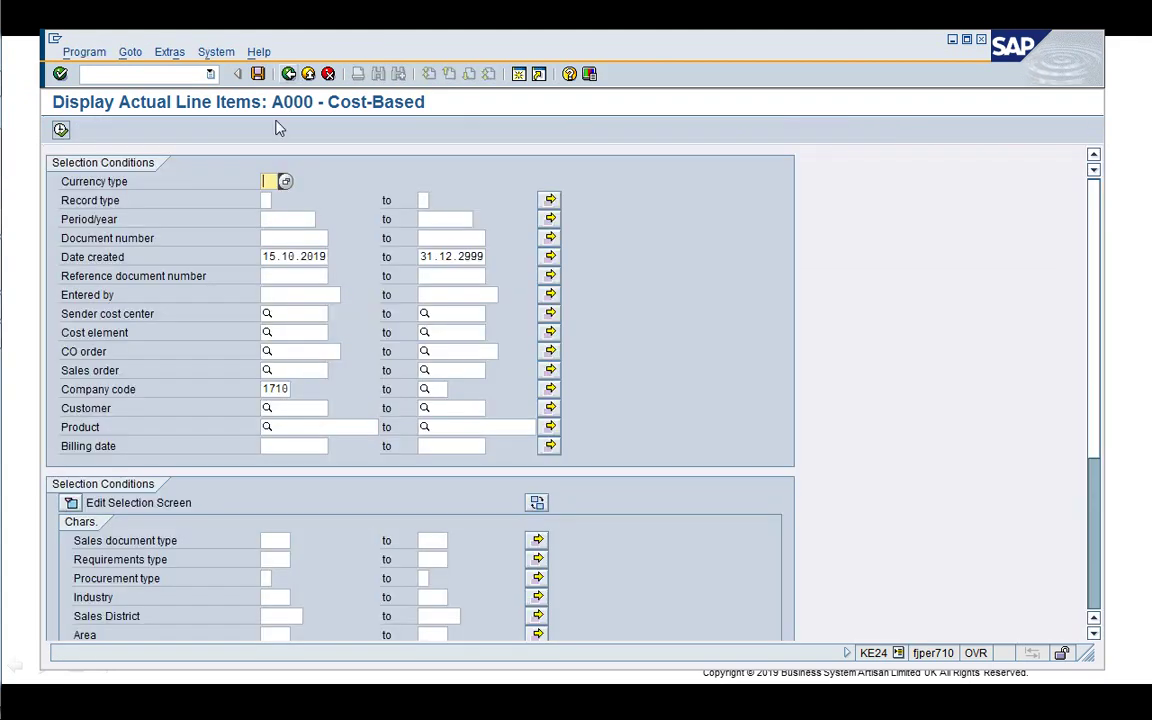
text(10)
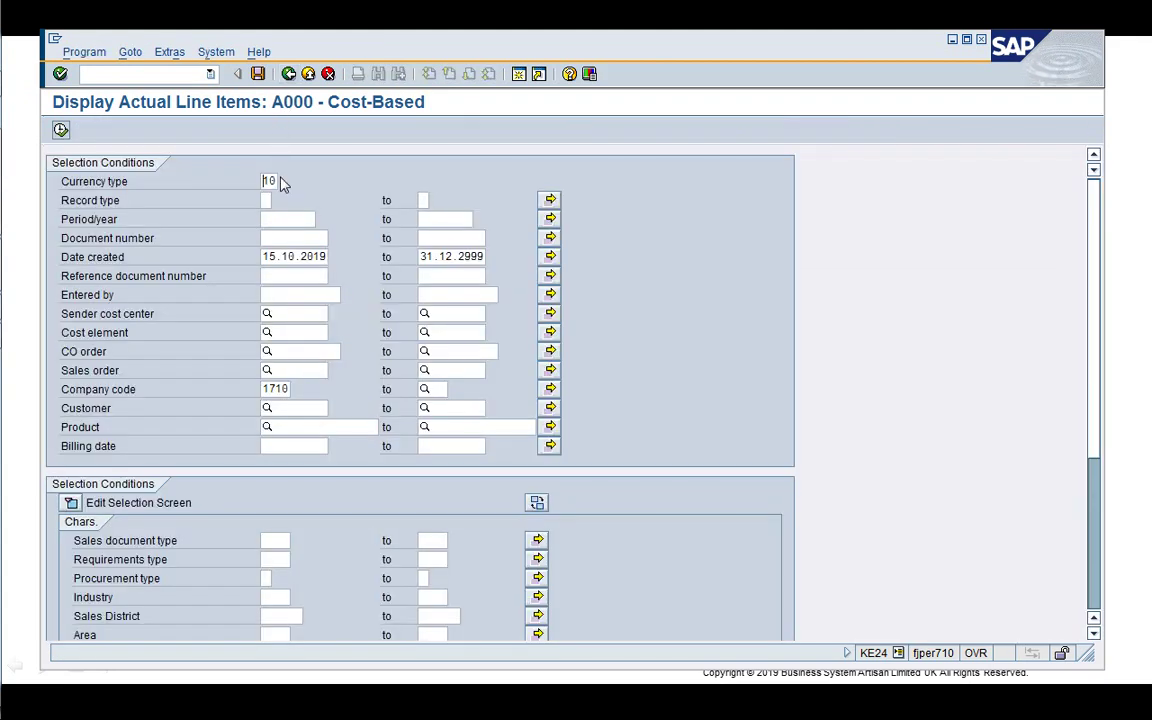
key(Return)
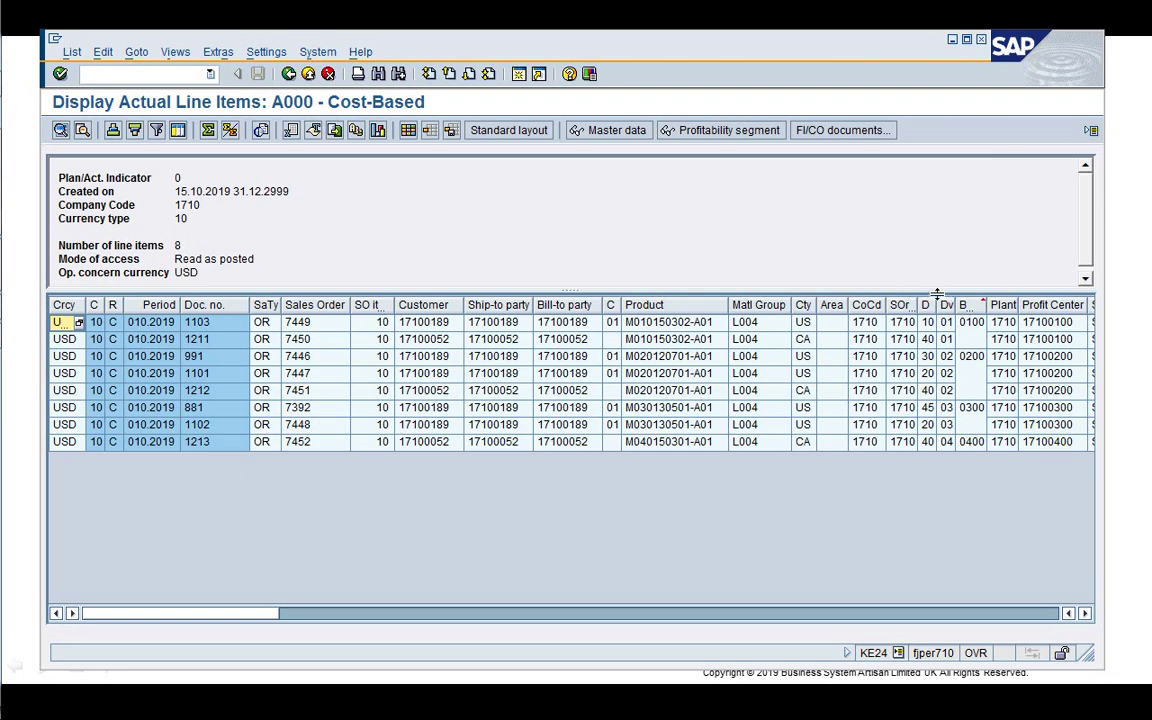
Widen the distribution channel and division columns, dismiss the notification, and examine the distribution channels across the line items
drag(937, 304, 972, 304)
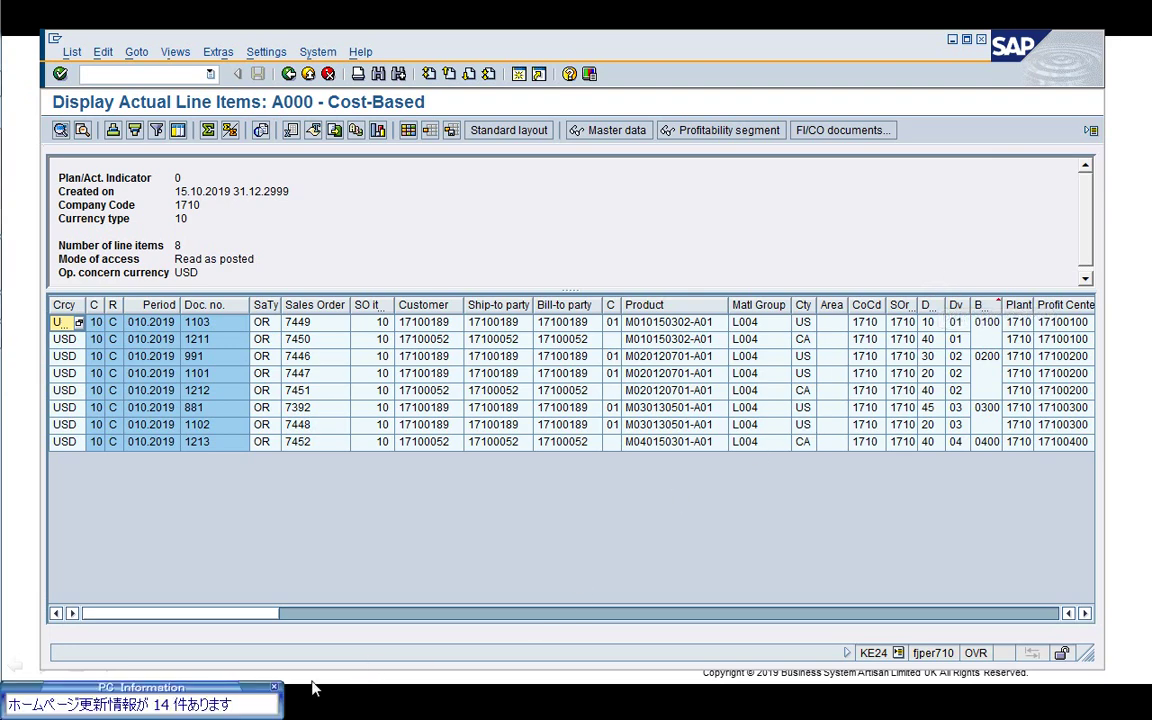
click(274, 687)
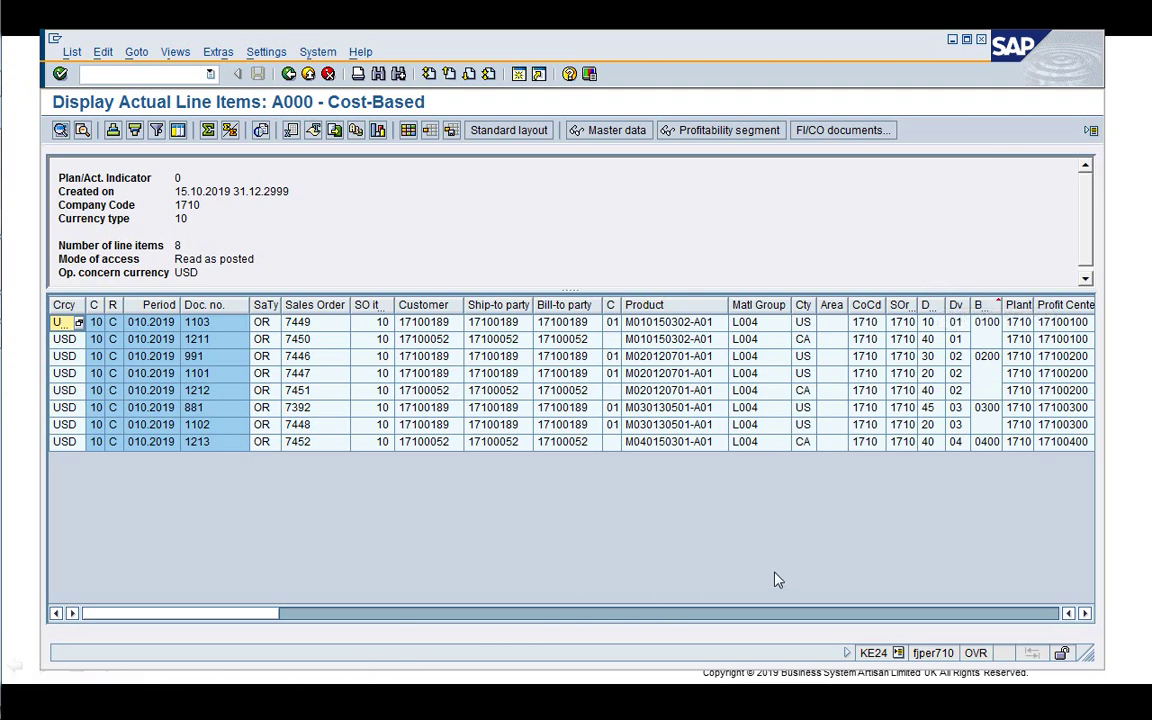
click(928, 340)
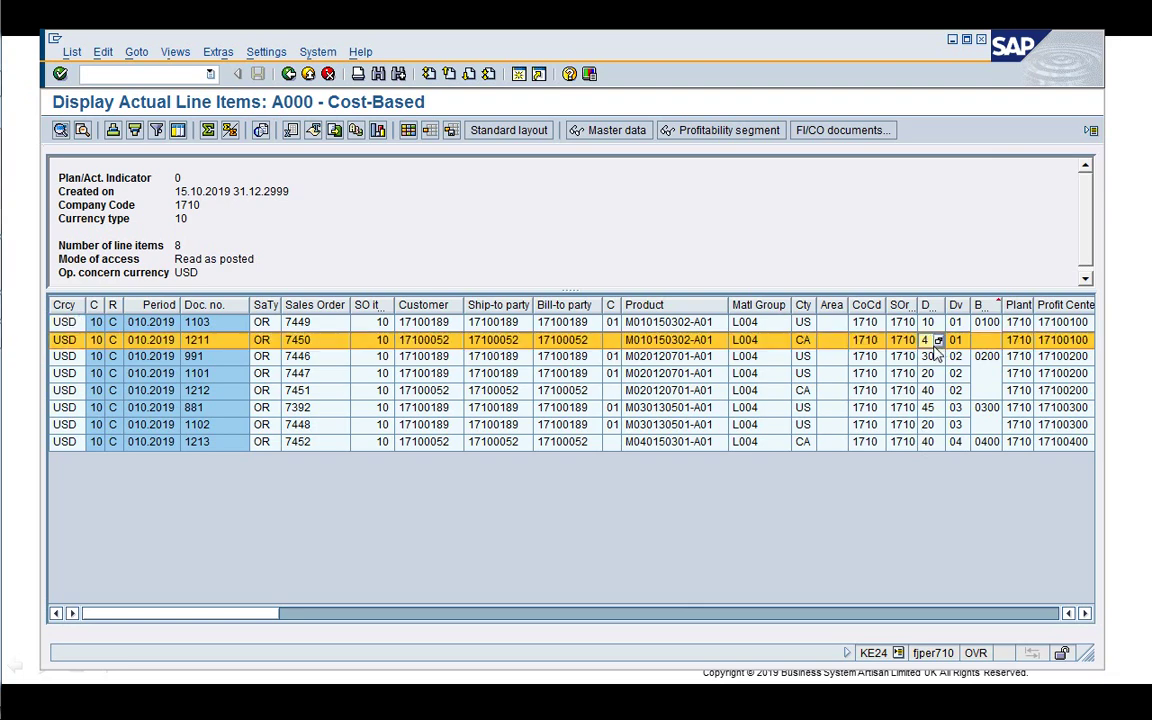
click(928, 373)
click(928, 340)
click(930, 375)
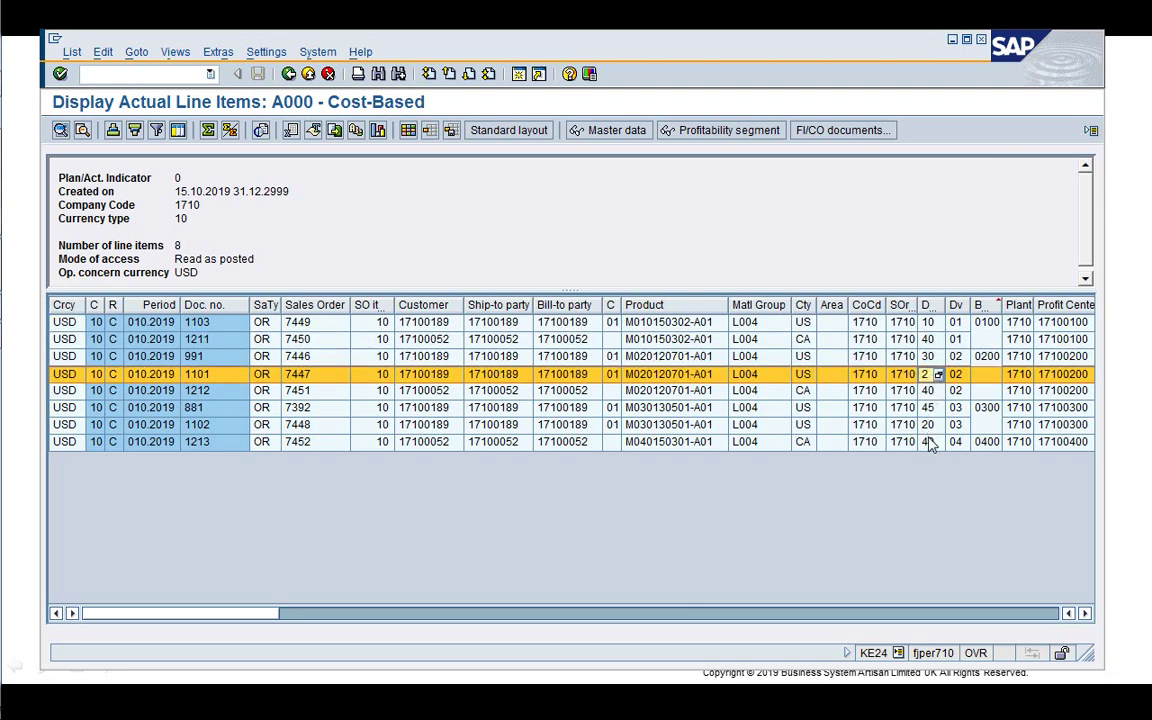
click(930, 443)
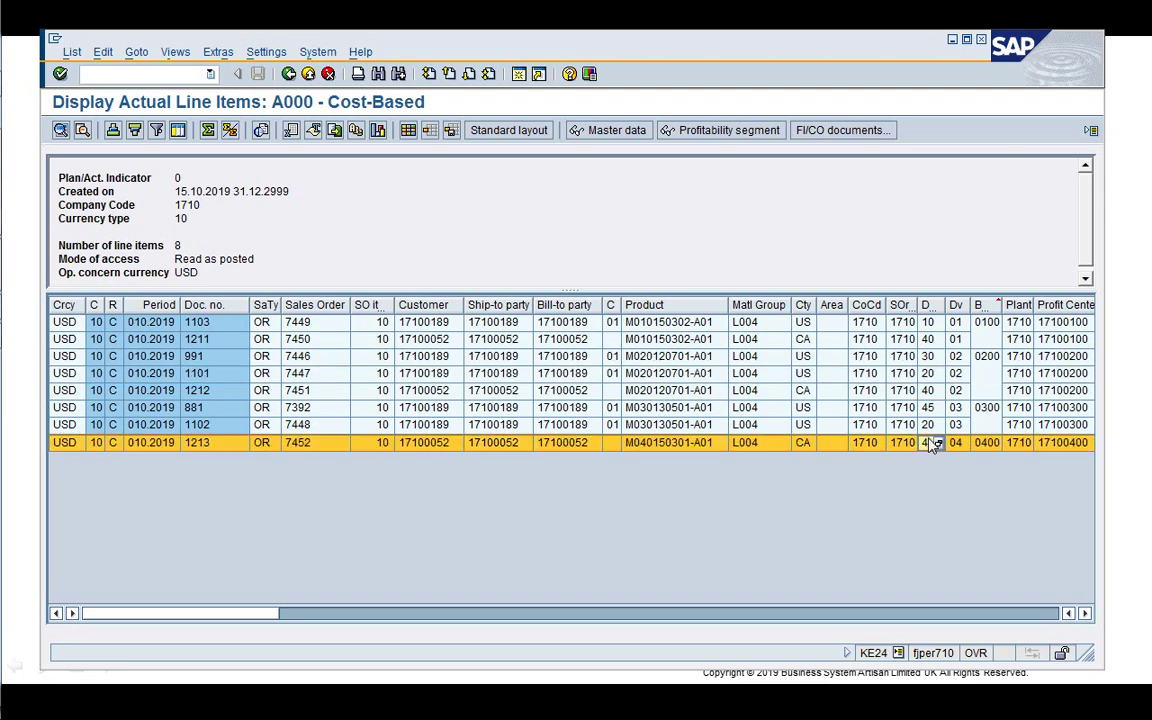
click(930, 491)
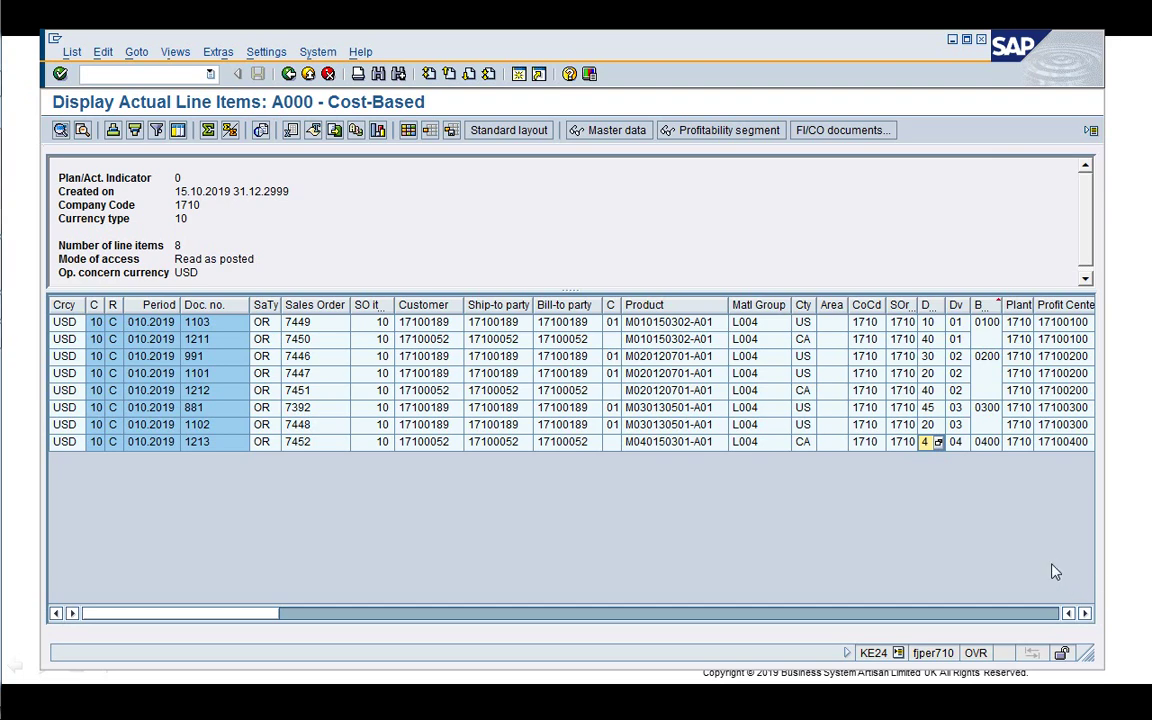
click(937, 390)
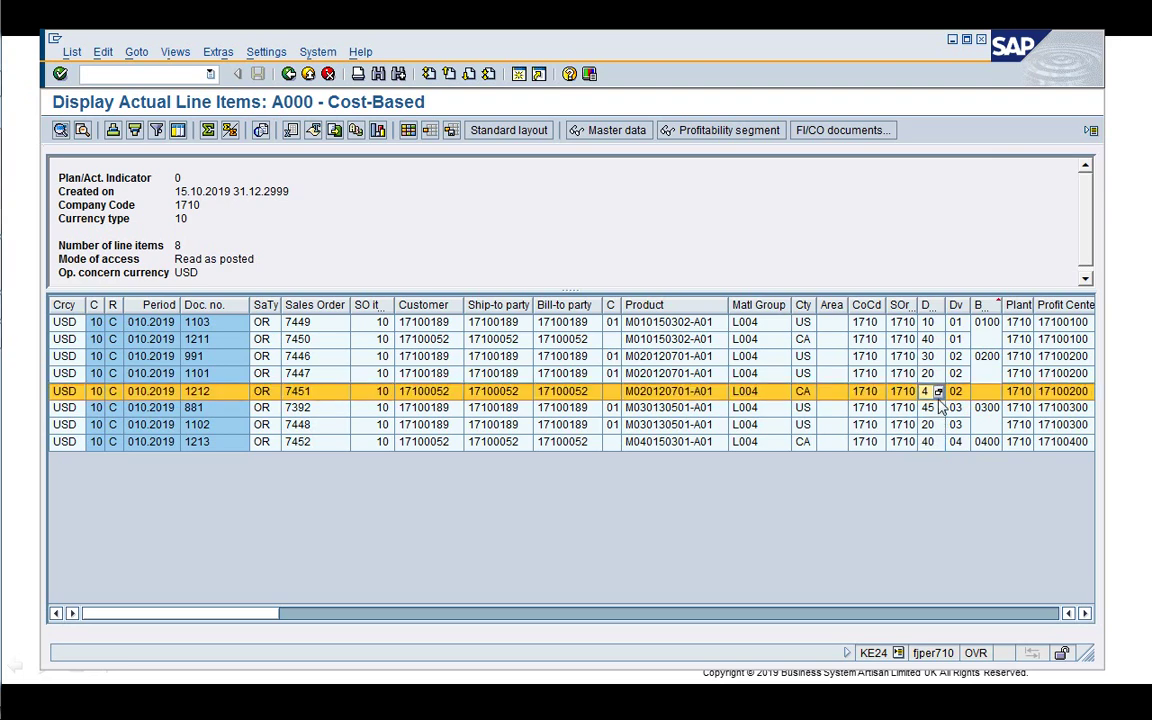
click(935, 424)
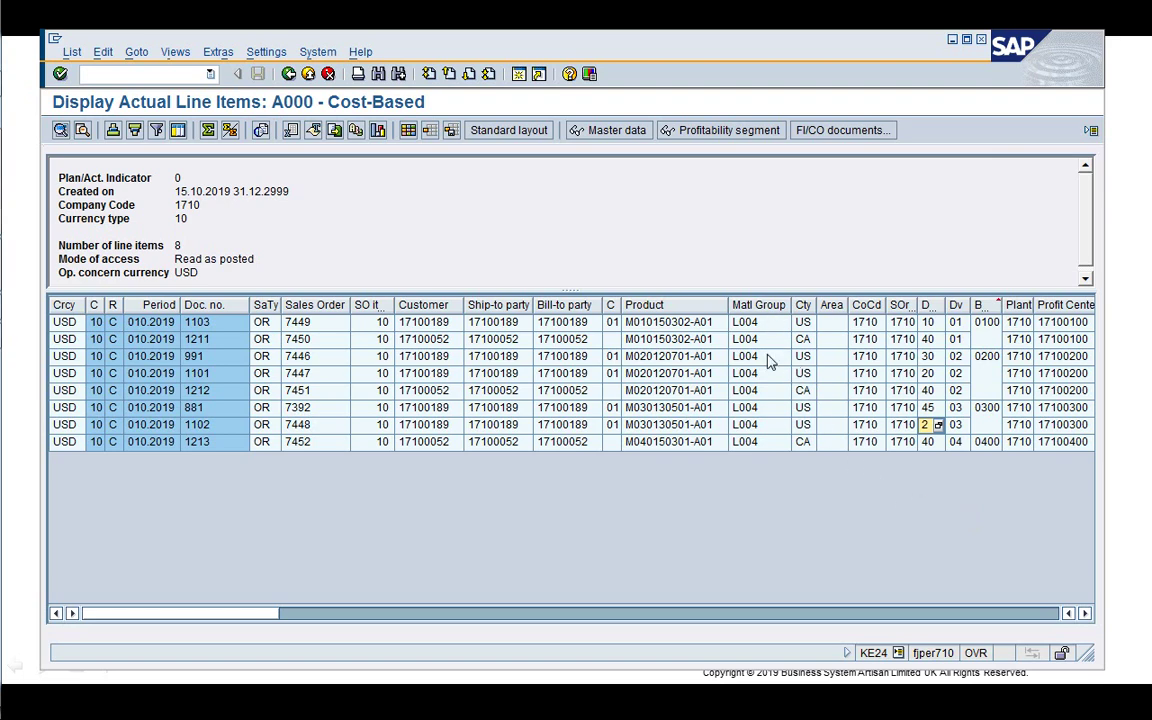
Examine material groups L002, L003 and L004 in the possible entries for sales order 7451, and close the list with L004 Finished Goods chosen
click(767, 389)
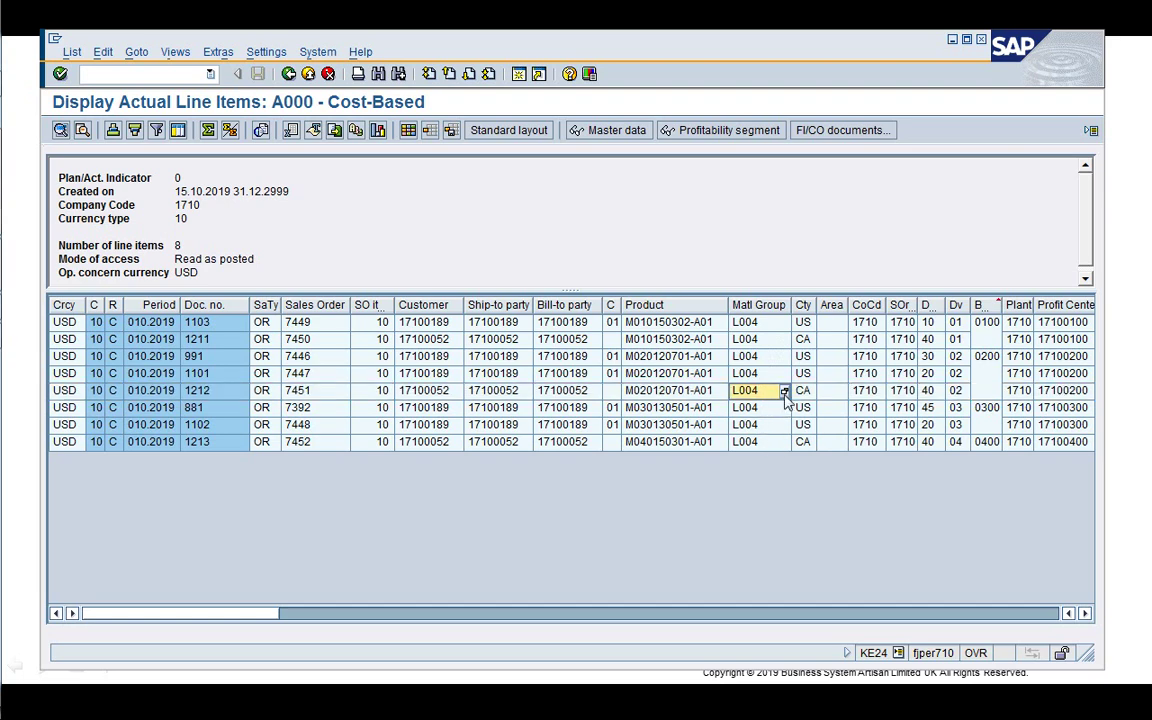
click(785, 391)
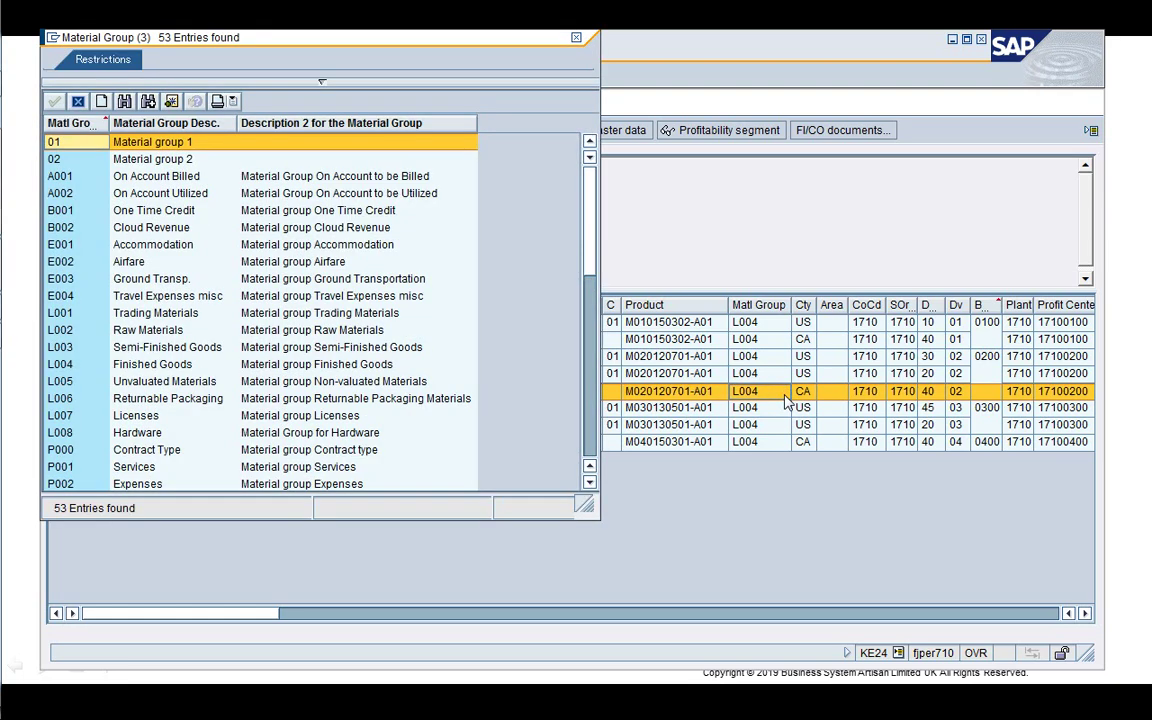
click(268, 364)
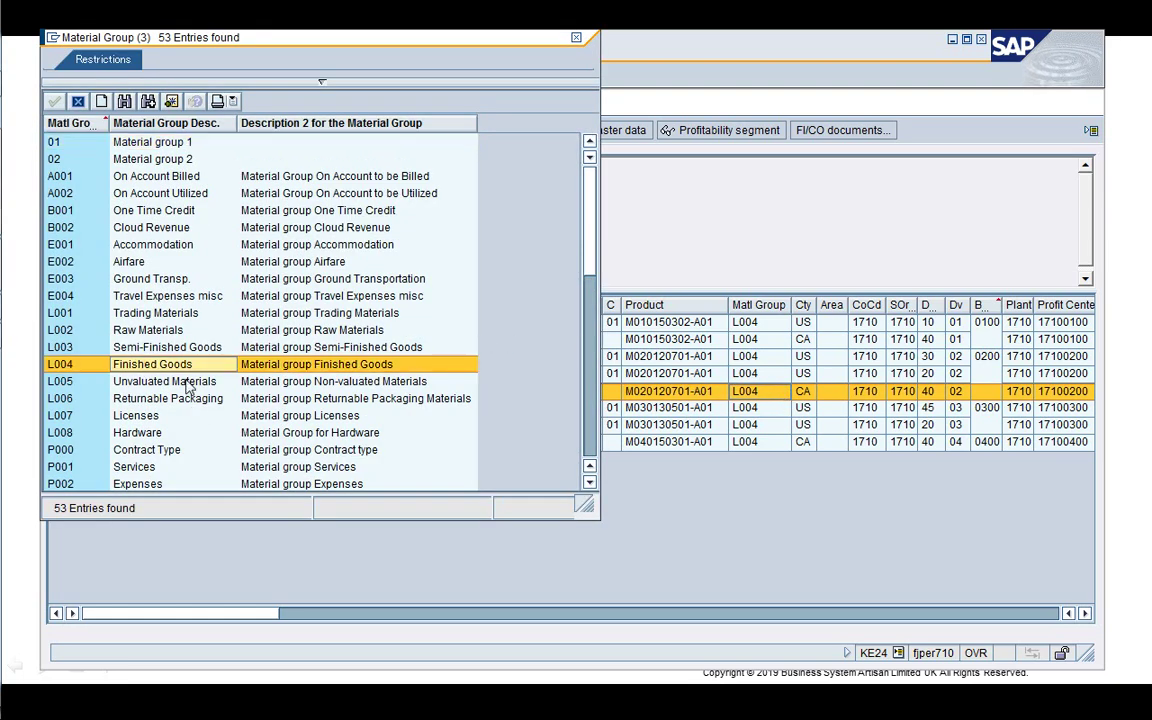
click(172, 333)
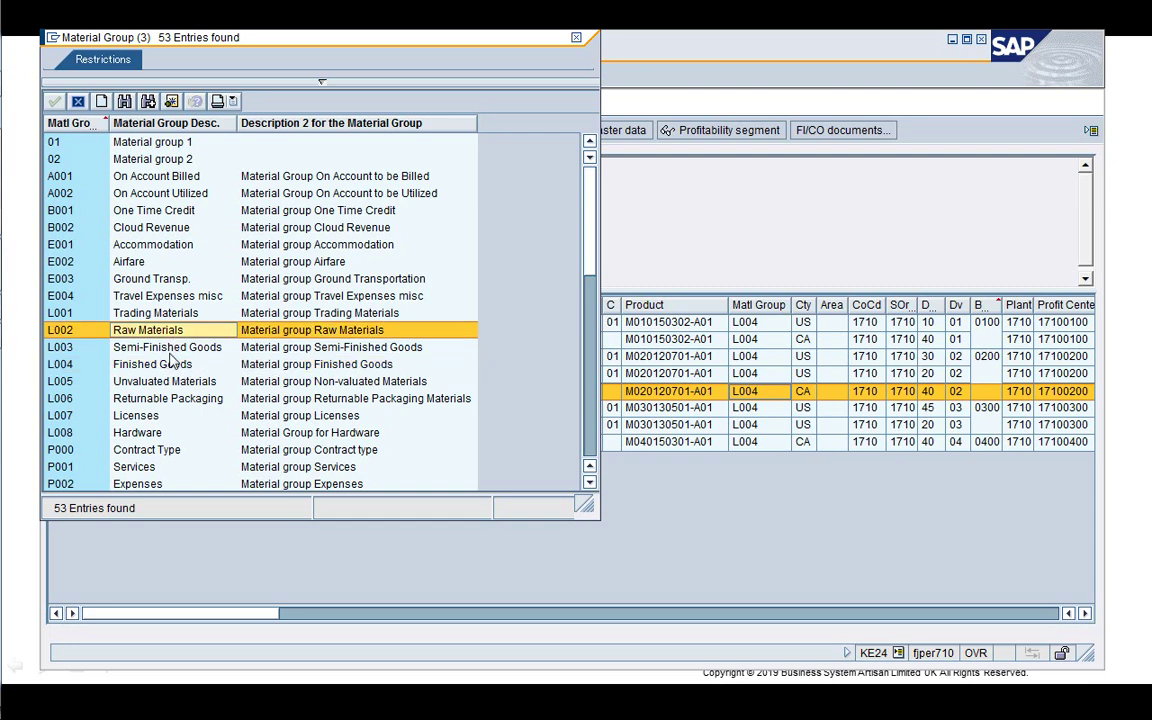
click(165, 347)
click(168, 365)
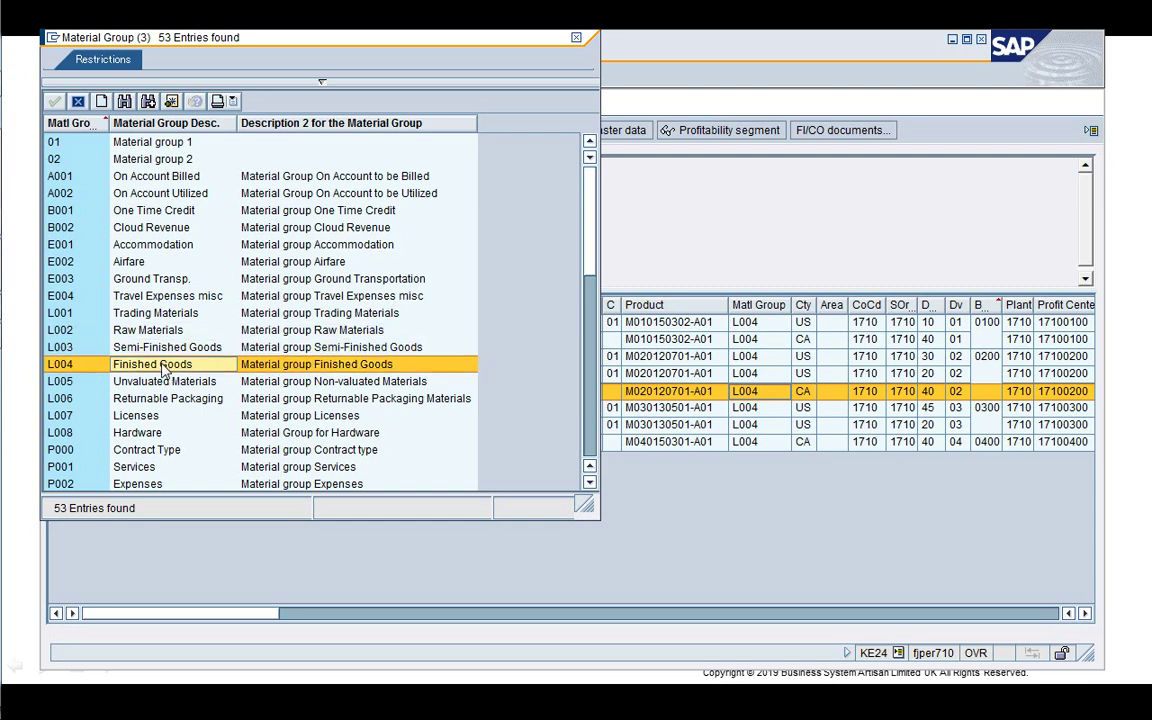
click(150, 343)
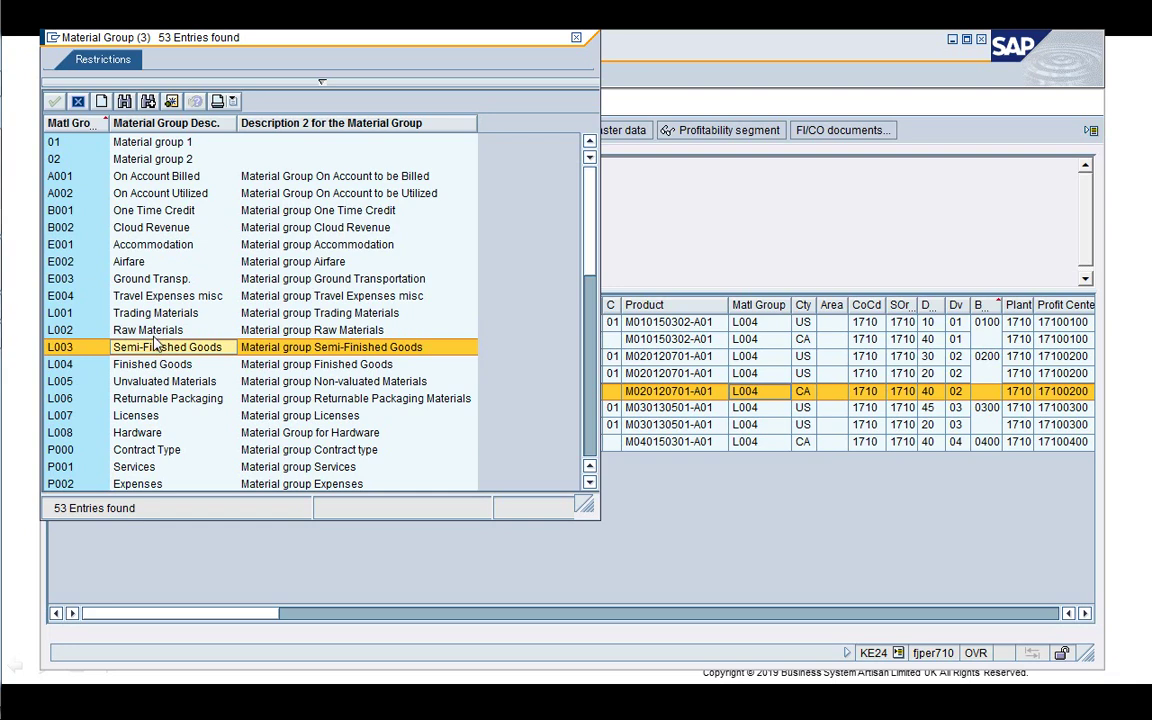
click(157, 333)
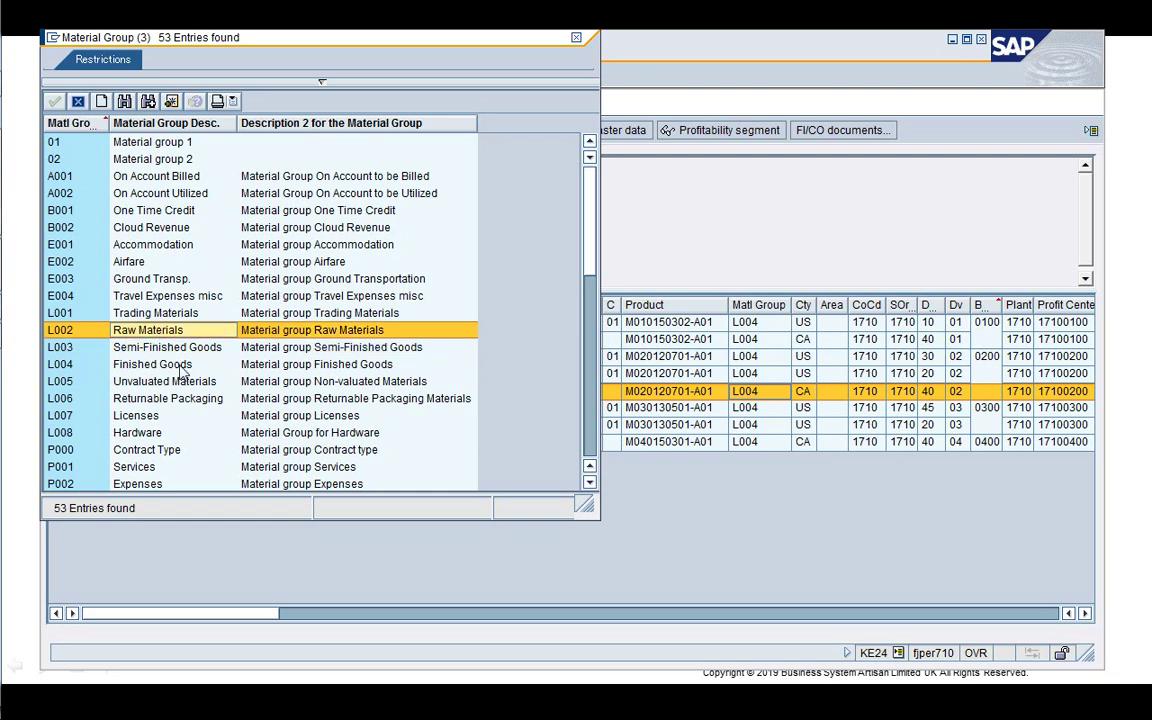
click(160, 367)
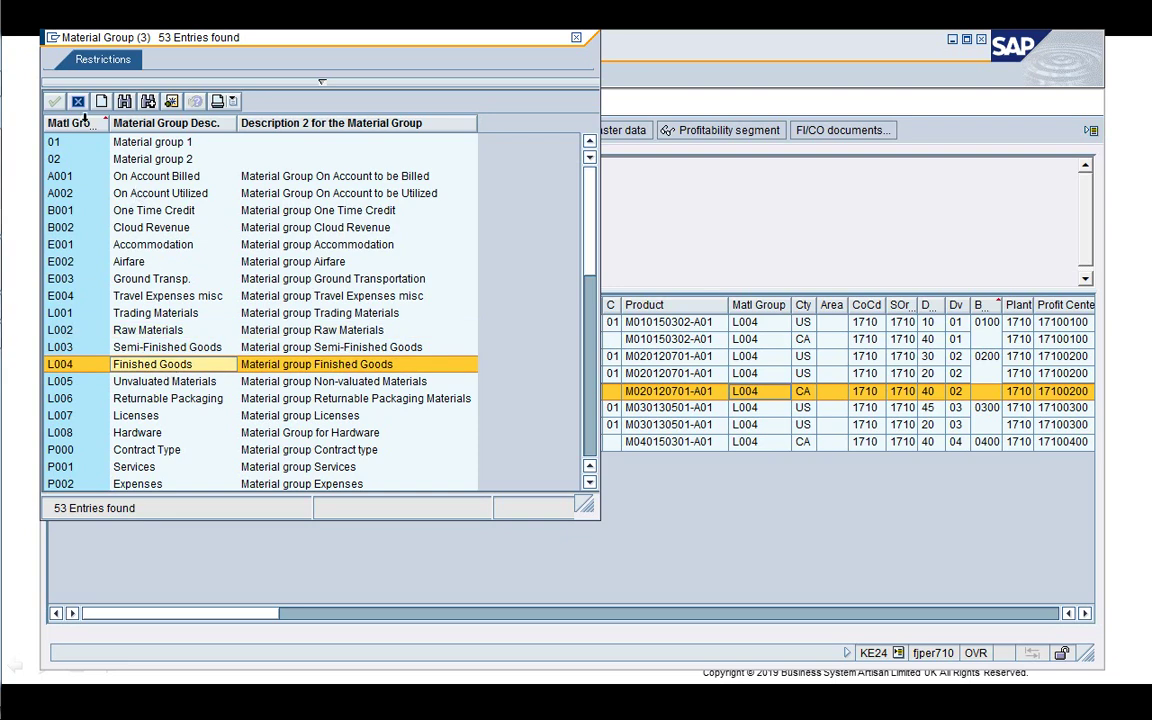
click(55, 101)
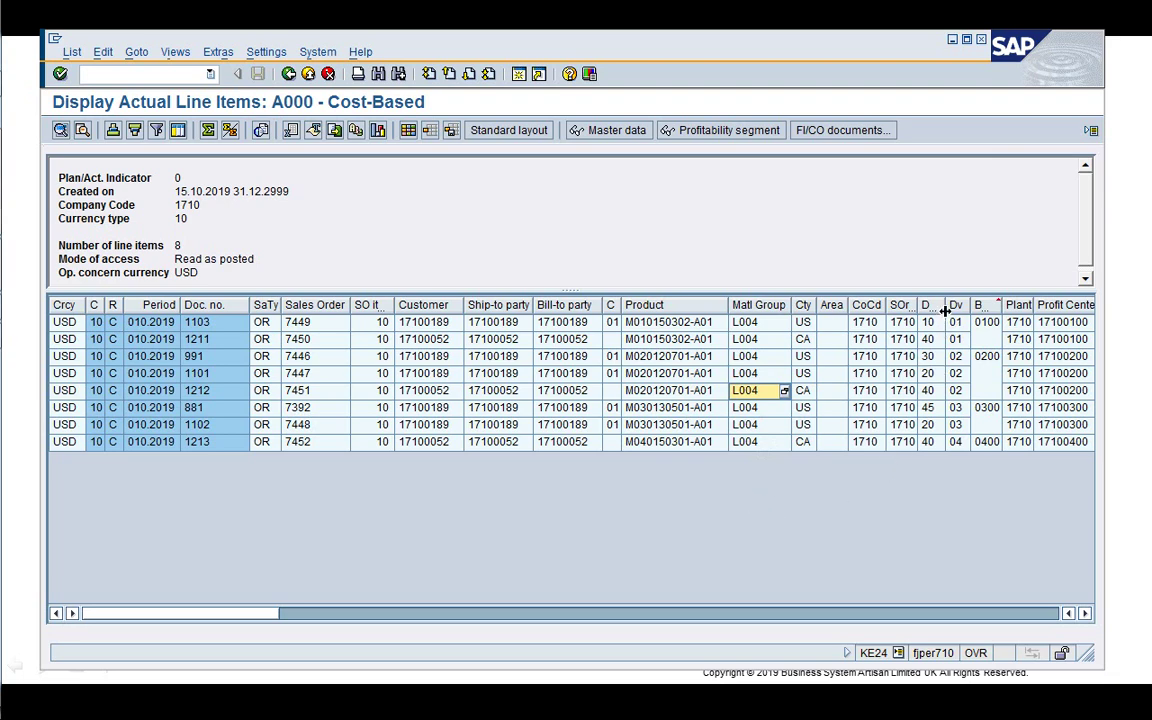
Widen the distribution channel column to show its full DChl heading, and clear the stray entry from the command field
mouse_move(946, 305)
mouse_down()
mouse_move(962, 307)
mouse_move(951, 303)
mouse_up()
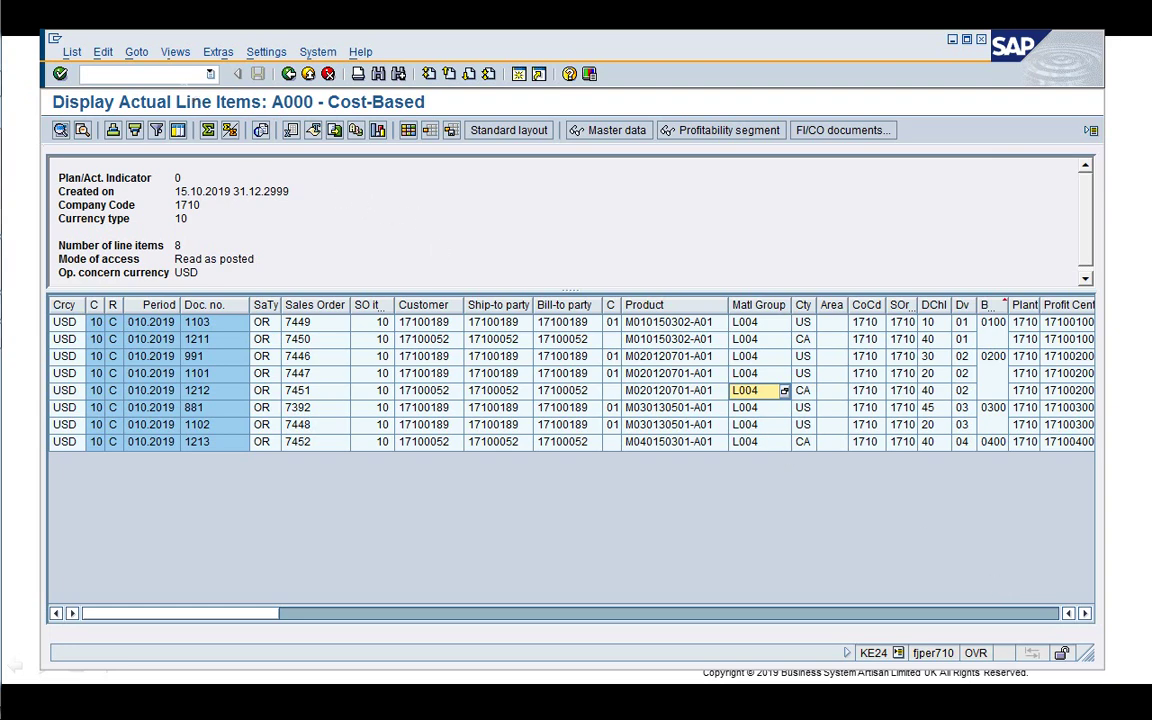
text(/)
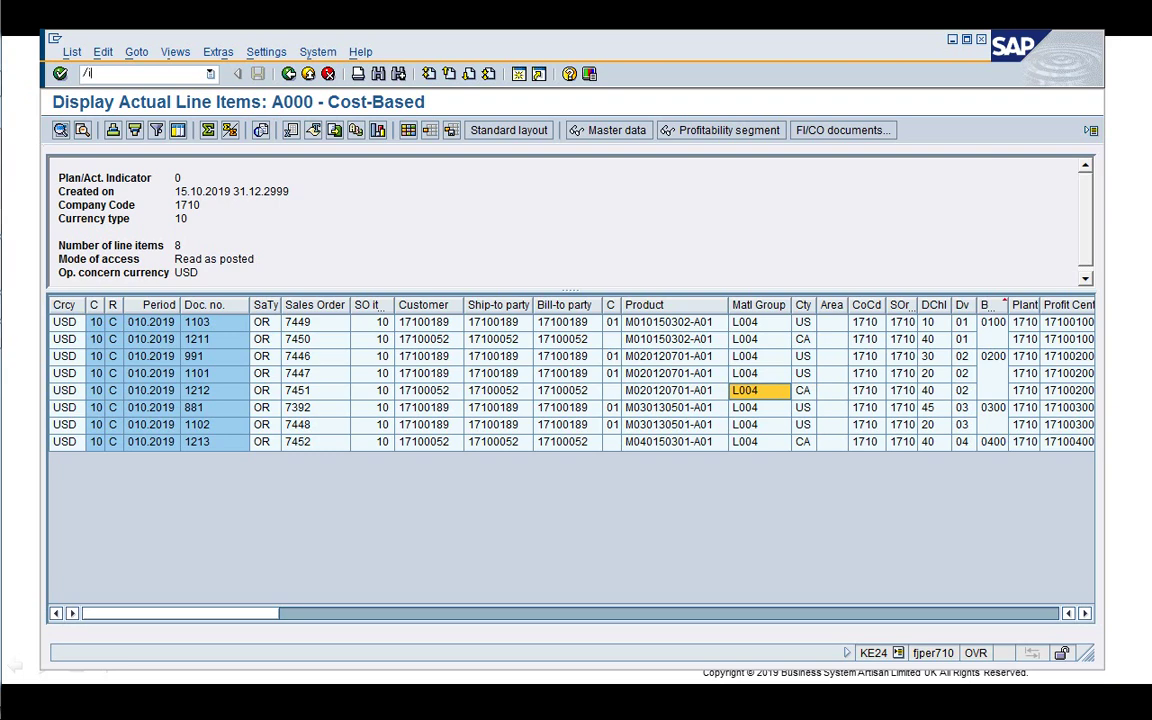
key(BackSpace)
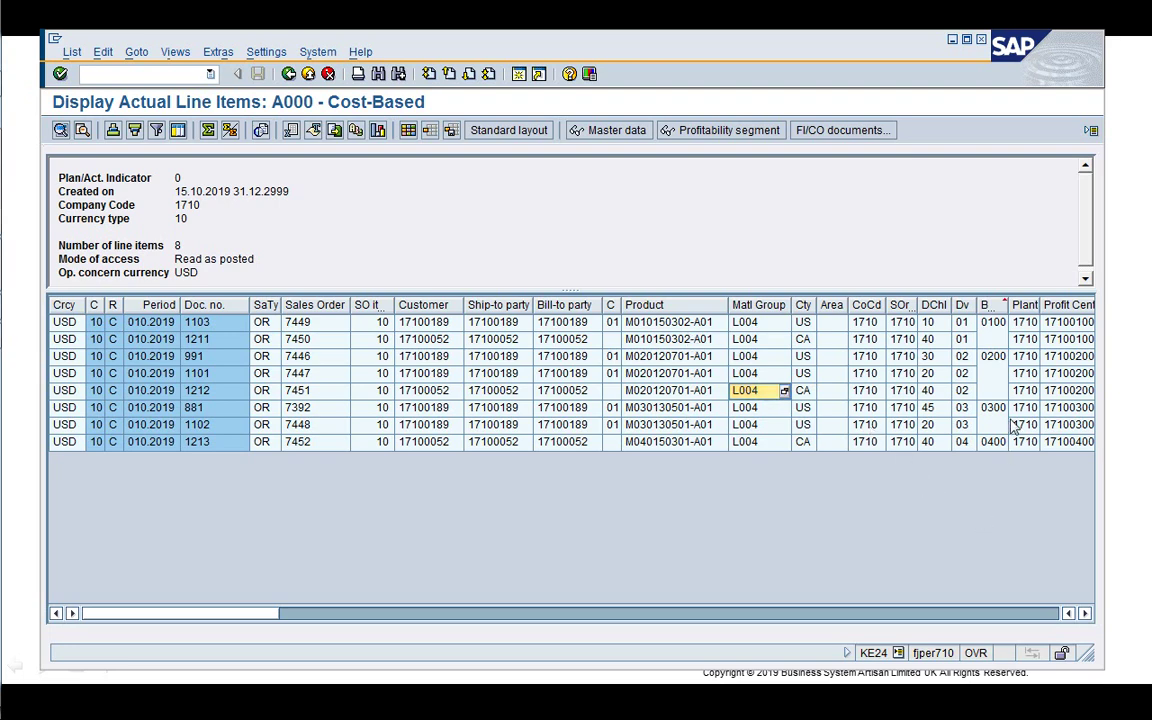
Widen the business area column until its codes read in full, and examine the business areas alongside plant, profit center and segment
click(990, 324)
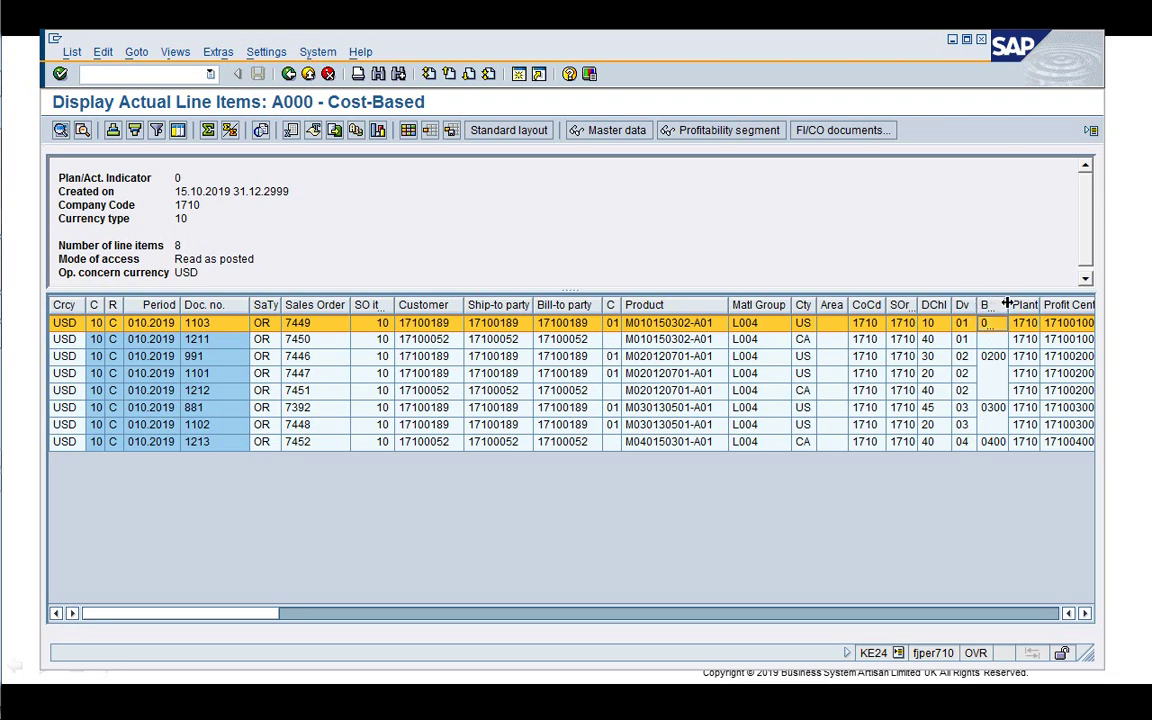
drag(1008, 305, 1013, 305)
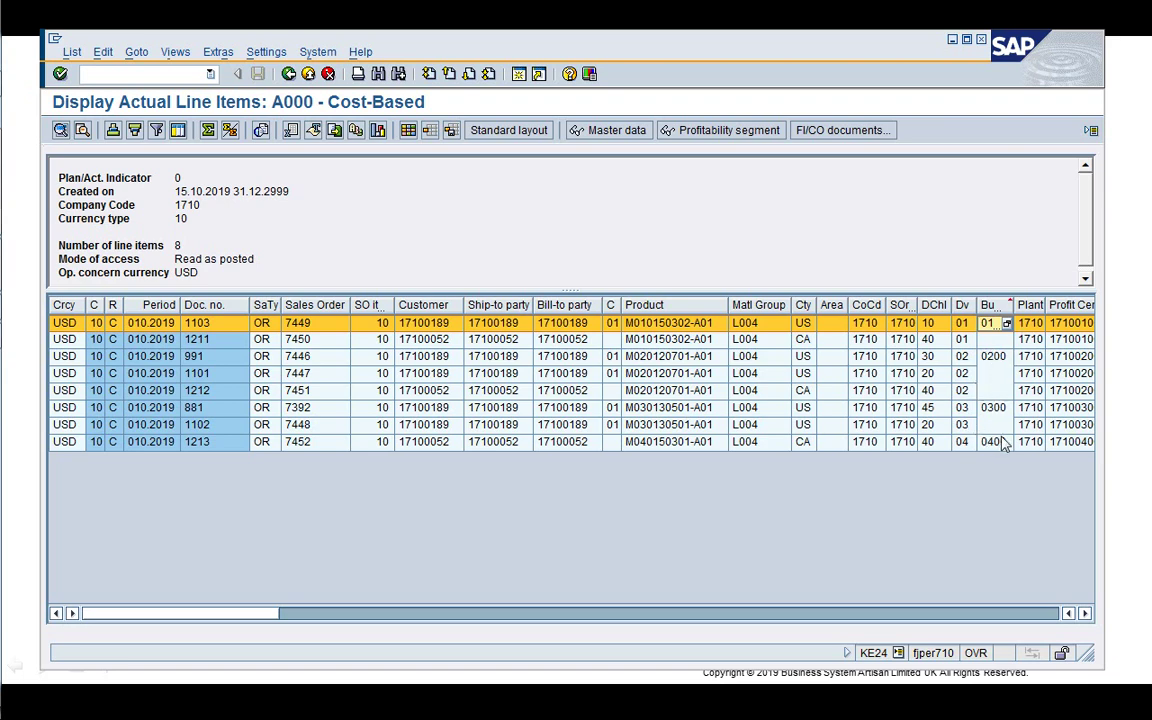
click(996, 489)
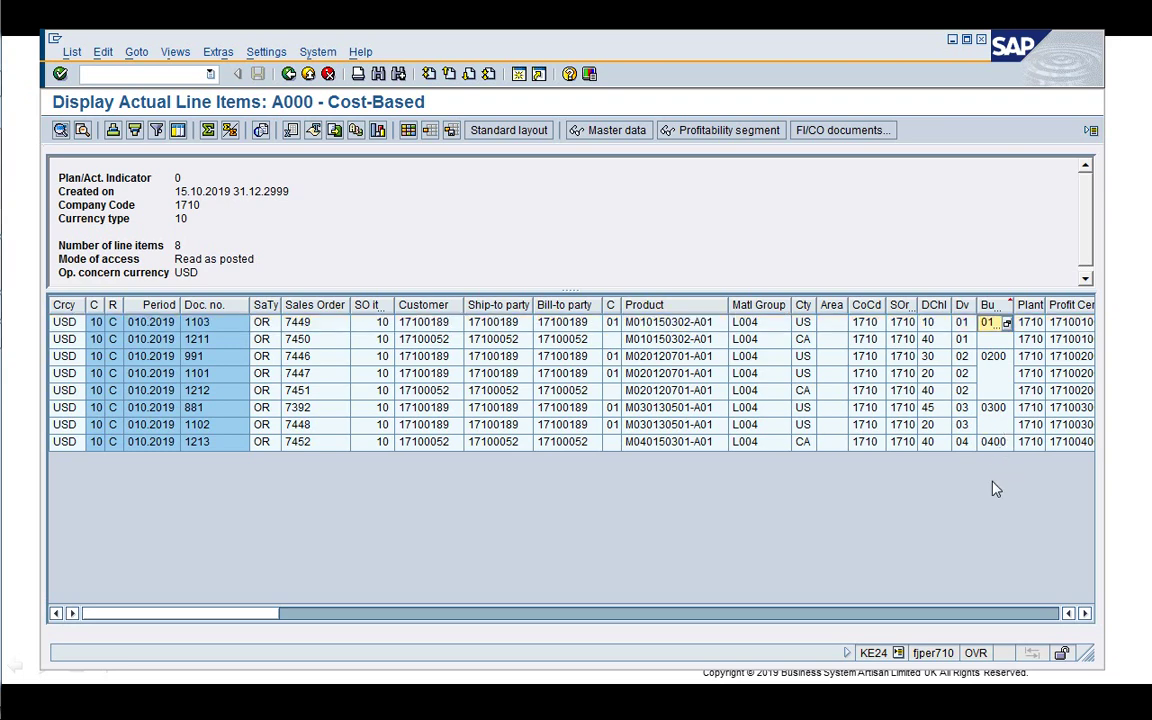
click(1085, 613)
click(1085, 613)
click(1085, 613)
click(1085, 613)
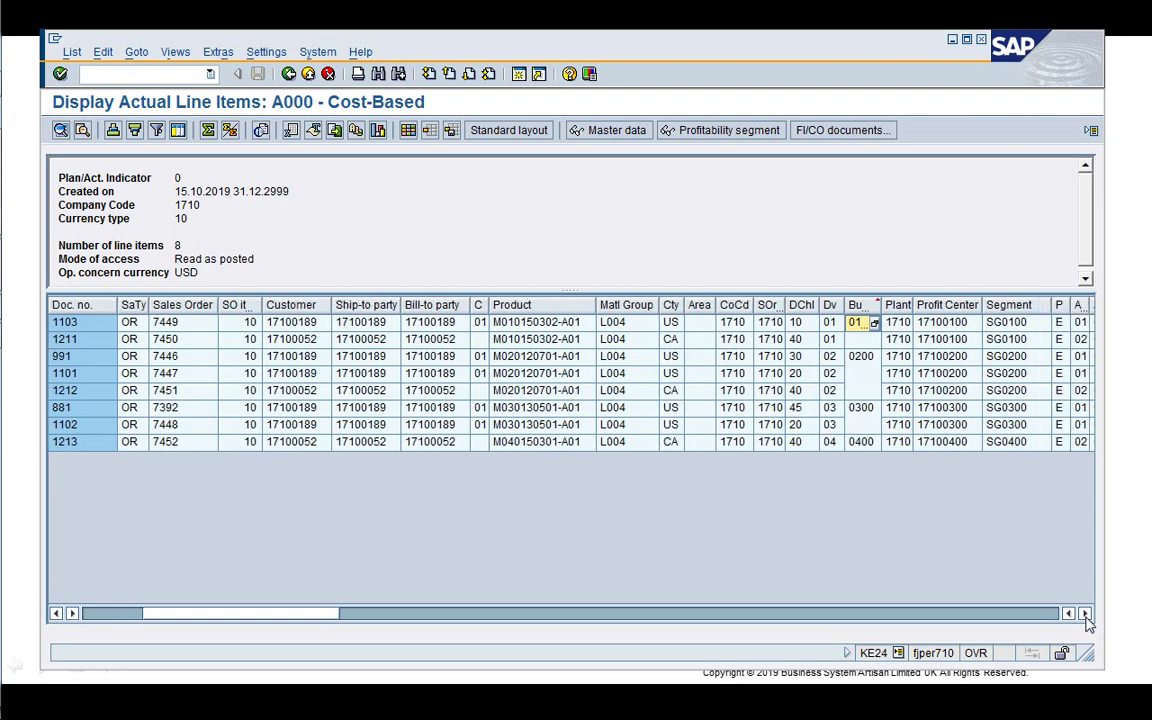
click(1085, 613)
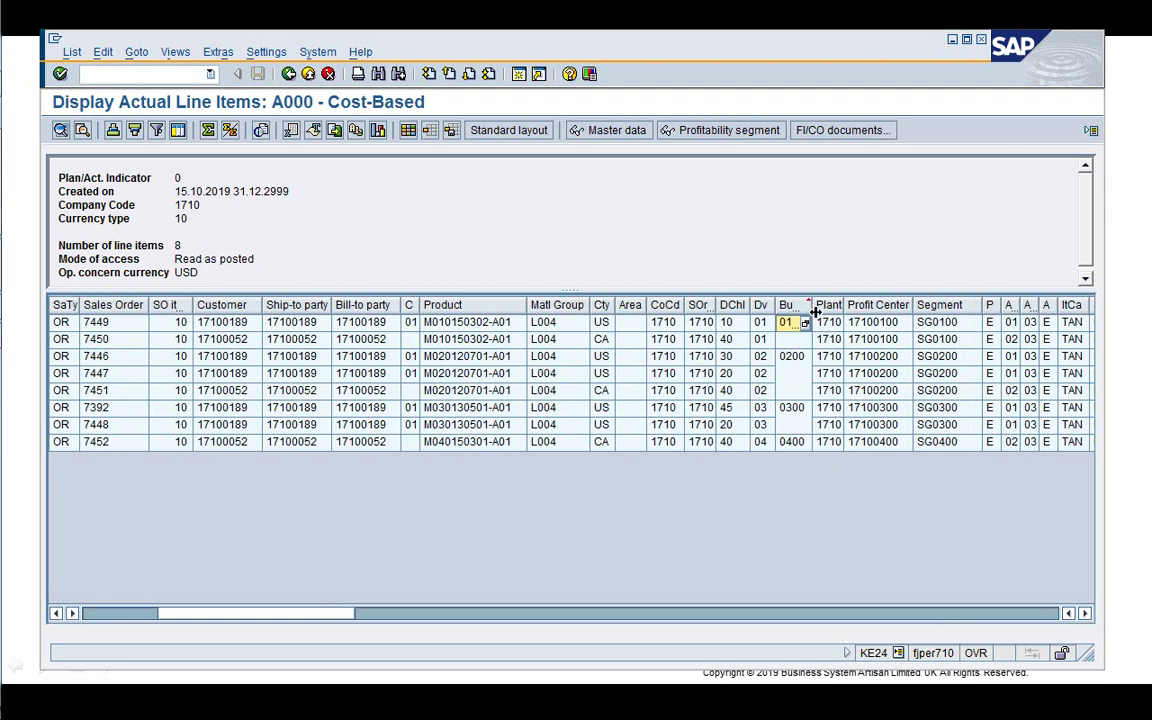
drag(812, 306, 825, 309)
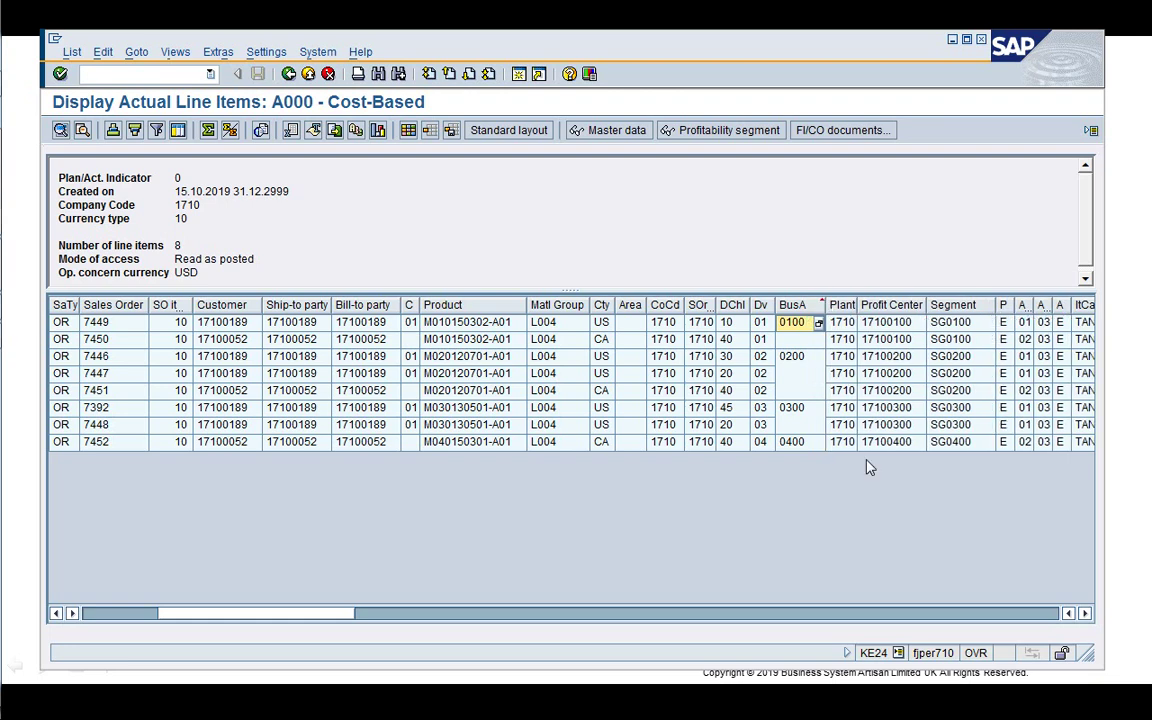
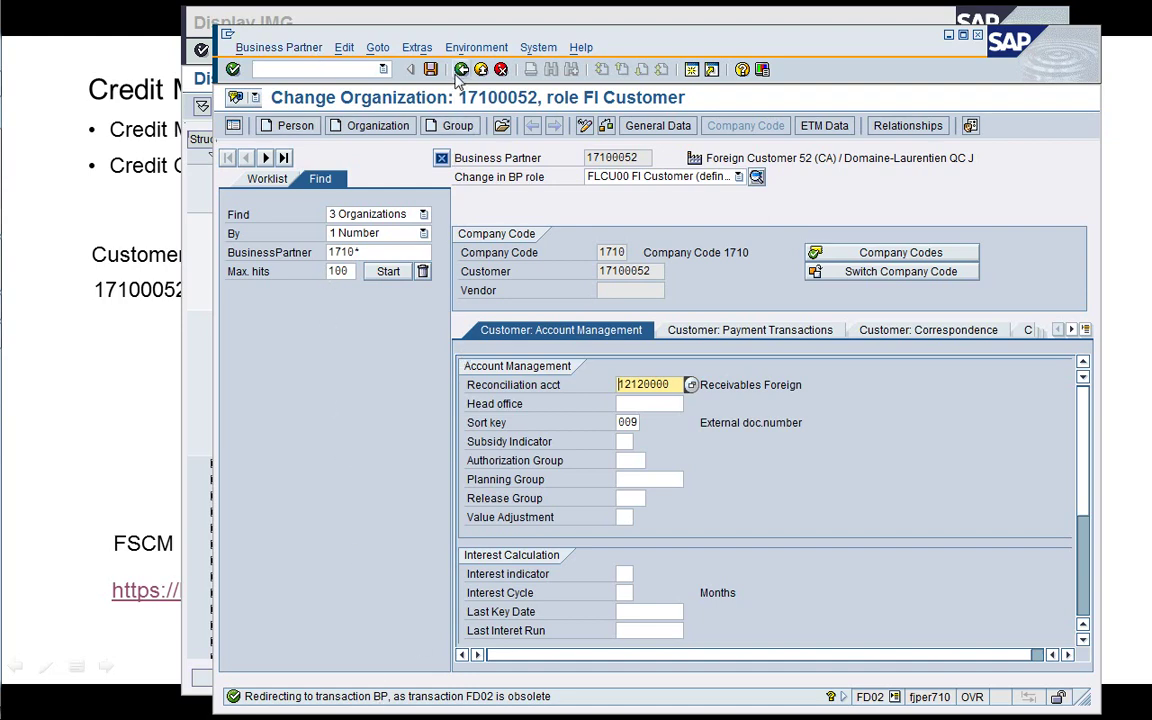
Leave the customer record, start transaction BP, and reposition the session window
click(388, 69)
text(/n)
key(Return)
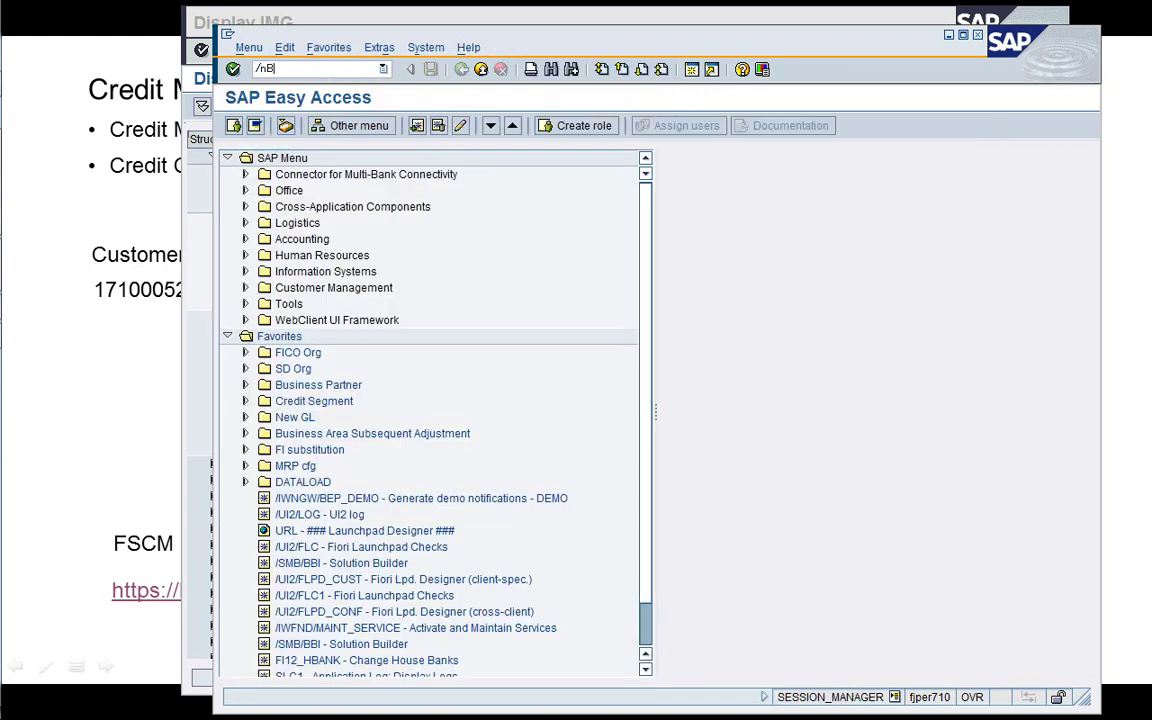
key(Return)
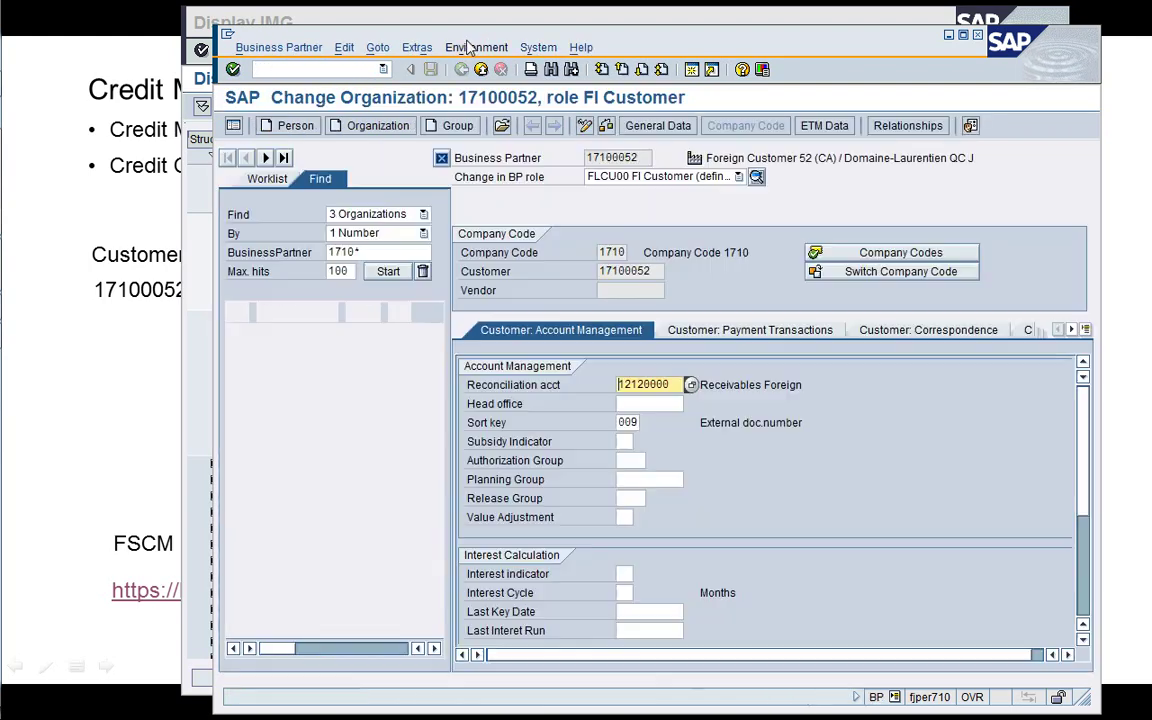
drag(476, 38, 394, 19)
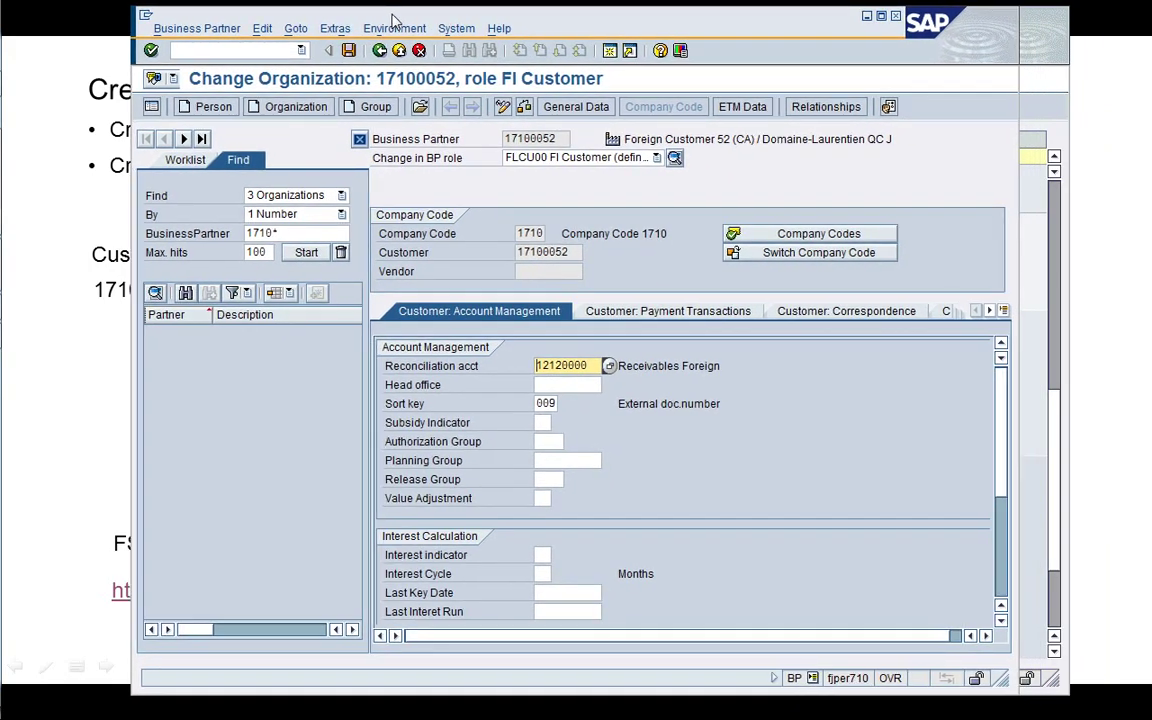
Search for organizations numbered 1710*, select Foreign Customer 52 (CA) in the list, and hide the search area
click(307, 253)
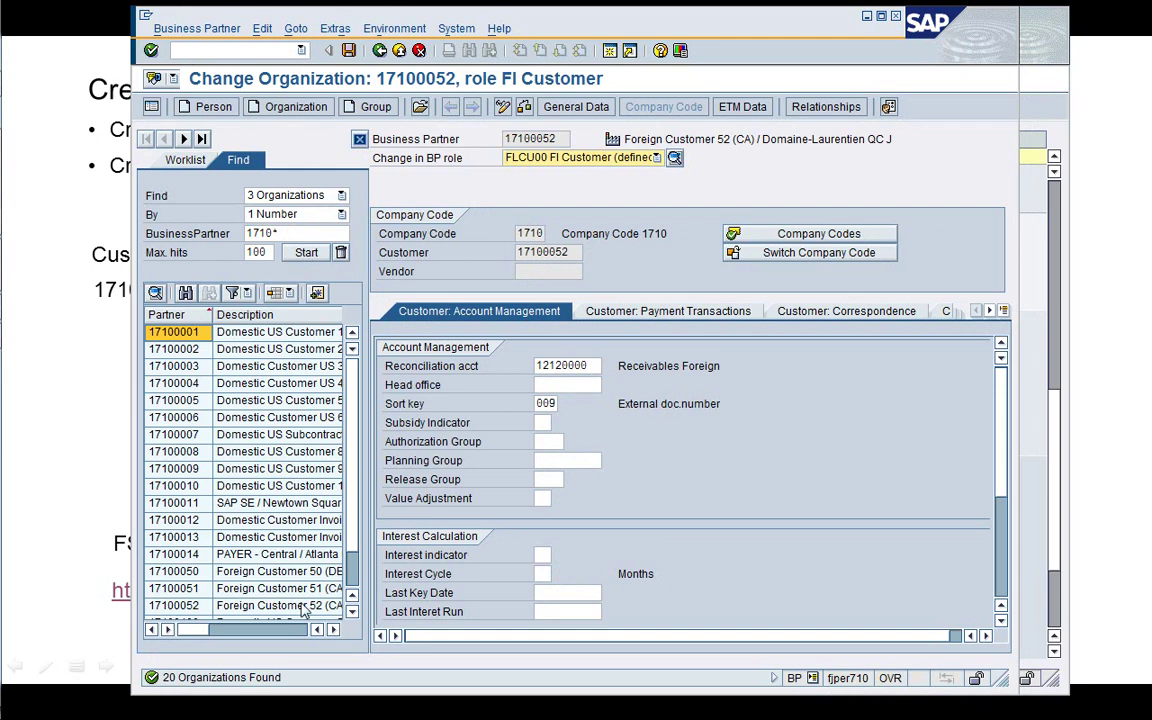
click(196, 609)
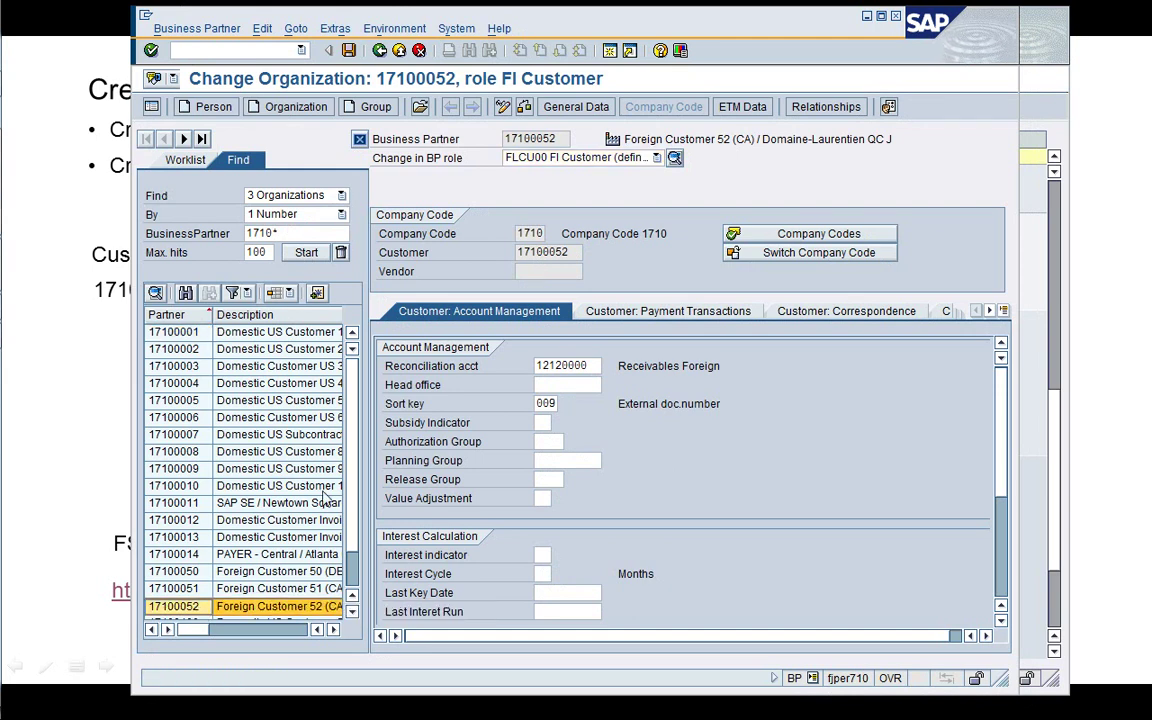
click(359, 140)
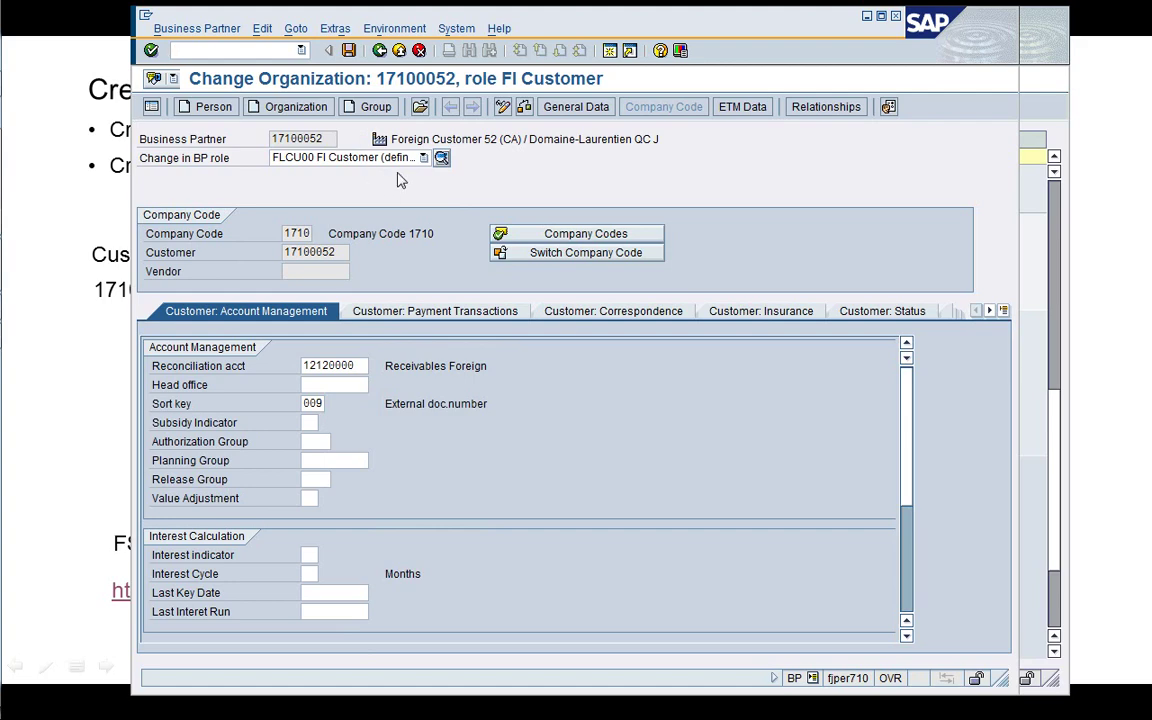
Browse the available business partner roles, keep FLCU00 FI Customer, and display the customer's general data
click(423, 158)
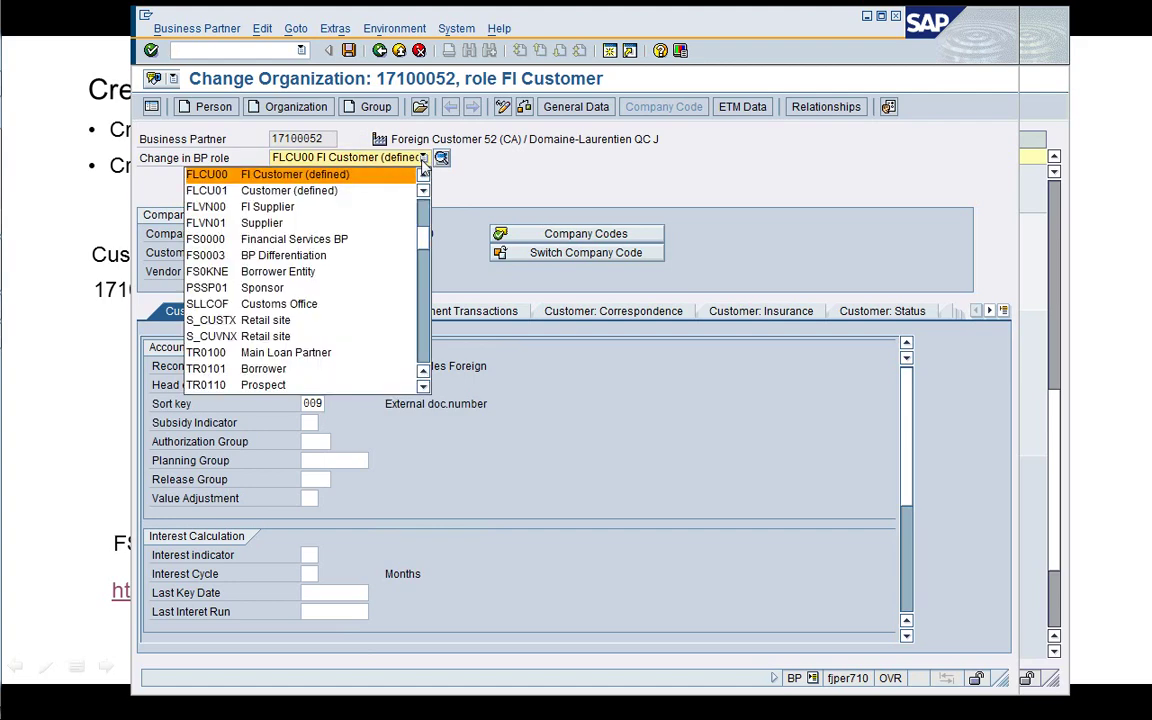
click(423, 178)
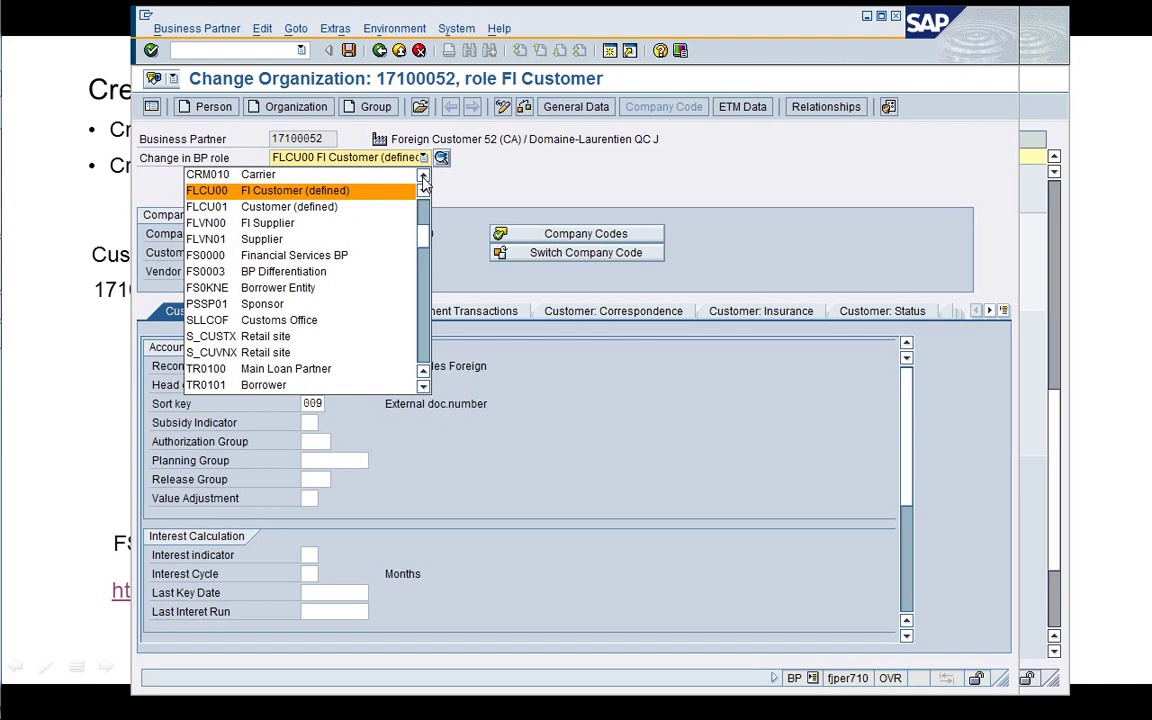
click(423, 178)
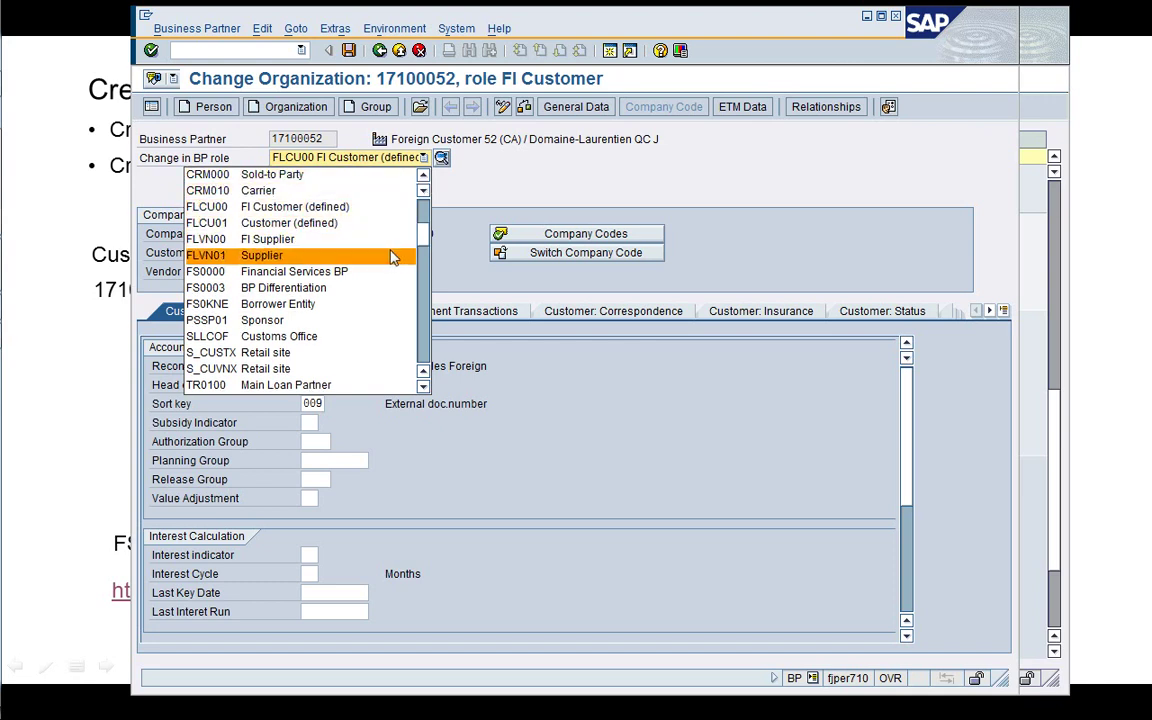
click(350, 212)
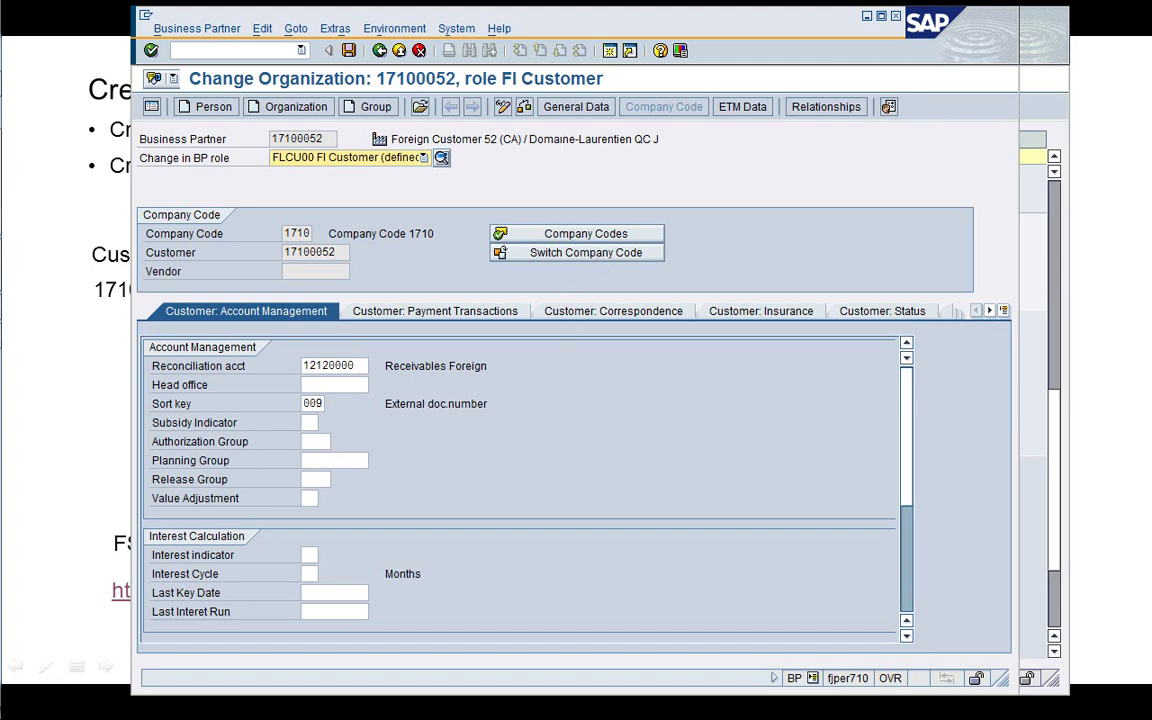
click(558, 110)
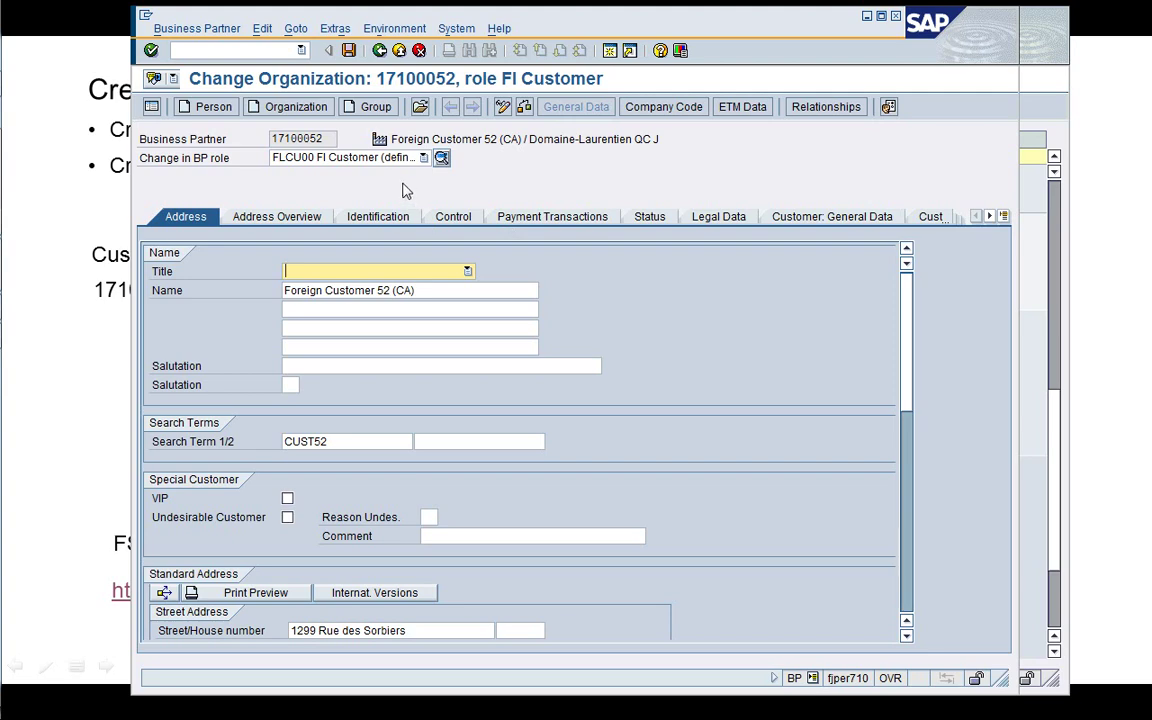
Keep role FLCU00 FI Customer, and examine the payment transactions and account management in the company code data
click(423, 158)
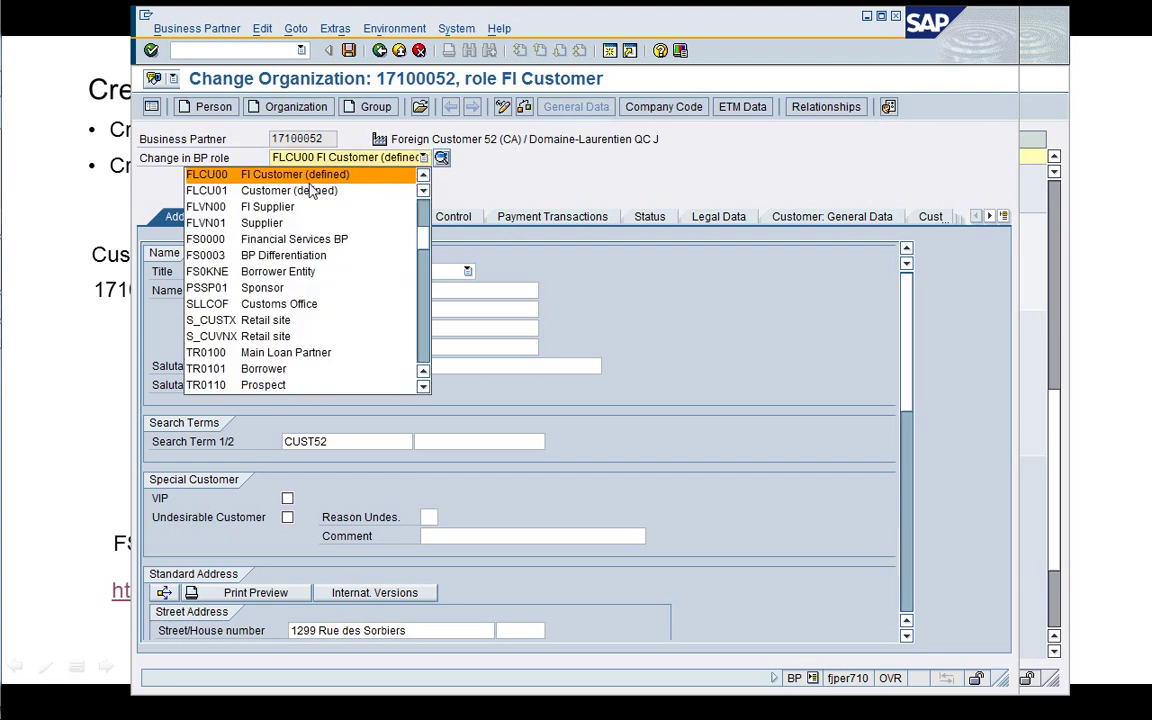
click(248, 180)
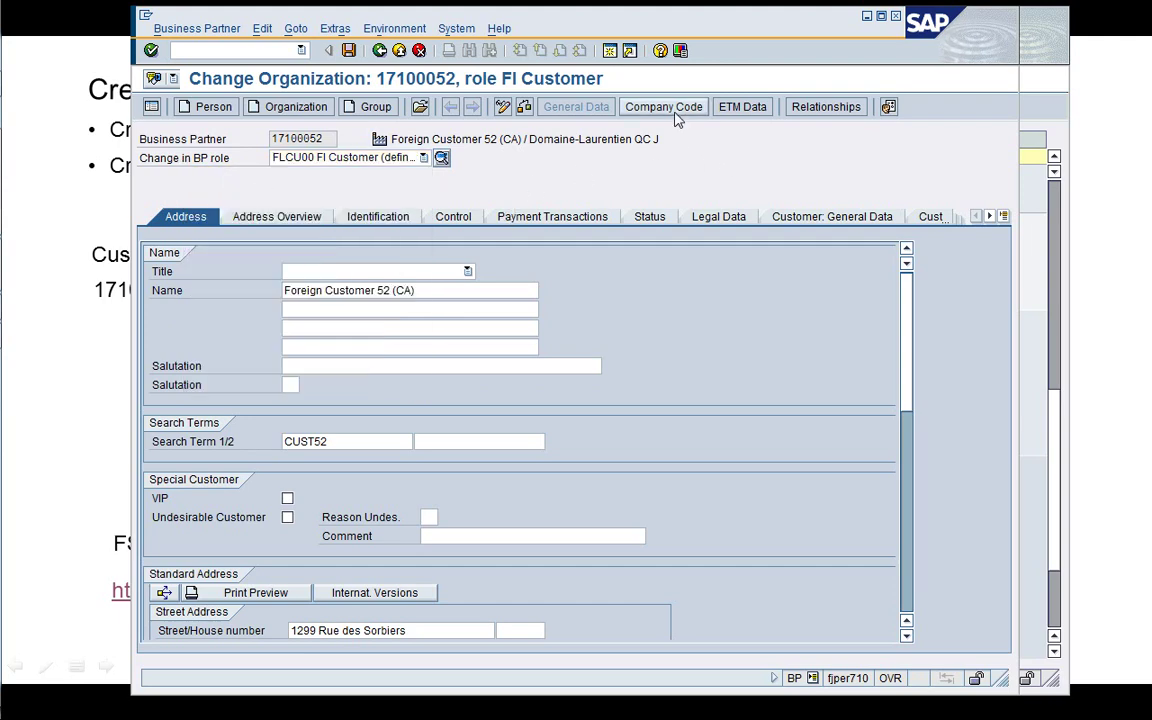
click(630, 106)
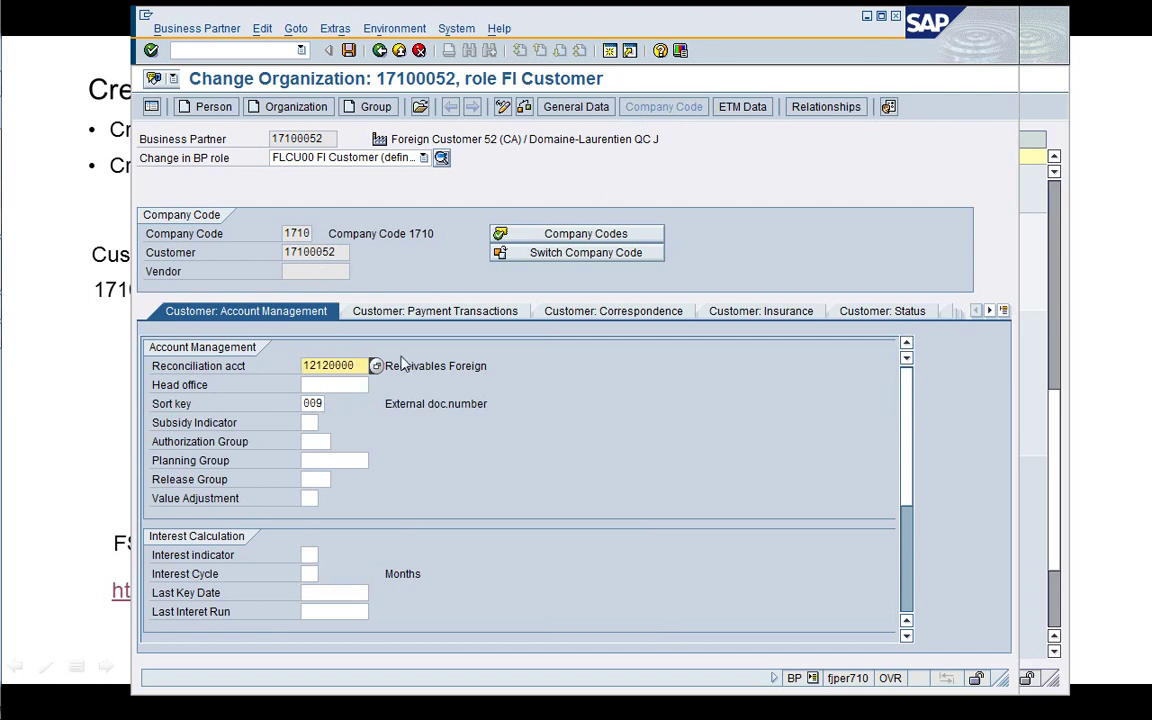
click(449, 313)
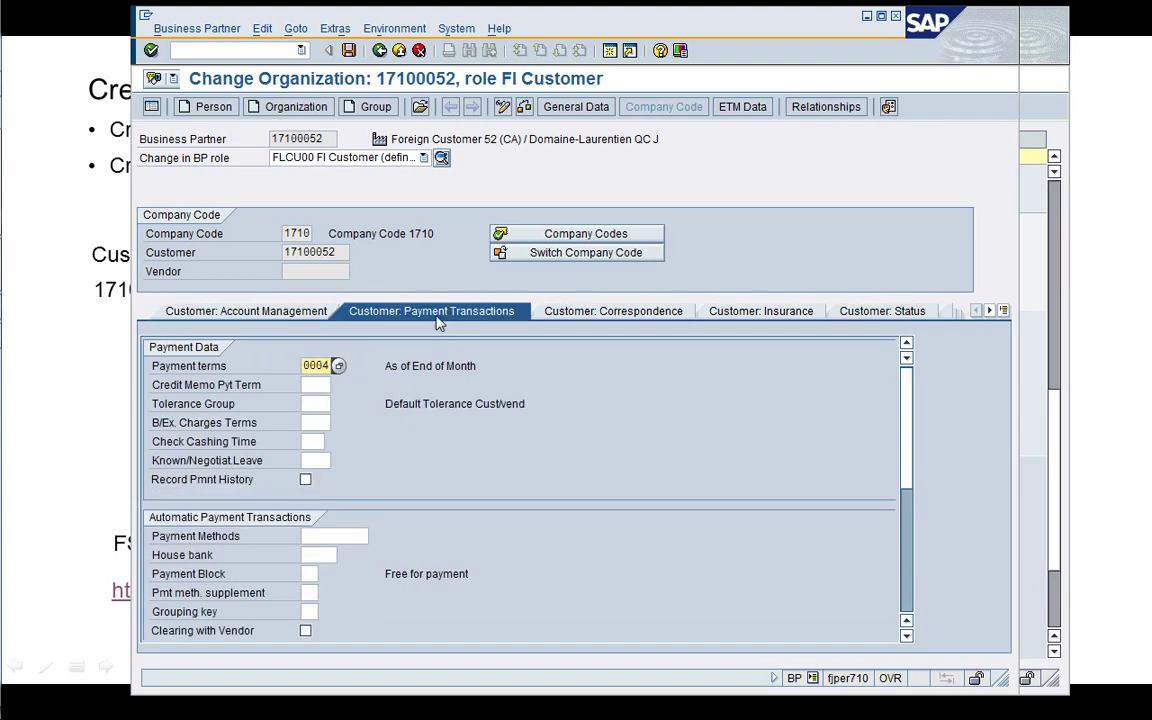
click(250, 311)
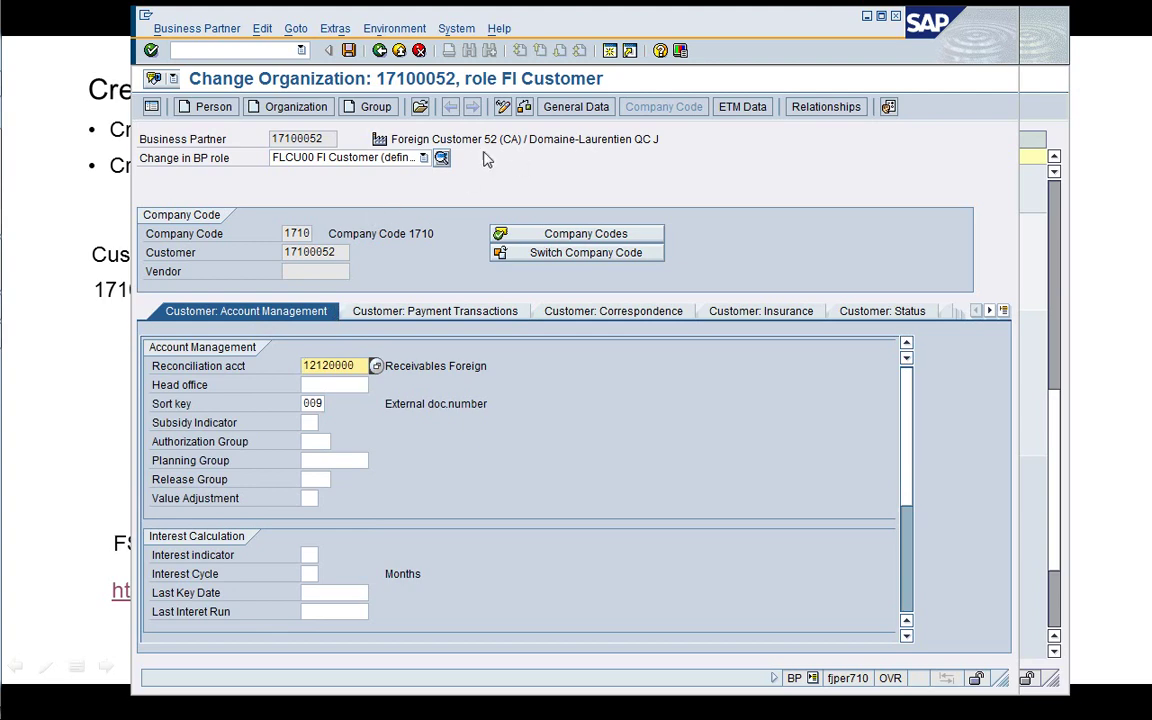
Switch the business partner role to FLCU01 Customer, and display the sales and distribution data
click(423, 157)
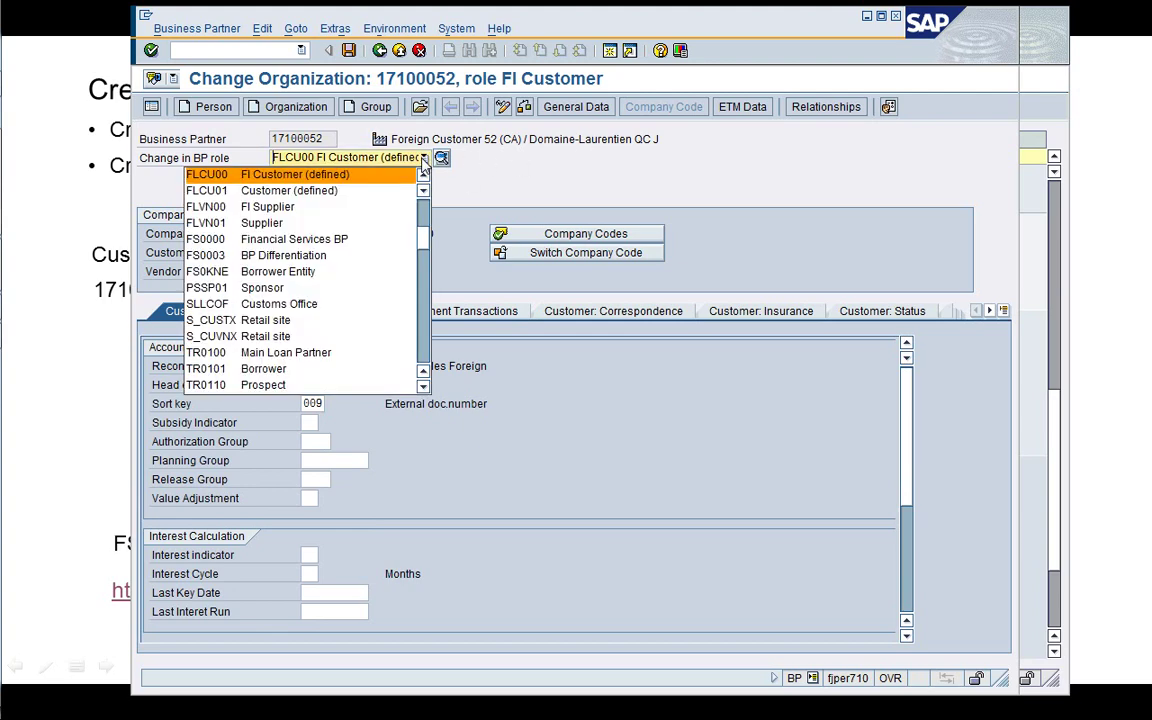
click(323, 192)
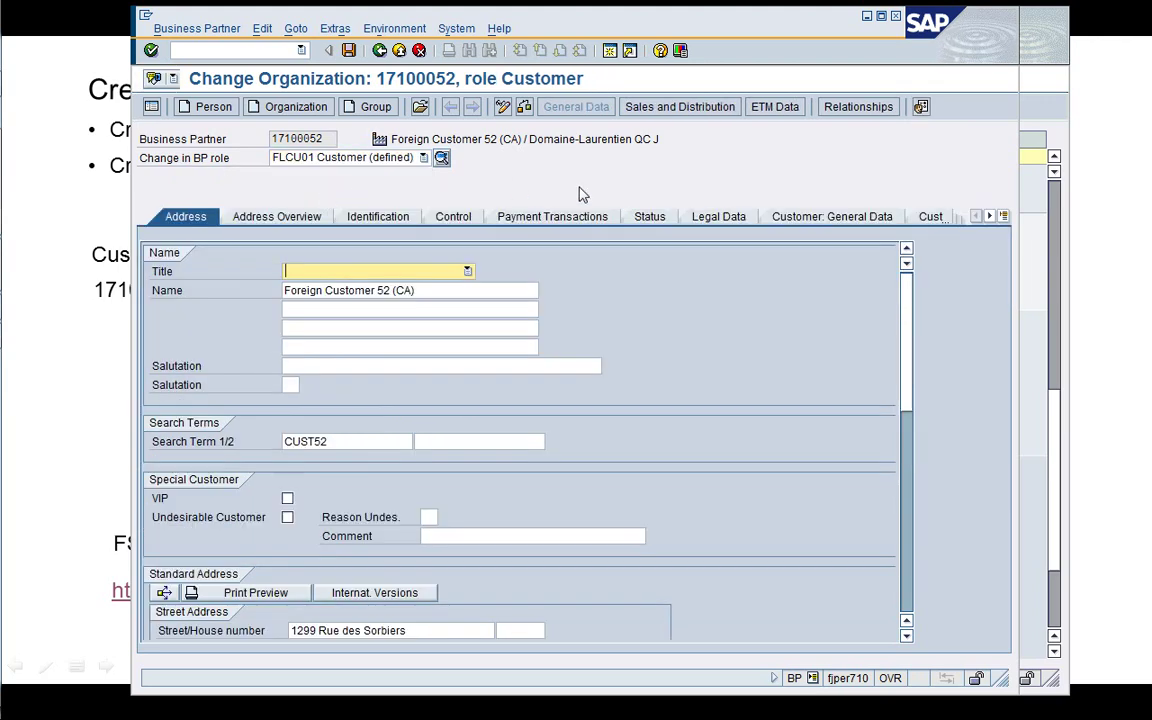
click(657, 110)
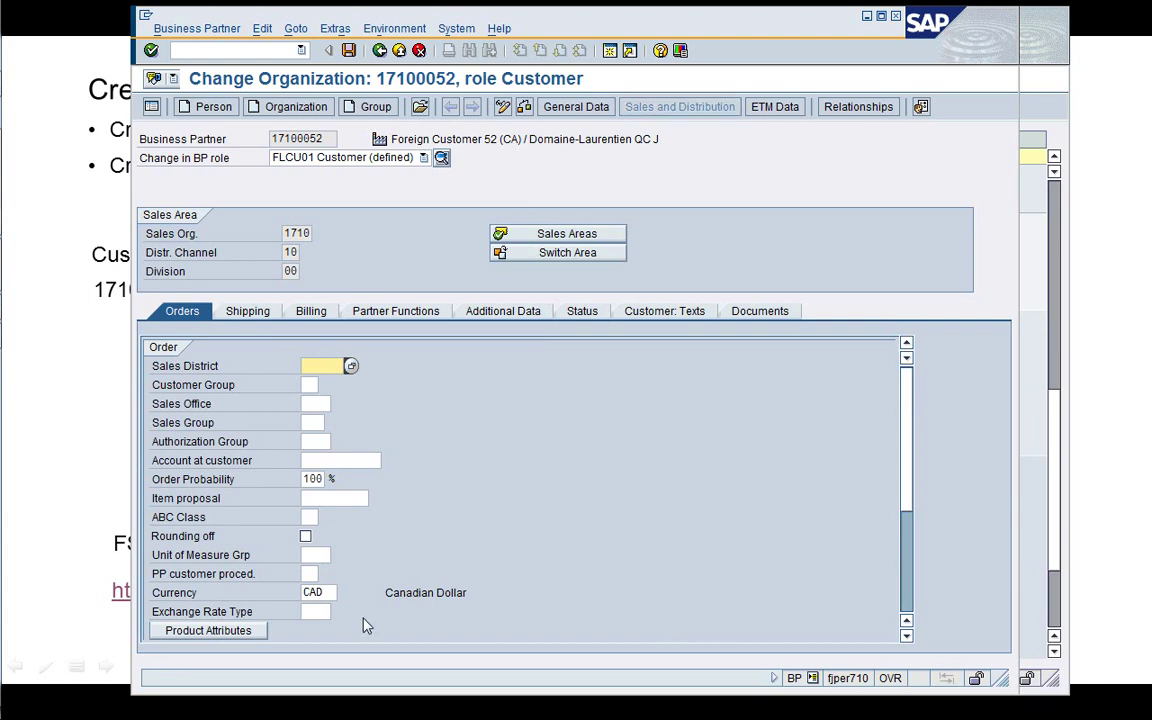
Examine the order data of the customer's sales area, including the currency and the pricing and statistics fields
click(907, 594)
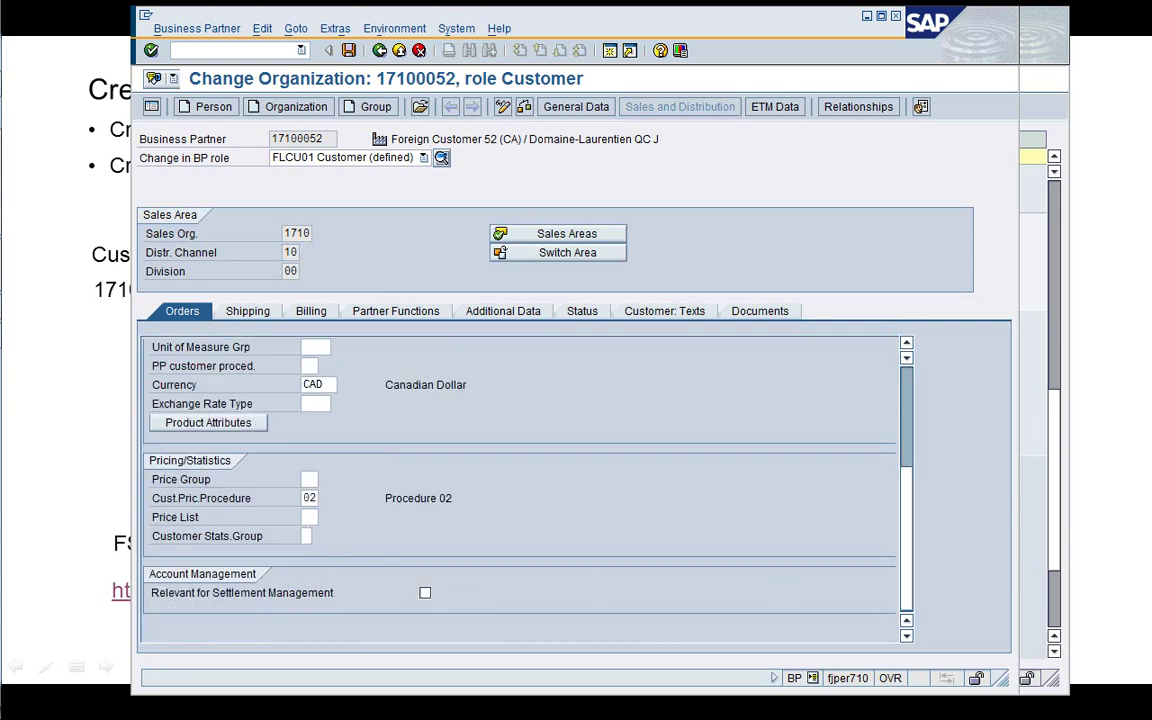
click(309, 517)
key(Up)
scroll(908, 400, up, 3)
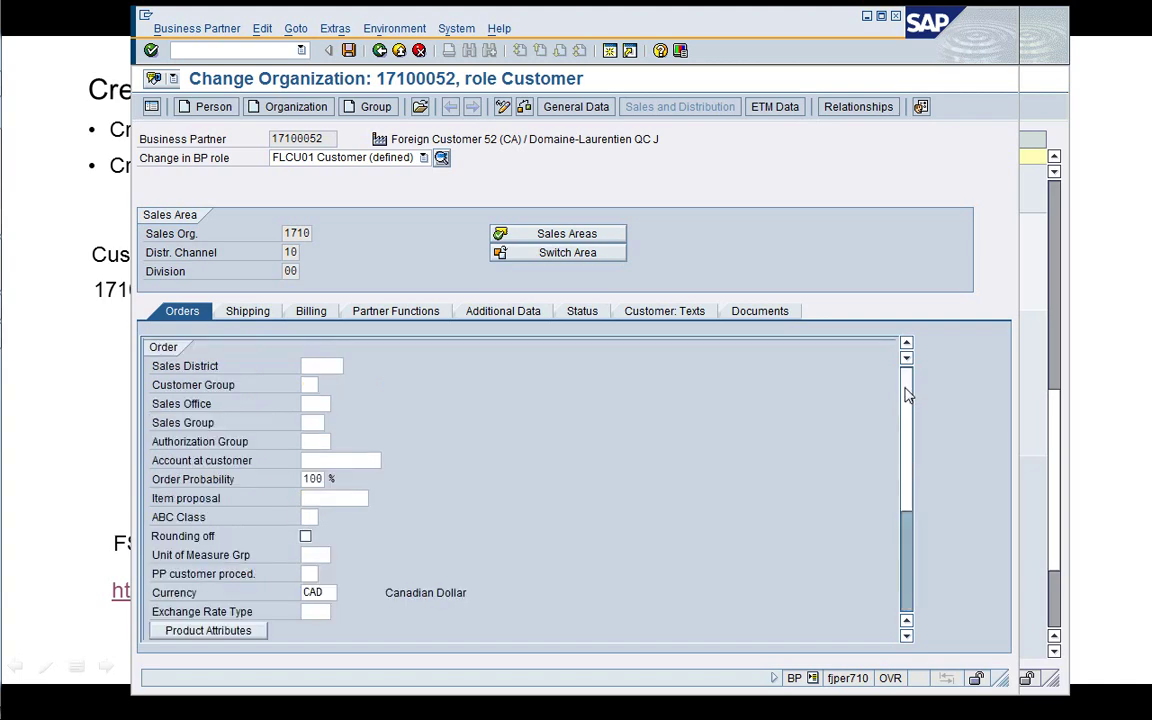
Examine the sales area's shipping, billing and partner function data, and return to the order data
click(257, 312)
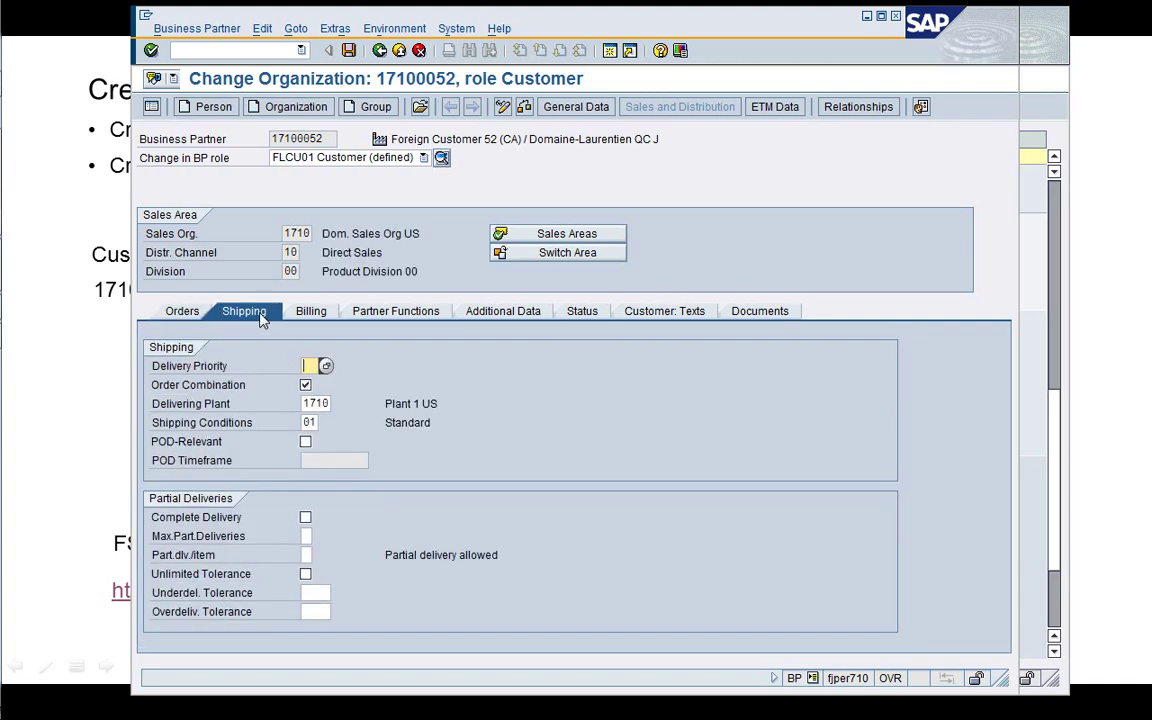
click(318, 312)
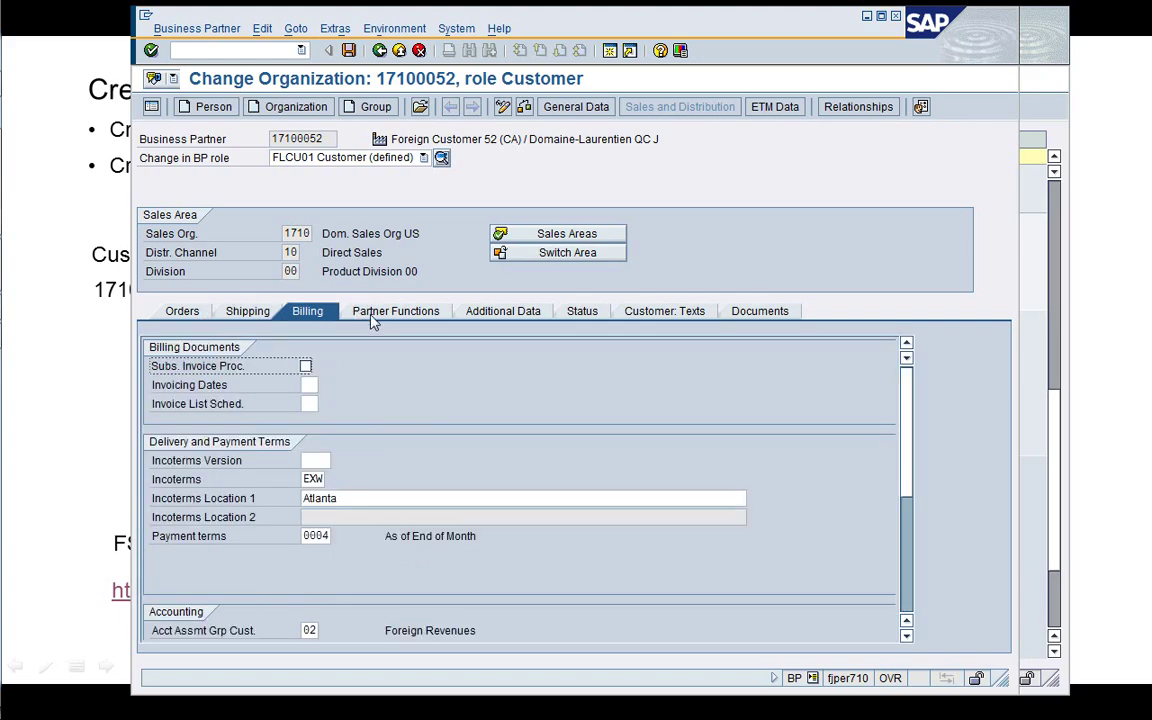
click(373, 318)
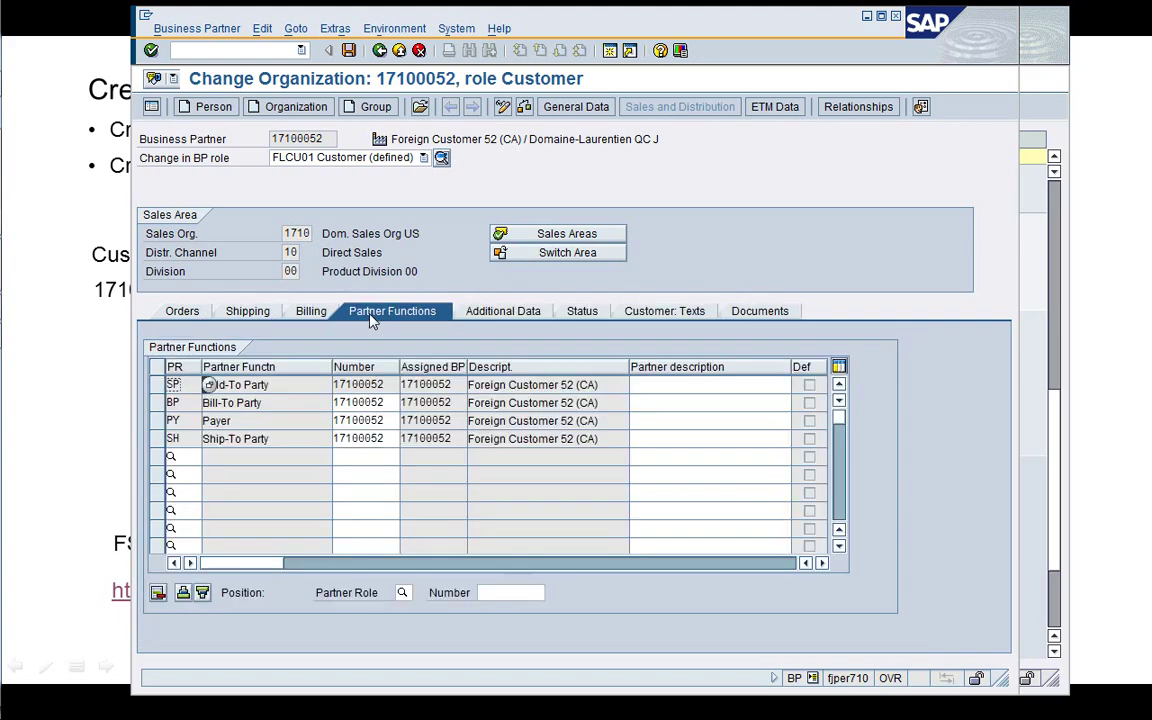
click(170, 320)
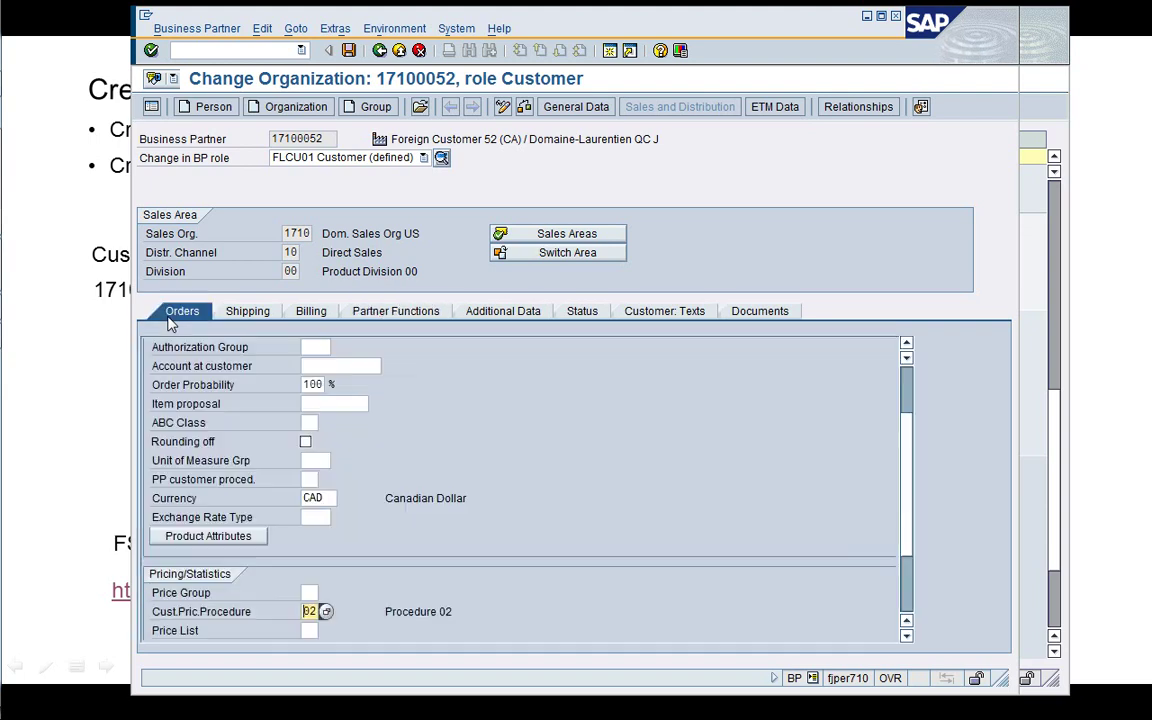
click(422, 158)
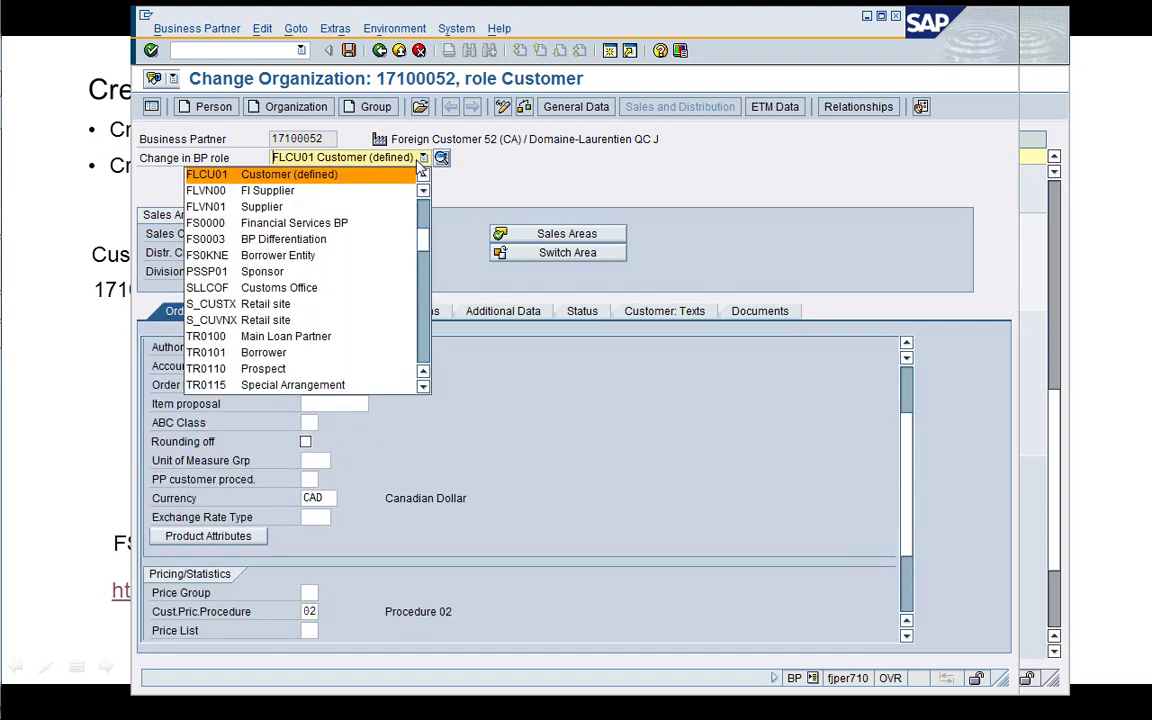
click(425, 358)
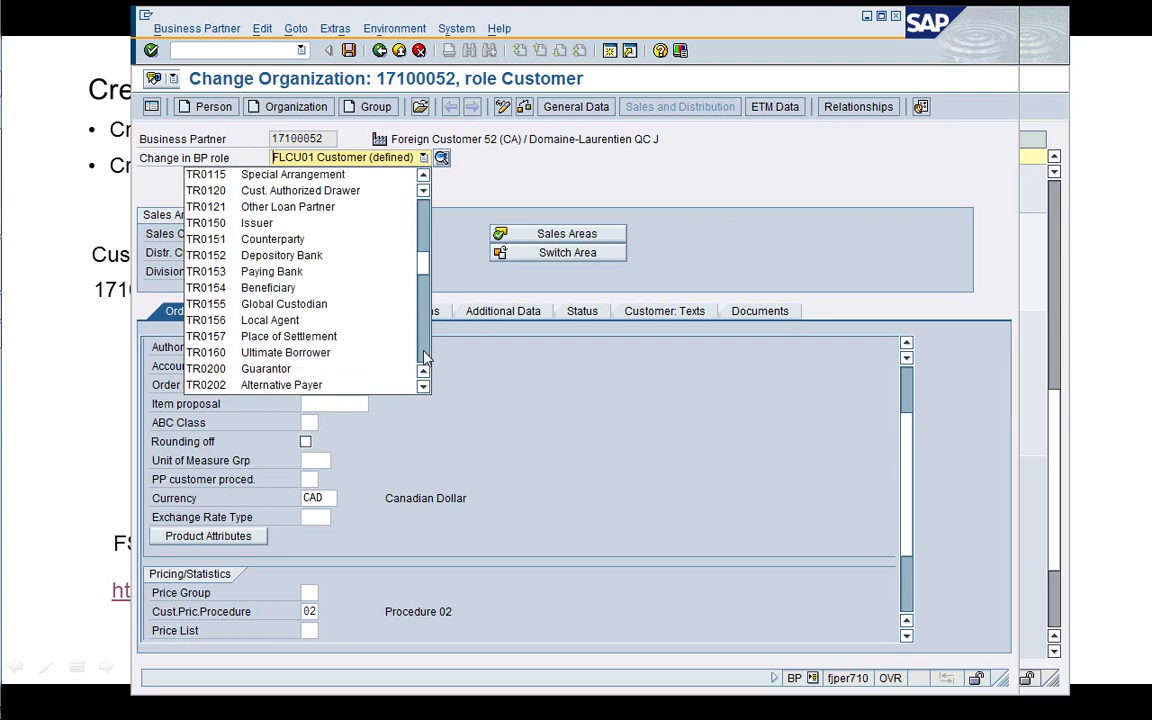
click(425, 358)
click(425, 358)
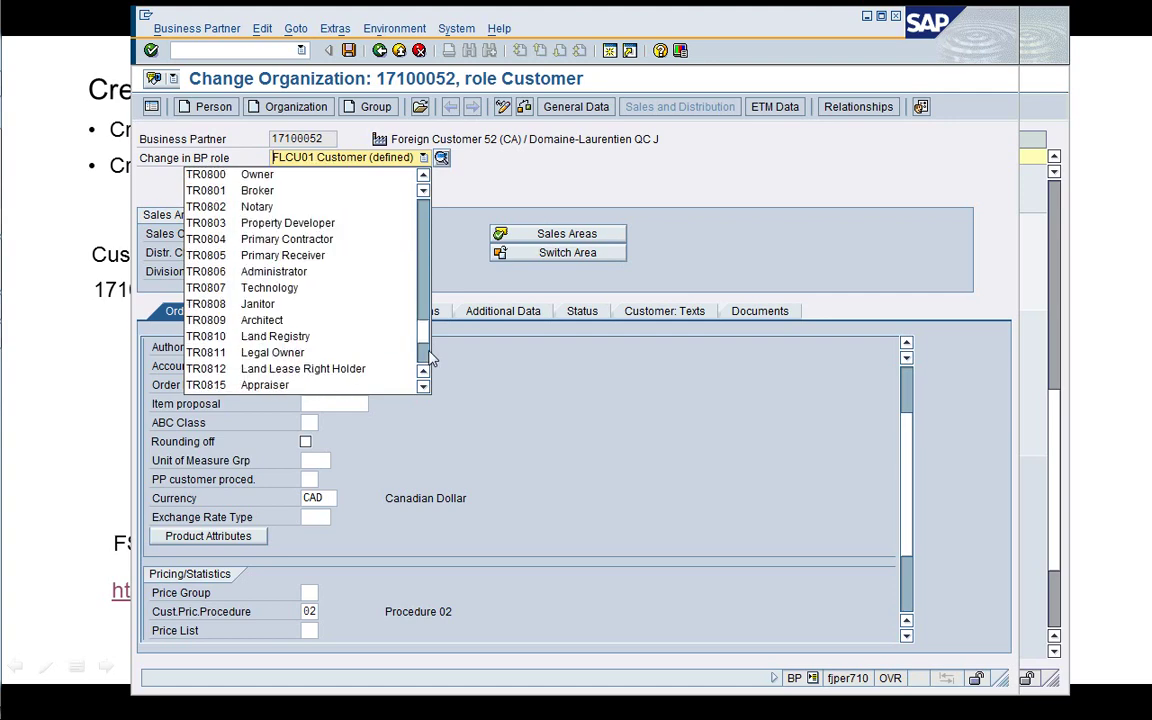
click(428, 359)
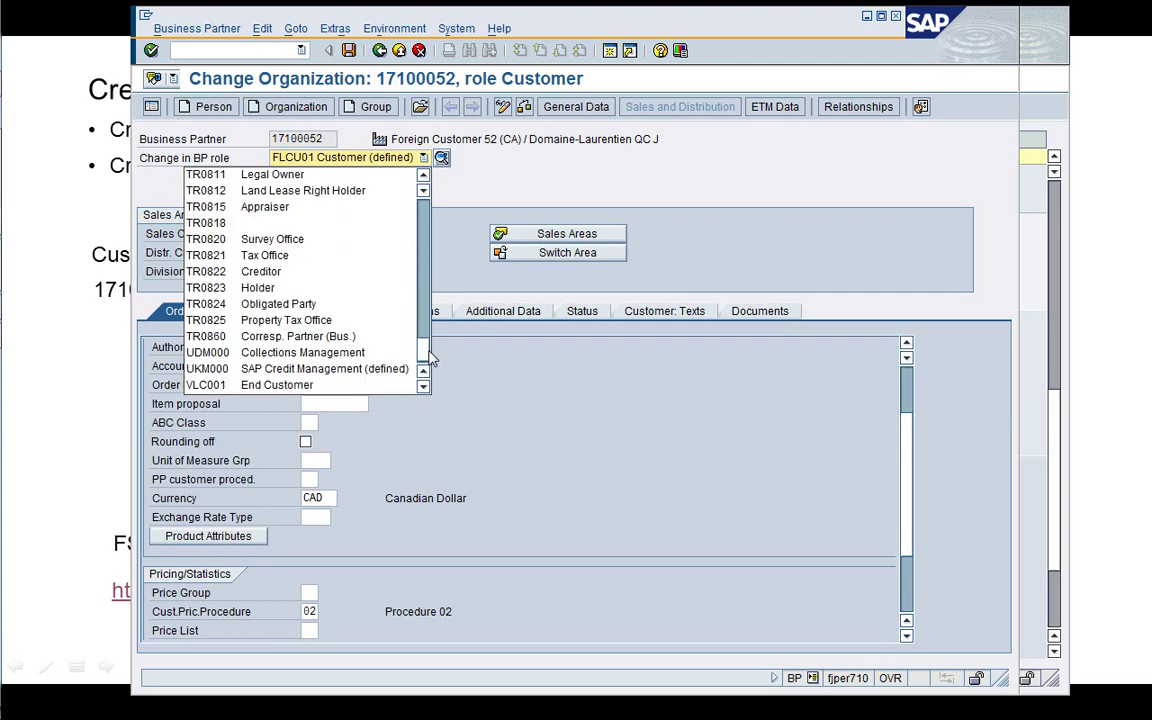
click(497, 203)
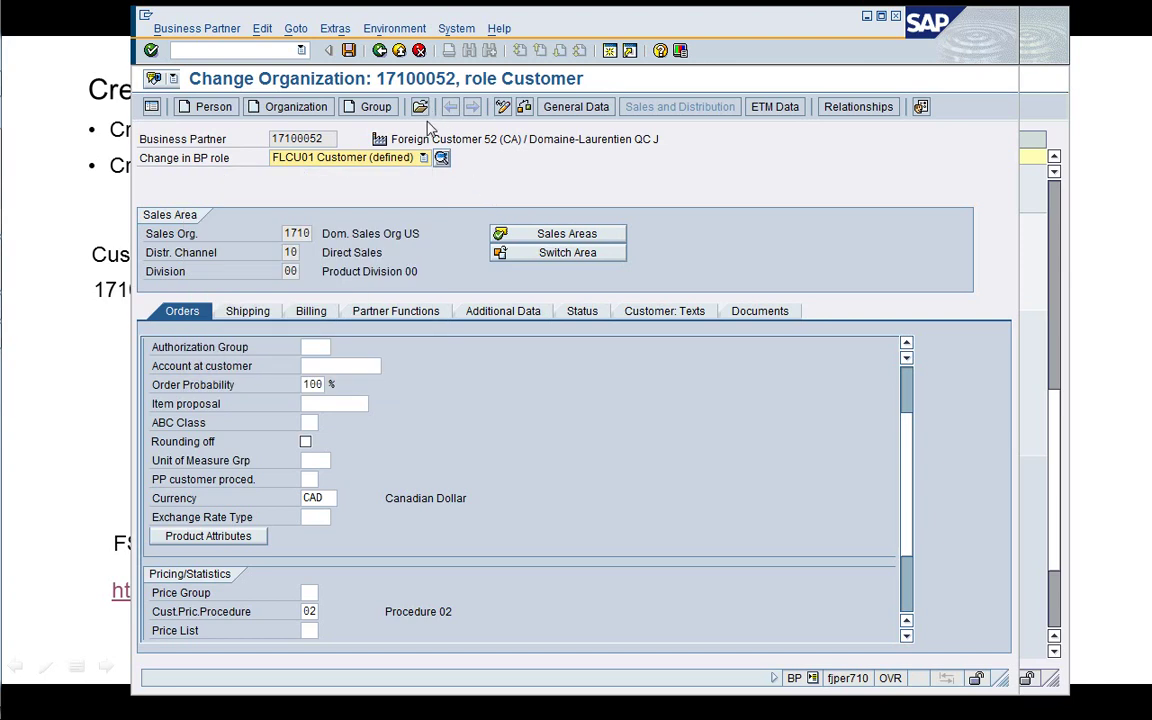
Switch the business partner to display mode with role UKM000 SAP Credit Management, and show its credit segment data
click(503, 112)
click(387, 160)
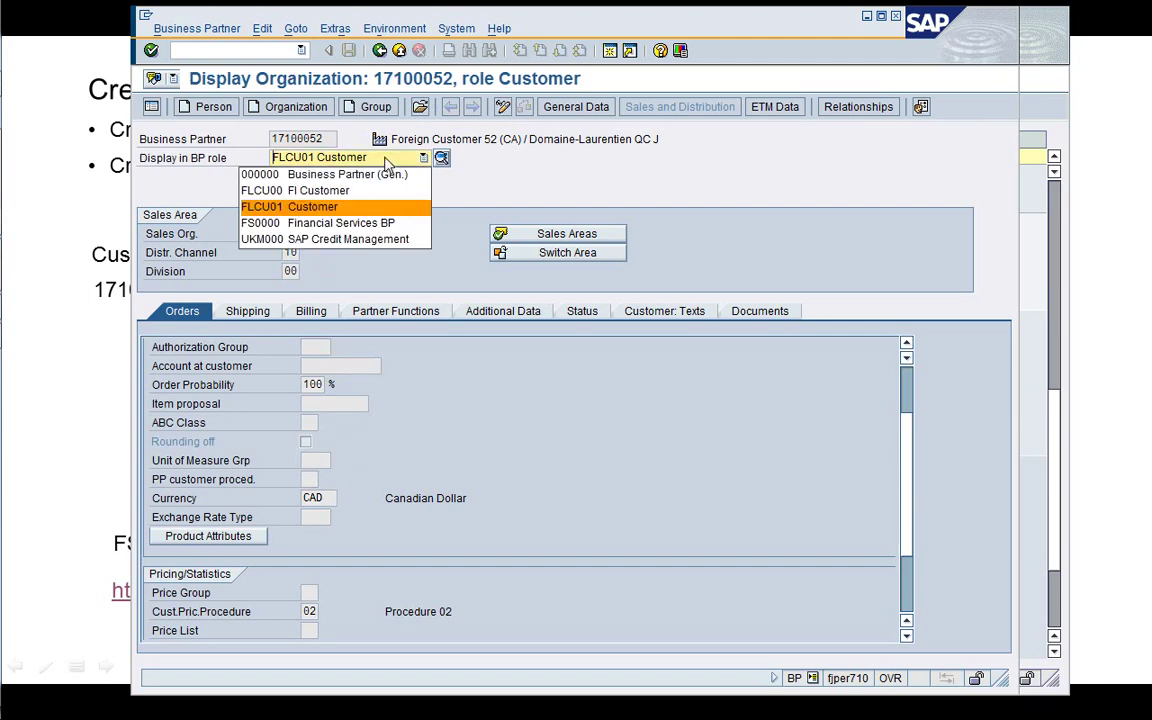
click(388, 240)
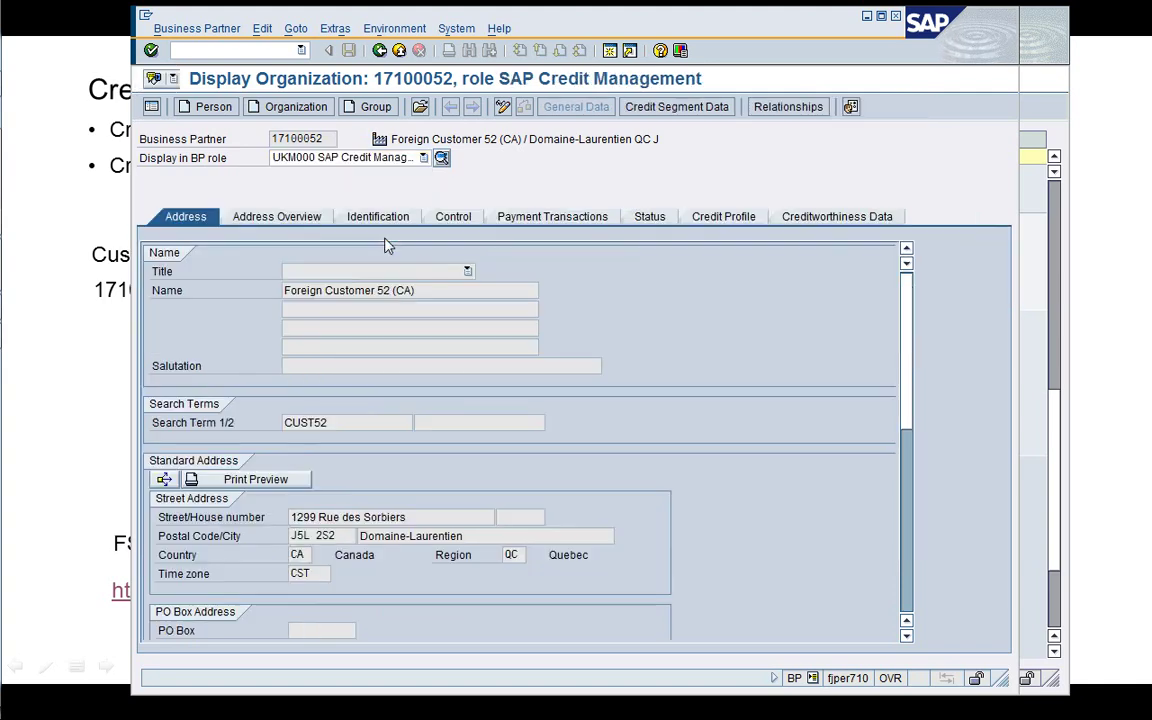
click(668, 112)
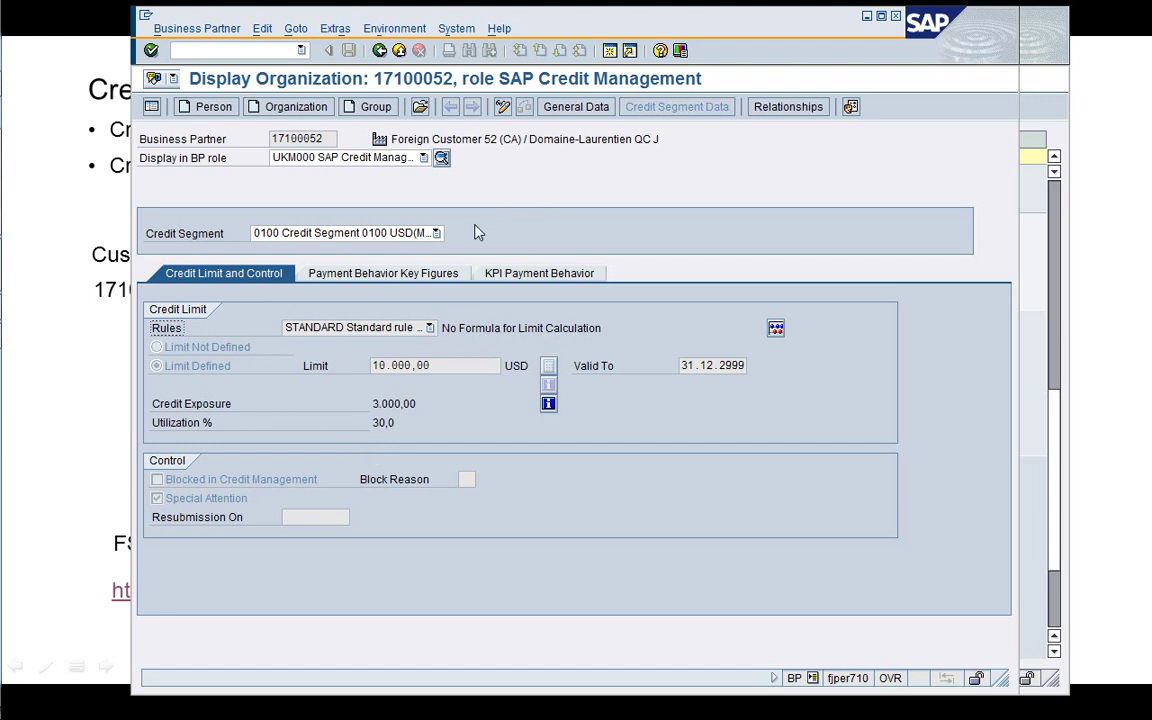
Examine the credit limit and exposure for credit segments 0100, 0200 and 0300 of the customer
click(435, 233)
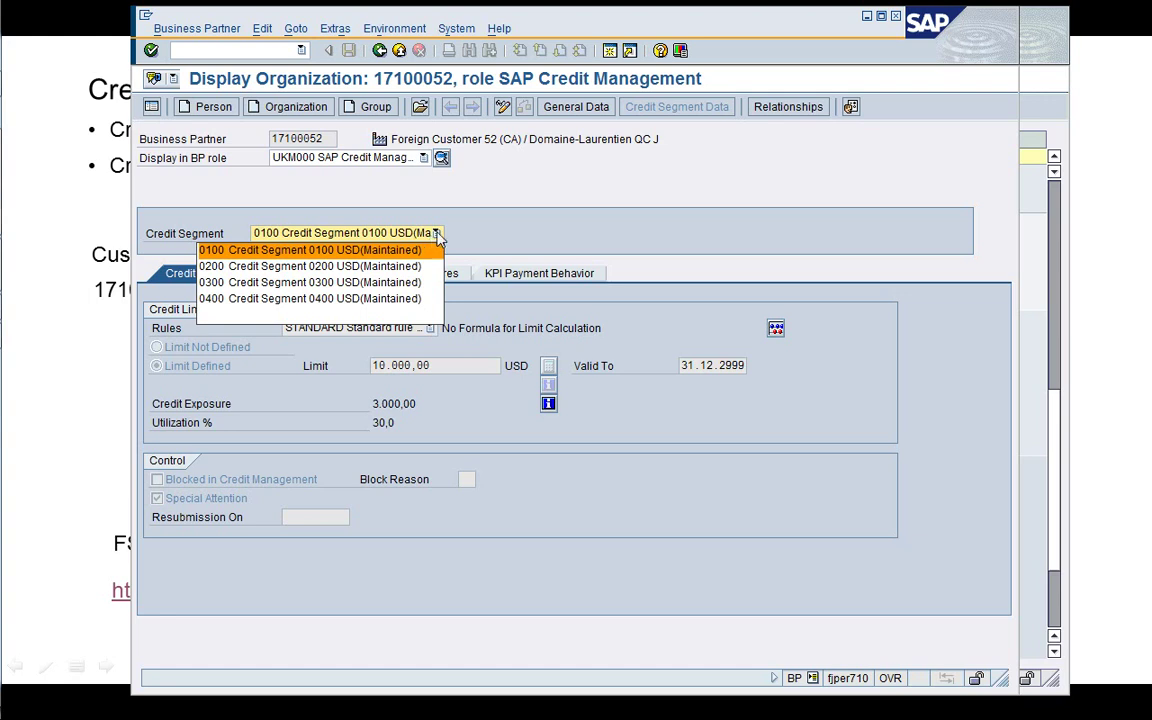
click(436, 233)
click(444, 365)
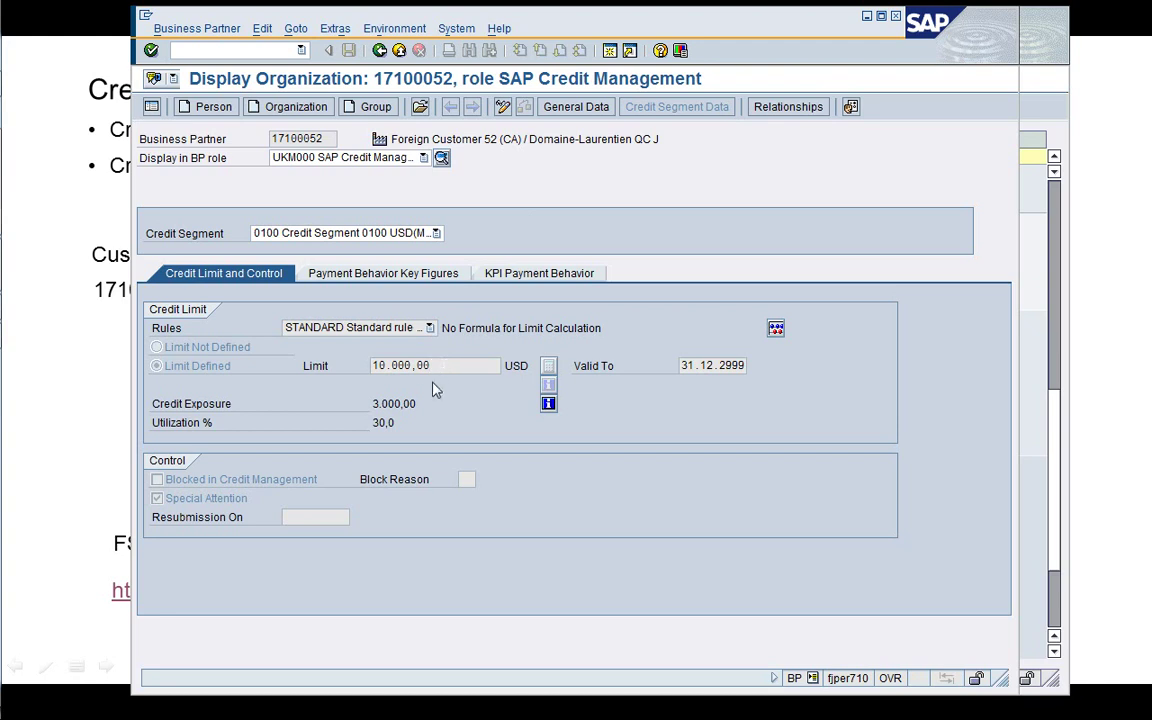
click(436, 234)
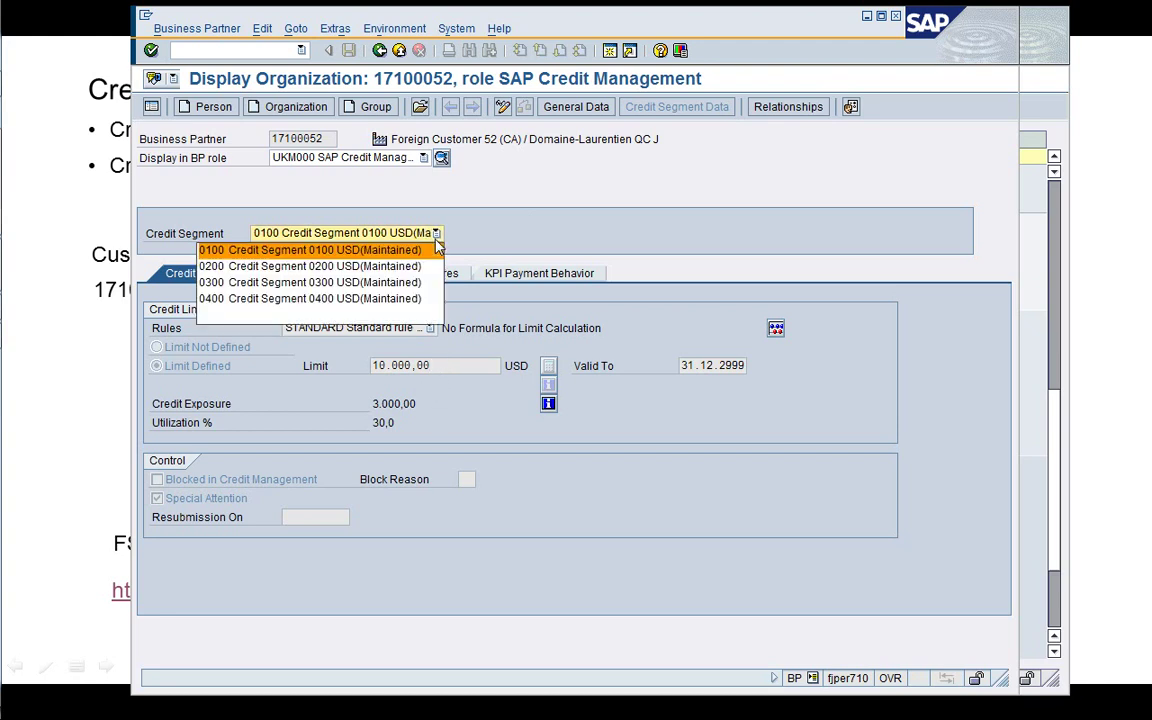
key(Down)
key(Return)
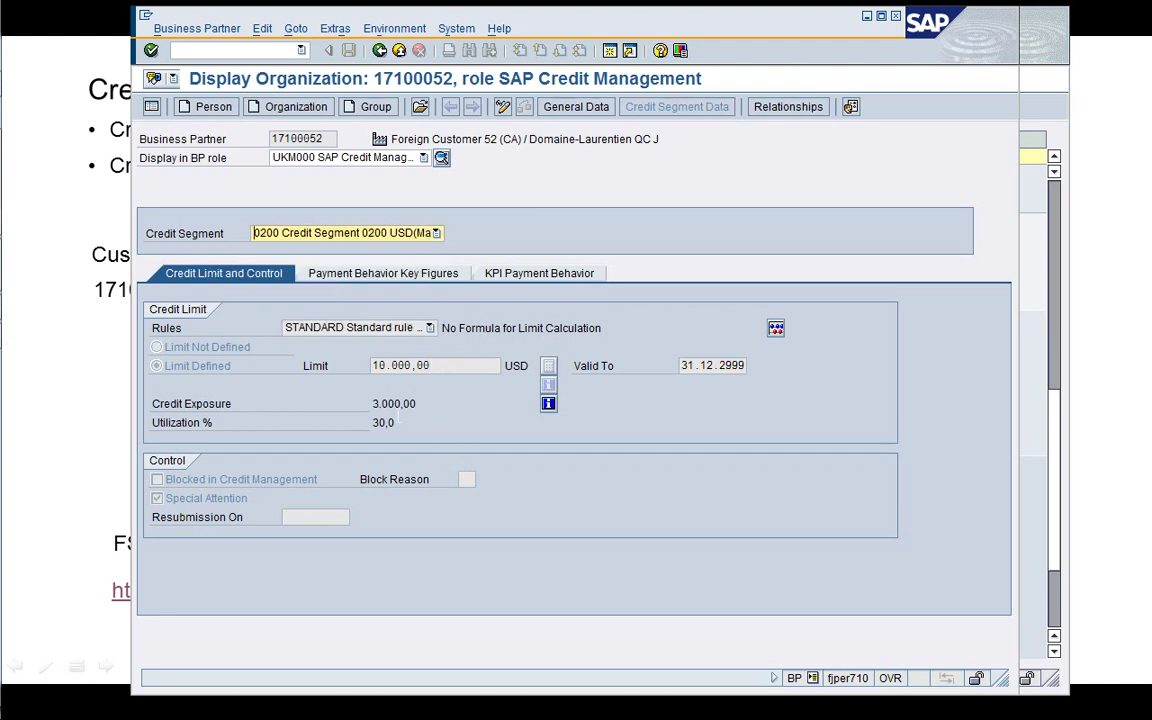
click(436, 233)
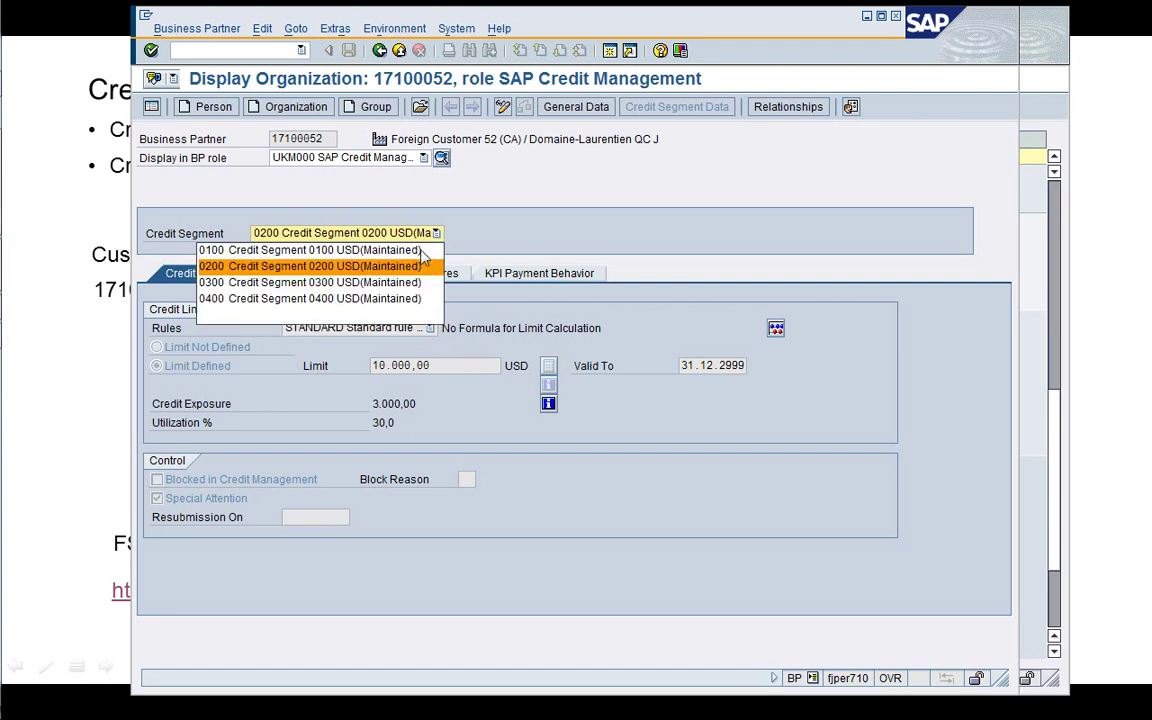
click(413, 283)
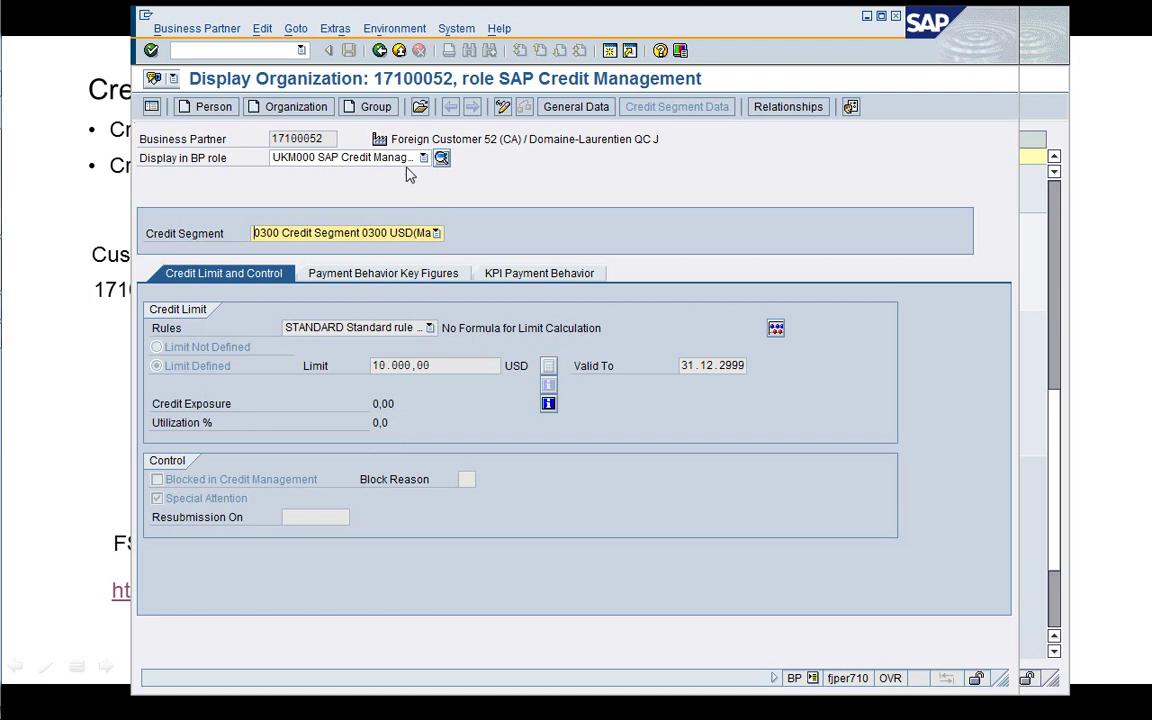
Open transaction SE16 in a new session, and return from it to the SAP Easy Access menu
click(176, 50)
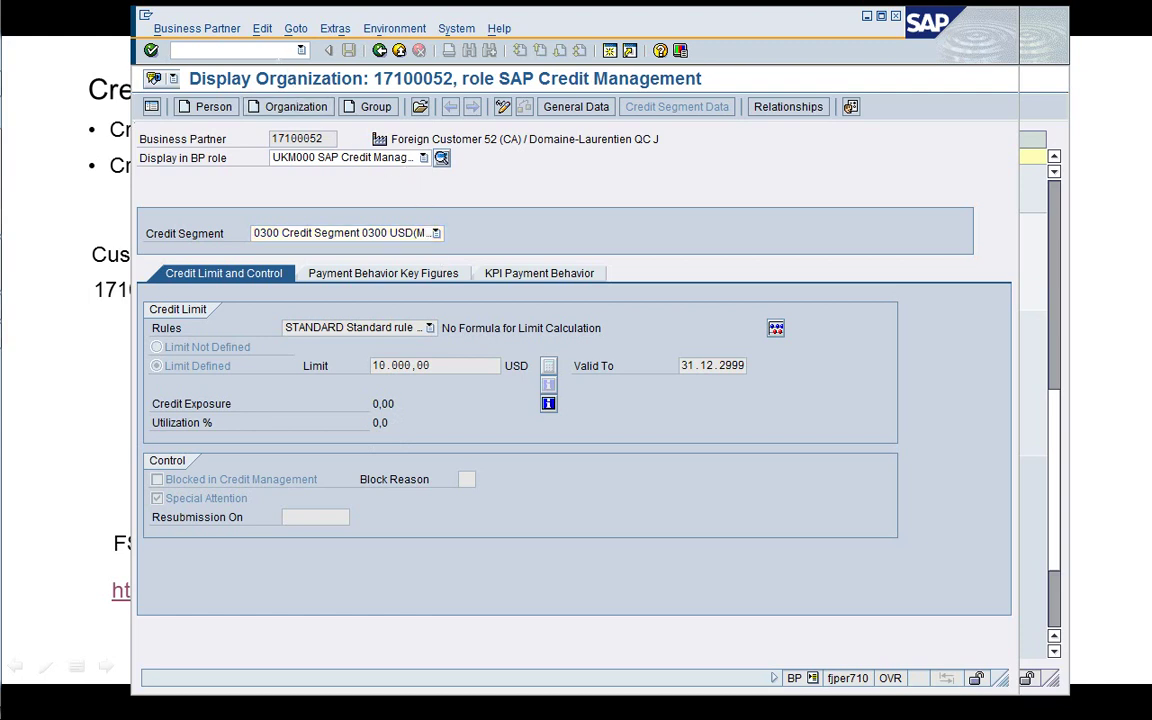
text(/oSE16)
key(Return)
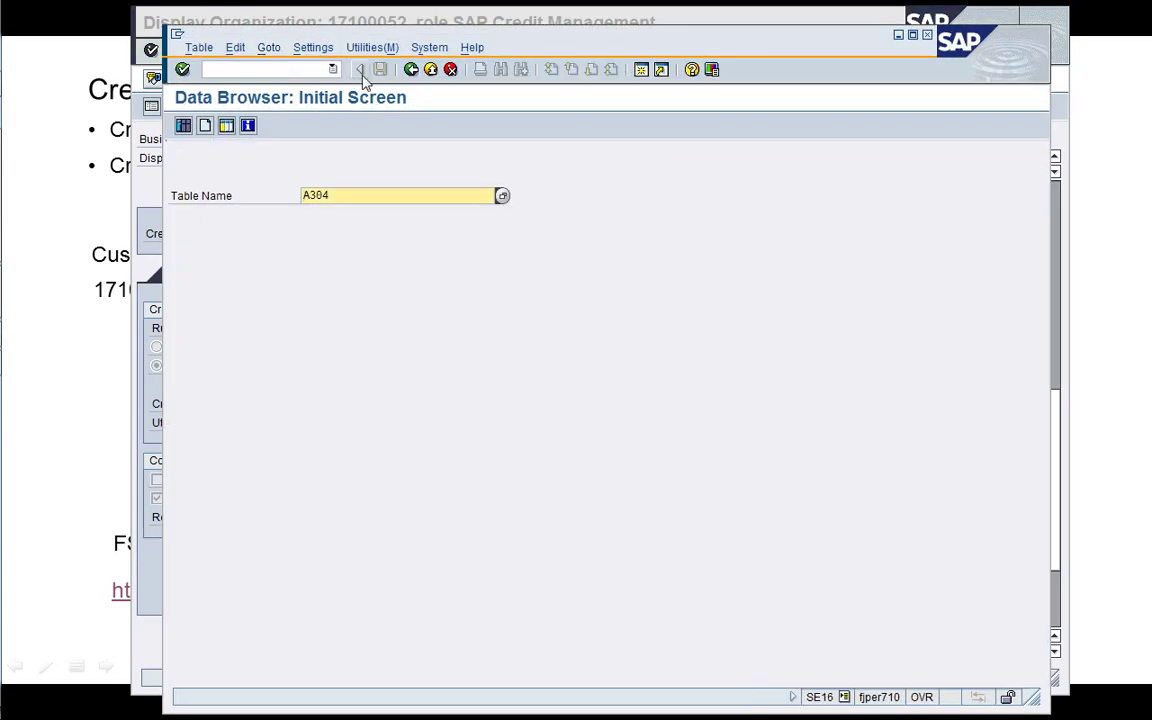
click(411, 69)
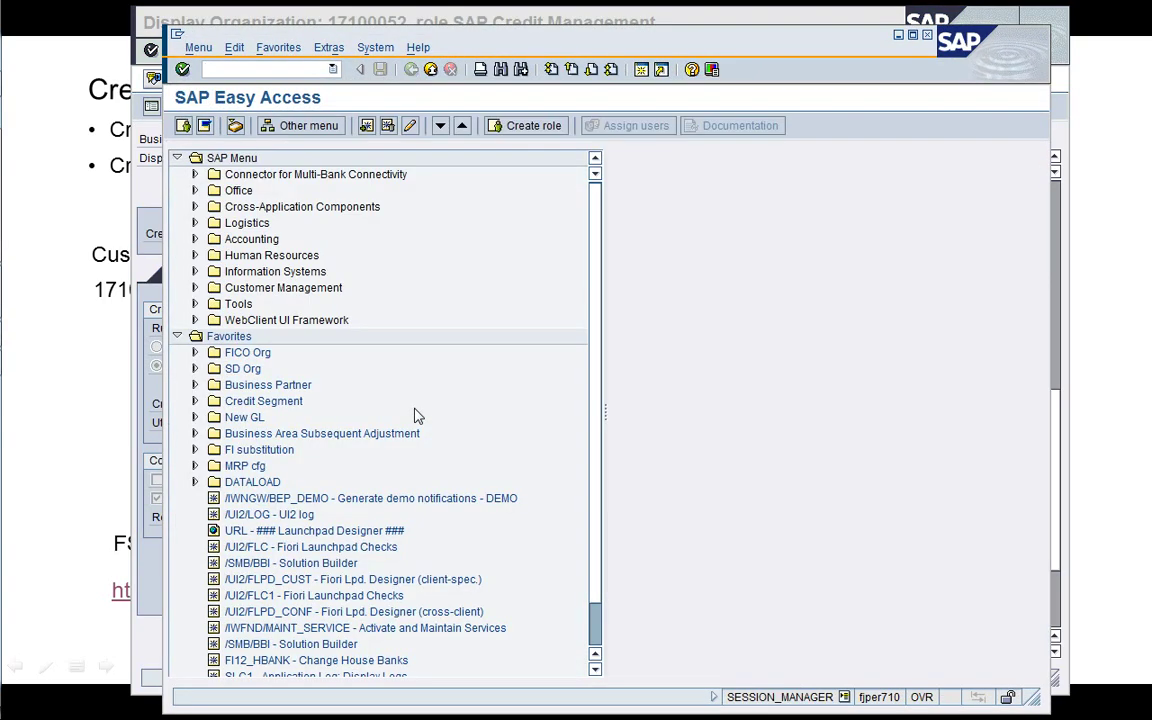
Expand the Business Partner favorites folder and start the SE16 favorite for table UKMBP_CMS_SGM (Customer by Credit Segment)
click(265, 450)
key(Up)
key(Up)
key(Up)
key(Up)
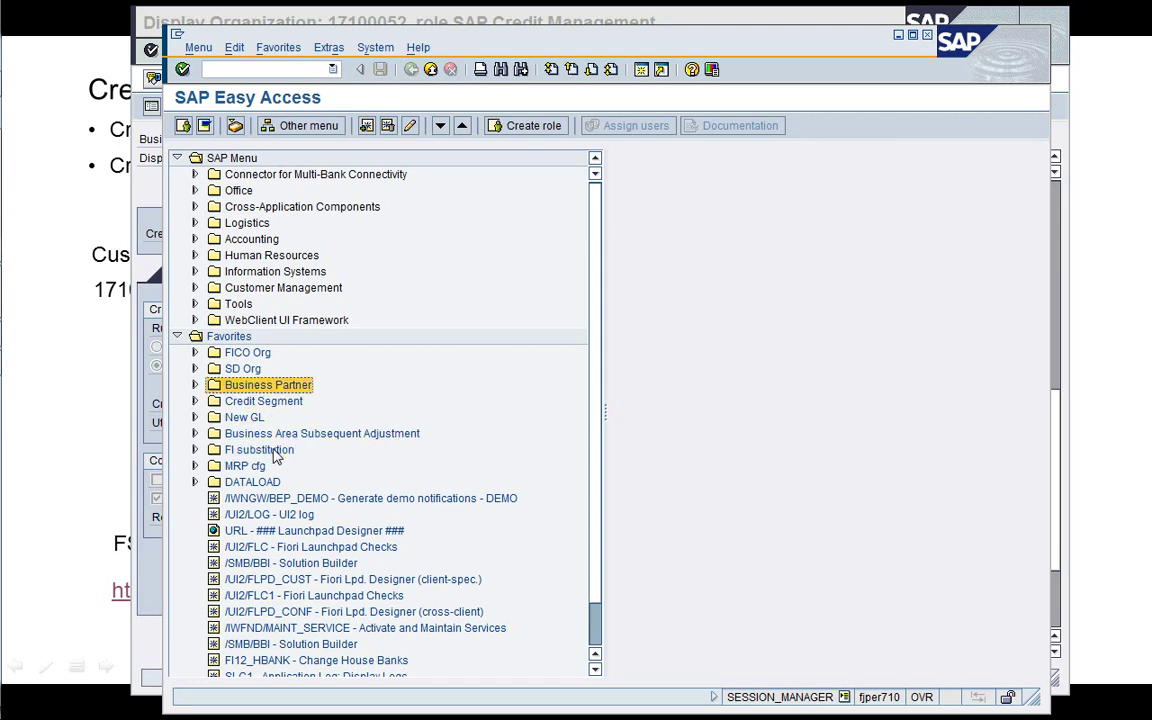
key(Right)
key(Down)
key(Down)
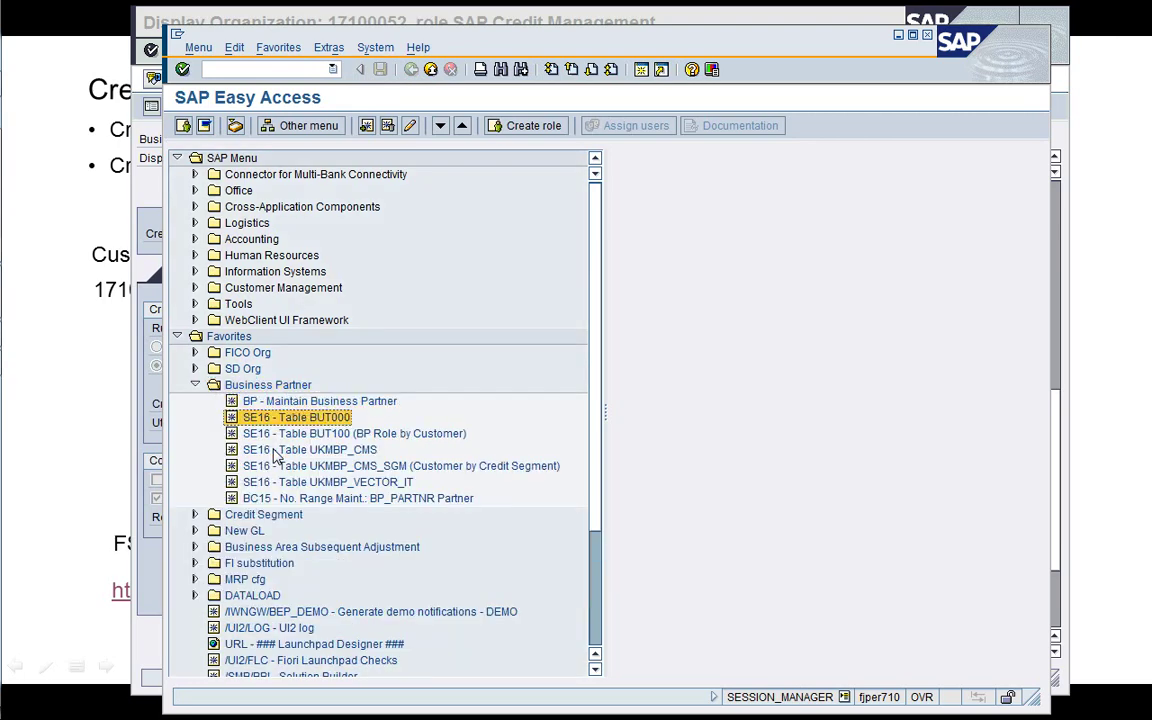
key(Down)
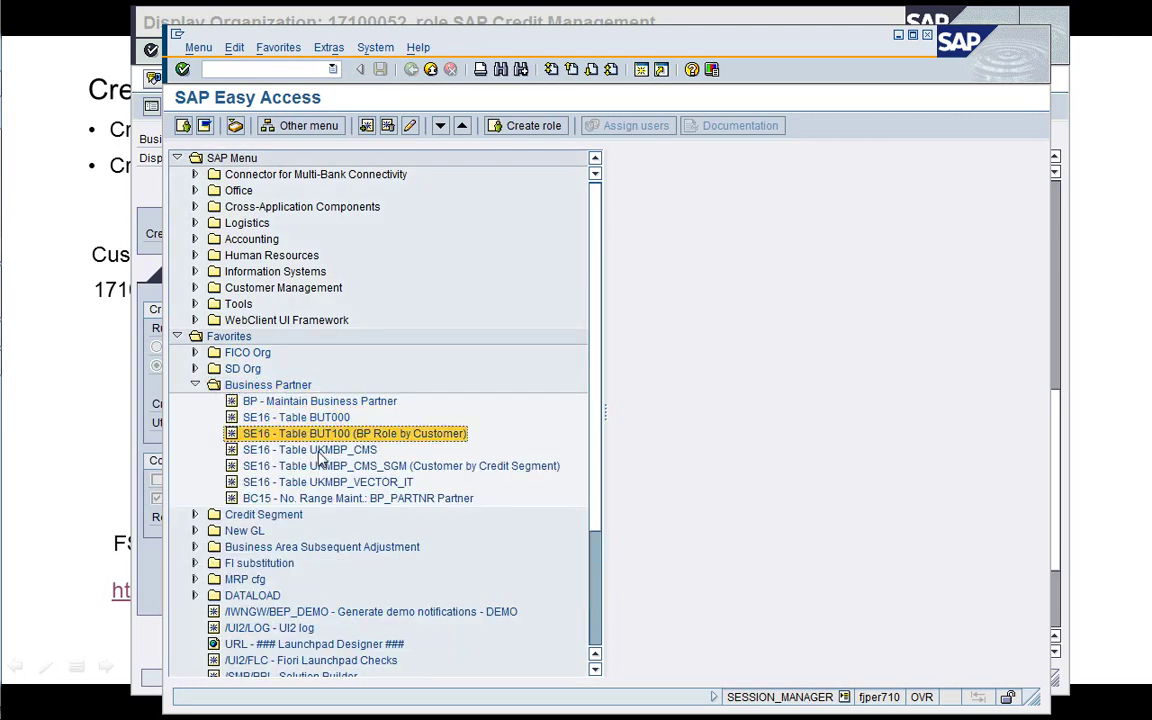
key(Down)
key(Down)
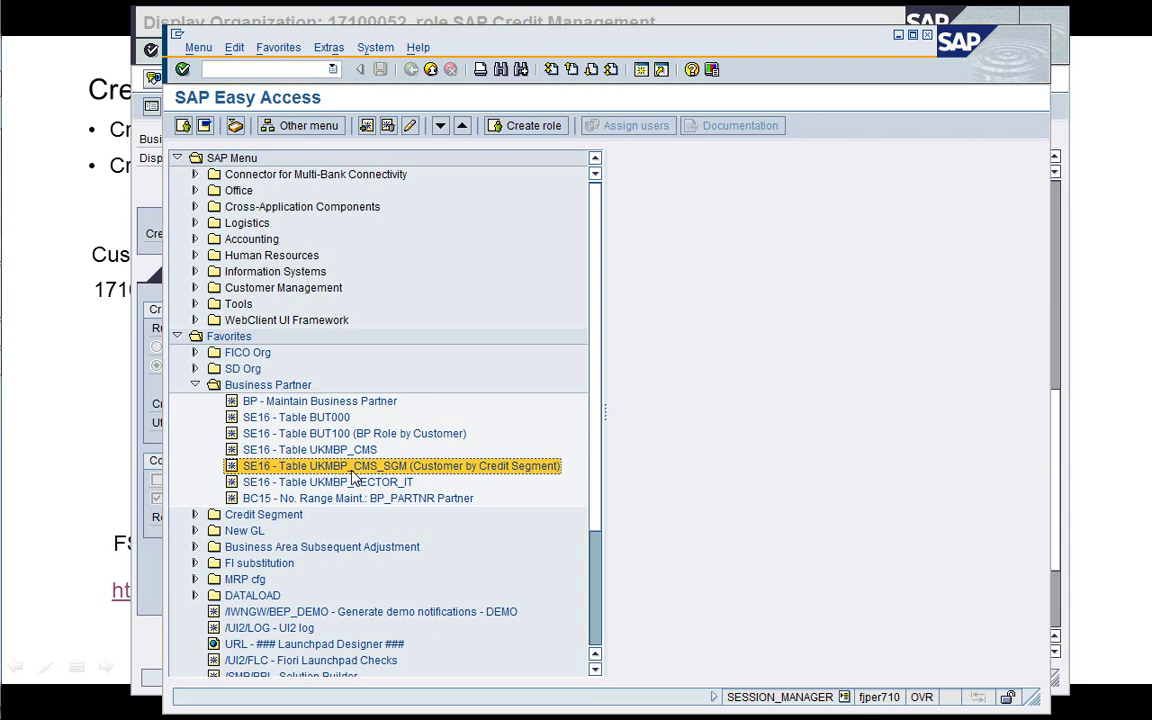
double_click(352, 478)
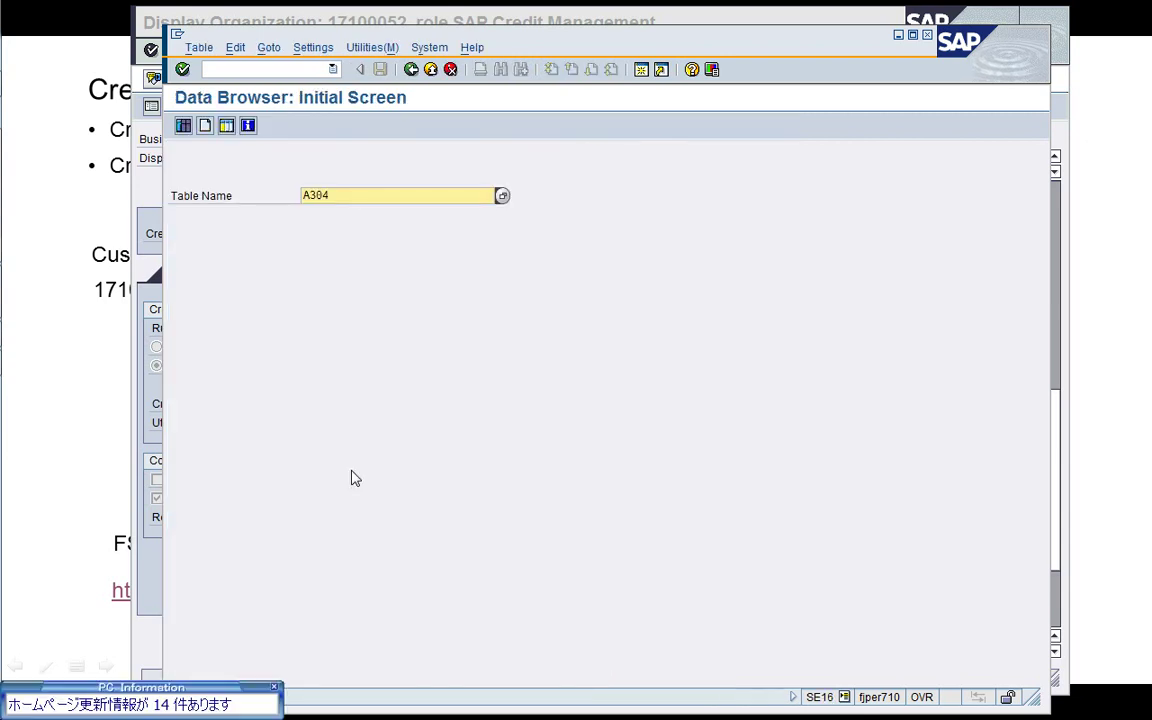
Dismiss the notification, replace the table name with UKMBP_CMS_SGM, and open its selection screen
click(274, 688)
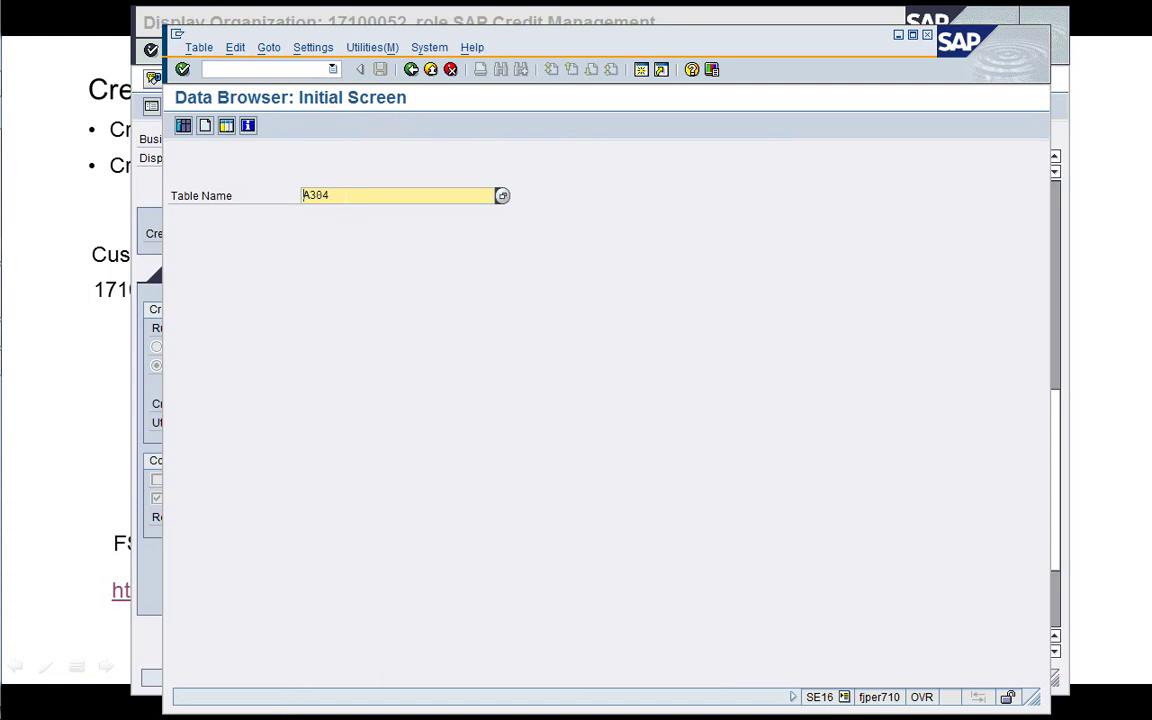
key(BackSpace)
key(BackSpace)
key(BackSpace)
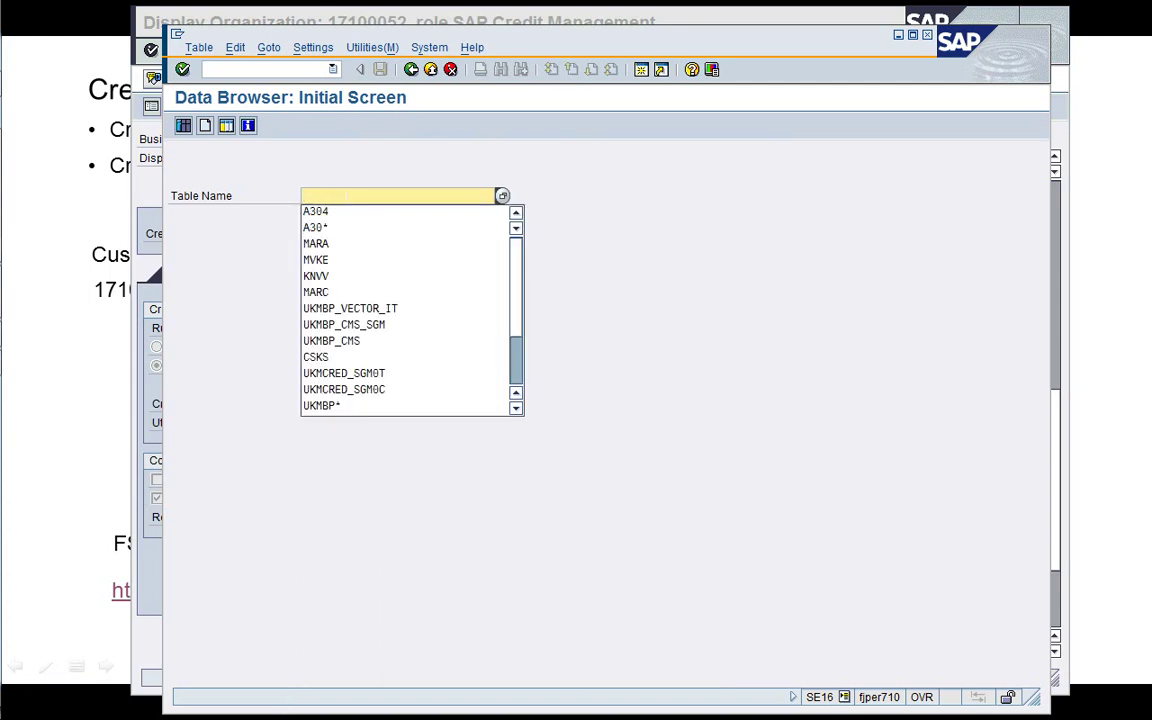
key(Down)
key(Down)
key(Down)
key(Down)
key(Down)
key(Down)
key(Down)
key(Down)
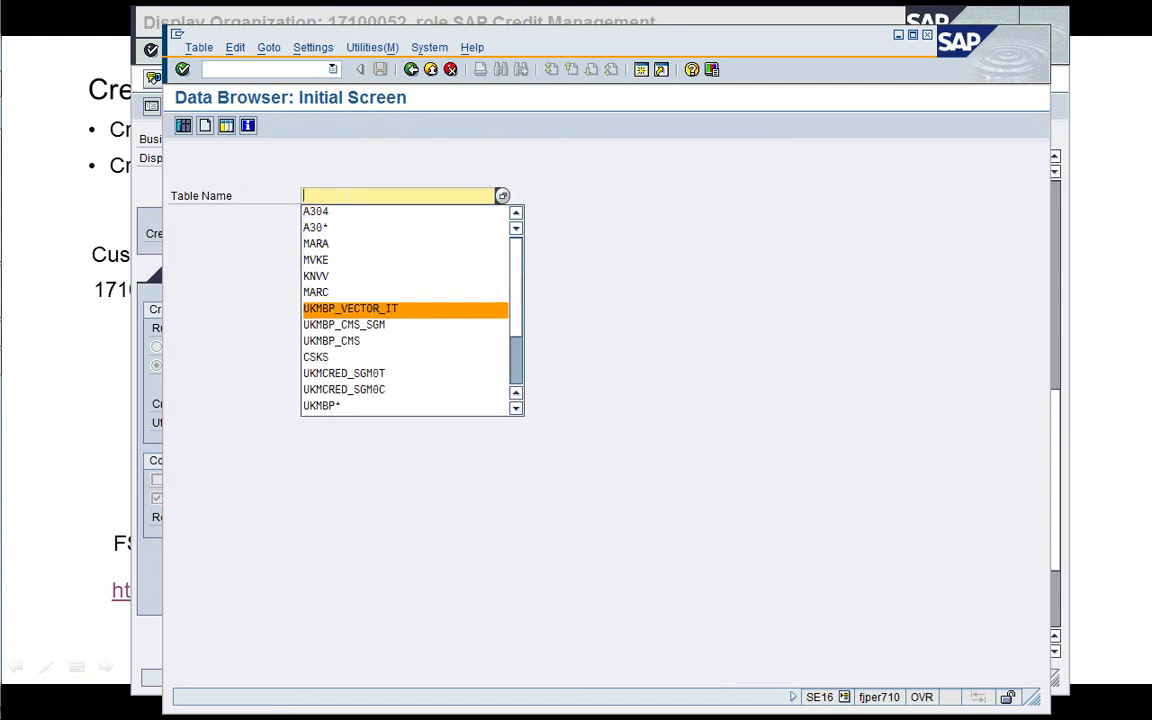
key(Return)
key(Return)
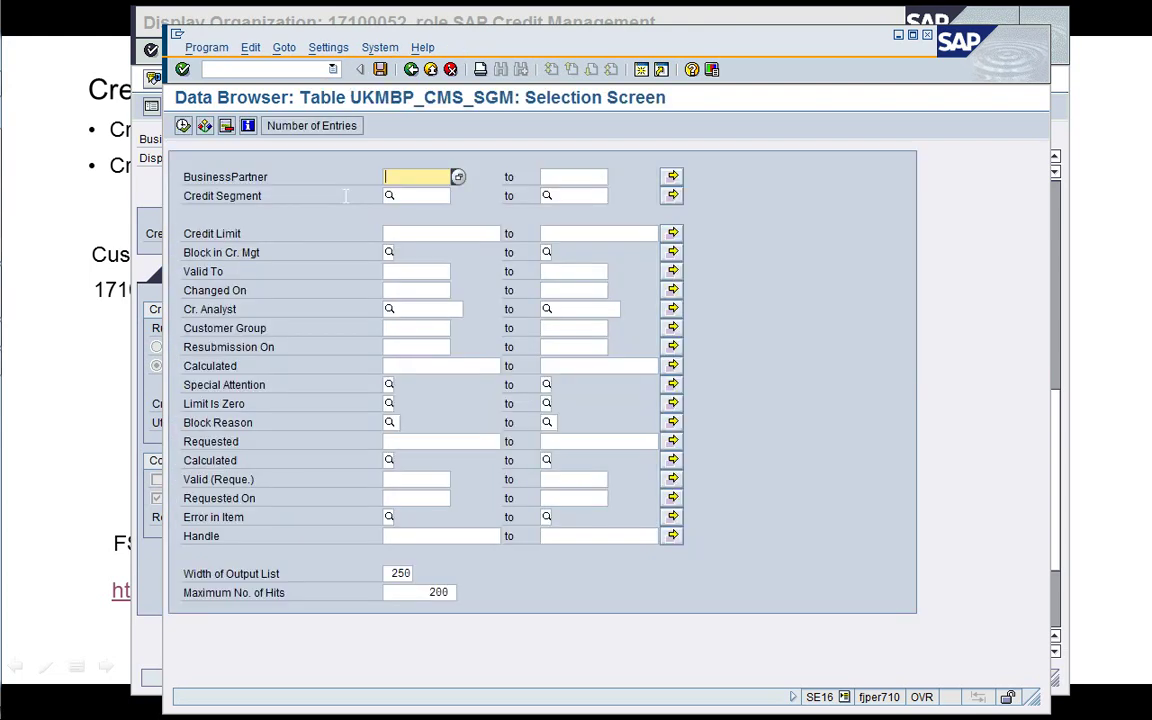
Display the entries of table UKMBP_CMS_SGM without restricting the business partner or credit segment
key(BackSpace)
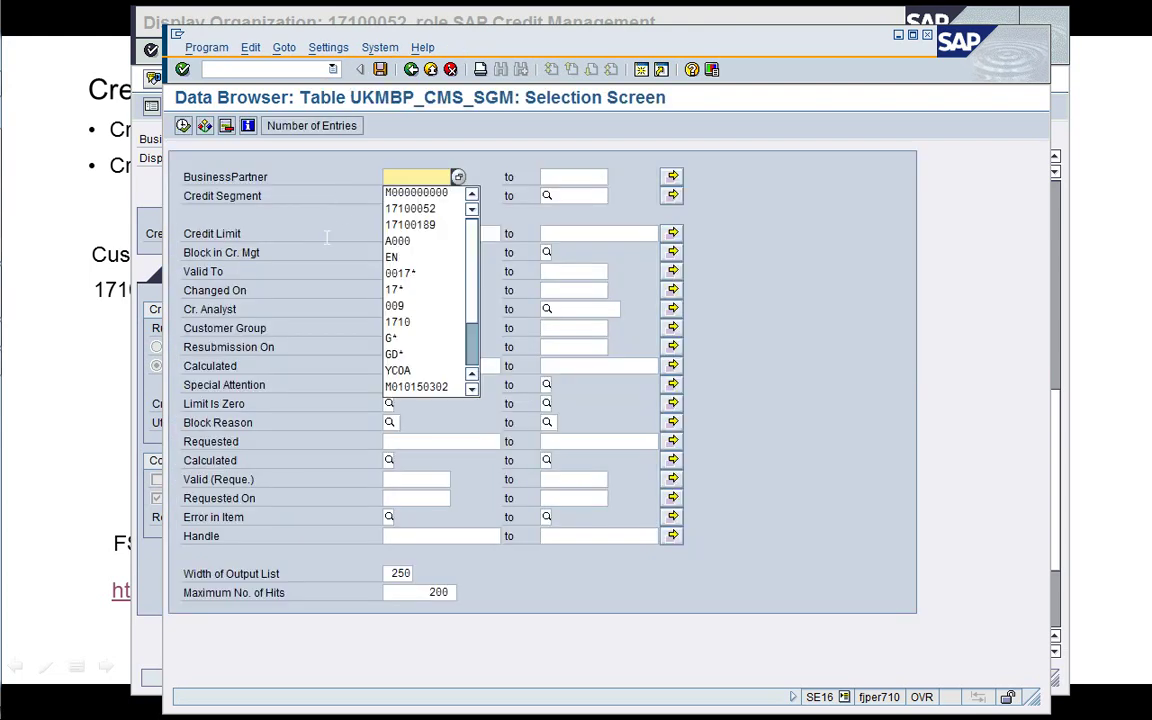
key(Escape)
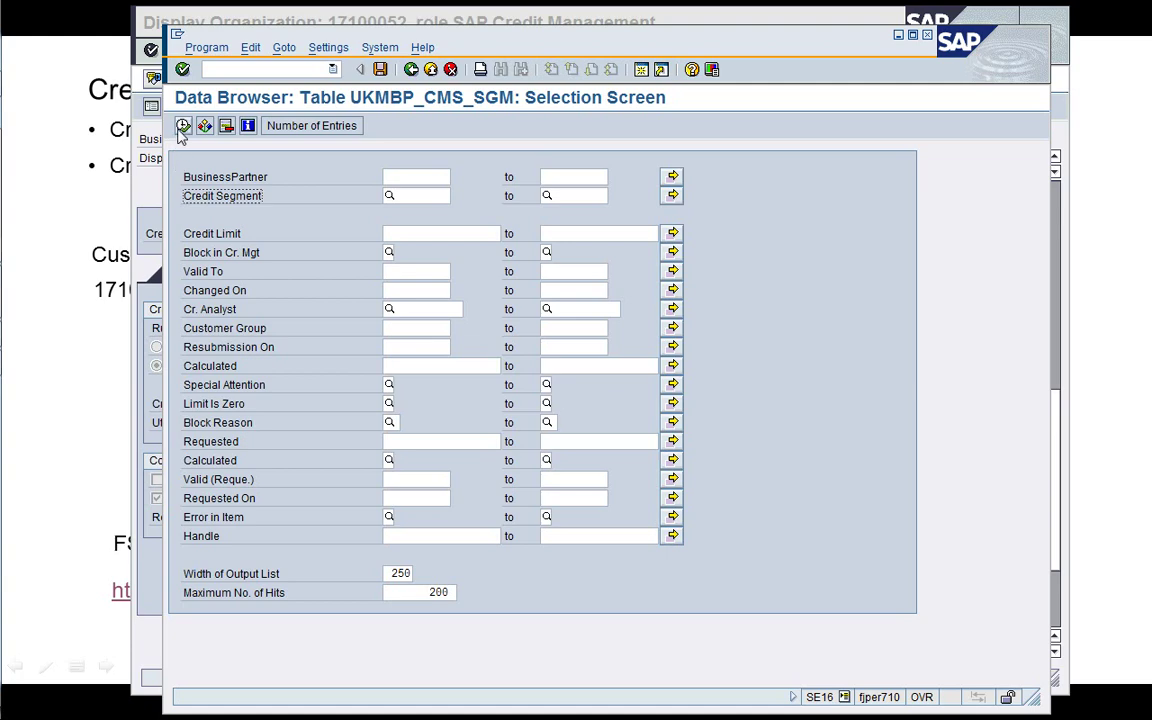
click(183, 125)
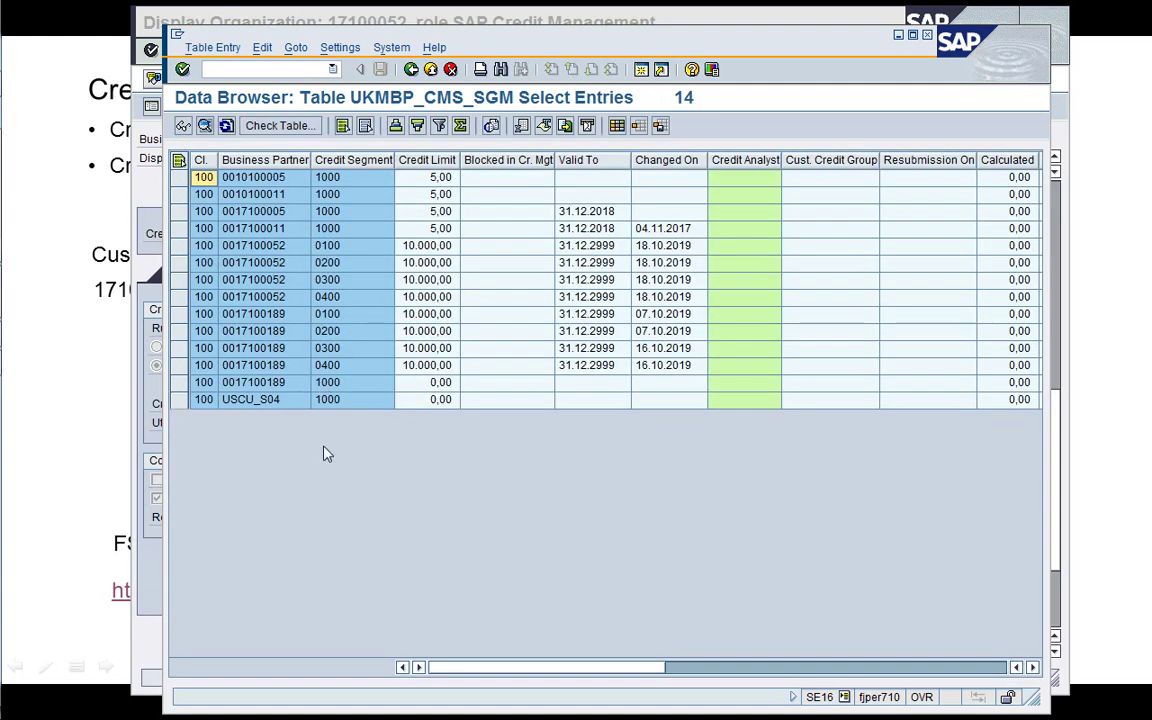
Examine the foreign customer's table rows for credit segments 0100 to 0400, including the business partner and credit limit columns
click(255, 246)
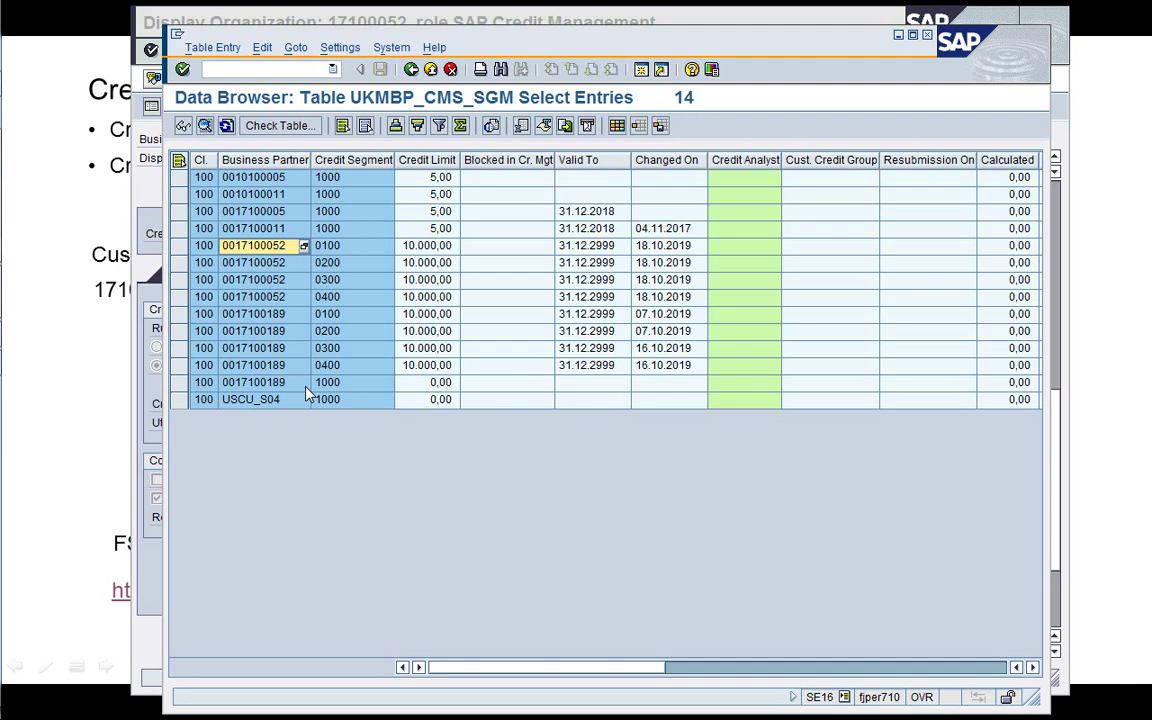
key(Down)
key(Down)
key(Down)
key(Tab)
key(Up)
key(Up)
key(Up)
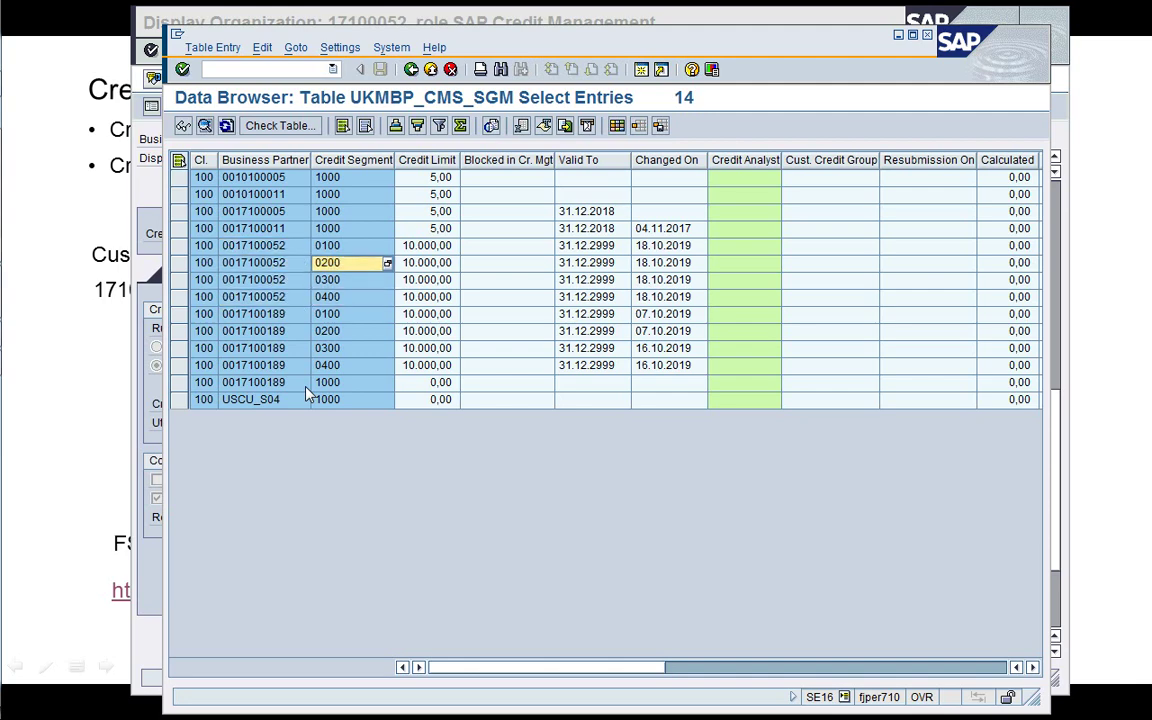
key(Tab)
key(Down)
key(Down)
key(Down)
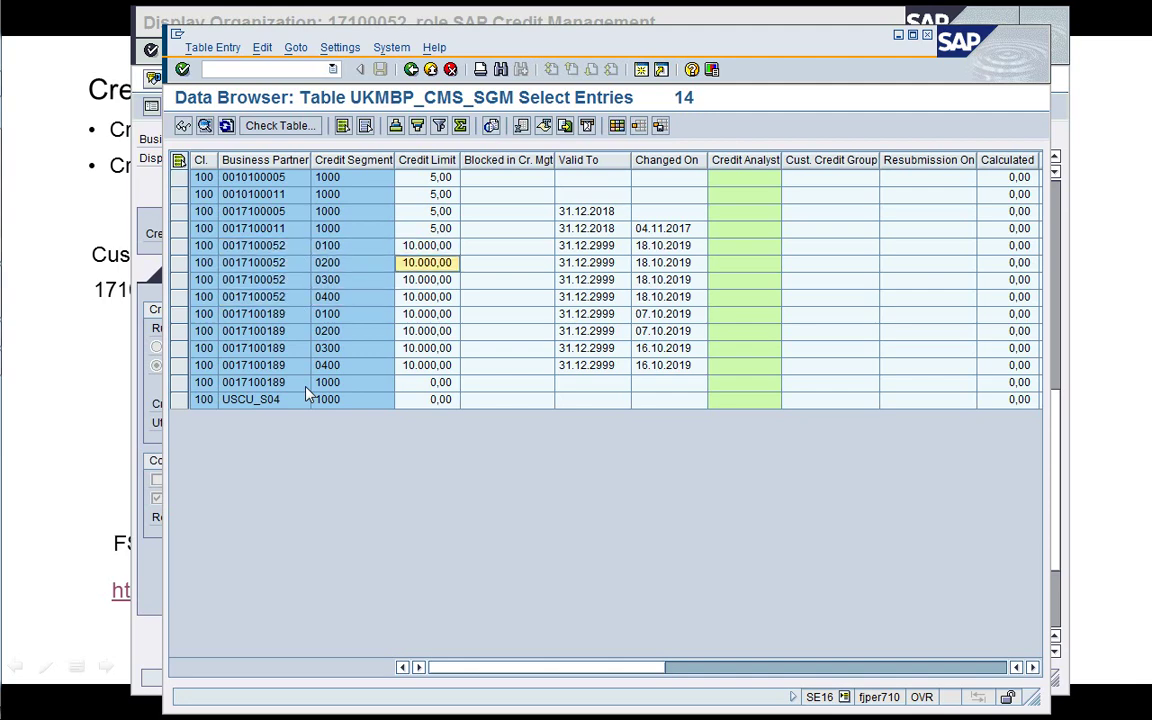
key(shift+Tab)
key(shift+Tab)
key(Tab)
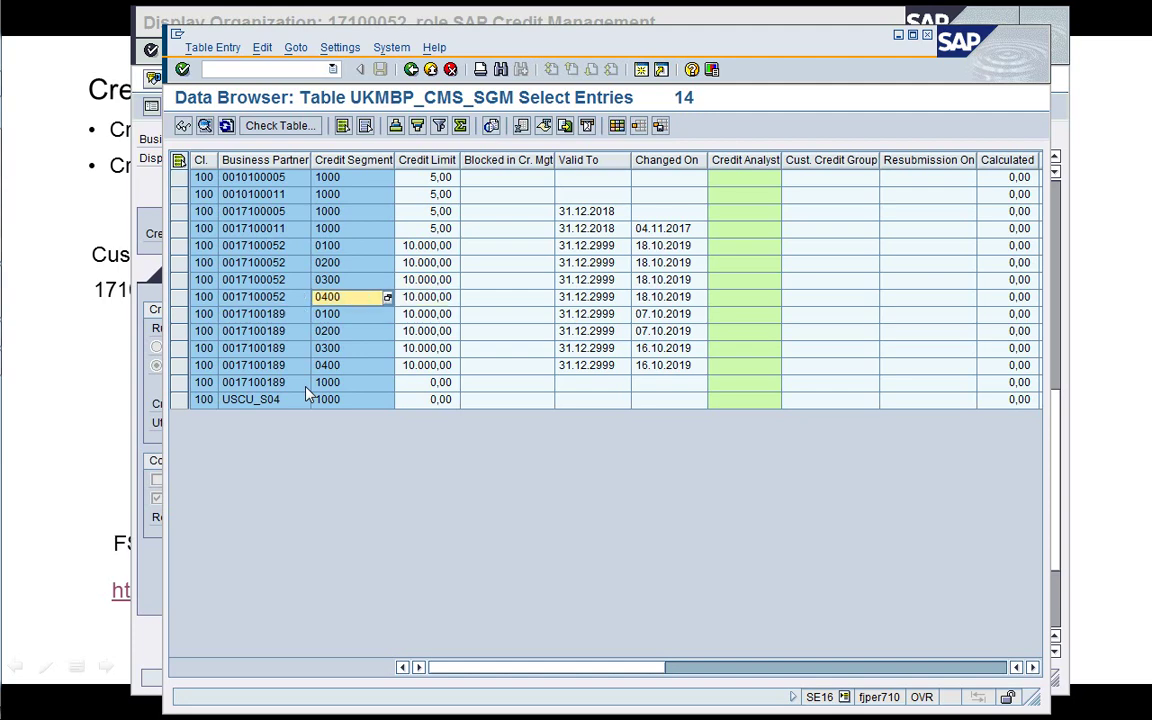
key(Up)
key(Up)
key(Up)
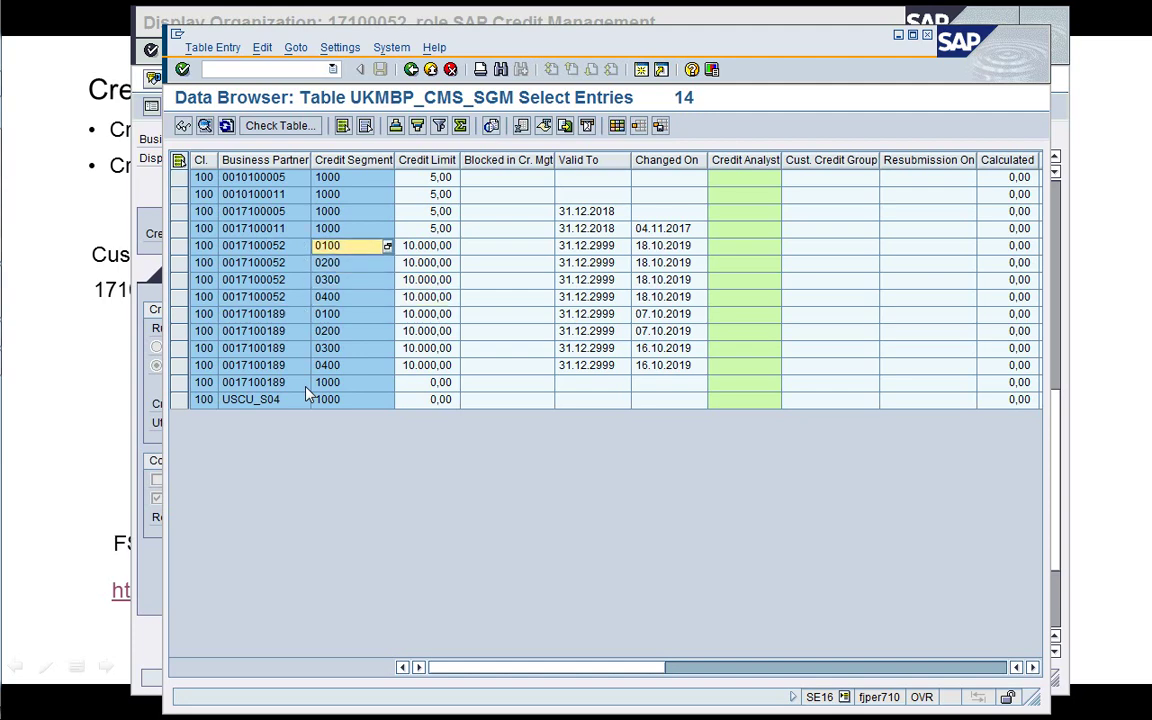
key(shift+Tab)
key(Tab)
key(Down)
key(Down)
key(Down)
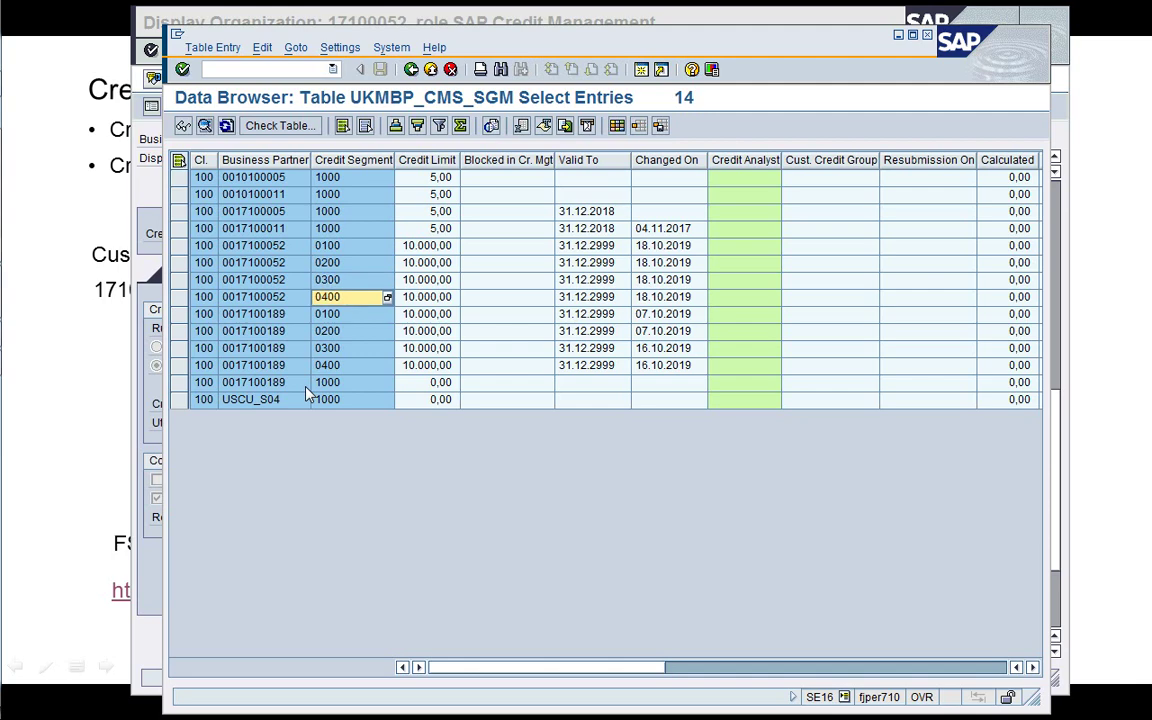
Examine the remaining columns of table UKMBP_CMS_SGM for the foreign customer's segment 0400 row, from the credit limit to the handle
key(shift+Tab)
key(Tab)
key(Tab)
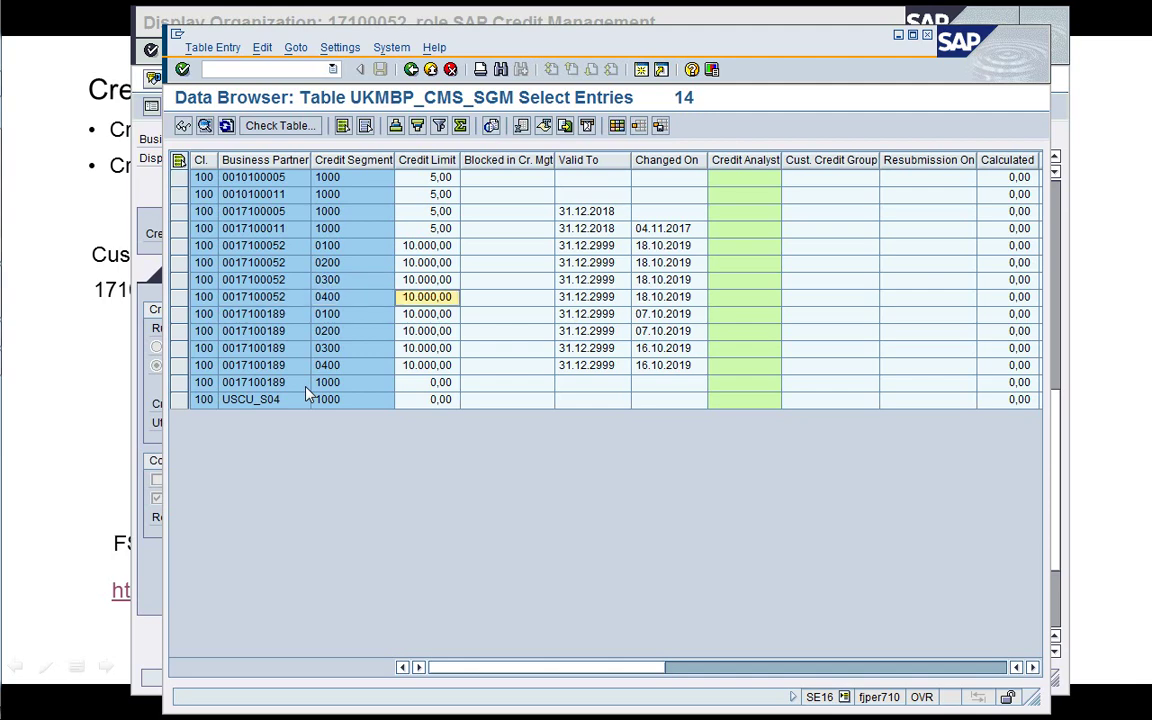
key(shift+Tab)
key(Tab)
key(Tab)
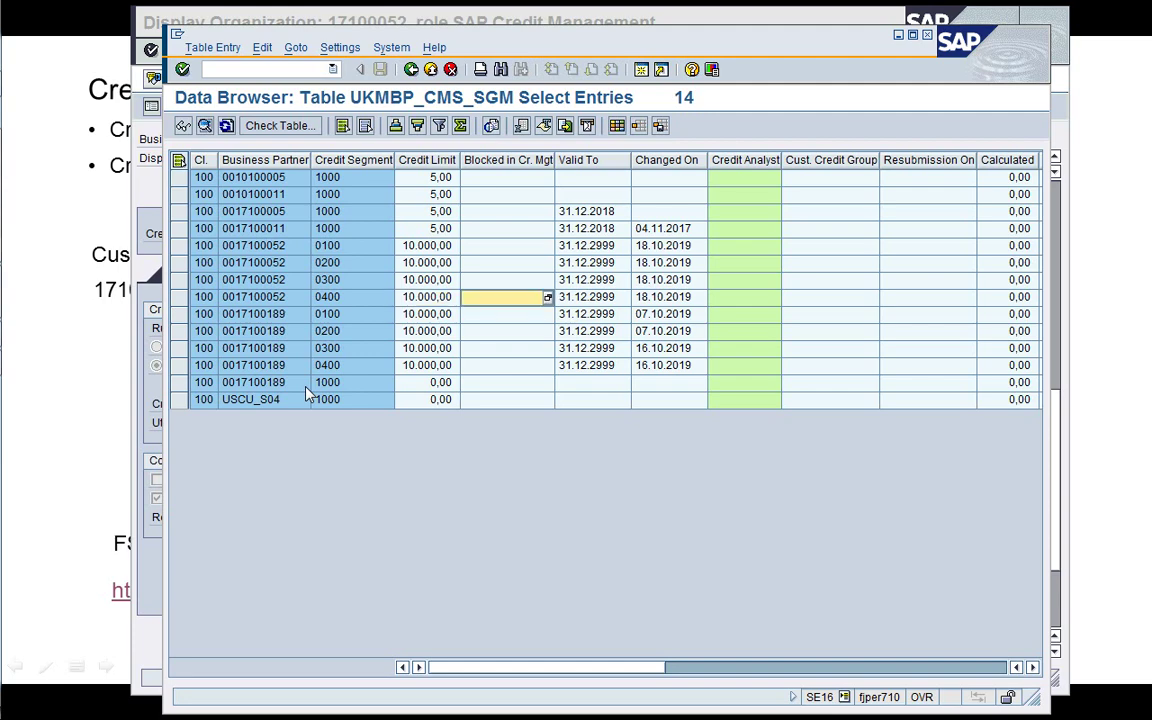
key(Tab)
key(Tab)
key(Tab)
key(Tab)
key(Tab)
key(Tab)
key(Tab)
key(Tab)
key(Tab)
key(Tab)
key(Tab)
key(Tab)
key(Tab)
key(Tab)
key(Tab)
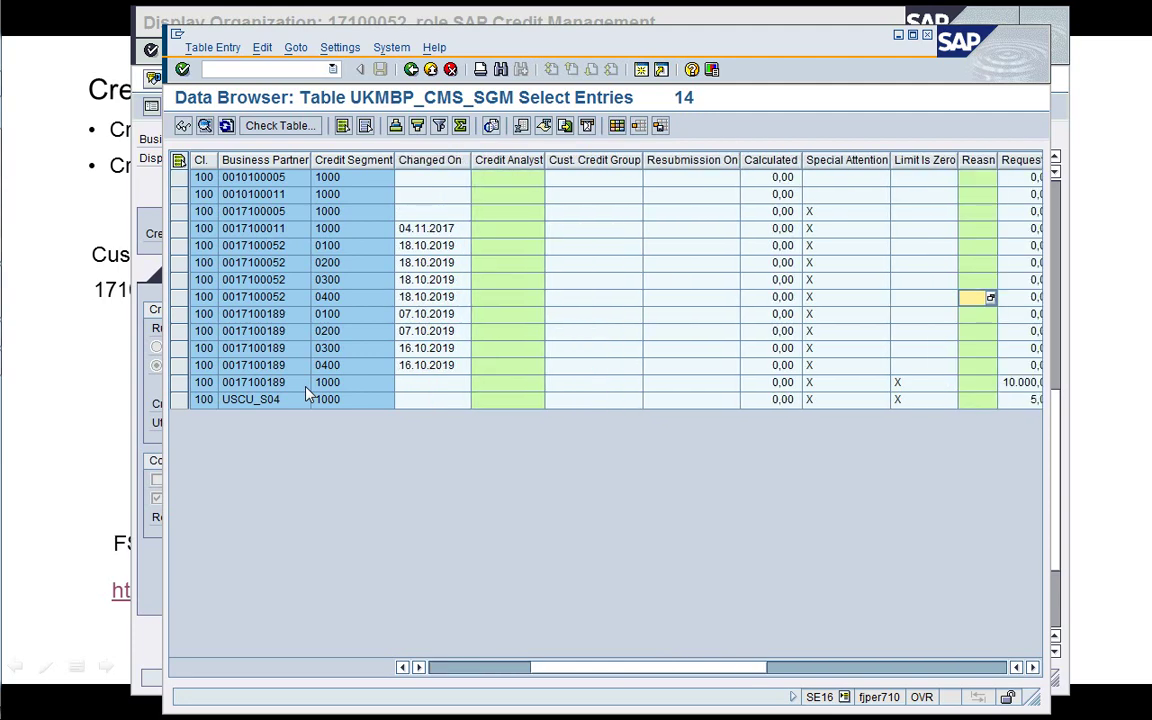
key(shift+Tab)
key(shift+Tab)
key(shift+Tab)
key(shift+Tab)
key(shift+Tab)
key(shift+Tab)
key(shift+Tab)
key(shift+Tab)
key(shift+Tab)
key(shift+Tab)
key(shift+Tab)
key(shift+Tab)
key(shift+Tab)
key(shift+Tab)
key(shift+Tab)
key(shift+Tab)
key(shift+Tab)
key(shift+Tab)
key(shift+Tab)
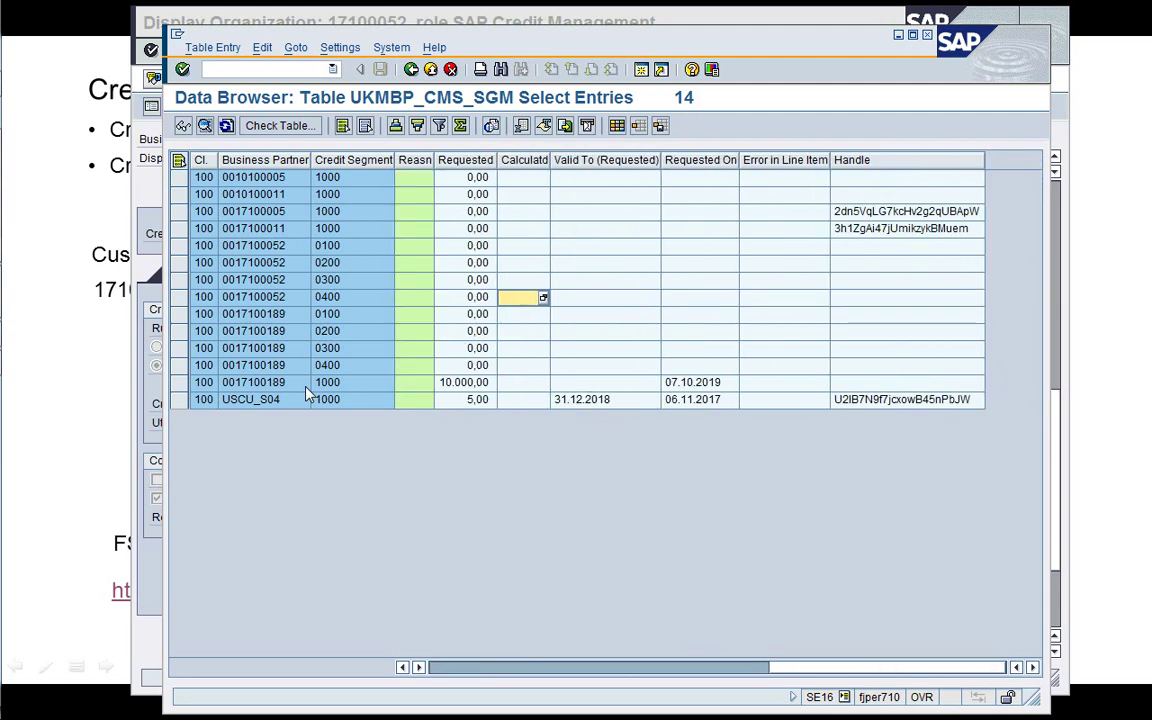
Return to the Data Browser initial screen, choose table UKMBP_VECTOR_IT and open its selection screen
click(410, 70)
click(410, 70)
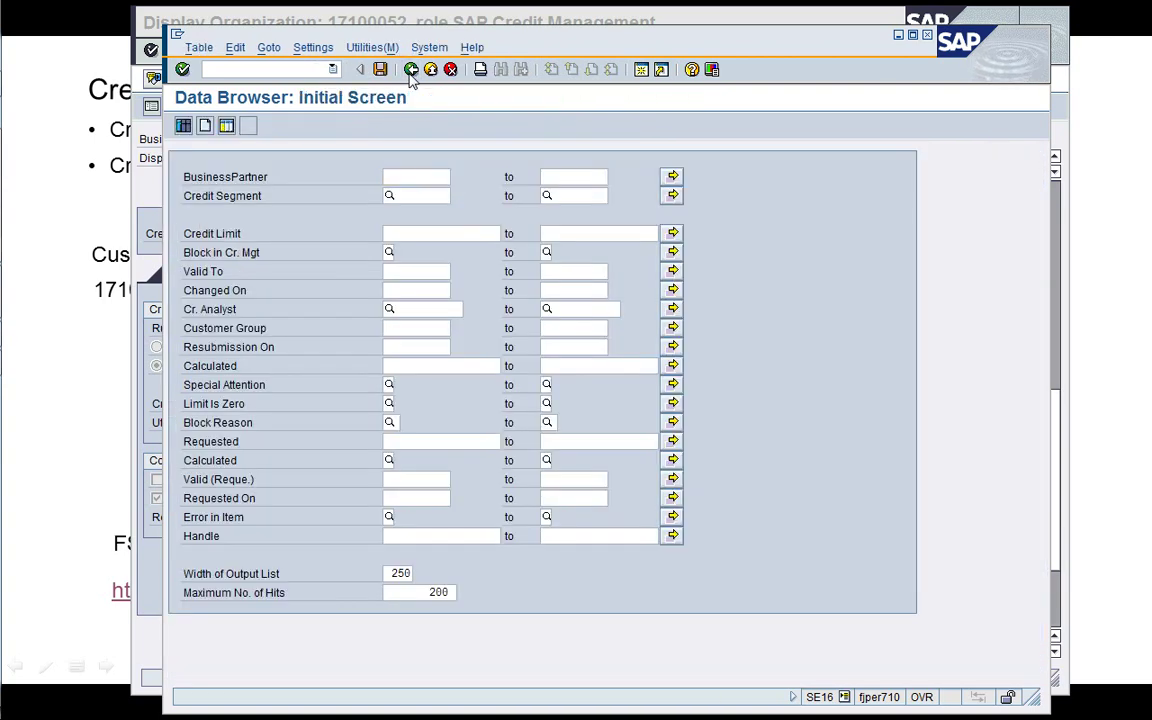
key(BackSpace)
key(BackSpace)
key(BackSpace)
key(BackSpace)
key(BackSpace)
key(BackSpace)
key(BackSpace)
key(BackSpace)
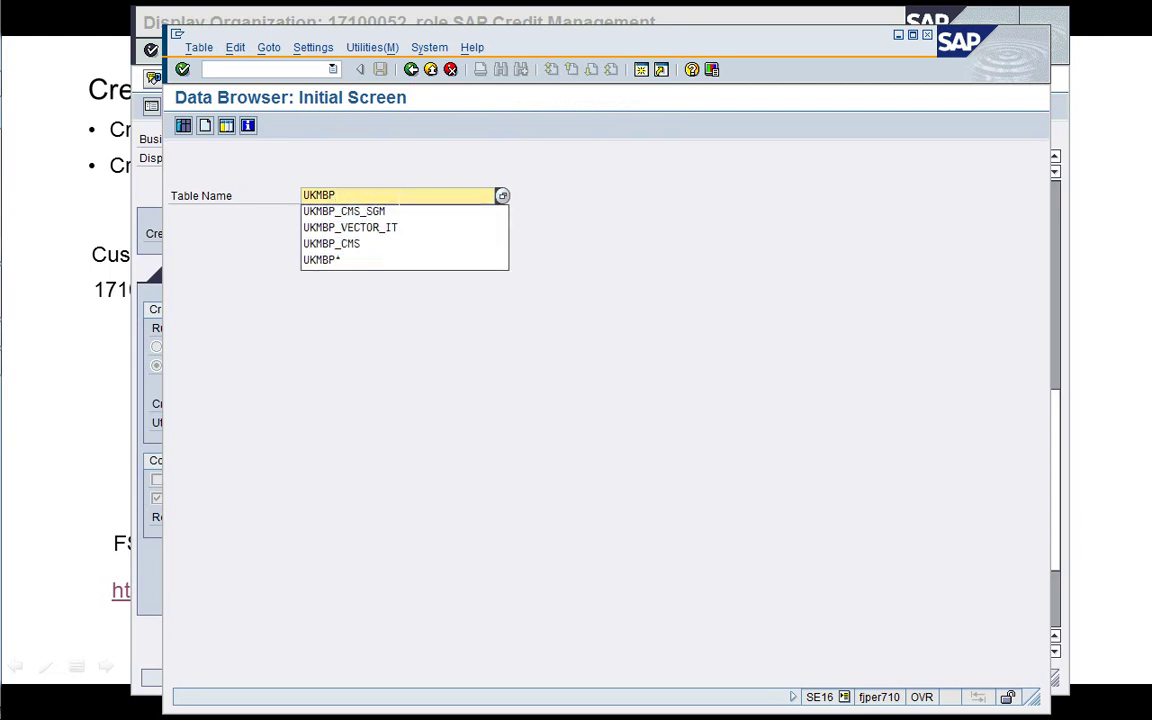
key(Down)
key(Down)
key(Return)
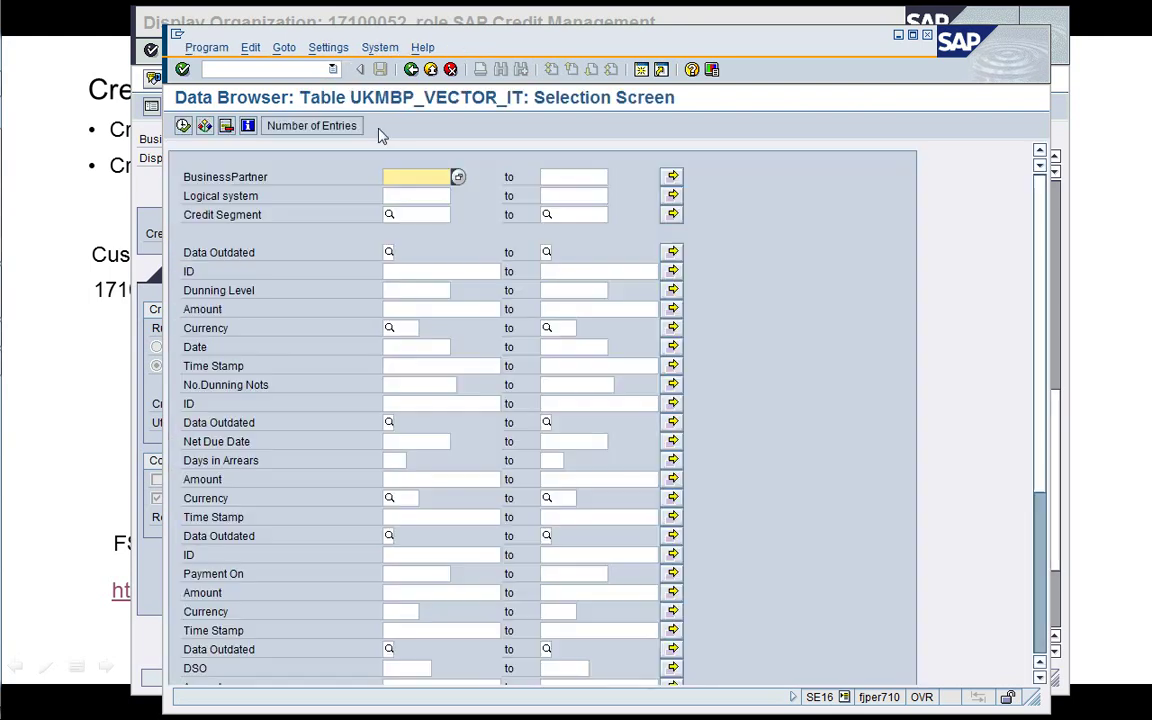
Display the UKMBP_VECTOR_IT entries for the foreign customer's business partner number, and narrow the source system column
key(Return)
key(Down)
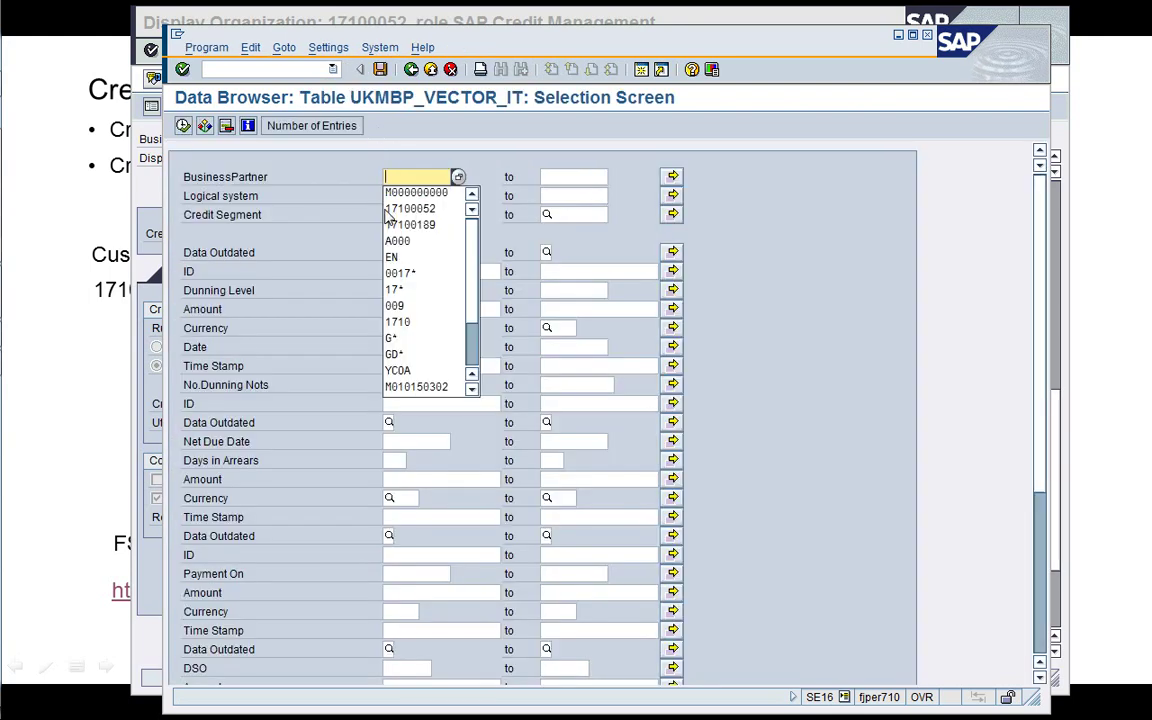
key(Down)
key(Down)
key(Return)
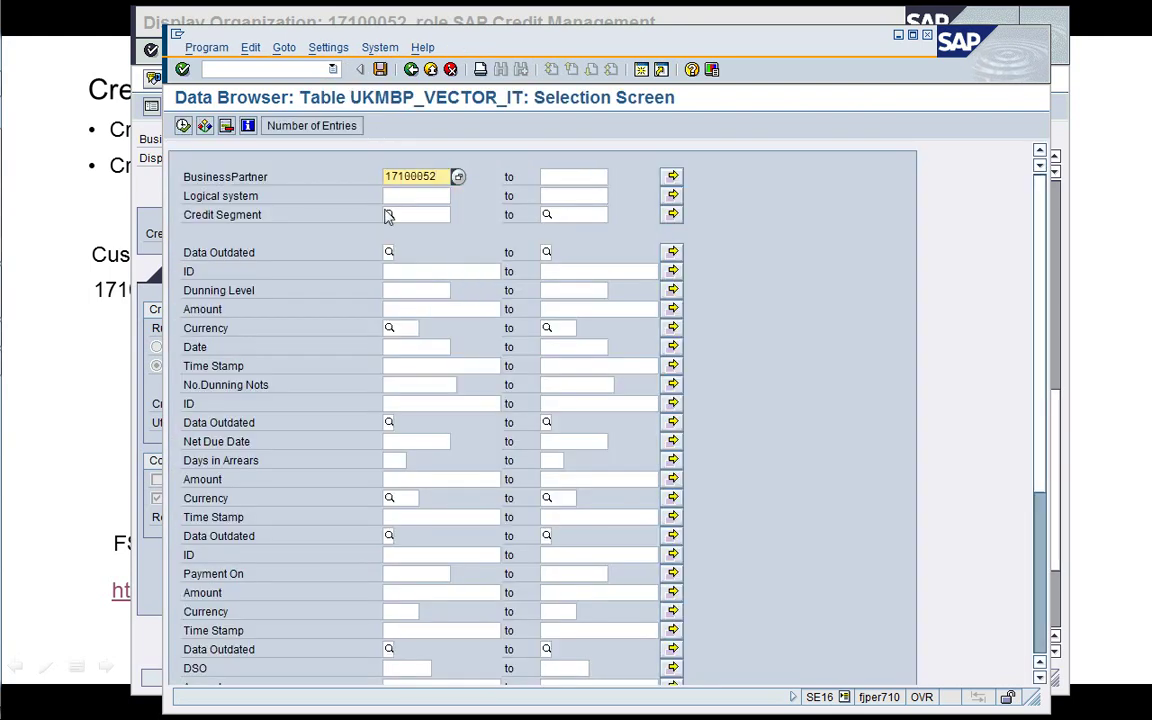
click(183, 125)
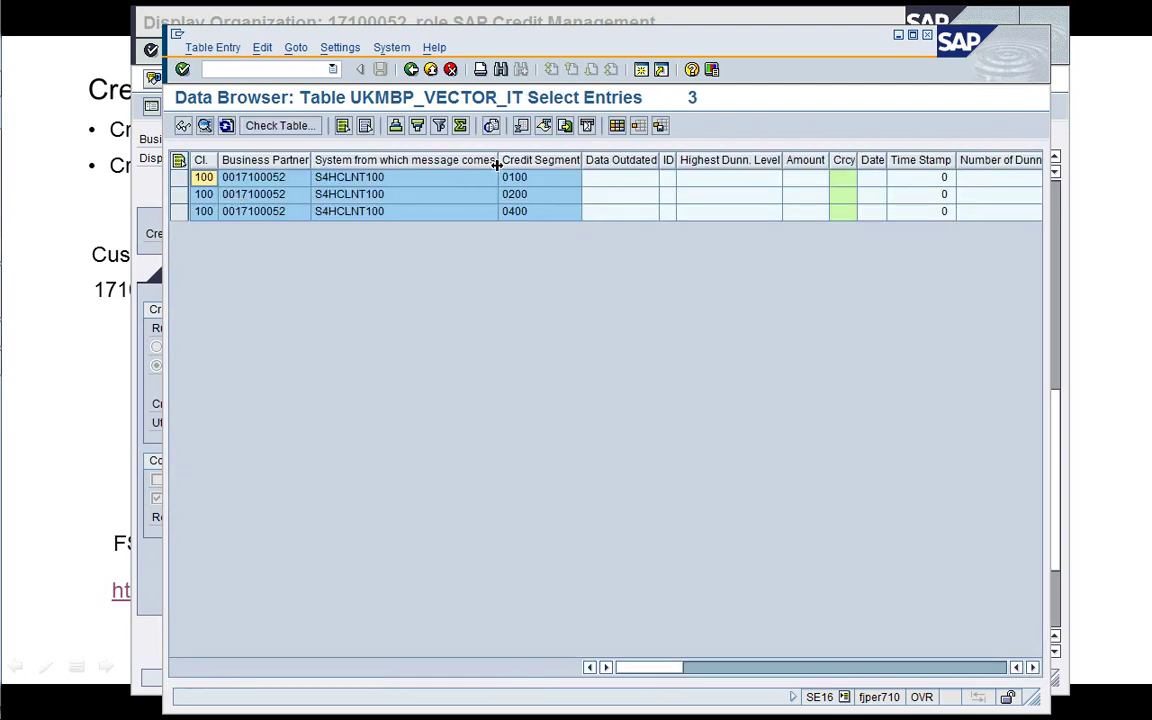
drag(498, 163, 399, 163)
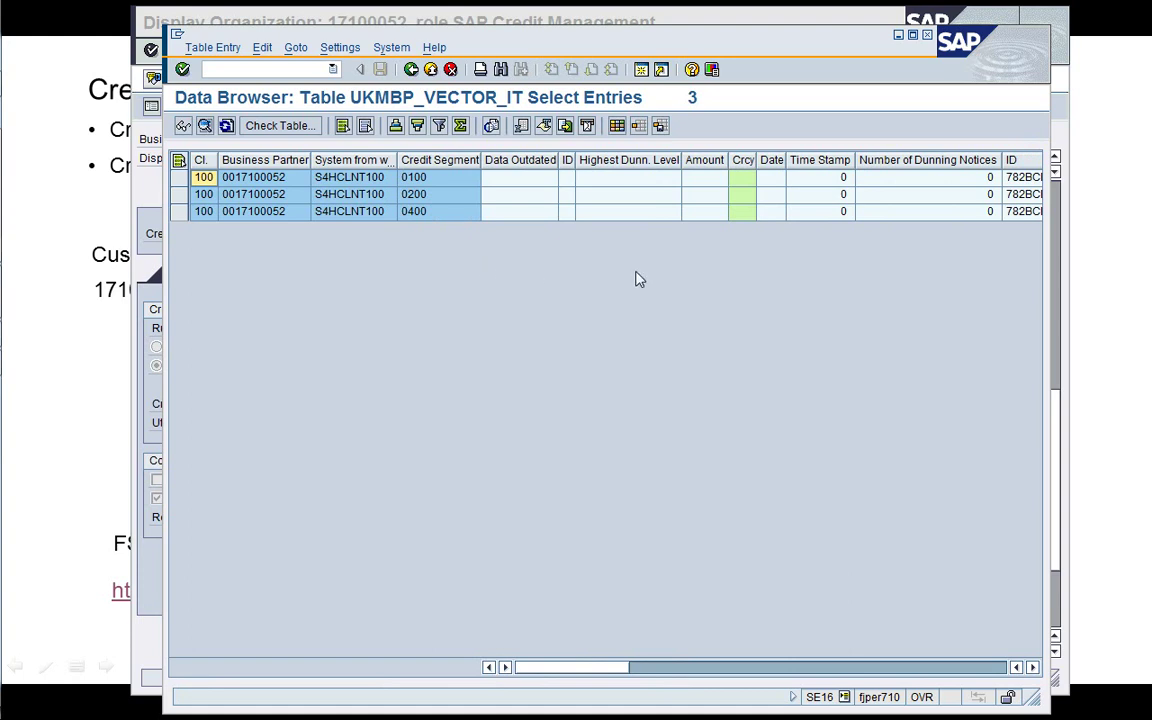
Examine the customer's UKMBP_VECTOR_IT rows across the net due date, days in arrears, amount, currency and time stamp columns
key(Right)
key(Right)
key(Right)
key(Right)
key(Right)
key(Right)
key(Right)
key(Right)
key(Right)
key(Right)
key(Right)
key(Right)
key(Right)
key(Right)
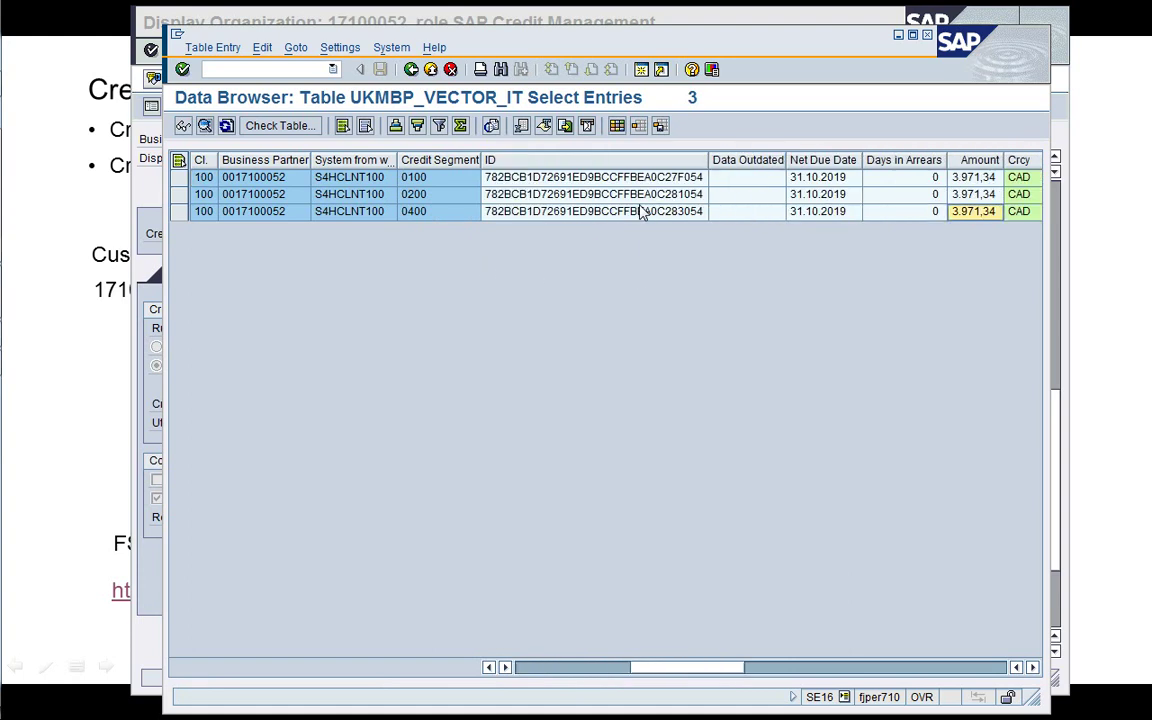
key(Right)
key(Right)
key(Right)
key(Right)
key(Right)
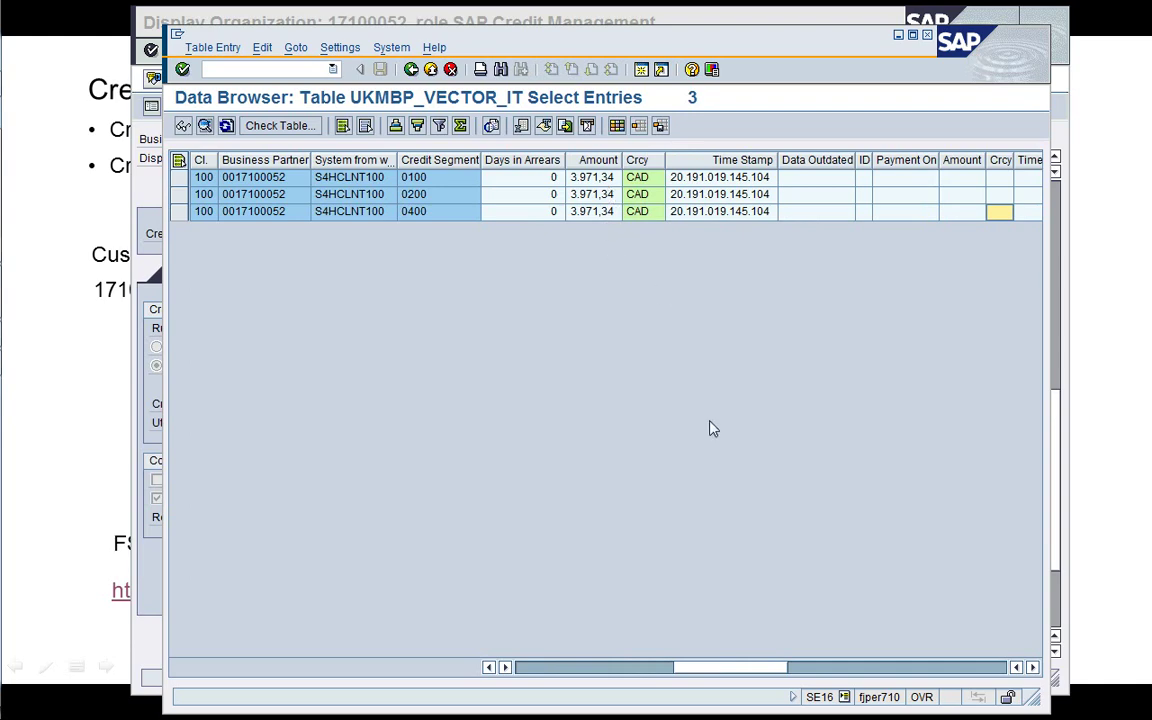
Shrink the table window, show credit segment 0400 in the customer's credit management role, and place both windows for comparing exposure with amounts
drag(1035, 697, 1046, 364)
drag(790, 47, 720, 410)
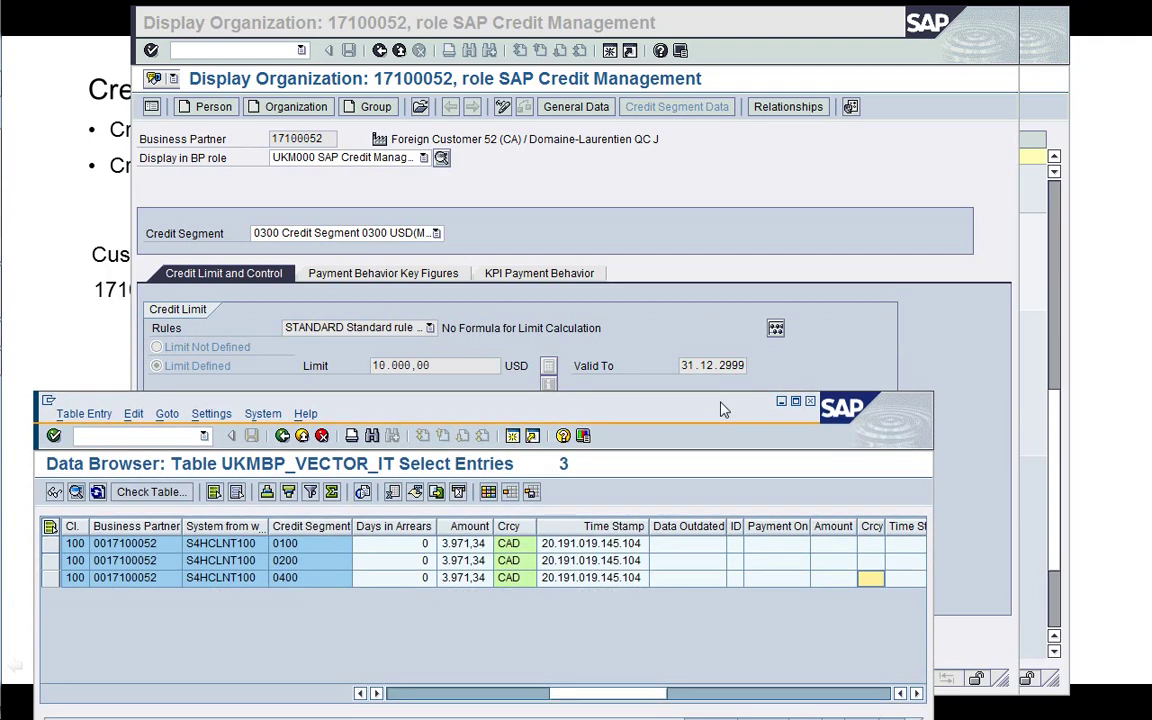
click(641, 259)
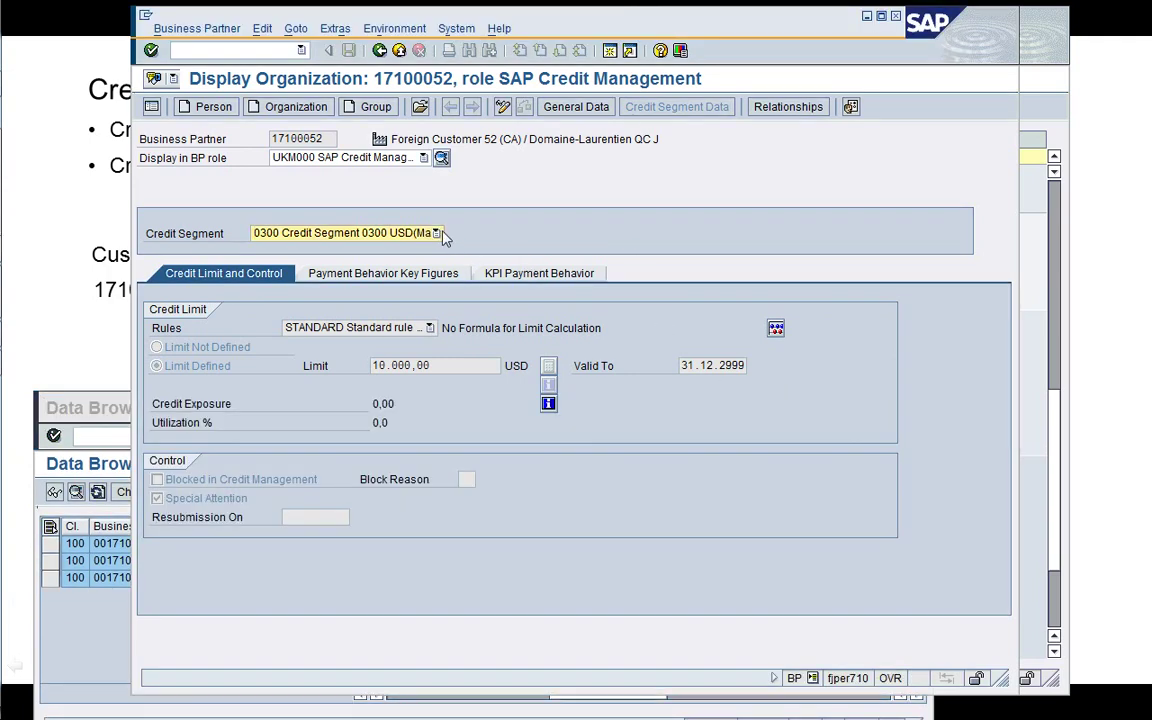
click(414, 232)
click(400, 298)
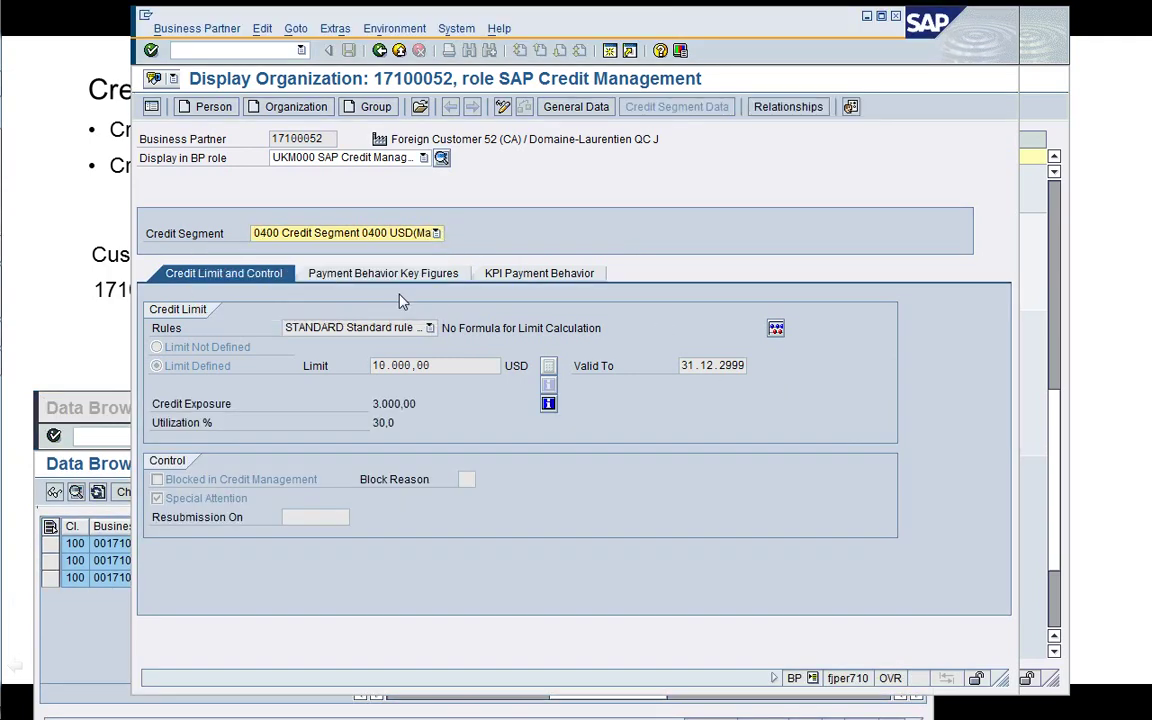
click(125, 631)
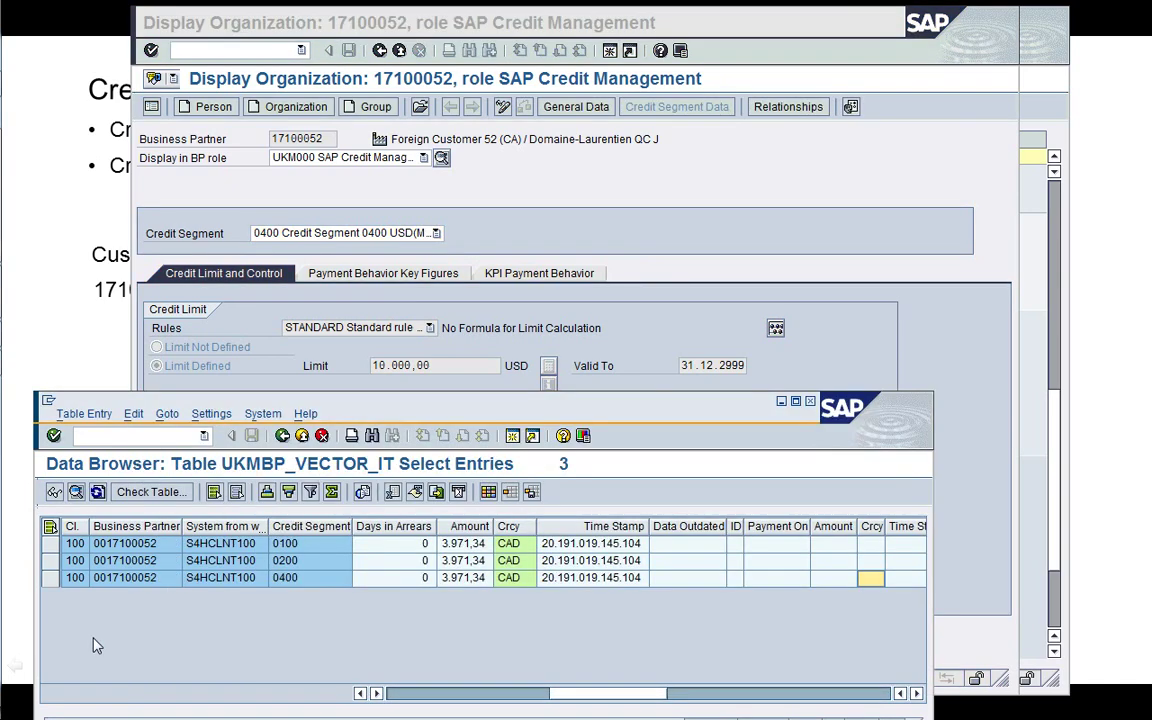
drag(603, 416, 585, 454)
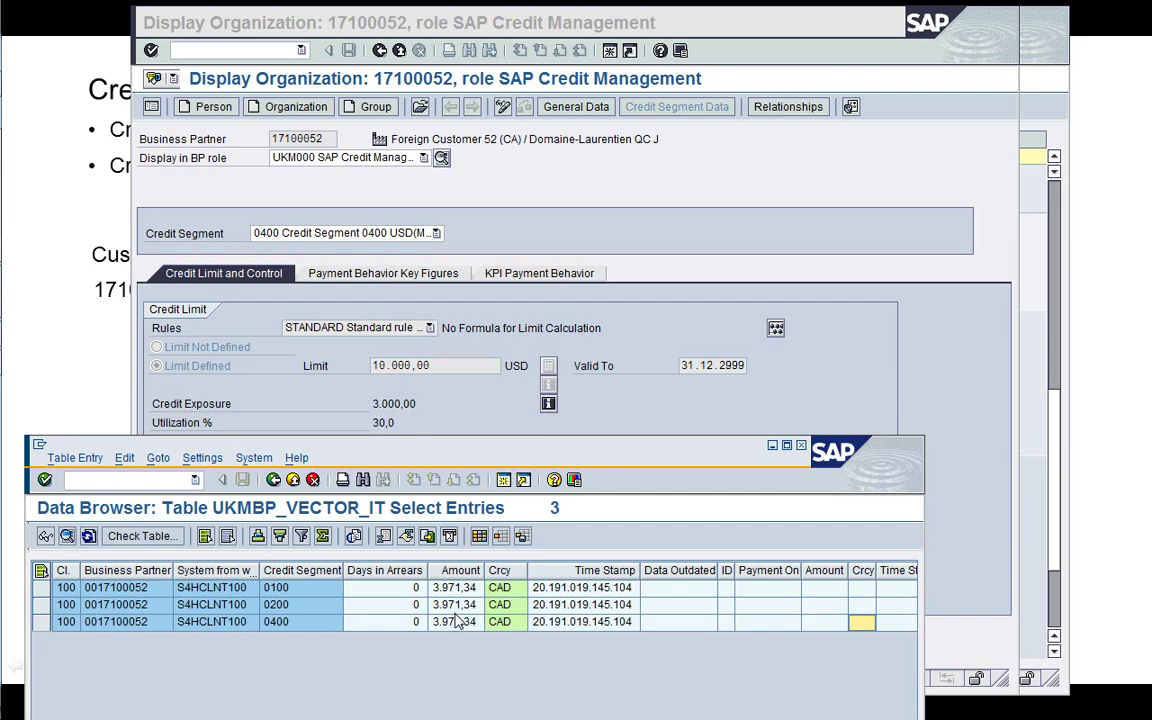
Leave the UKMBP_VECTOR_IT table and Data Browser for SAP Easy Access, and reposition and enlarge its window to show the favorites
drag(560, 457, 703, 105)
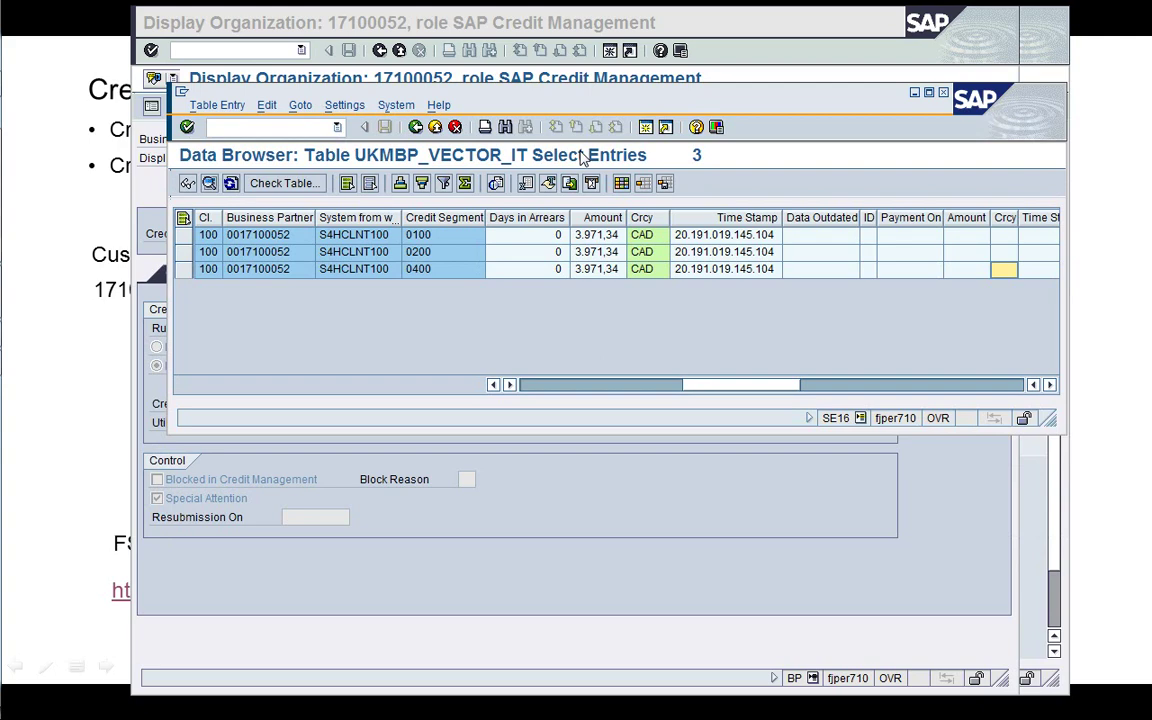
click(416, 127)
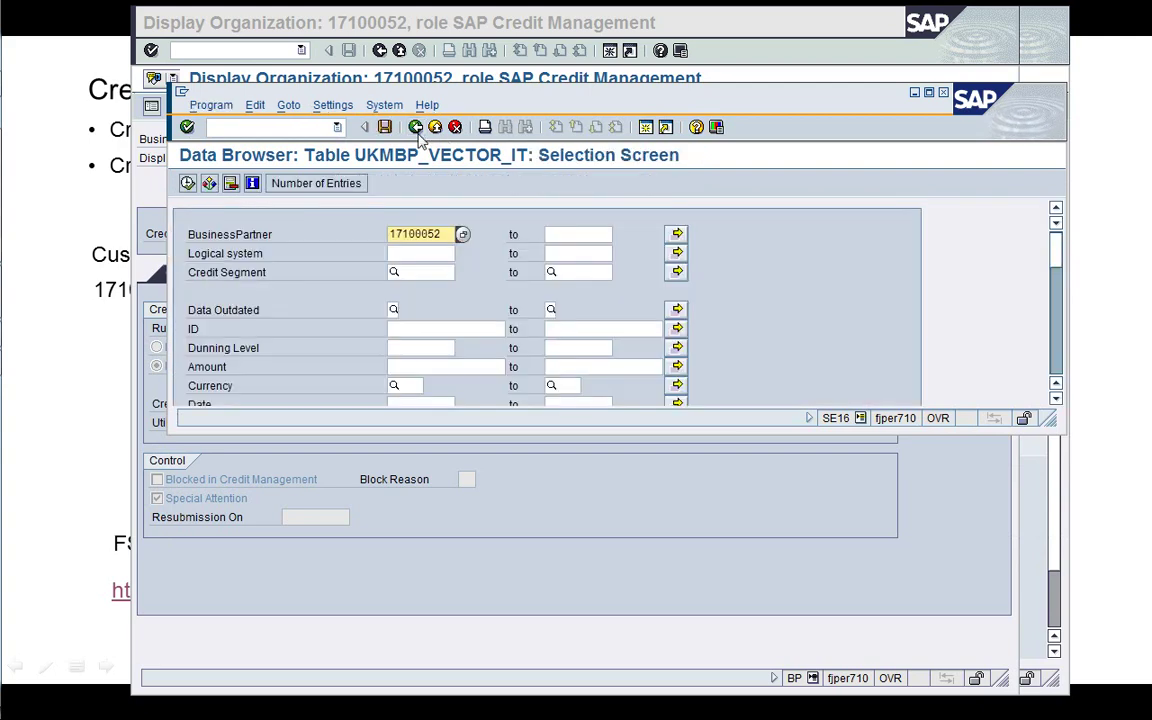
click(416, 127)
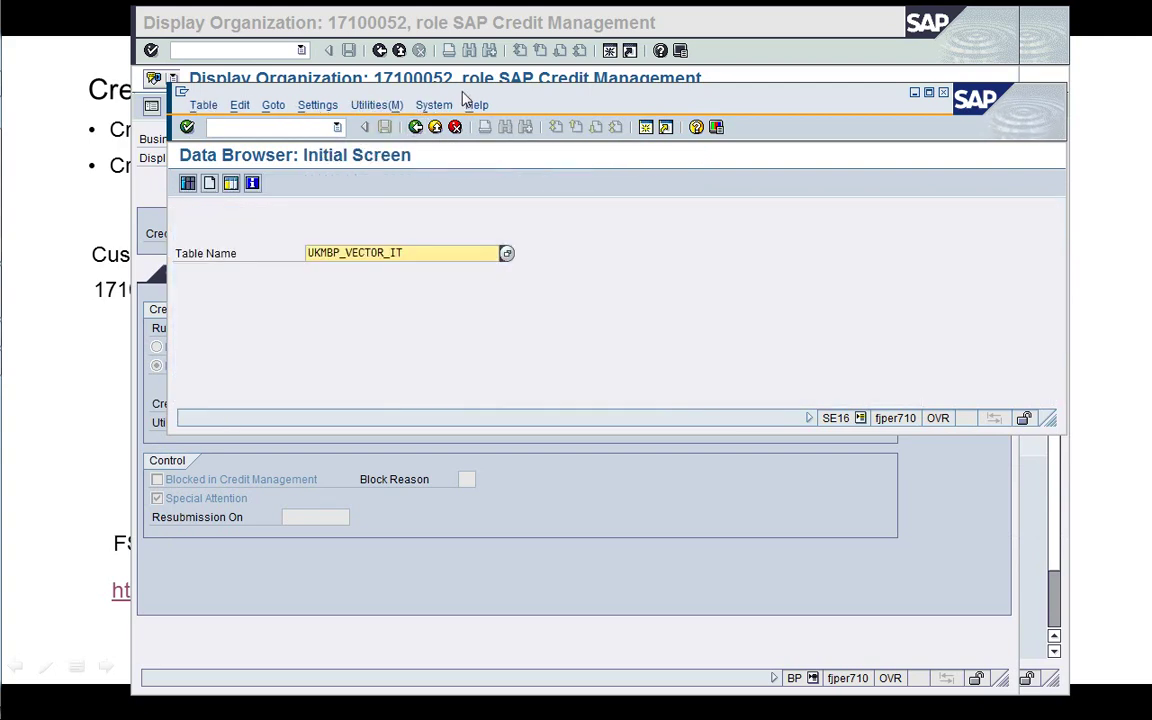
drag(447, 84, 403, 41)
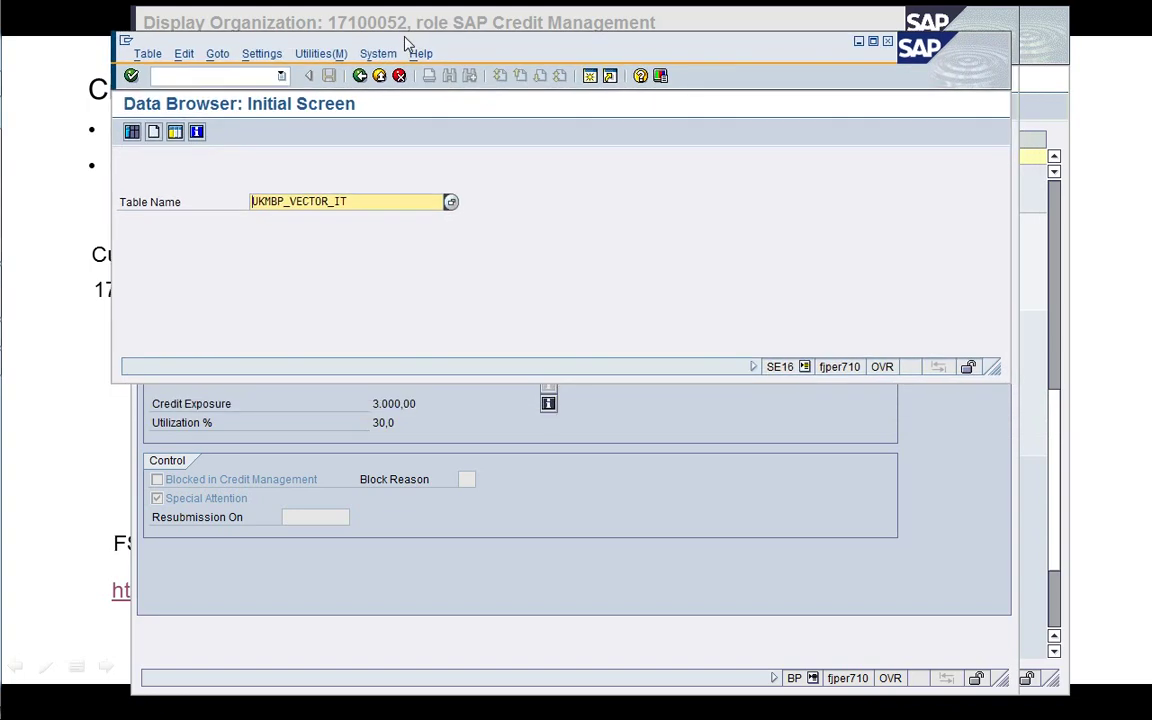
click(358, 75)
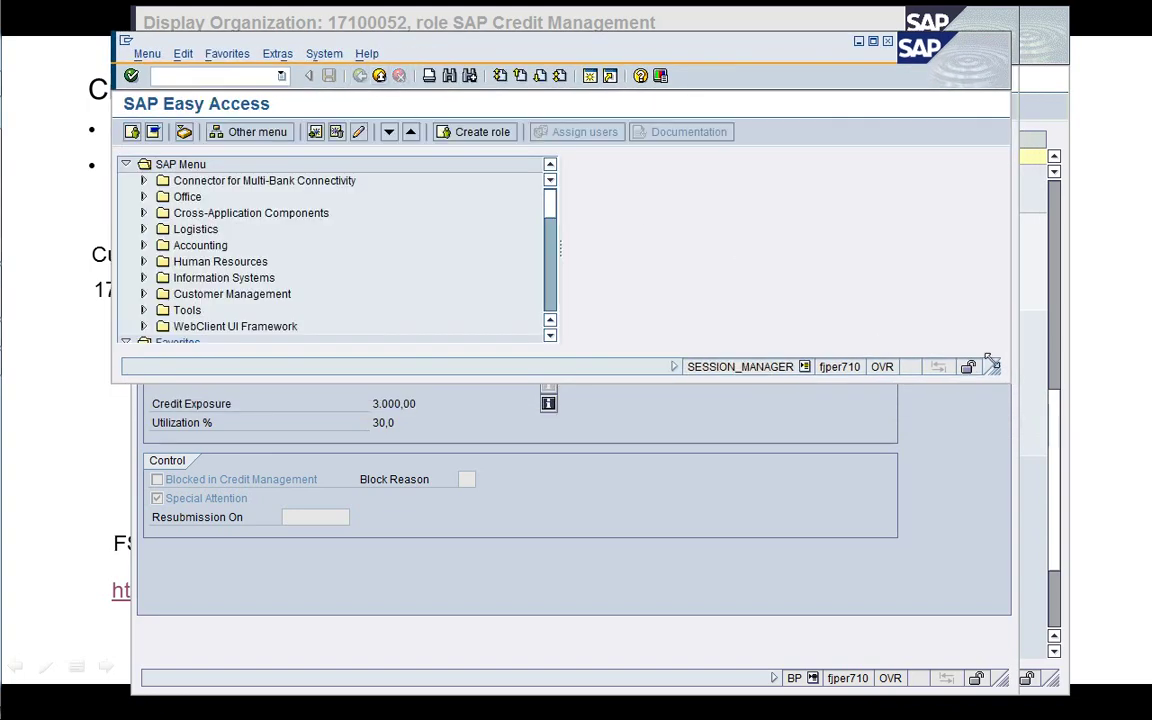
drag(990, 368, 921, 645)
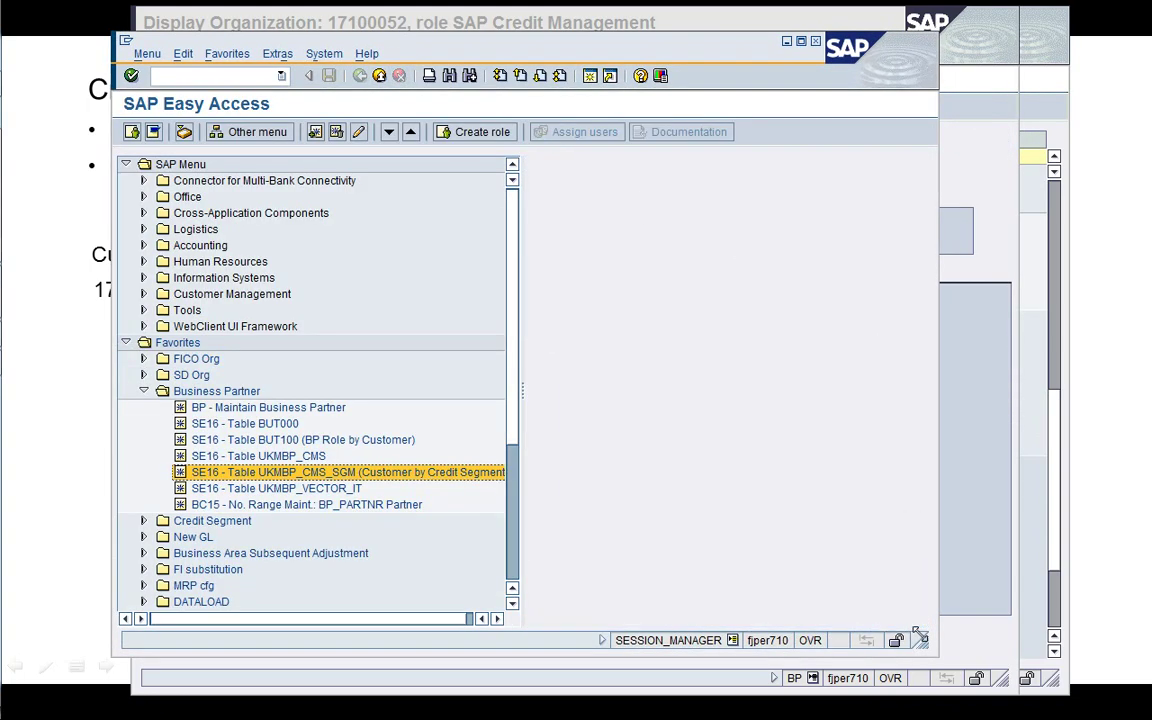
Collapse the Business Partner favorites folder and expand the Credit Segment folder
click(339, 508)
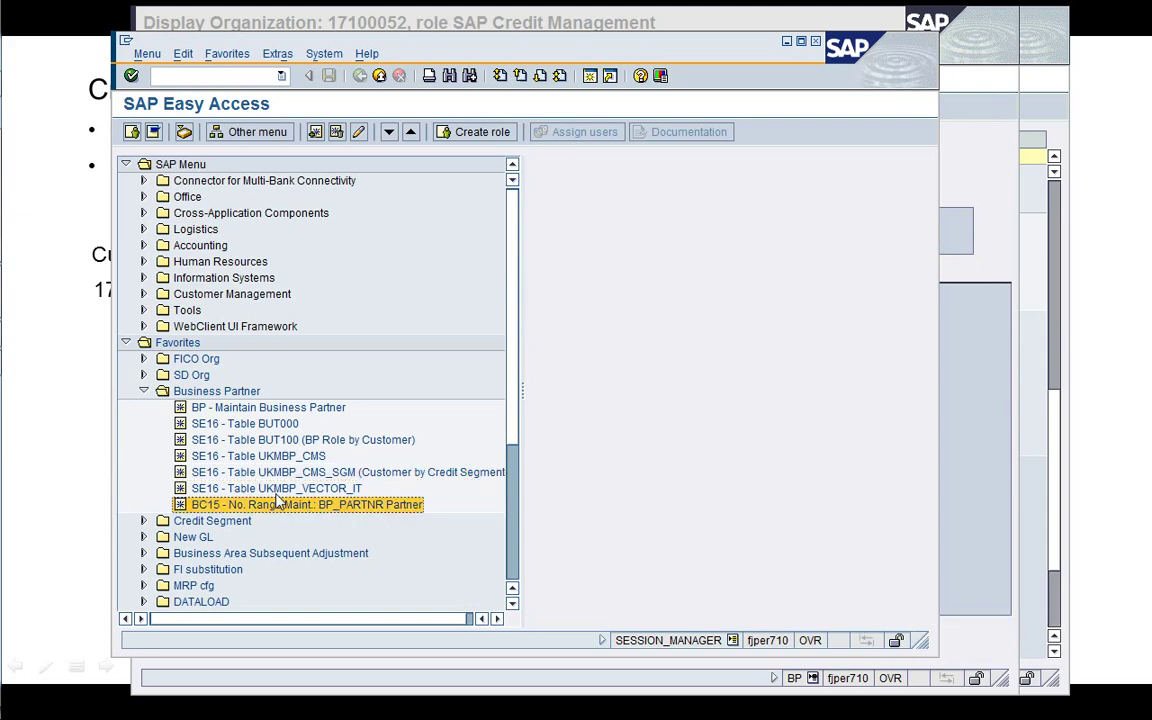
key(Up)
key(Up)
key(Up)
key(Up)
key(Up)
key(Up)
key(Up)
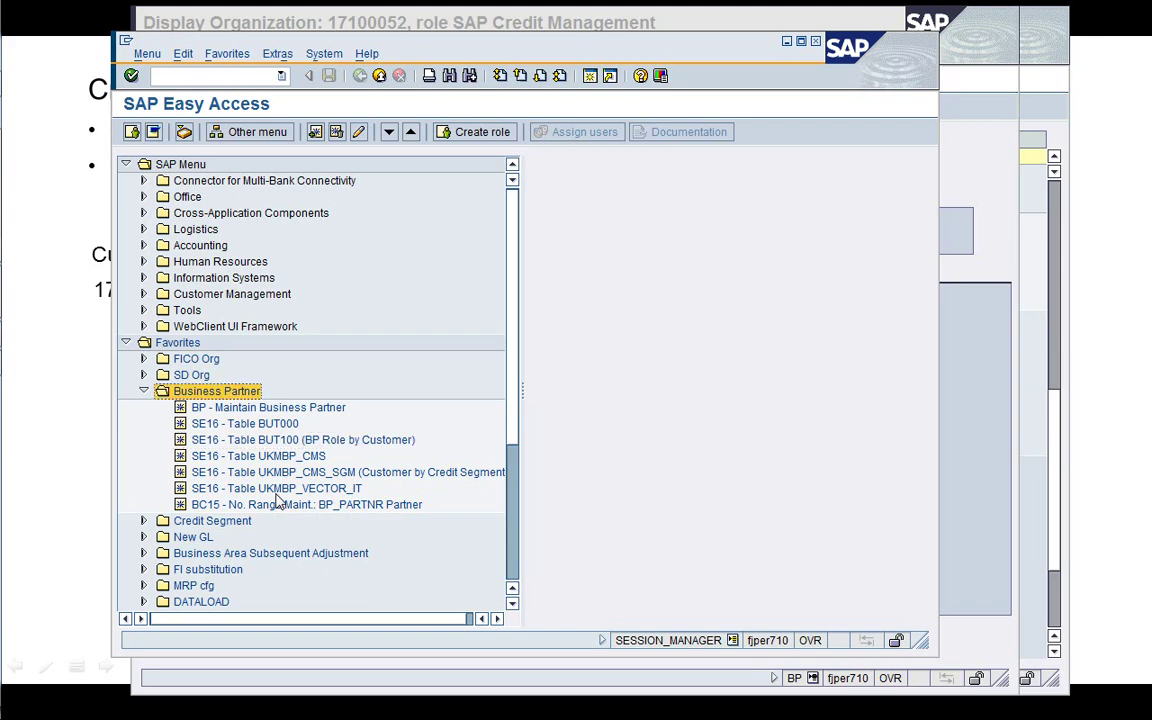
key(Left)
key(Down)
key(Right)
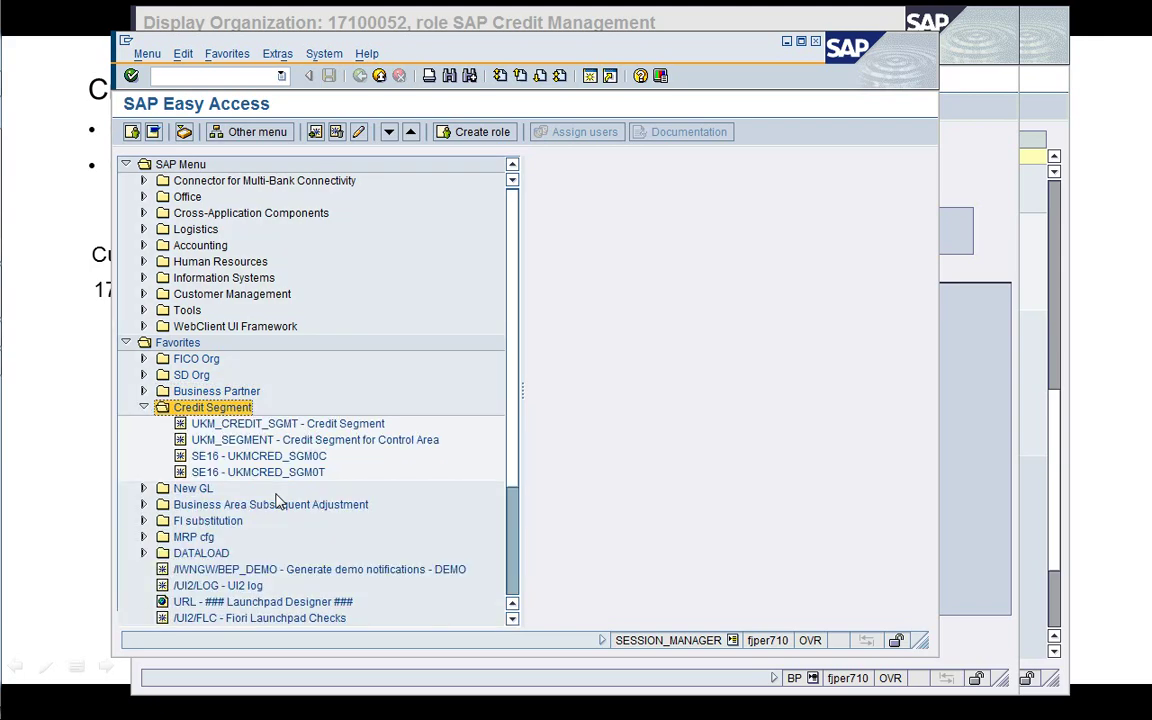
Review the Credit Segment favorites and start the SE16 favorite for table UKMCRED_SGM0C
key(Down)
key(Down)
key(Up)
key(Down)
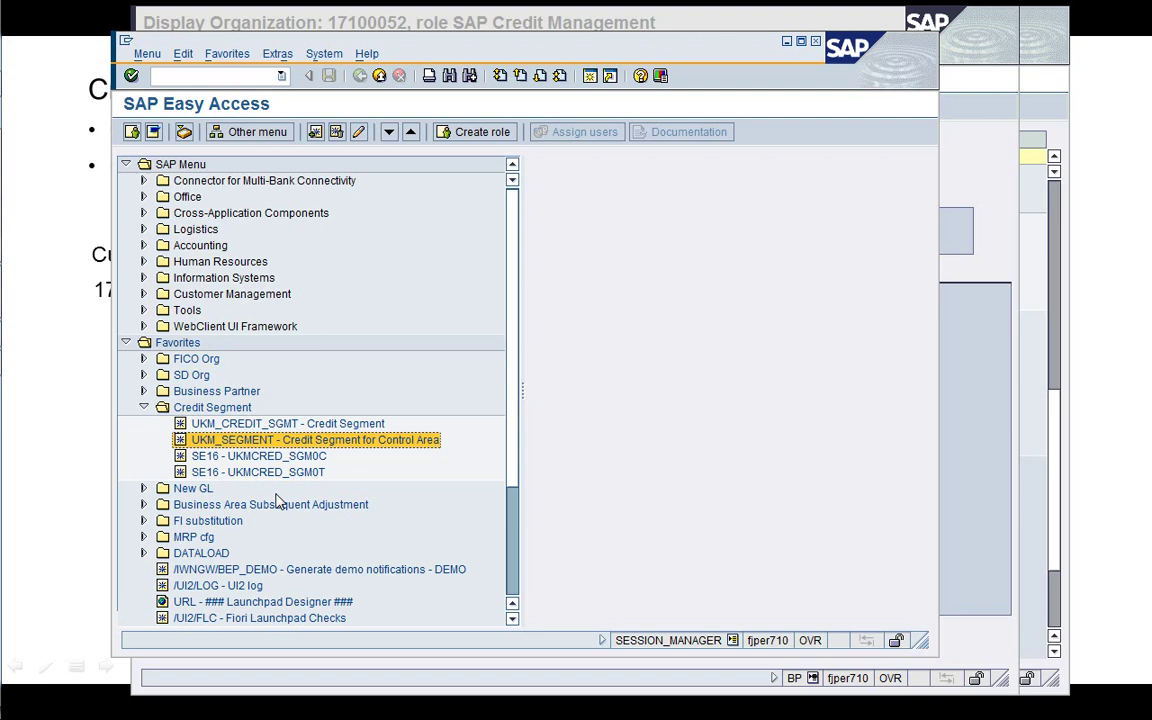
key(Up)
key(Down)
key(Down)
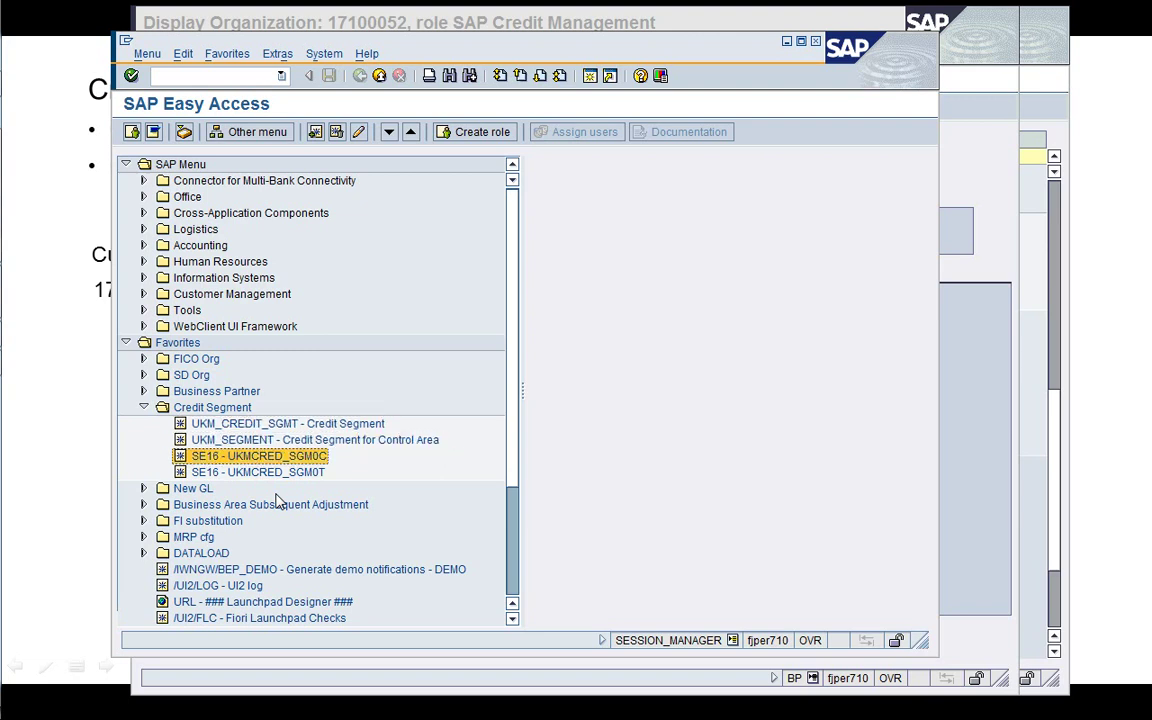
key(Return)
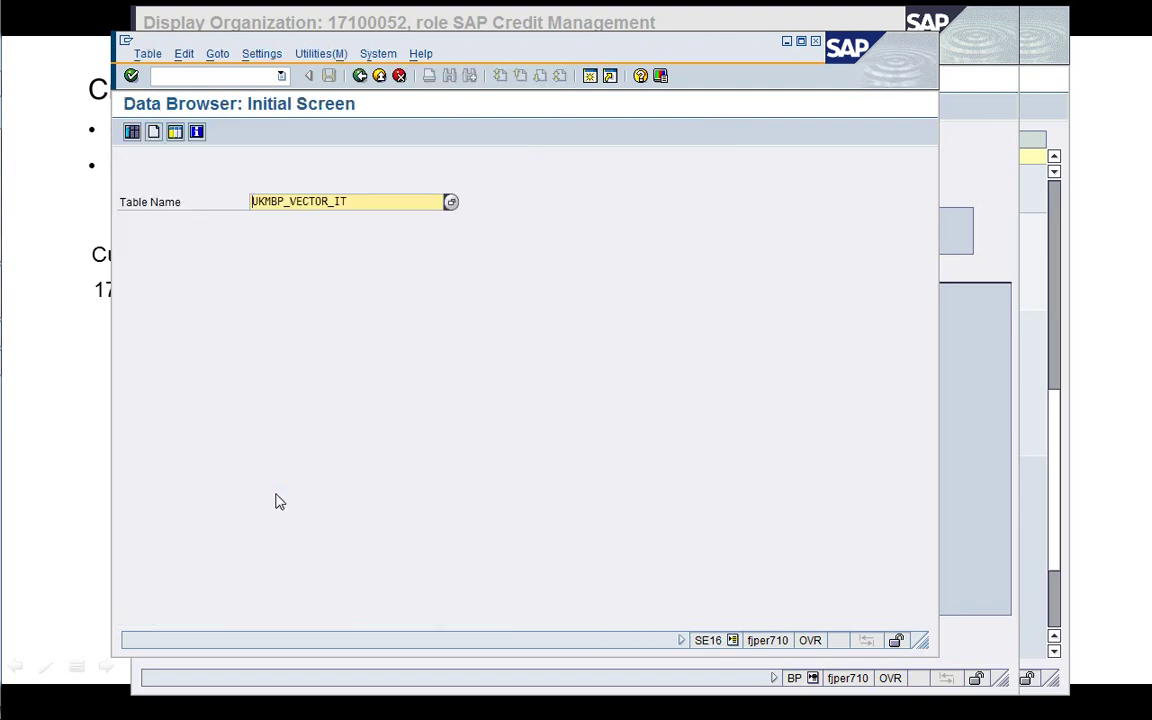
key(F3)
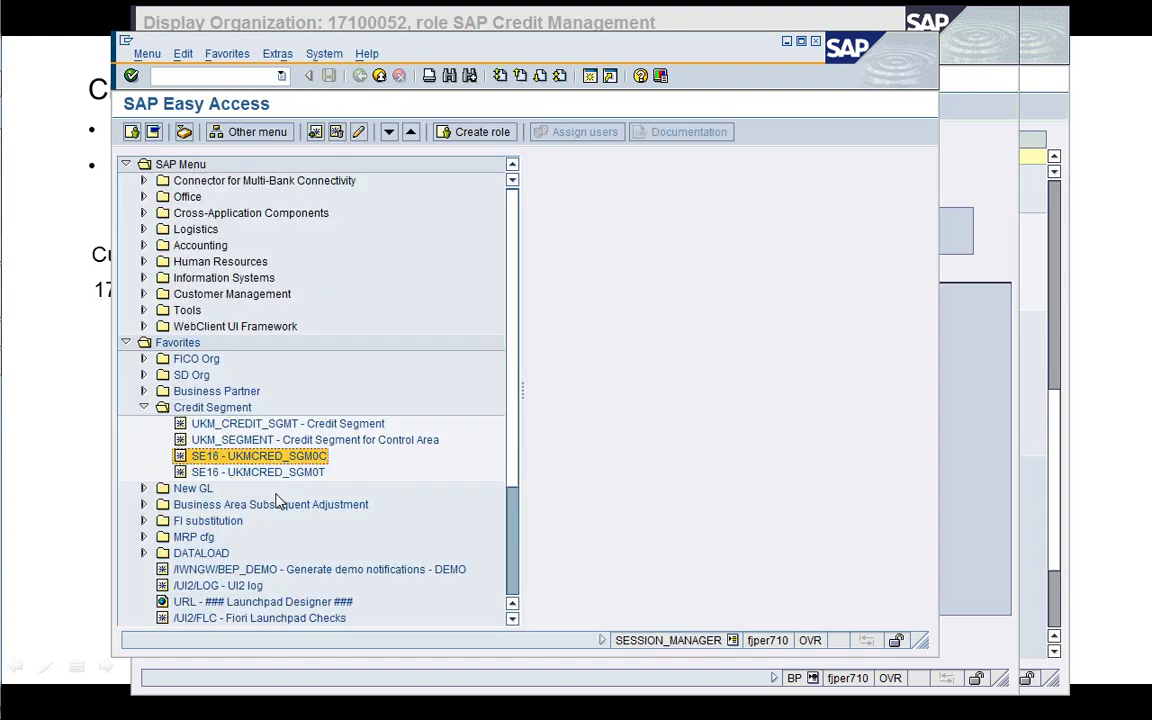
key(Return)
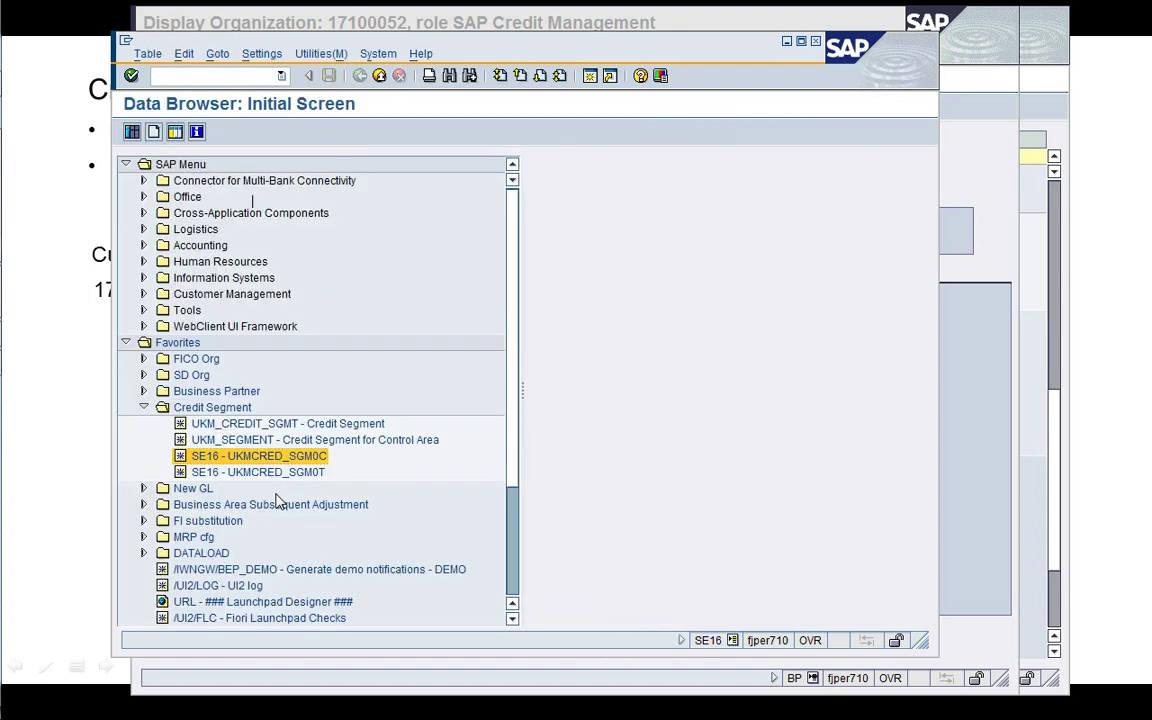
Replace the table name with UKMCRED_SGM0C and display all its entries without restricting the credit segment
text(SE16 - UKMCRED_SGM0C)
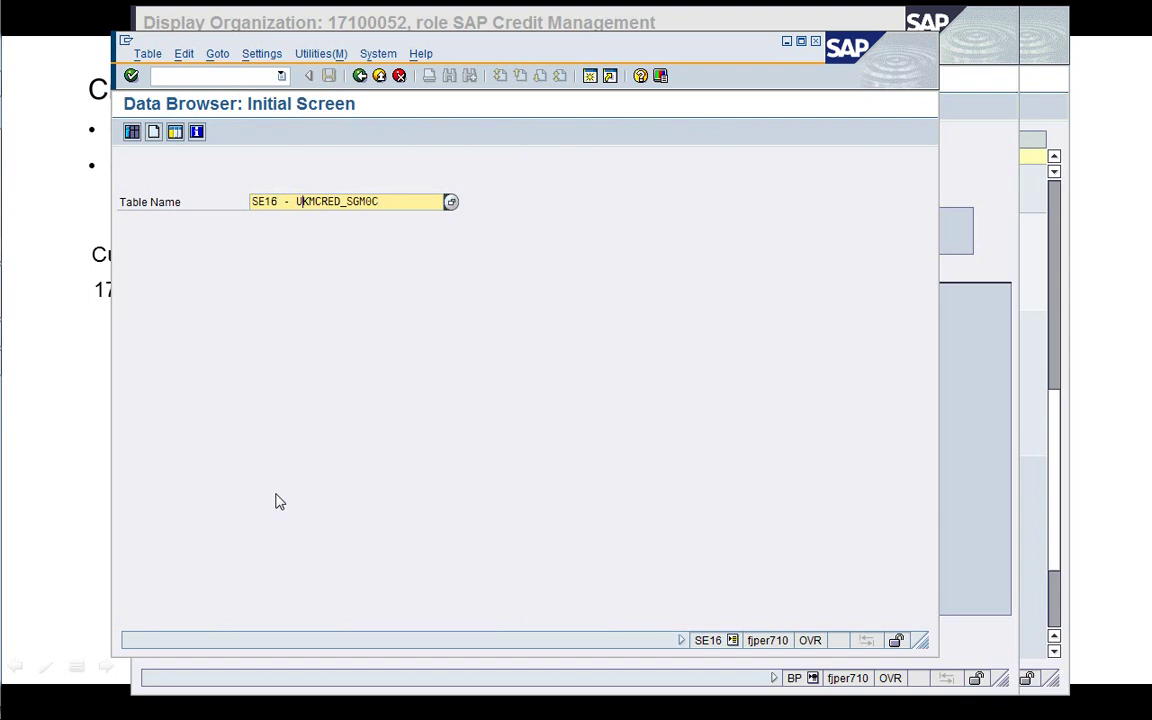
key(BackSpace)
key(BackSpace)
key(BackSpace)
key(BackSpace)
key(BackSpace)
key(BackSpace)
key(BackSpace)
key(Return)
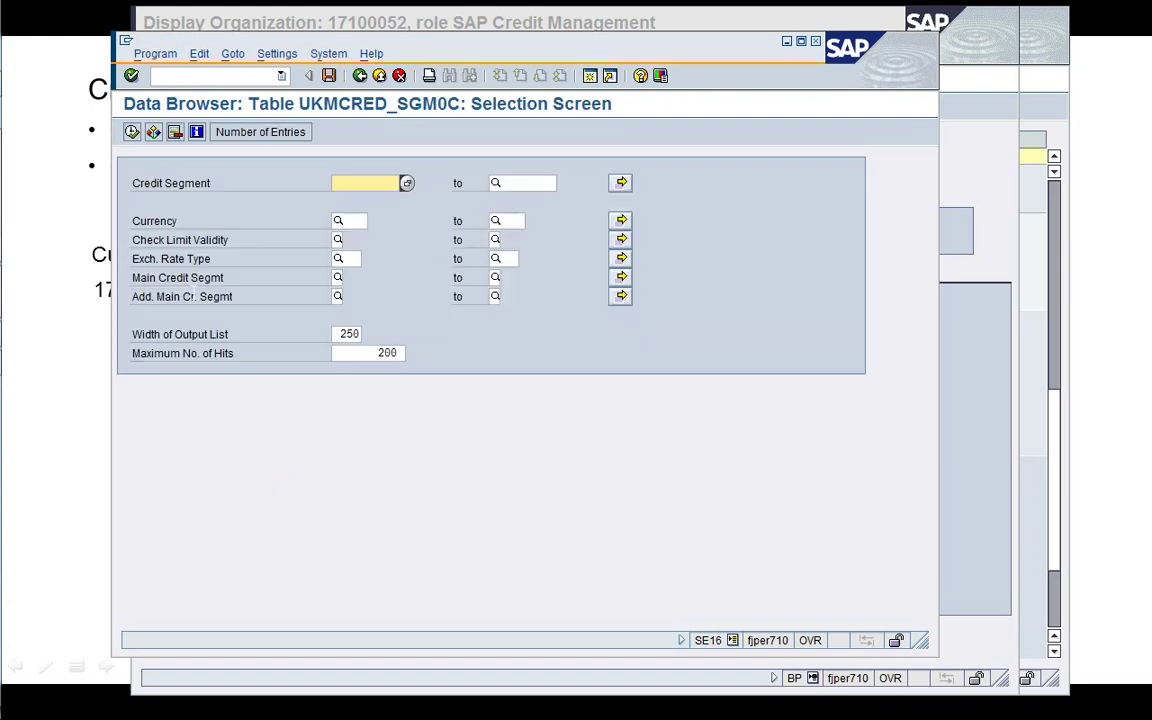
click(131, 131)
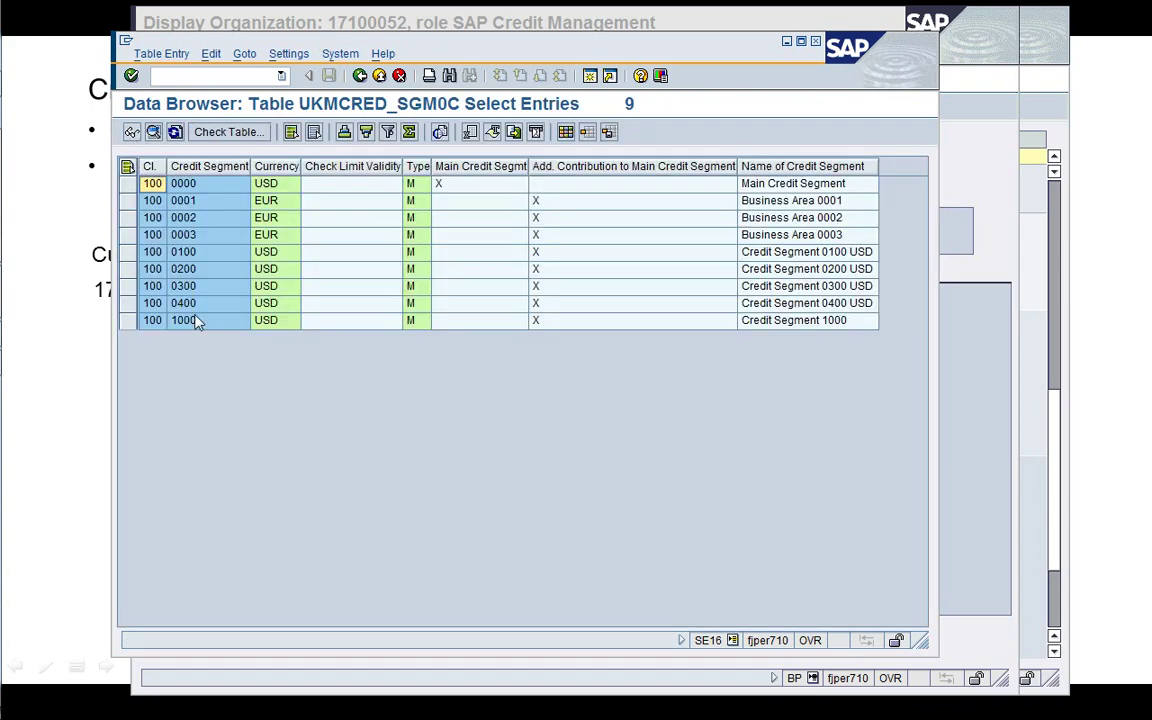
Leave the UKMCRED_SGM0C table and Data Browser, and start the UKM_CREDIT_SGMT Credit Segment favorite
click(359, 76)
click(359, 76)
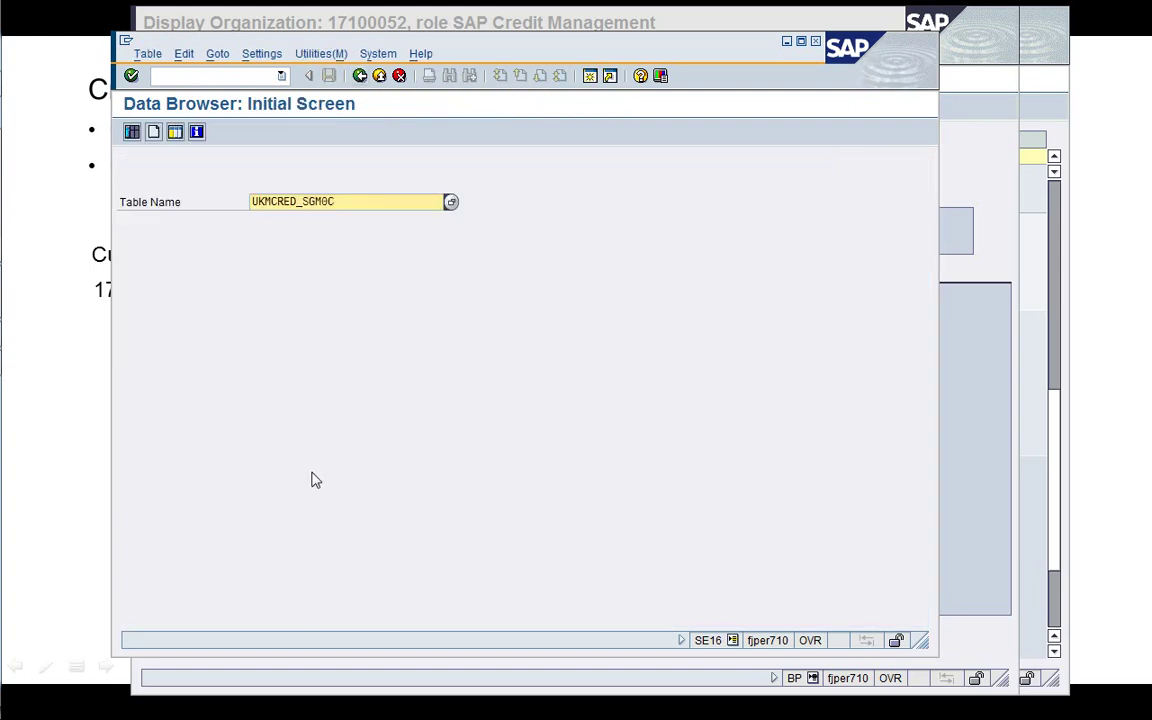
click(359, 76)
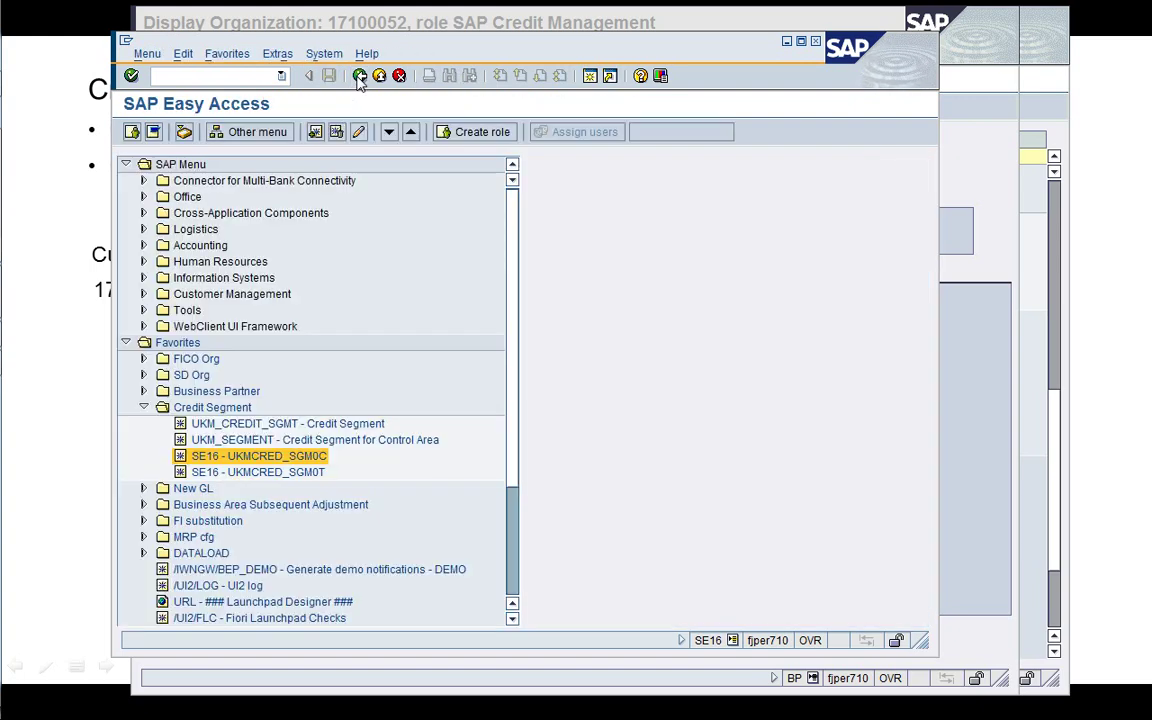
click(281, 426)
double_click(280, 430)
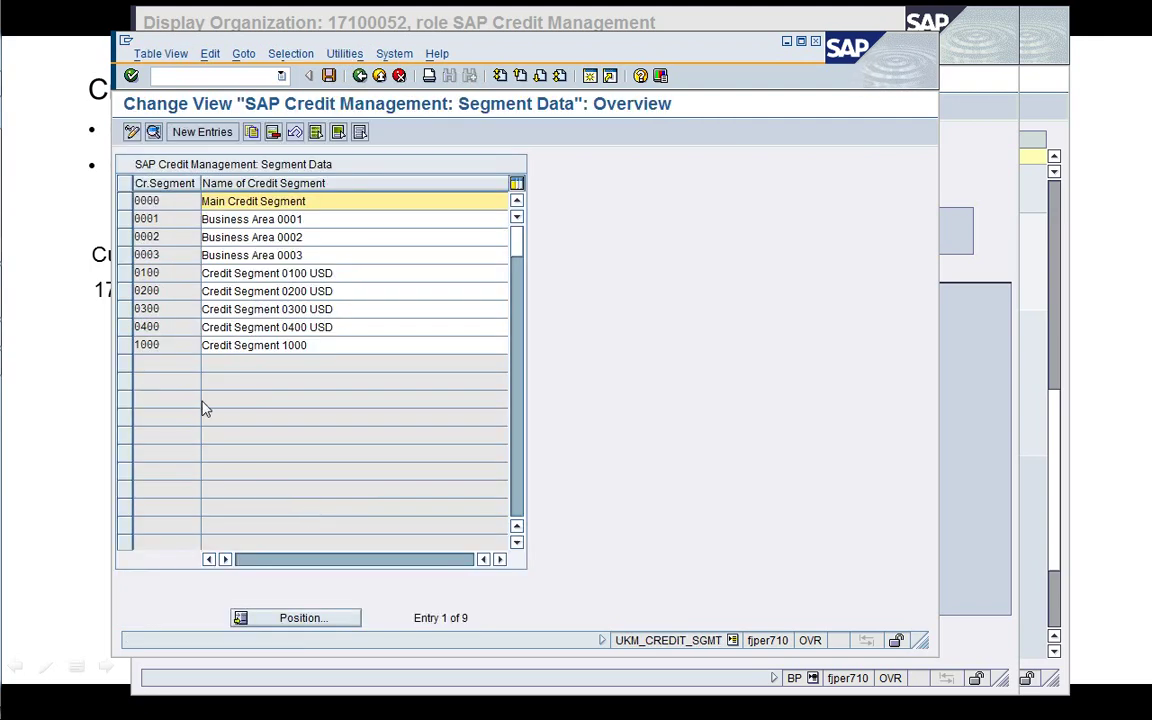
Examine the segment data details of credit segment 0100, and return to SAP Easy Access
click(155, 309)
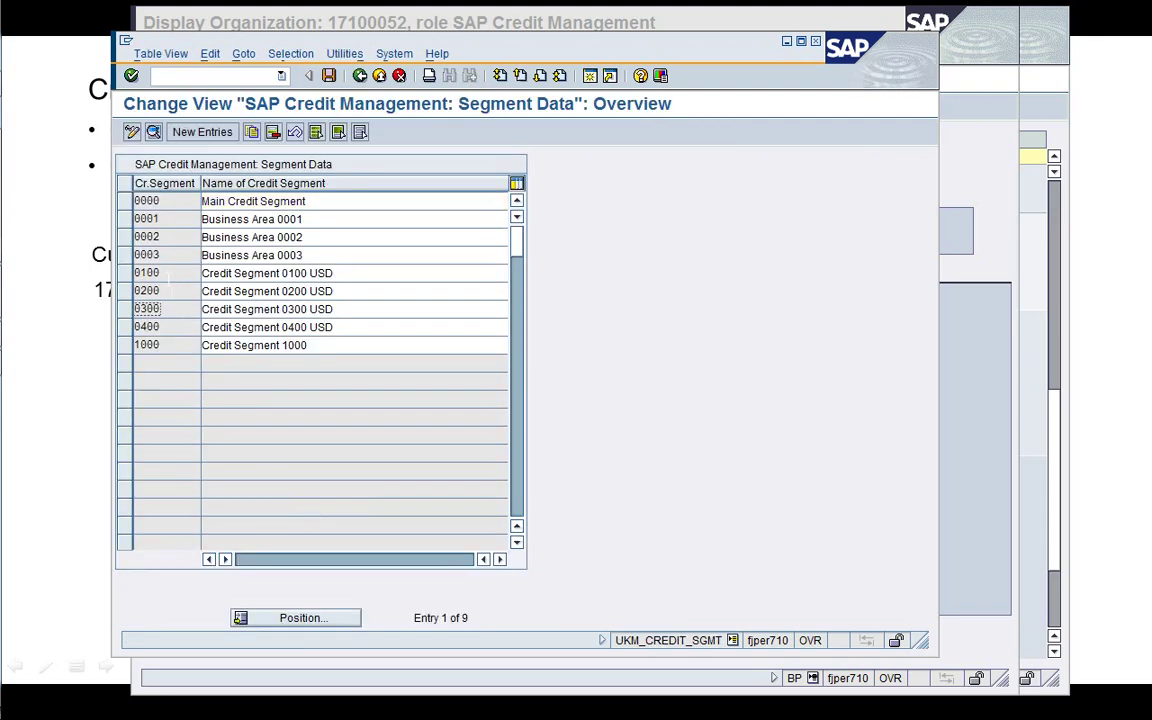
double_click(166, 276)
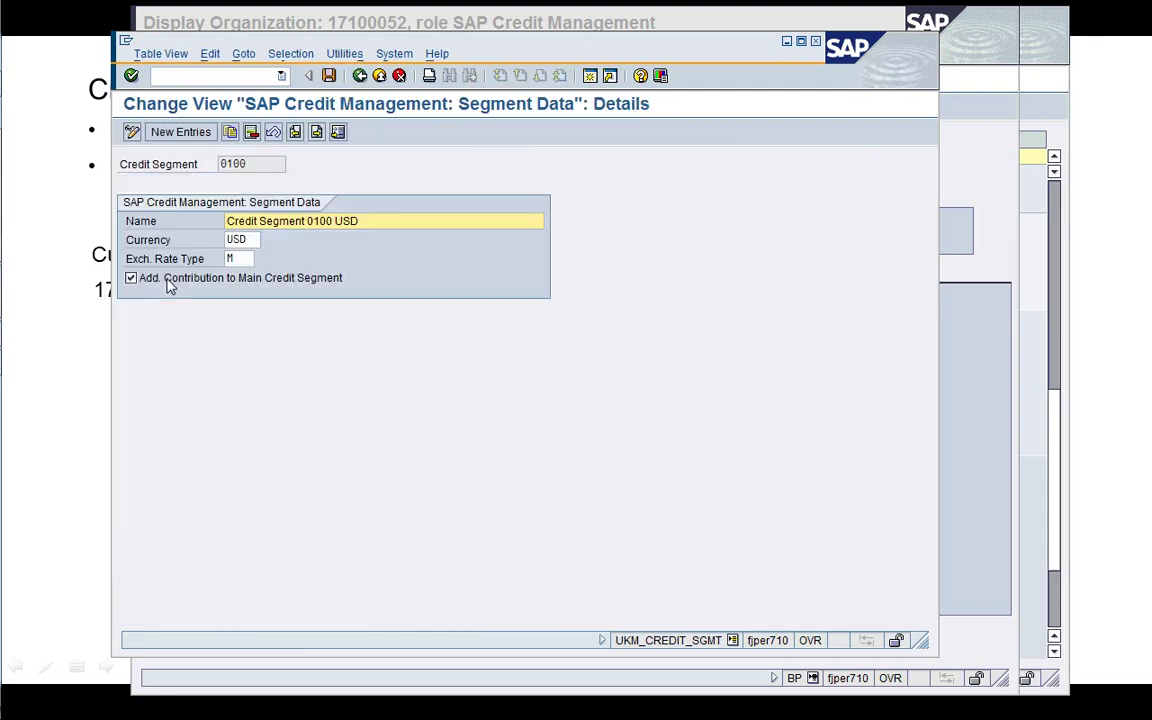
click(359, 76)
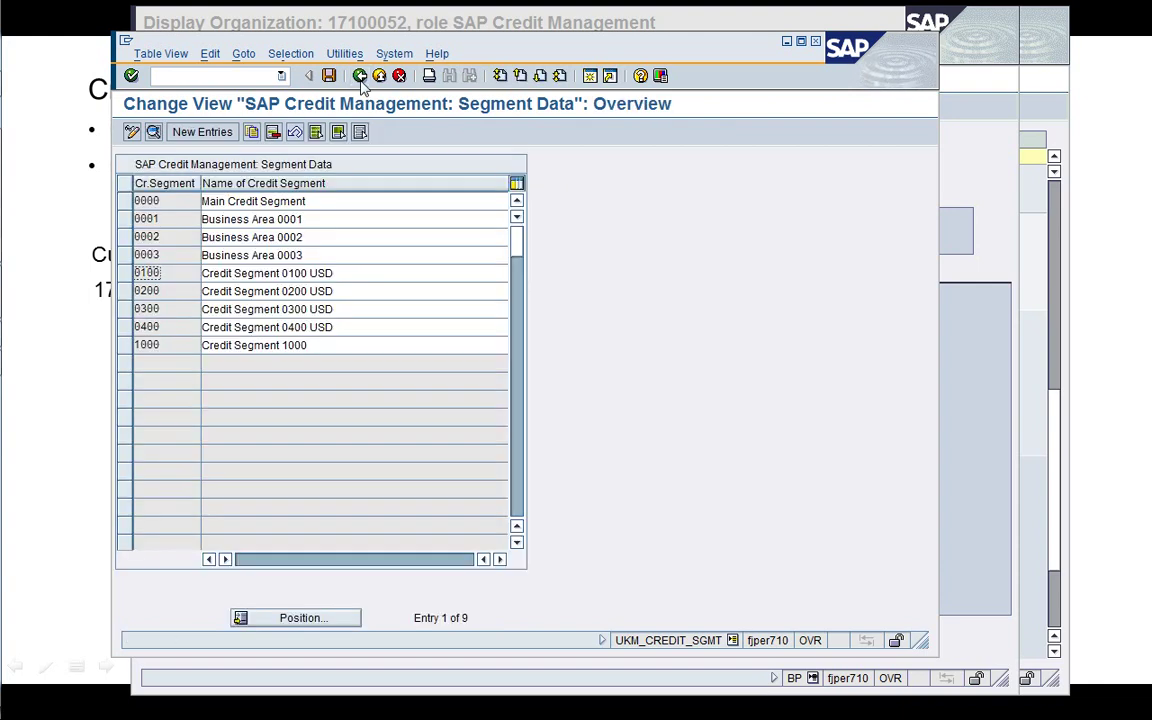
click(359, 76)
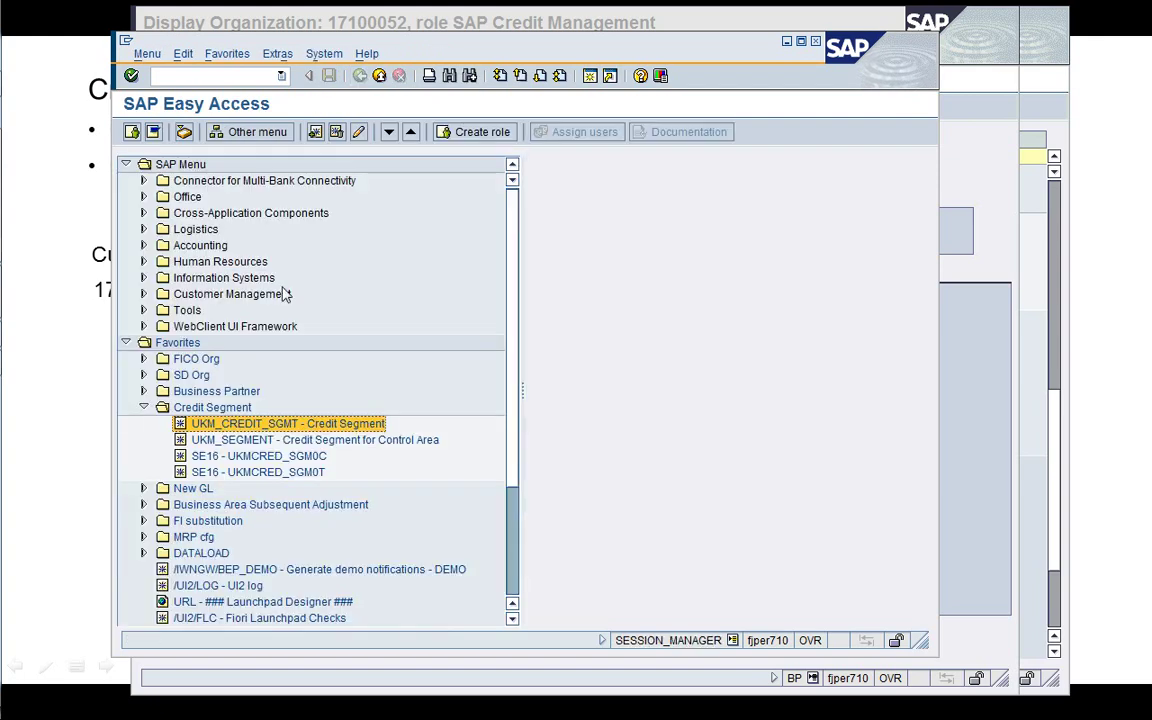
Start the UKM_SEGMENT favorite, narrow the Description column, check the credit segment assigned to credit control area 0400, and leave the view
double_click(252, 441)
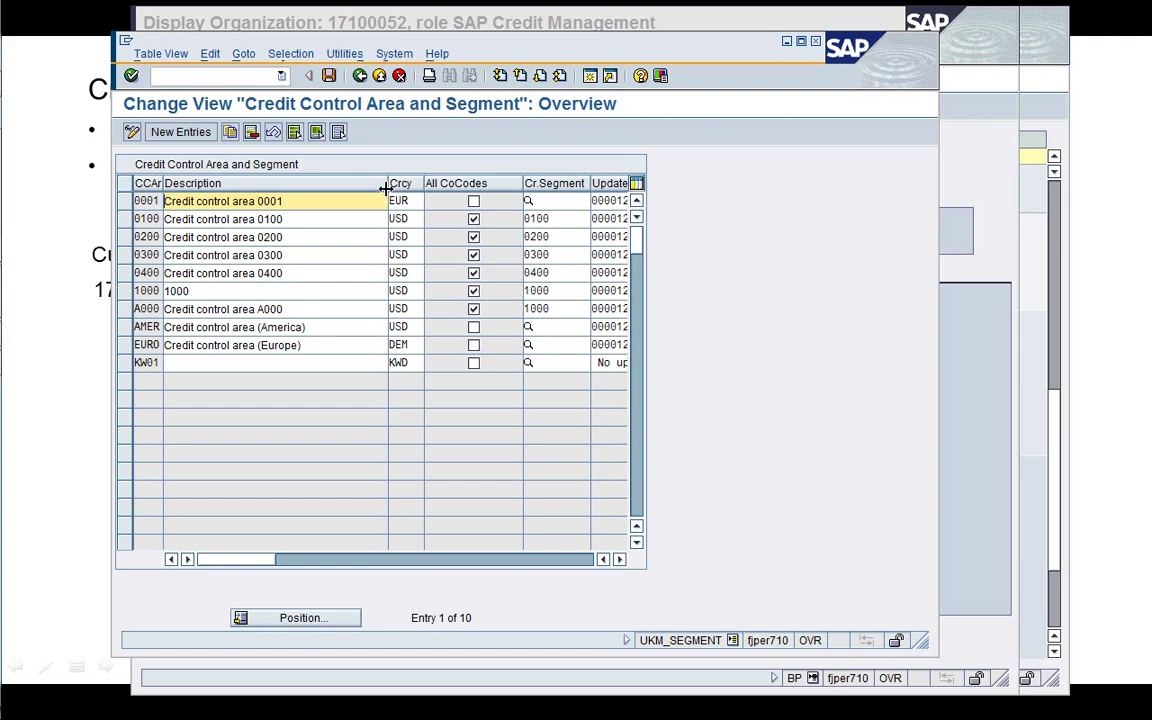
drag(386, 188, 335, 188)
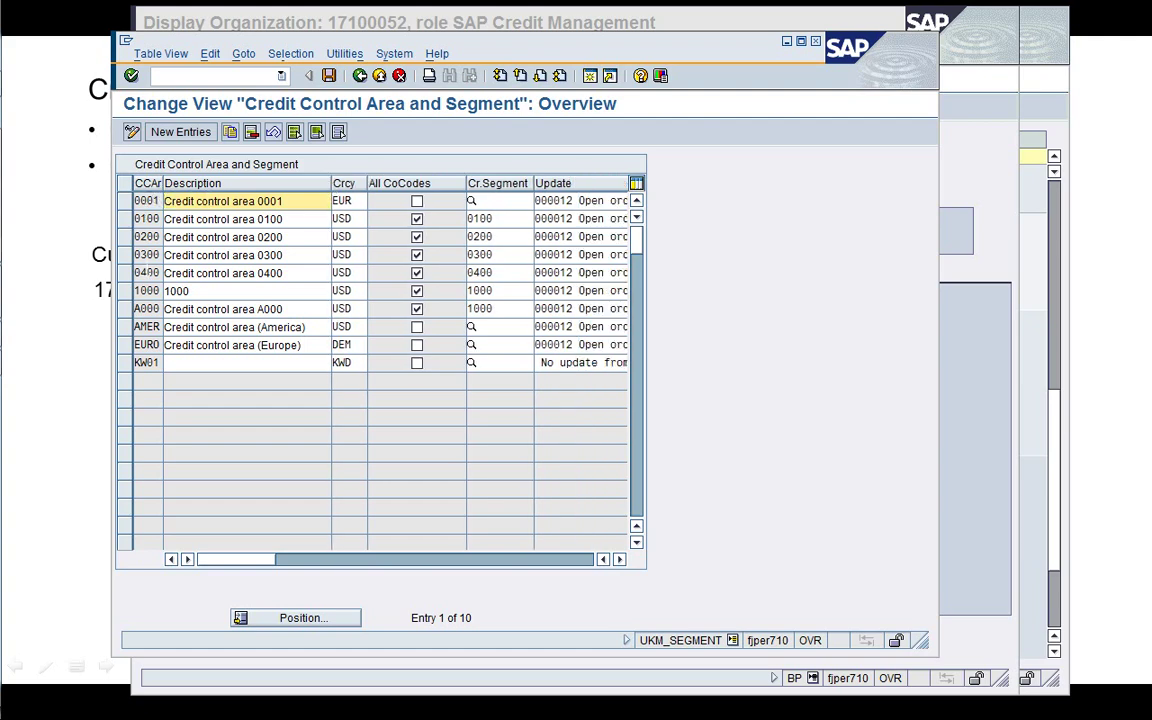
click(147, 272)
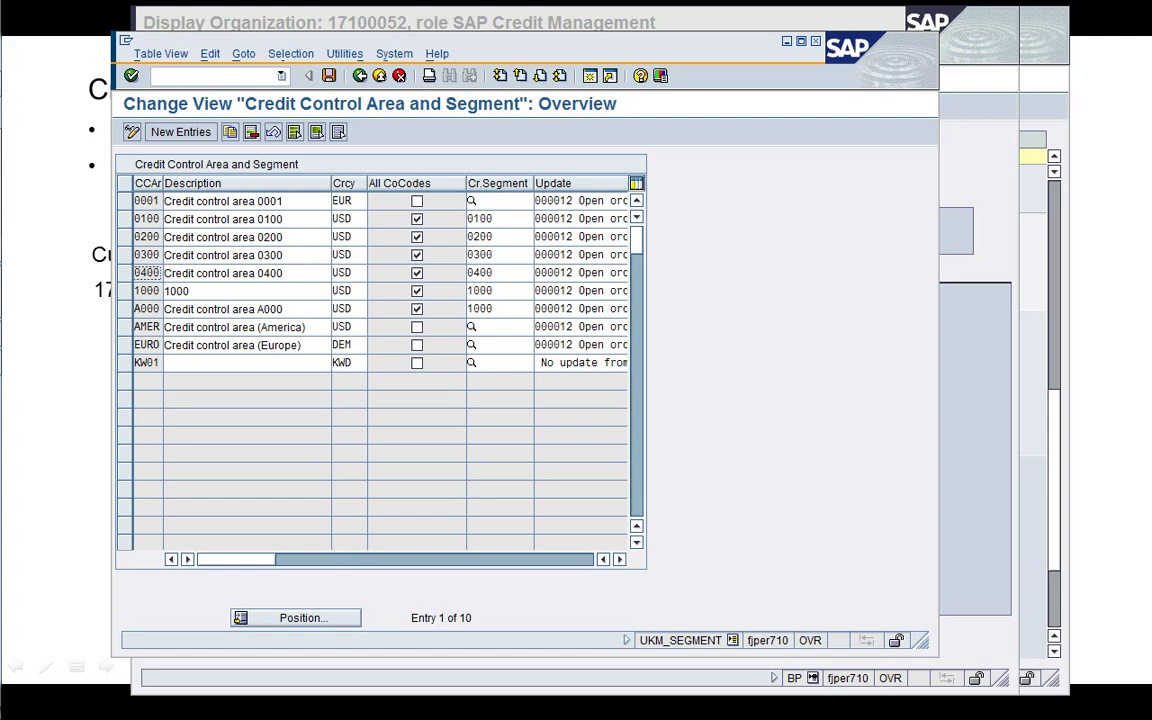
click(525, 272)
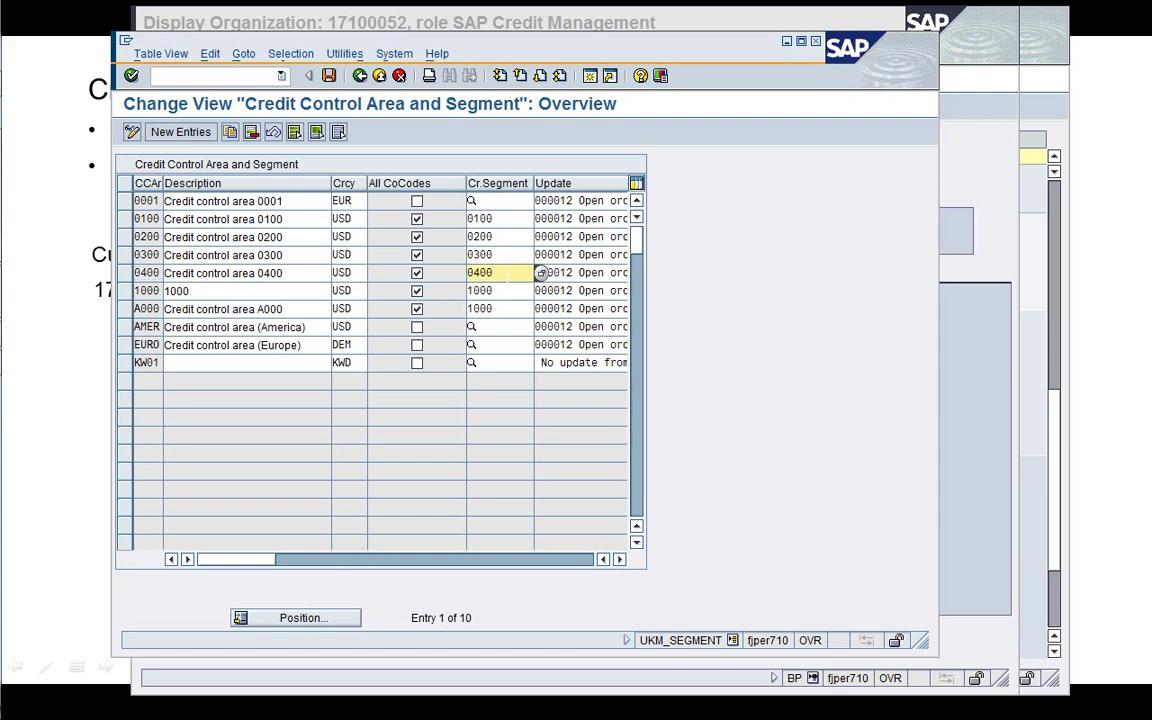
click(328, 76)
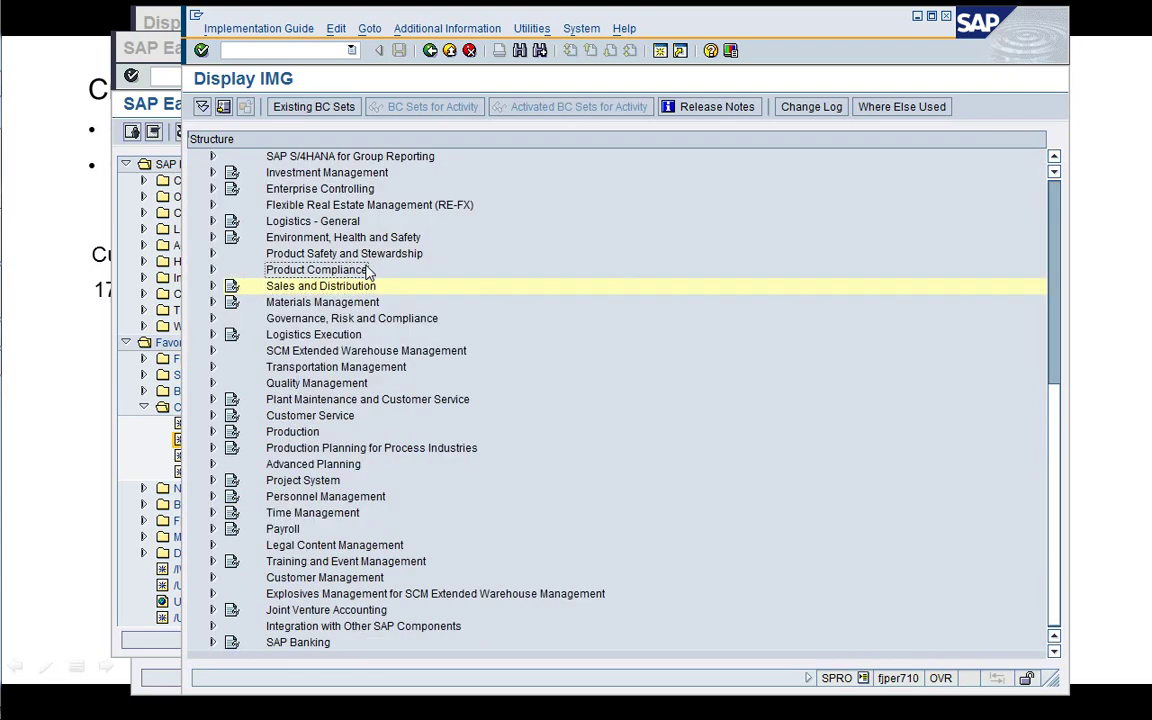
In the IMG window, expand Financial Accounting under Enterprise Structure > Definition and execute Define Credit Control Area
key(Home)
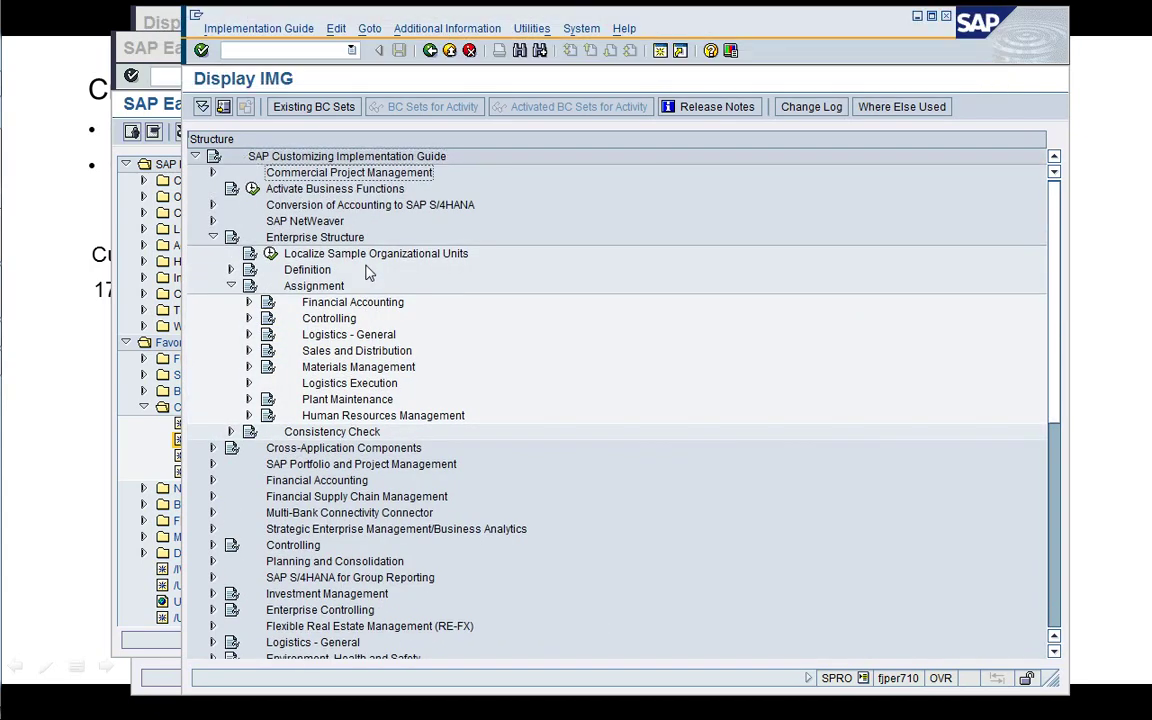
click(310, 270)
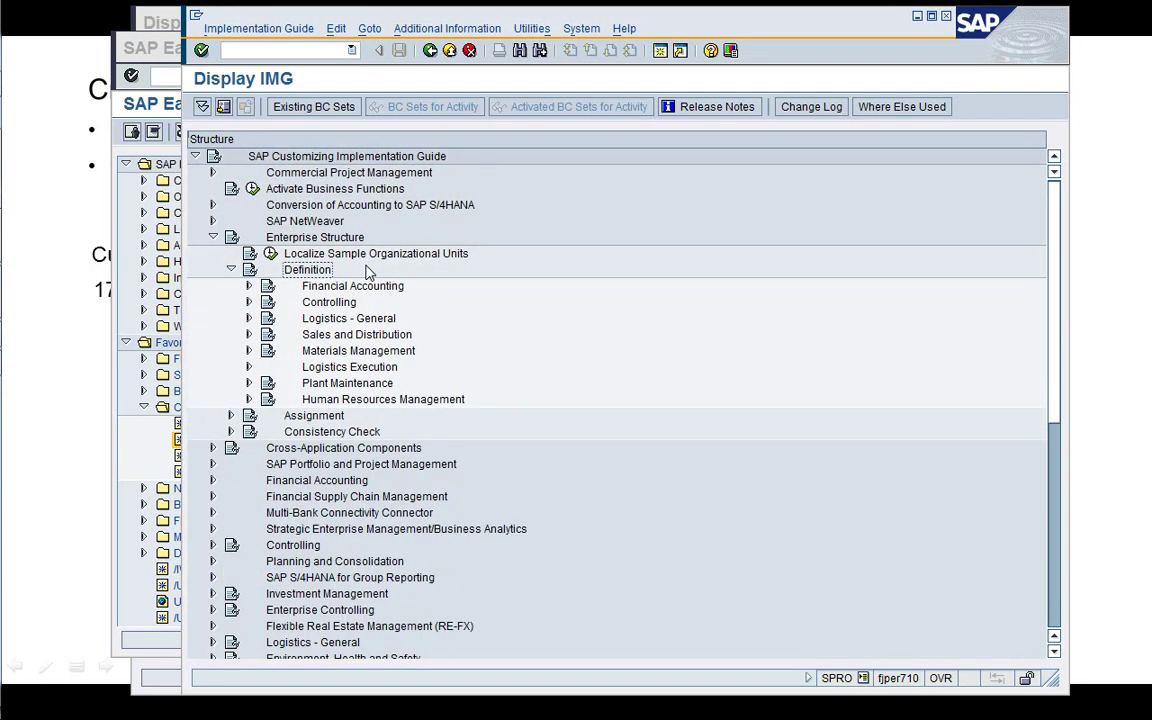
key(Down)
key(Right)
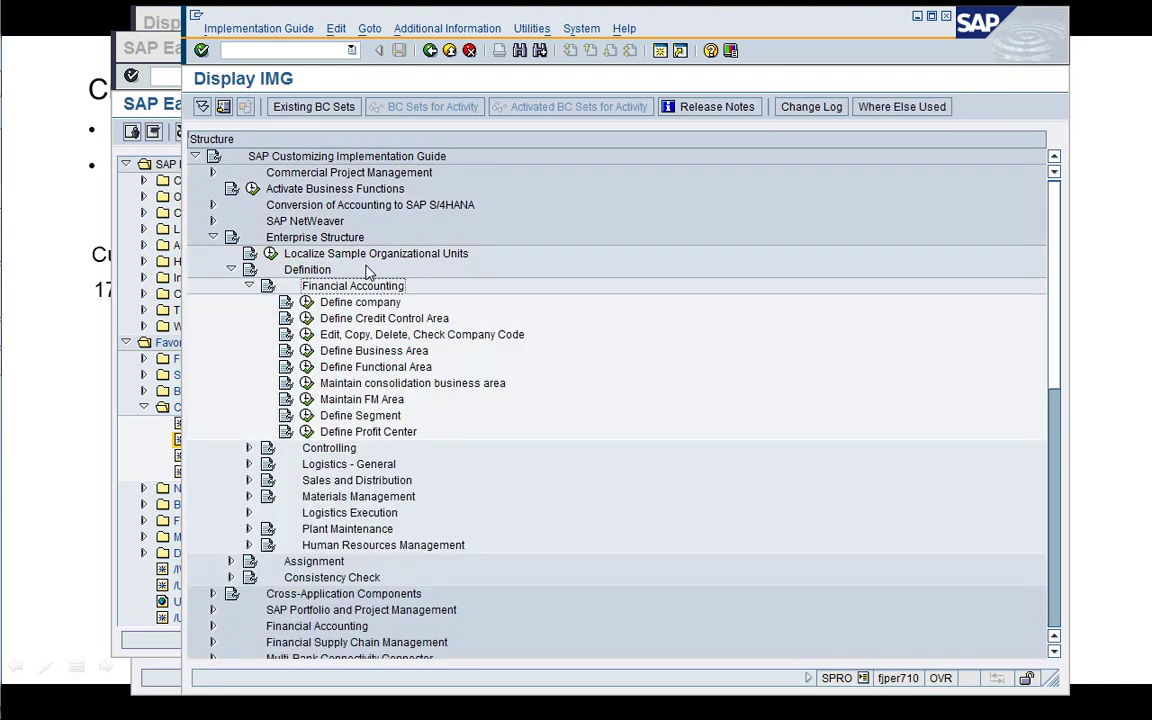
key(Down)
key(Down)
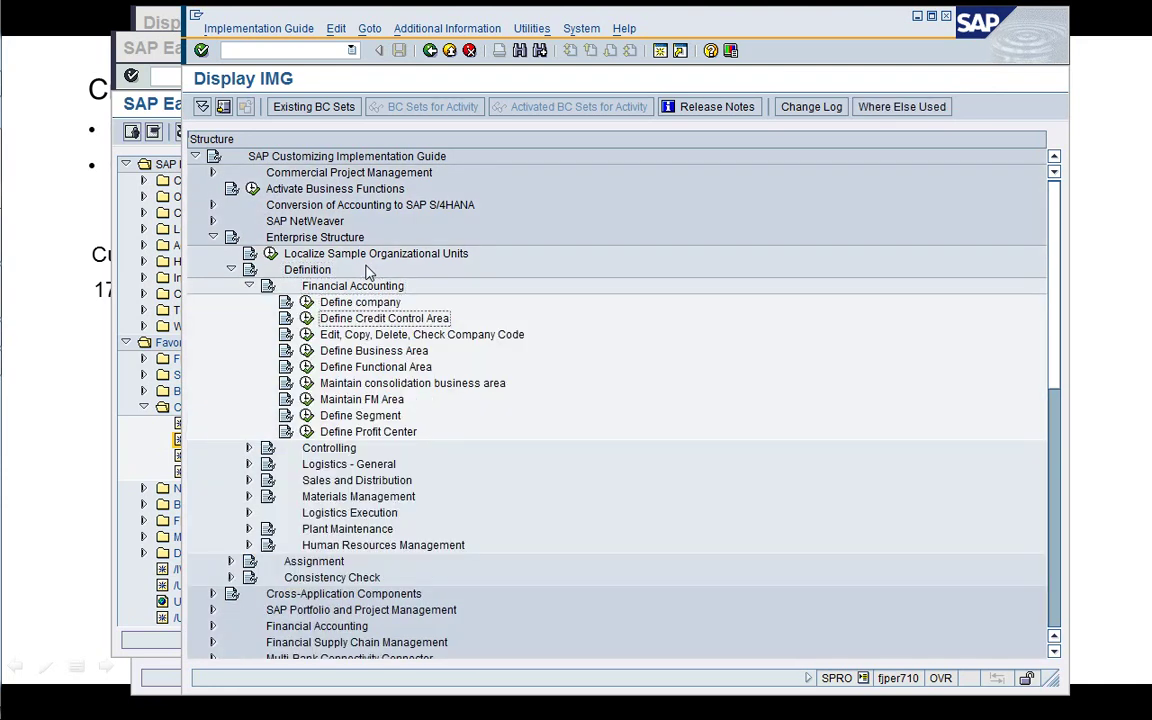
click(306, 318)
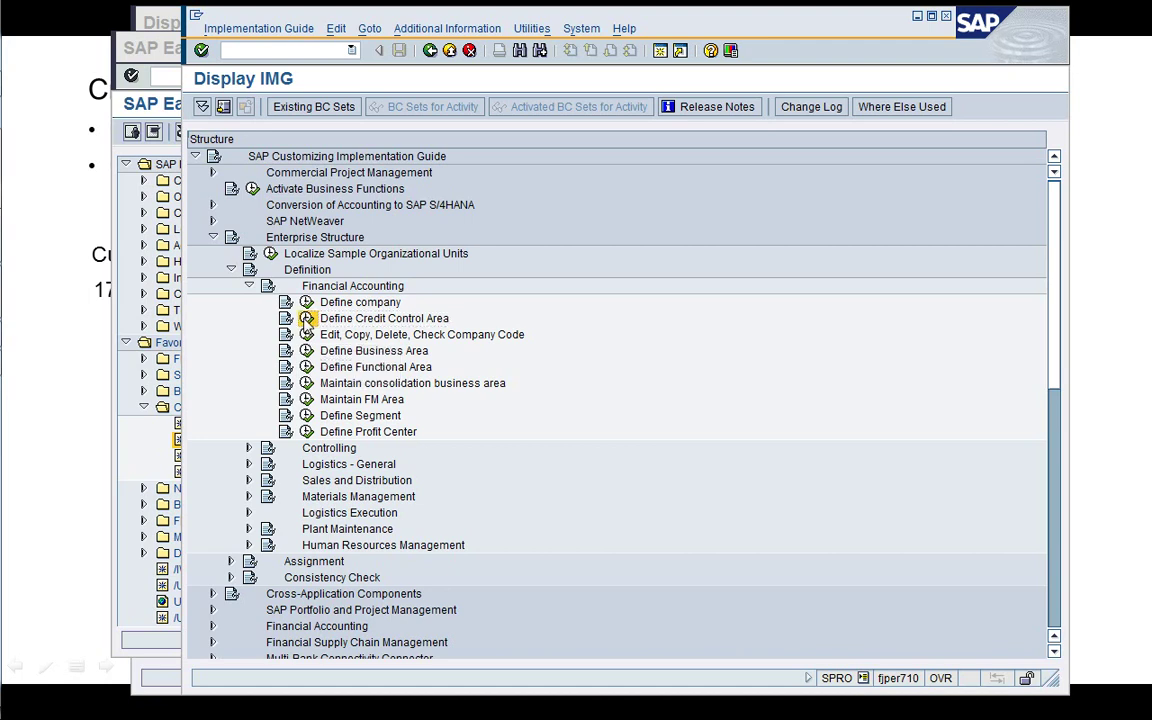
Examine the details of credit control area 0100, and return to the IMG structure
click(293, 212)
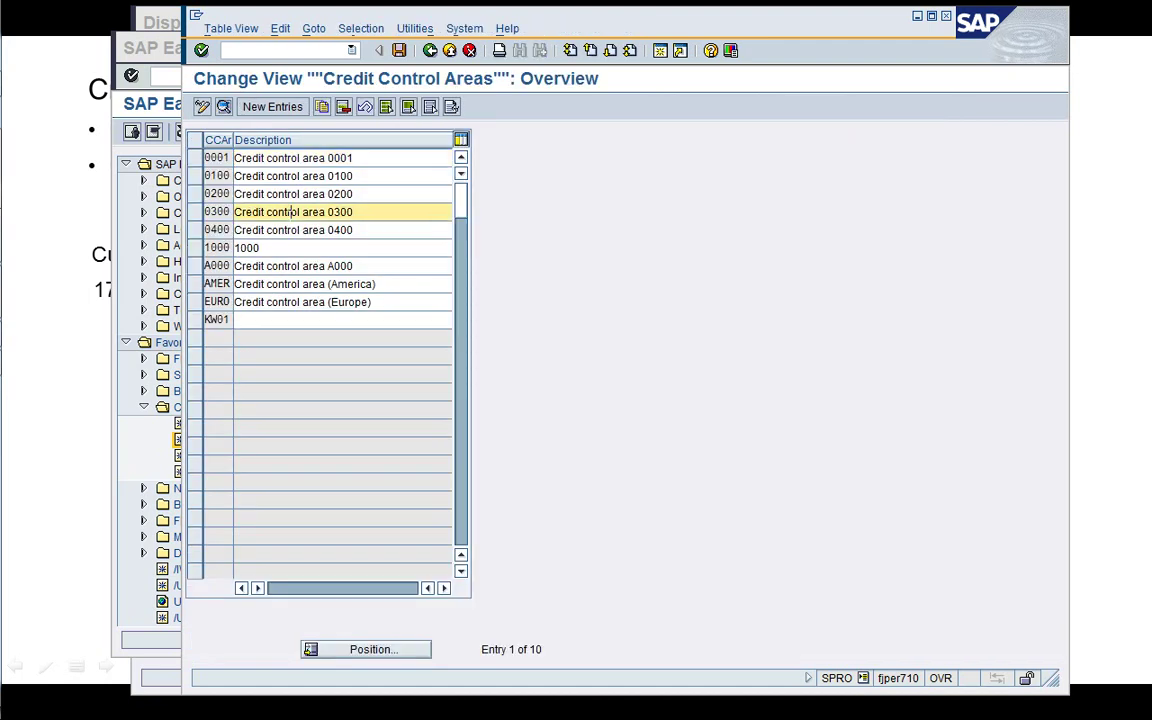
double_click(287, 176)
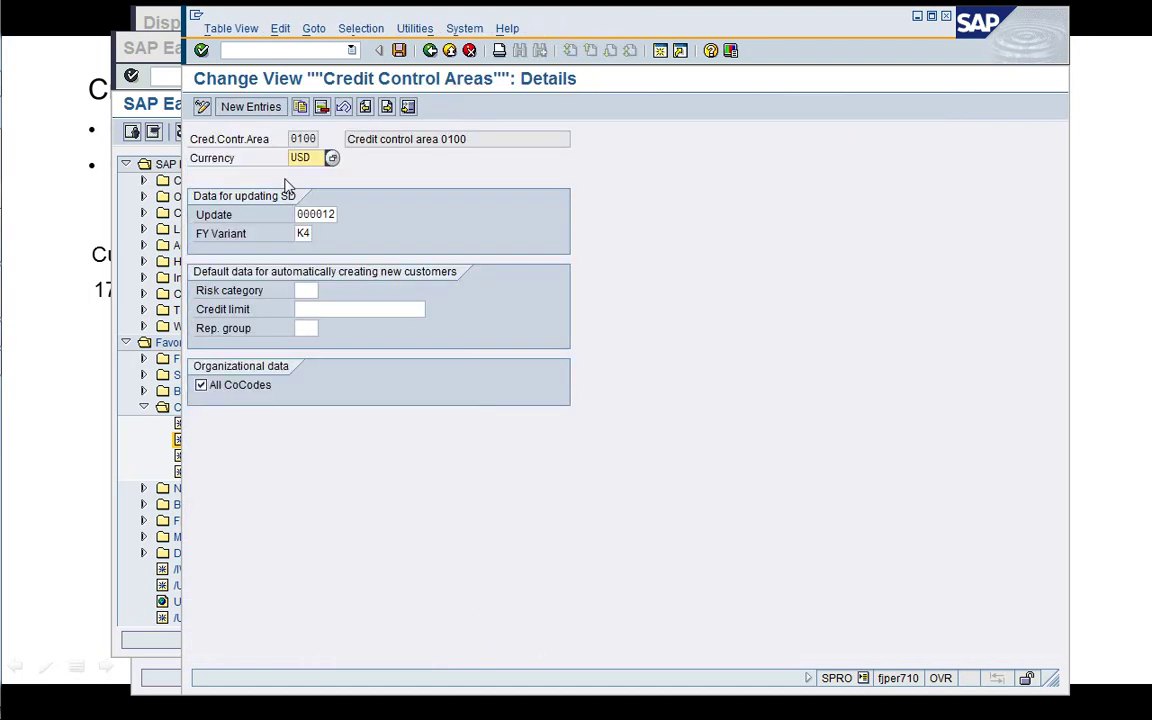
click(430, 50)
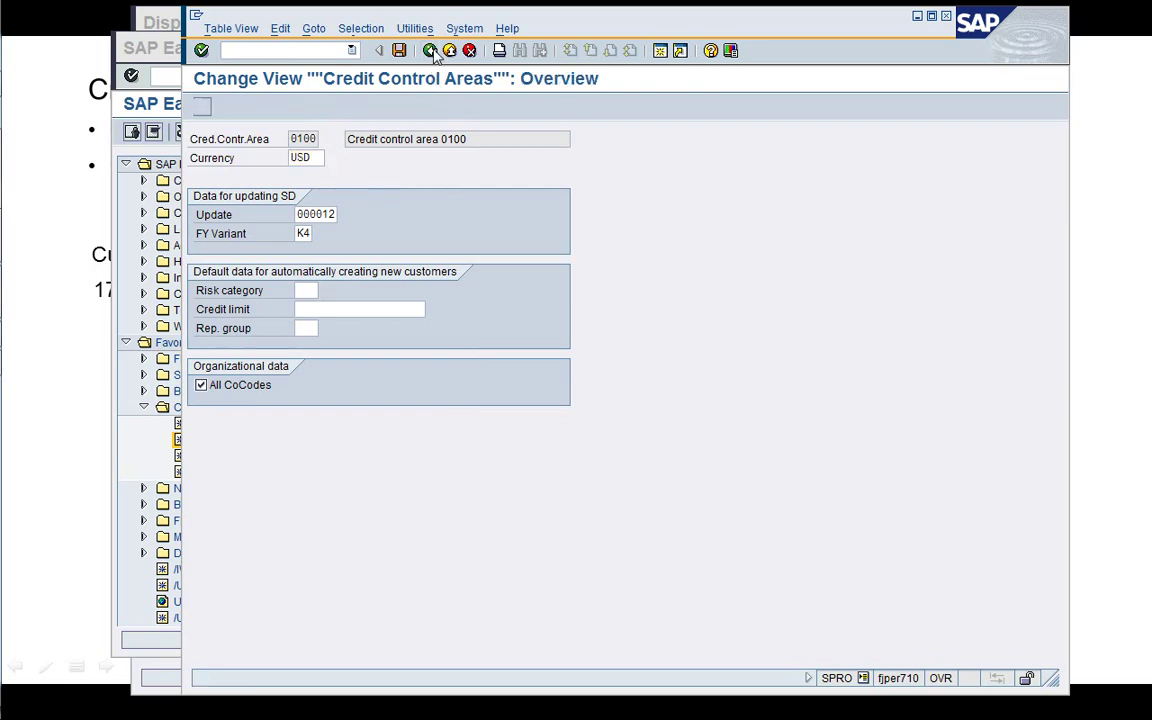
click(430, 50)
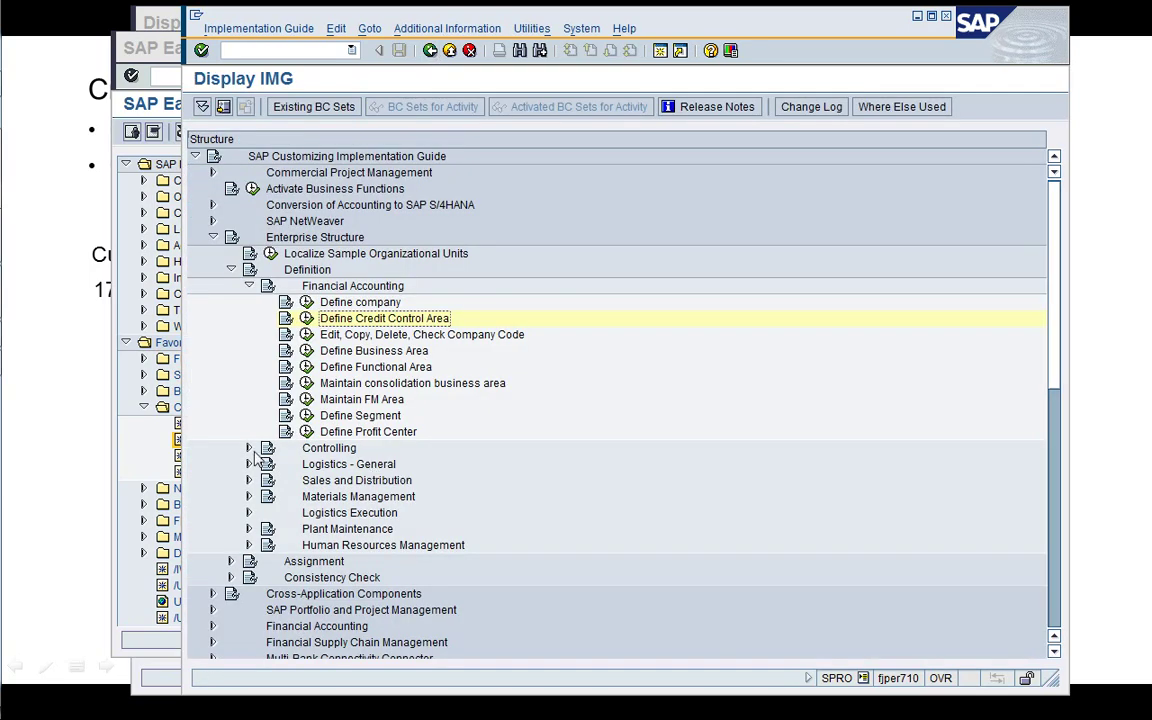
Collapse Financial Accounting under Definition, and expand Sales and Distribution under Enterprise Structure > Assignment
click(249, 286)
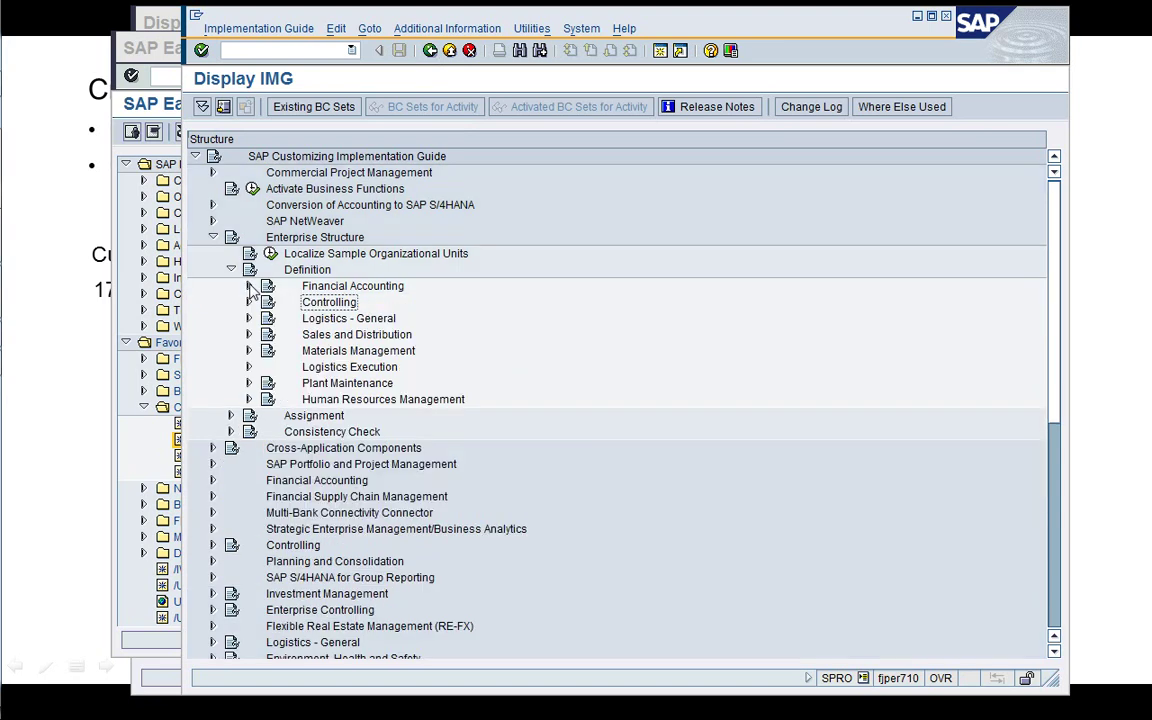
click(231, 416)
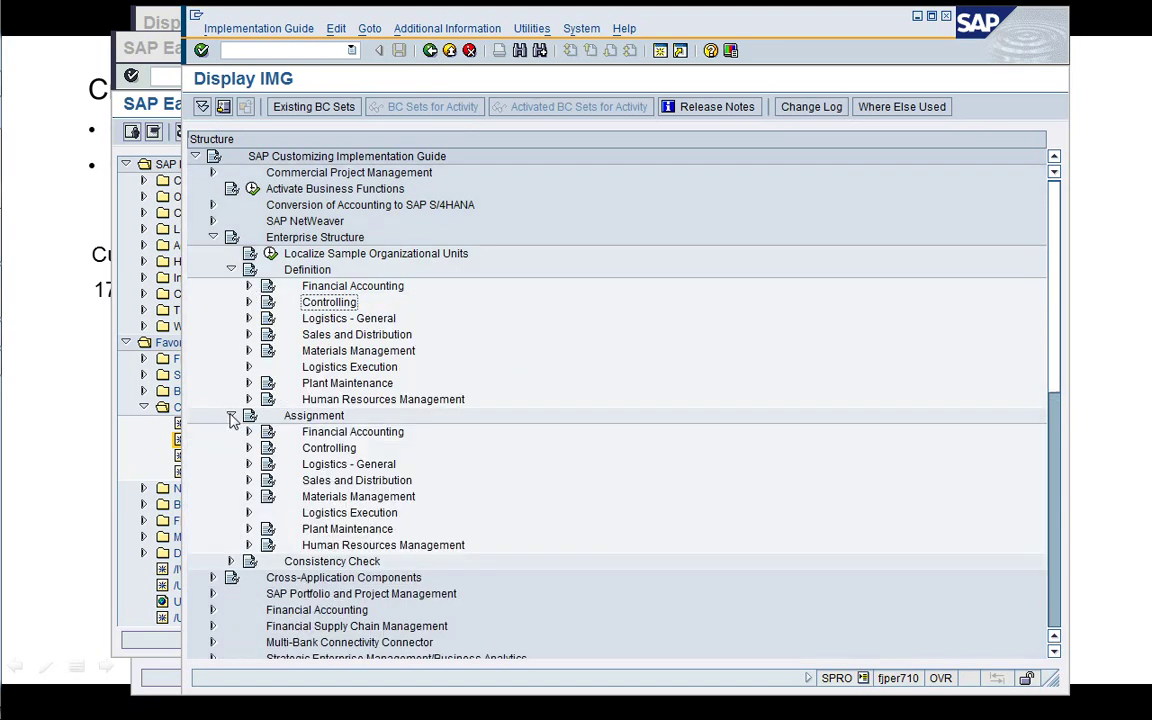
click(249, 480)
Look through the Sales and Distribution assignment activities, including those for sales offices, plants and divisions
click(418, 566)
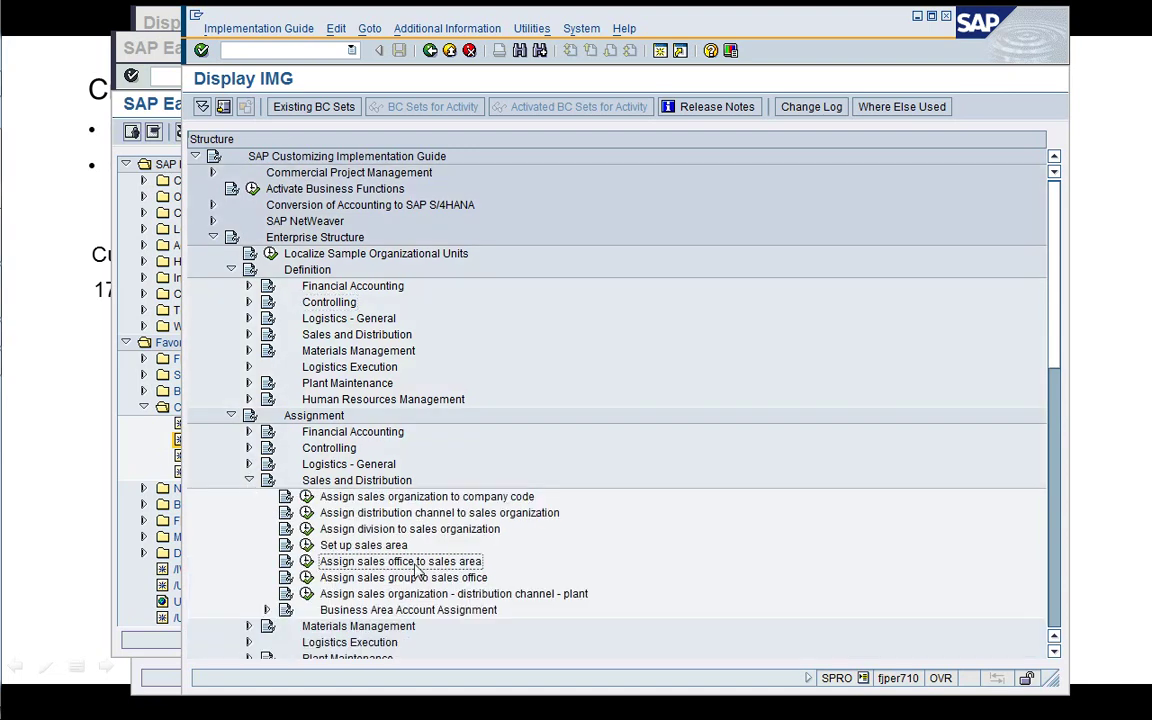
click(506, 596)
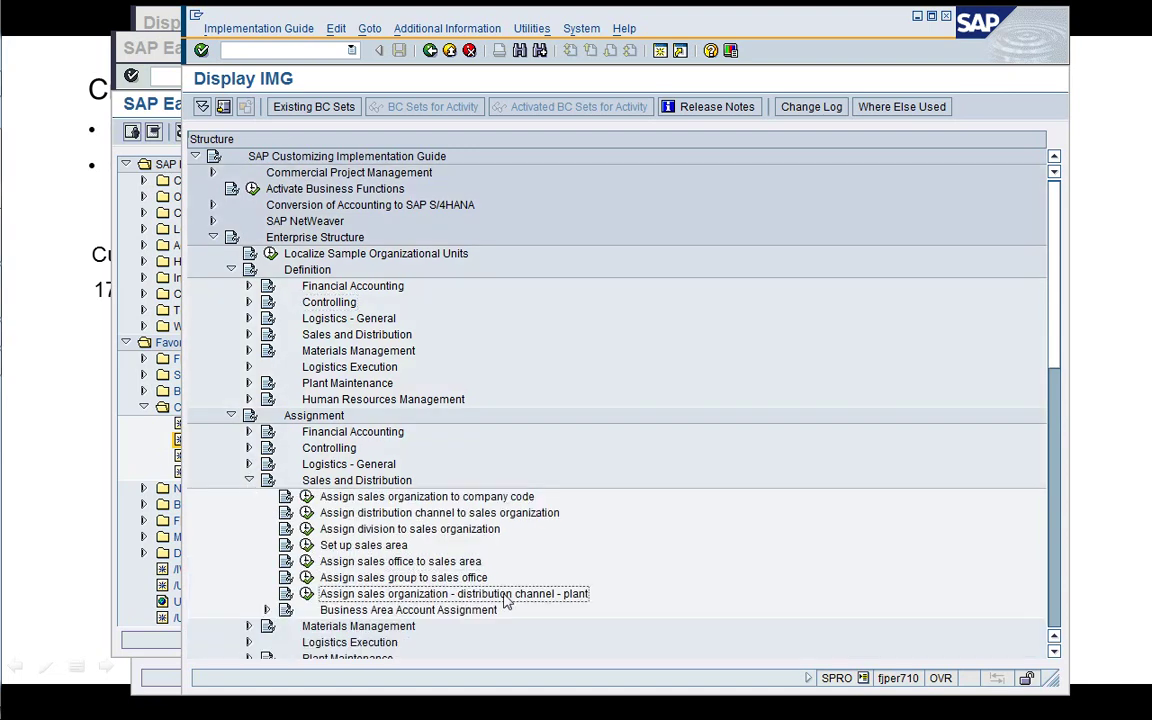
key(Up)
key(Up)
key(Up)
key(Up)
key(Up)
key(Up)
key(Up)
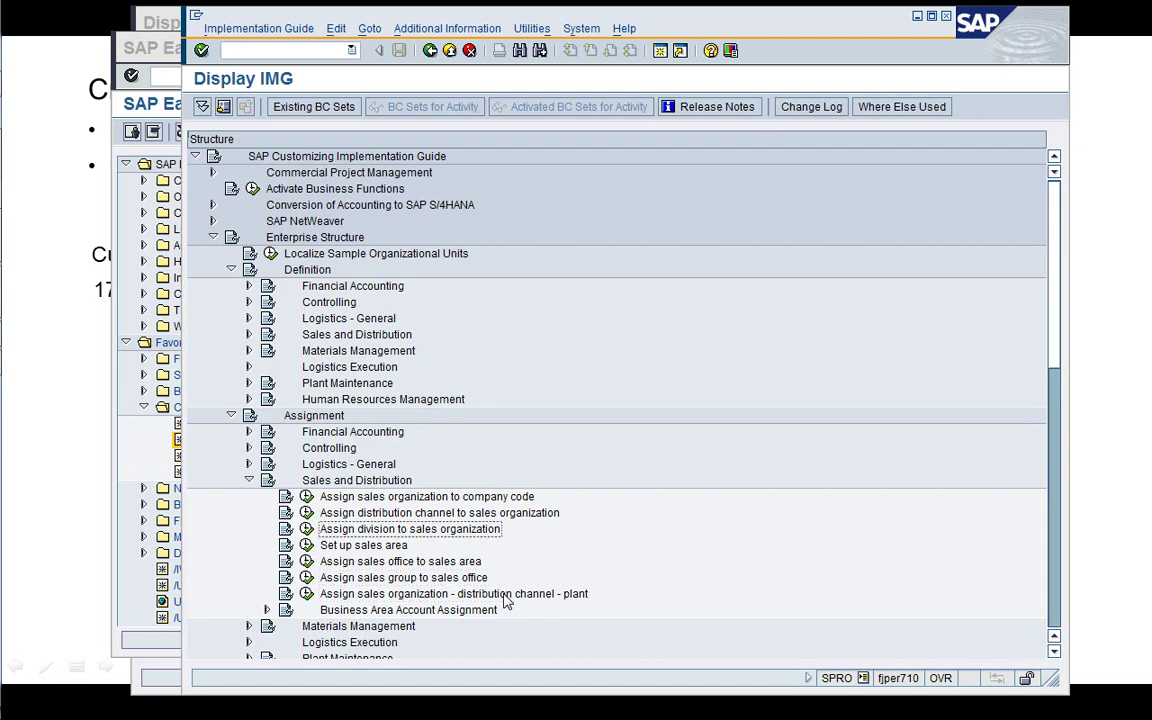
Collapse the Assignment and Definition nodes in the IMG, and the whole Enterprise Structure branch with them
key(Left)
key(Up)
key(Up)
key(Up)
key(Up)
key(Left)
key(Up)
key(Up)
key(Up)
key(Up)
key(Up)
key(Up)
key(Up)
key(Up)
key(Up)
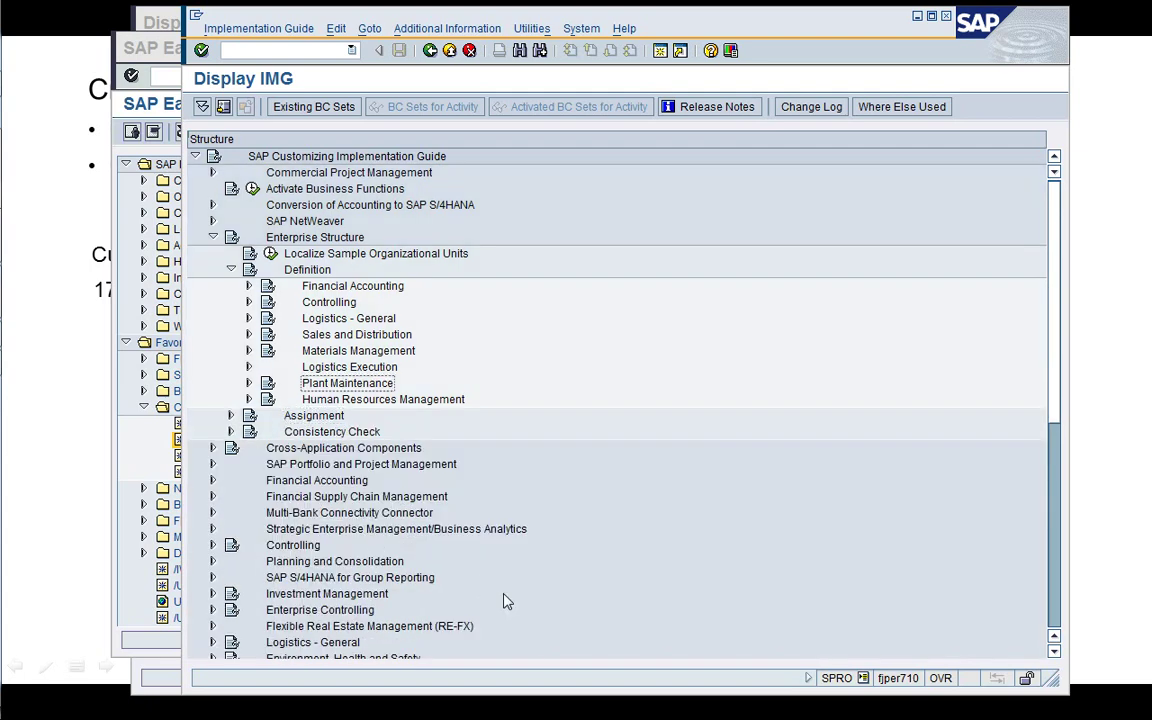
key(Left)
key(Up)
key(Up)
key(Left)
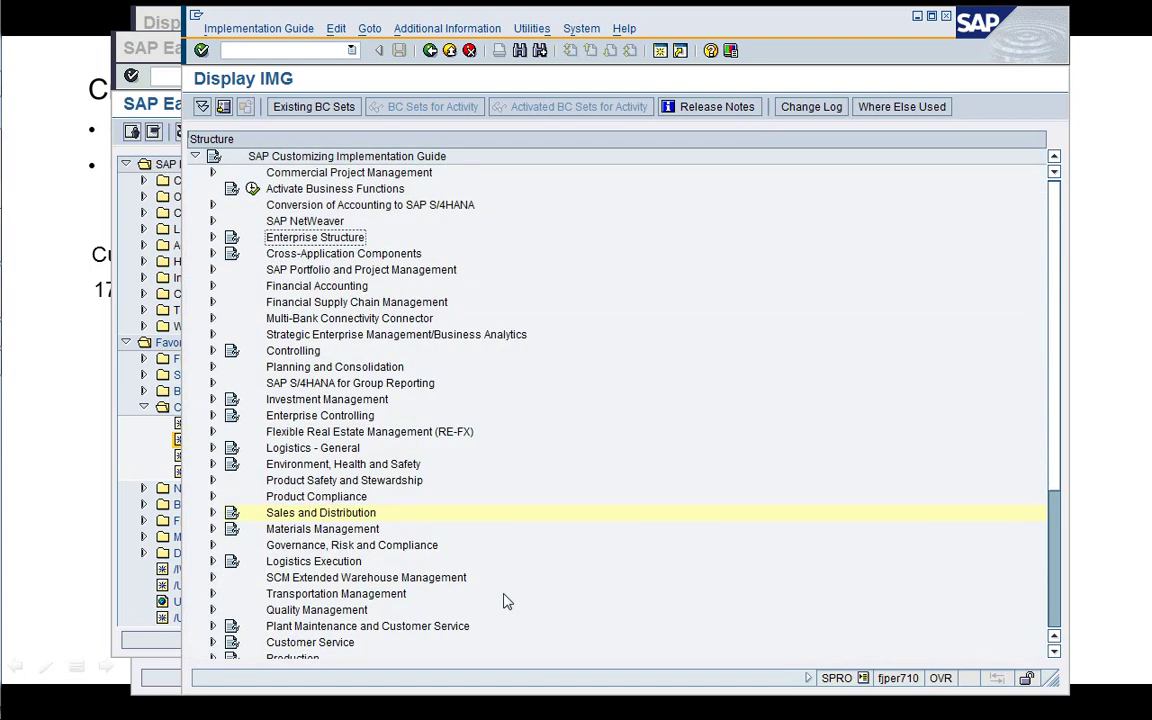
Expand Financial Supply Chain Management > Credit Management, including Credit Risk Monitoring and the integration with Accounts Receivable Accounting and Sales and Distribution
key(Down)
key(Down)
key(Down)
key(Down)
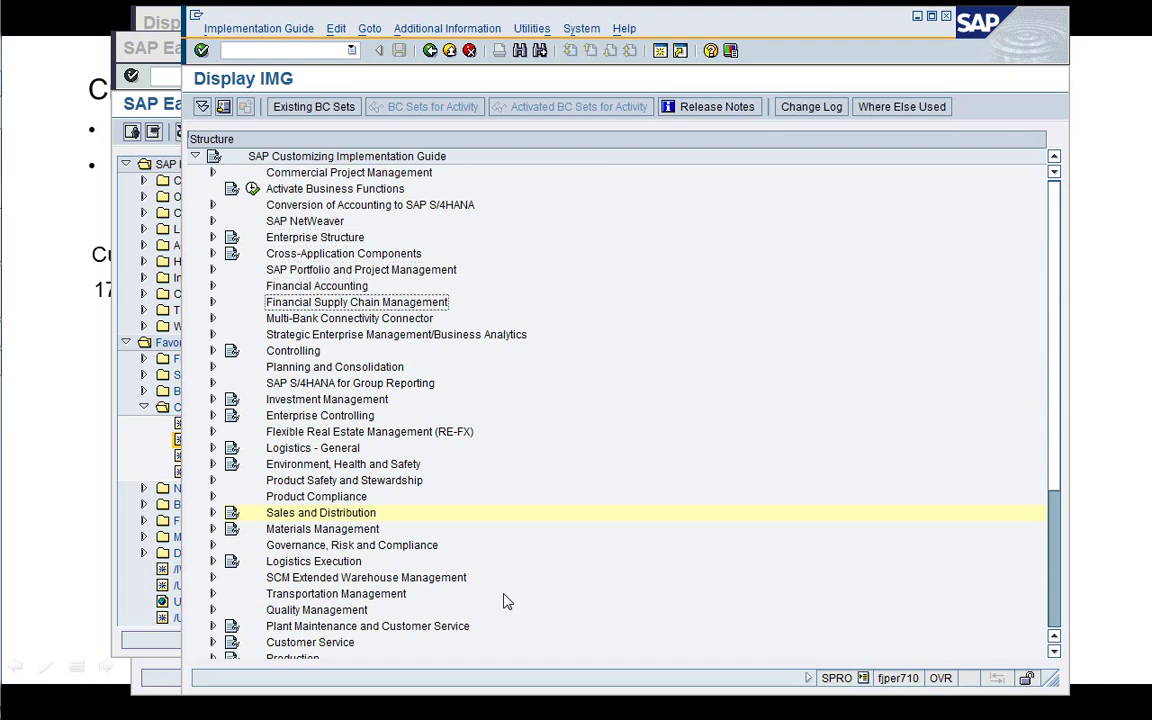
click(213, 302)
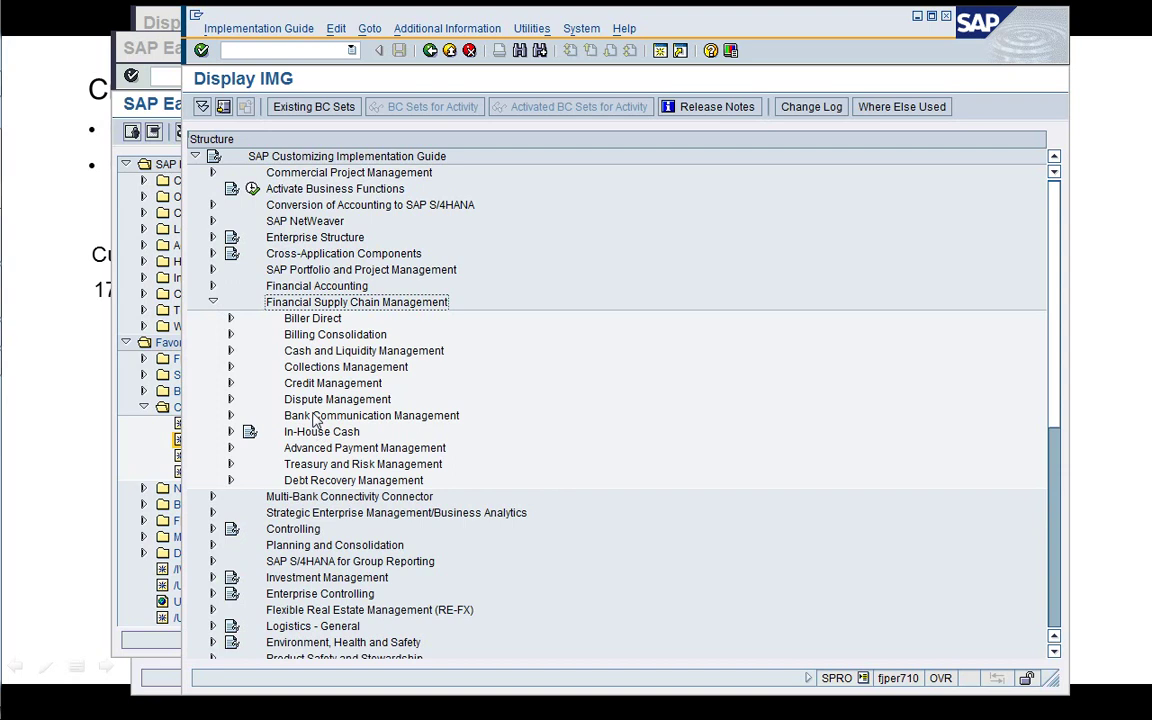
click(230, 384)
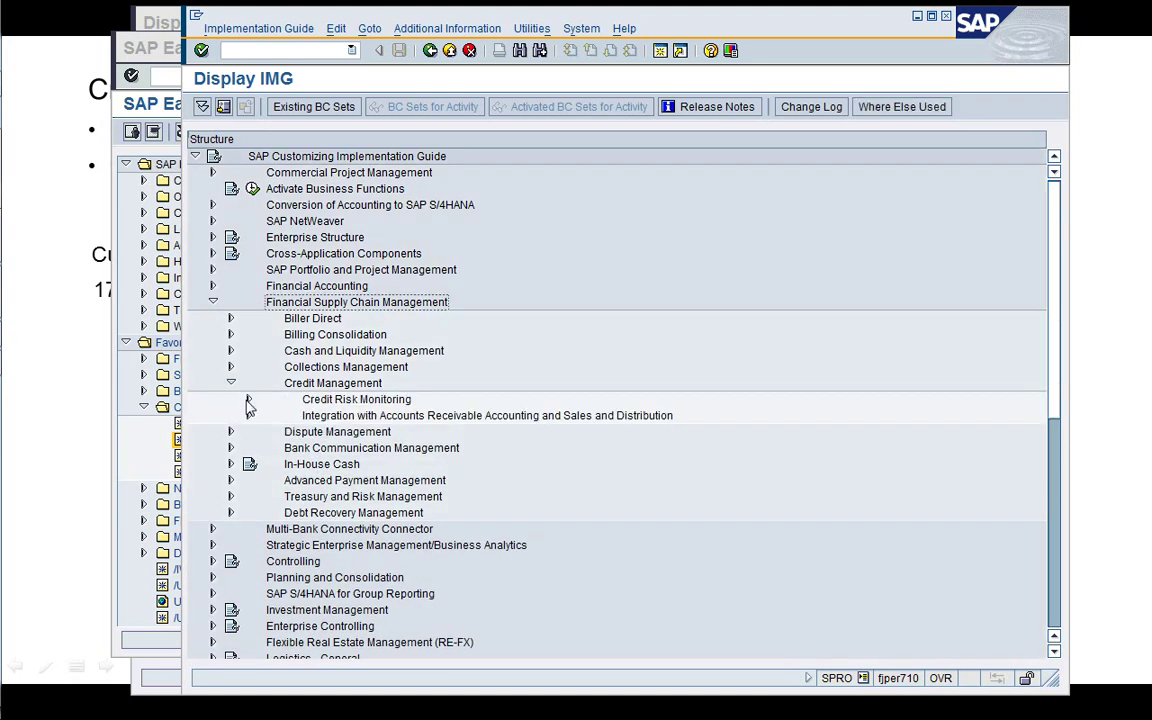
click(248, 412)
click(249, 400)
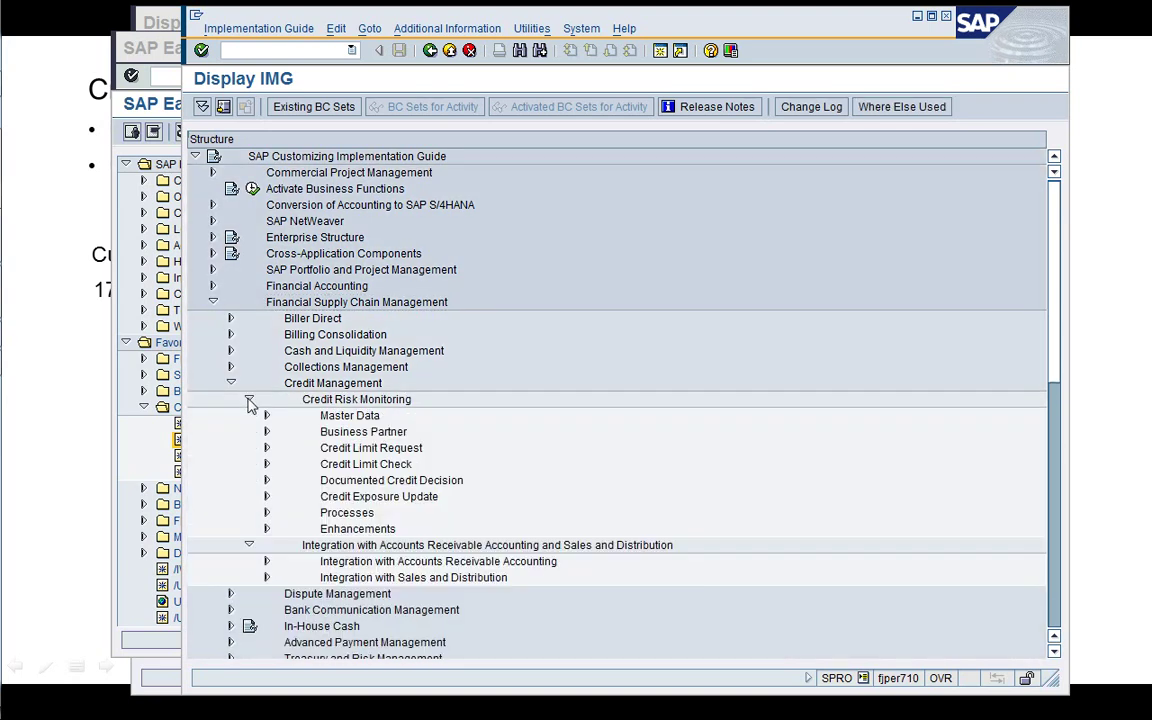
Expand Integration with Sales and Distribution, view its Define Credit Segment activity, and return to the IMG
click(380, 578)
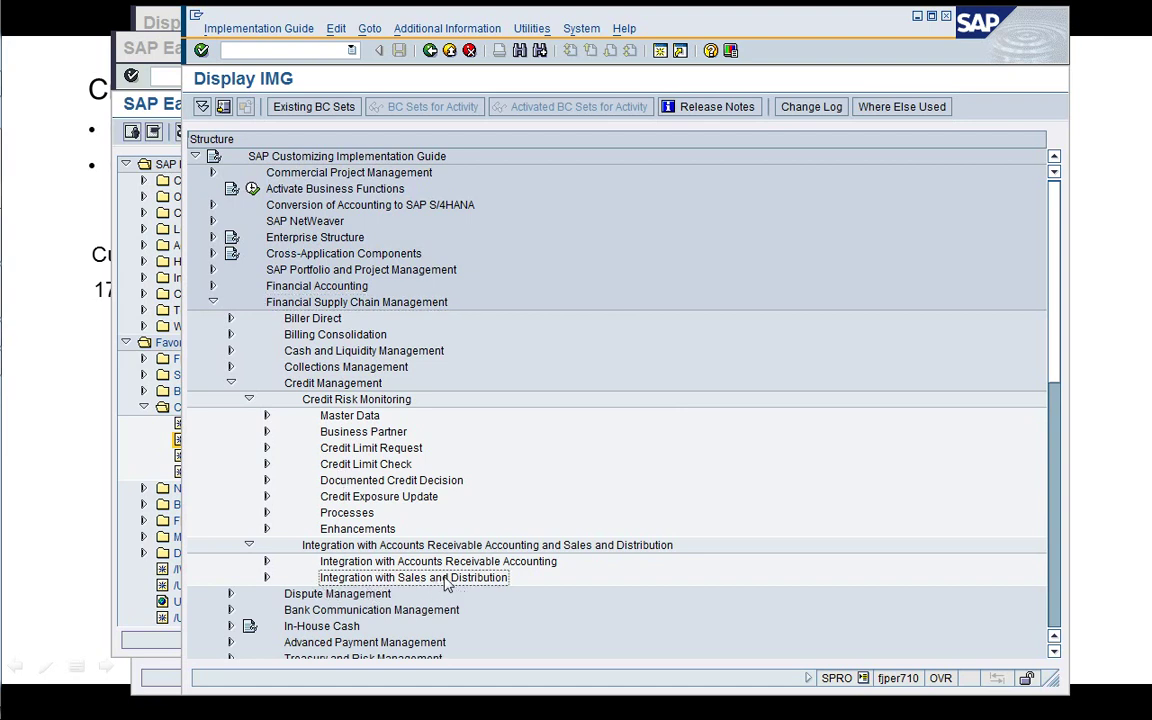
click(267, 579)
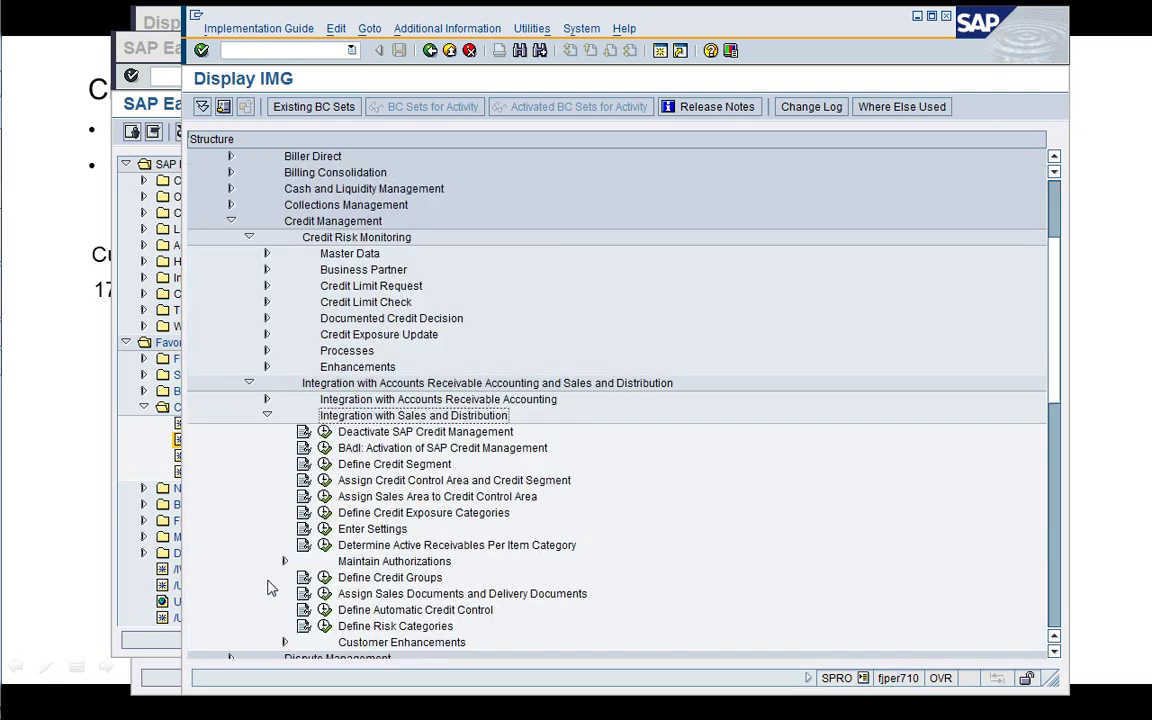
click(420, 466)
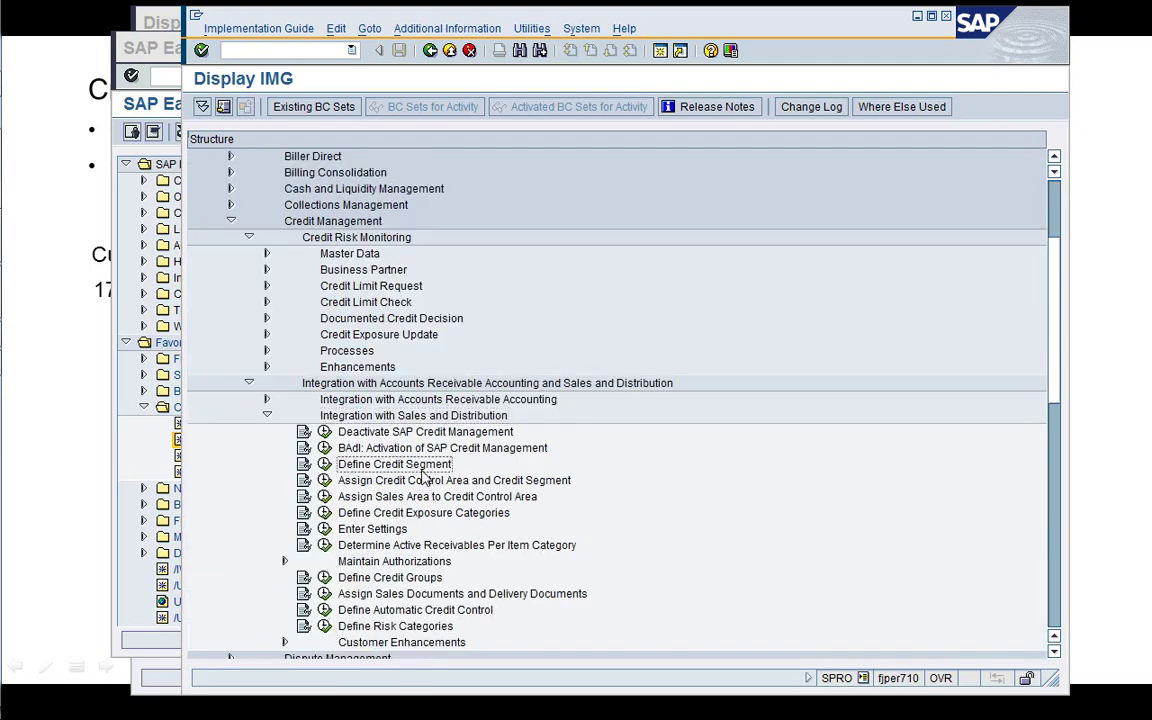
click(326, 467)
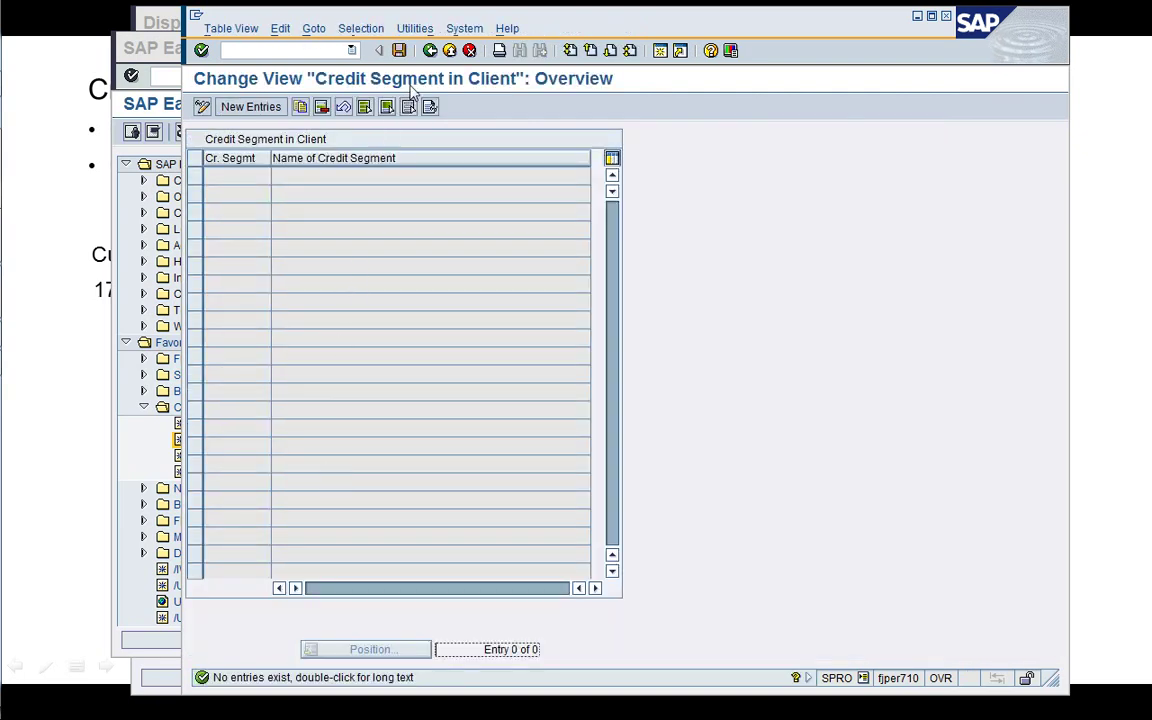
click(430, 50)
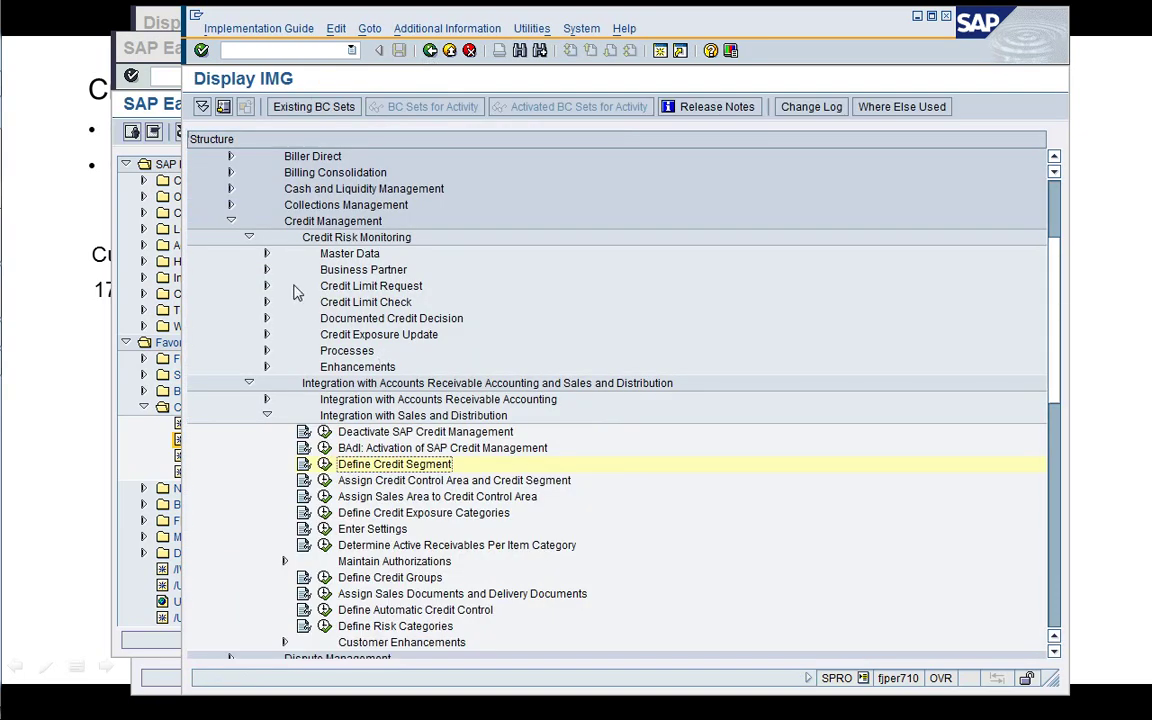
Under Credit Risk Monitoring > Master Data, open Create Credit Segments, view the details of segment 0200, and return to the IMG
click(266, 254)
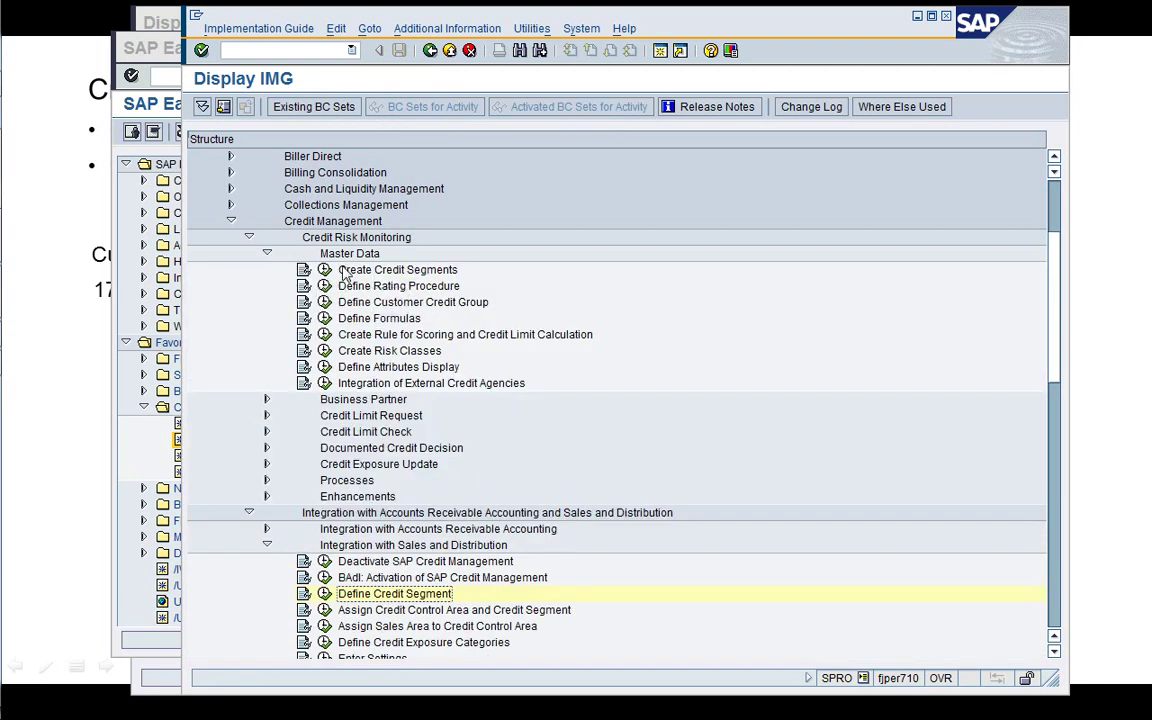
click(332, 253)
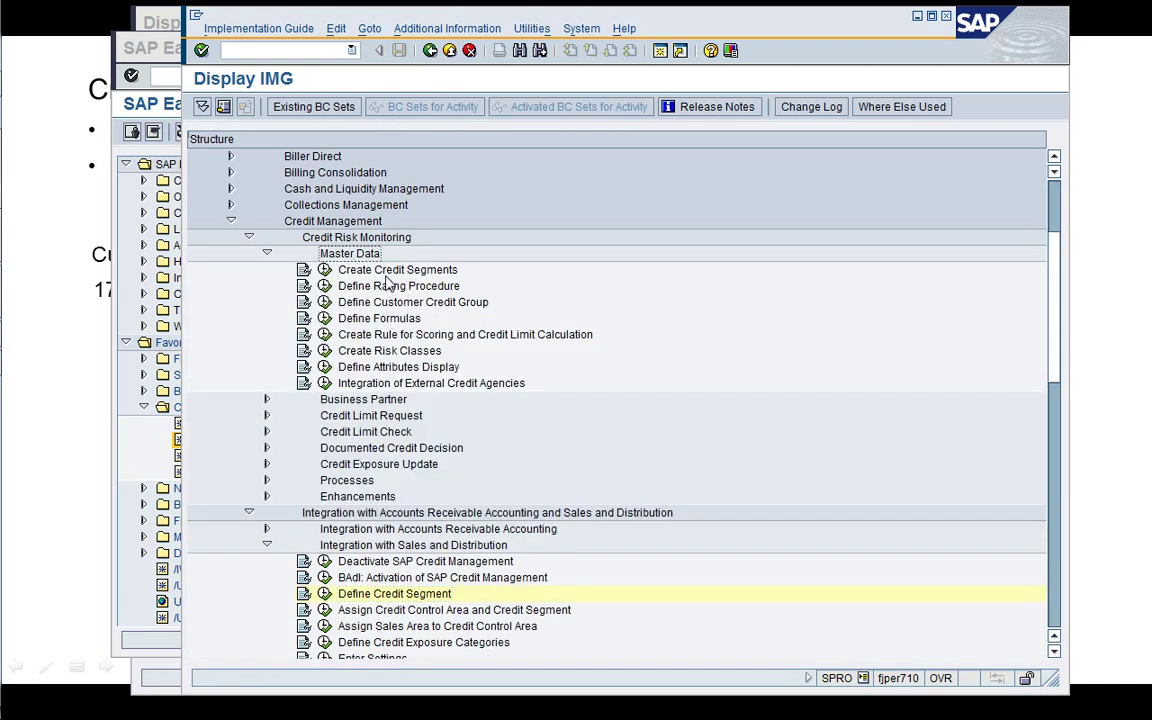
click(353, 270)
click(324, 270)
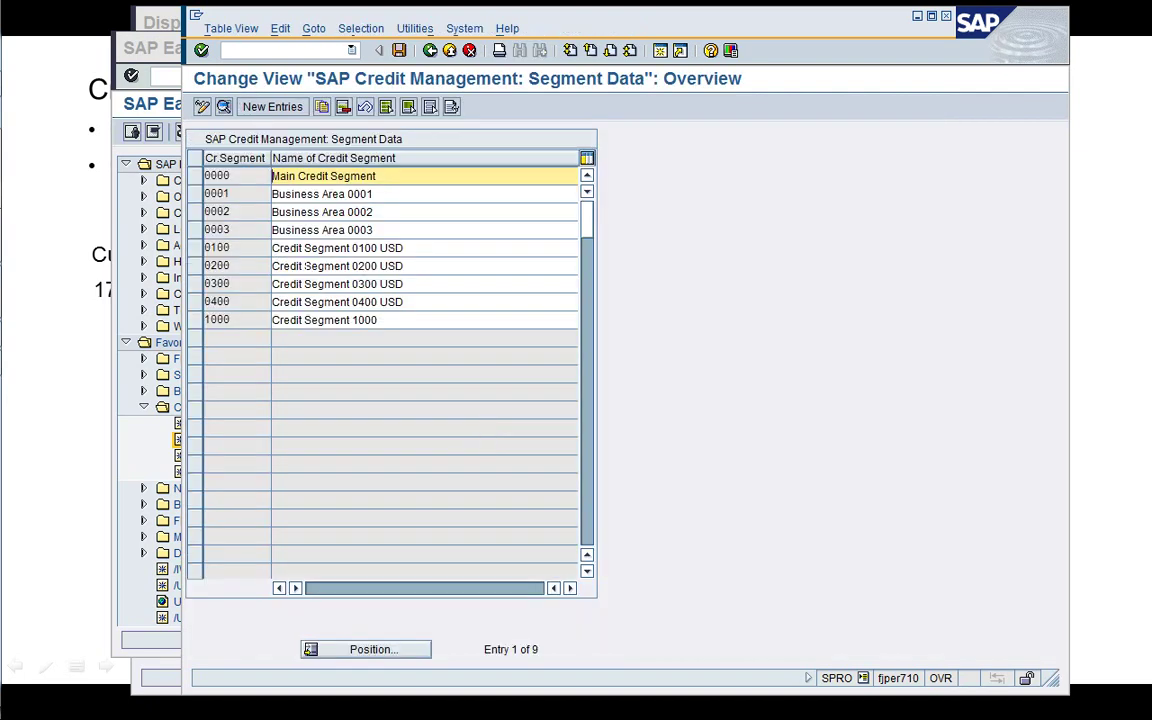
double_click(303, 266)
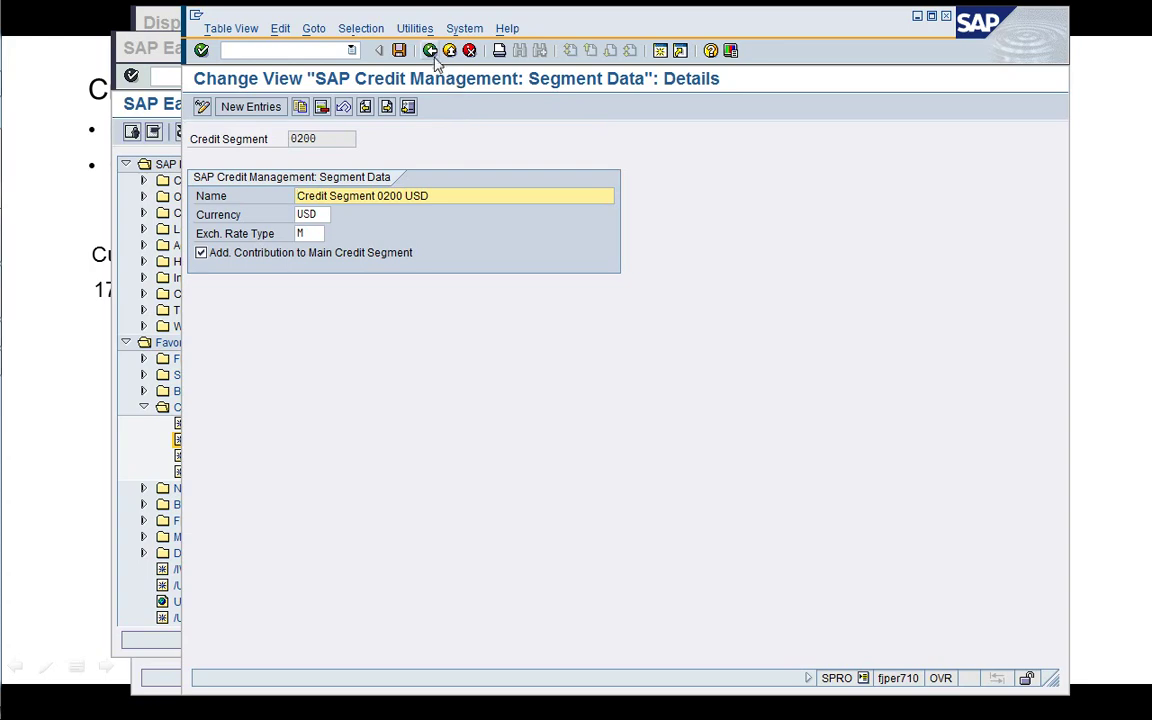
click(431, 51)
click(431, 51)
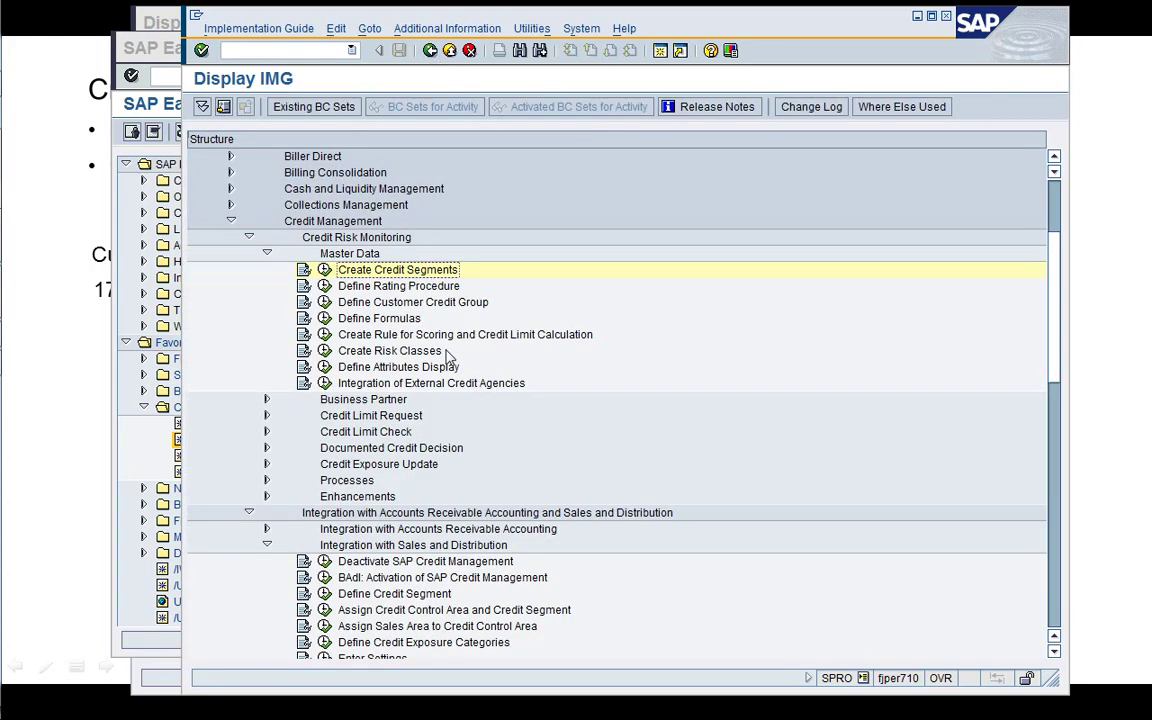
Review the Assign Credit Control Area and Credit Segment table with a narrower Description column, and return to the IMG
click(396, 594)
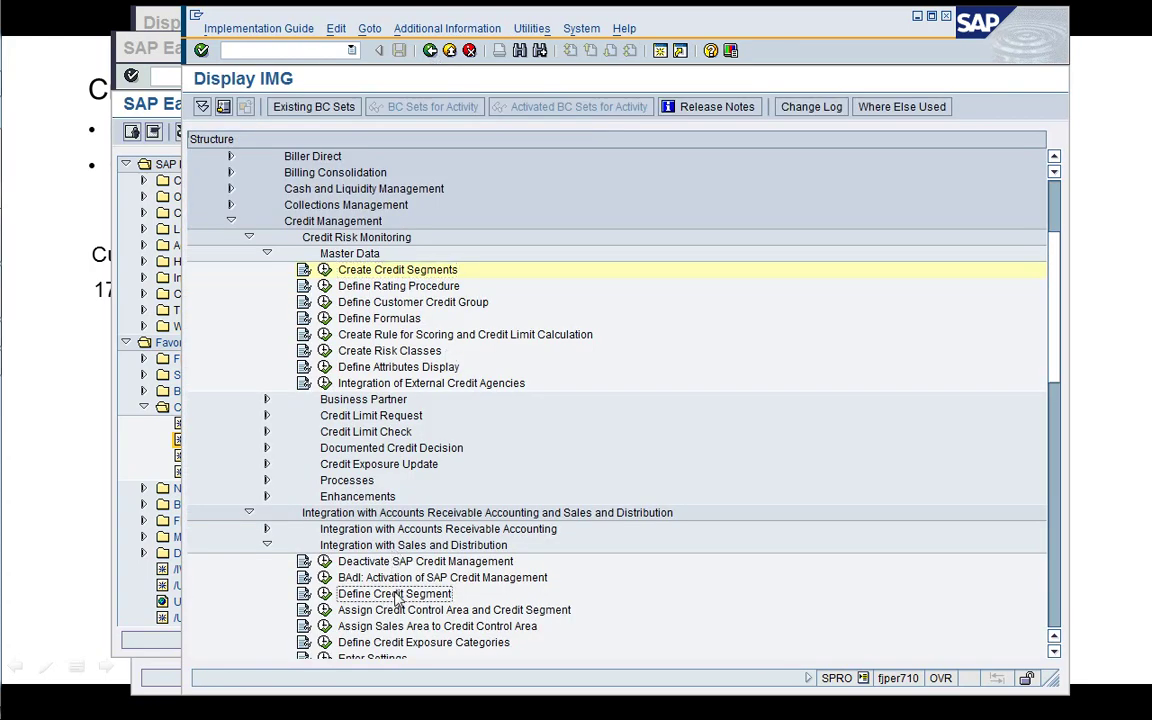
click(394, 612)
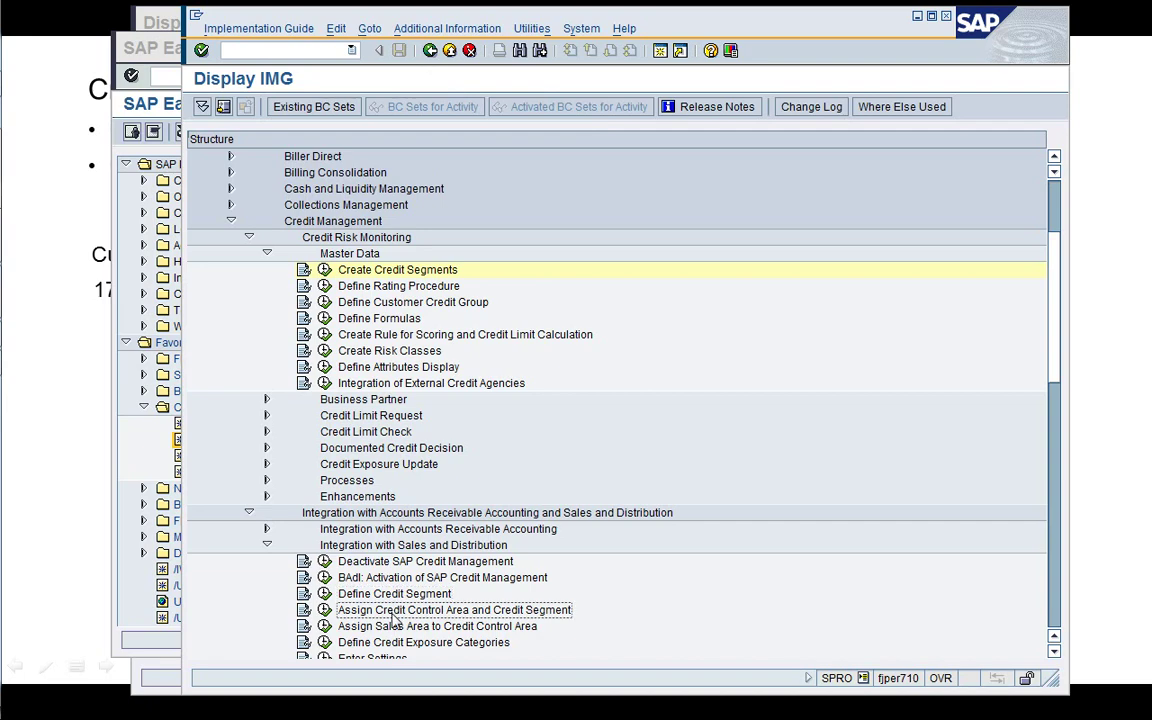
click(324, 609)
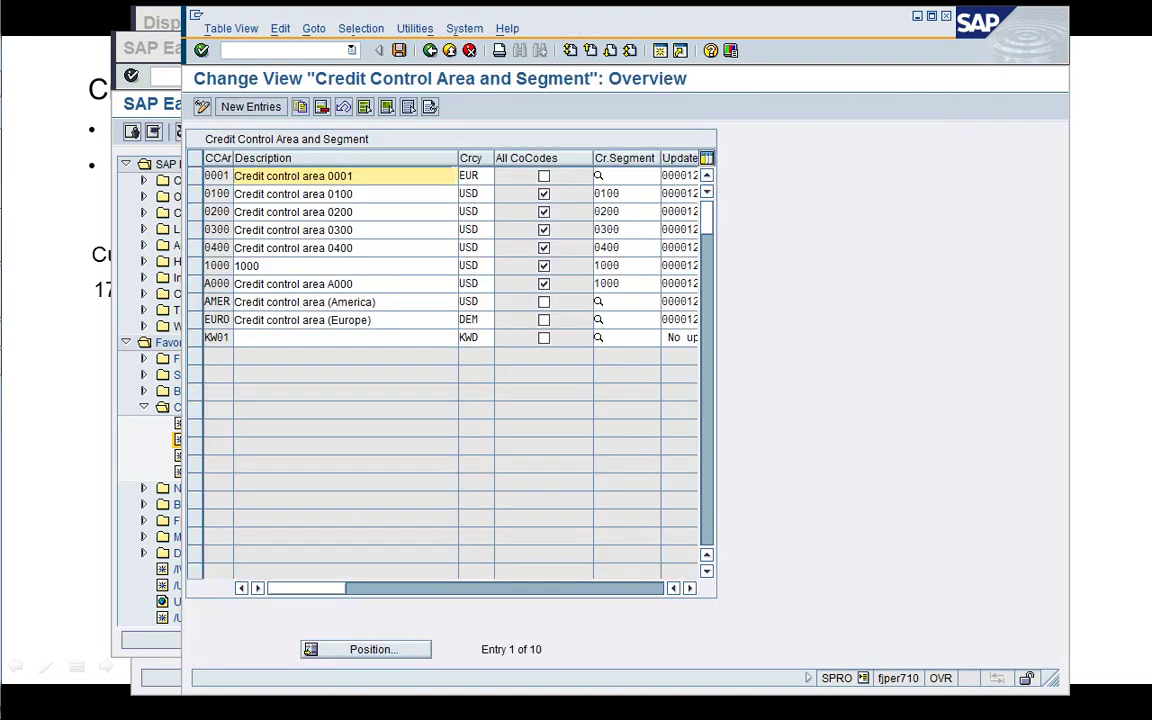
drag(457, 162, 420, 163)
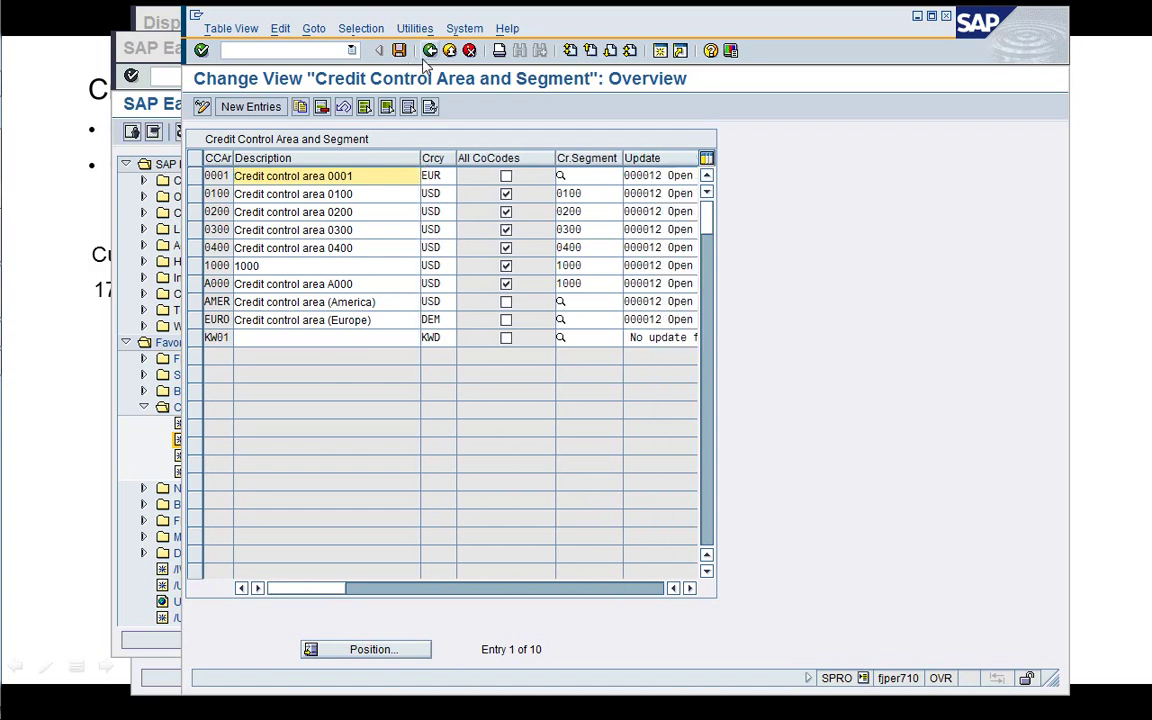
key(F3)
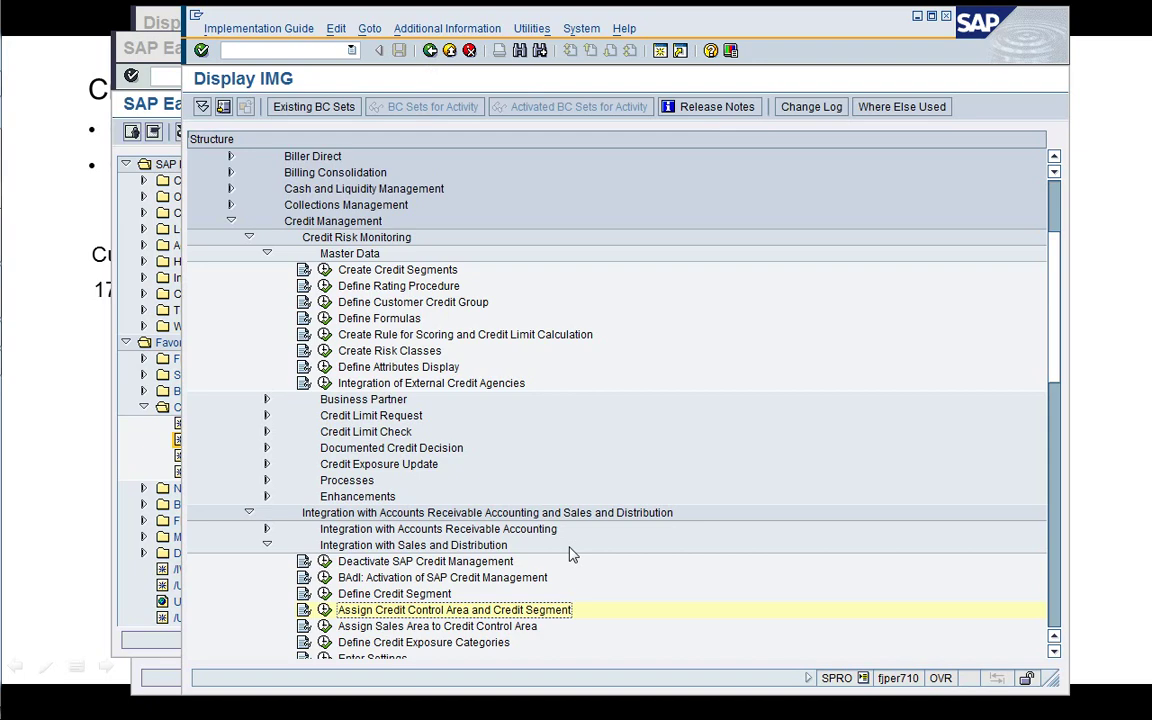
Open Assign Sales Area to Credit Control Area and examine the allocations of sales organization 1710 for distribution channels 10 to 40
scroll(573, 554, down, 4)
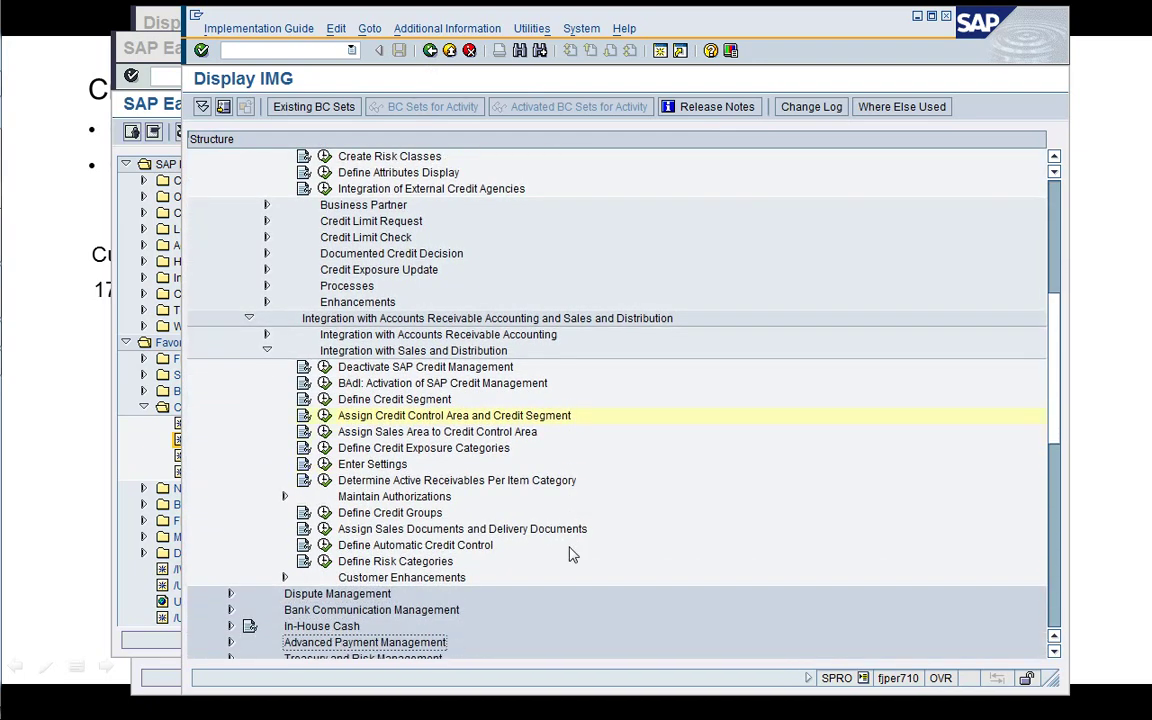
click(362, 436)
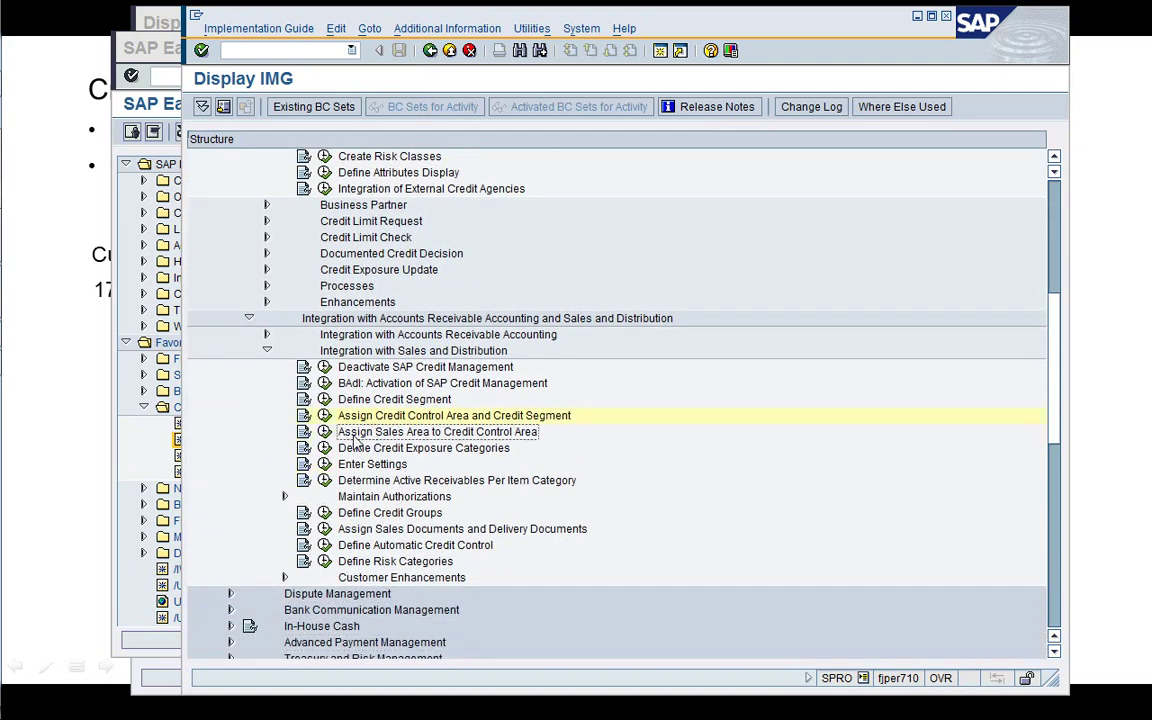
click(324, 431)
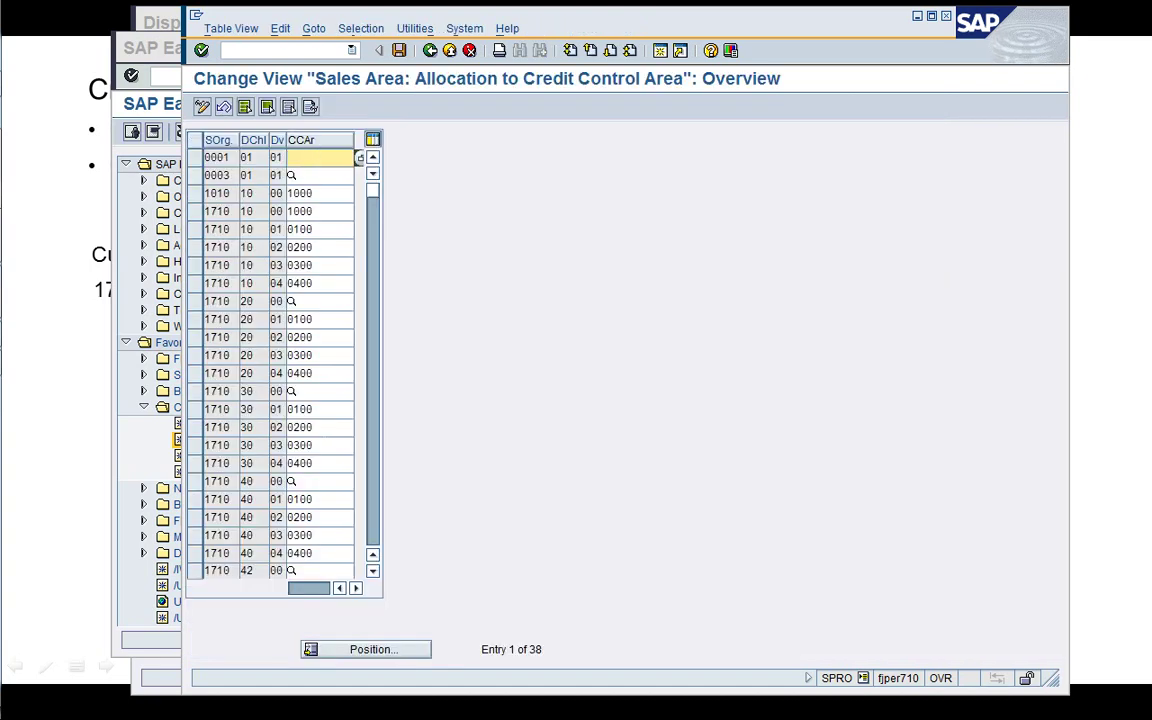
click(313, 265)
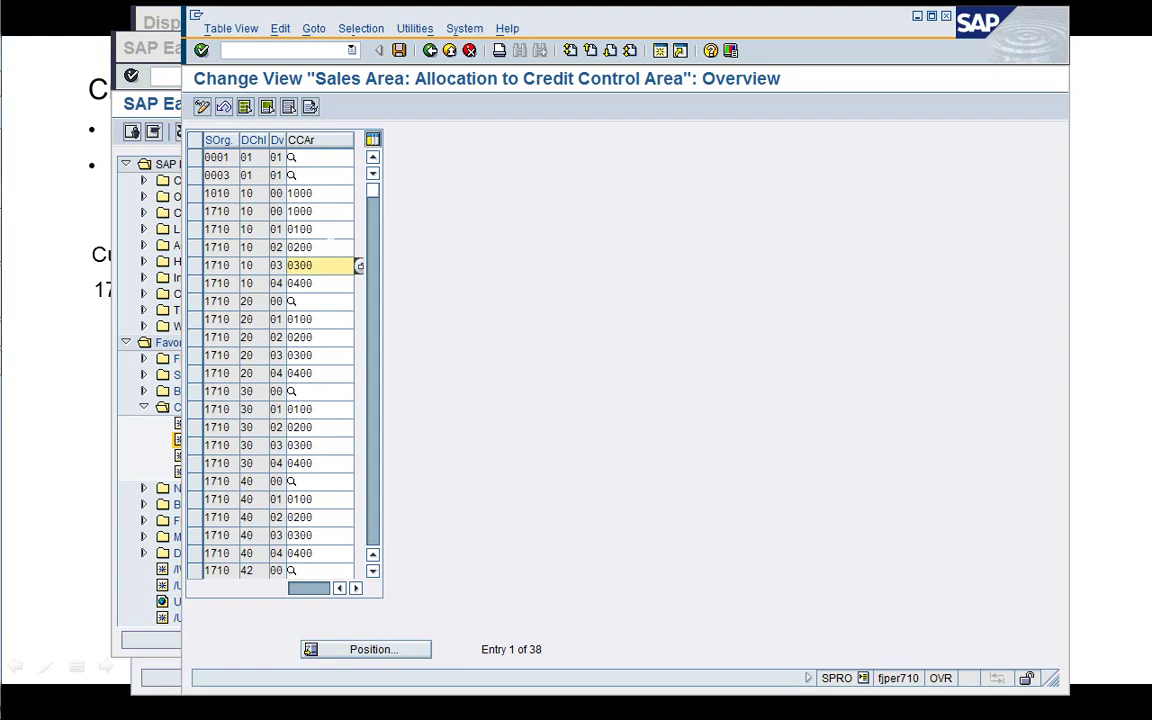
click(331, 246)
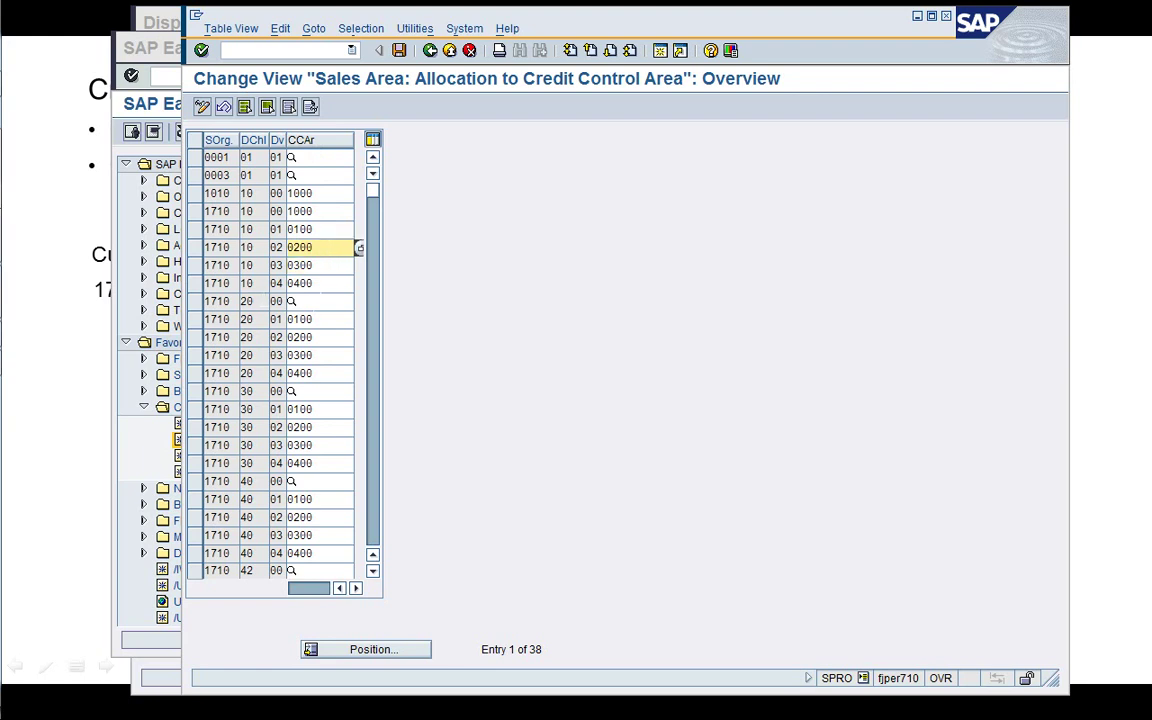
click(313, 283)
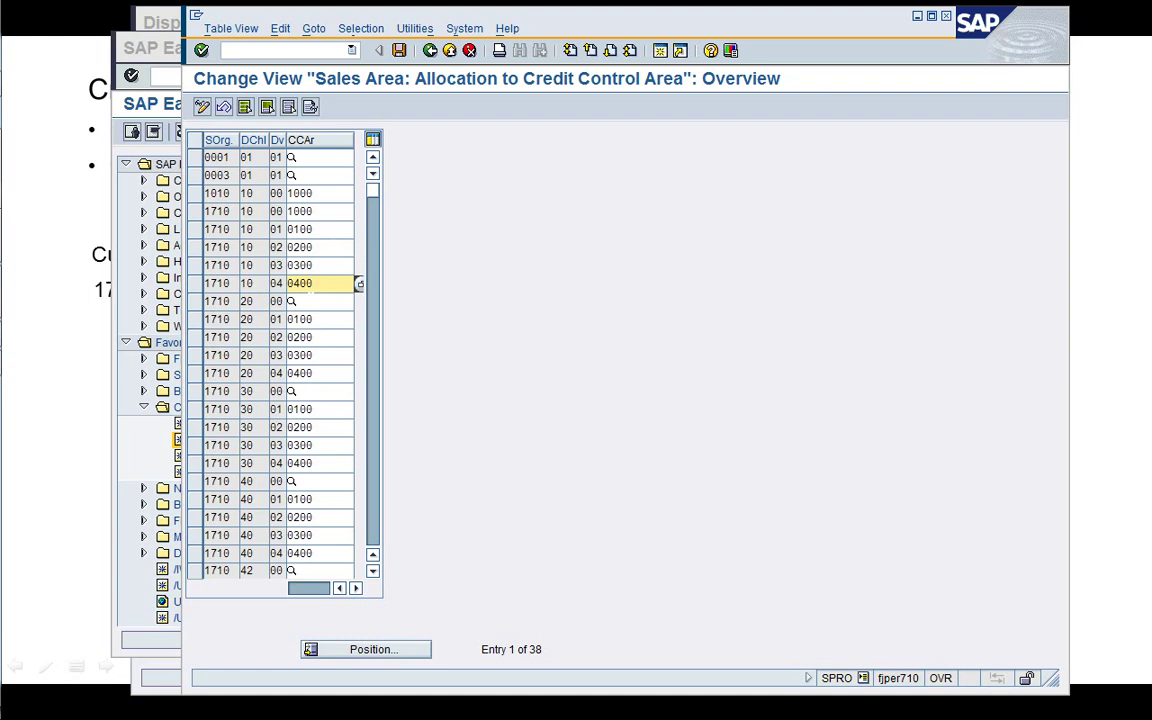
click(304, 373)
click(313, 427)
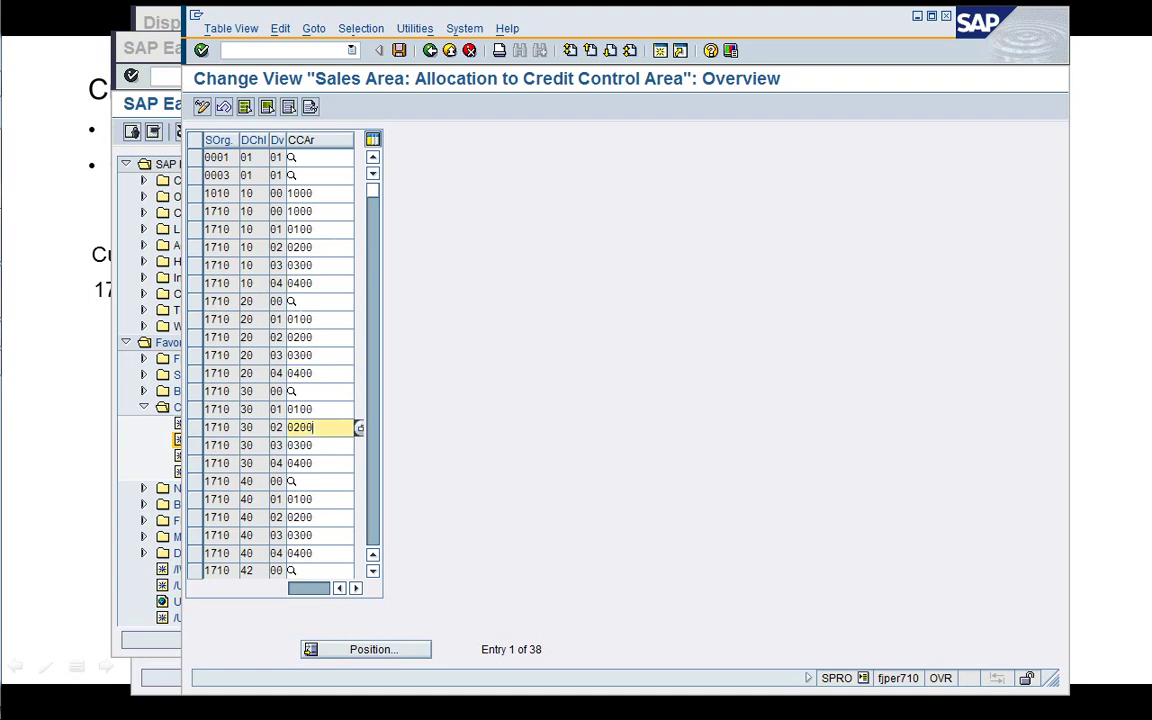
click(313, 499)
click(313, 553)
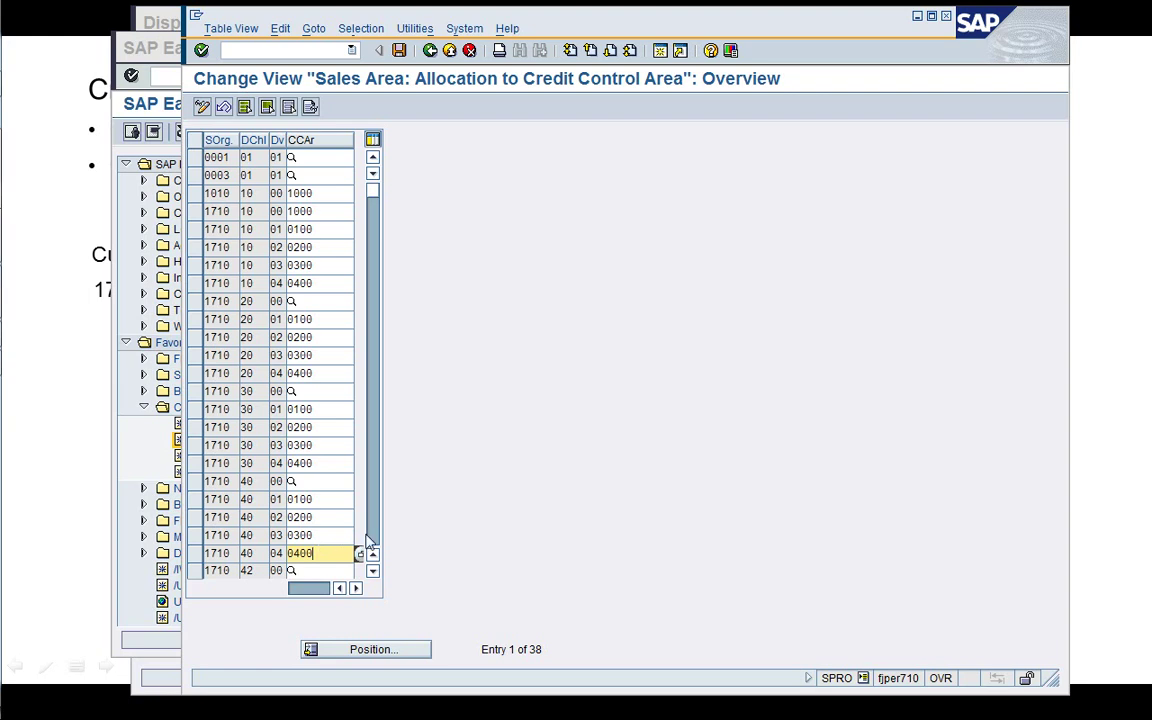
Check the remaining credit control area allocations for distribution channels 42, 45 and 50 of sales organization 1710, and return to the IMG
key(Page_Down)
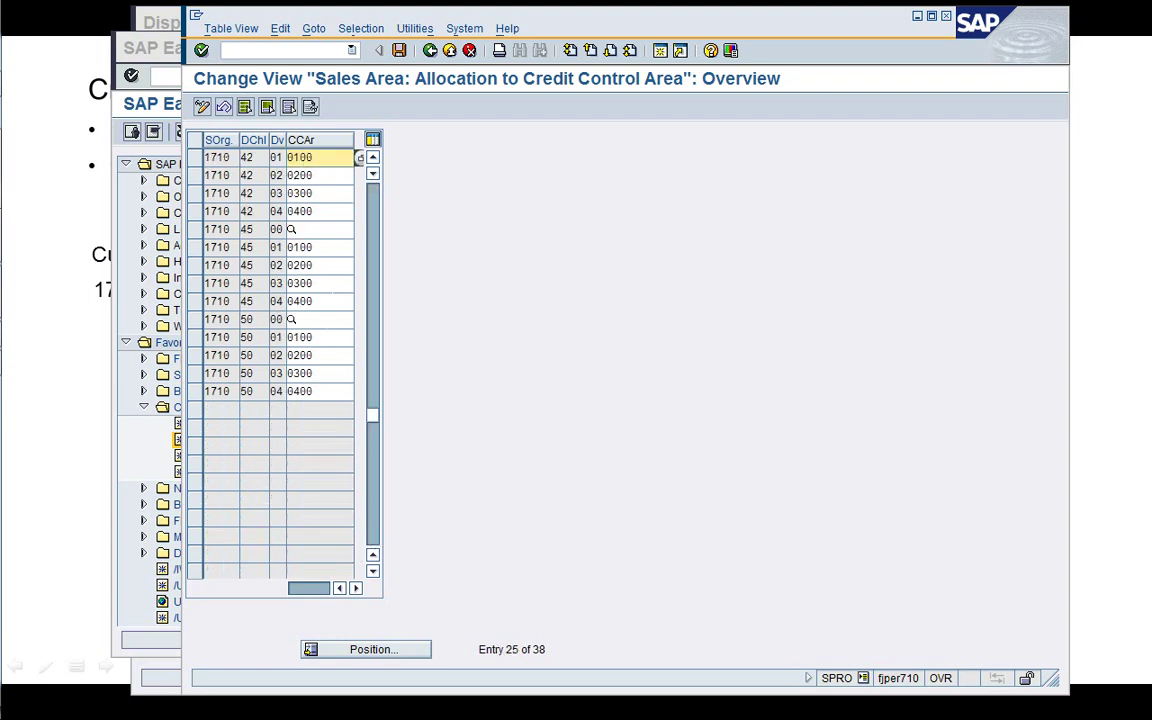
click(314, 283)
click(313, 337)
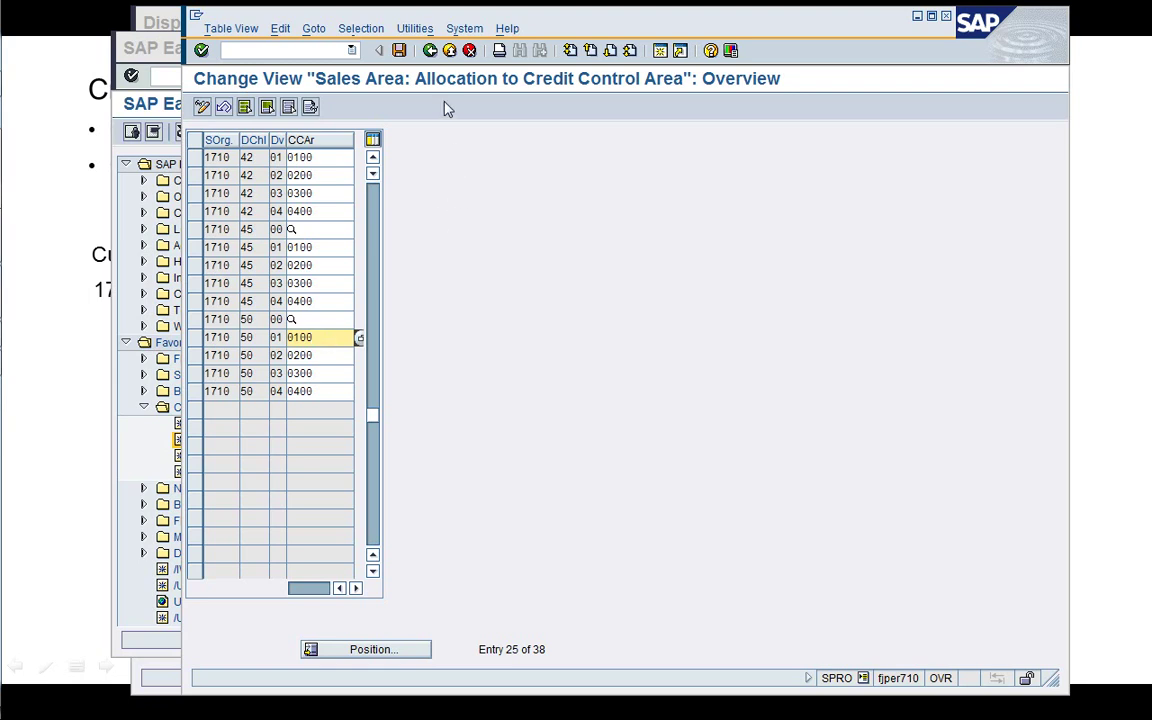
click(430, 51)
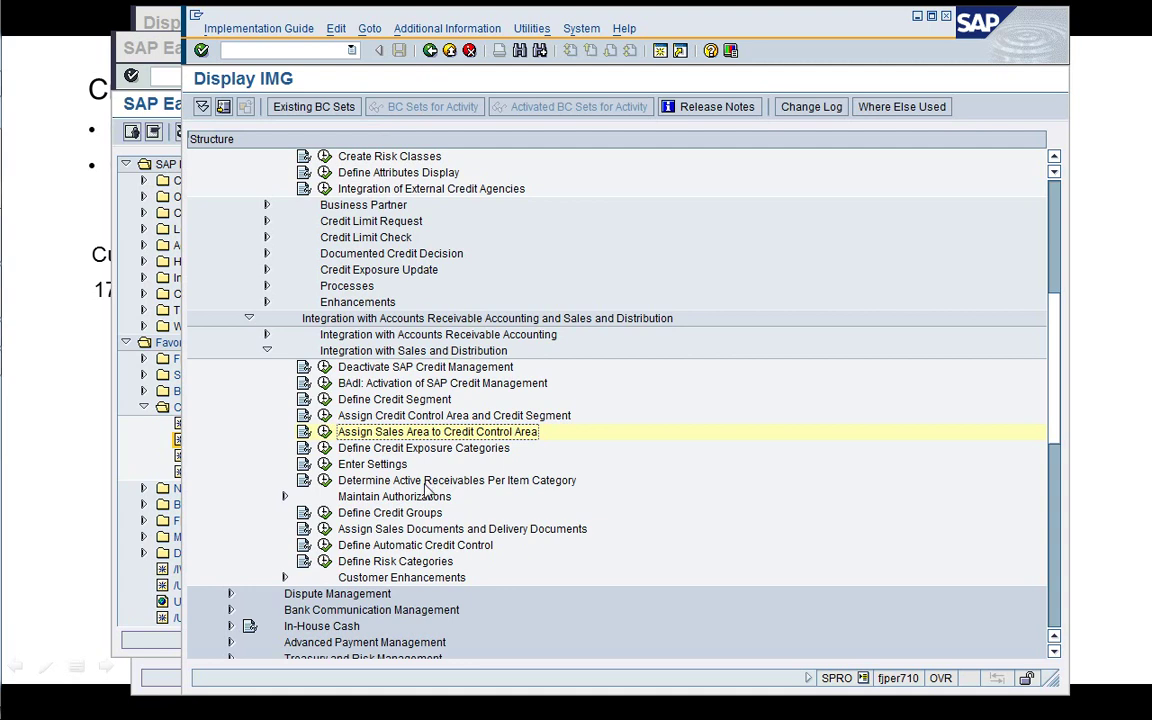
Expand Customer Enhancements under Integration with Sales and Distribution and select BAdI: Connection of SD to SAP Credit Management
click(427, 580)
double_click(427, 580)
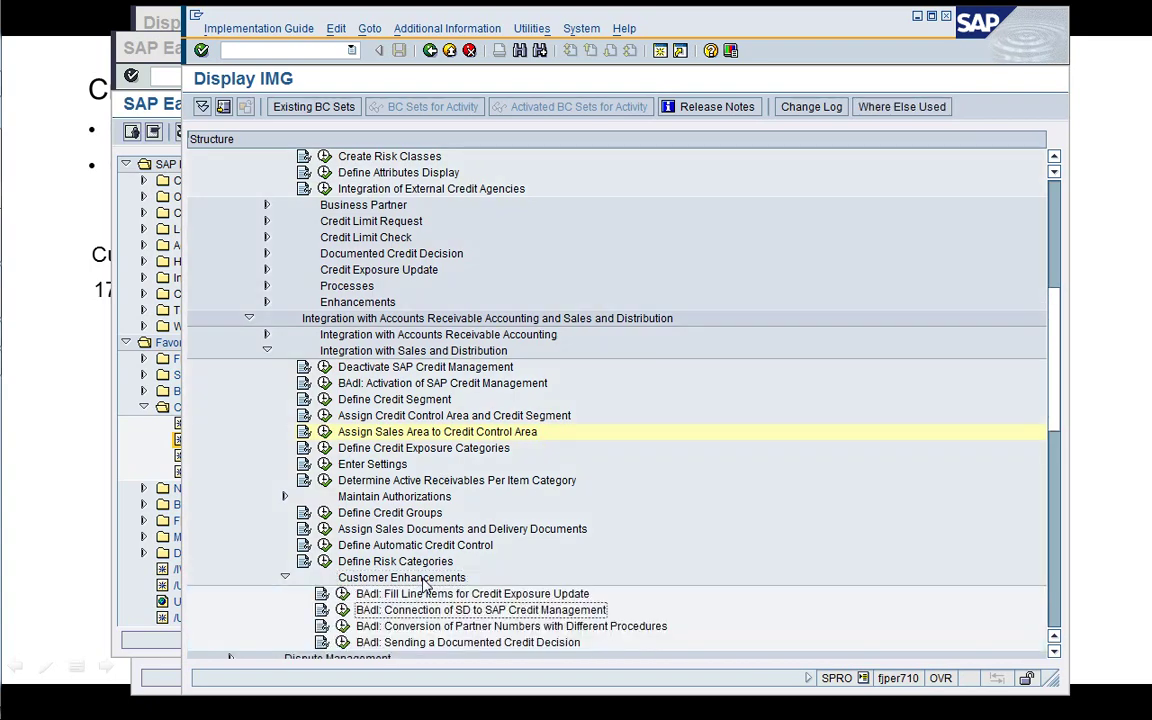
scroll(427, 585, down, 1)
scroll(427, 585, down, 1)
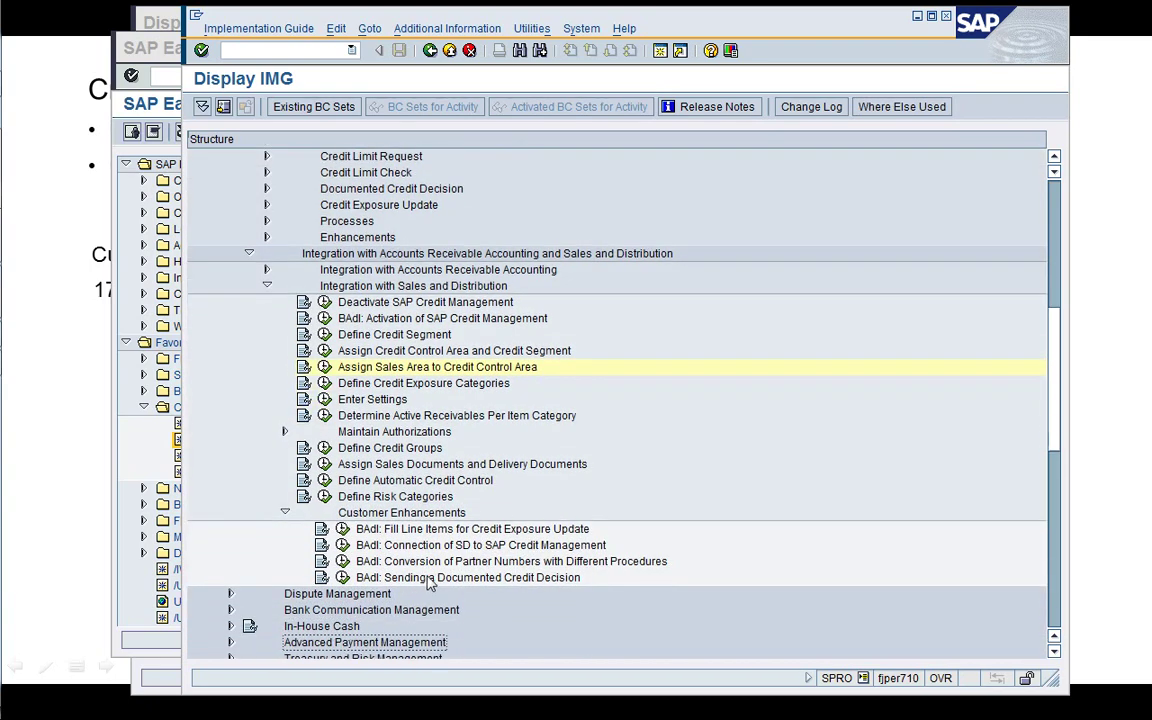
click(446, 549)
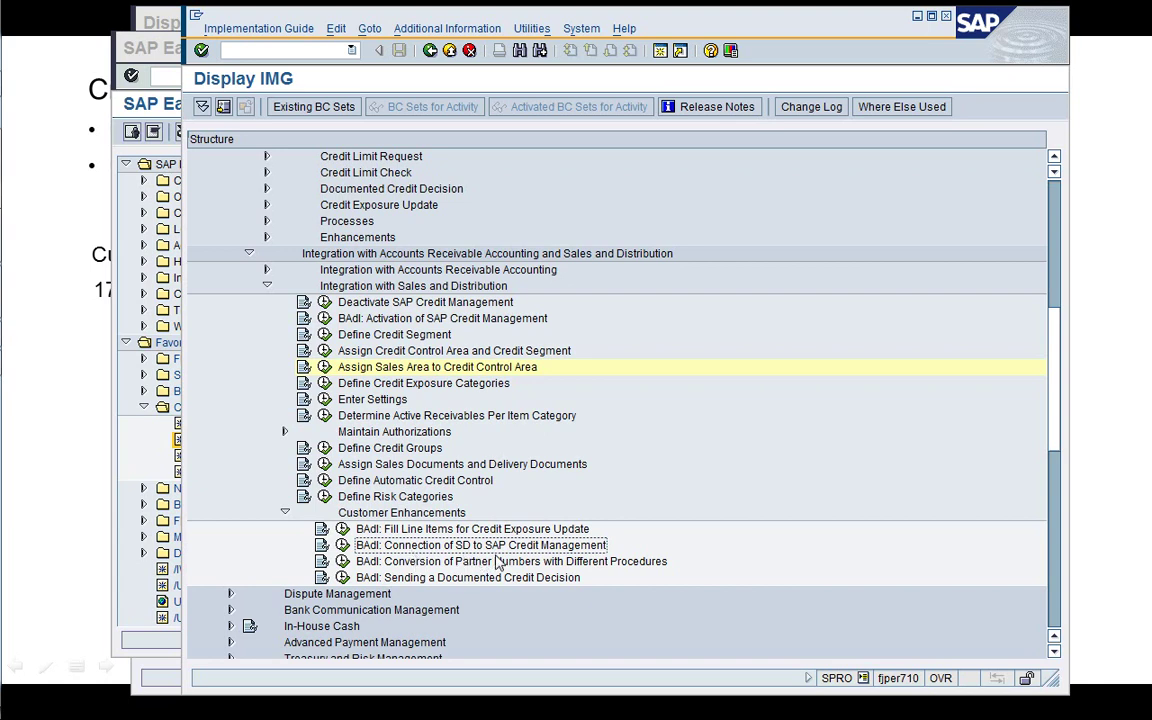
Open the documentation of BAdI: Connection of SD to SAP Credit Management and copy the implementation name UKM_SD_FSCM_INTEGR1
click(321, 546)
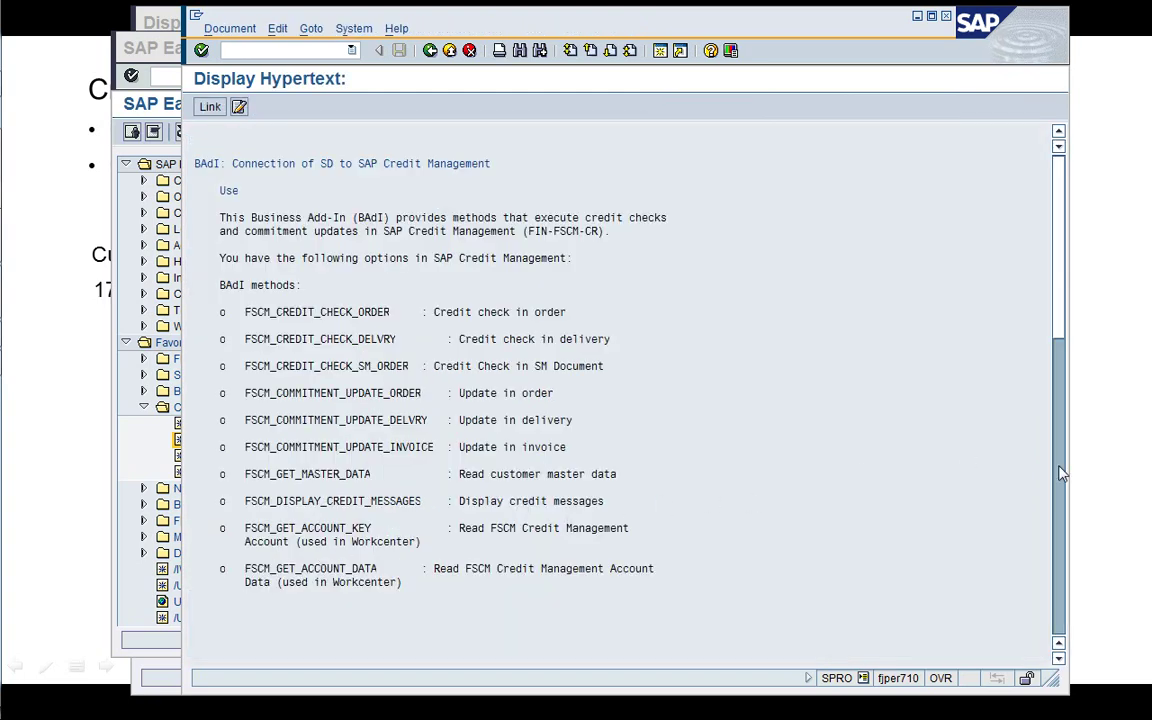
scroll(952, 418, down, 10)
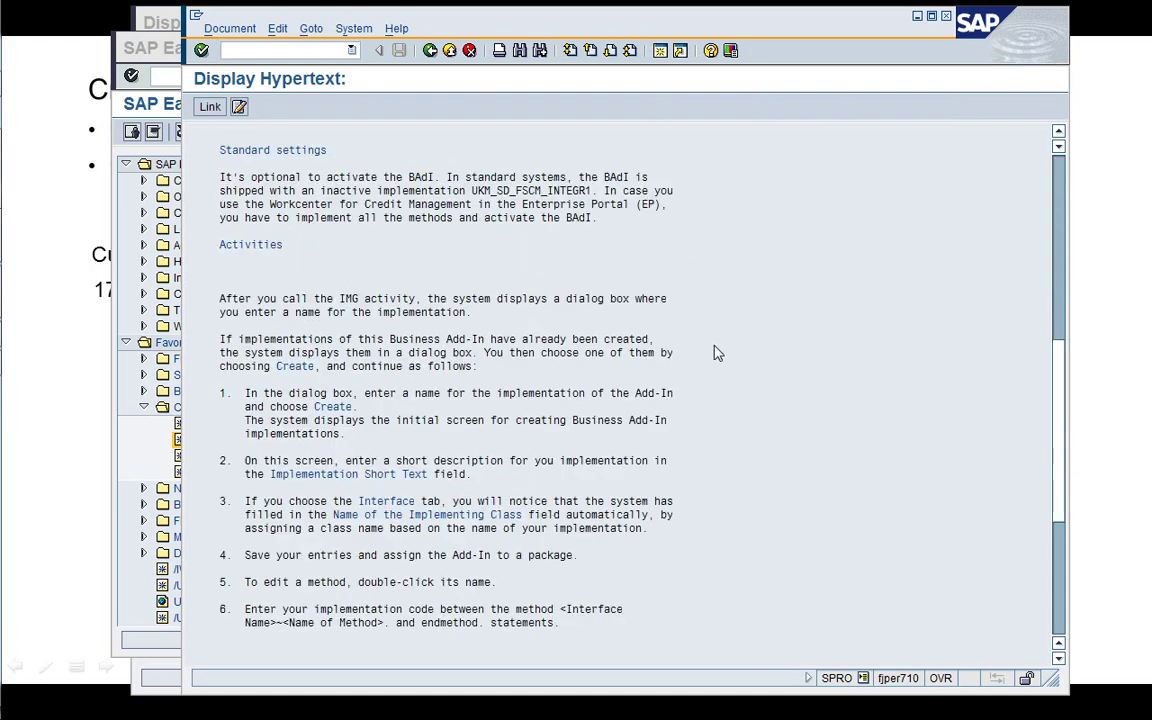
click(472, 190)
drag(471, 188, 592, 192)
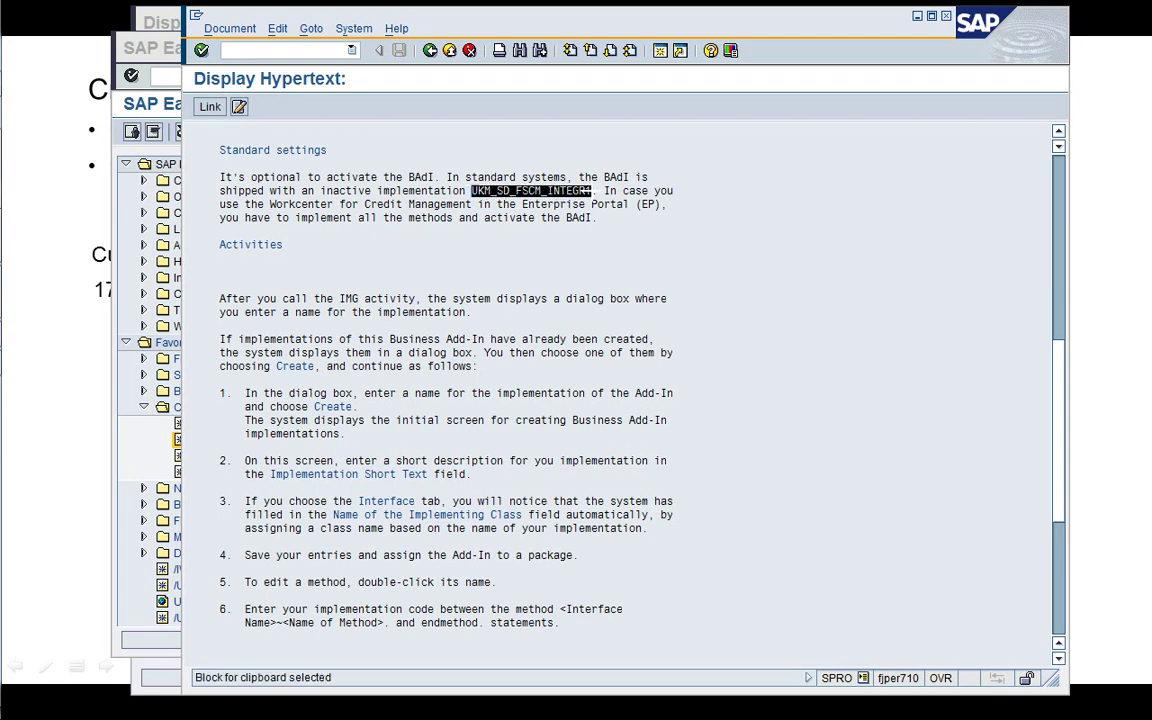
key(ctrl+c)
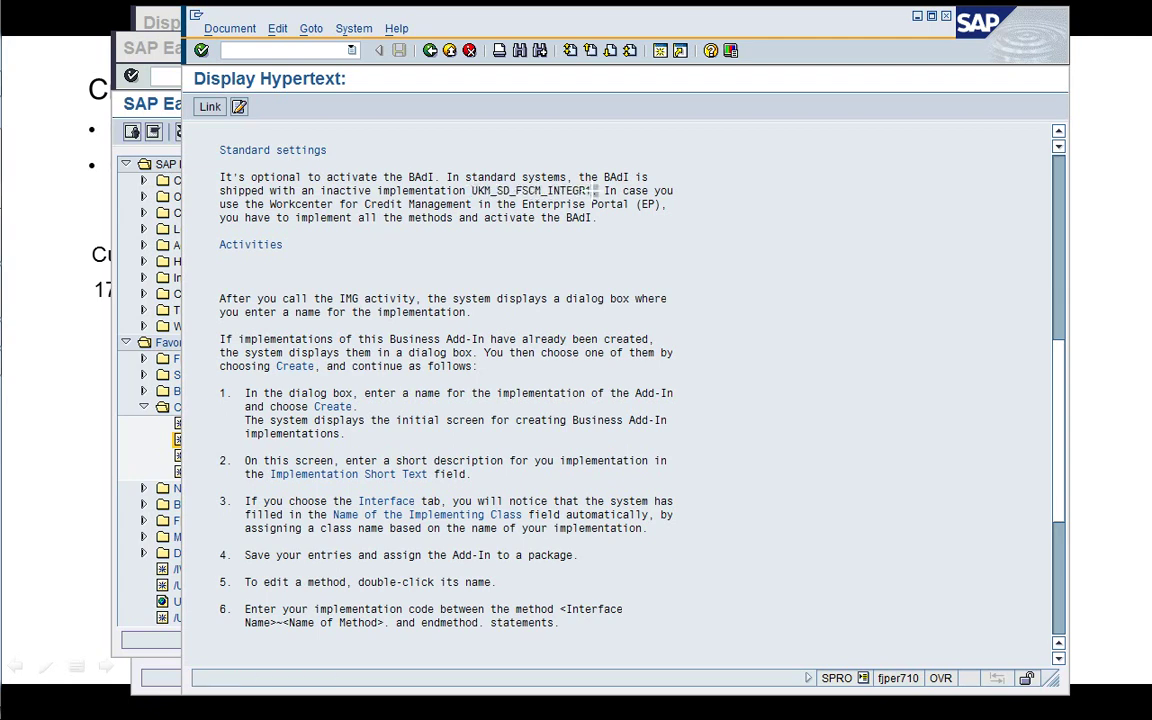
Start transaction SE19 in a new session and display the classic BAdI implementation UKM_SD_FSCM_INTEGR1
click(659, 55)
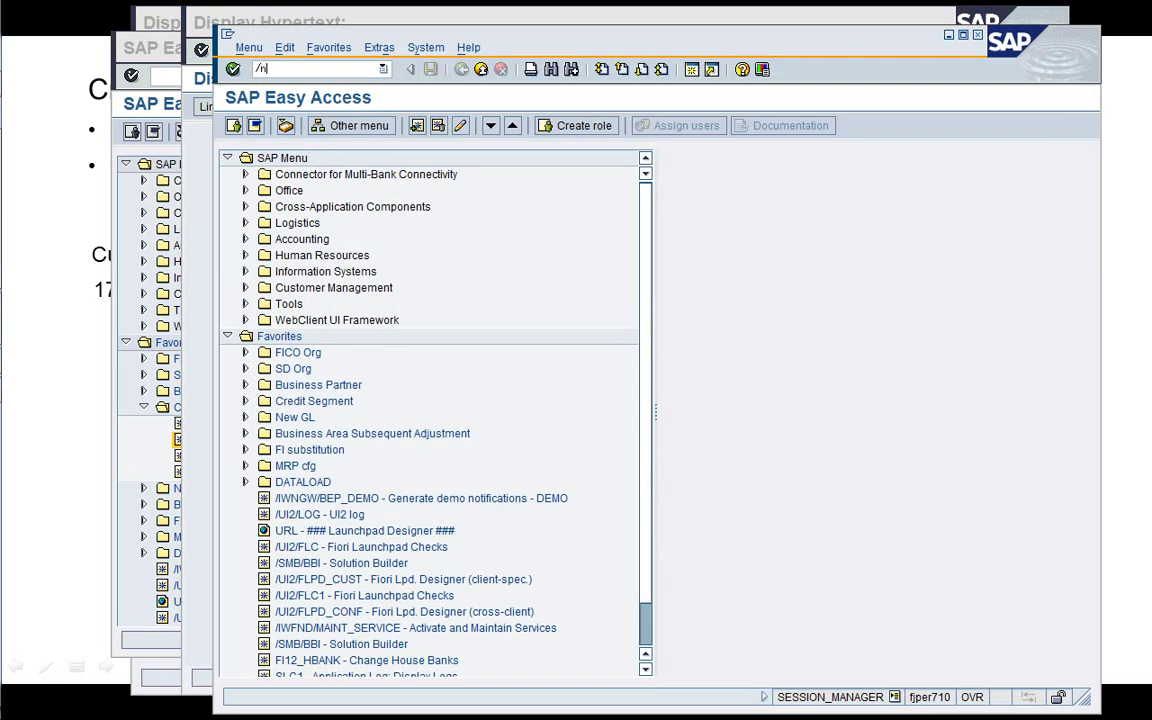
text(/nSE19)
key(Return)
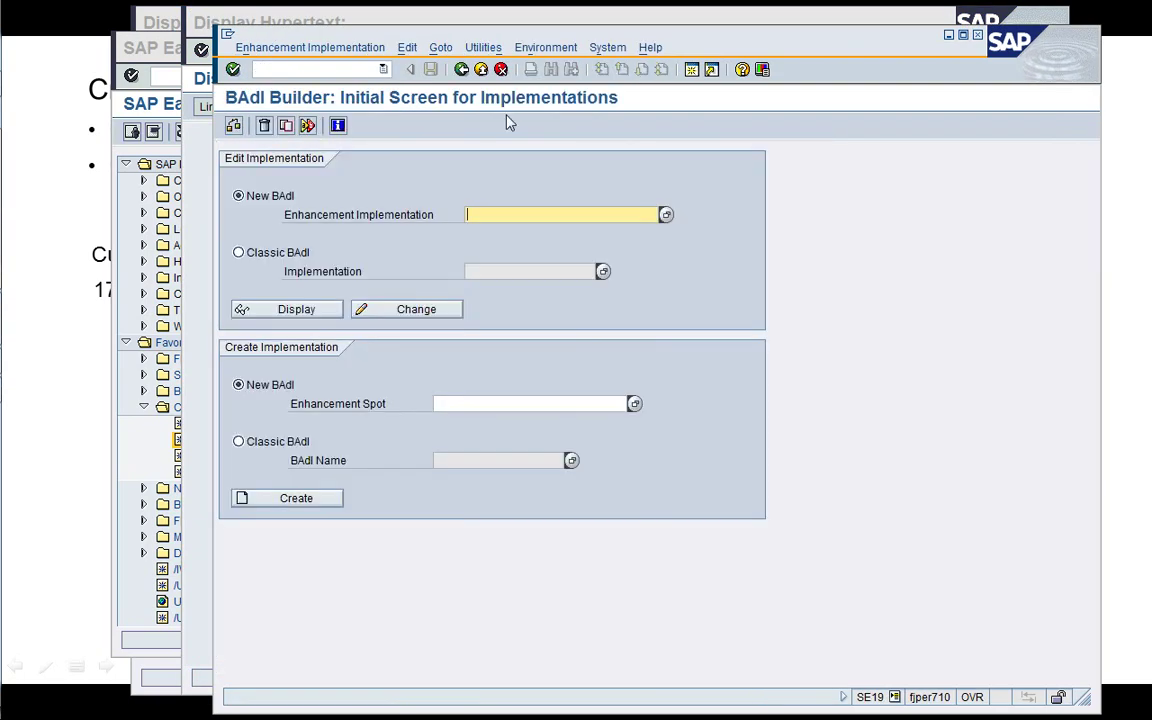
click(298, 254)
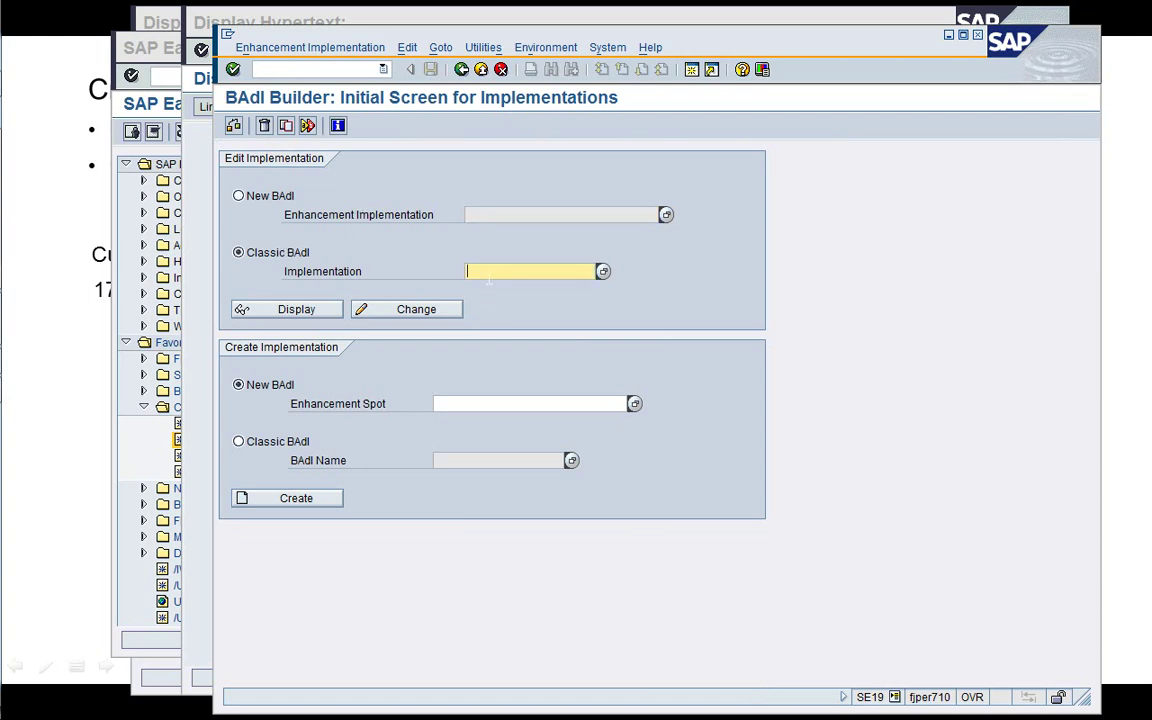
key(ctrl+v)
click(320, 310)
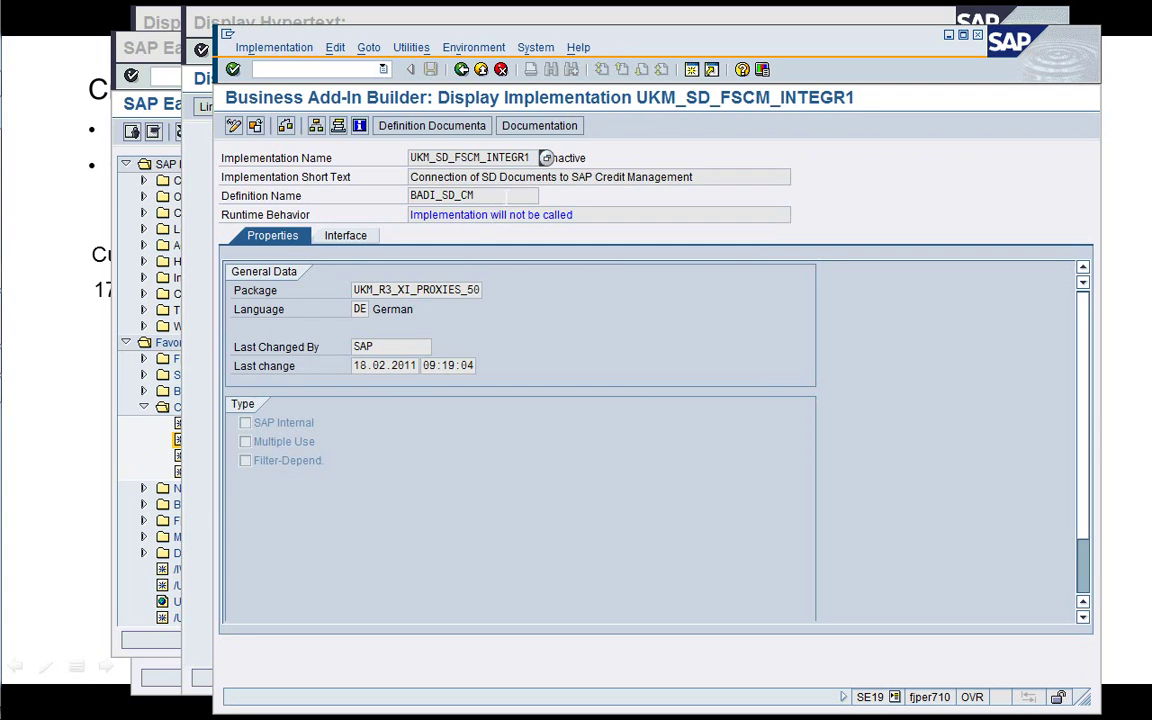
Check the implementation's runtime behavior and activation status, leave its display, and return from the BAdI documentation to the IMG
click(573, 214)
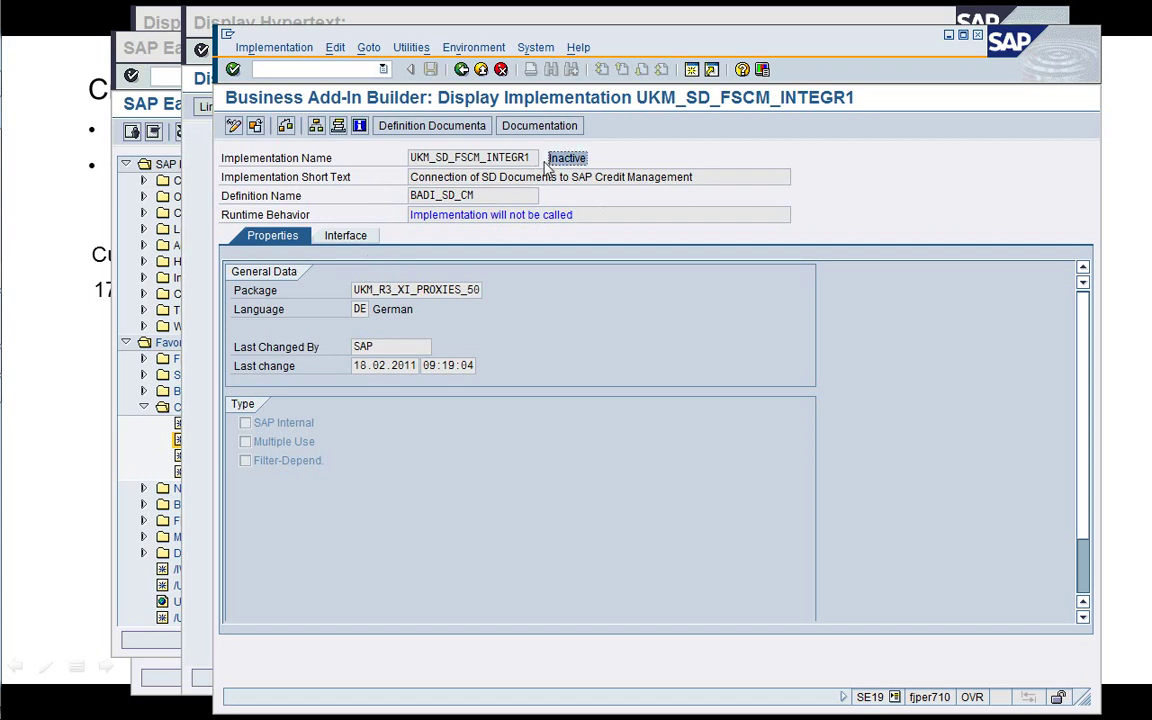
click(461, 69)
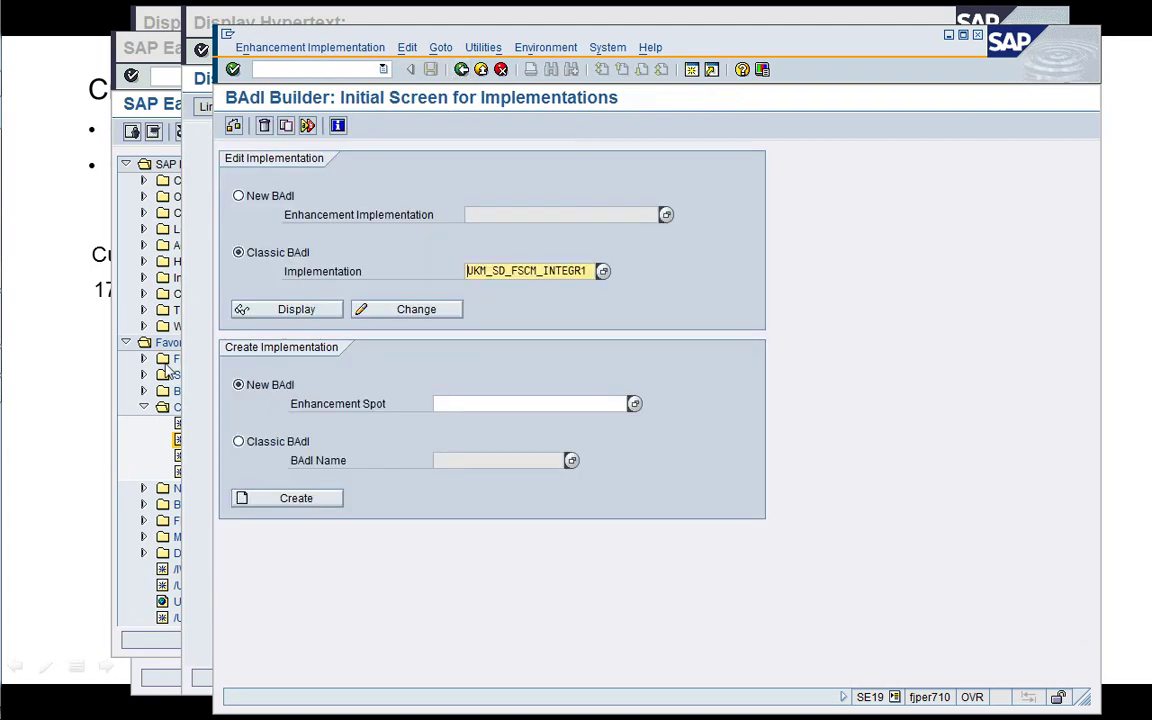
click(185, 332)
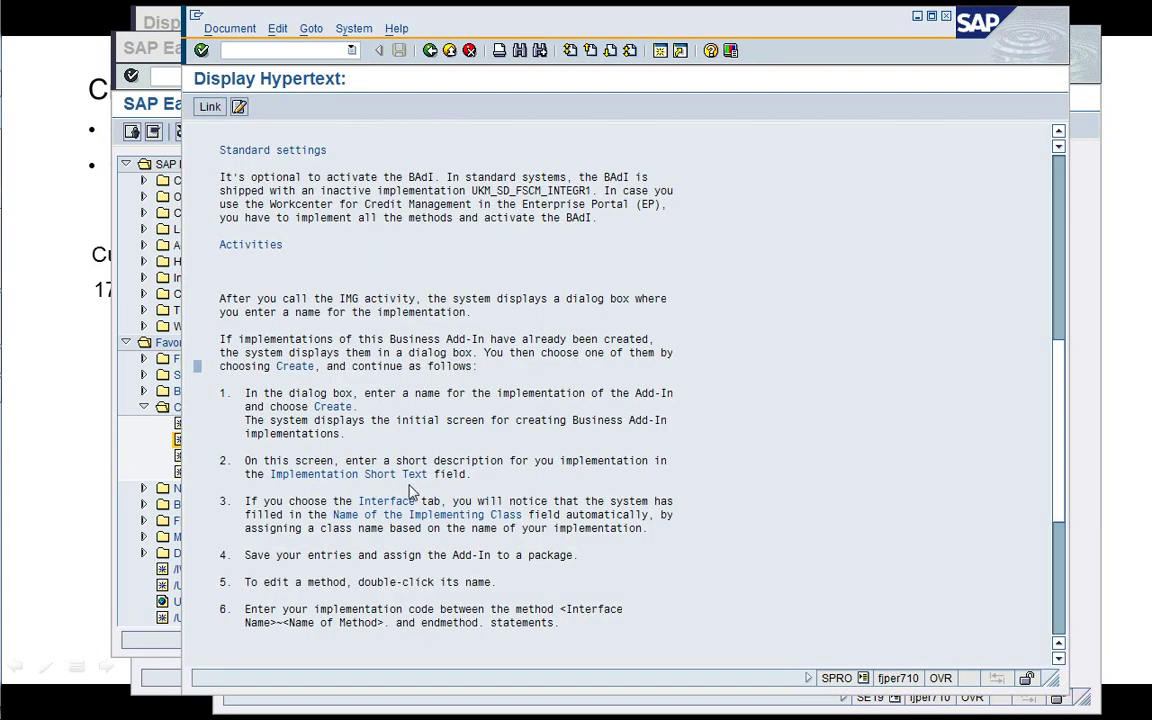
click(430, 50)
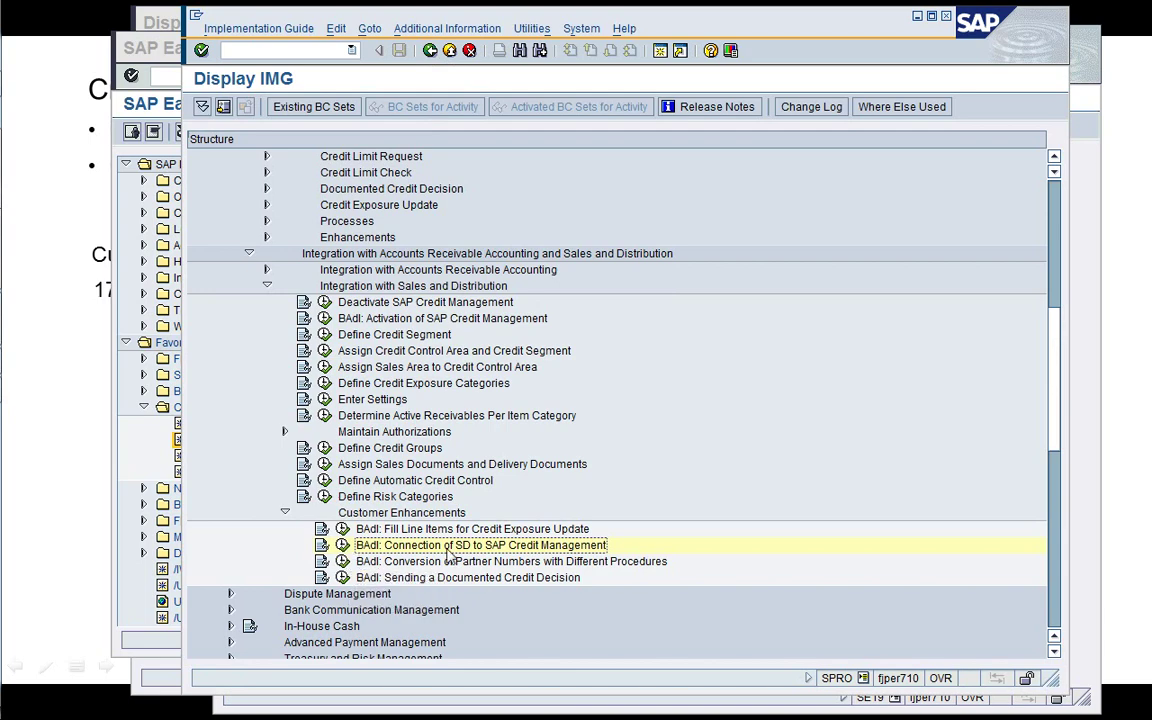
Collapse Customer Enhancements and Integration with Sales and Distribution in the IMG structure
click(380, 366)
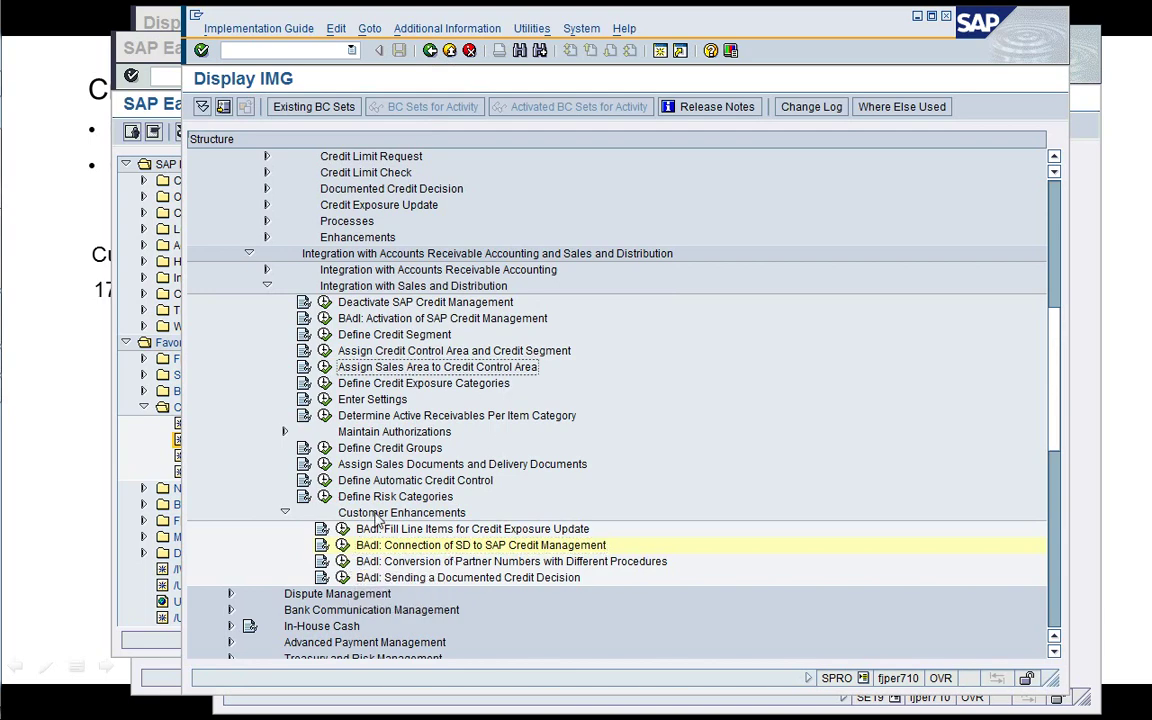
click(285, 513)
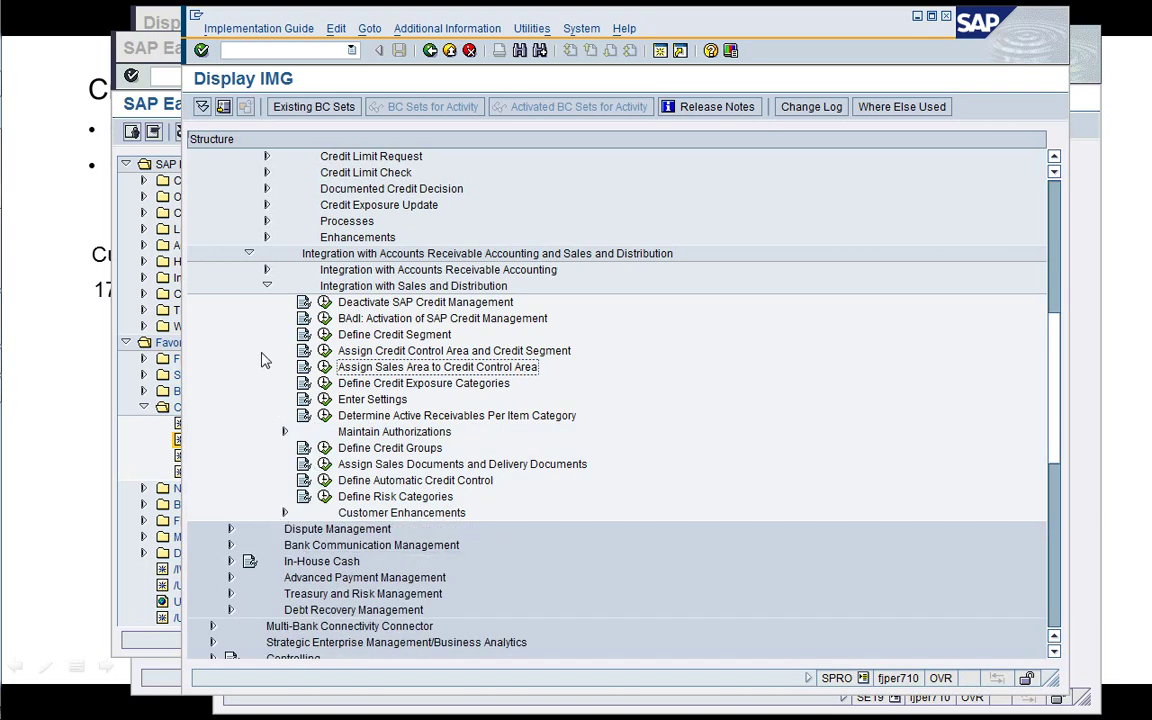
click(267, 287)
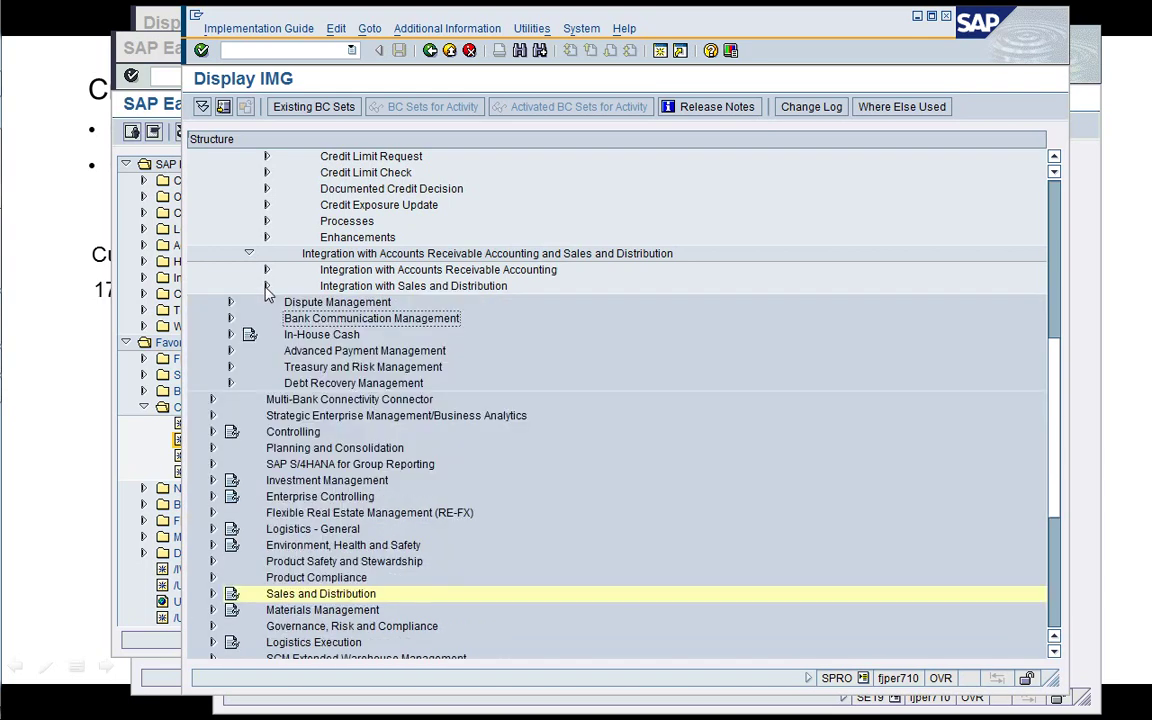
Collapse the Credit Risk Monitoring node, including its Master Data activities, under Credit Management
click(353, 270)
key(Up)
key(Up)
key(Up)
key(Up)
key(Up)
key(Up)
key(Up)
key(Up)
key(Up)
key(Up)
key(Up)
key(Up)
key(Up)
key(Up)
key(Up)
key(Up)
key(Up)
key(Up)
key(Up)
key(Up)
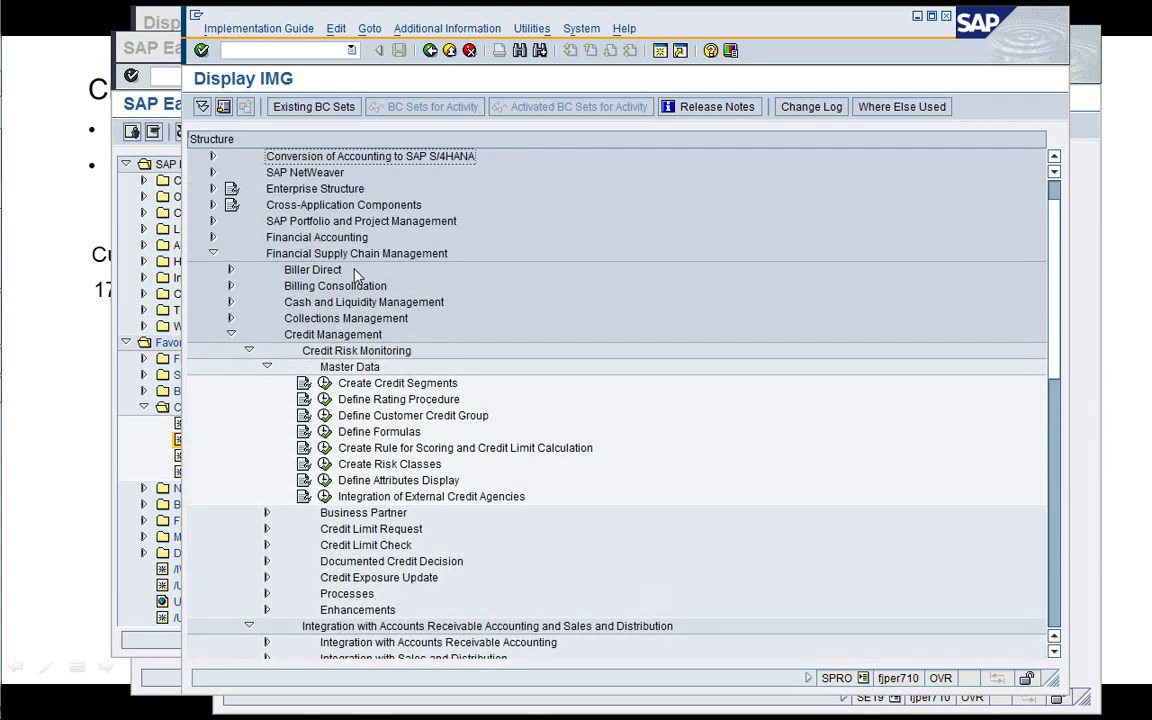
key(Down)
key(Down)
key(Down)
key(Down)
key(Down)
key(Down)
key(Down)
key(Down)
key(Down)
key(Down)
key(Down)
key(Down)
key(Down)
key(Left)
key(Left)
key(Left)
Collapse Integration with Accounts Receivable Accounting and Sales and Distribution and its parent node Credit Management
key(Down)
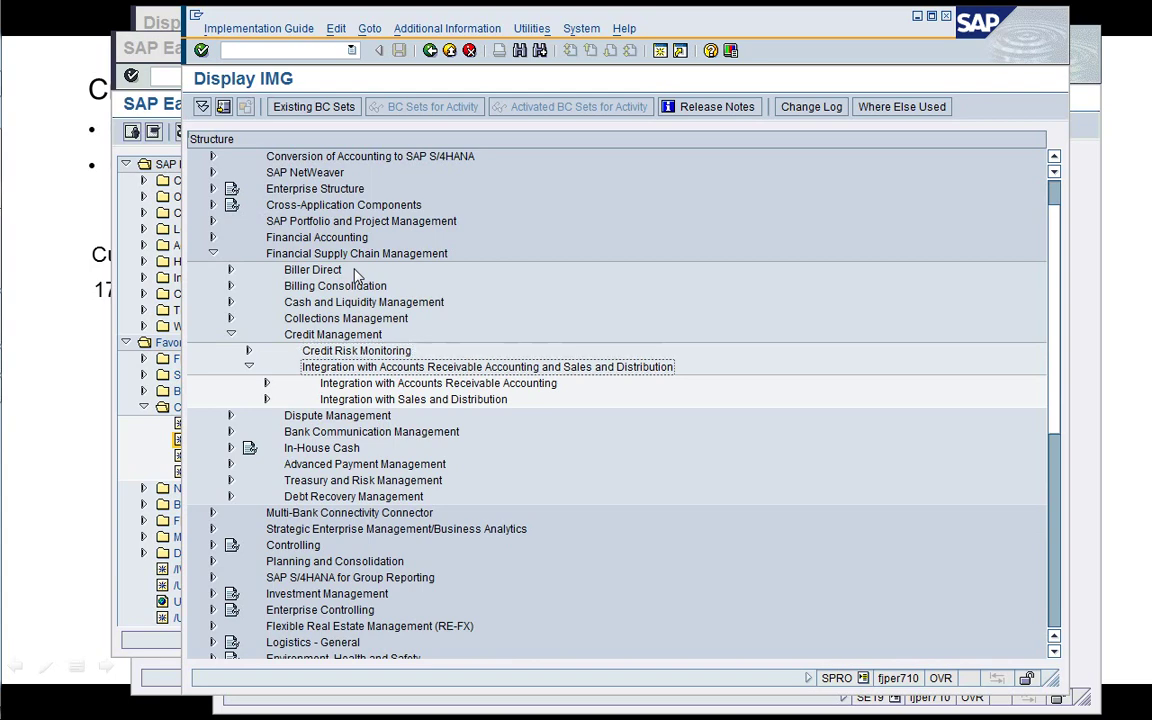
key(Down)
key(Up)
key(Left)
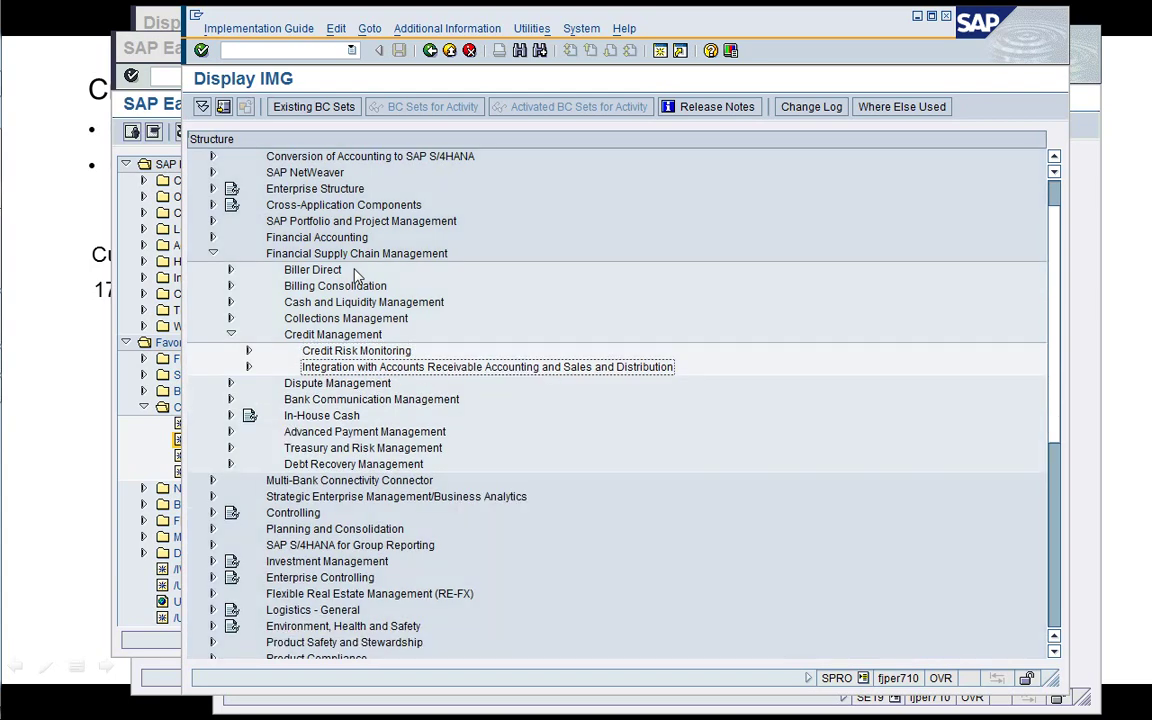
key(Up)
key(Up)
key(Left)
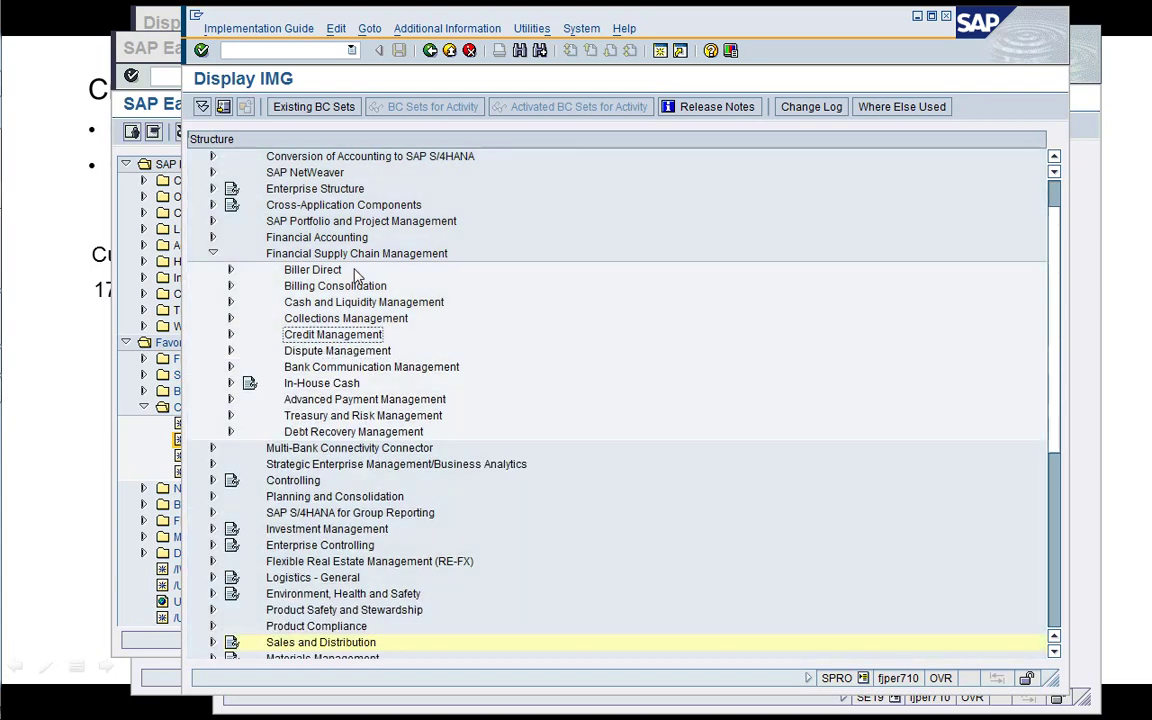
Select the SAP Customizing Implementation Guide root node above Commercial Project Management
key(Up)
key(Up)
key(Up)
key(Up)
key(Up)
key(Up)
key(Up)
key(Up)
key(Up)
key(Up)
key(Up)
key(Up)
key(Up)
key(Up)
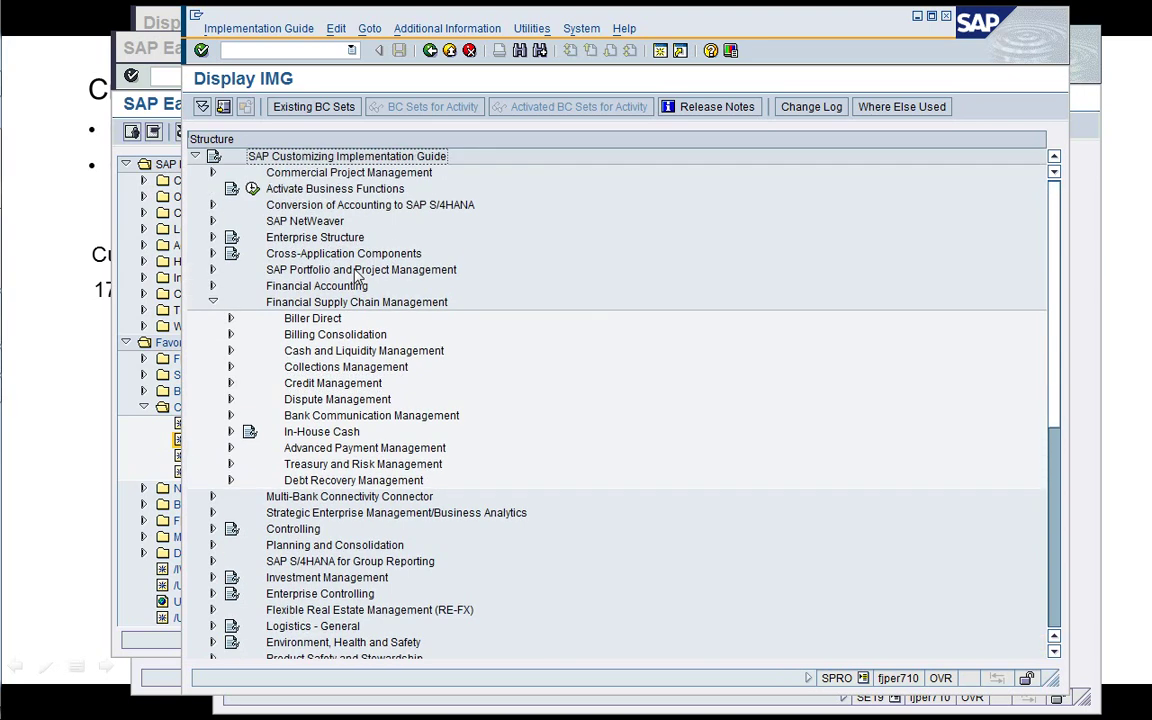
Switch to the BAdI Builder session and end it with the command /i
click(1088, 282)
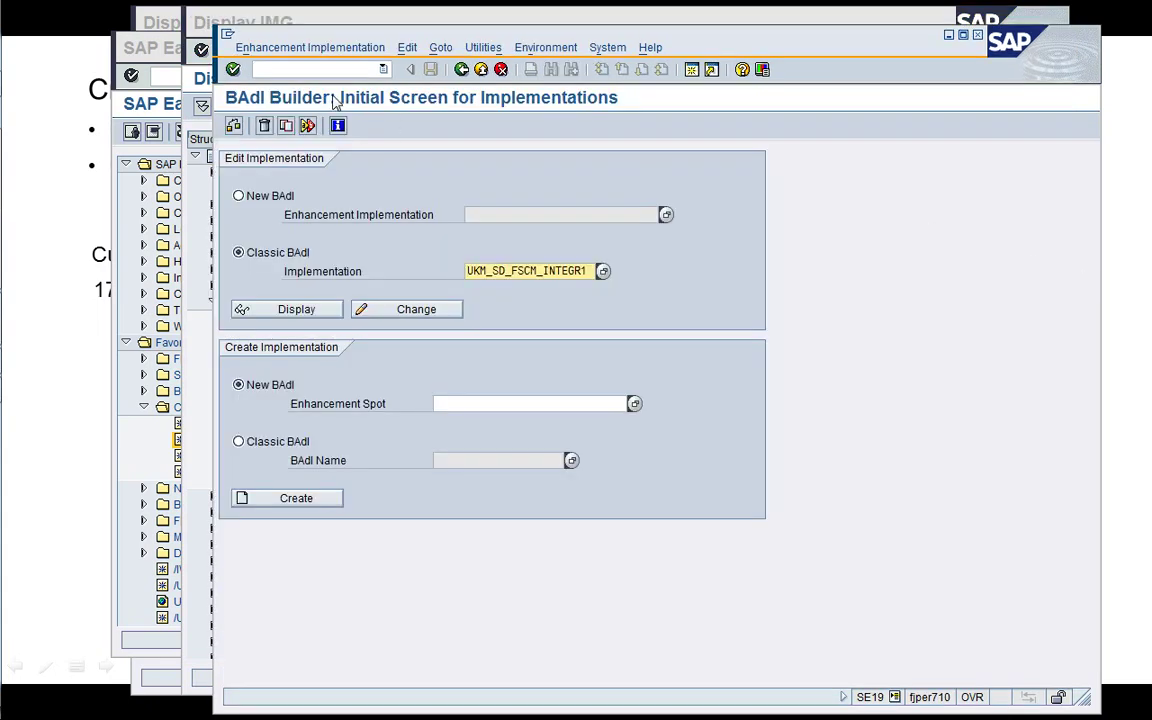
click(295, 69)
text(/i)
key(Return)
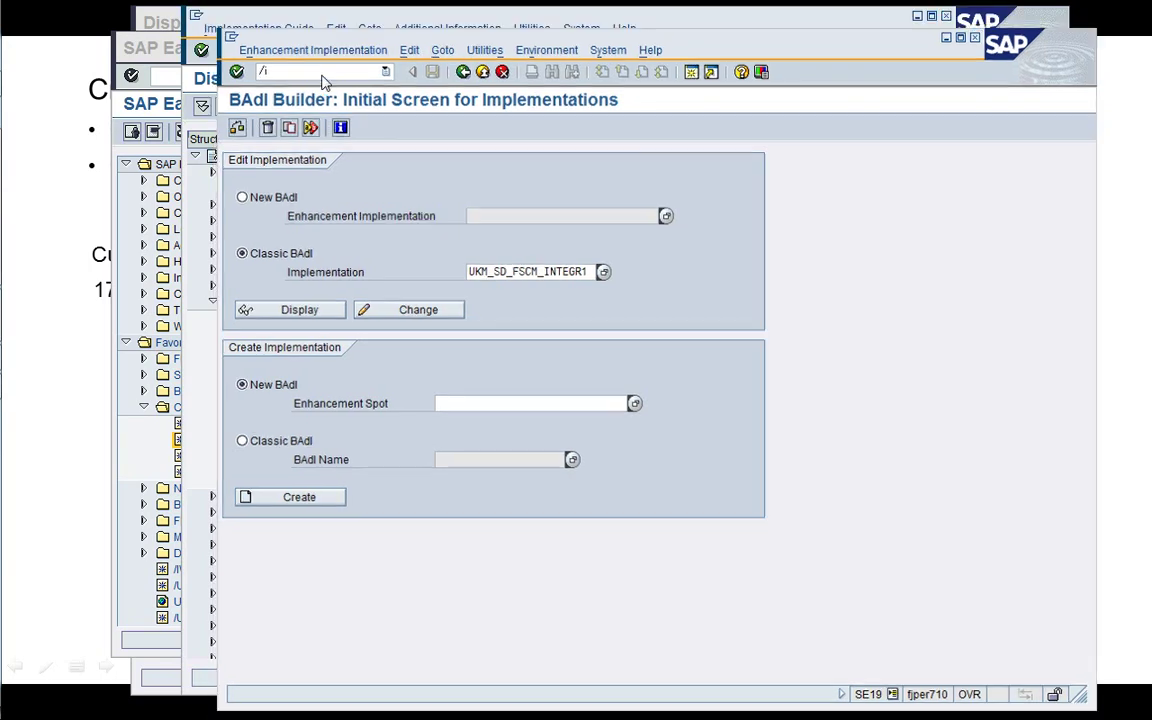
Bring the business partner's Display Organization session, role SAP Credit Management, to the foreground
drag(601, 20, 620, 33)
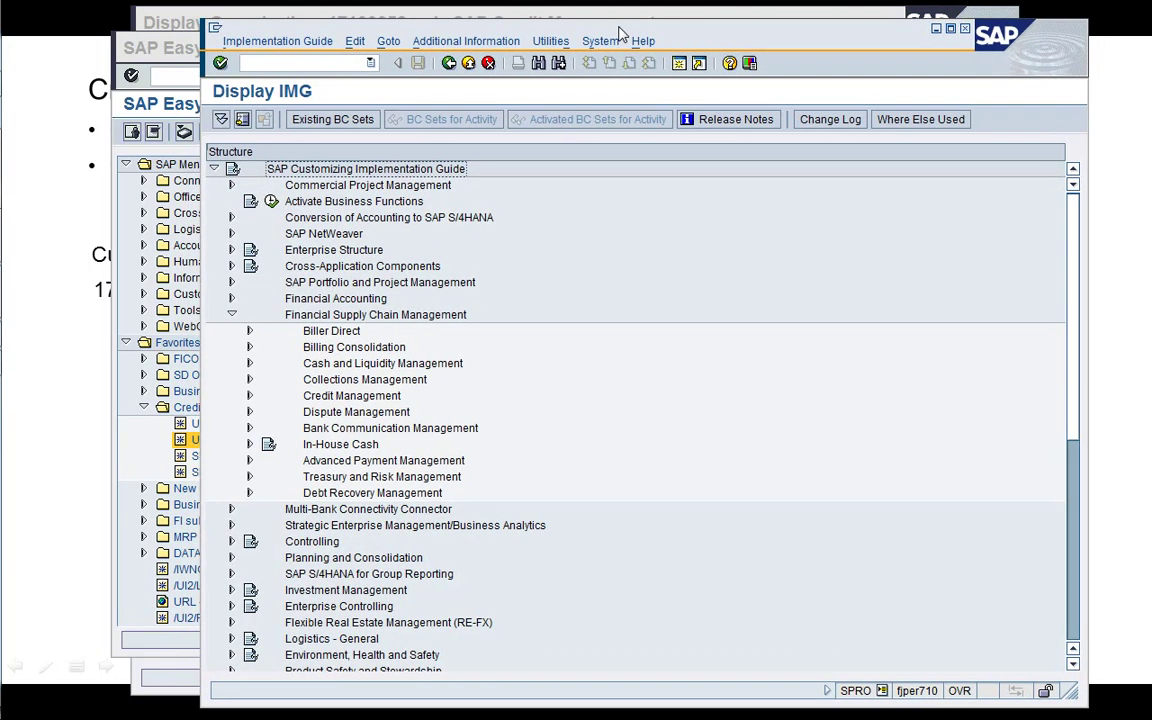
click(154, 442)
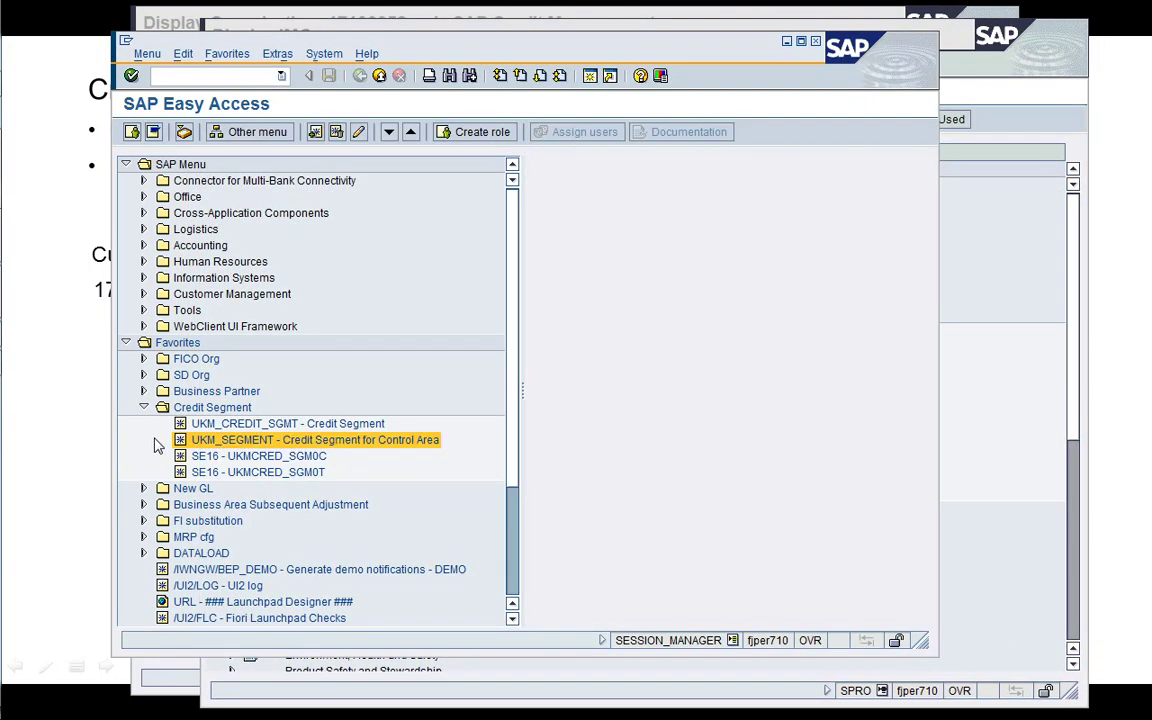
click(182, 20)
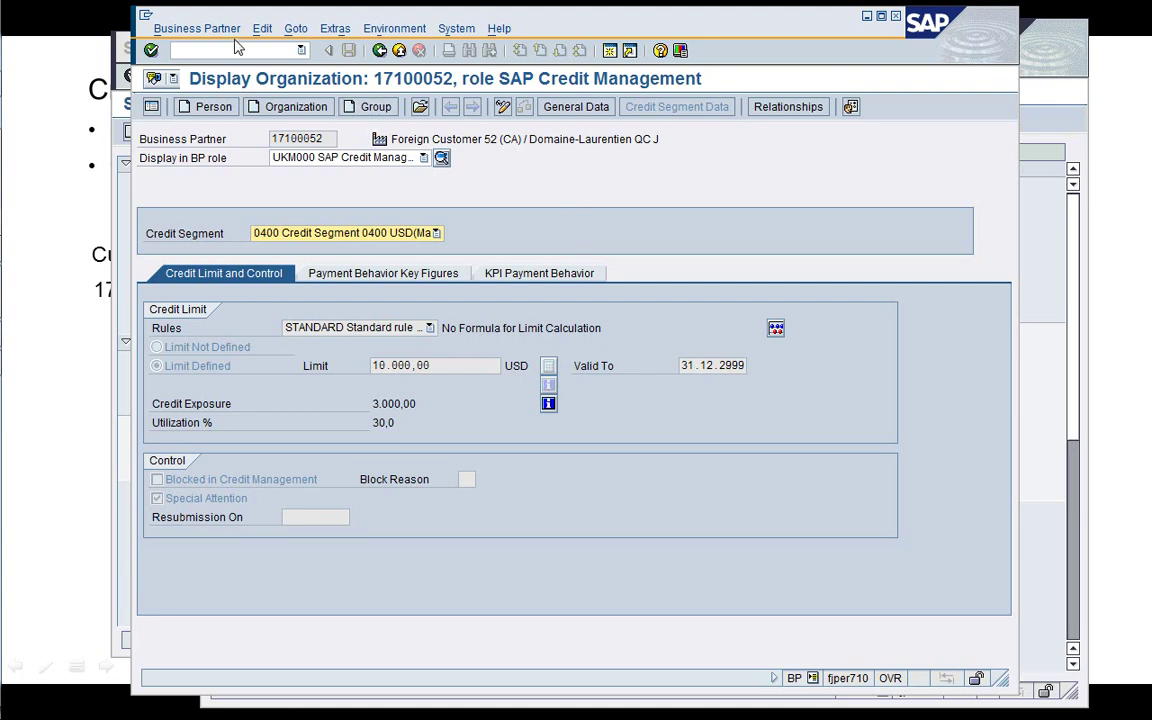
click(262, 29)
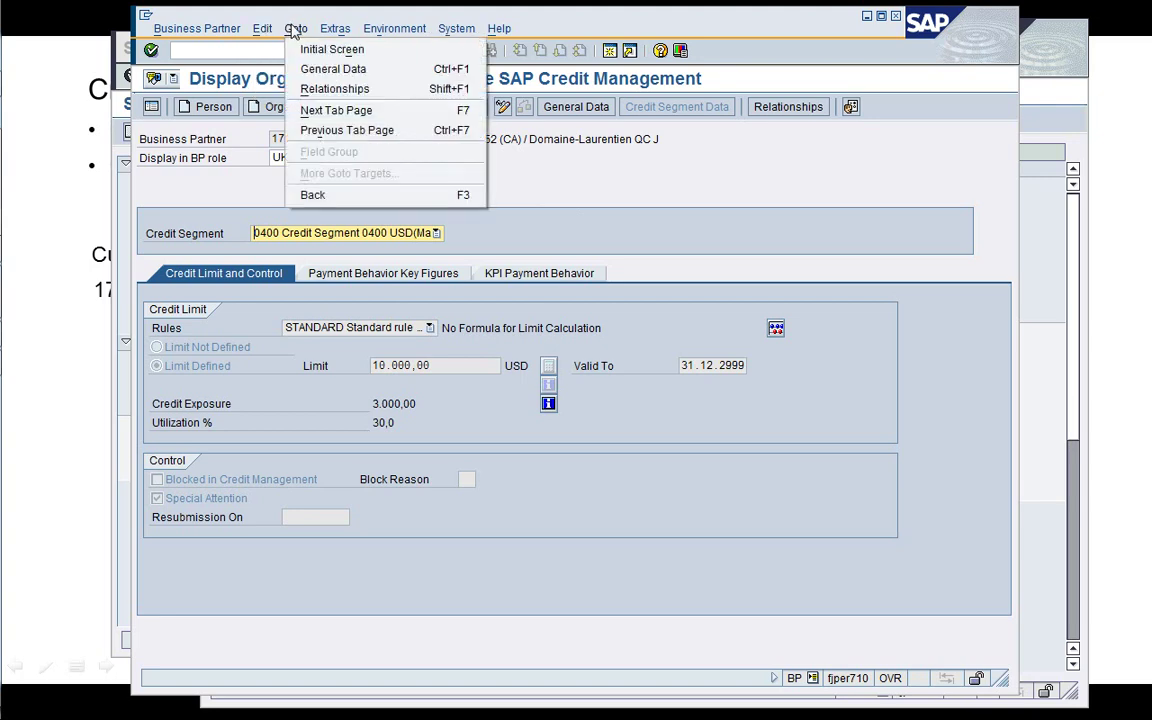
click(293, 31)
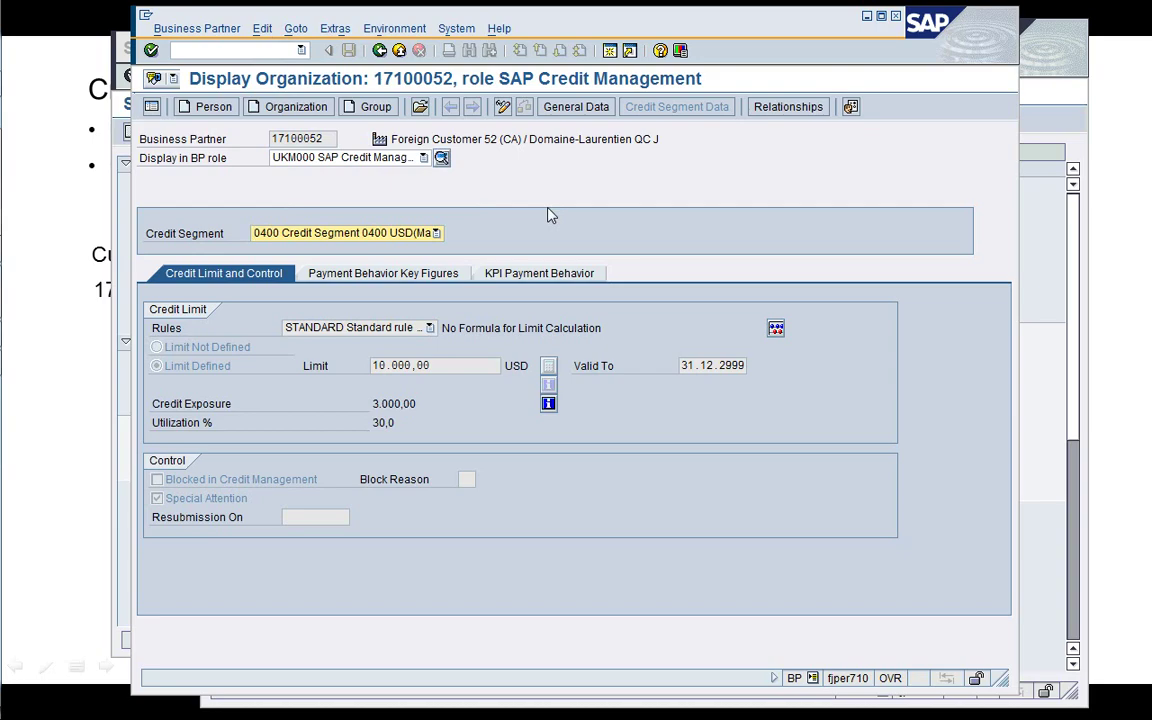
Switch to the PowerPoint slide show with the Credit Management by Sales Area slide
key(alt+Tab)
key(shift+Tab)
click(33, 231)
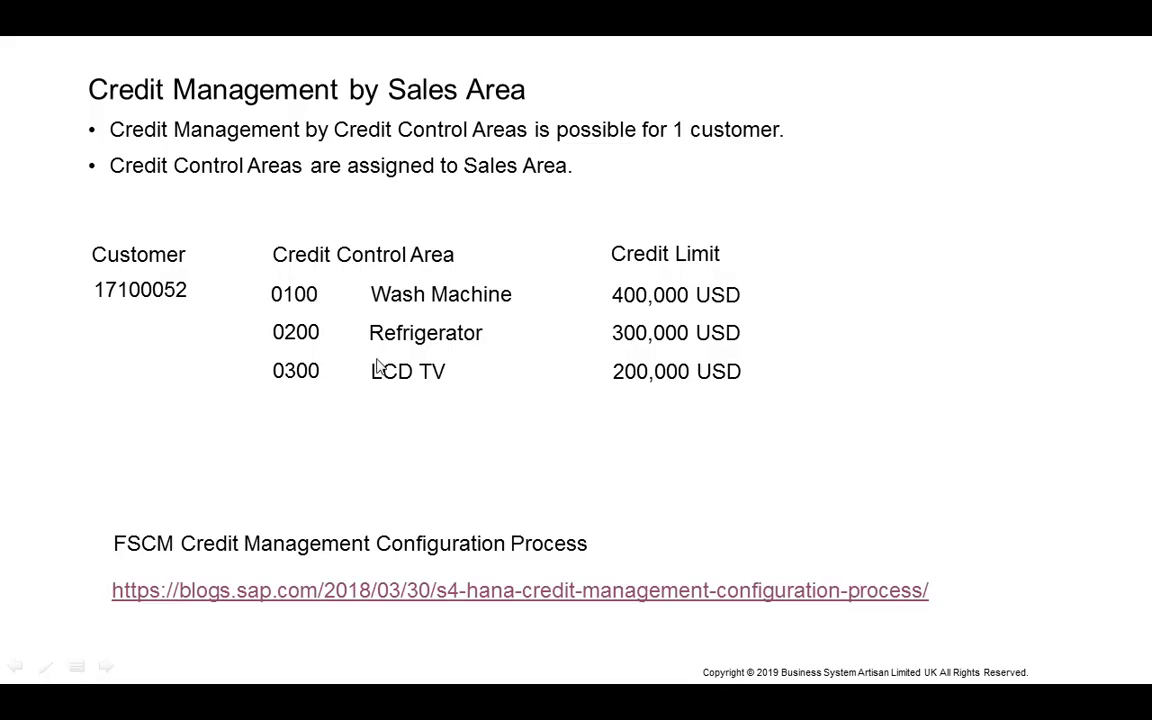
End the slide show and switch to Windows Media Player with the Main Credit Account video
key(Escape)
key(alt+Tab)
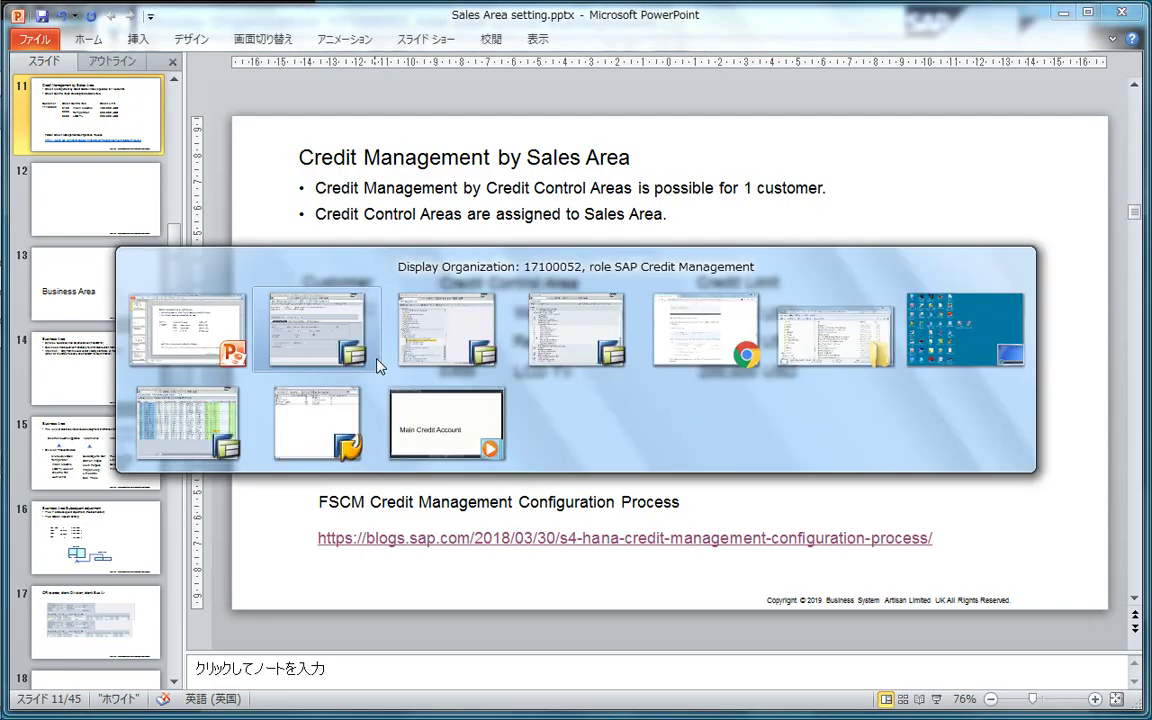
key(Tab)
key(shift+Tab)
key(shift+Tab)
key(shift+Tab)
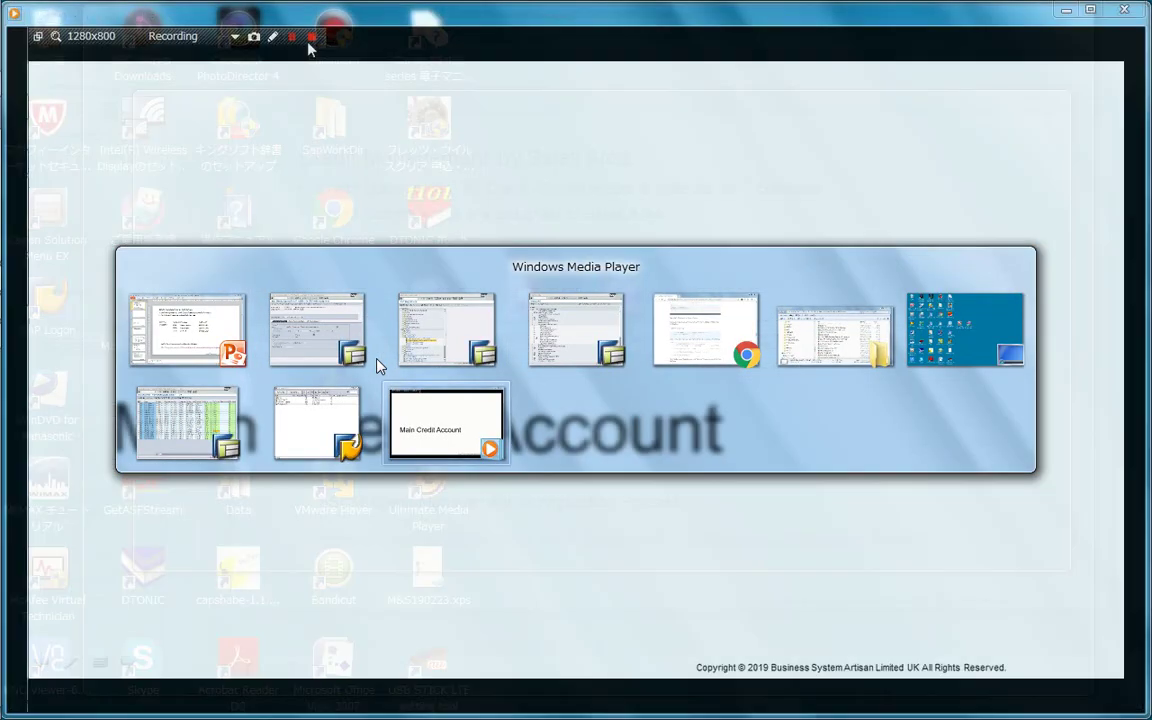
key(Tab)
key(shift+Tab)
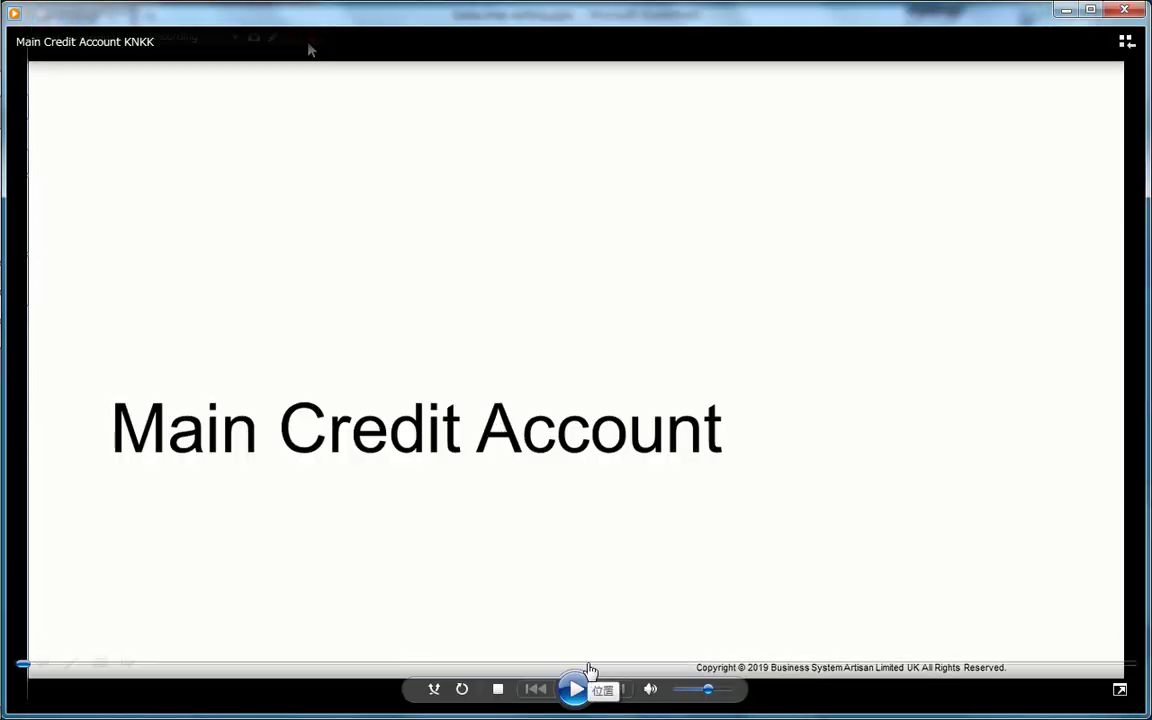
Play the Main Credit Account KNKK video in full screen and resume it from 00:05
click(575, 689)
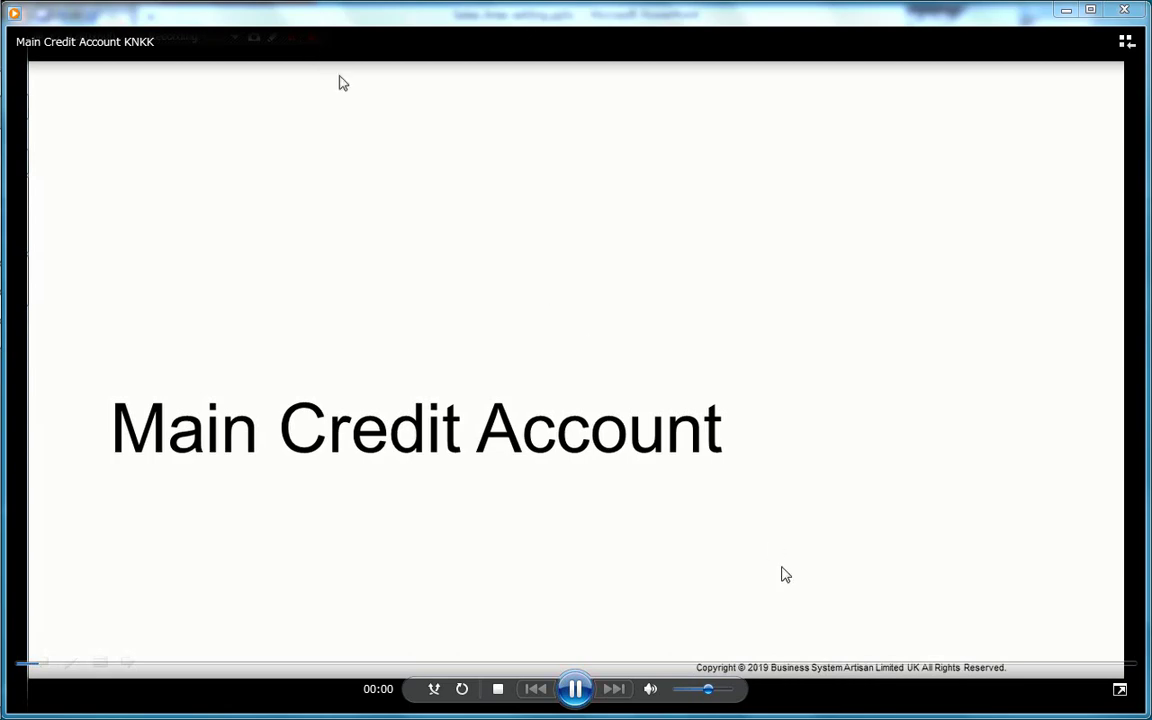
click(1120, 689)
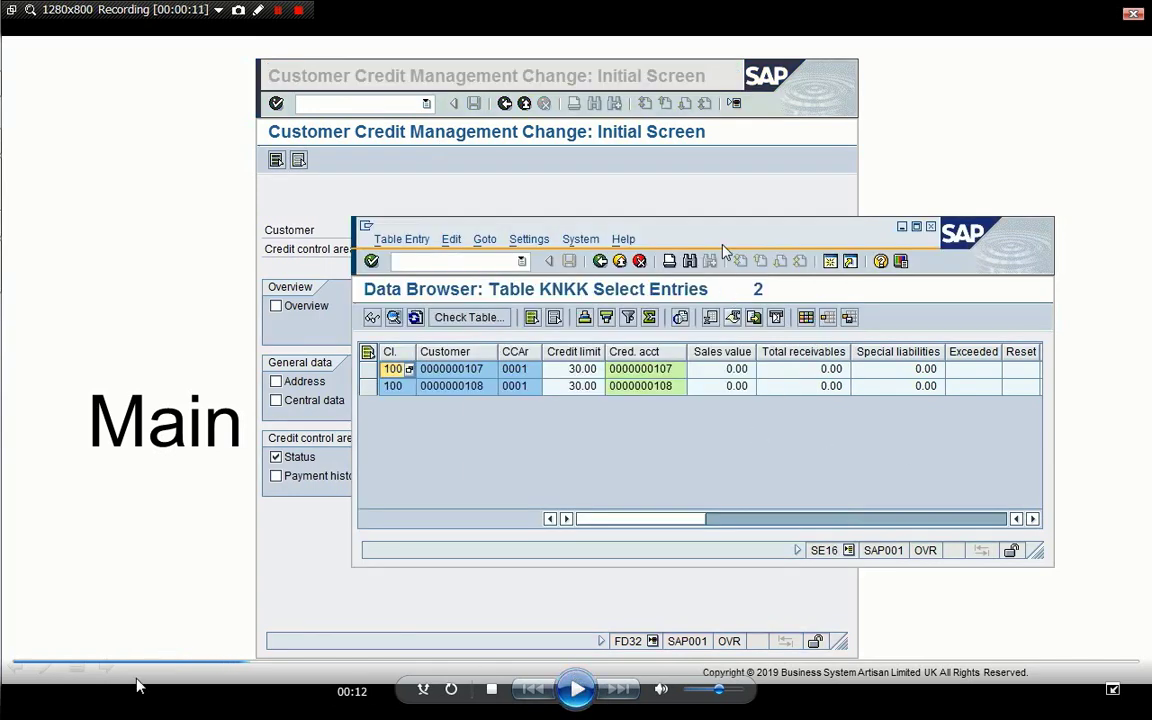
click(110, 662)
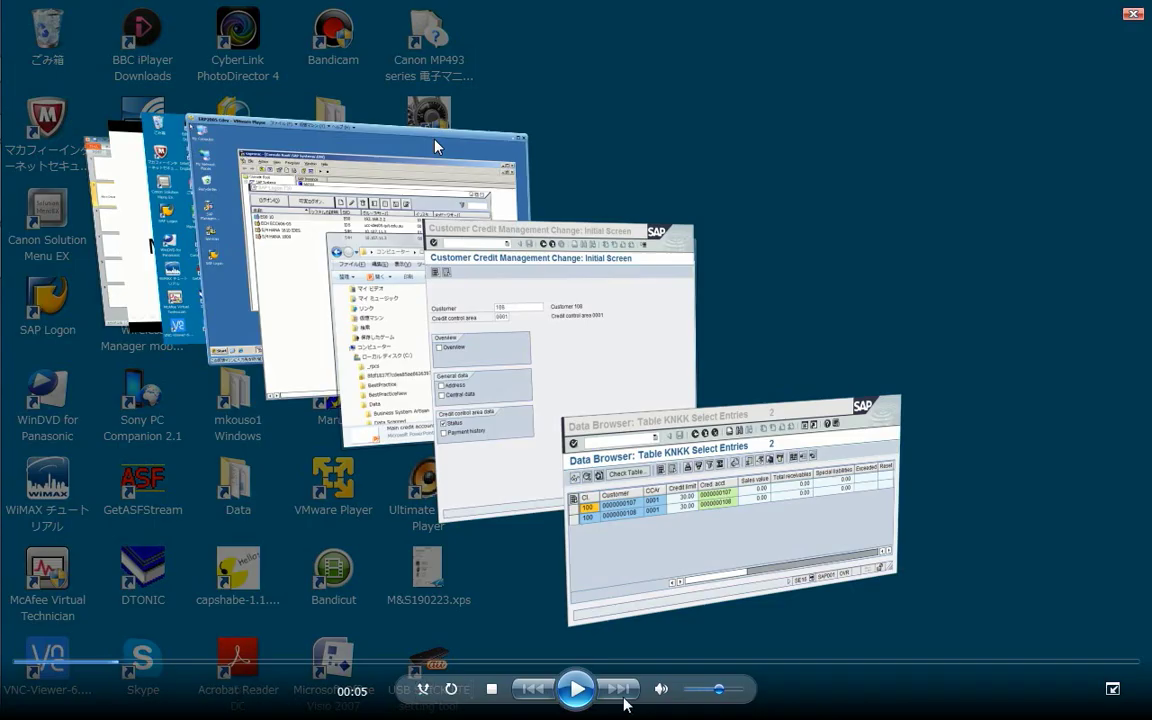
click(577, 689)
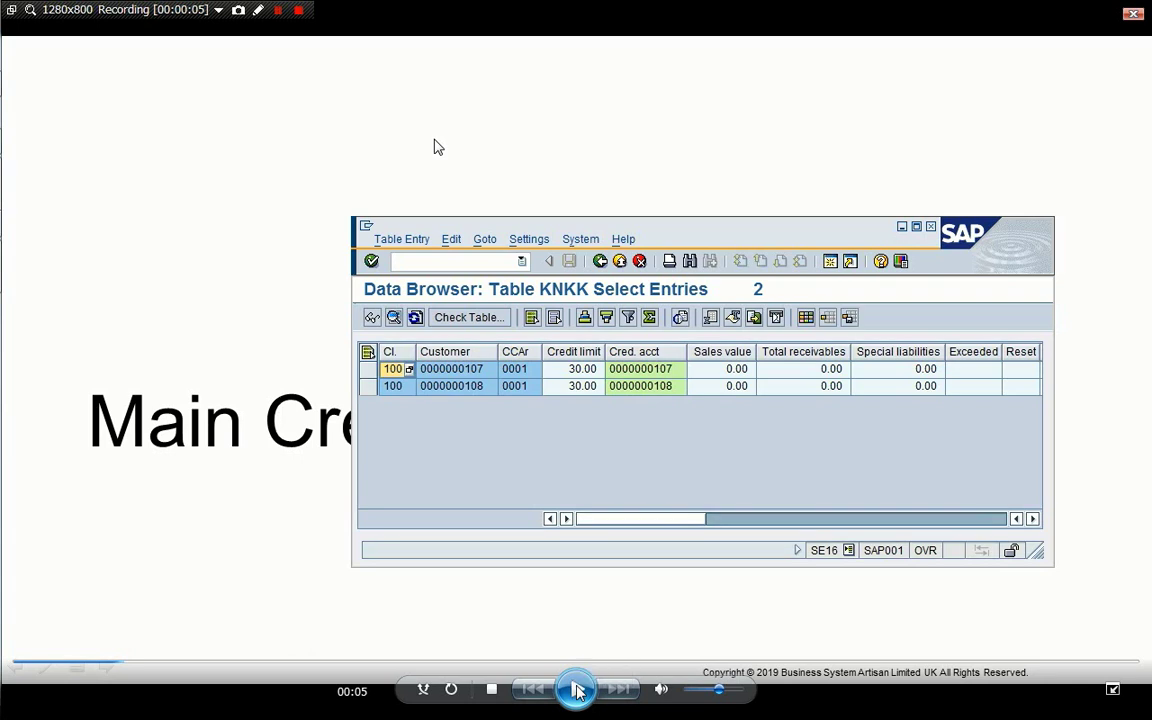
Resume the Main Credit Account video; in its FD32 session, assign the other customer's account as the credit account and save
click(577, 689)
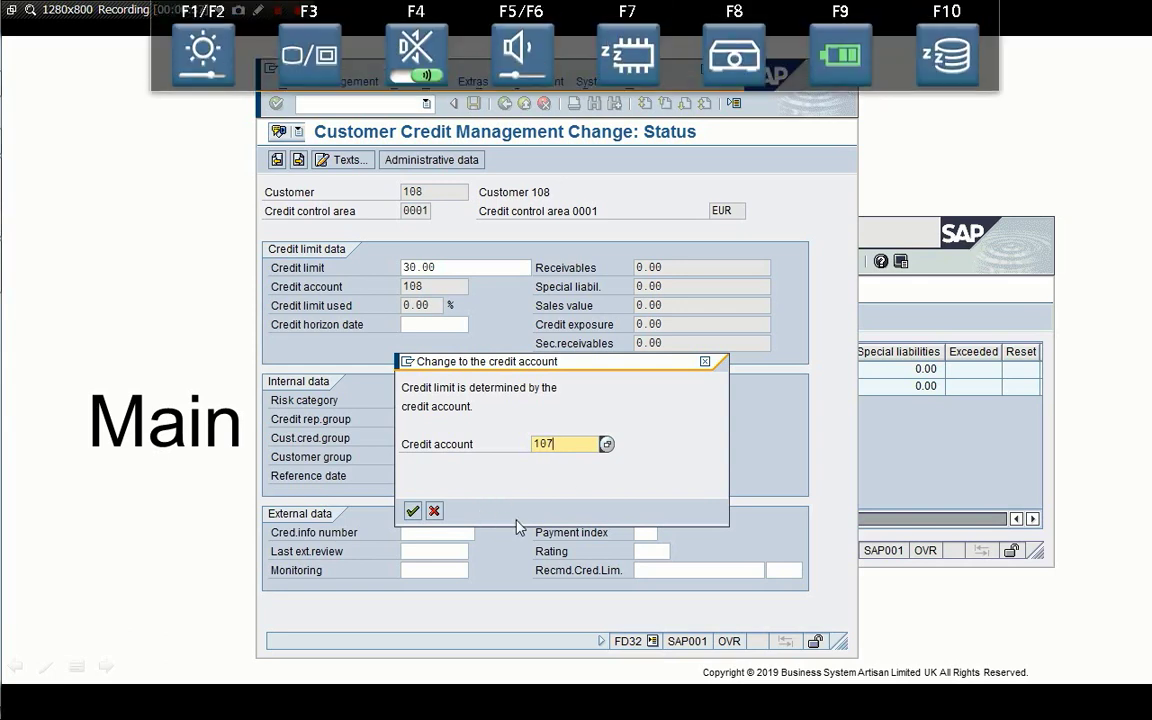
click(412, 511)
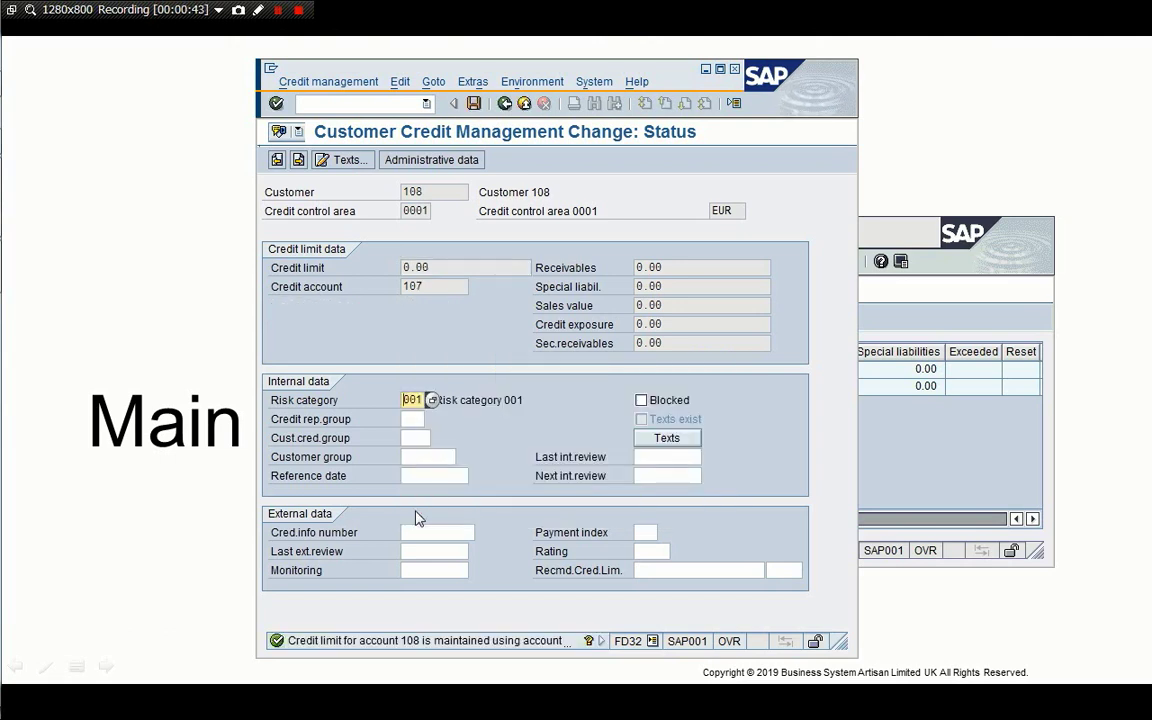
click(474, 104)
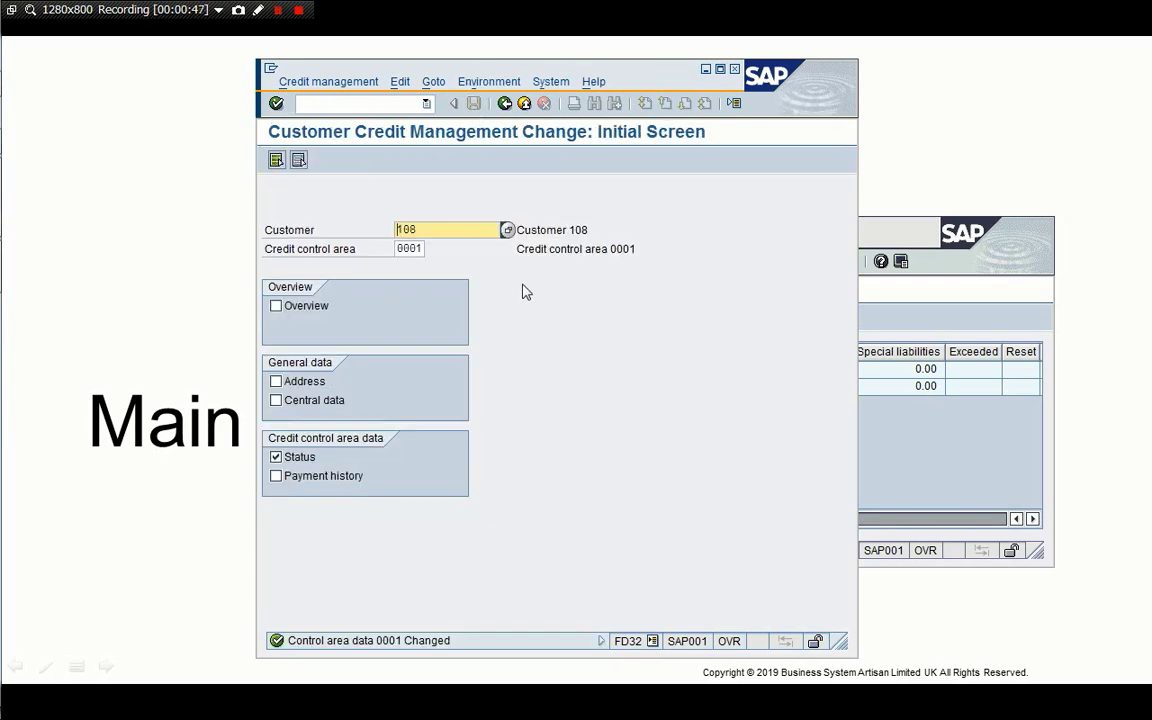
Check the customer's credit account in the FD32 status view, and refresh the KNKK entries in the Data Browser
key(Return)
click(445, 287)
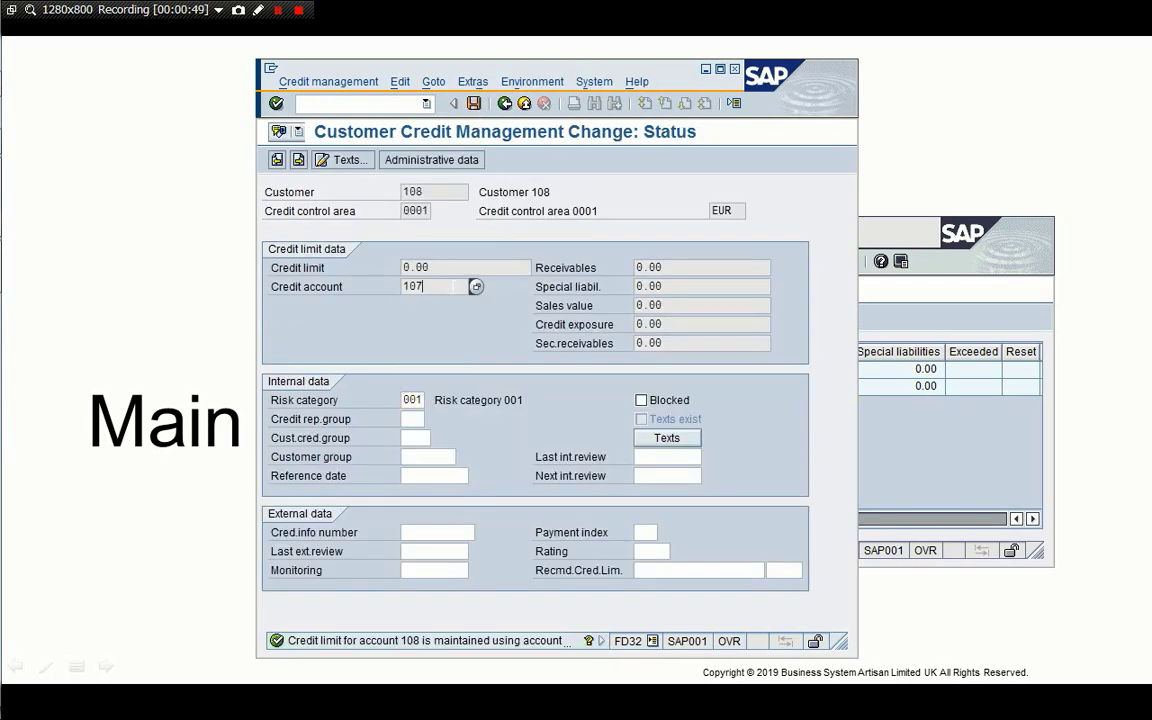
click(470, 103)
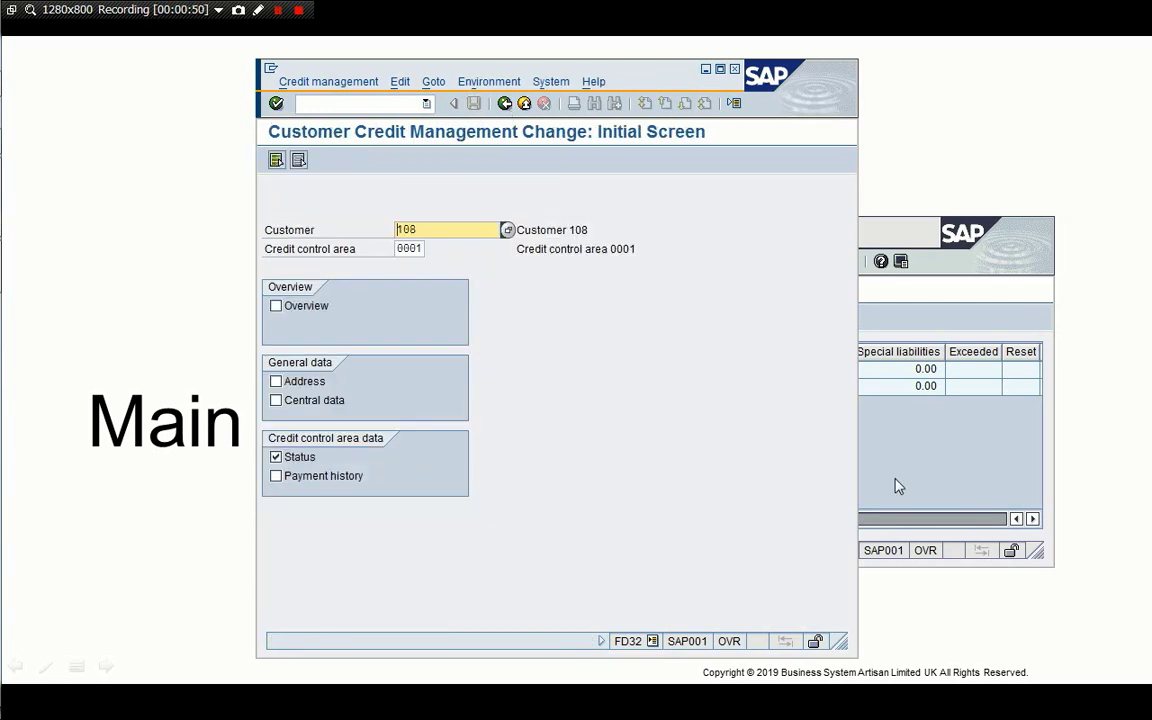
click(918, 471)
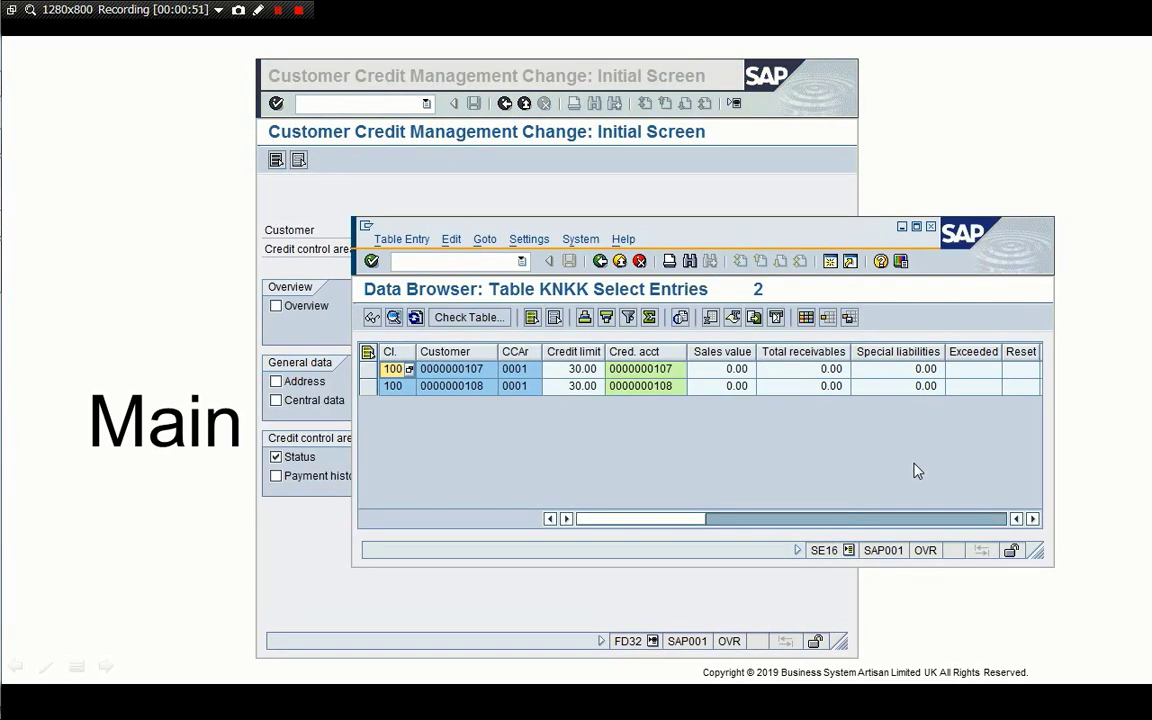
click(415, 318)
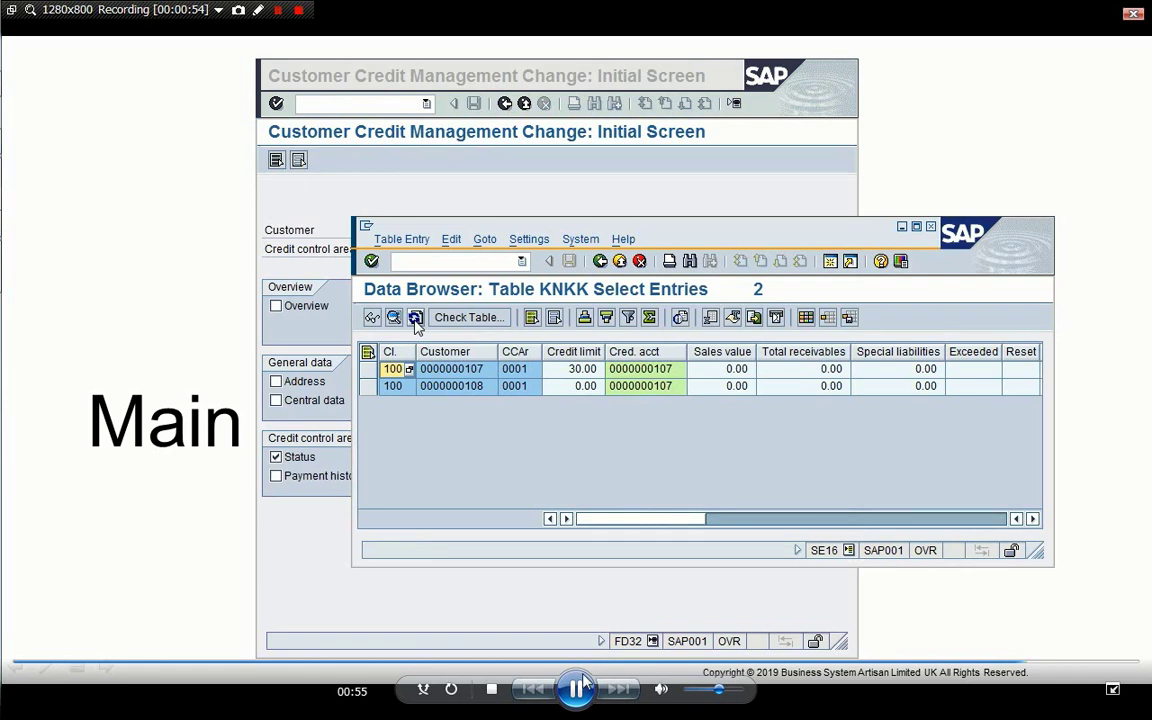
Pause the Main Credit Account KNKK video and close Windows Media Player
click(578, 689)
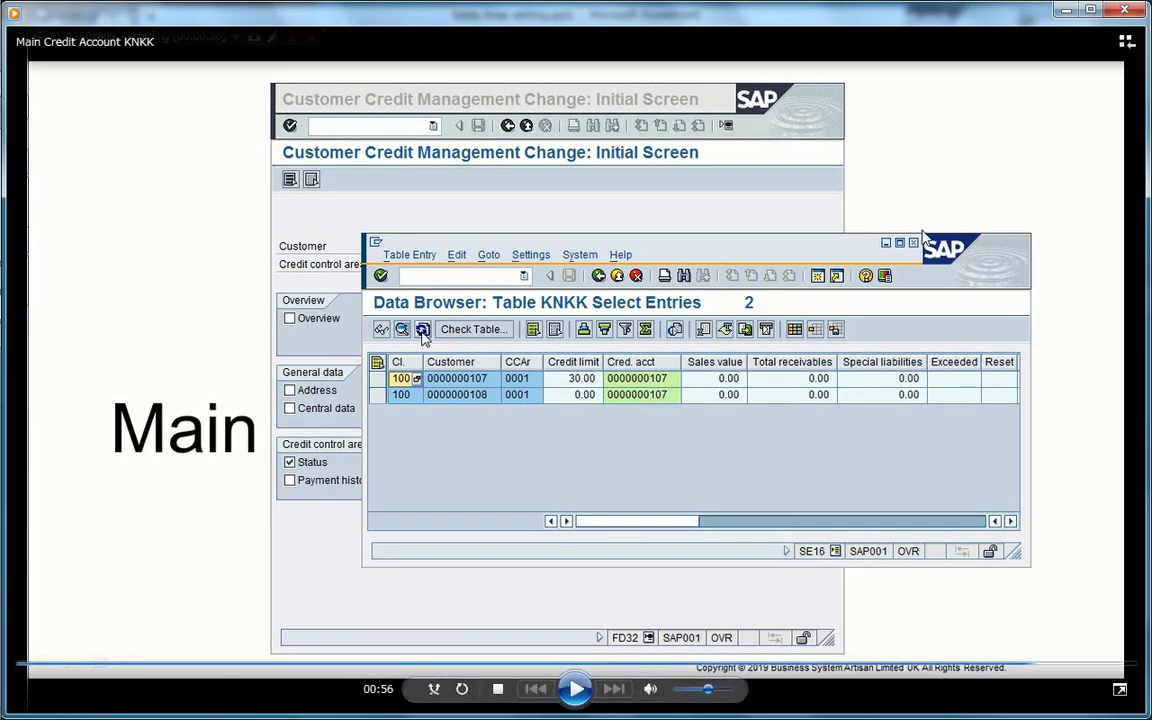
click(1124, 10)
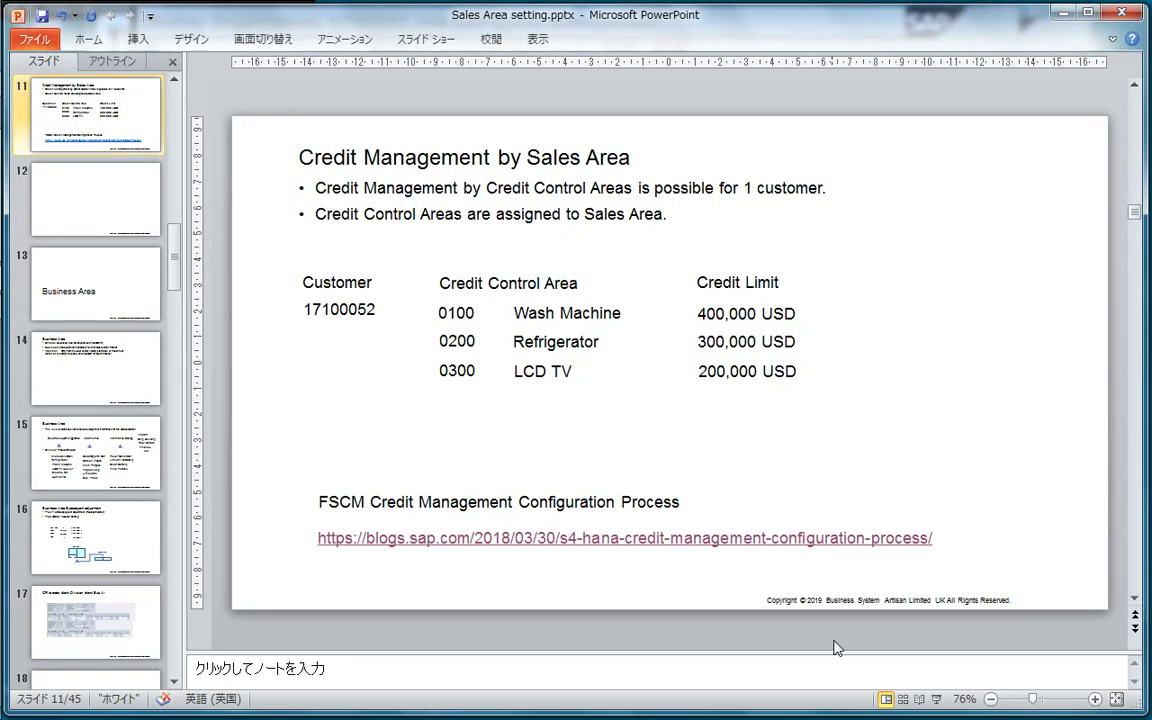
Run the PowerPoint slide show from Credit Management by Sales Area and advance to the slide after the Business Area title
click(937, 699)
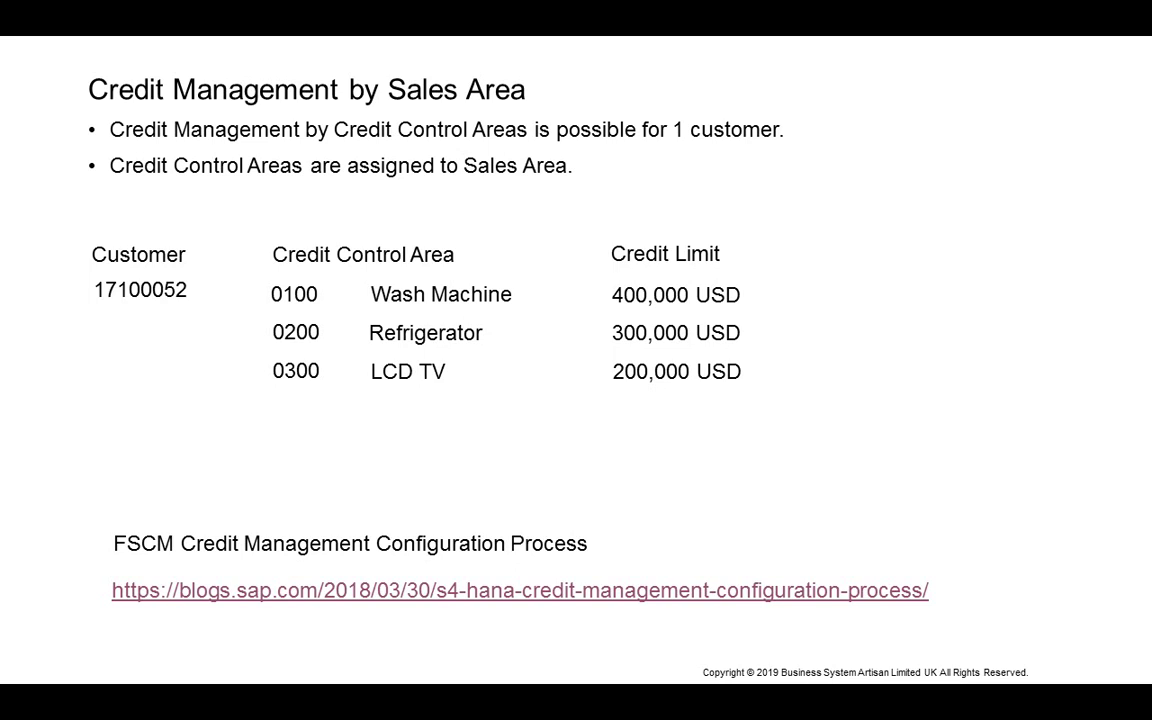
key(Right)
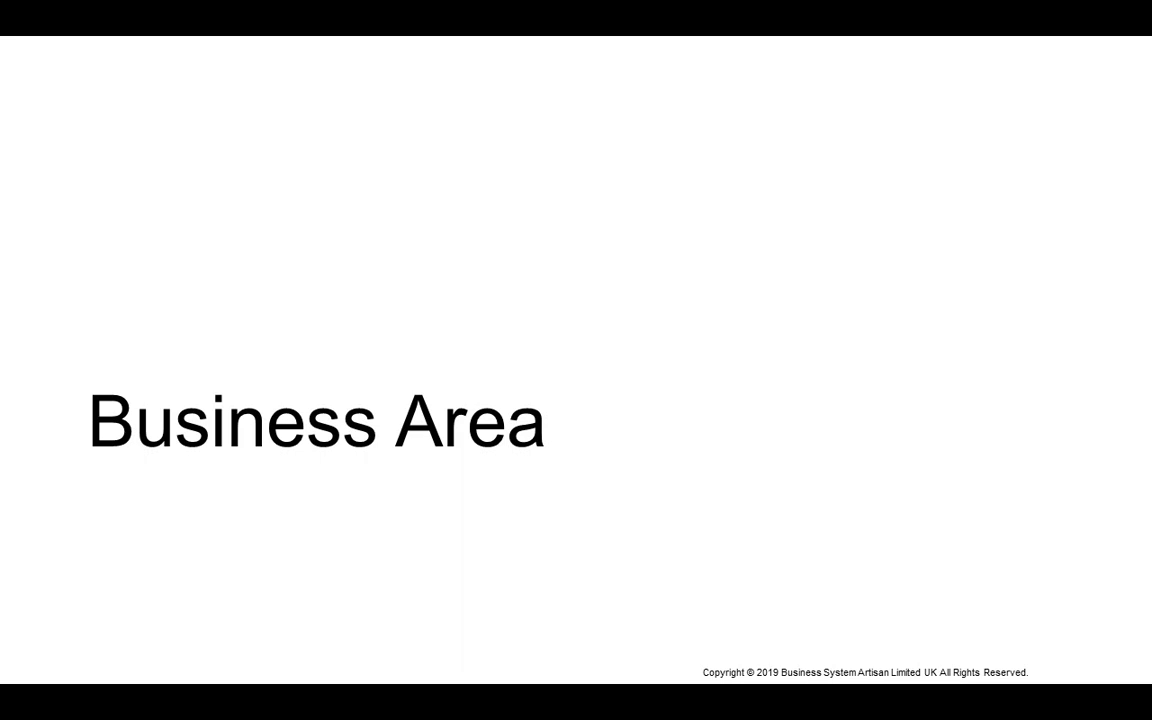
key(Right)
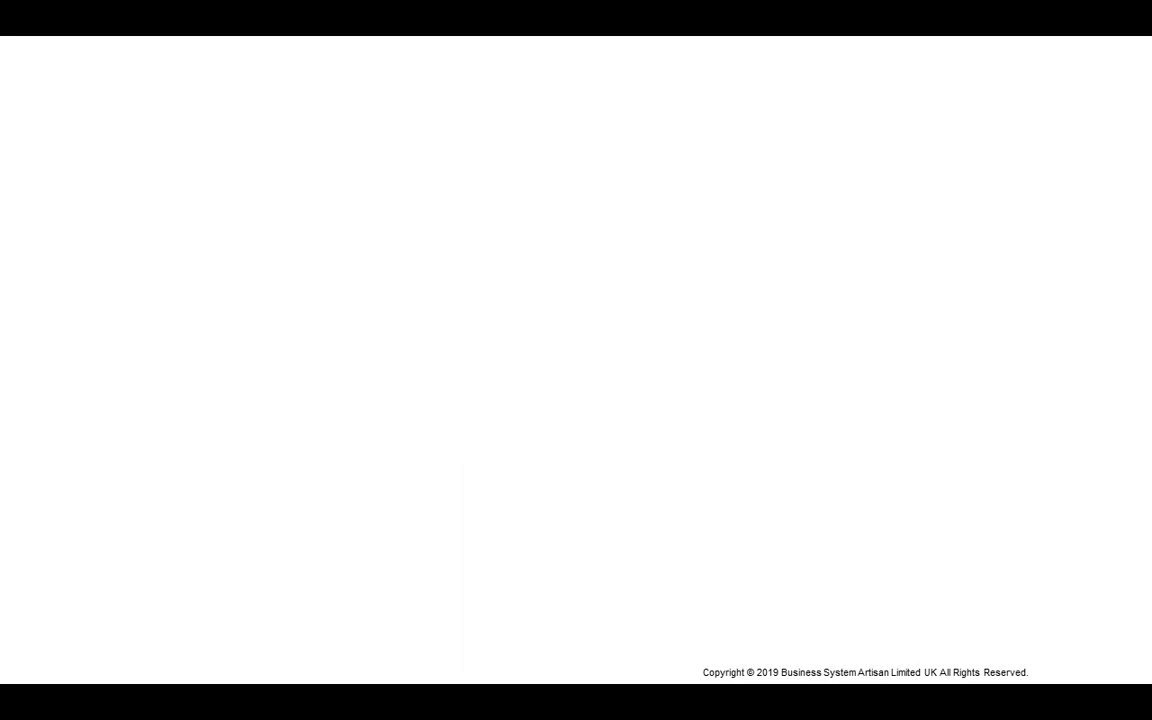
Switch to the SAP Display Organization session and leave the business partner display
key(alt+Tab)
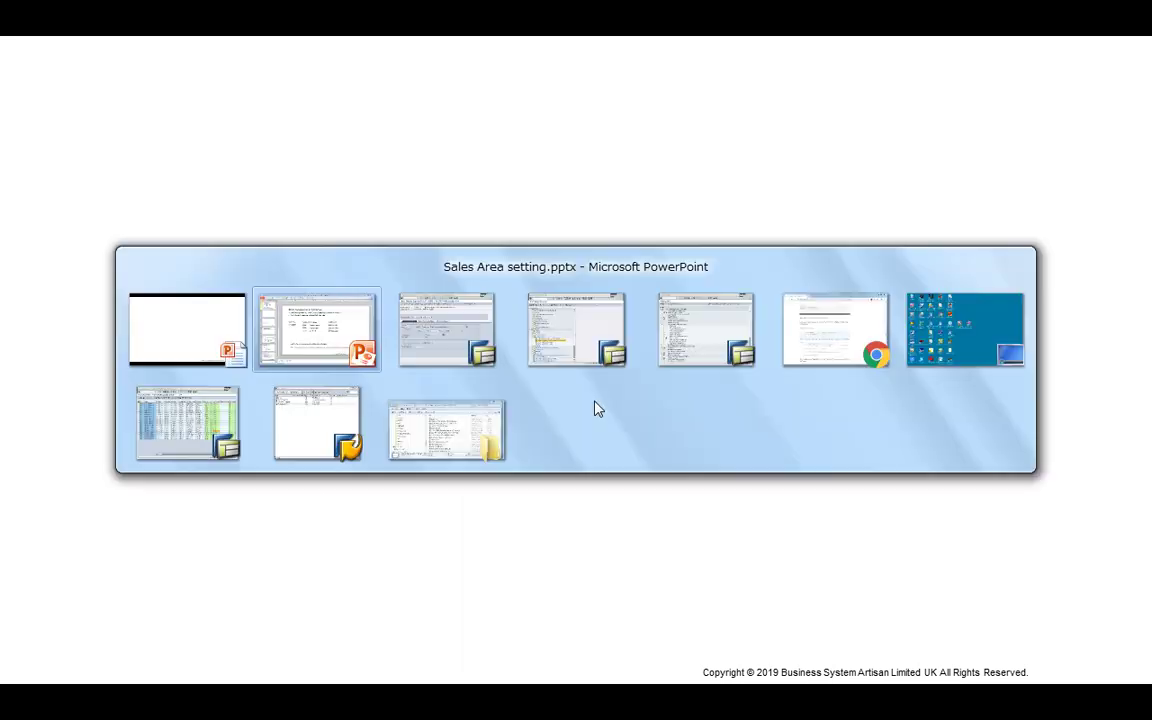
key(alt+Tab)
key(alt+Tab)
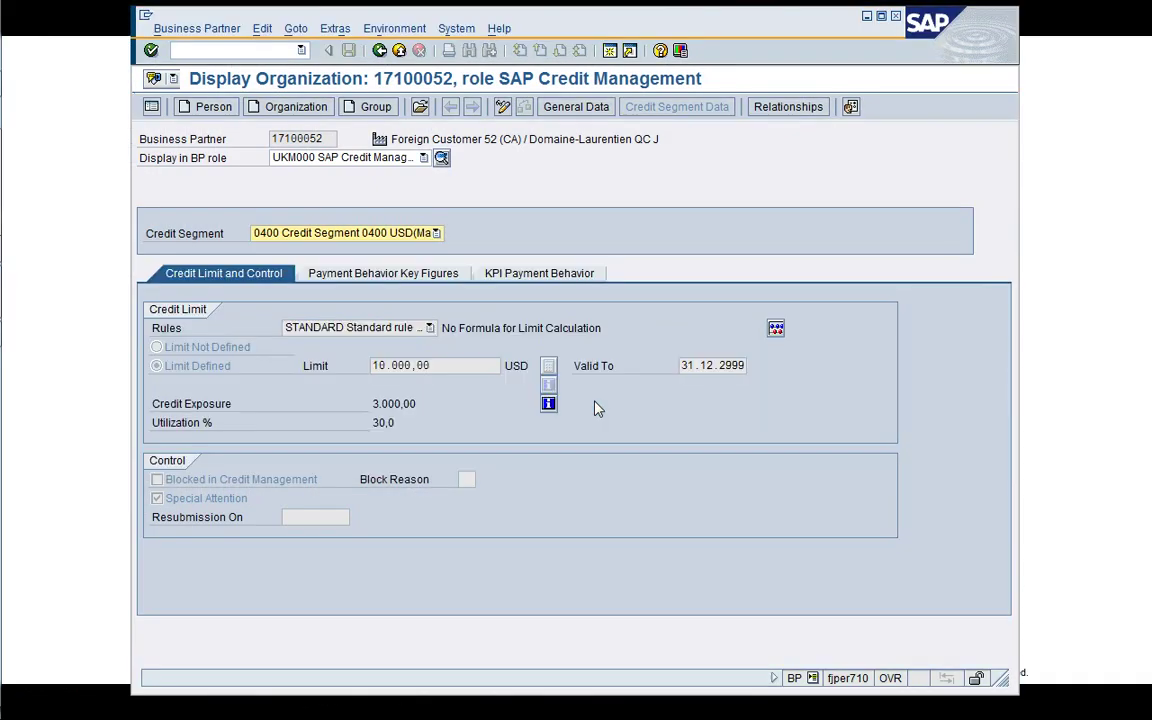
click(386, 53)
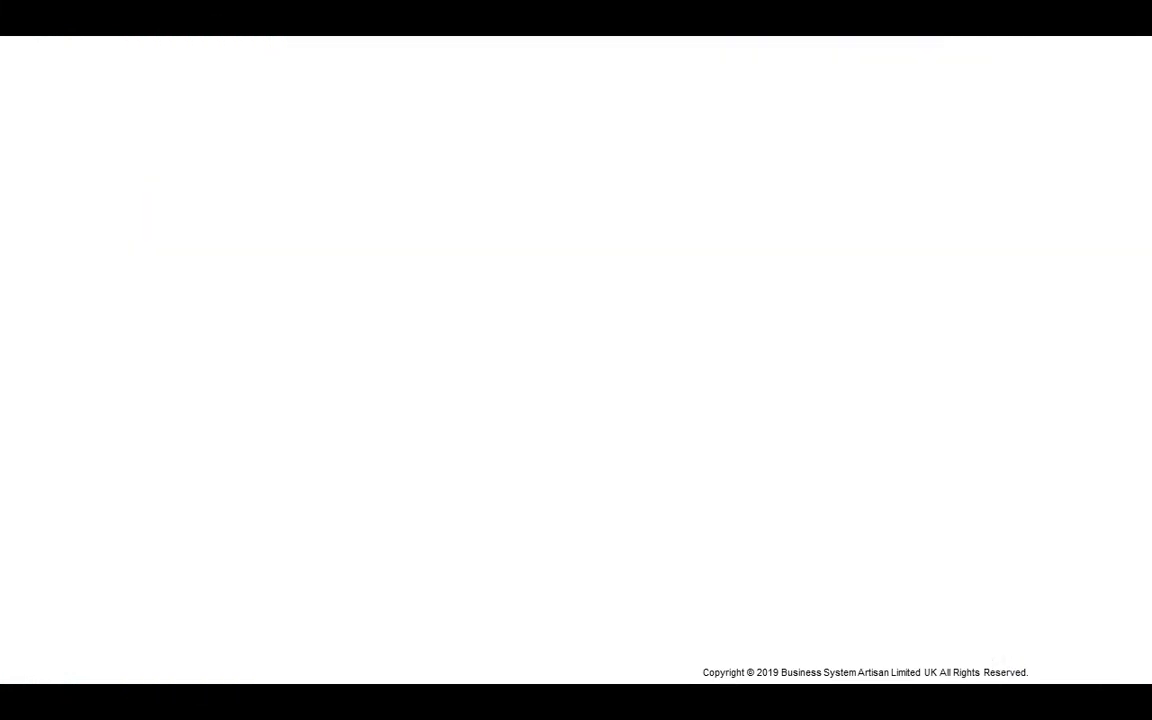
Switch to the SAP Easy Access session and collapse the Credit Segment folder in the favorites
key(alt+Tab)
key(alt+Tab)
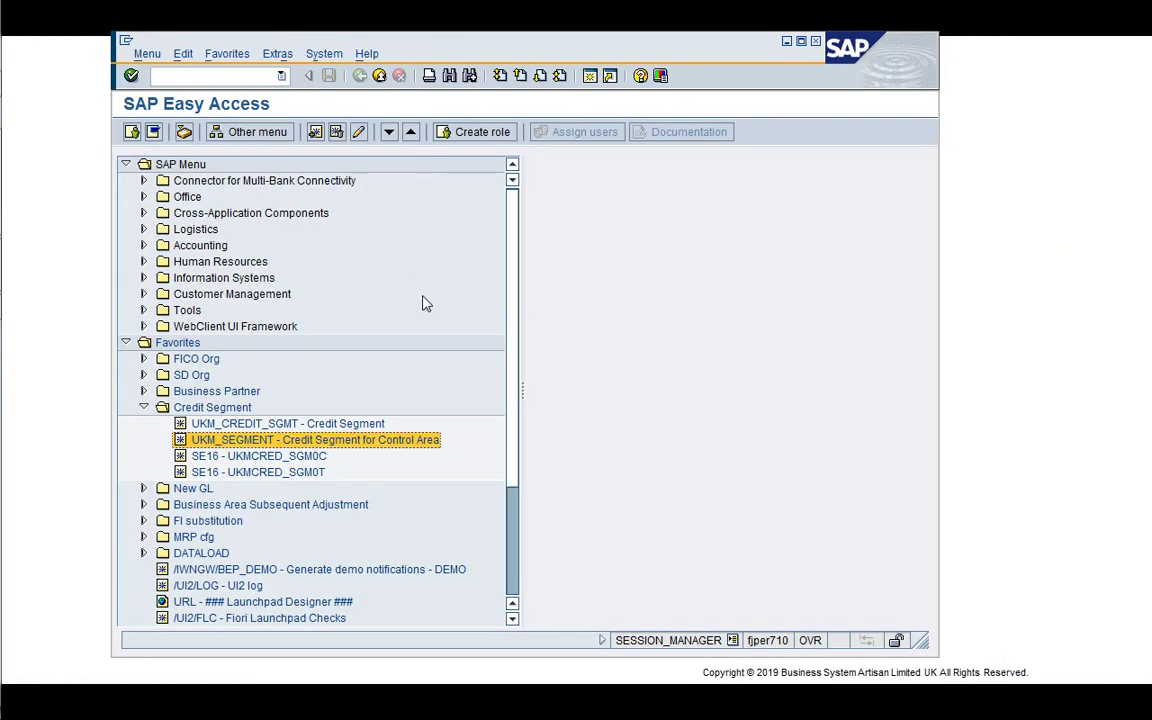
key(Up)
key(Up)
key(Left)
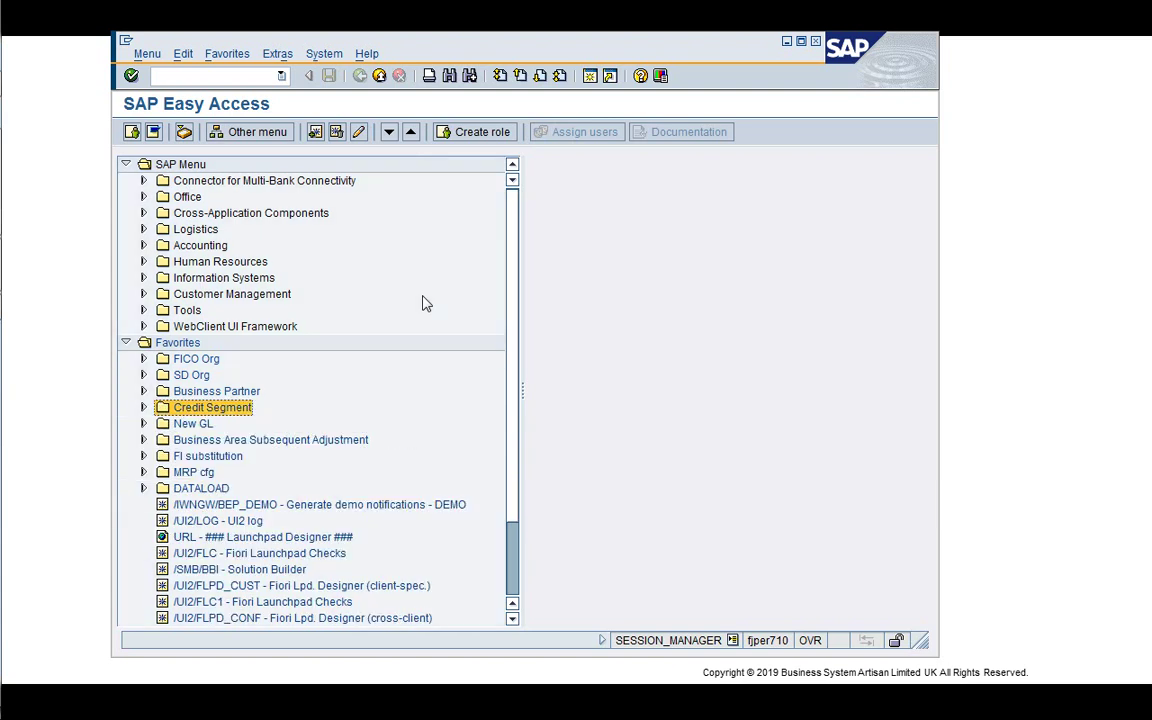
Start transaction VA01 and go over the Sales Organization, Division and Sales office fields
click(155, 75)
text(/nva01)
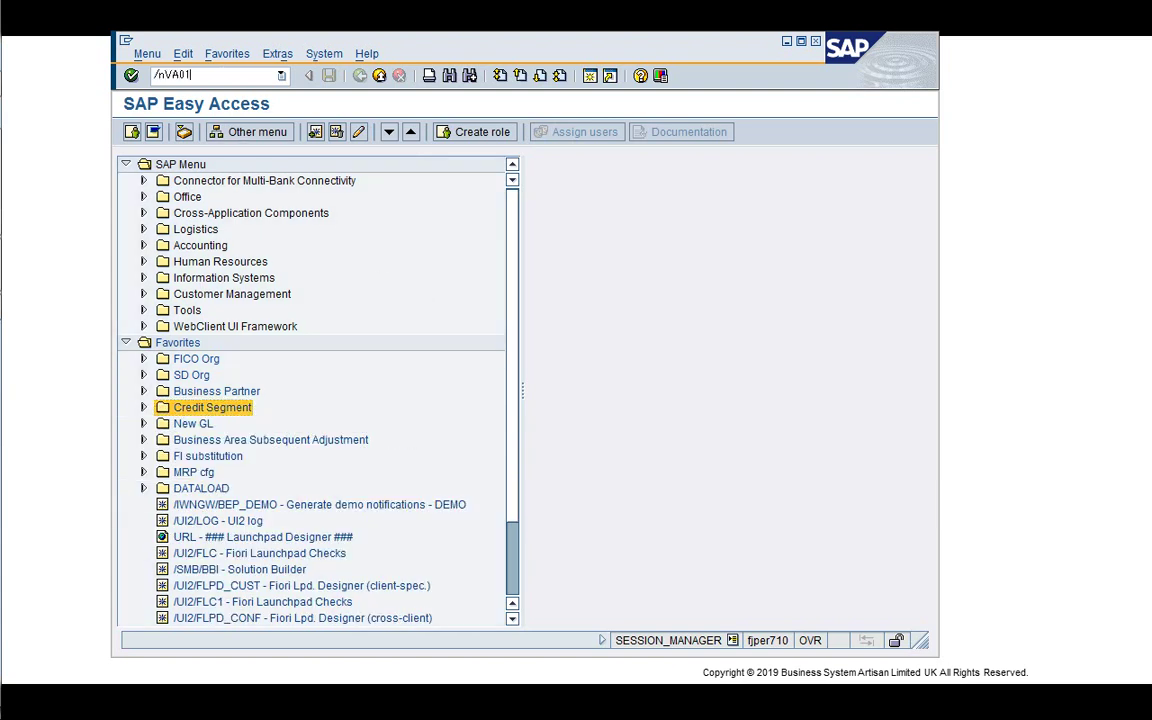
key(Return)
click(270, 258)
click(264, 296)
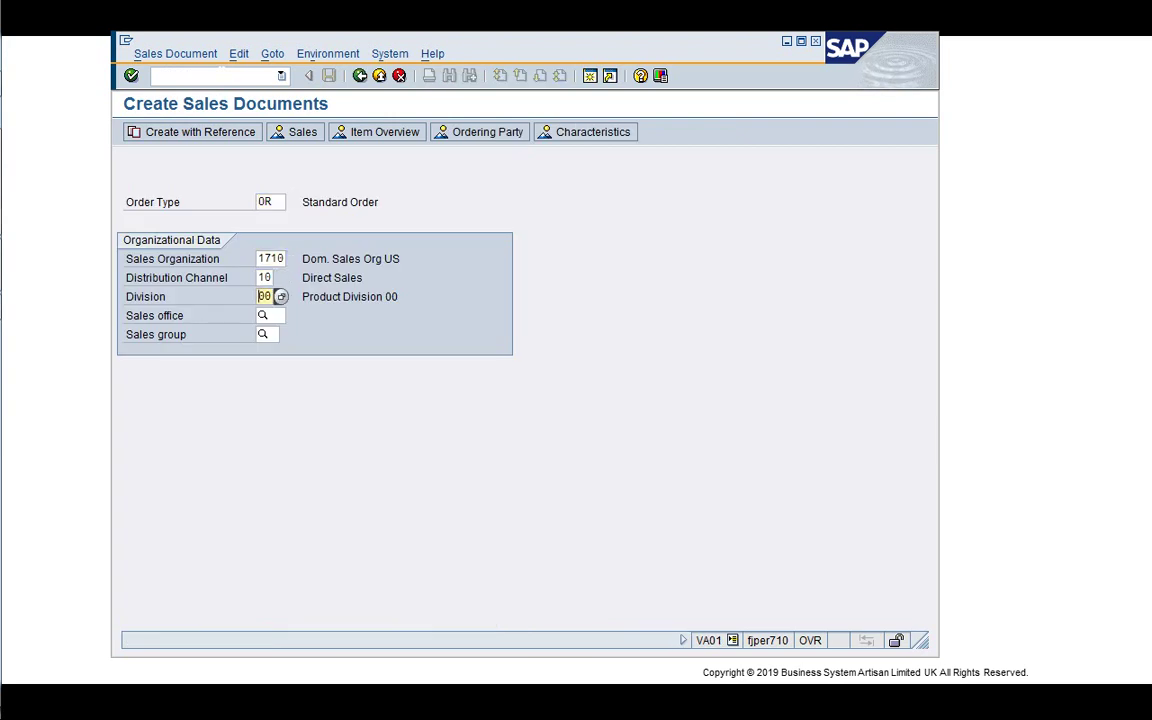
click(266, 315)
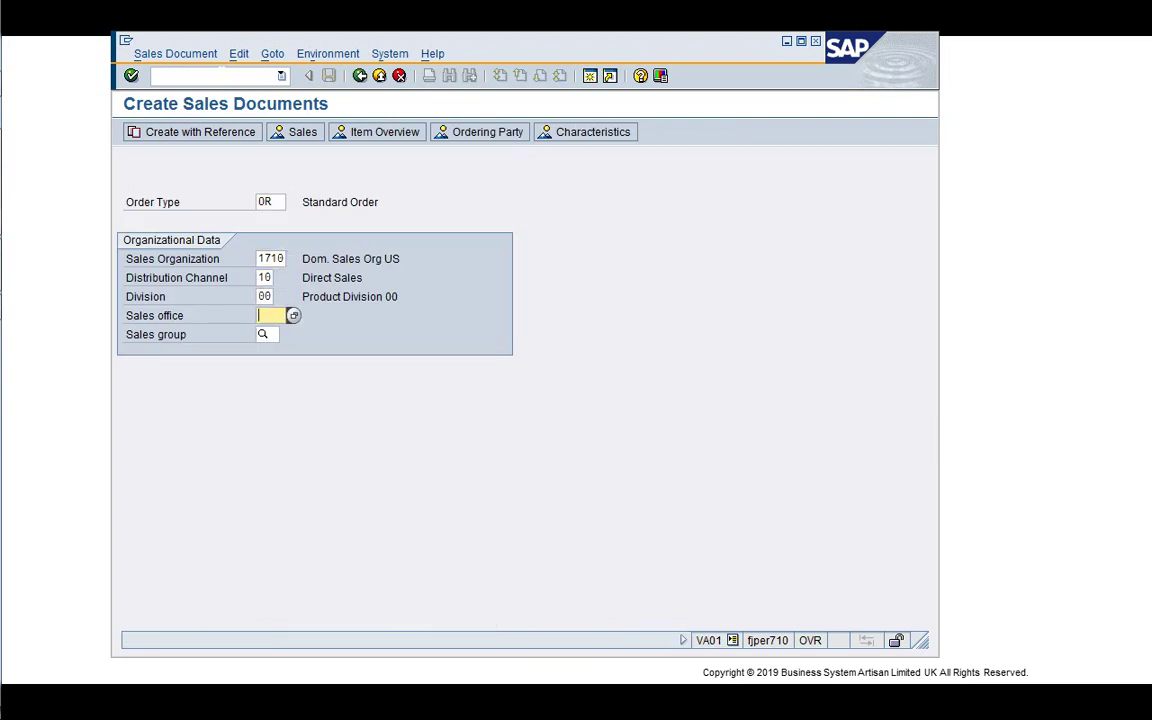
Switch to the Data Browser session showing table MARA and refresh its entries
key(alt+Tab)
key(Tab)
key(Tab)
key(Tab)
key(Tab)
key(Tab)
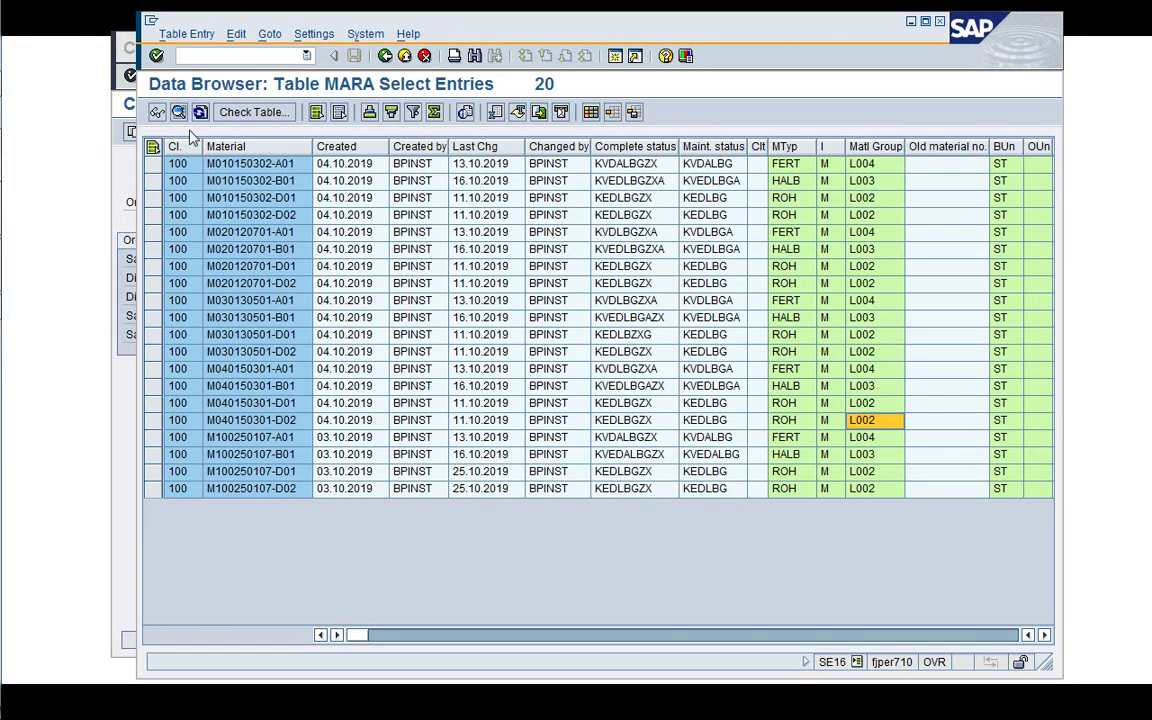
click(200, 113)
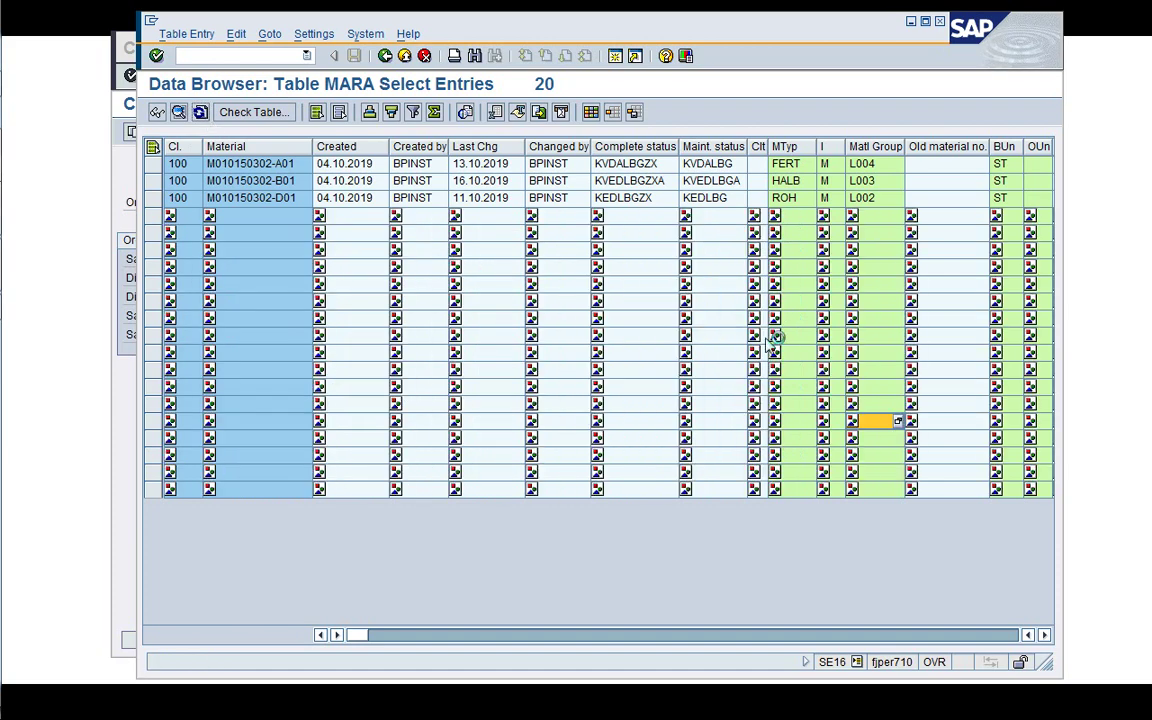
Browse across the MARA columns to the Dv column to examine the division of each material
key(Up)
key(Up)
key(Up)
key(Up)
key(Up)
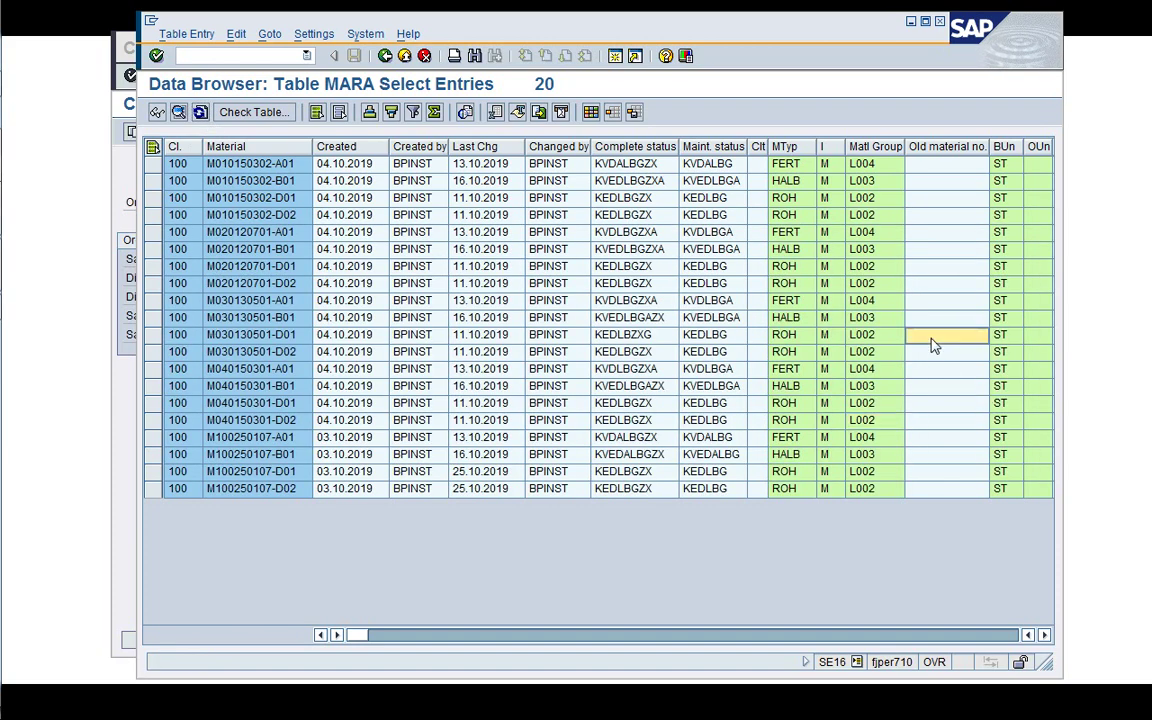
key(Right)
key(Right)
key(Right)
key(Right)
key(Right)
key(Right)
key(Right)
key(Right)
key(Right)
key(Right)
key(Right)
key(Right)
key(Right)
key(Right)
key(Right)
key(Right)
key(Right)
key(Right)
key(Right)
key(Right)
key(Right)
key(Right)
key(Right)
key(Right)
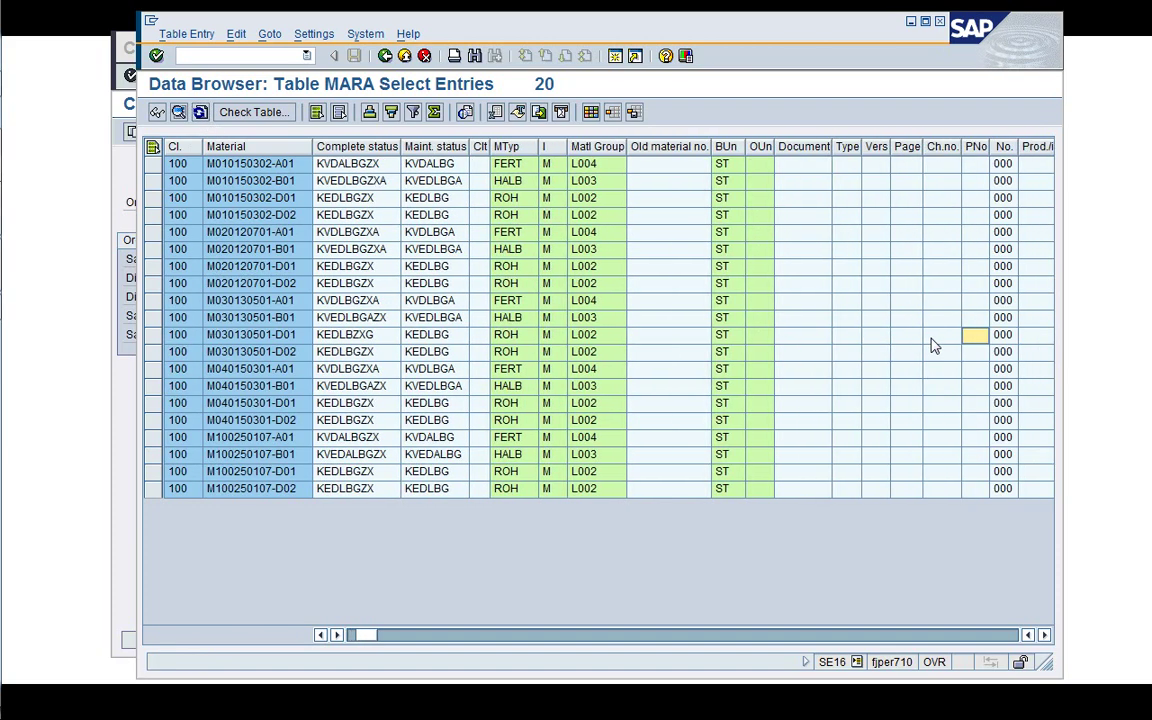
key(Right)
key(Right)
key(Right)
key(Right)
key(Right)
key(Right)
key(Right)
key(Right)
key(Right)
key(Right)
key(Right)
key(Right)
key(Right)
key(Right)
key(Right)
key(Right)
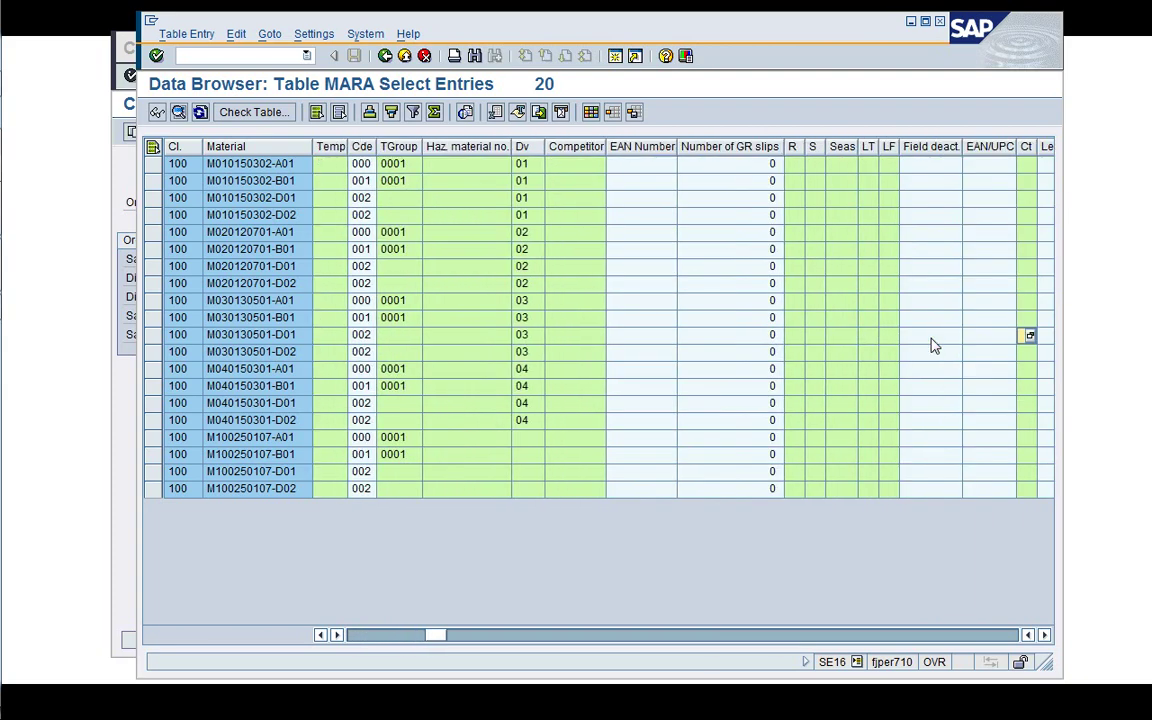
key(Right)
key(Right)
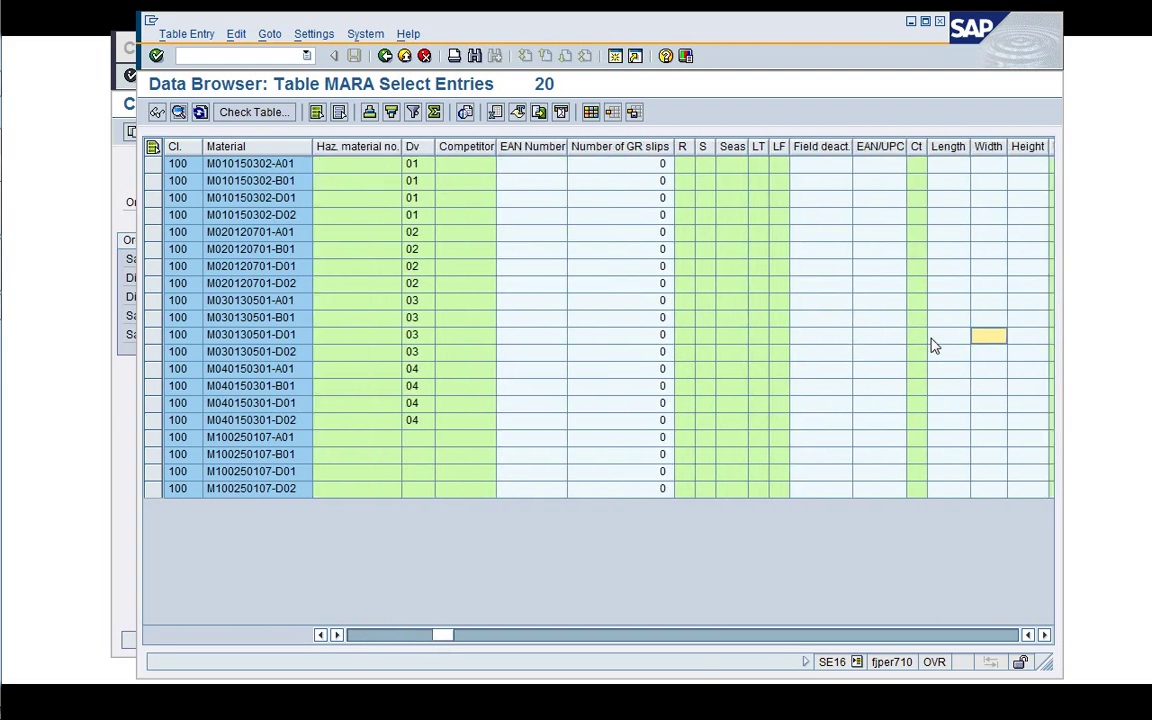
Reposition and resize the Data Browser window, and inspect the Dv entries for the M020120701 materials, ending on material M020120701-A01
drag(735, 37, 658, 67)
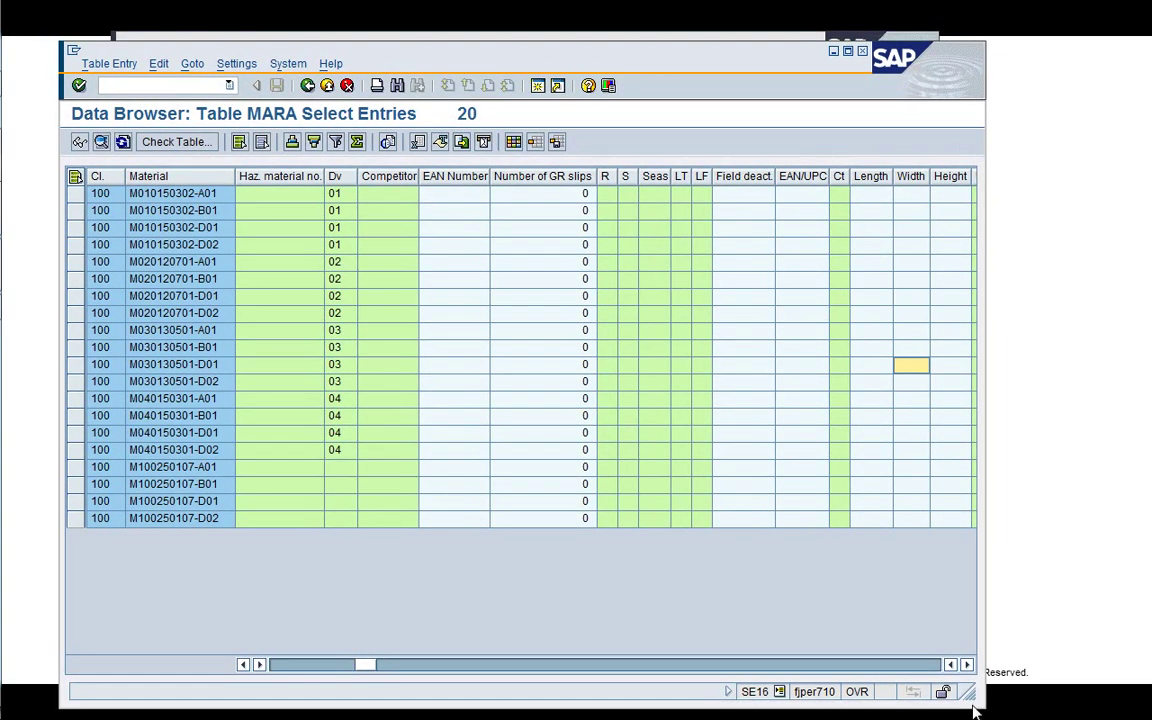
drag(975, 708, 1040, 662)
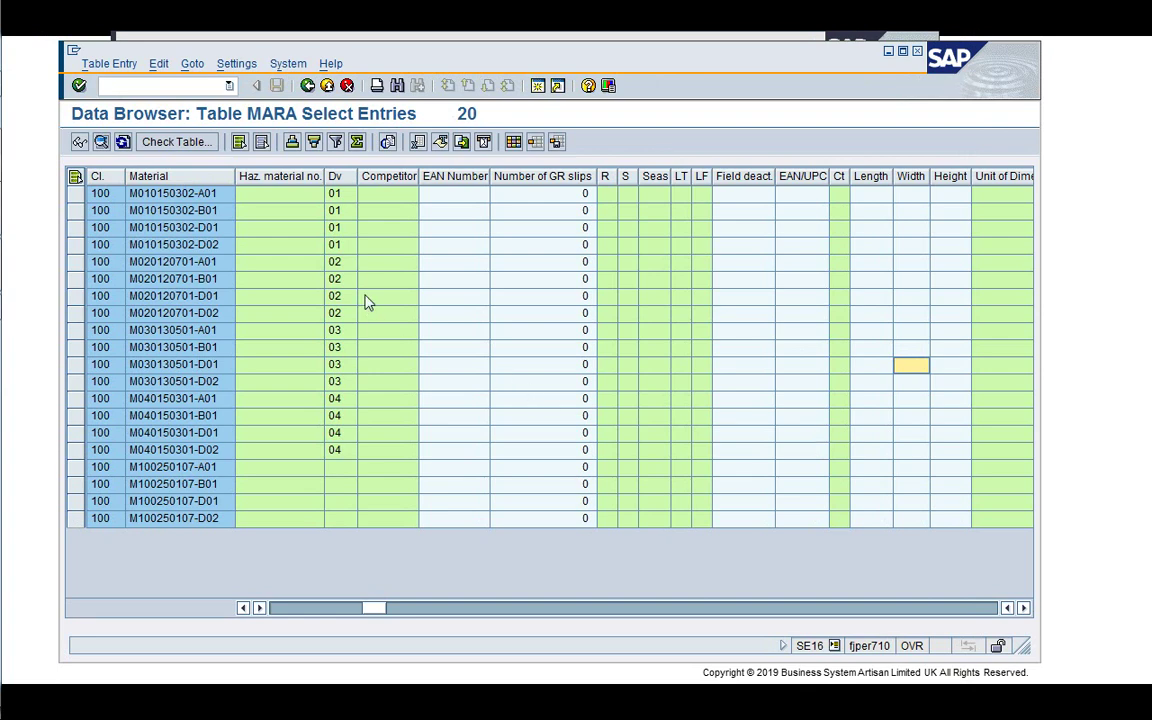
click(334, 262)
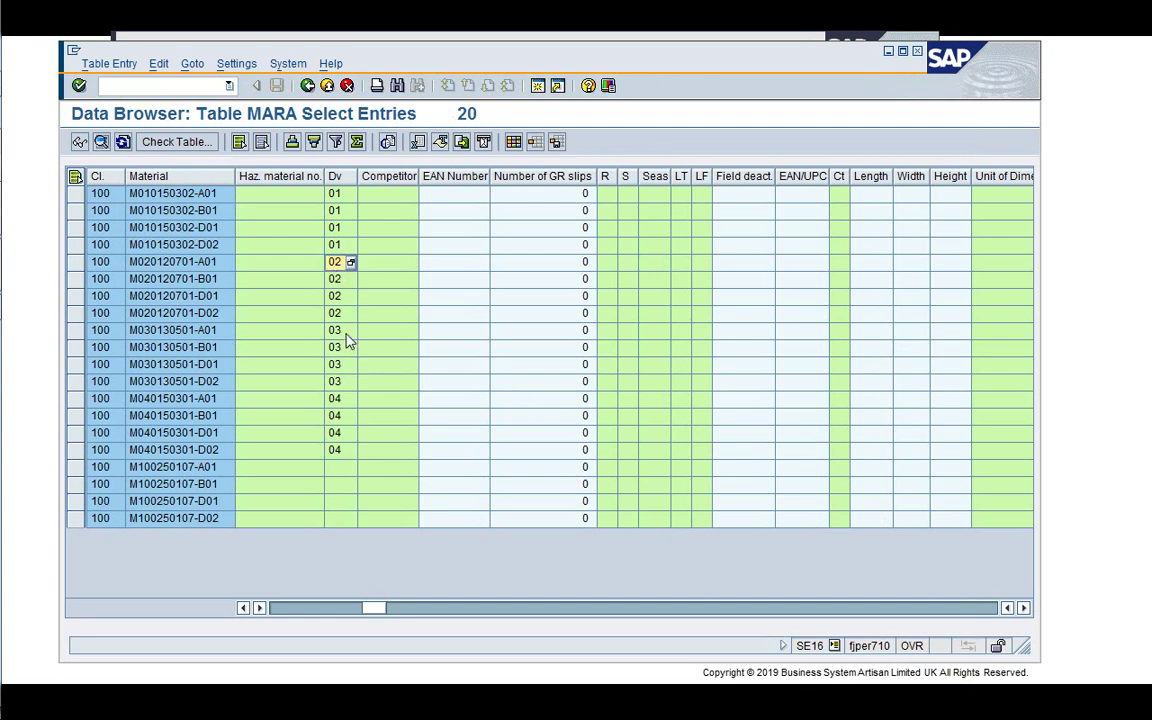
click(340, 315)
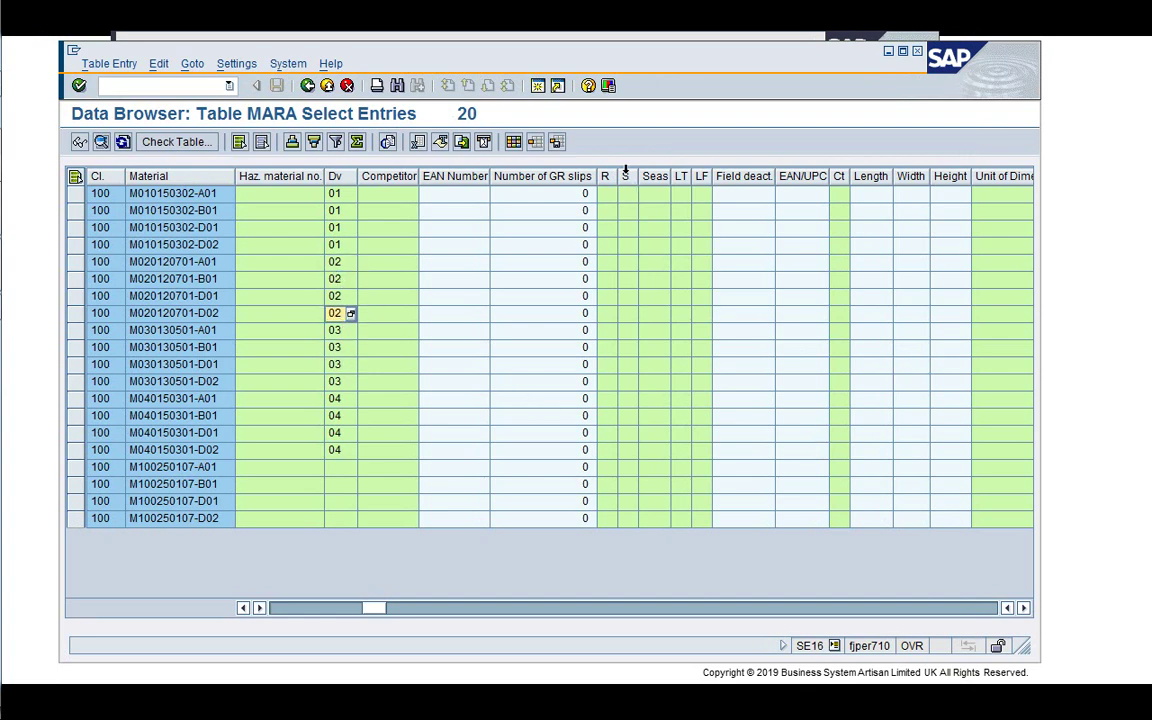
drag(643, 52, 643, 69)
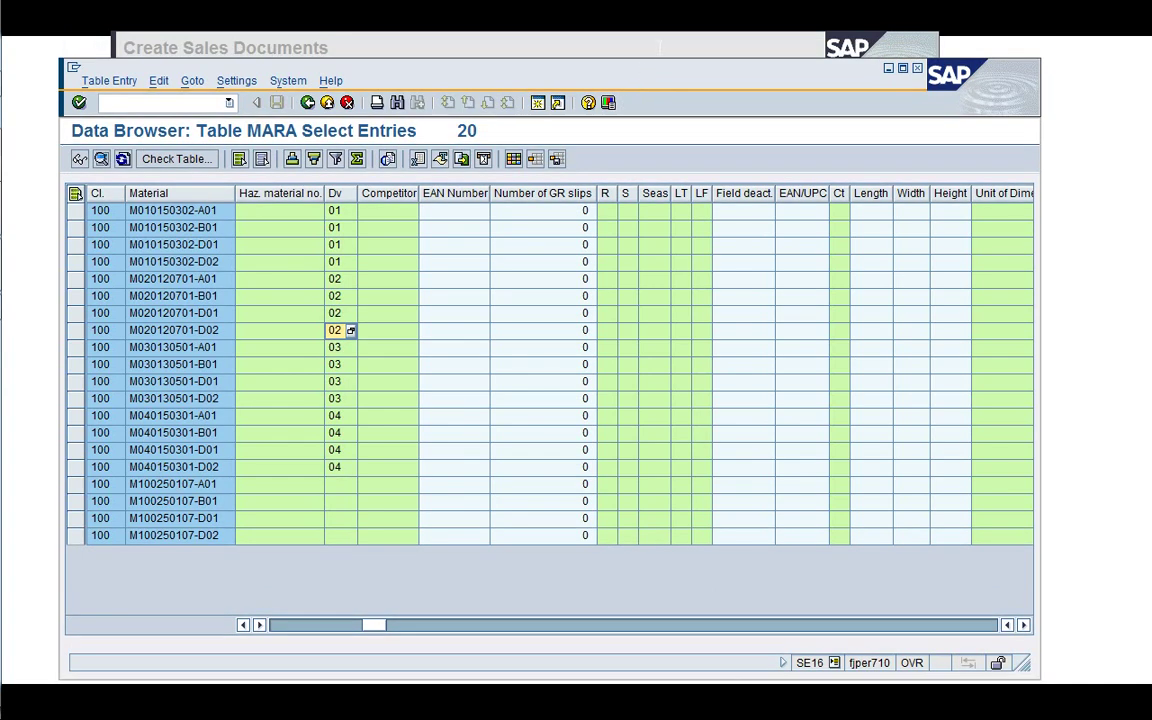
click(203, 279)
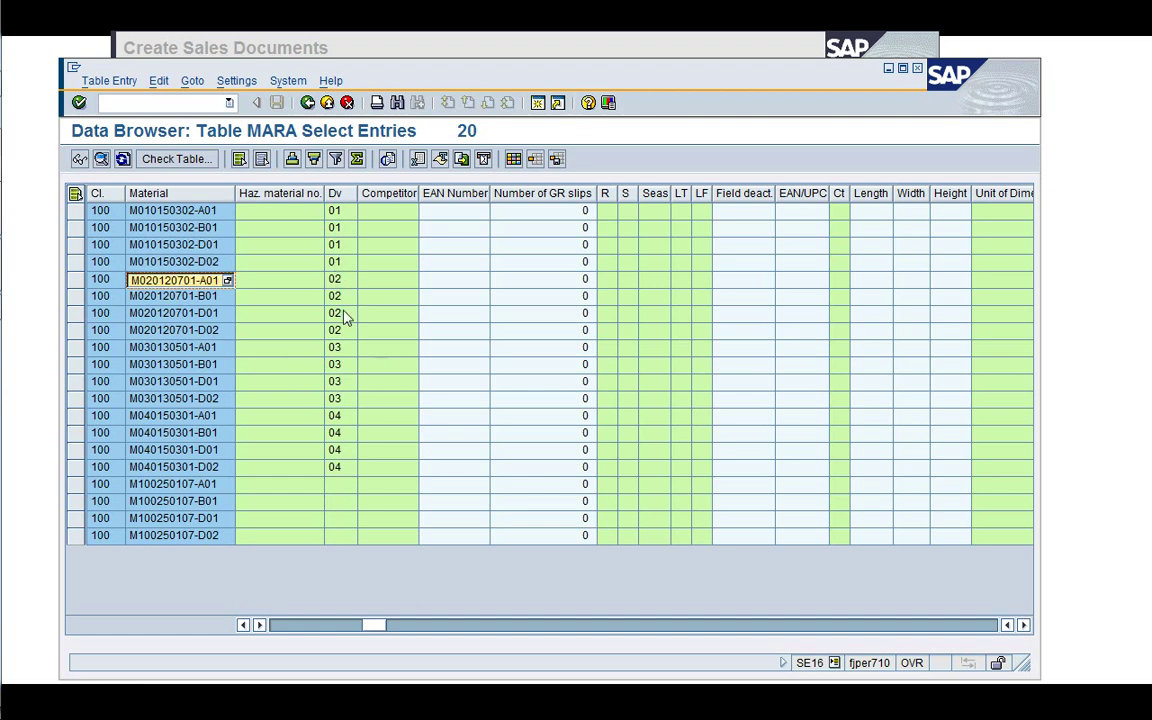
Return to the VA01 session, clear the Division and Distribution Channel, and continue to the standard order overview
click(559, 45)
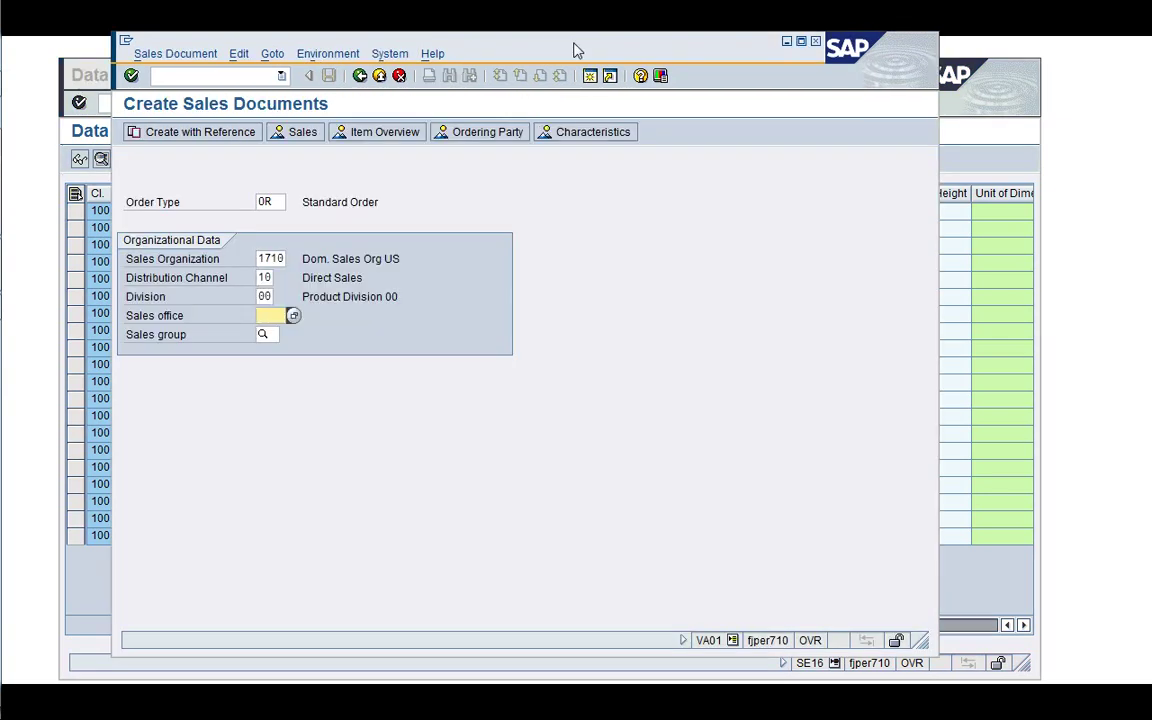
drag(576, 49, 648, 69)
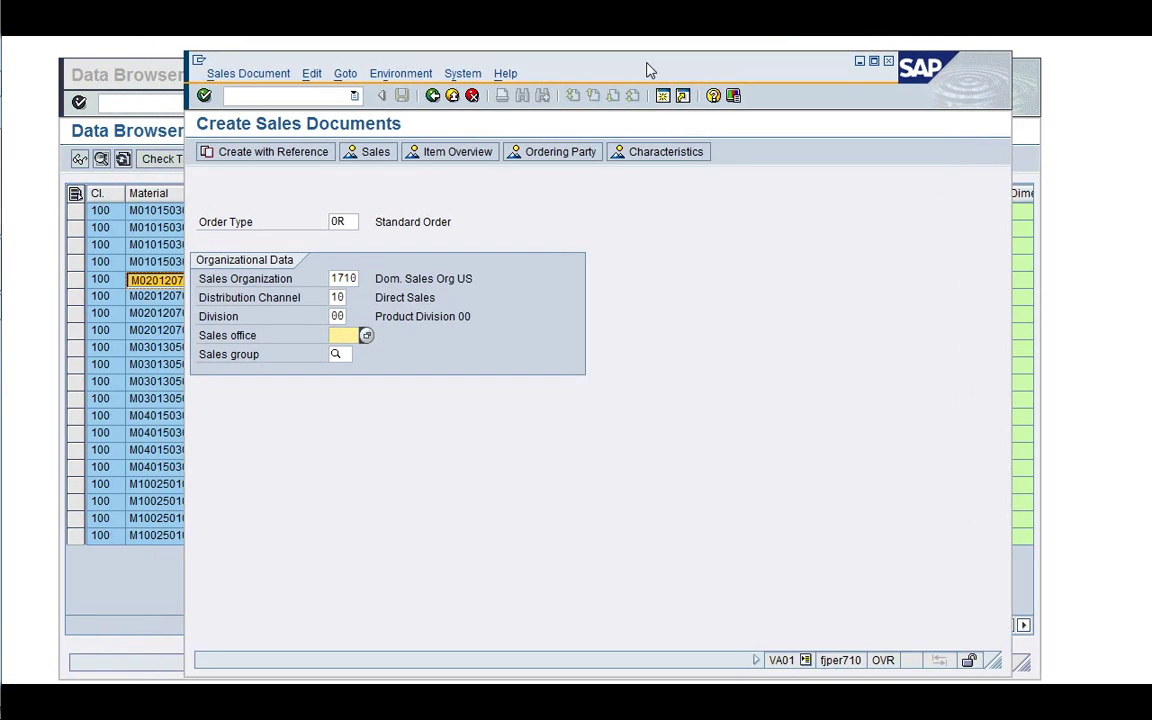
click(333, 316)
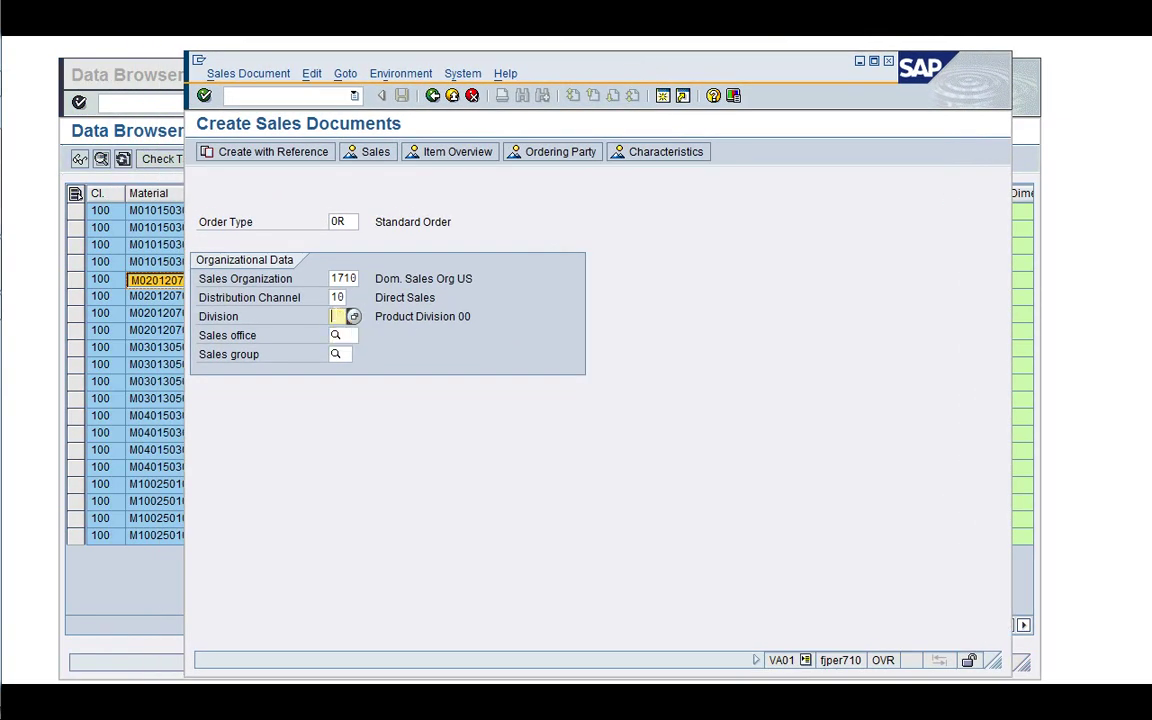
click(337, 297)
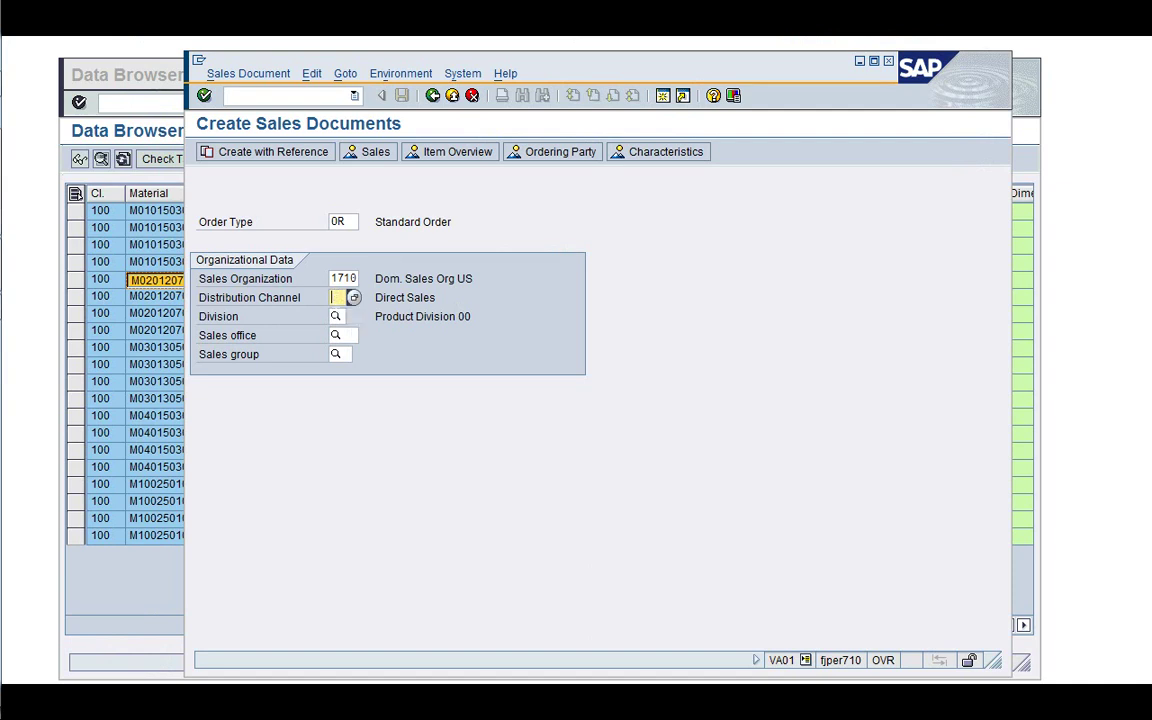
key(Return)
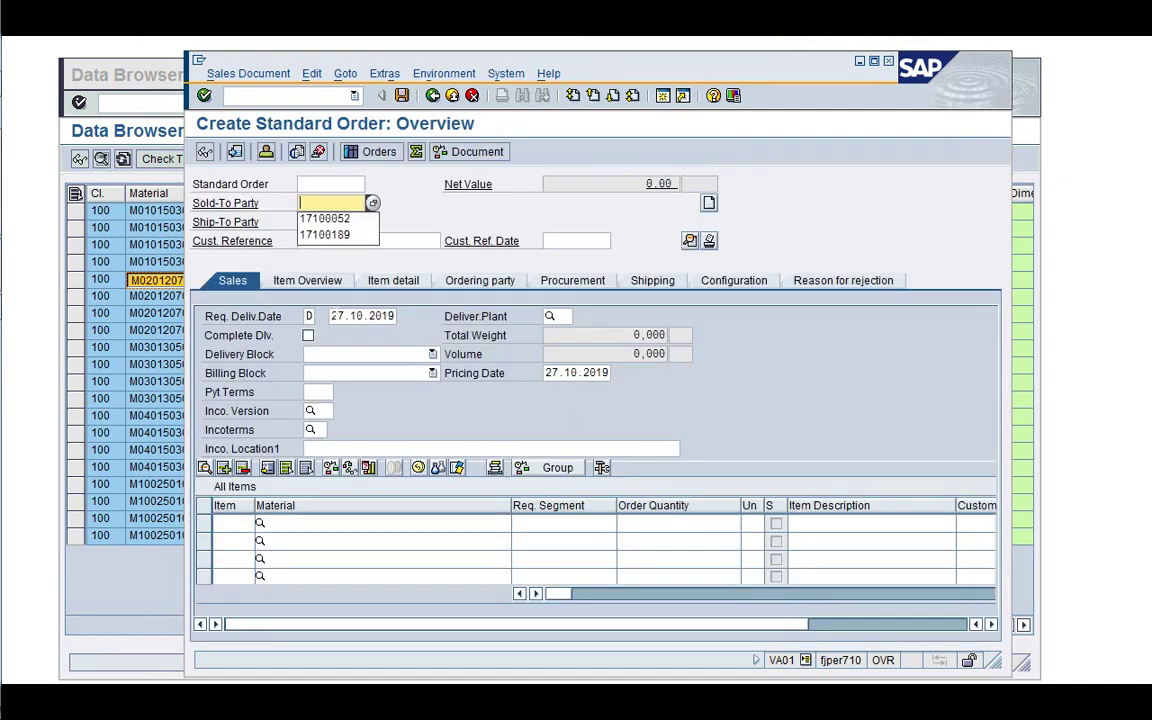
Enter the sold-to party and customer reference, and assign sales area 1710 / 30 / 02 (Net Sales, Product Division 02)
click(324, 218)
click(345, 241)
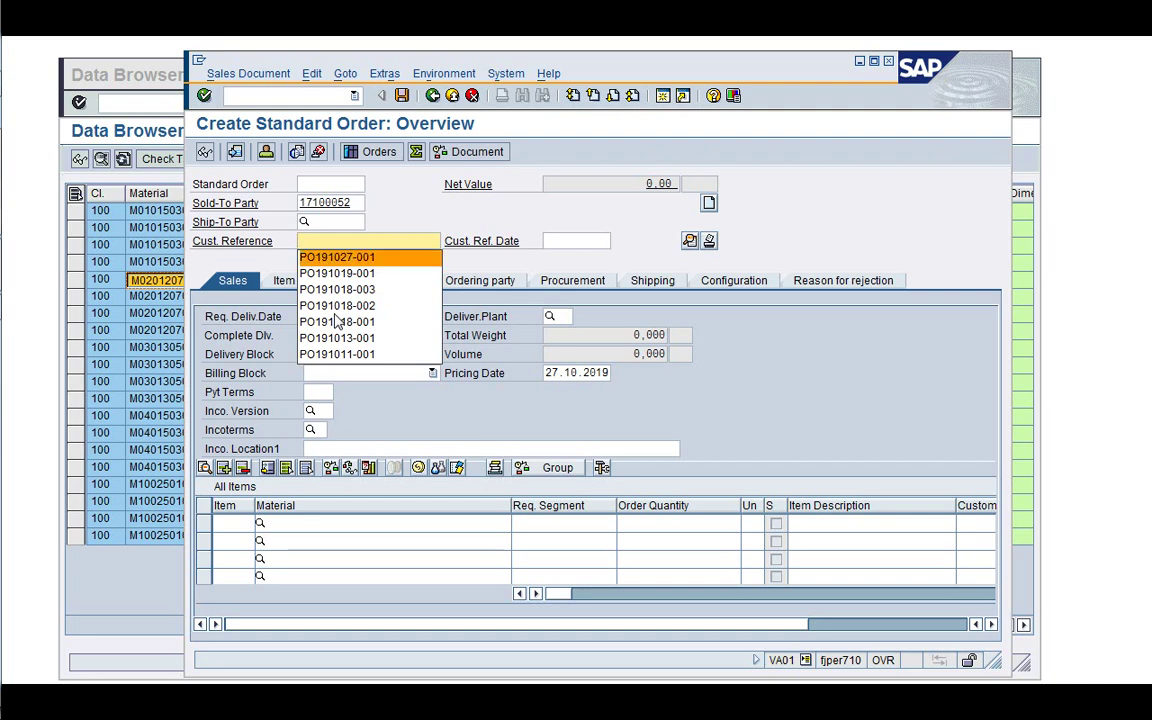
key(Return)
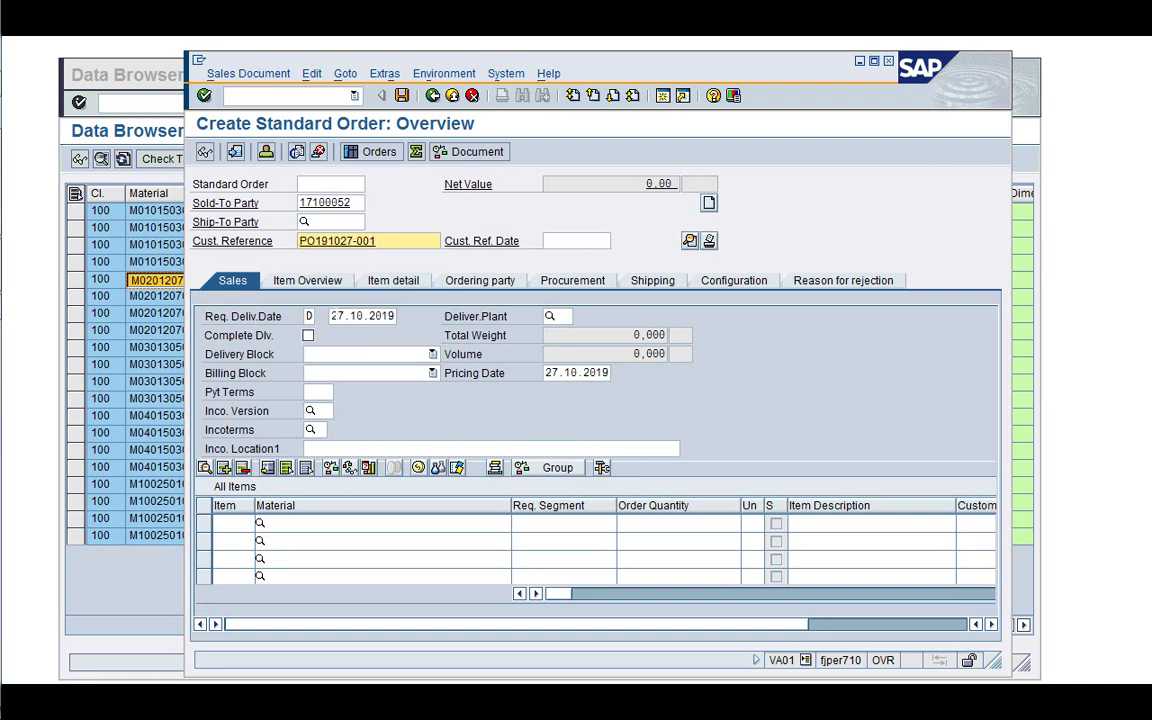
key(Return)
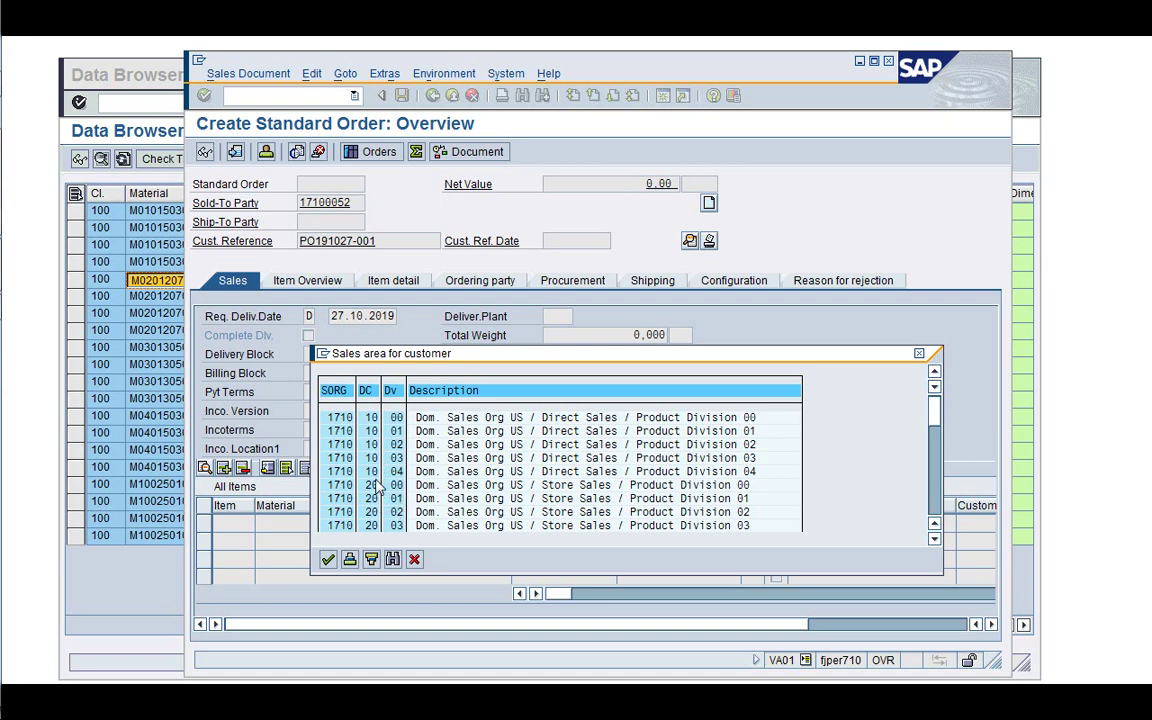
click(938, 502)
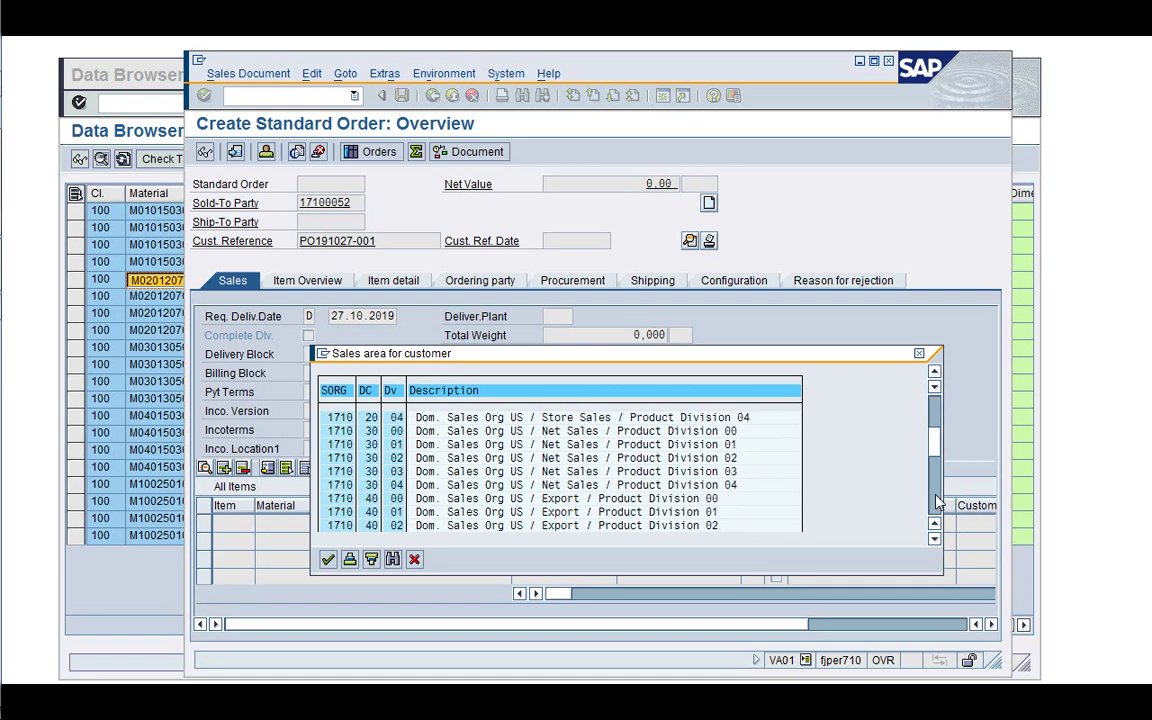
double_click(400, 459)
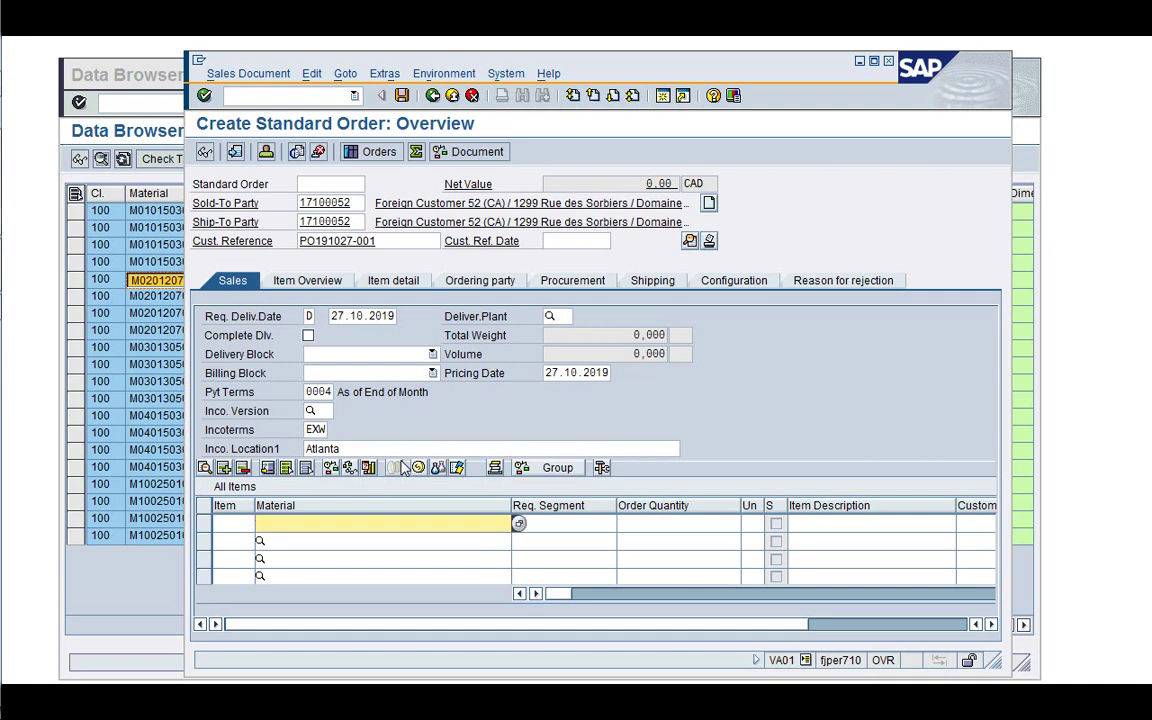
Add material M020120701-A01 with an order quantity of 10 and accept the delivery proposal
text(M020120701-A01)
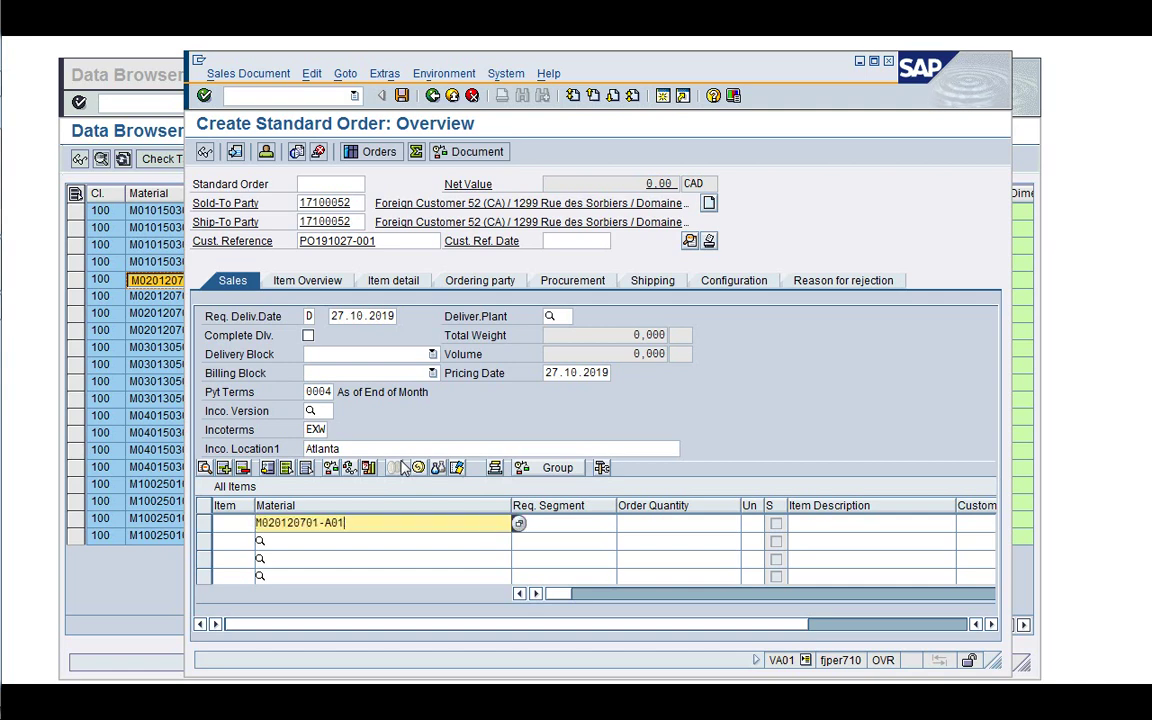
key(Tab)
text(1)
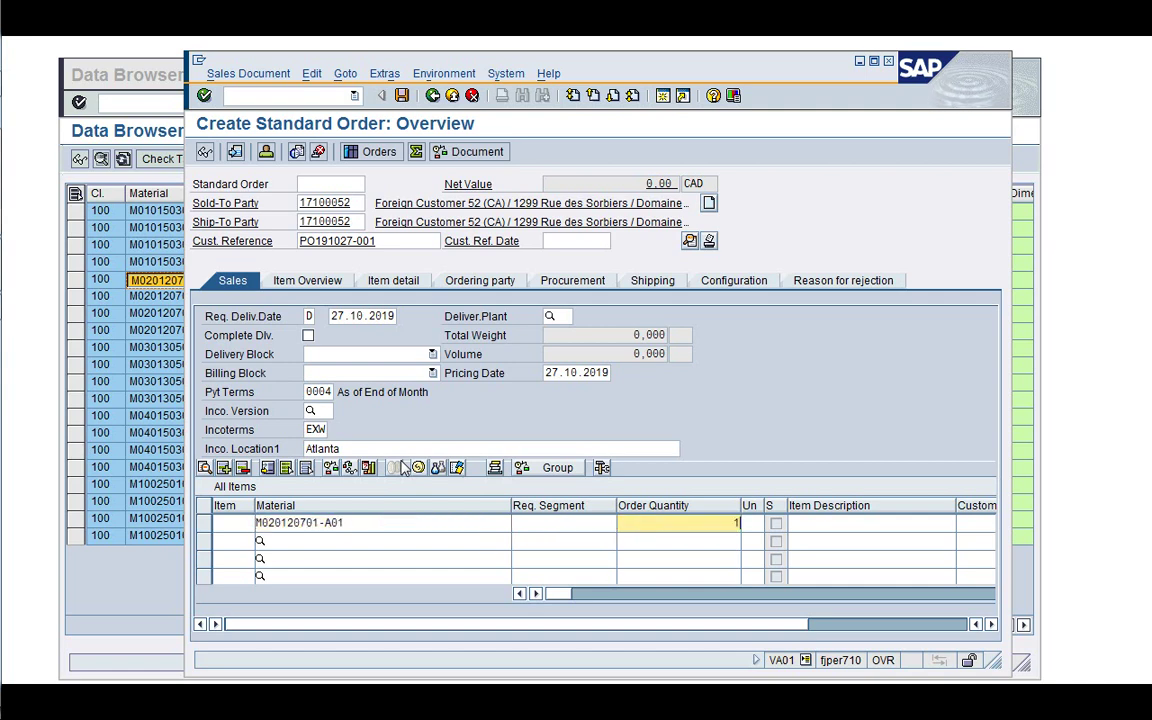
text(0)
key(Return)
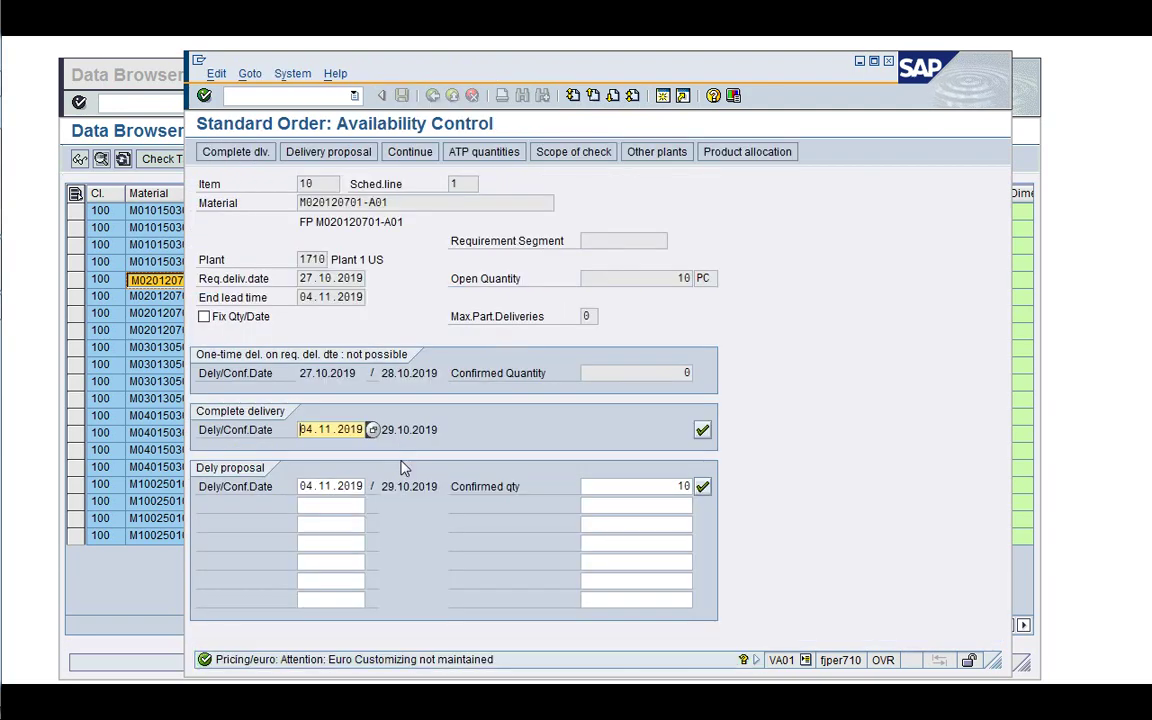
click(702, 486)
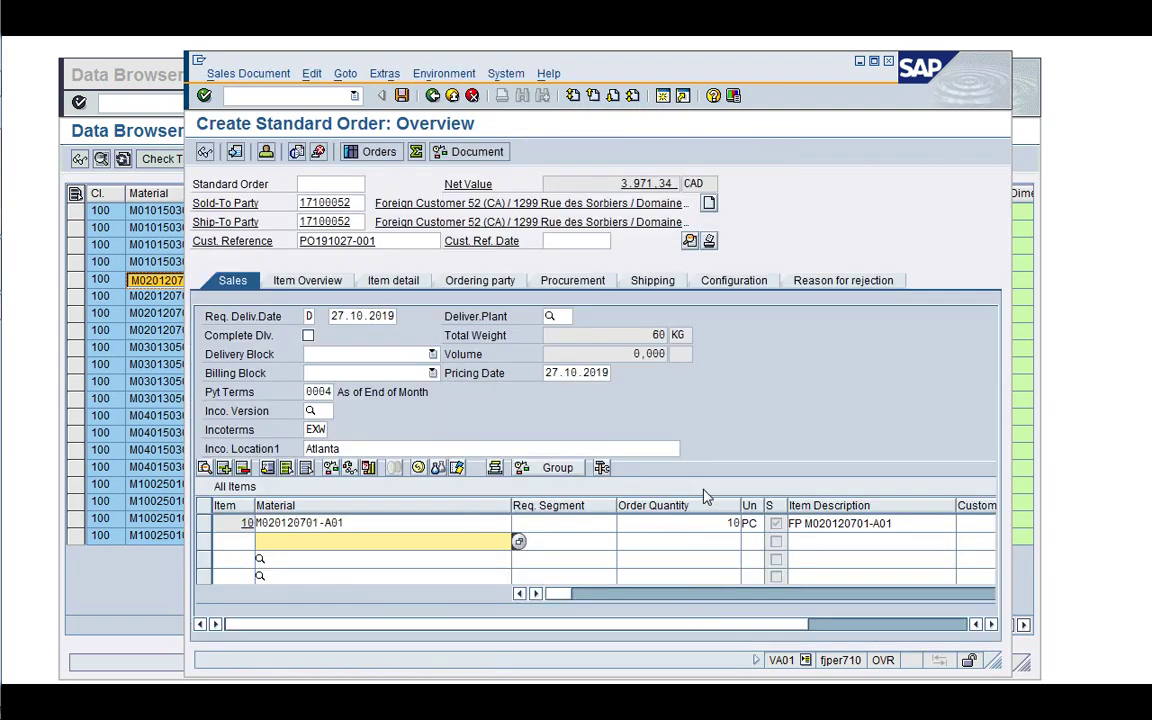
Enlarge the order window and examine the item columns and the Sales Area field in the order's sales data
drag(664, 74, 599, 35)
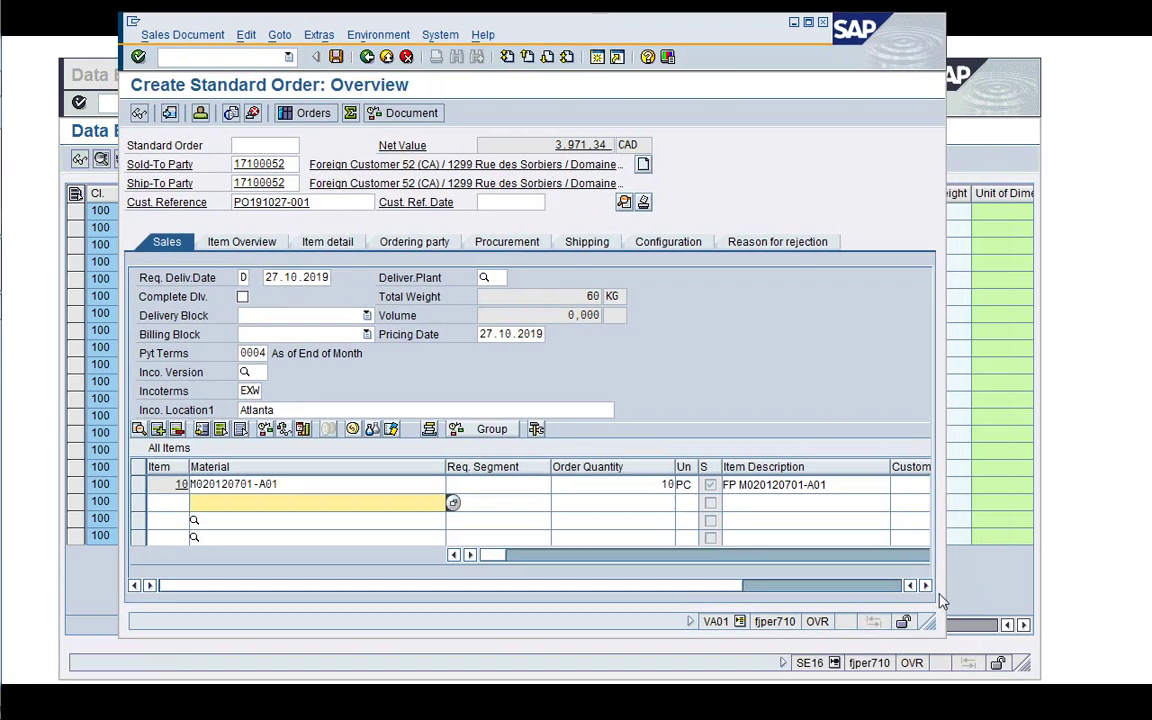
drag(924, 624, 1088, 655)
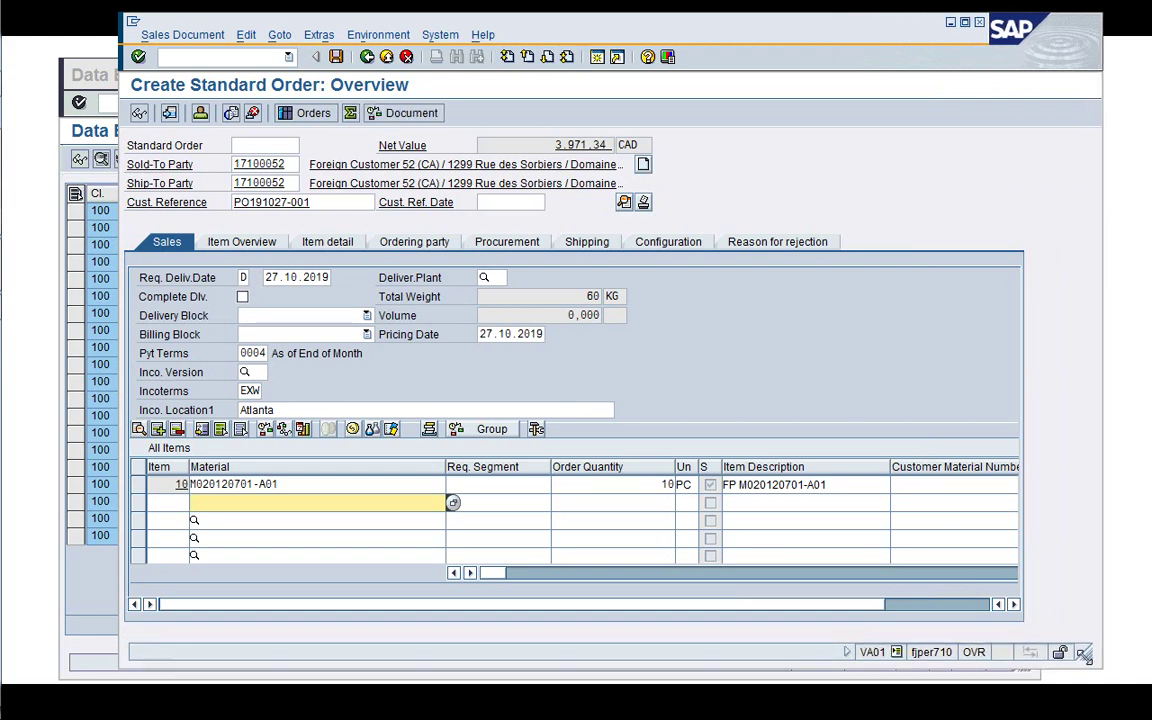
click(692, 575)
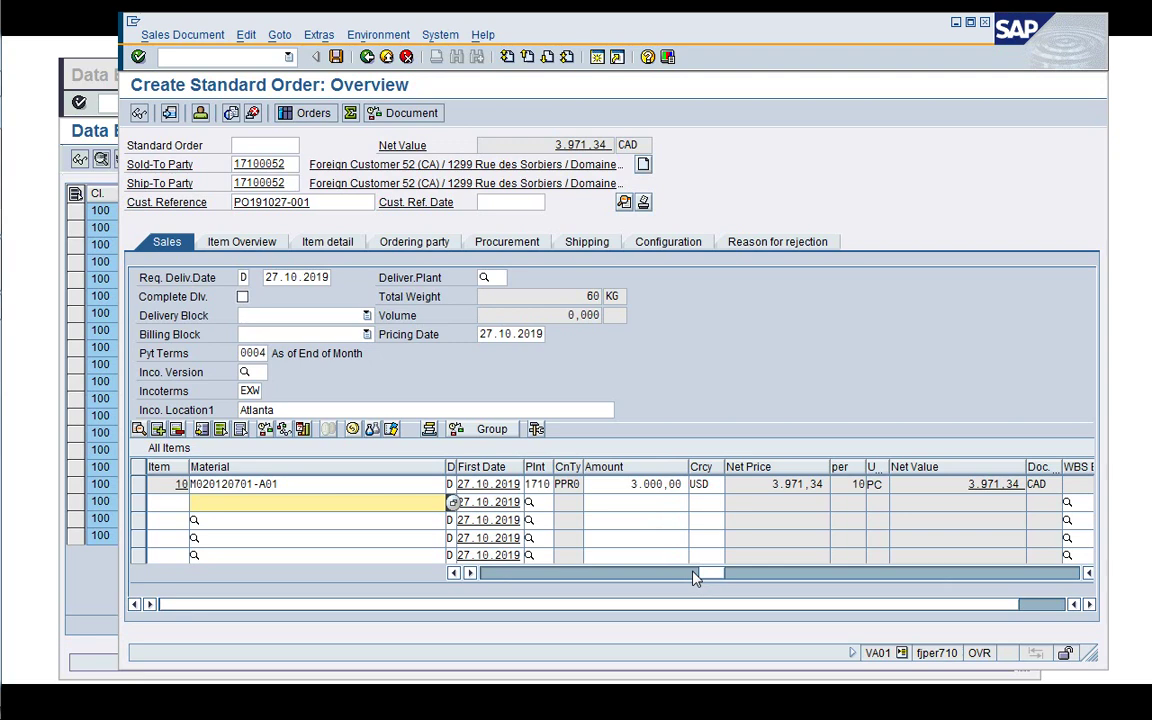
click(501, 575)
click(925, 550)
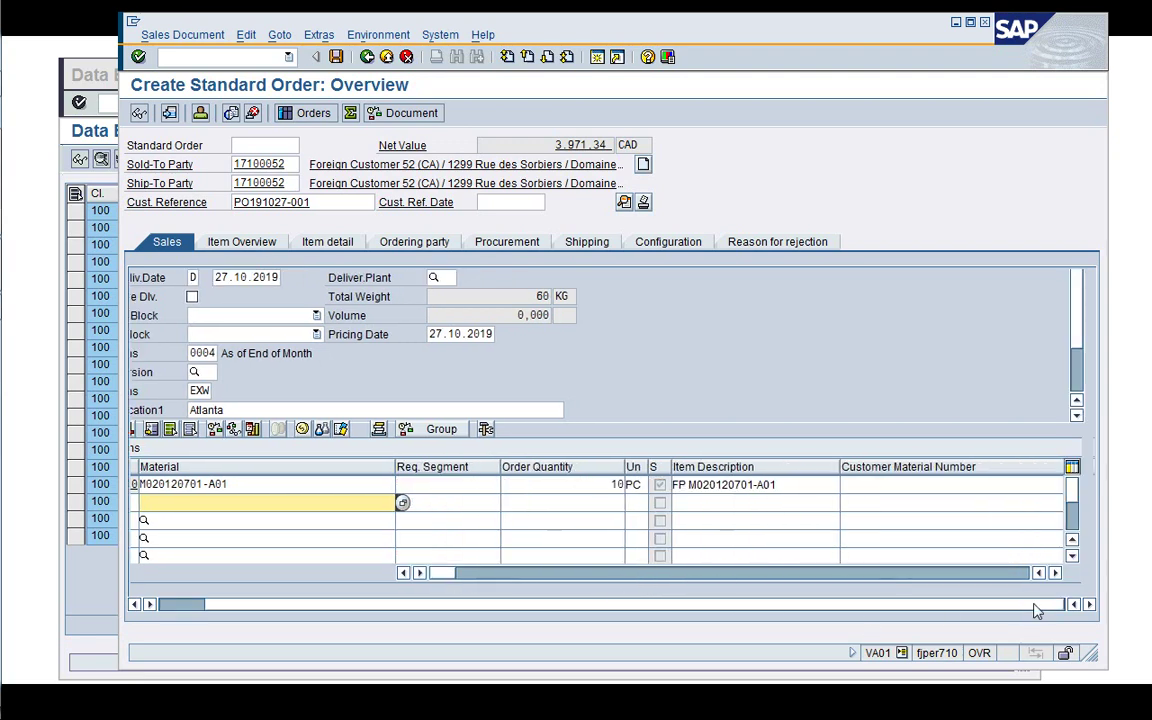
scroll(968, 334, down, 2)
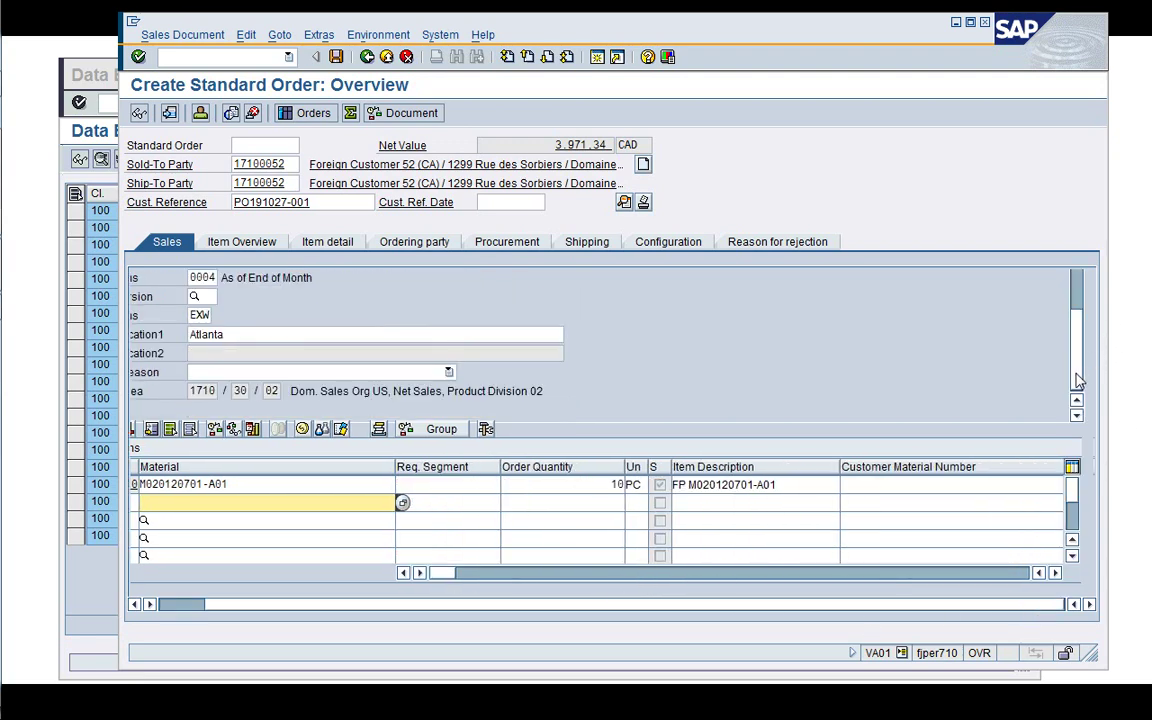
key(Return)
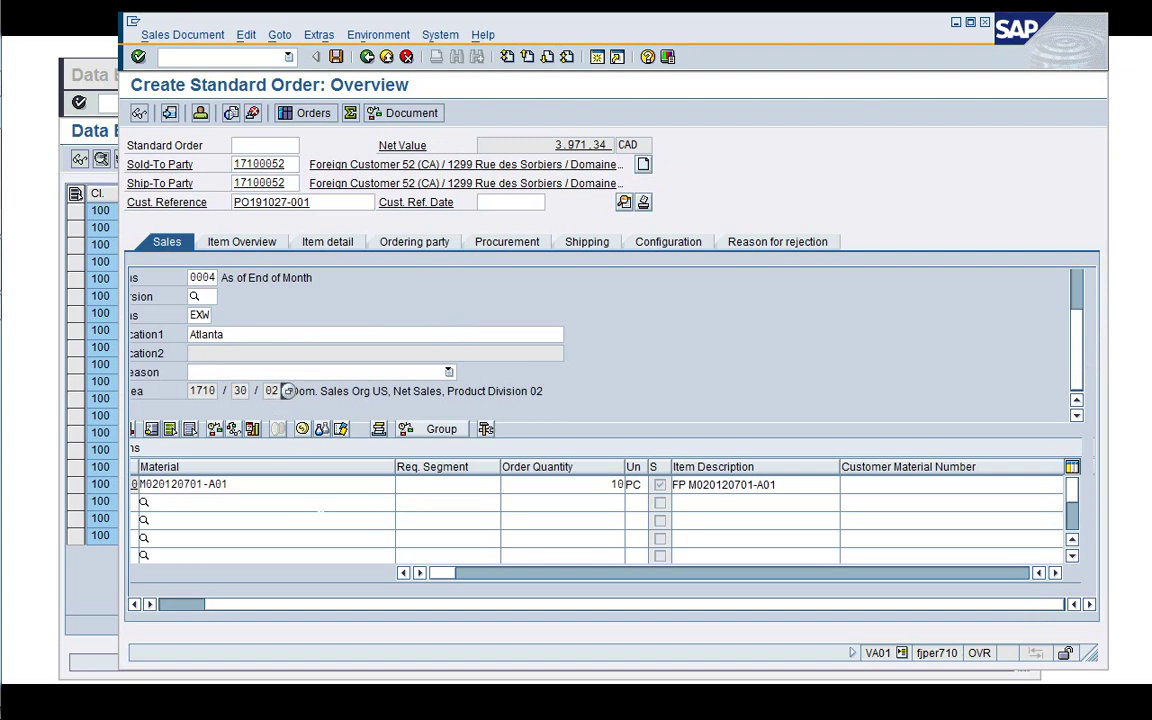
click(162, 606)
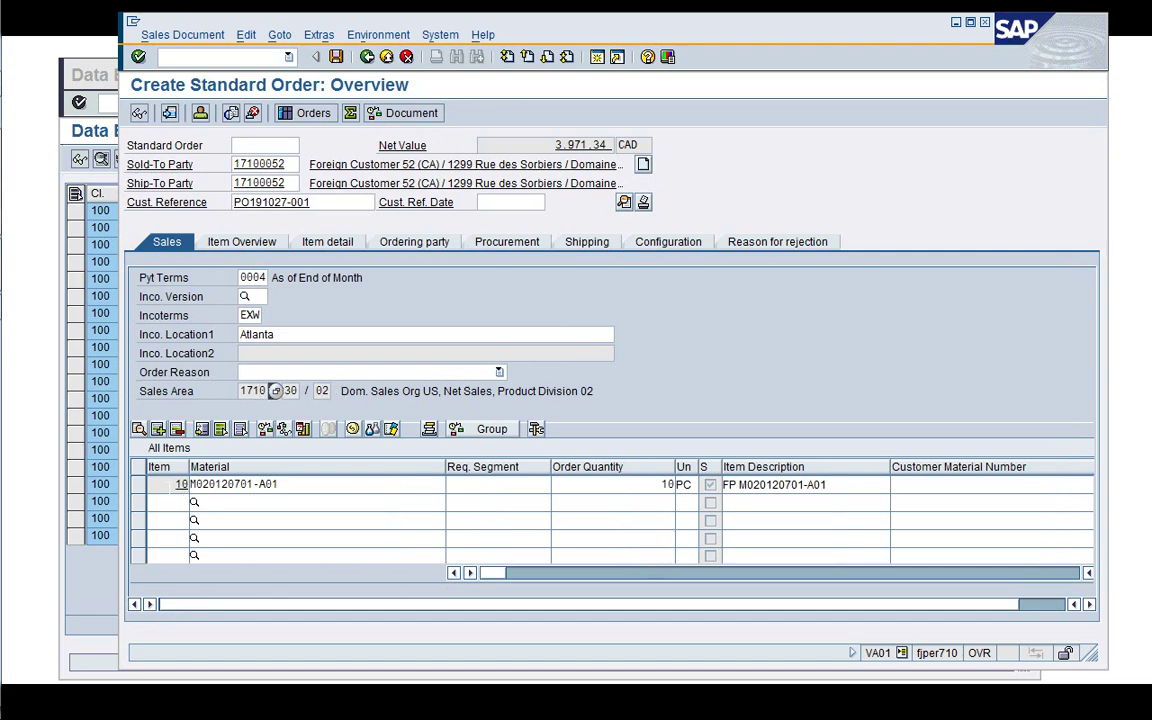
Inspect the Business Area in the account assignment of item 10, and return to the order overview
click(158, 429)
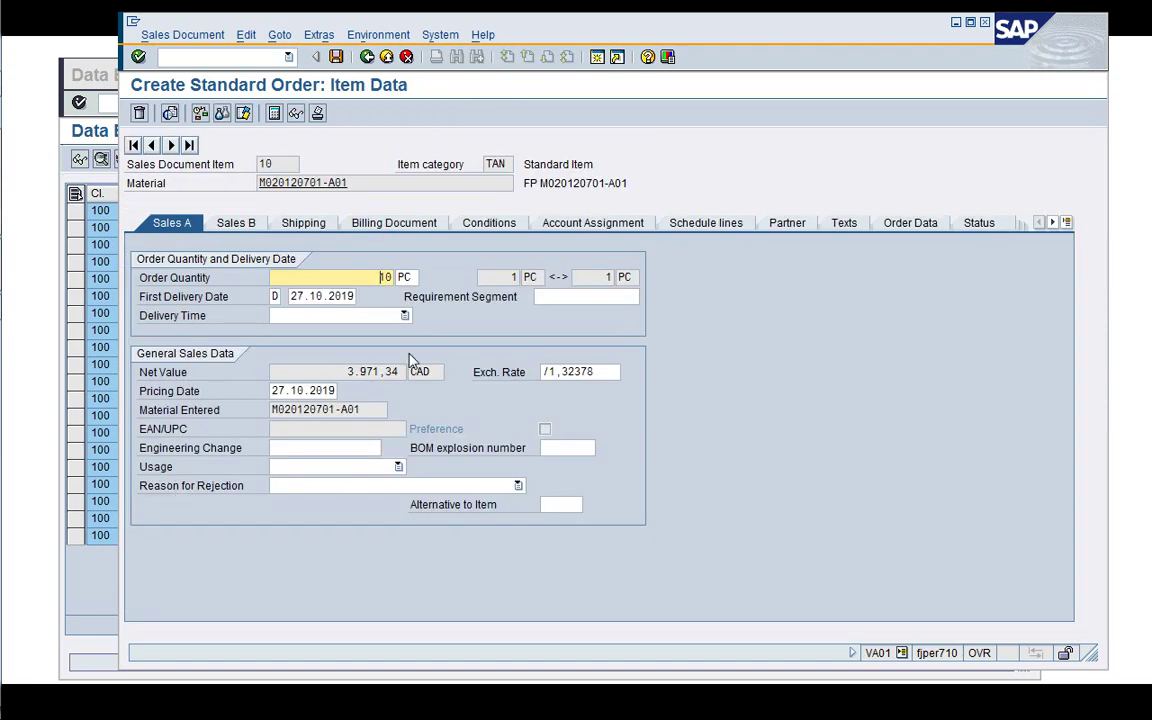
click(612, 226)
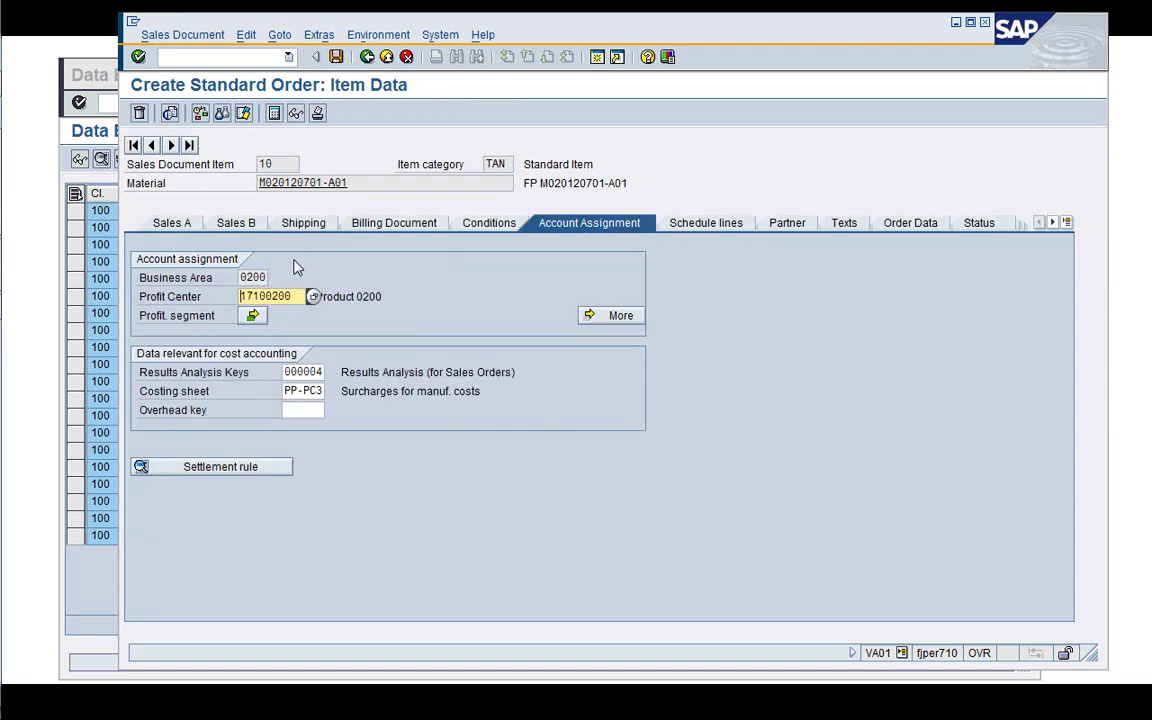
click(367, 56)
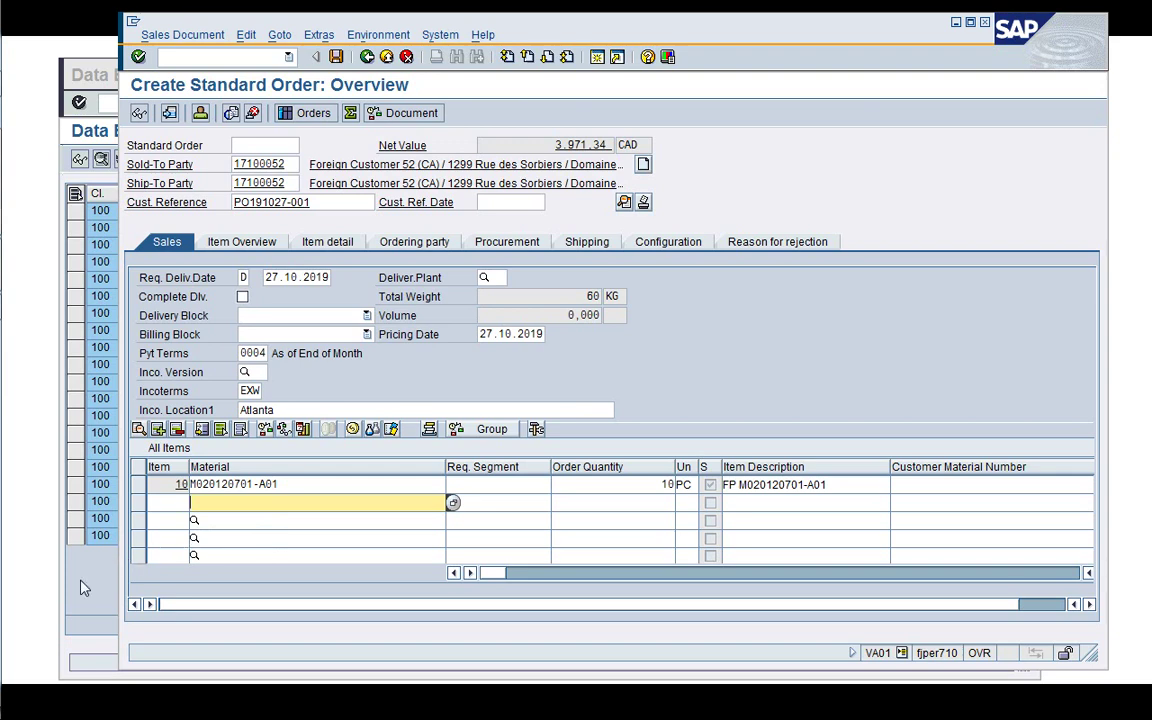
Pick material M030130501-A01 from the MARA table and try to add it as a second order item with quantity 10
click(72, 521)
click(184, 333)
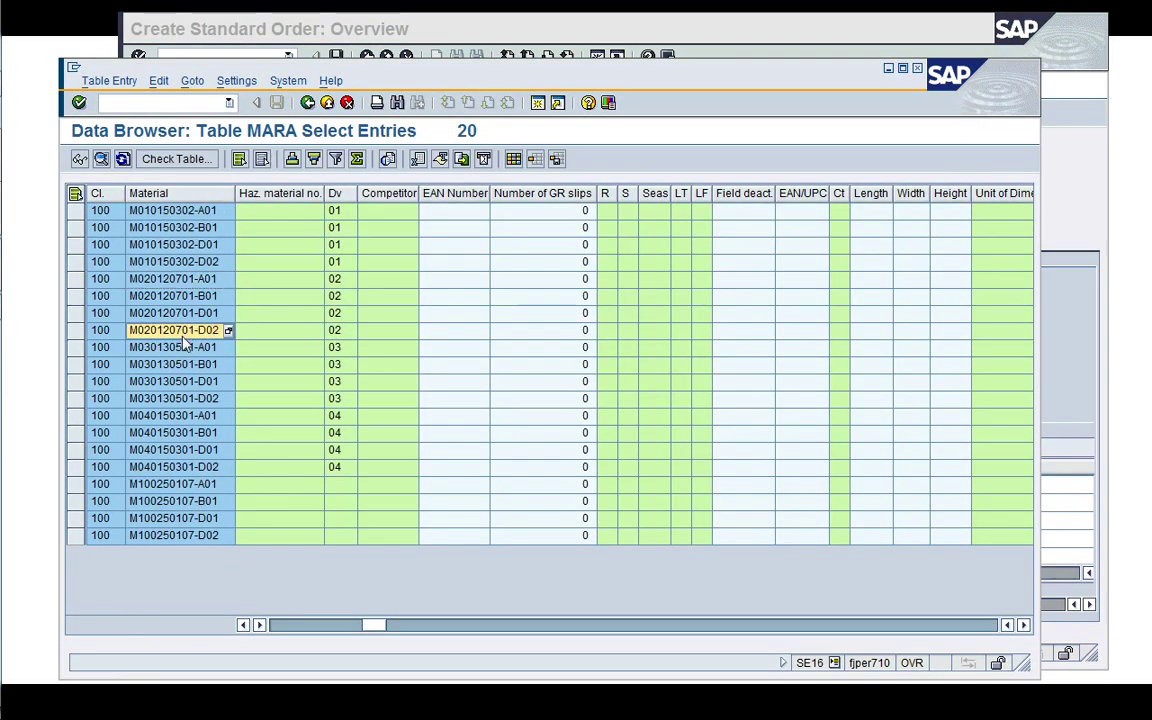
click(182, 349)
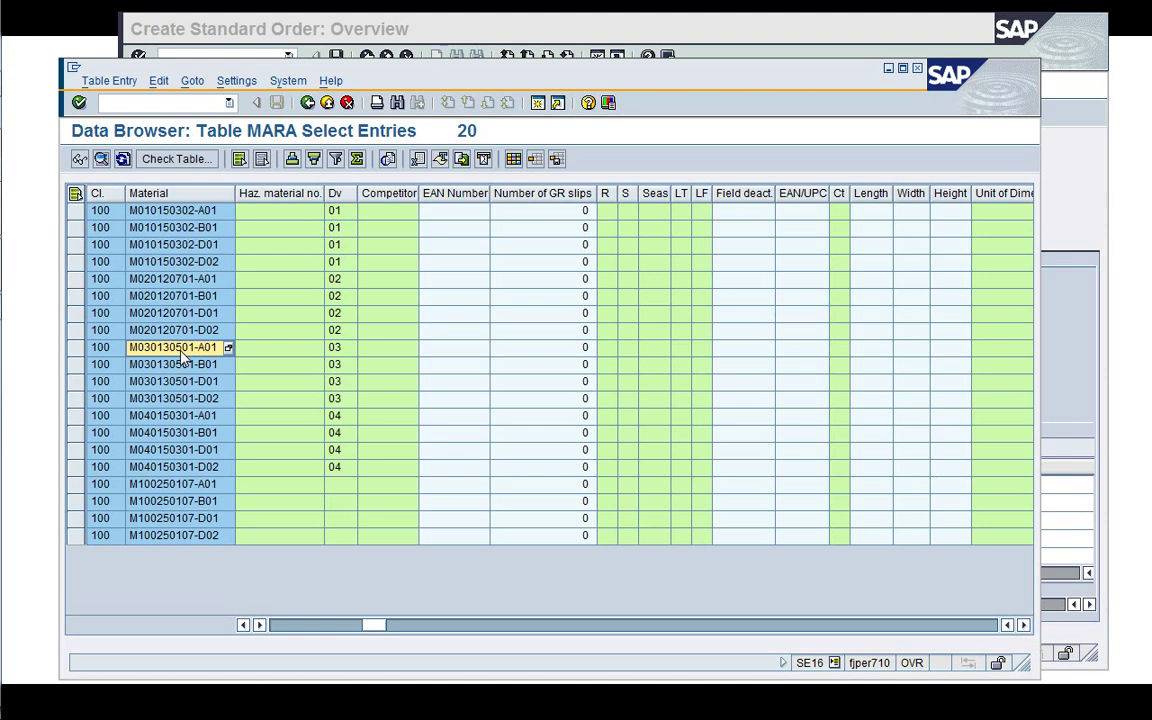
click(455, 28)
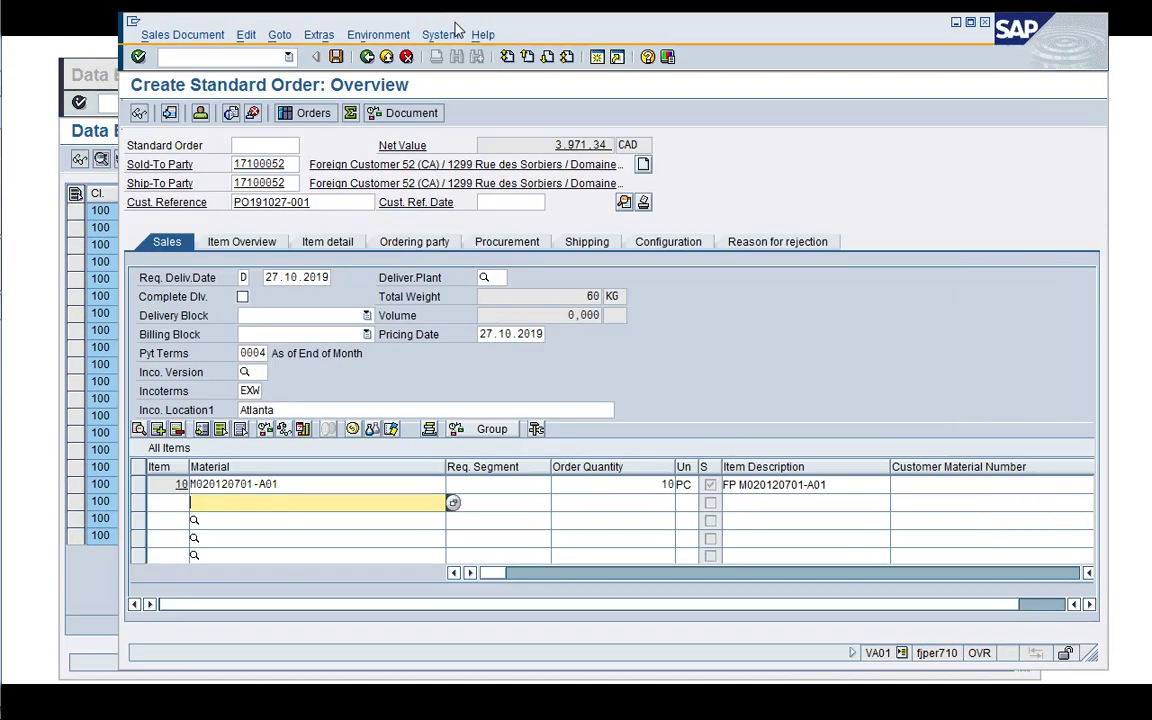
text(M030130501-A01)
key(Tab)
key(Tab)
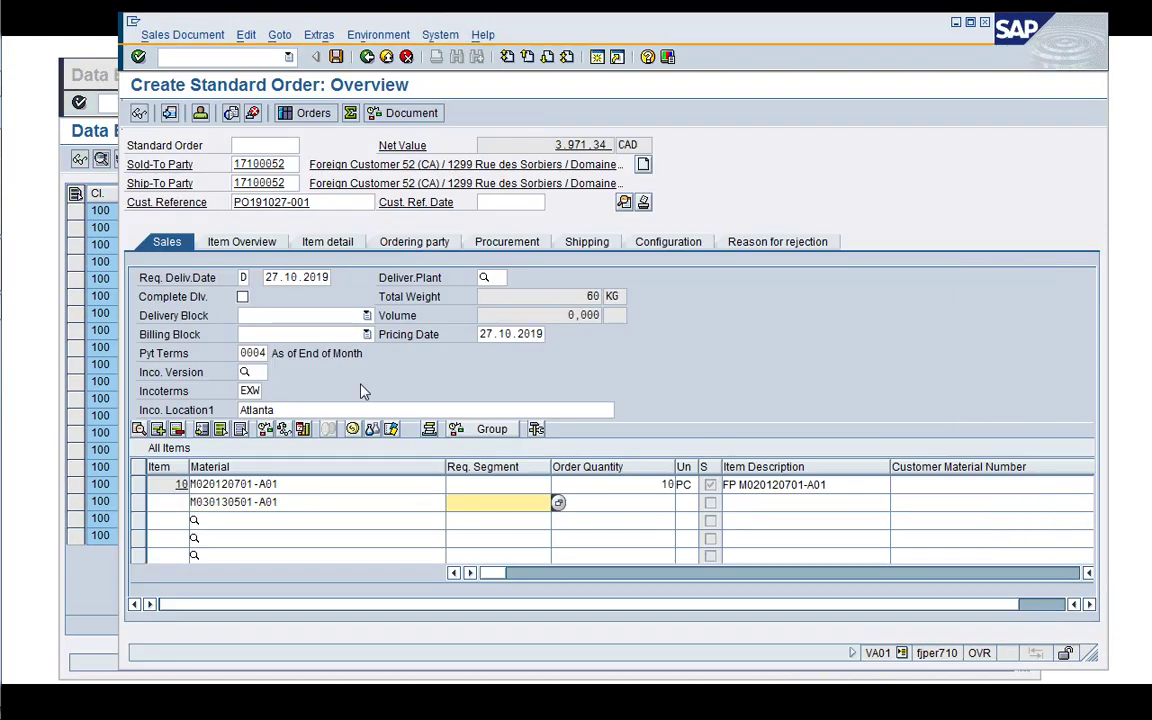
text(10)
key(Return)
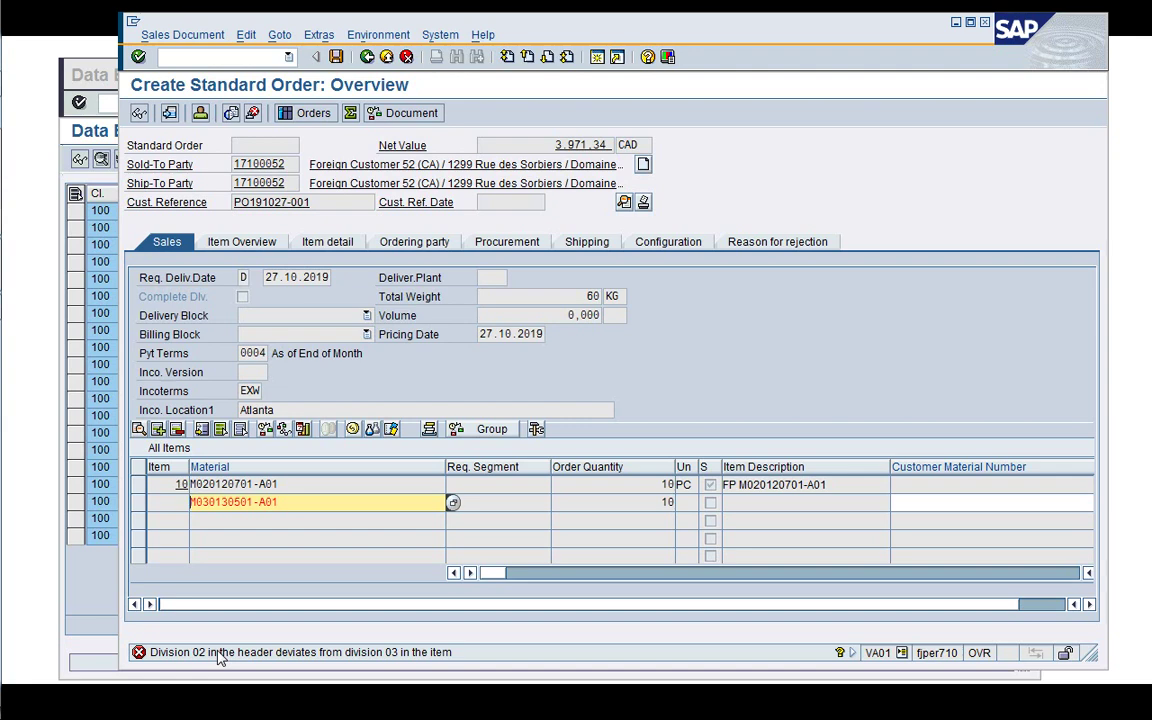
Replace the second item's material with M100250107-A01 from the MARA table and accept its delivery proposal
key(Delete)
mouse_move(35, 590)
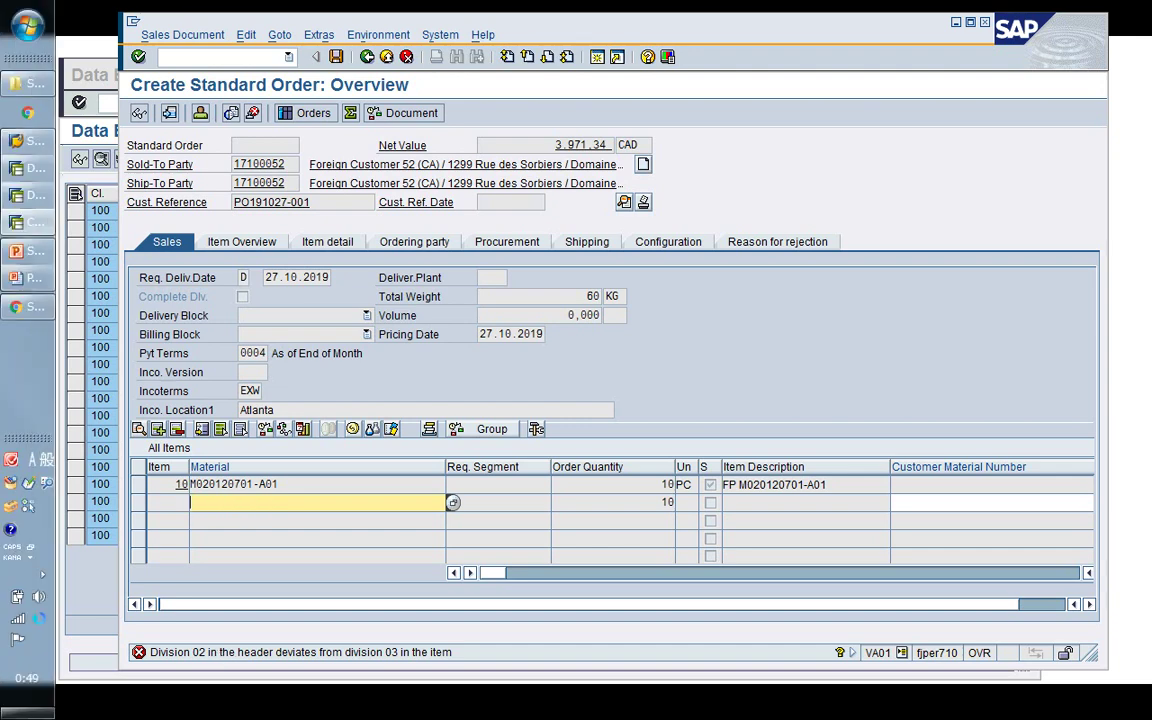
click(107, 586)
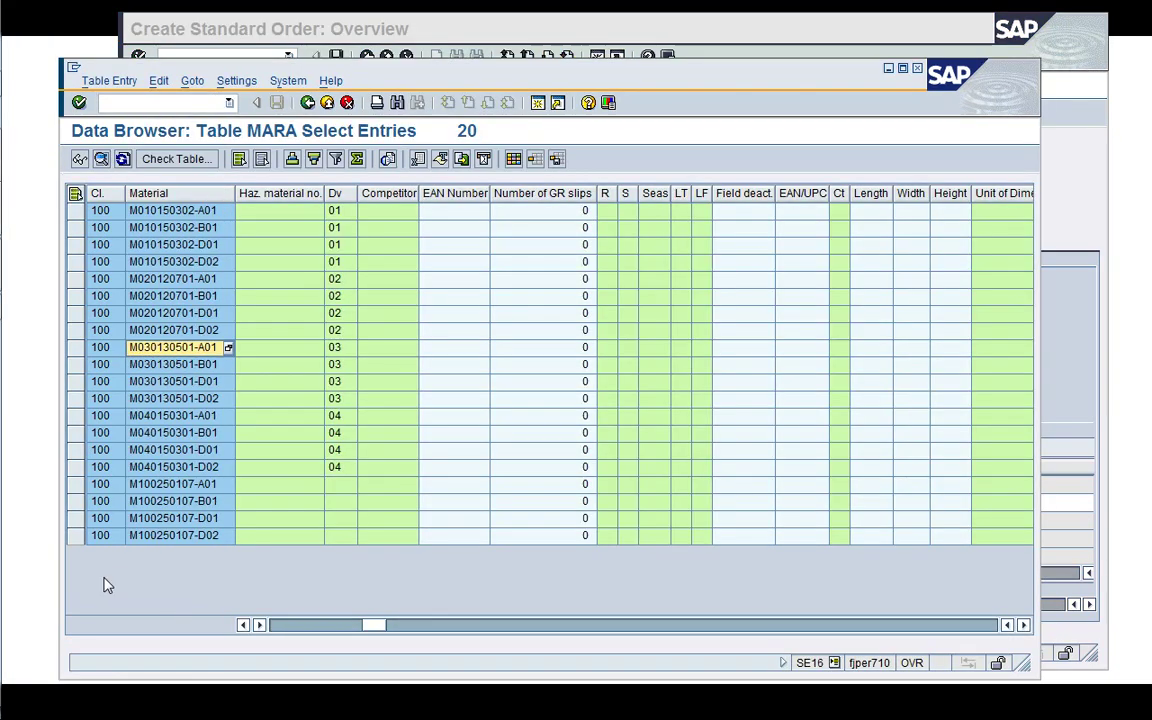
click(200, 486)
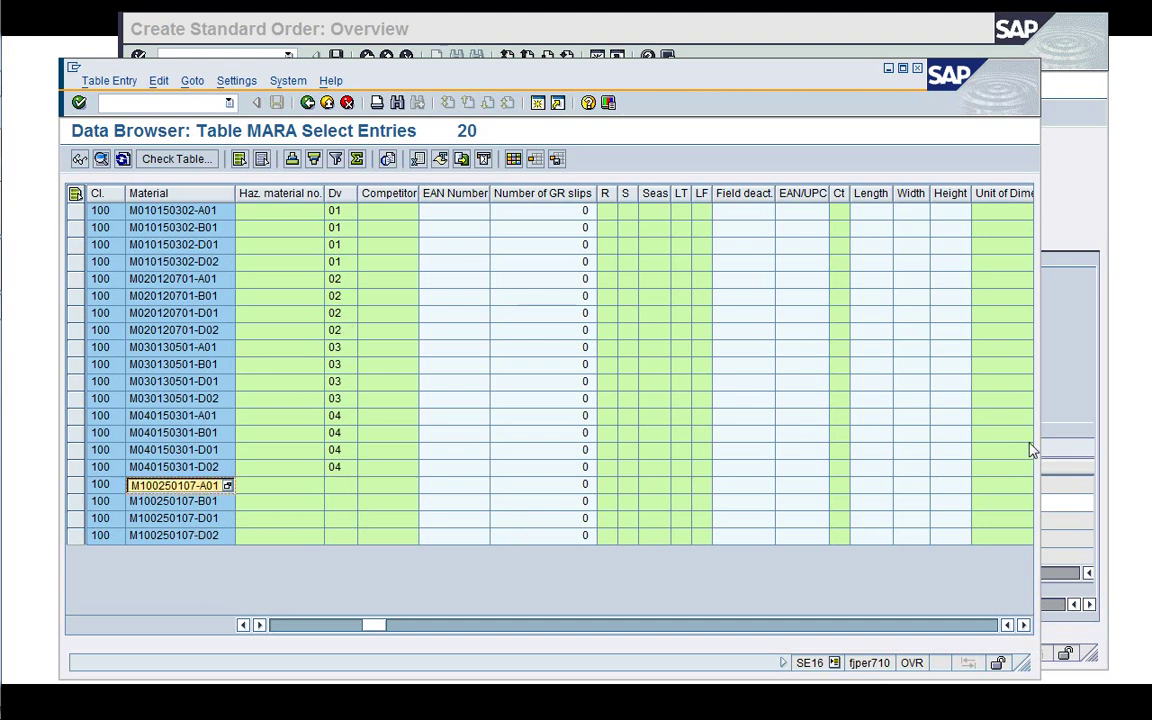
click(1072, 400)
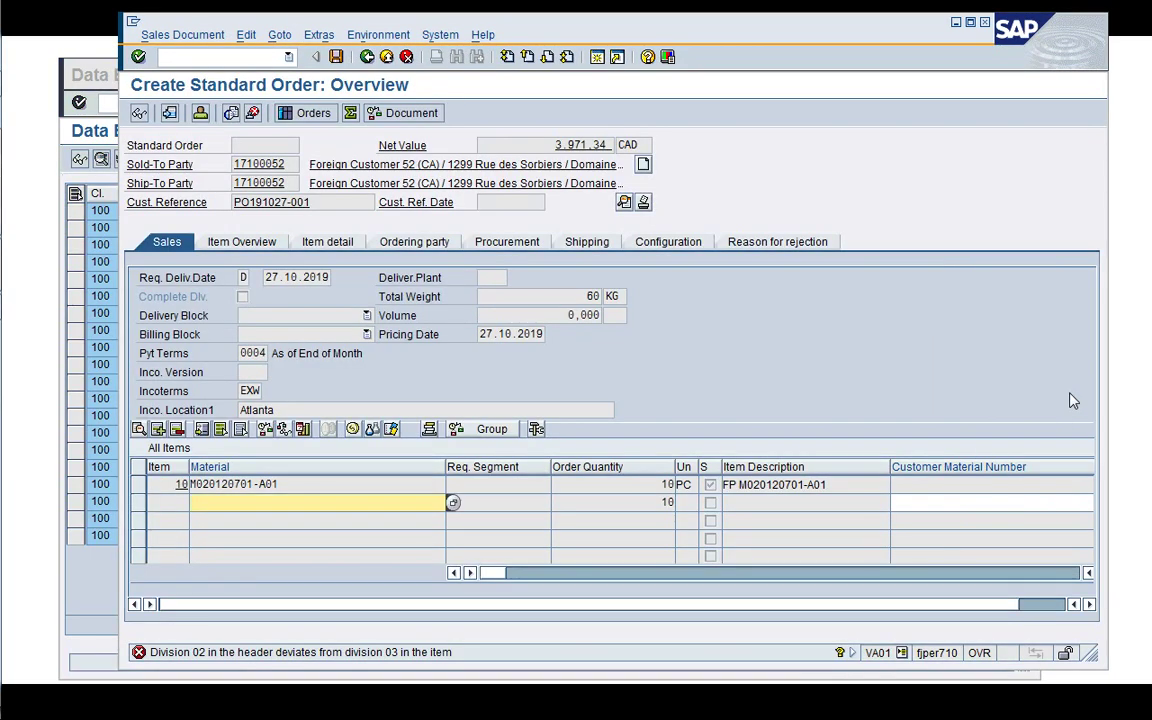
text(M100250107-A01)
key(Return)
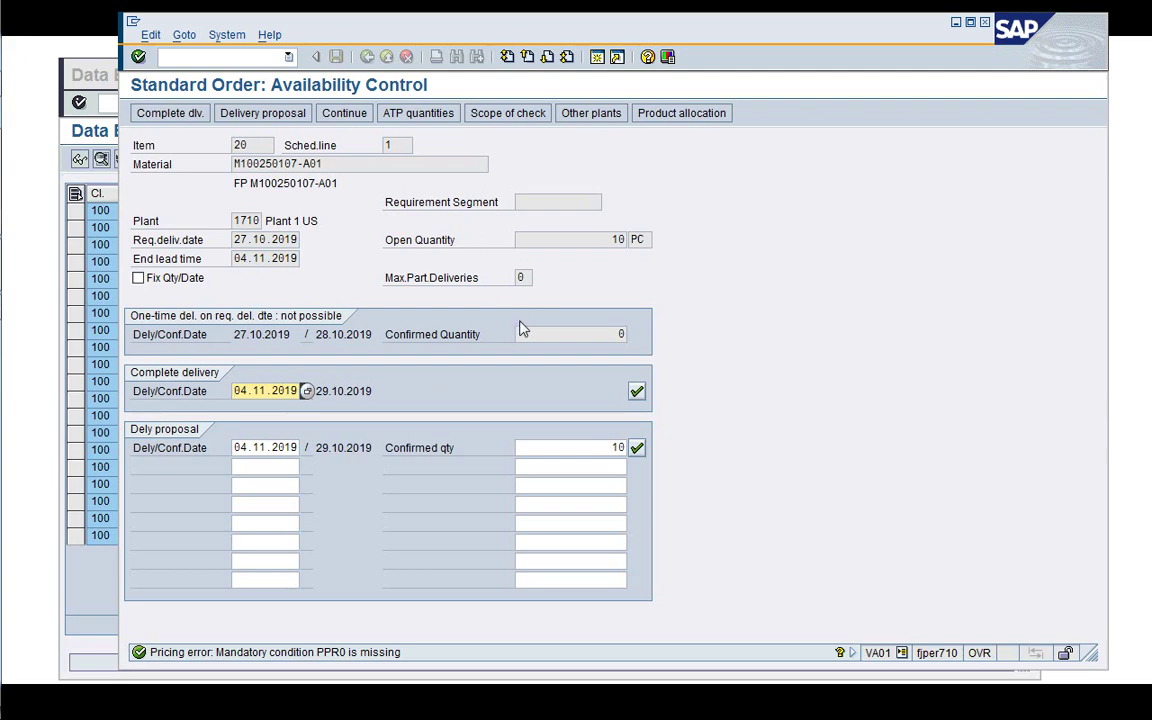
click(637, 447)
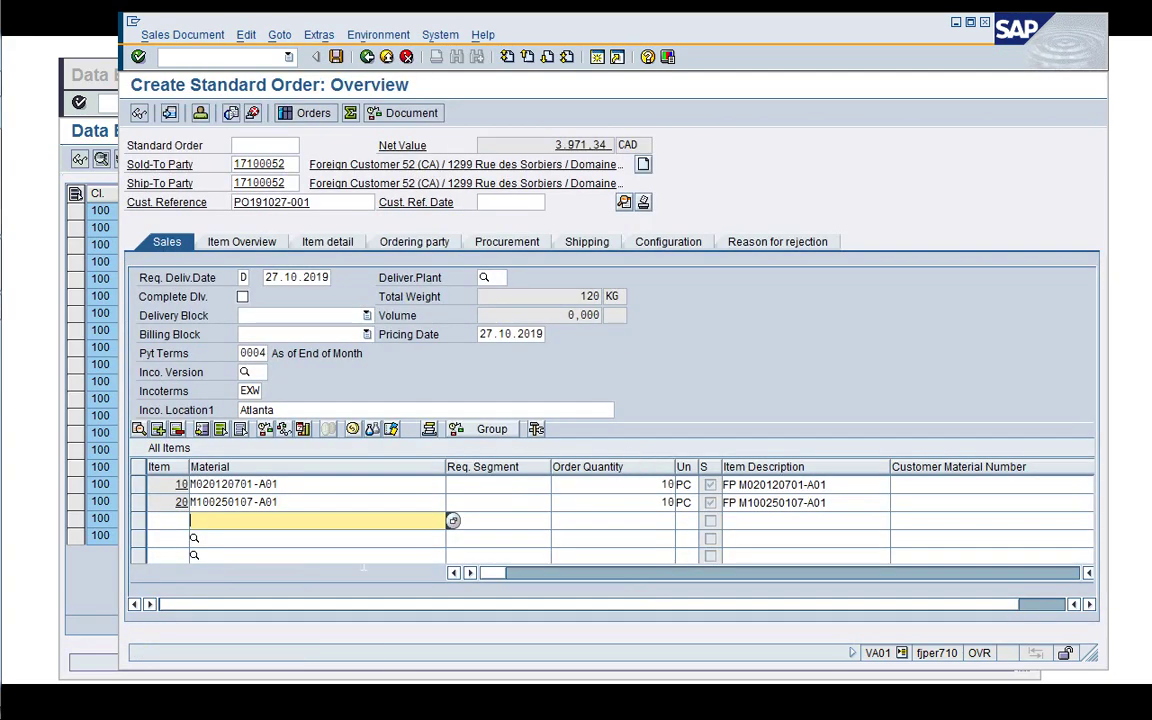
Inspect the Business Area in the account assignment of item 20, and return to the order overview
click(334, 502)
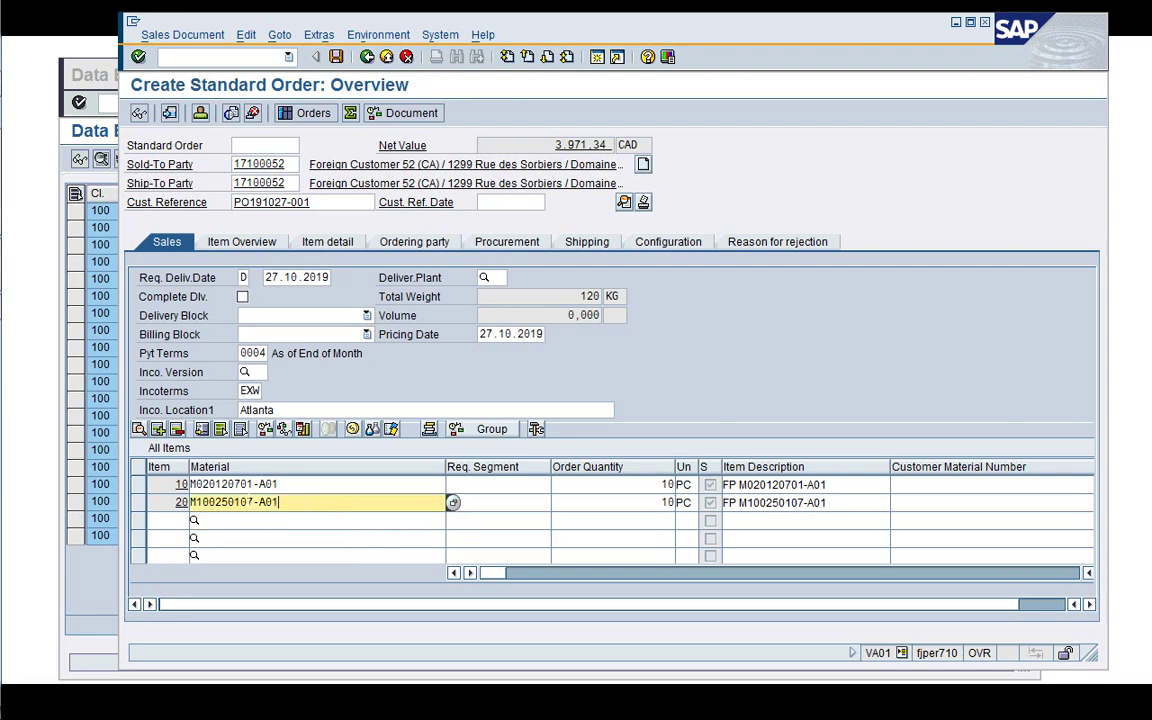
double_click(164, 510)
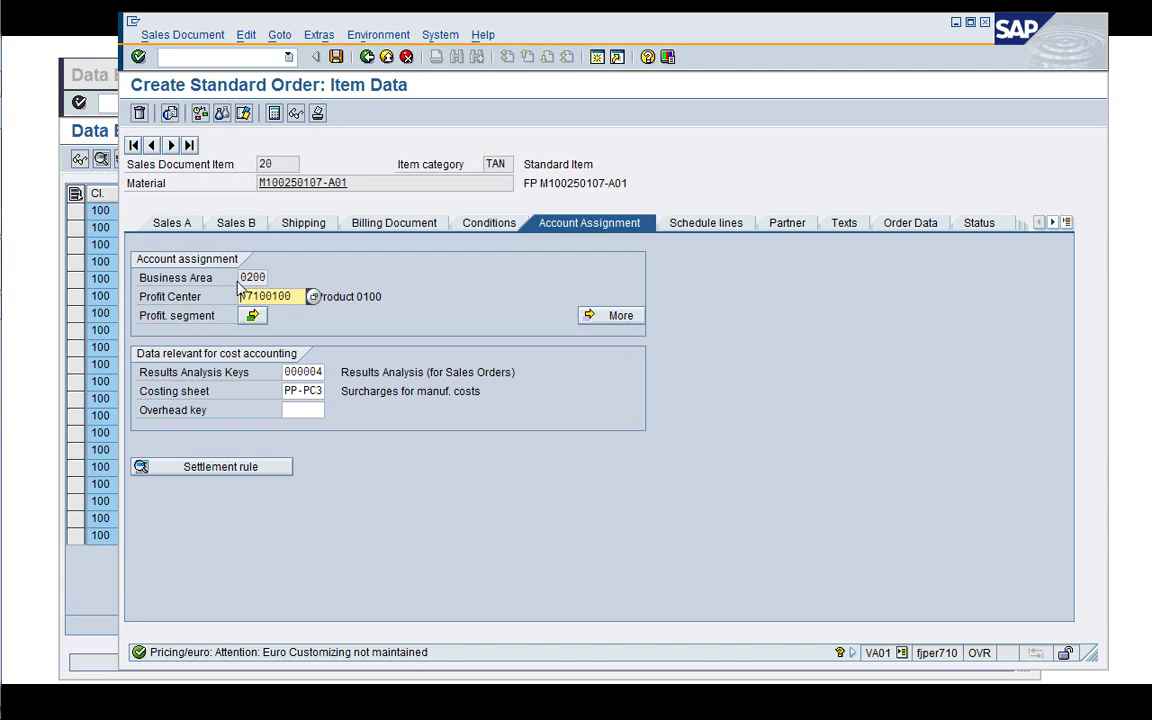
click(367, 57)
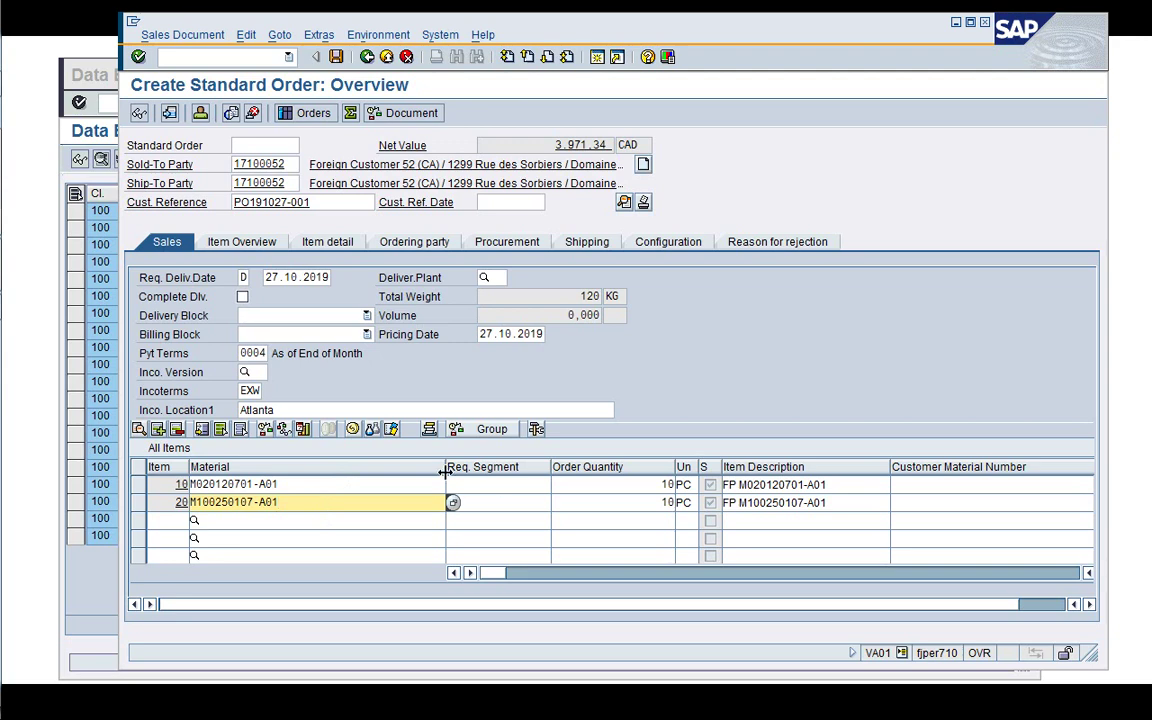
Narrow the Material column, maximize the order window and review the Sales Area in the order's sales data
drag(446, 467, 339, 467)
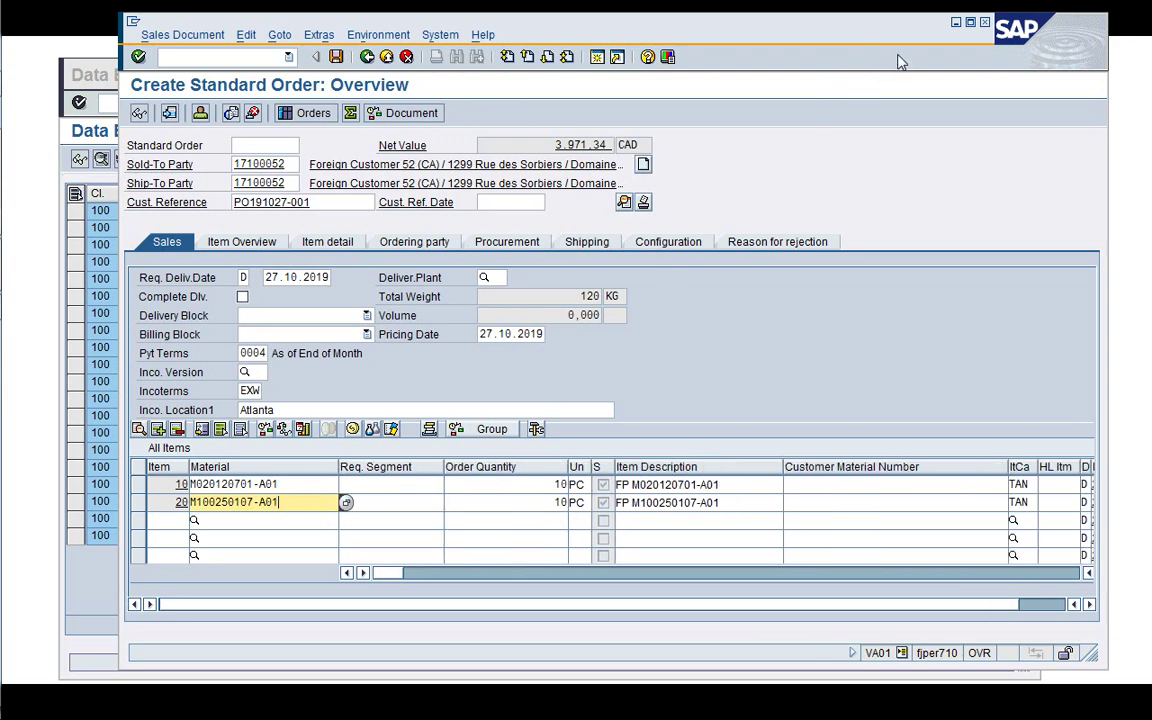
double_click(873, 20)
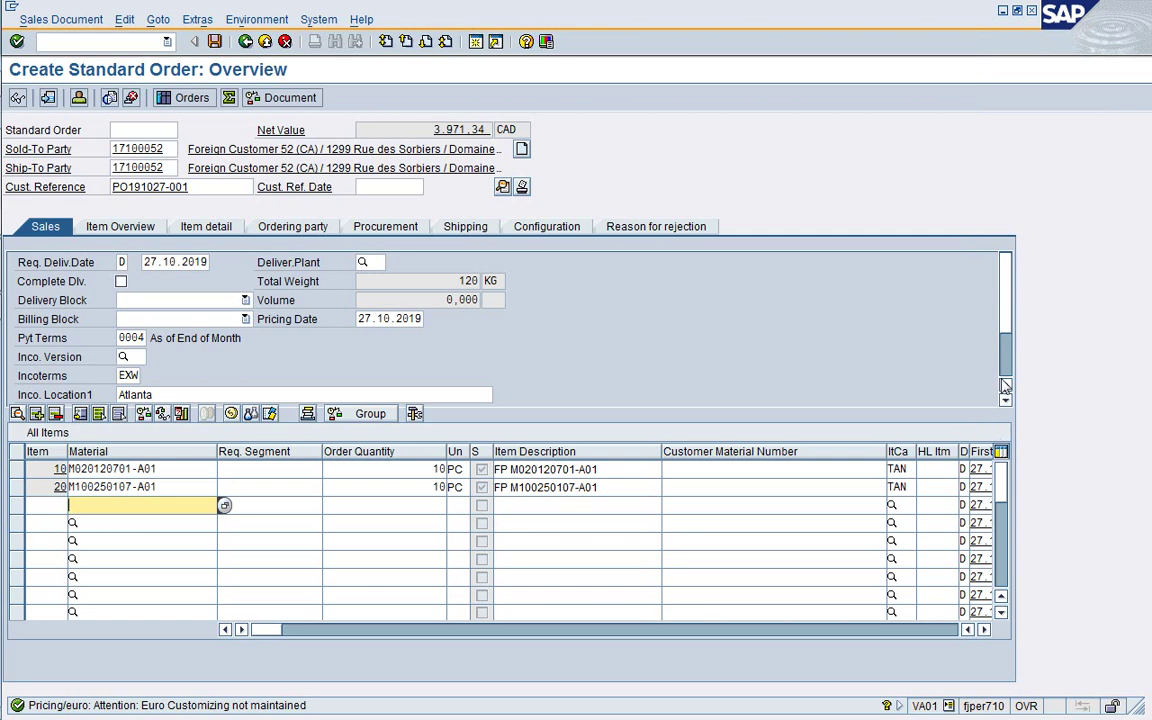
scroll(905, 345, down, 2)
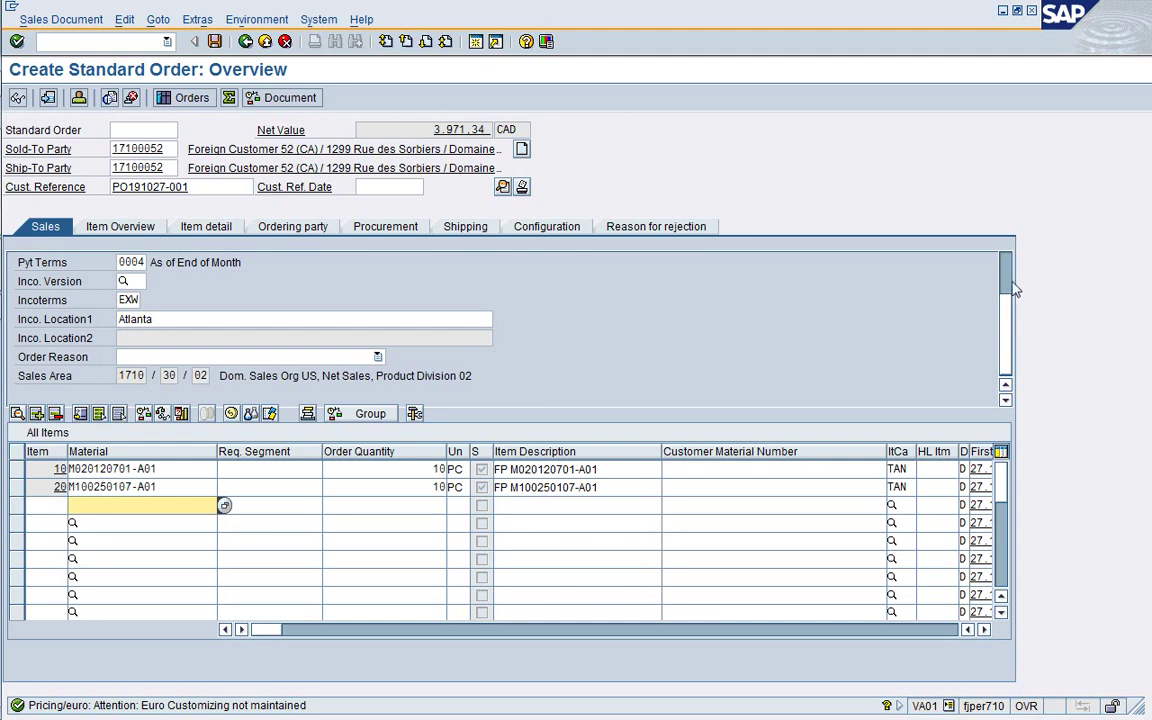
scroll(1008, 280, up, 2)
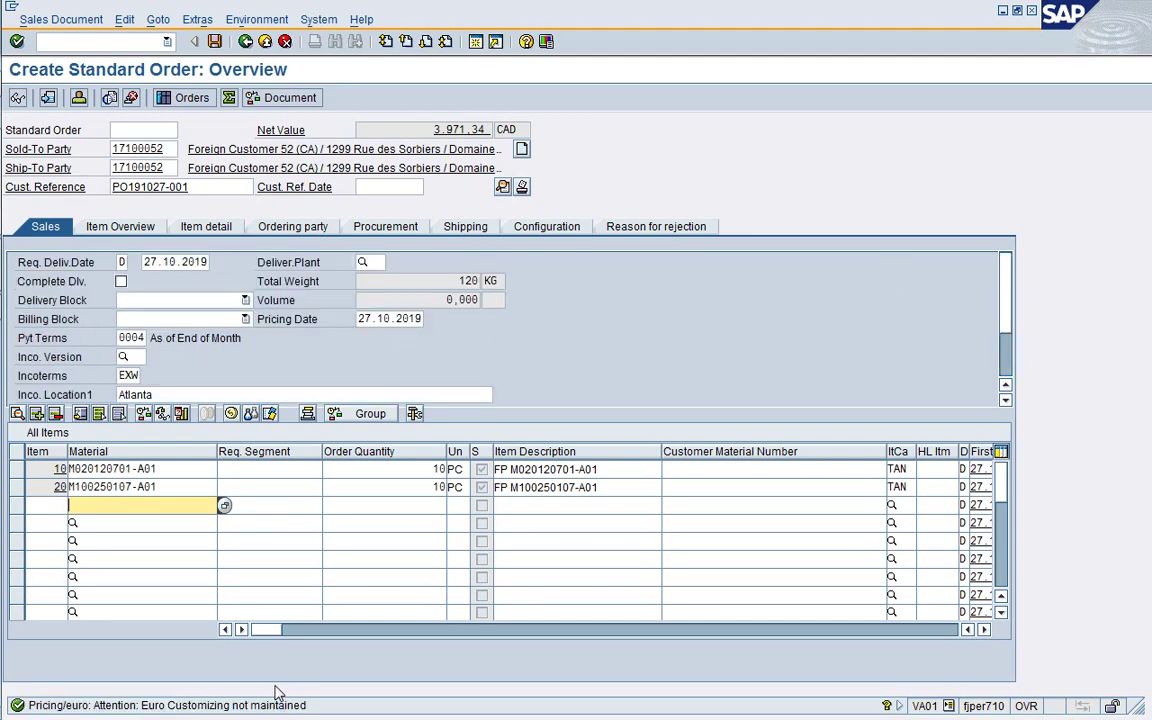
click(268, 487)
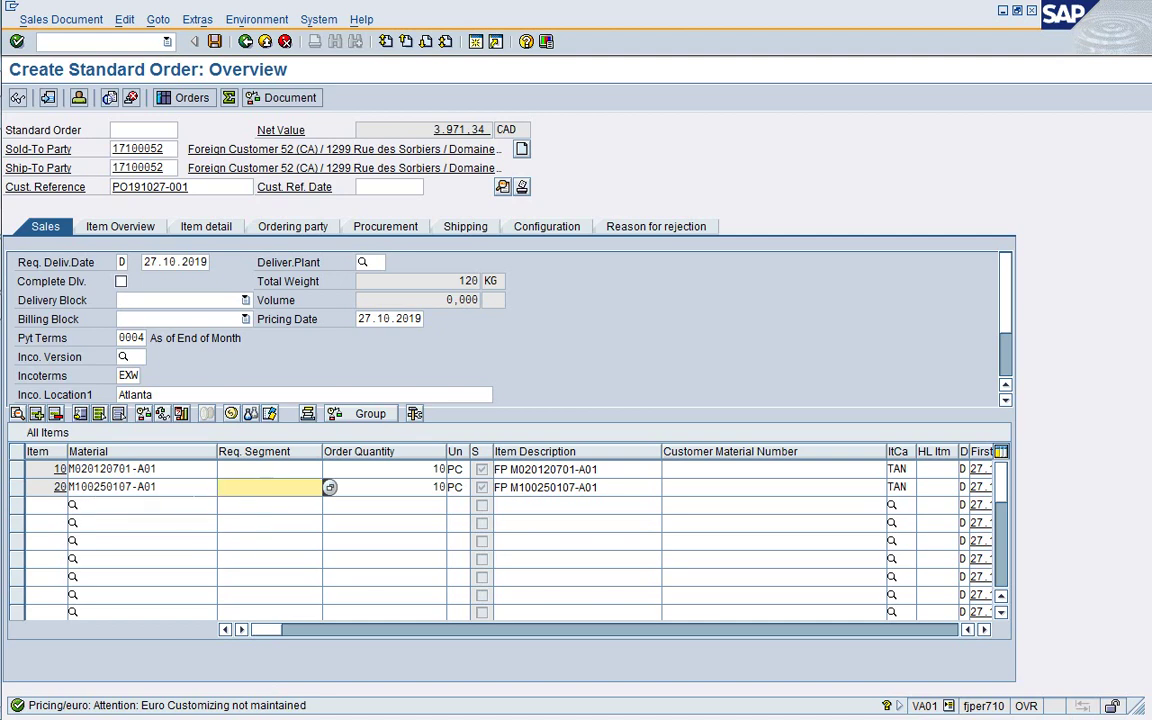
Copy the material number of item 10 and cancel the sales order without saving
click(158, 487)
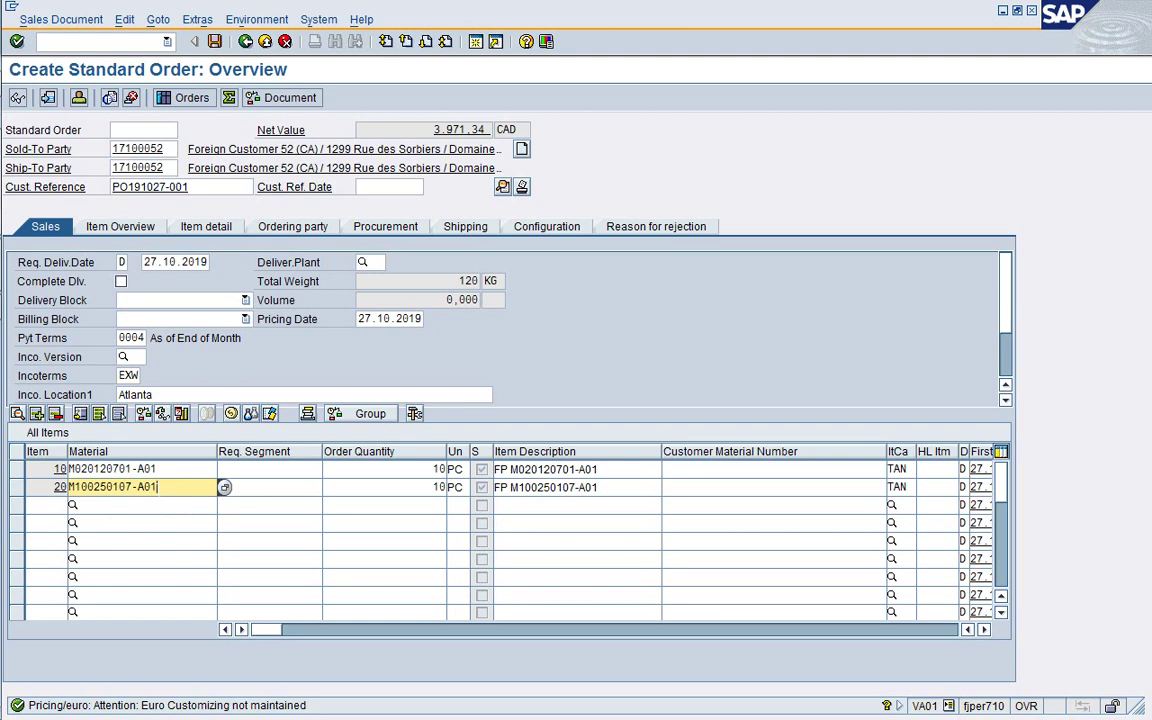
key(Up)
key(ctrl+c)
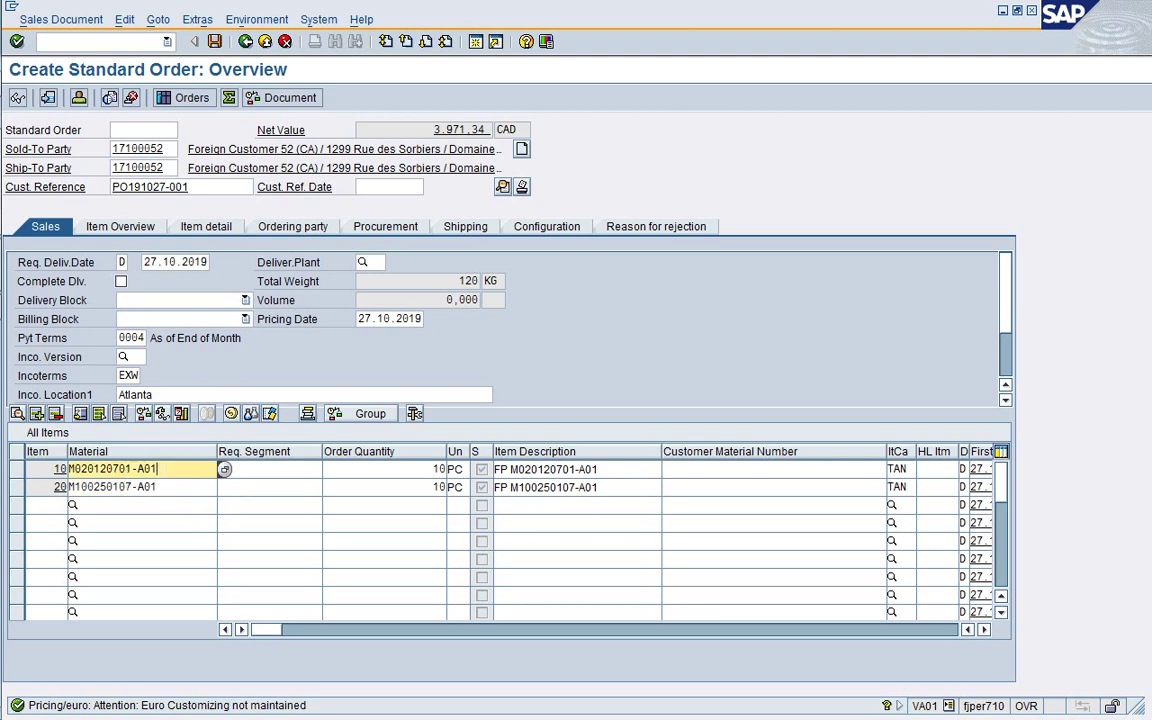
key(Left)
click(264, 42)
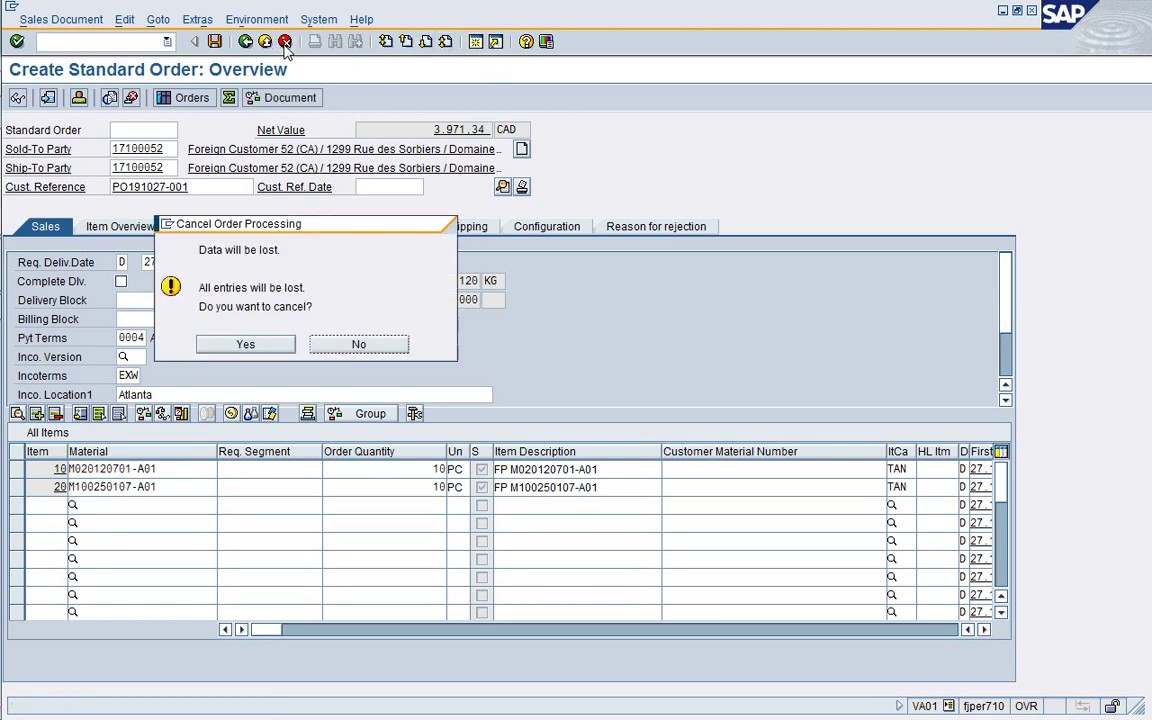
click(258, 344)
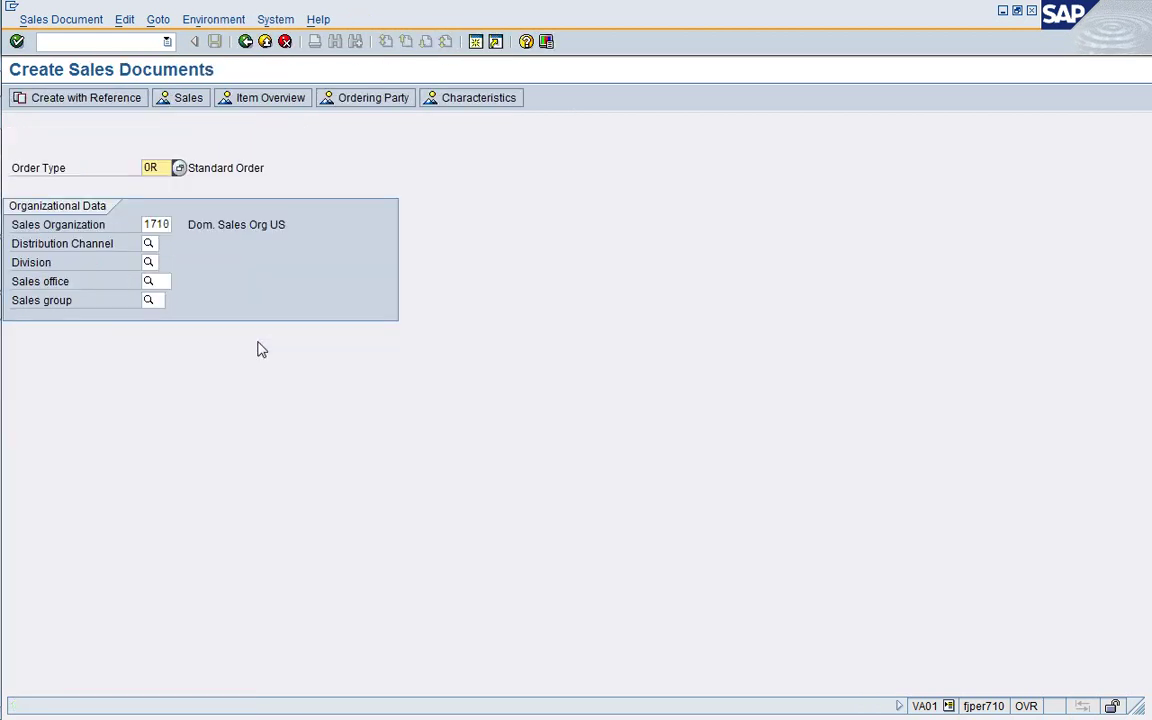
Display the copied material M020120701-A01 in transaction MM03, using plant 1710 and storage location 171A
click(118, 42)
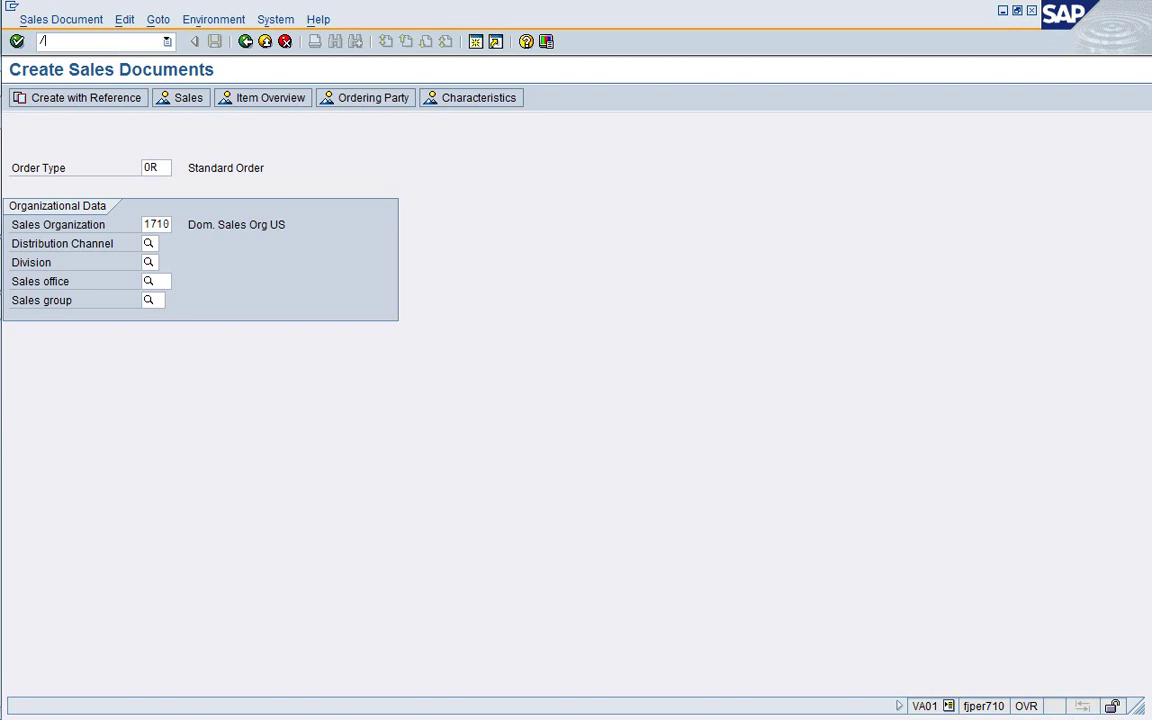
text(/nMM0)
key(Return)
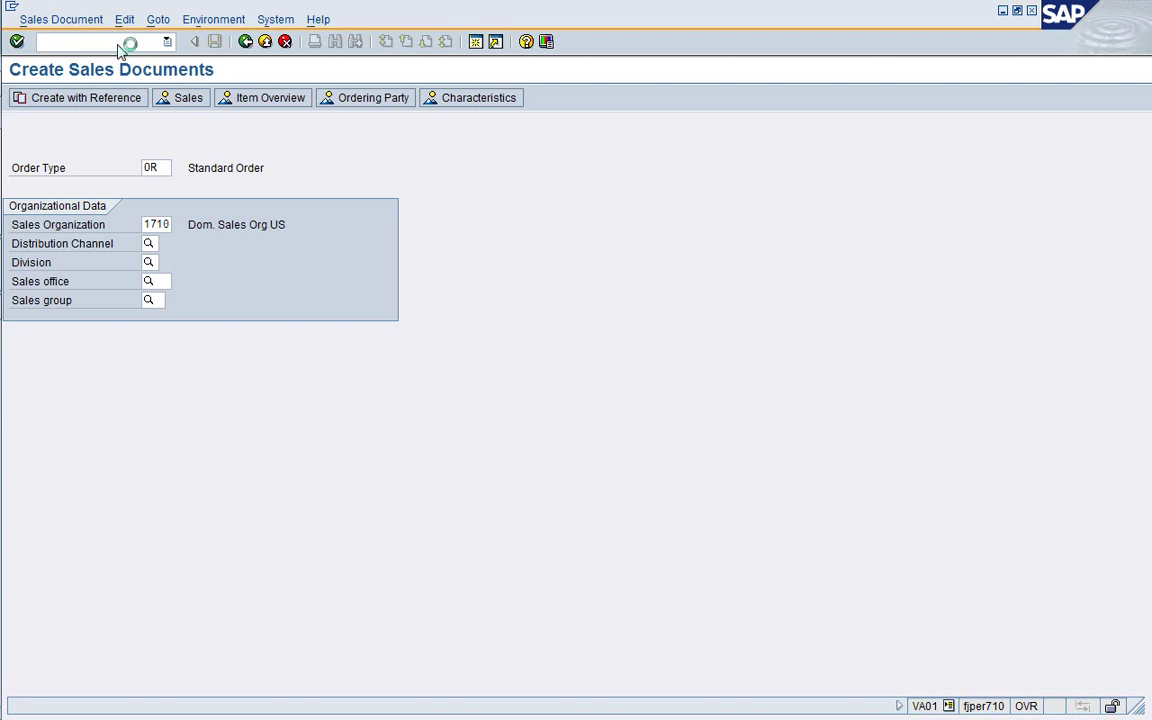
key(ctrl+v)
key(Return)
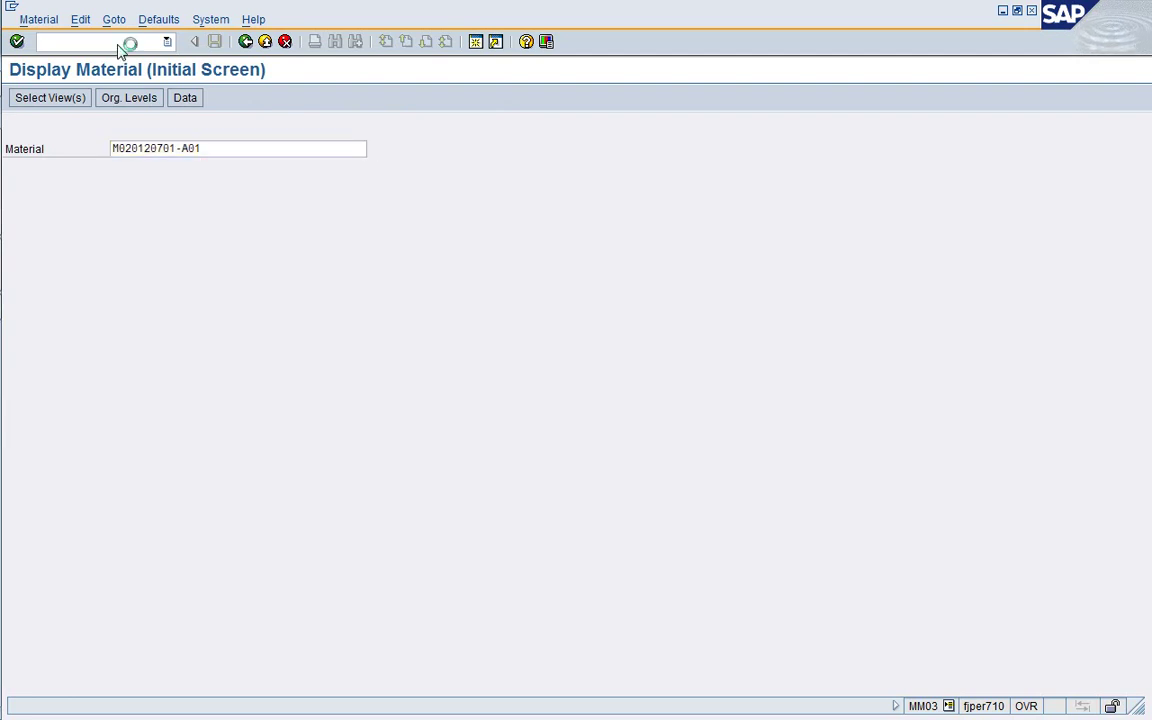
key(Return)
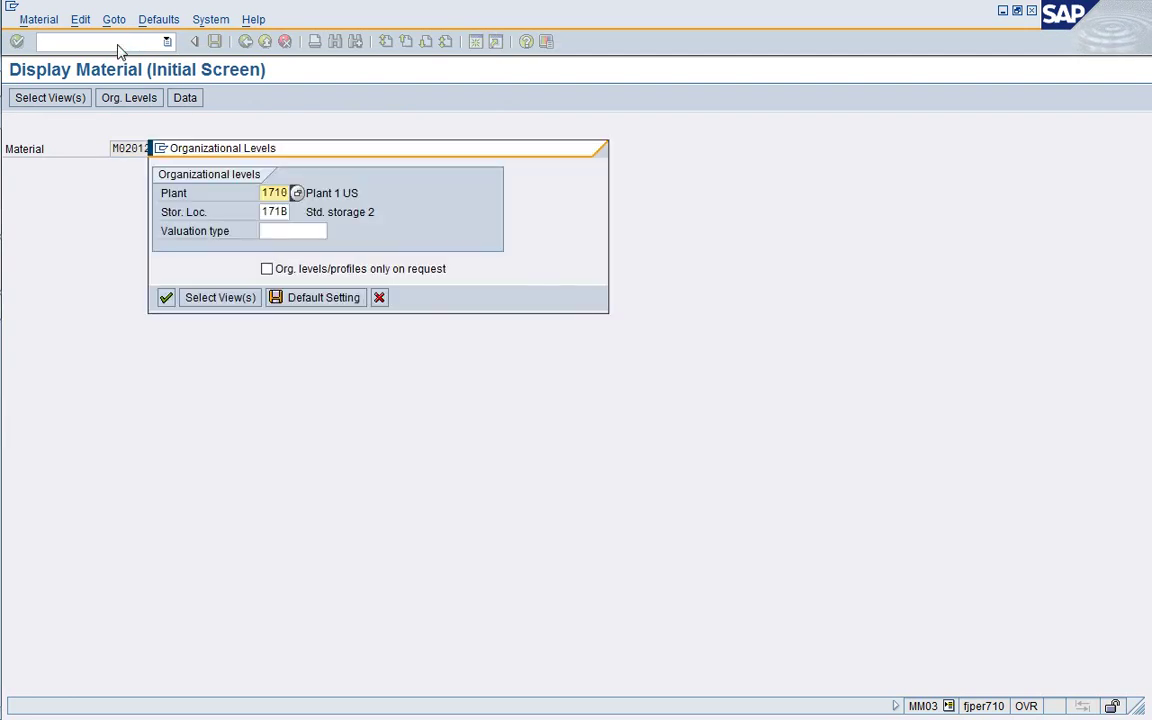
key(Tab)
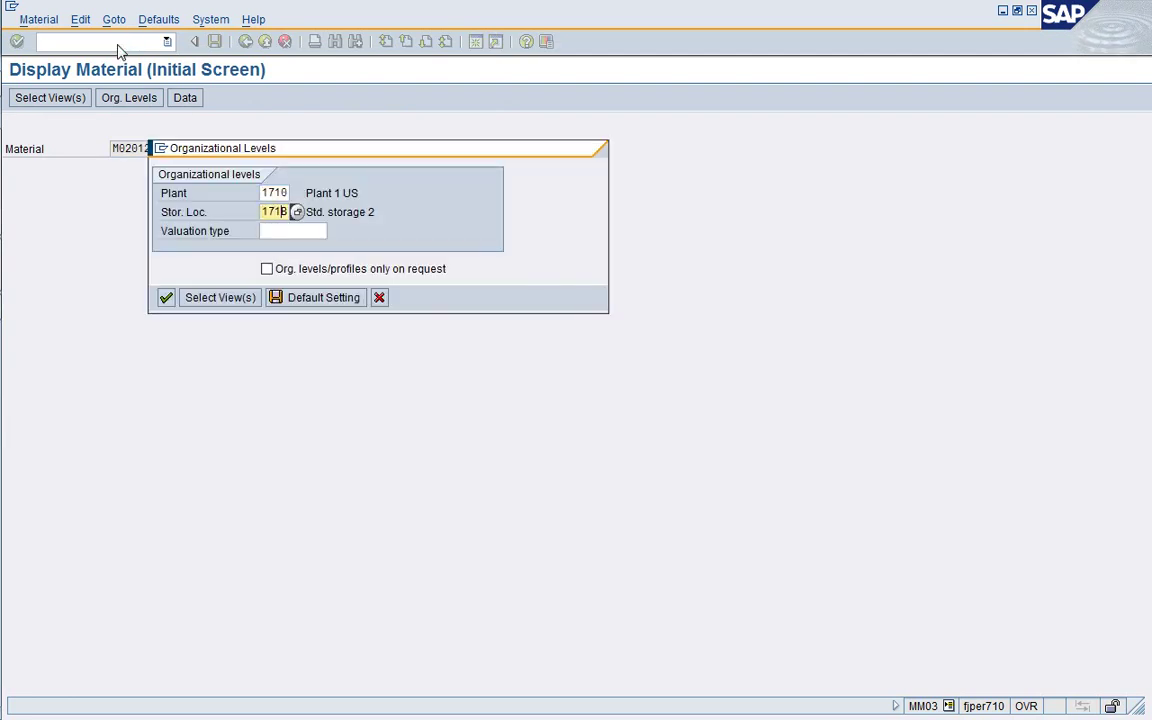
text(A)
key(Return)
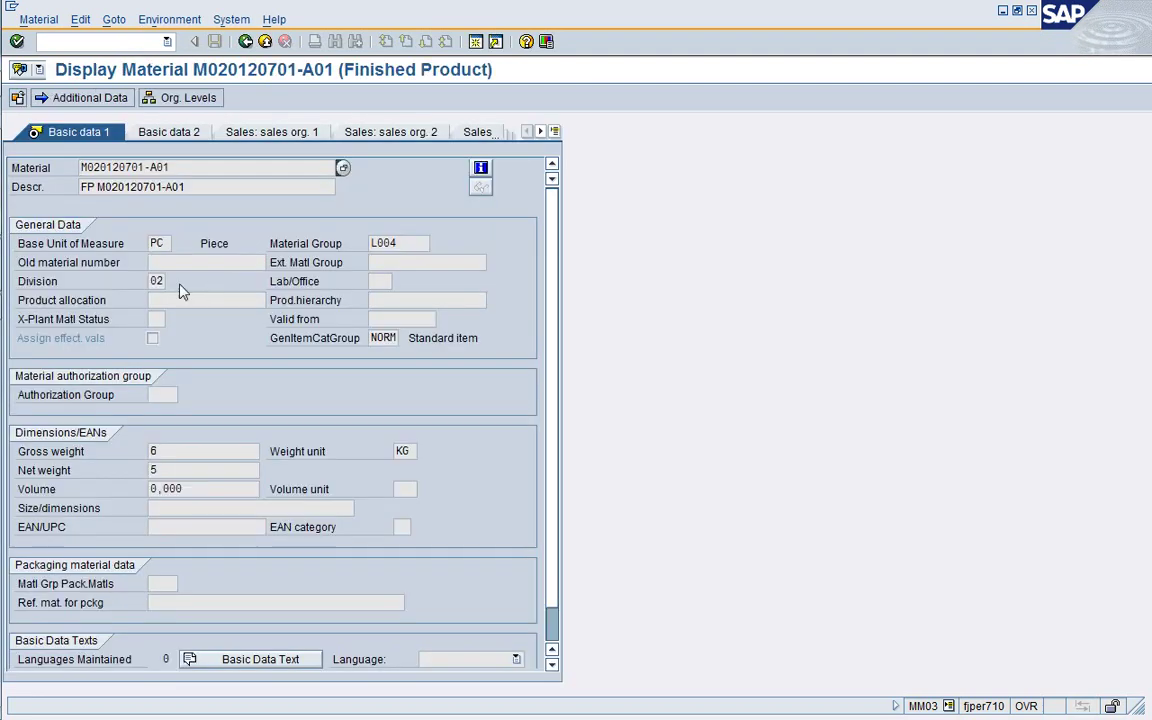
Check the Division in the material's basic data and restore the window to its smaller size
click(158, 282)
click(1017, 12)
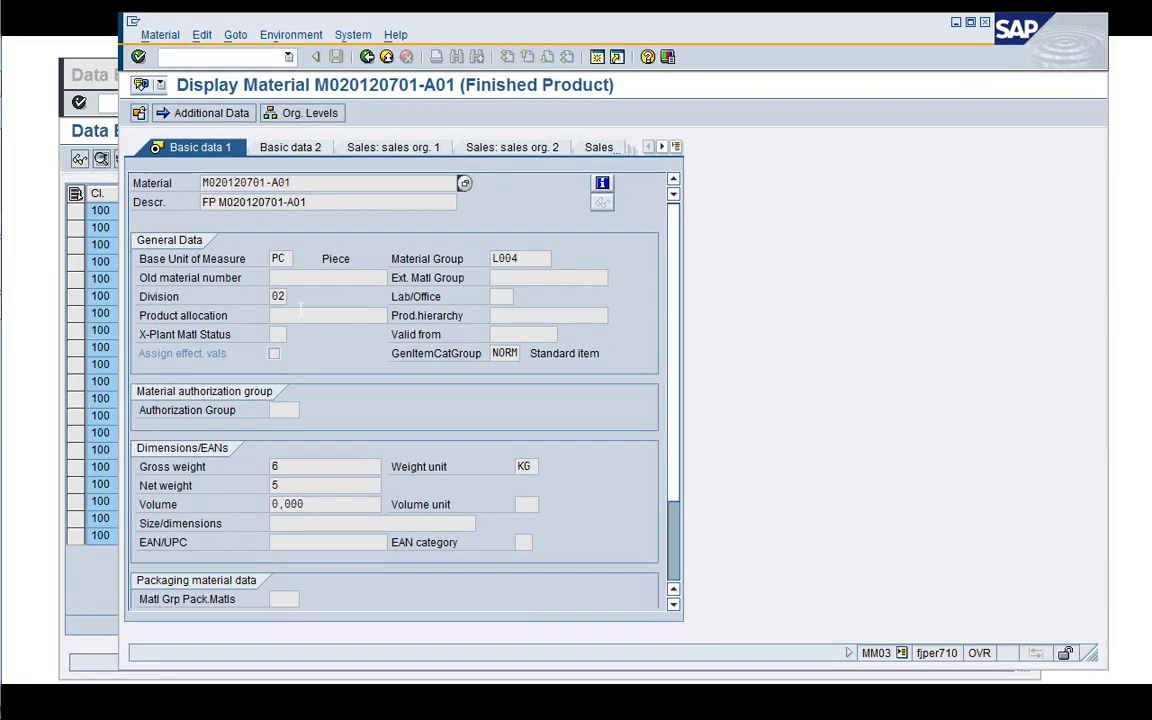
click(284, 297)
Start transaction SPRO and open the SAP Reference IMG
click(161, 56)
text(SPRO)
key(Return)
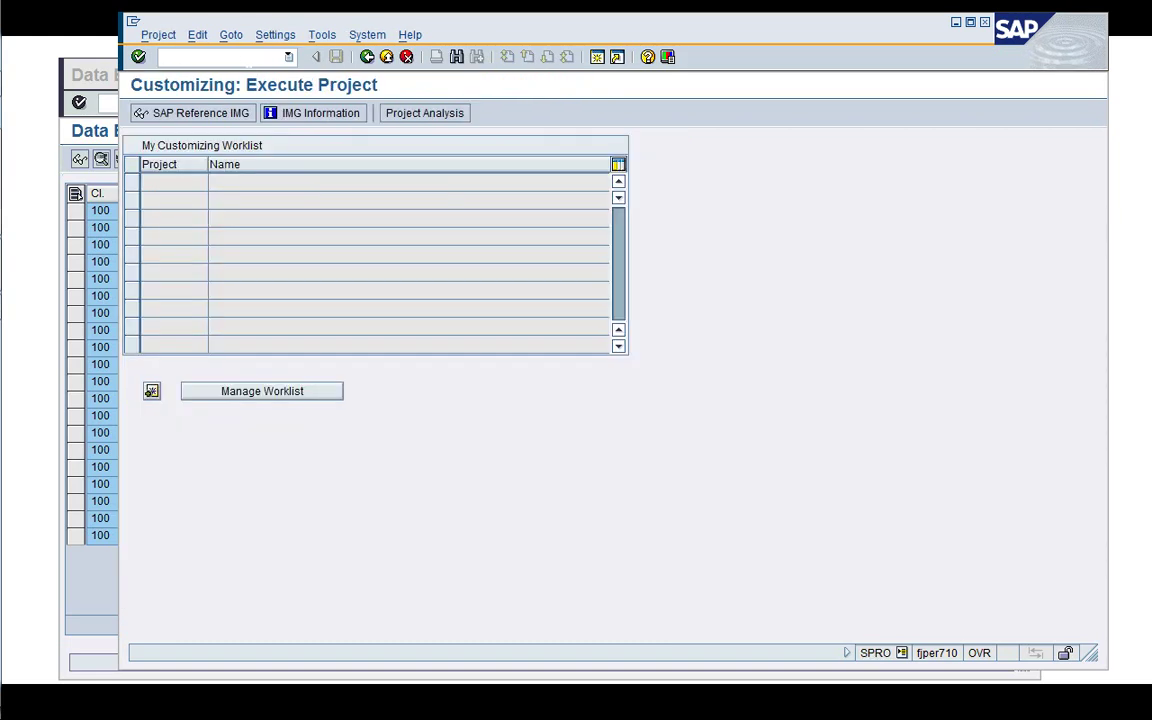
click(185, 113)
click(235, 260)
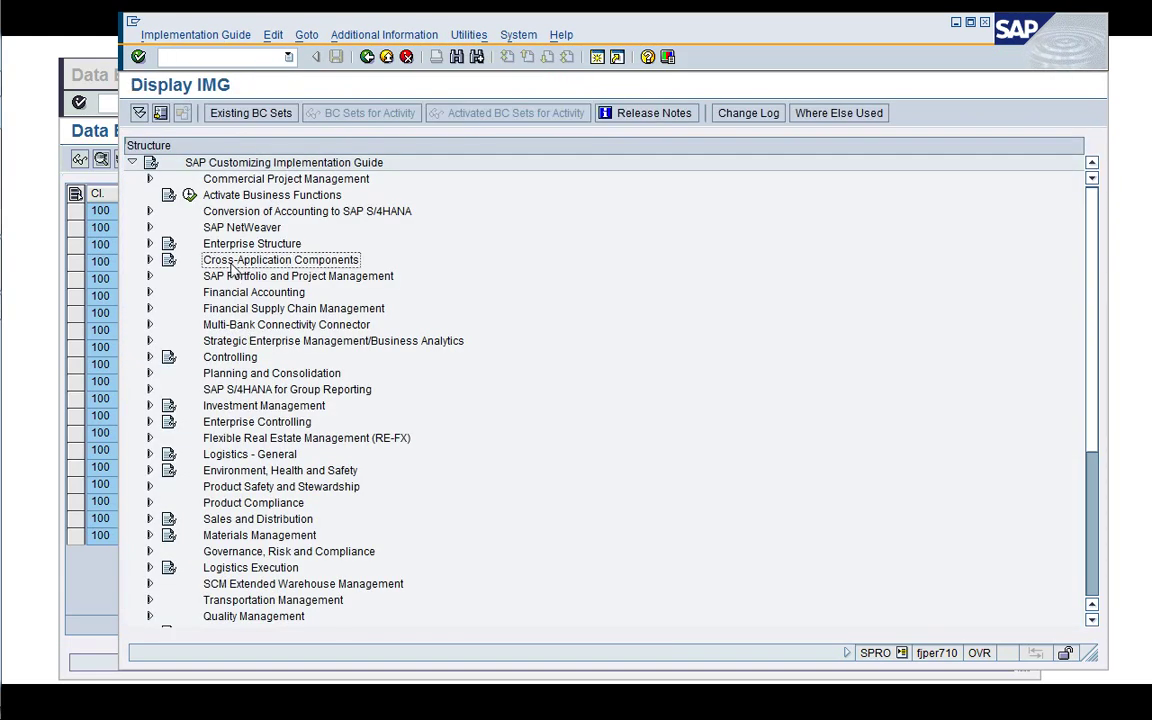
Expand Enterprise Structure with its Assignment and Definition nodes, and go to Define Business Area under the Financial Accounting definition
double_click(236, 244)
key(Down)
key(Down)
key(Right)
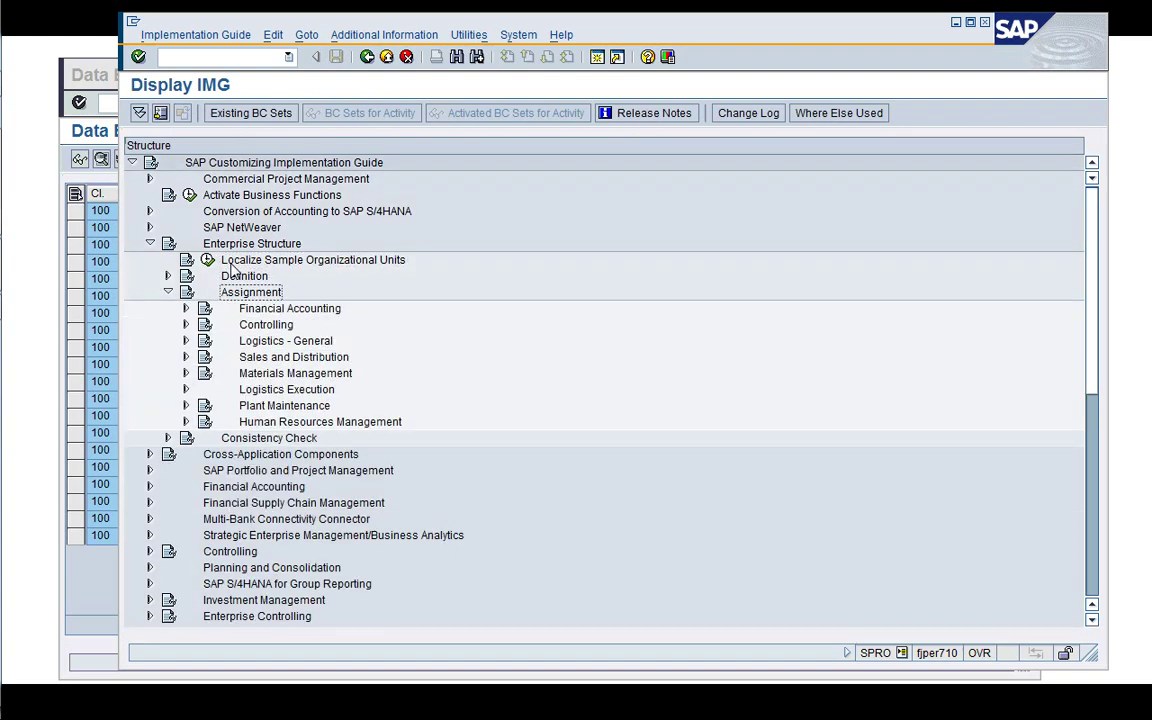
key(Up)
key(Right)
key(Down)
key(Right)
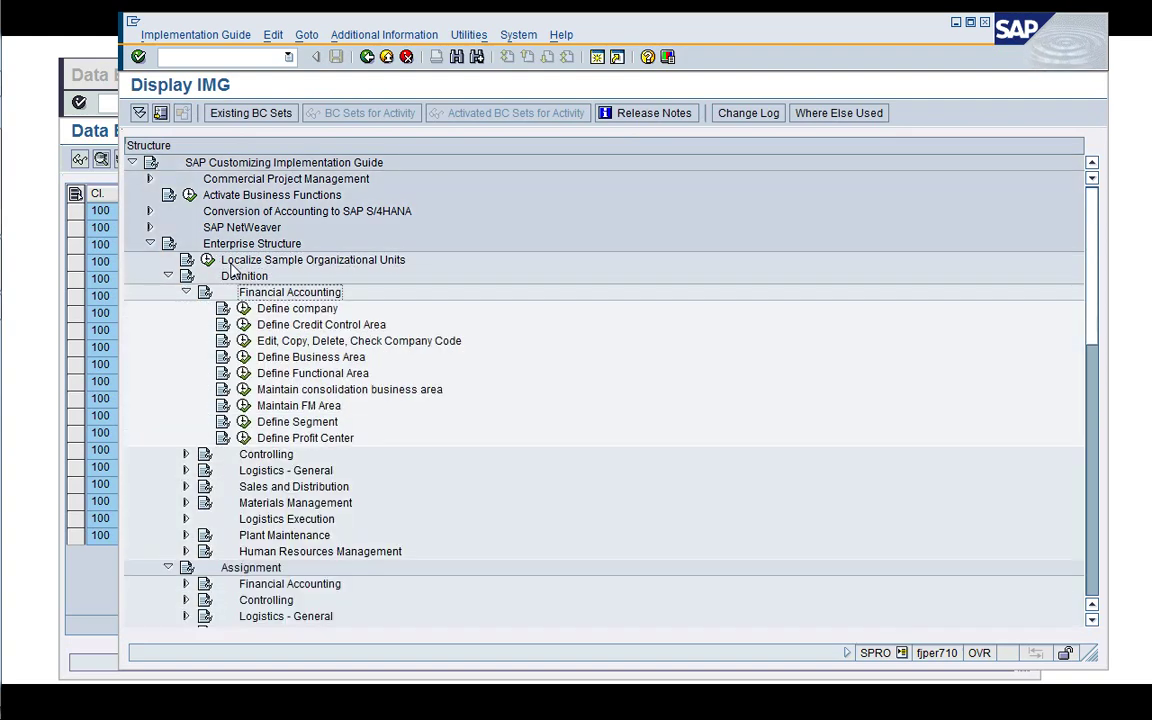
key(Down)
key(Down)
key(Down)
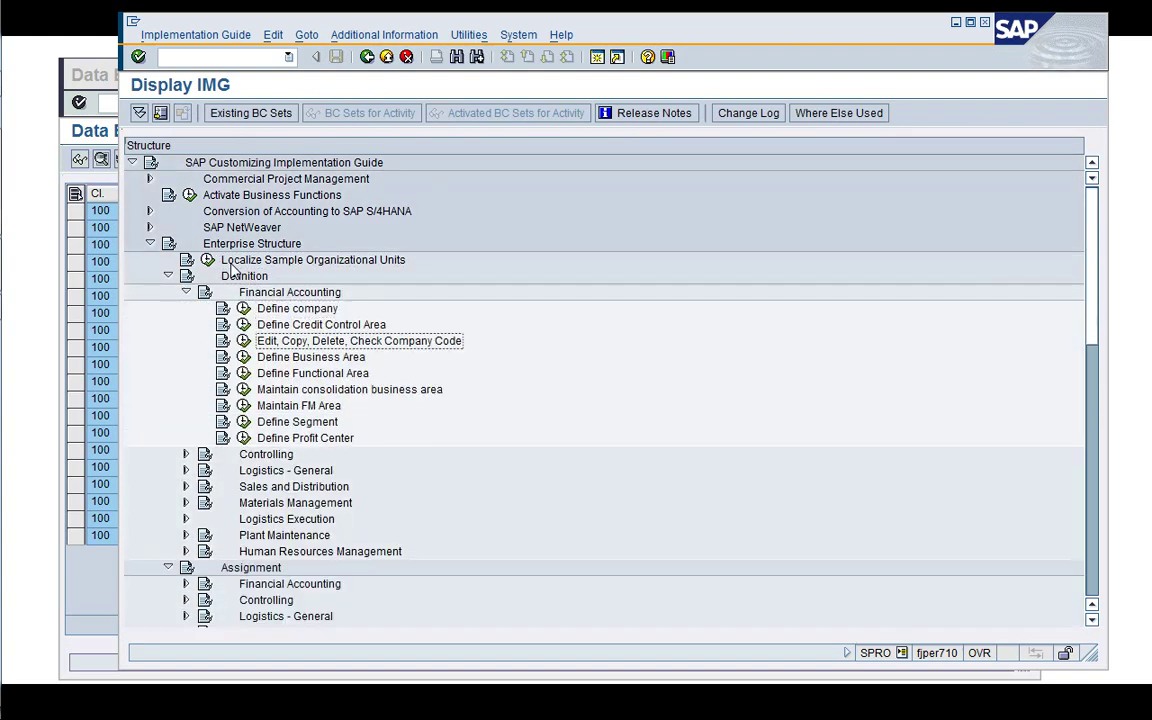
key(Down)
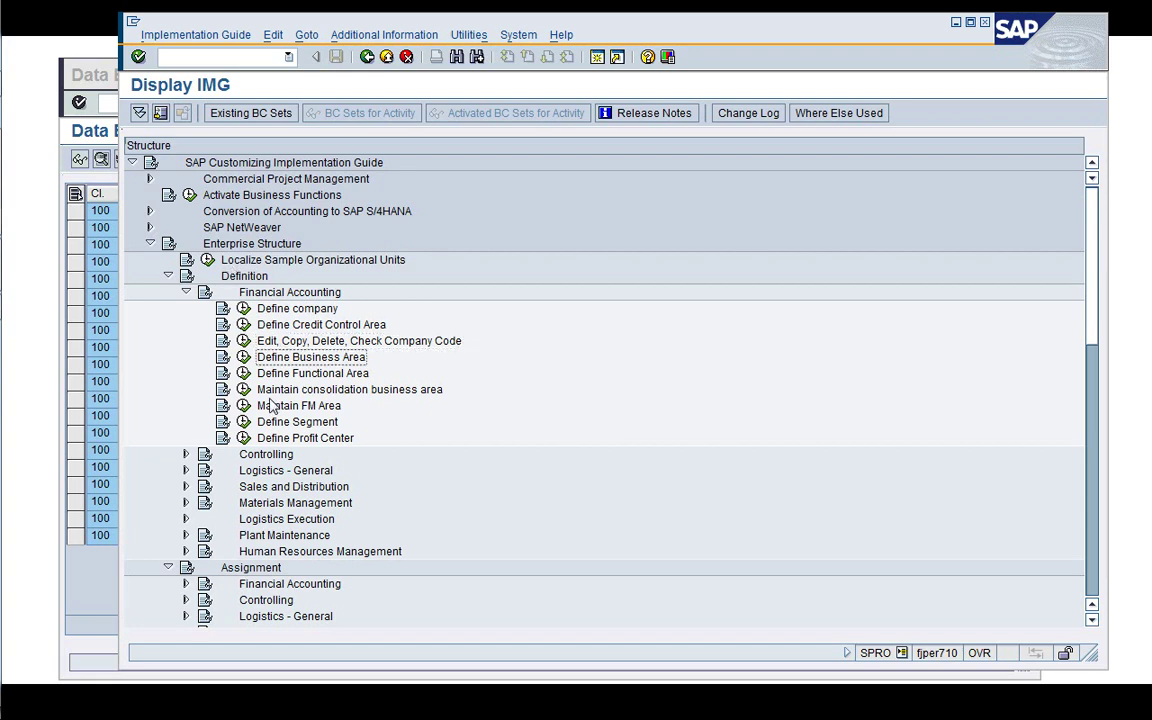
Open the Define Business Area activity, examine entry 0200, and return to the IMG structure
click(243, 358)
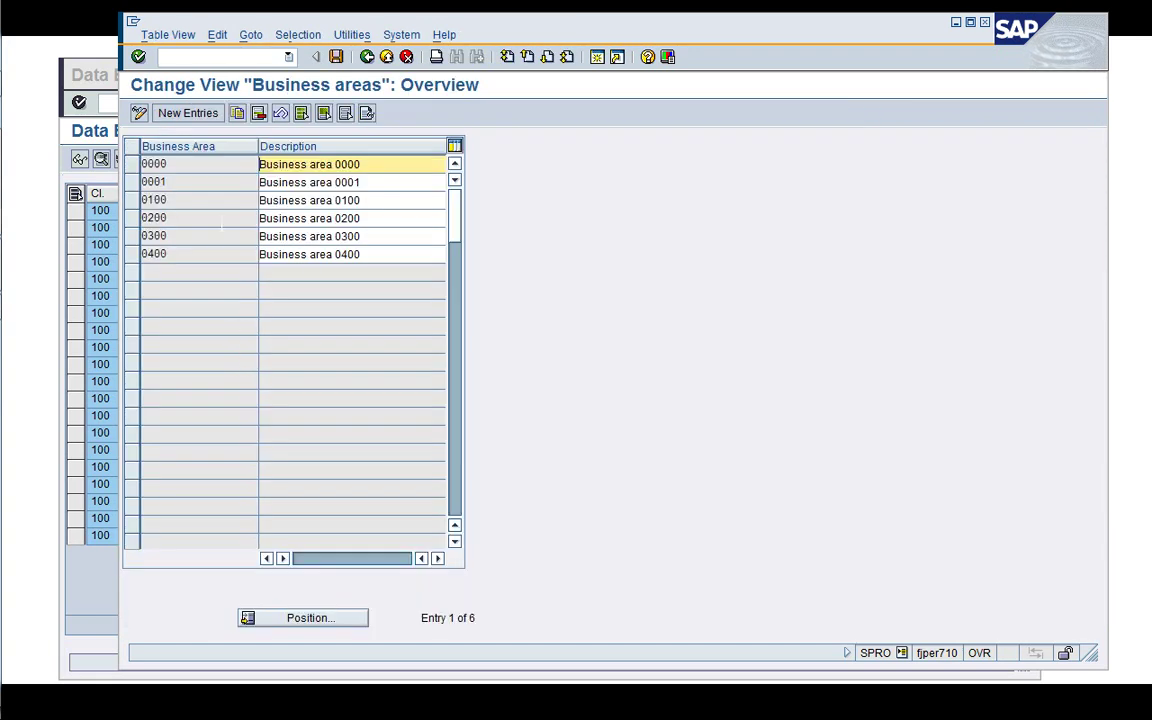
click(220, 218)
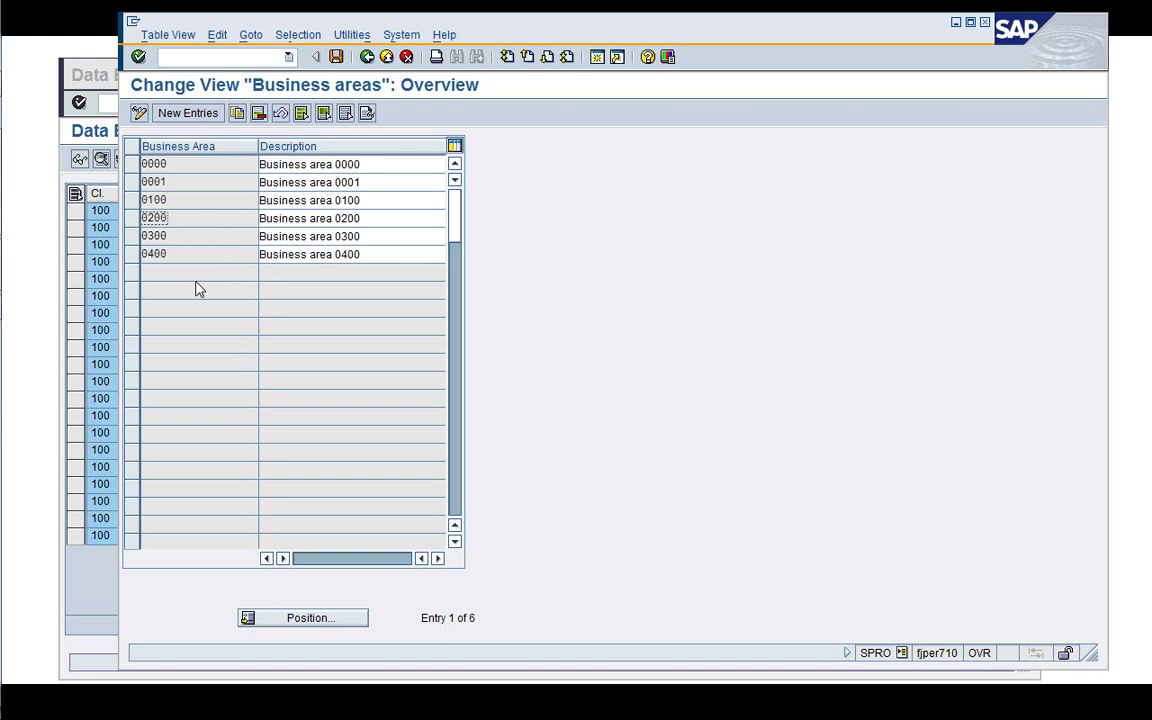
click(367, 56)
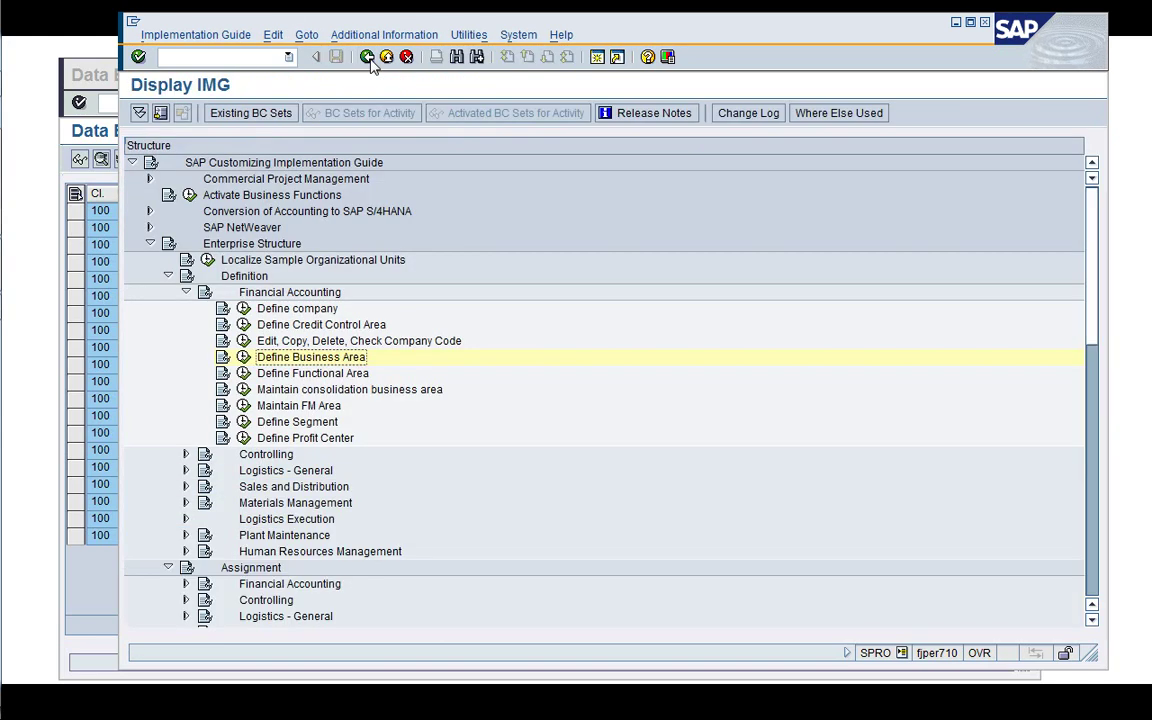
Collapse the Financial Accounting and Definition nodes under Enterprise Structure
key(Left)
key(Down)
key(Down)
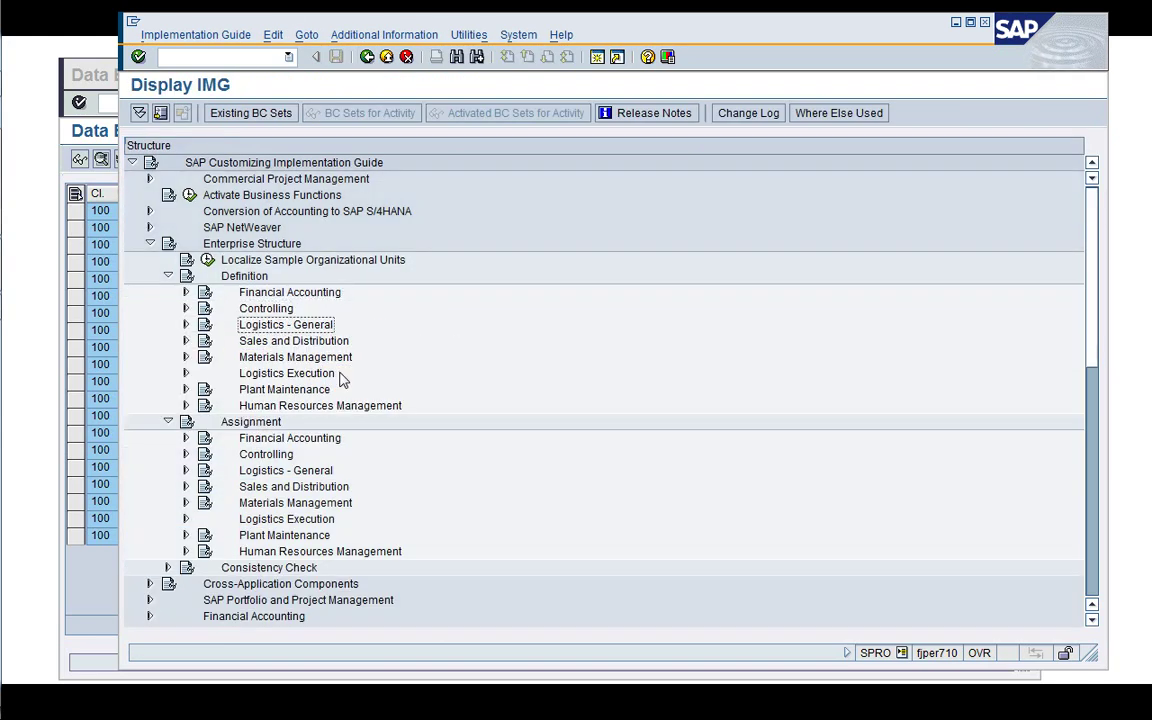
key(Up)
key(Up)
key(Up)
key(Left)
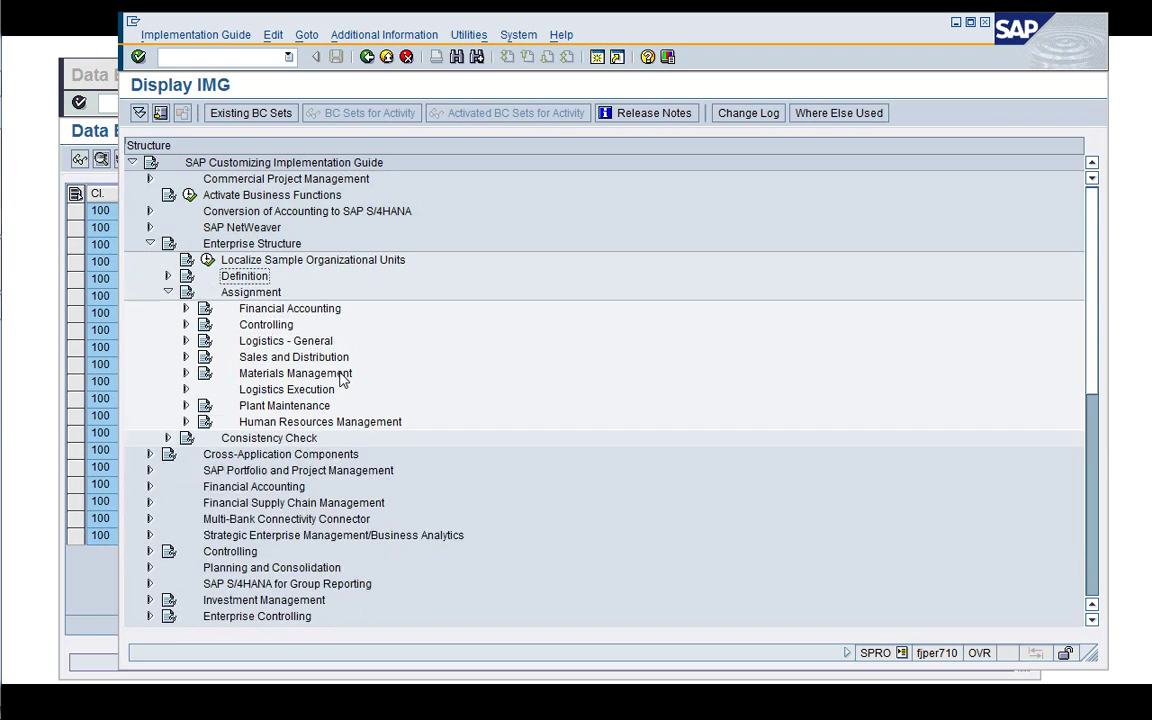
Expand Sales and Distribution under the Assignment node of Enterprise Structure
key(Down)
key(Down)
key(Down)
key(Down)
key(Down)
key(Right)
key(Down)
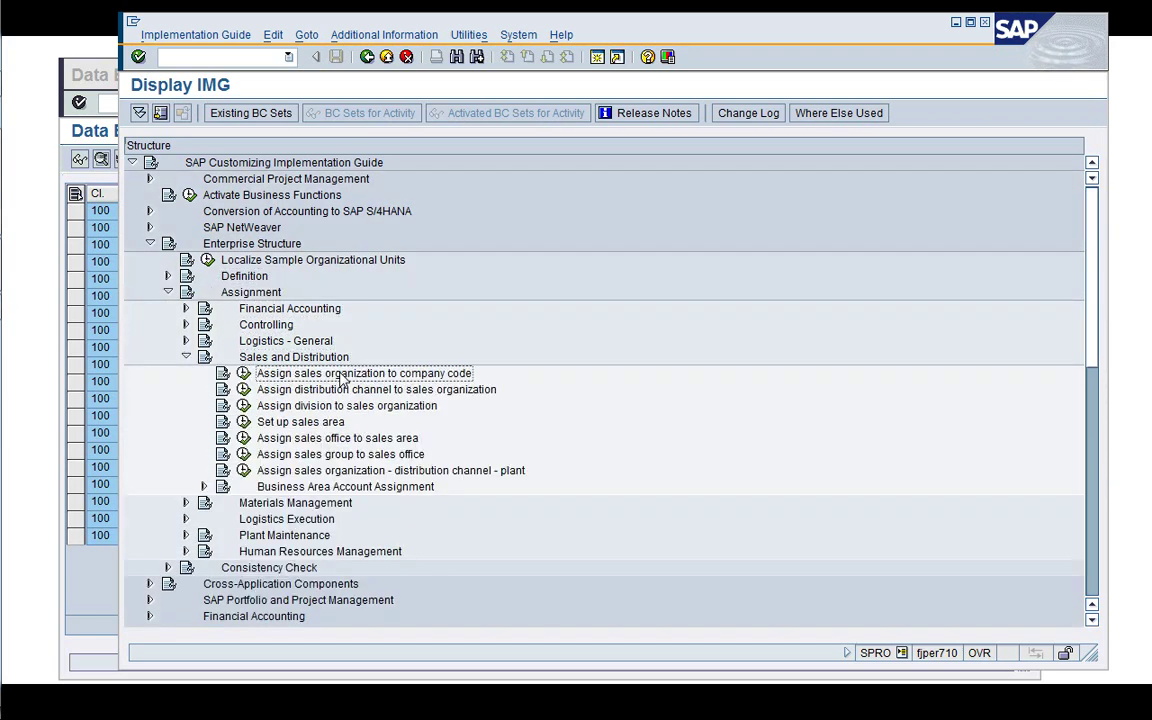
Expand Business Area Account Assignment and go through its activities down to Assign Business Area by Sales Area
key(Down)
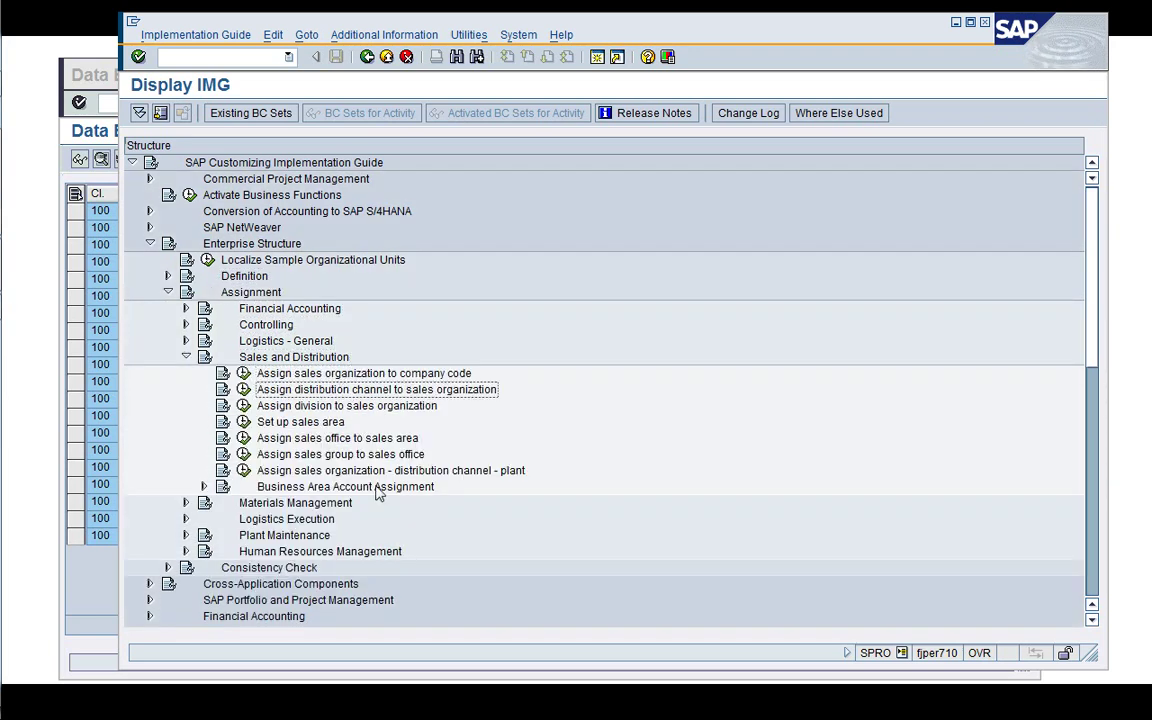
key(Down)
key(Down)
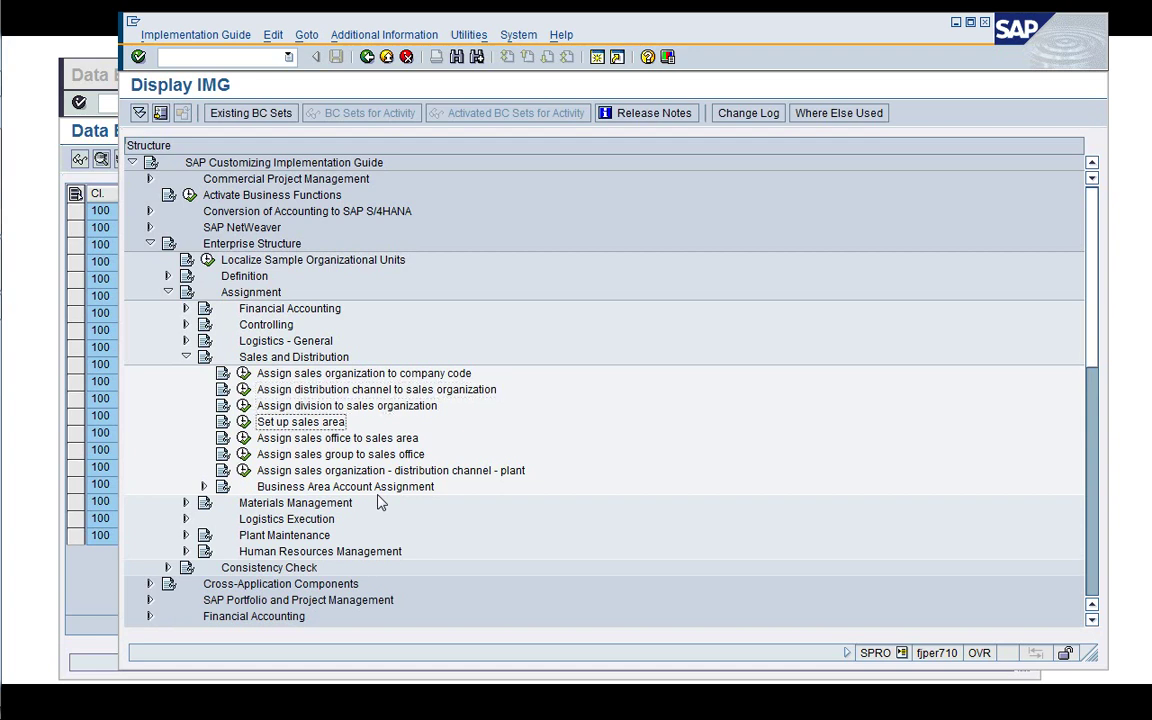
key(Down)
key(Down)
key(Down)
key(Down)
key(Right)
key(Down)
key(Down)
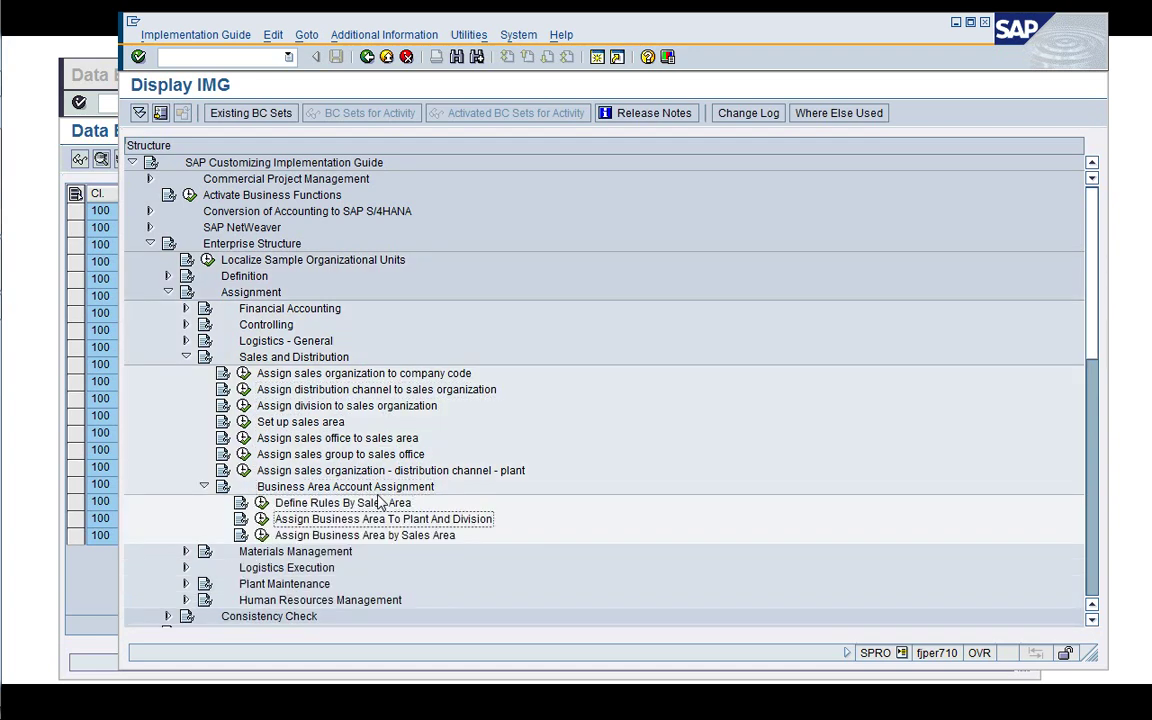
key(Down)
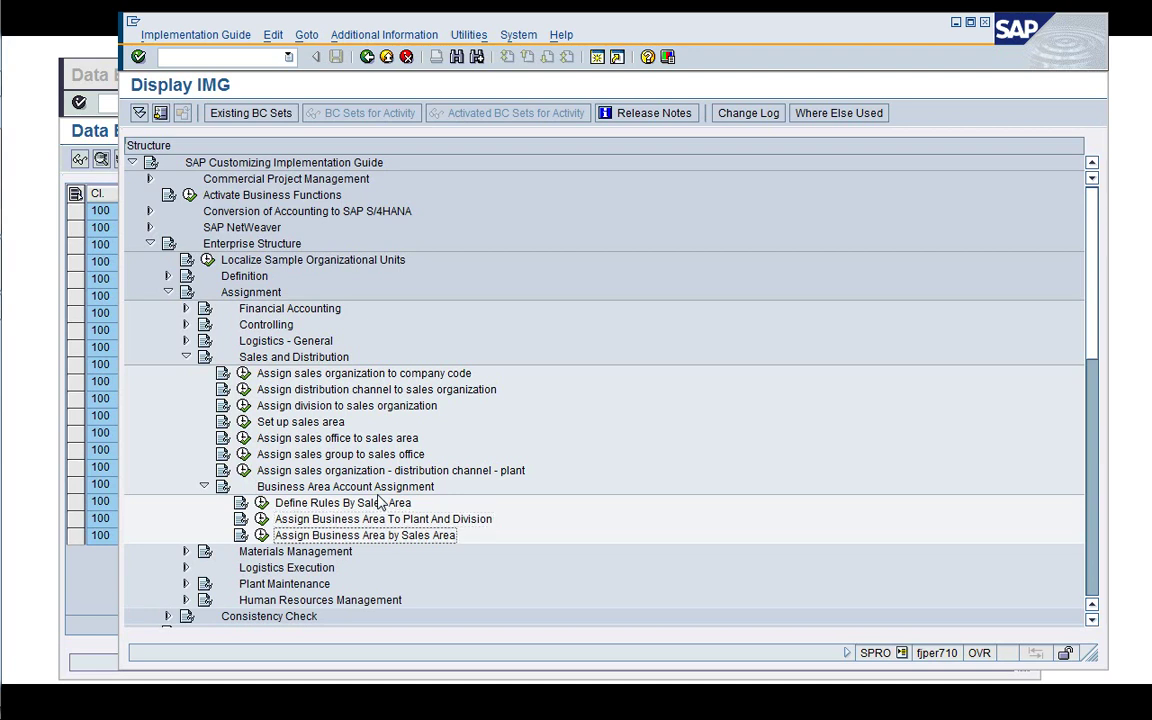
Open the Define Rules By Sales Area activity and narrow the Name column of its table slightly
click(382, 507)
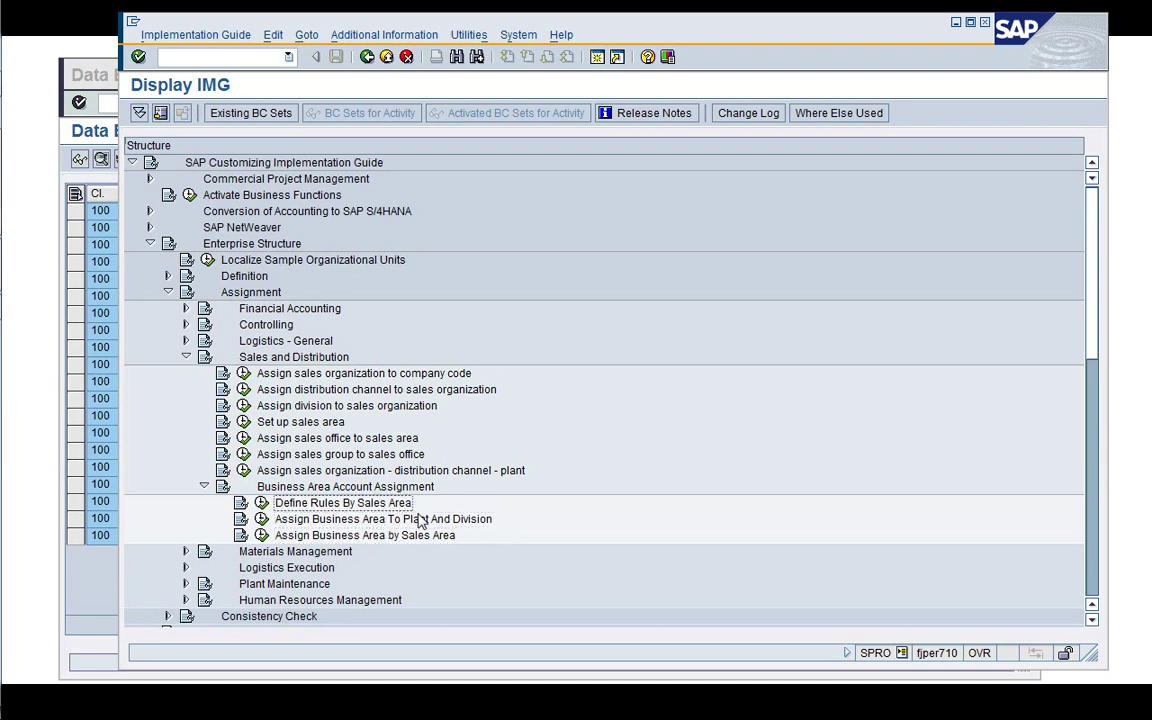
click(372, 517)
click(362, 506)
click(260, 505)
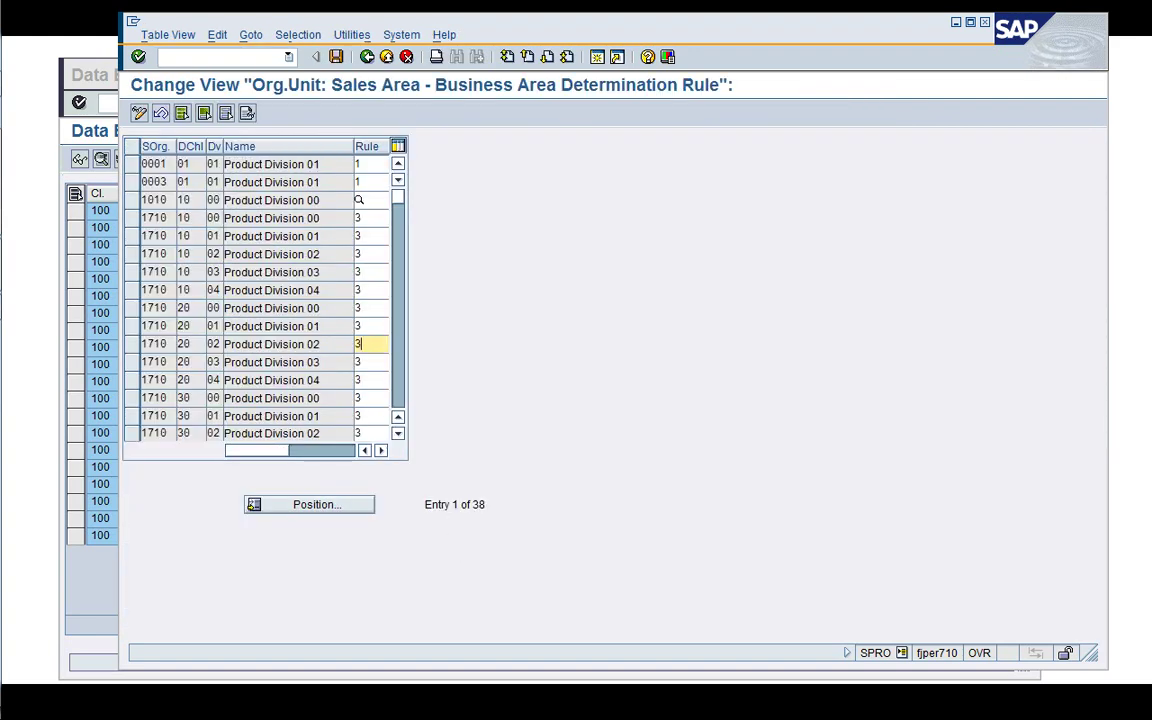
drag(352, 148, 341, 149)
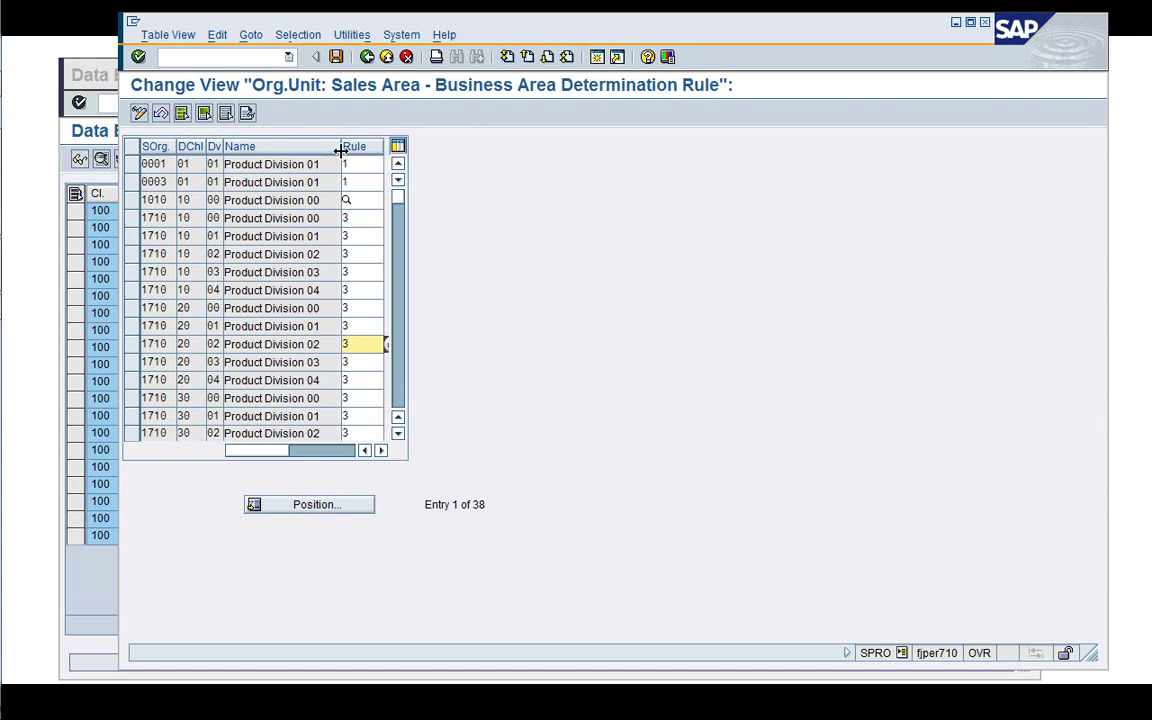
List the possible business area determination rules, compare rules 002 and 003, close the list without choosing and return to the IMG structure
key(F4)
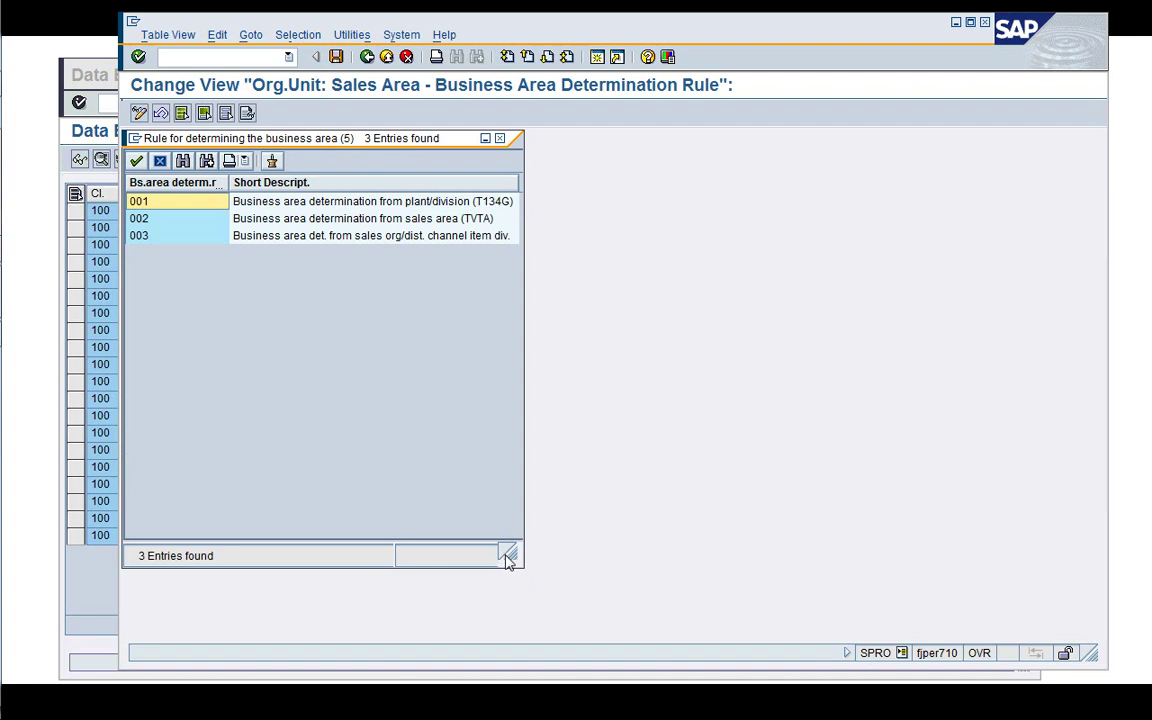
drag(509, 553, 635, 323)
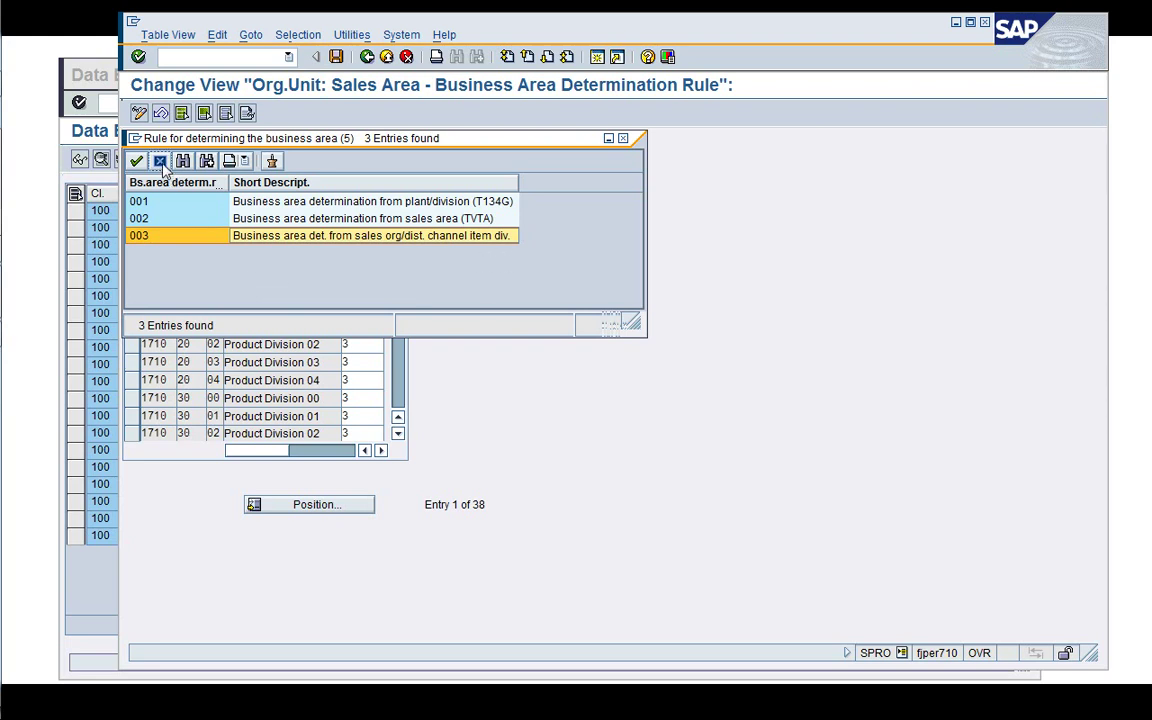
click(174, 223)
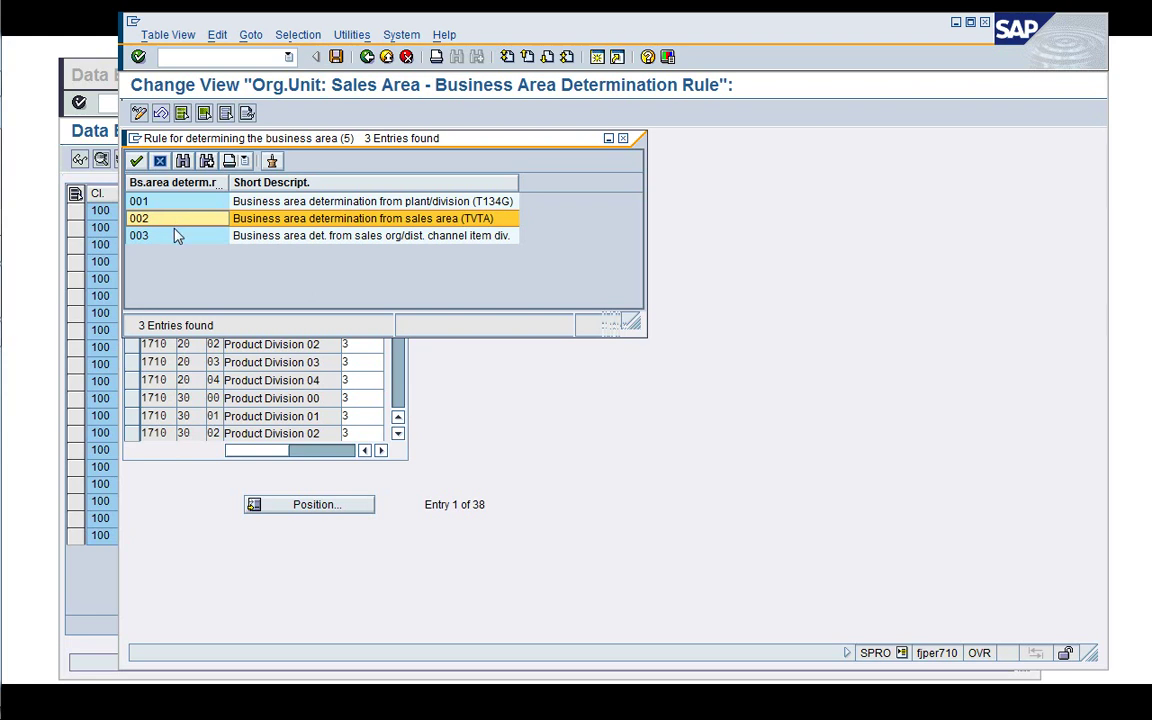
click(176, 235)
click(170, 222)
click(177, 237)
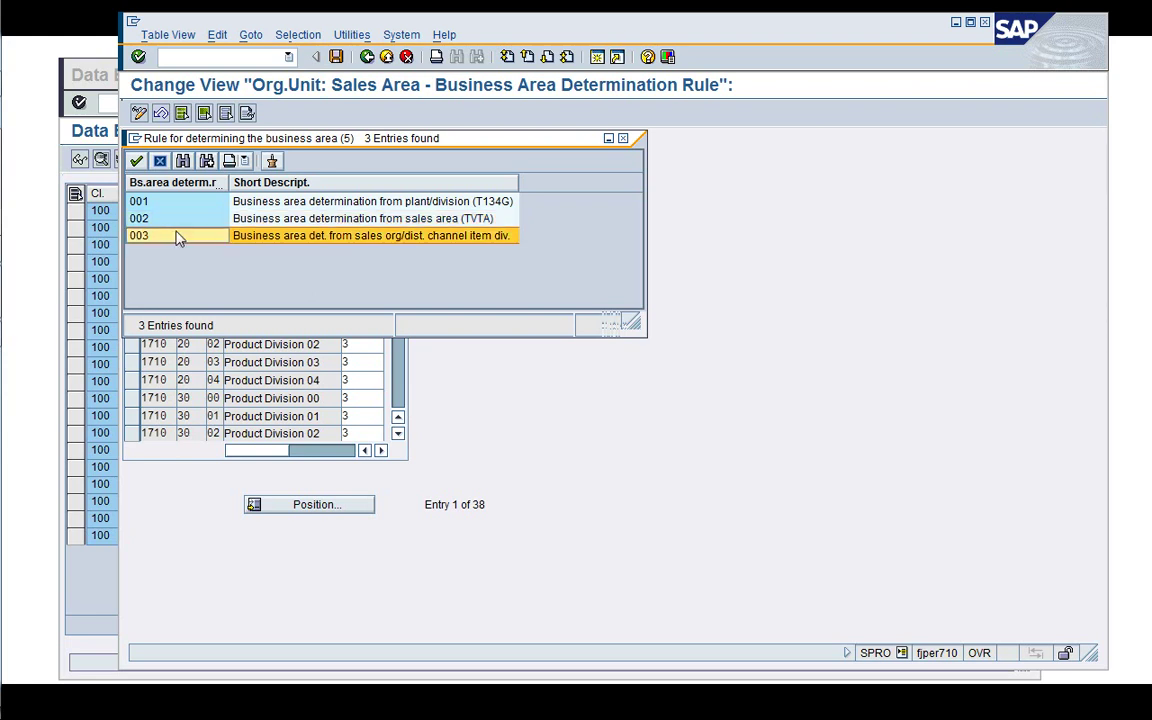
click(170, 220)
click(175, 234)
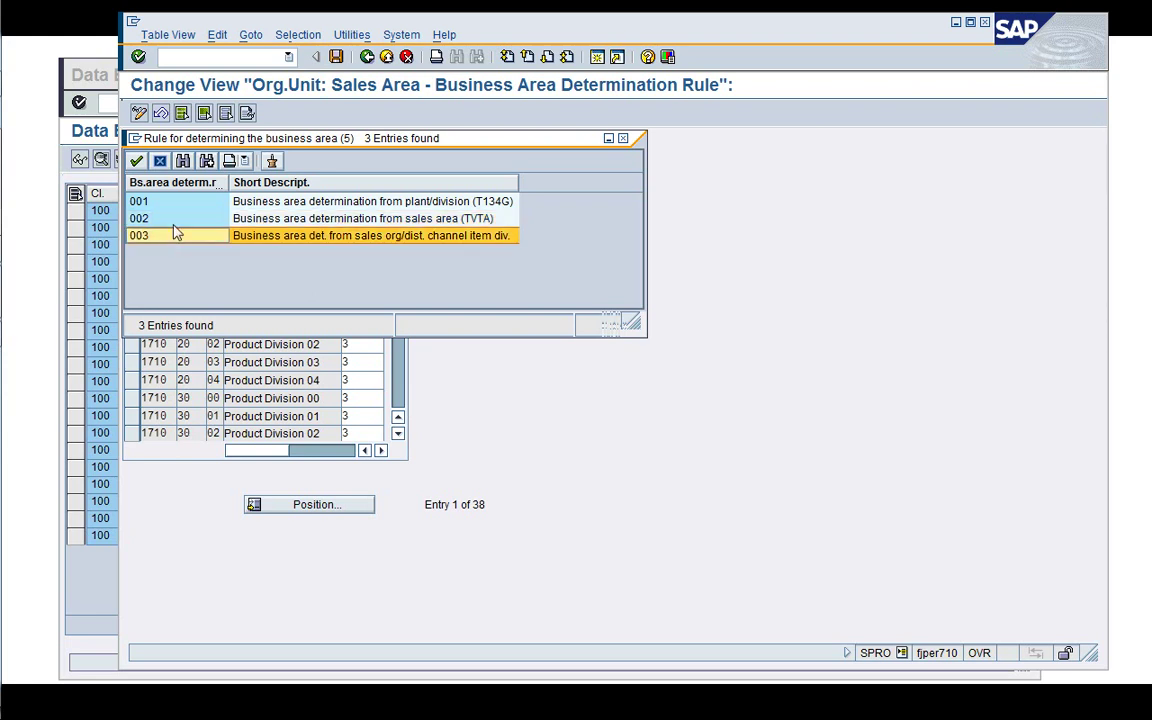
click(160, 163)
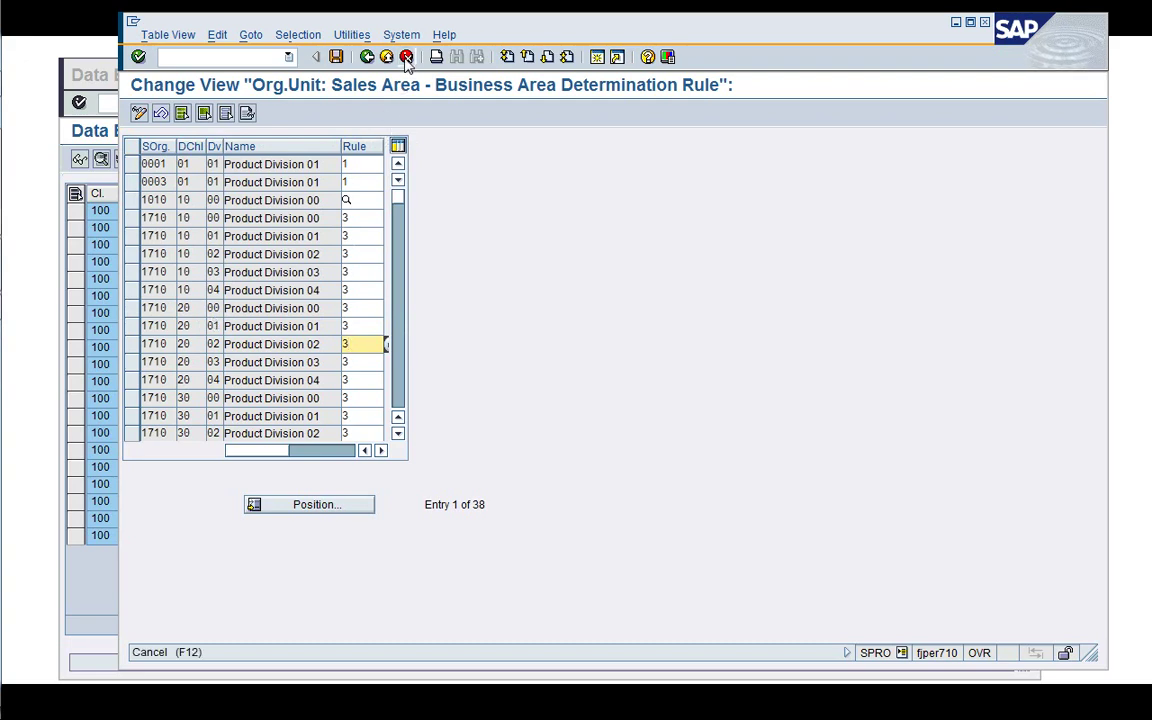
click(367, 56)
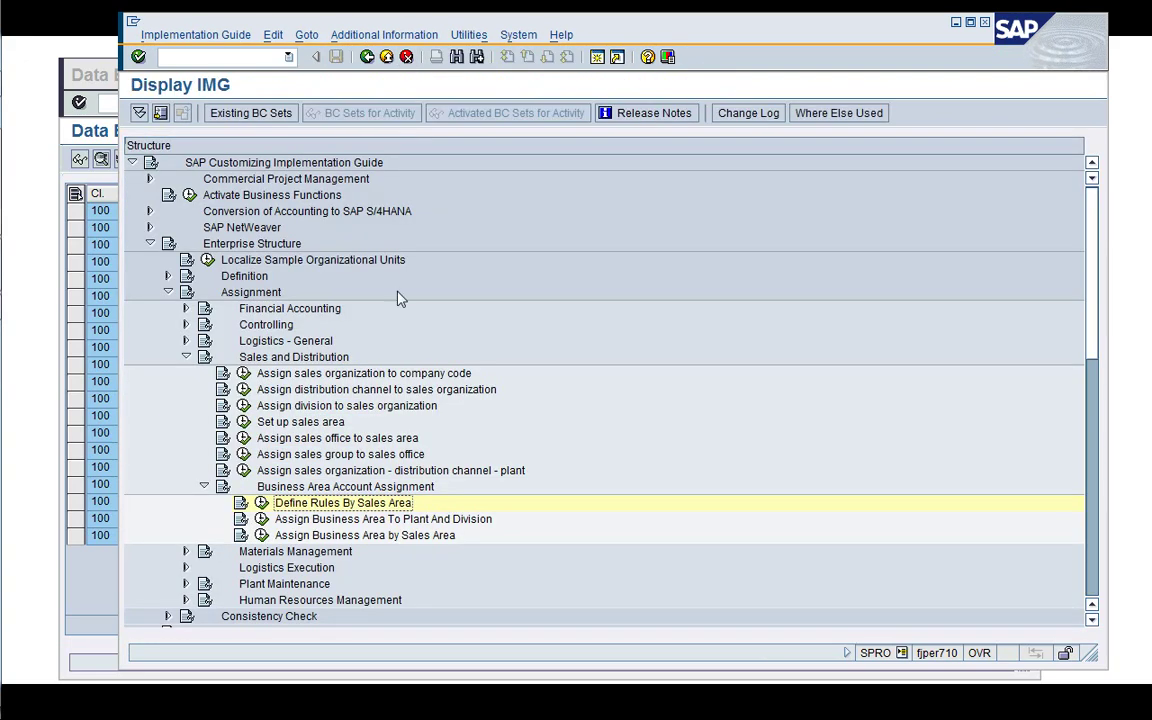
Open Assign Business Area To Plant And Division, check the entries for plant 1710 divisions 01 and 04, and return to the IMG structure
click(384, 521)
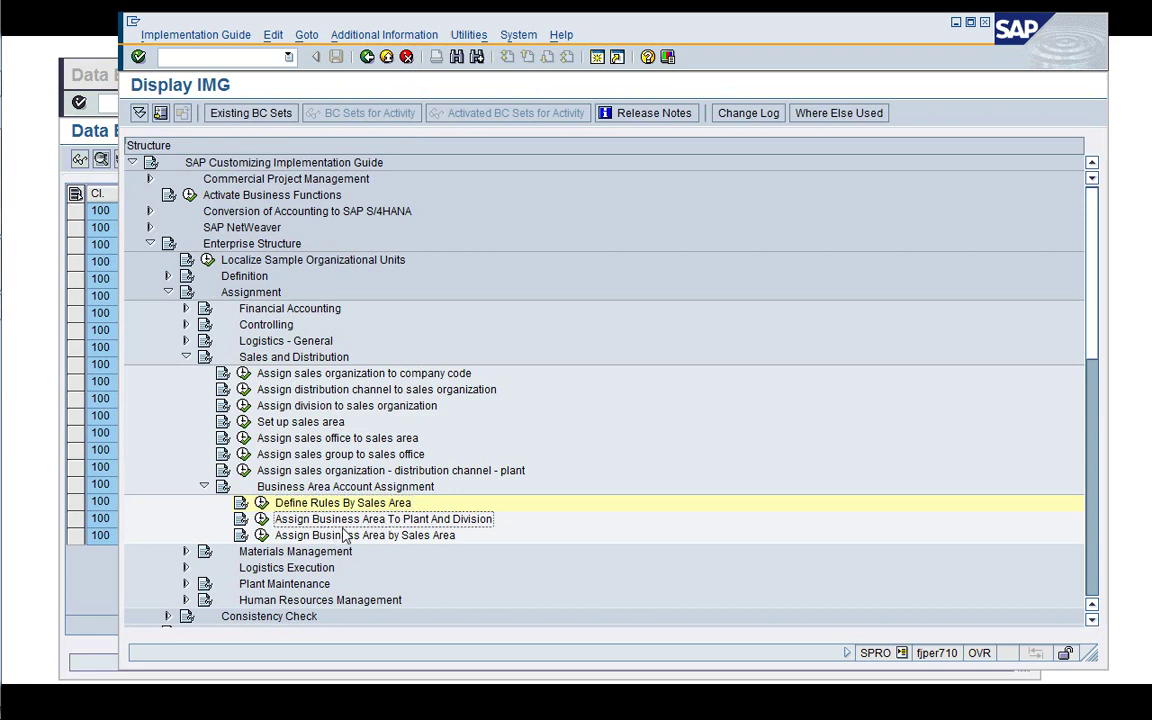
click(261, 519)
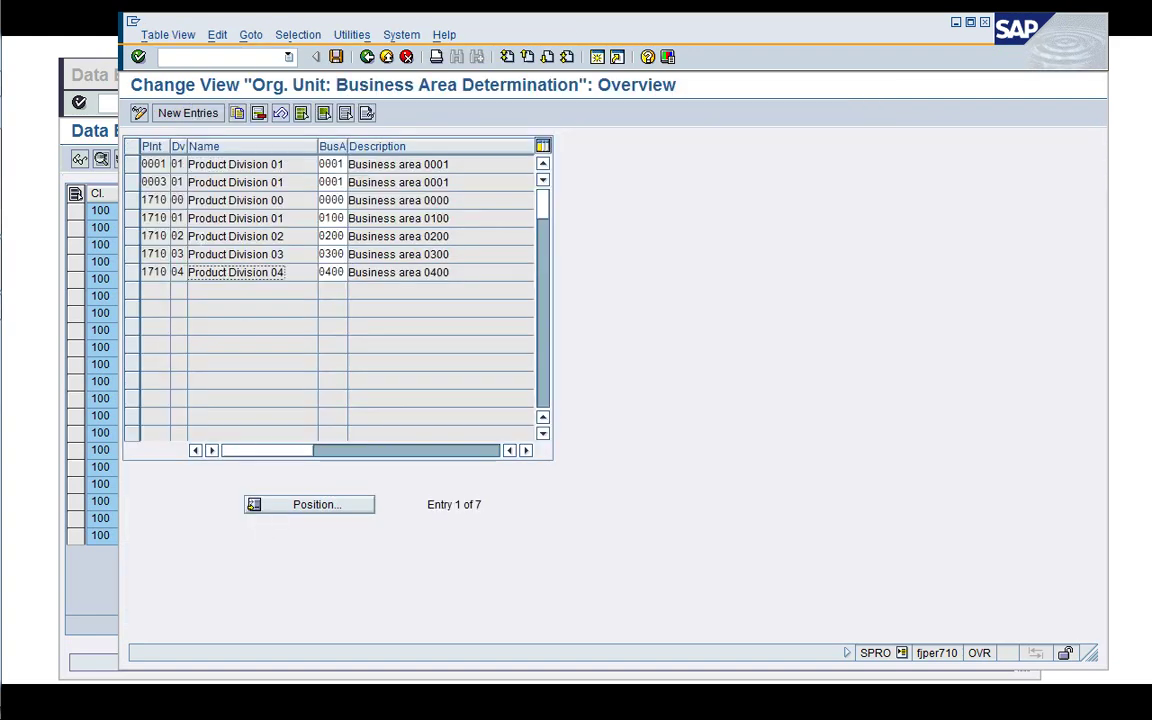
click(332, 218)
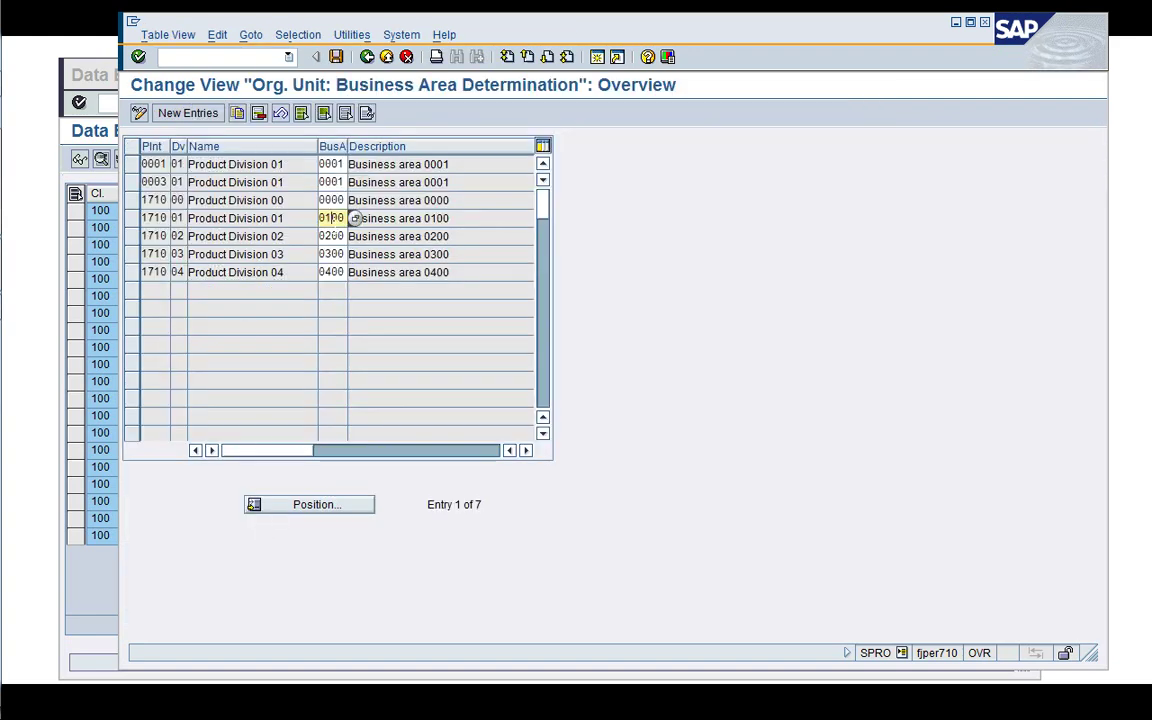
key(Tab)
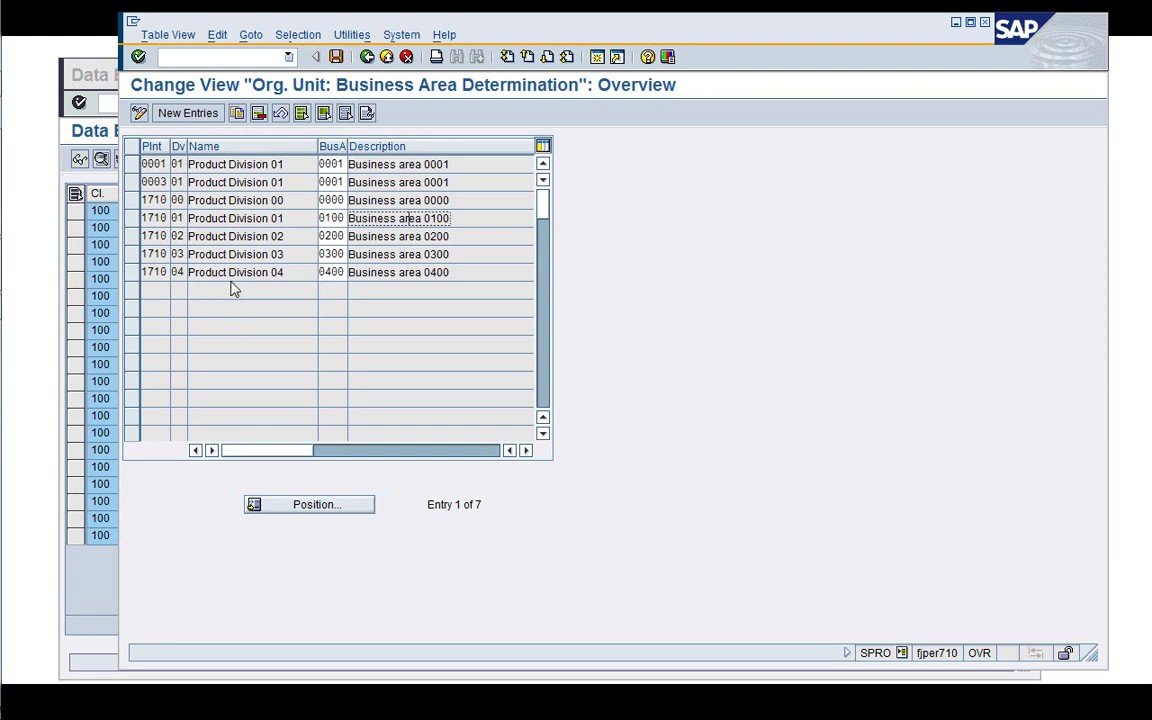
click(370, 272)
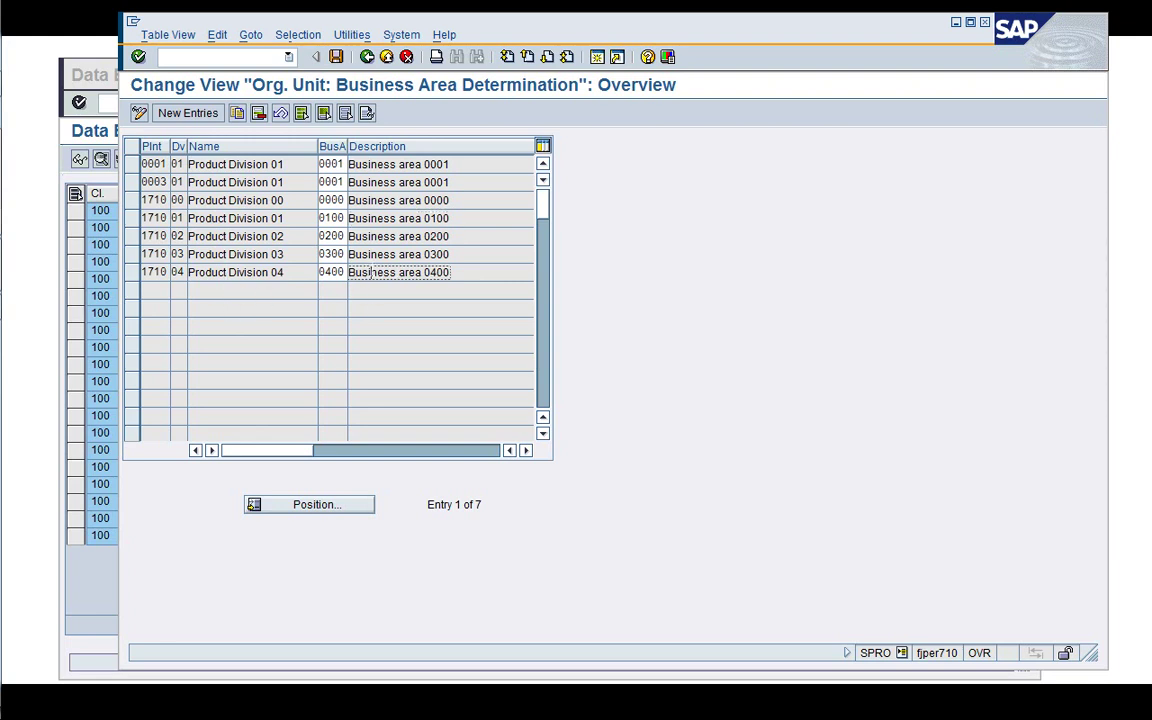
click(259, 272)
click(367, 56)
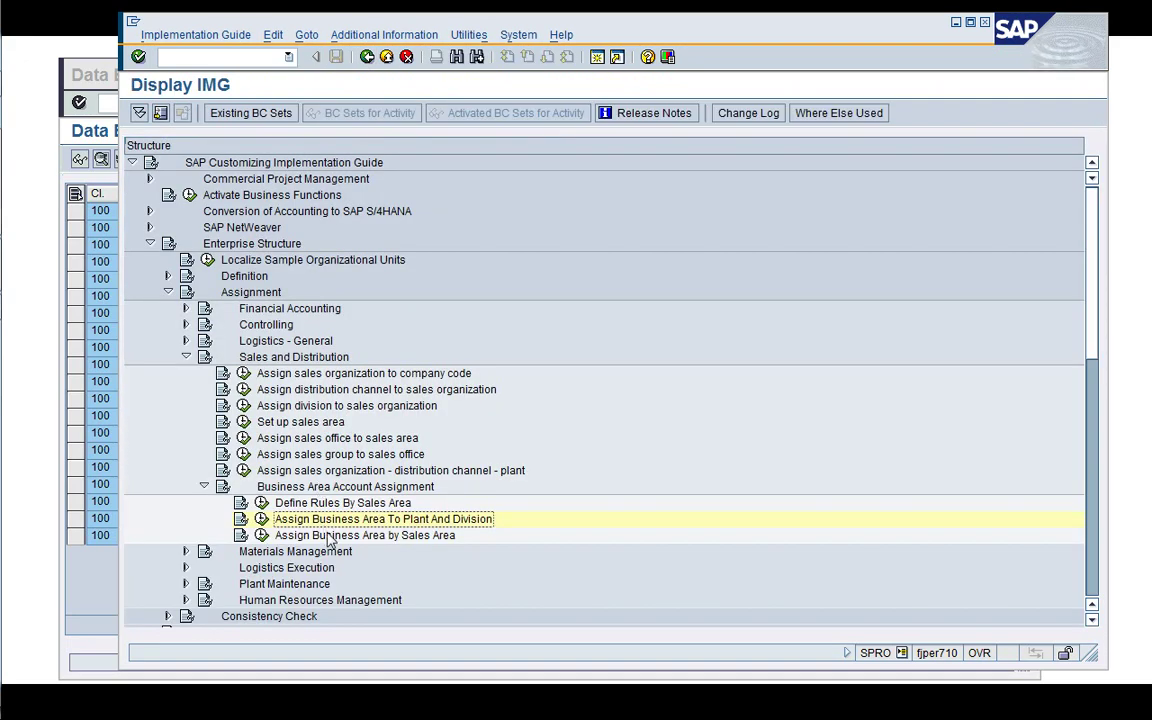
Open Assign Business Area by Sales Area and examine the entry for sales organization 1710, distribution channel 30, division 00
click(331, 537)
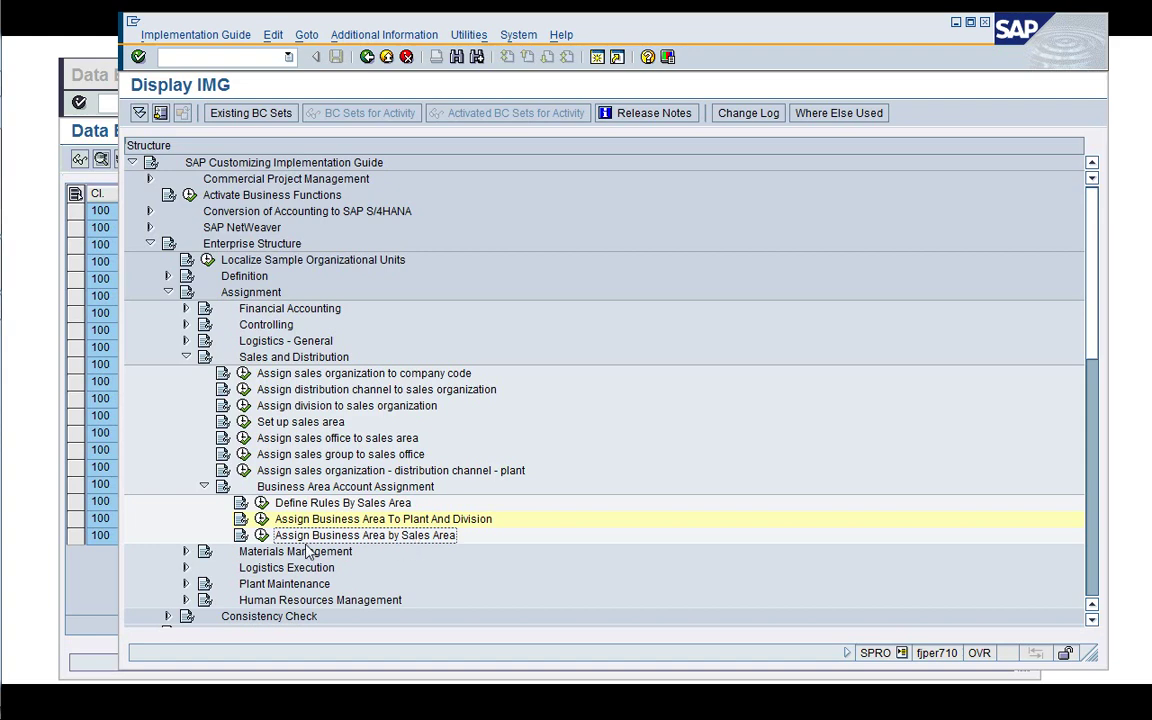
click(262, 536)
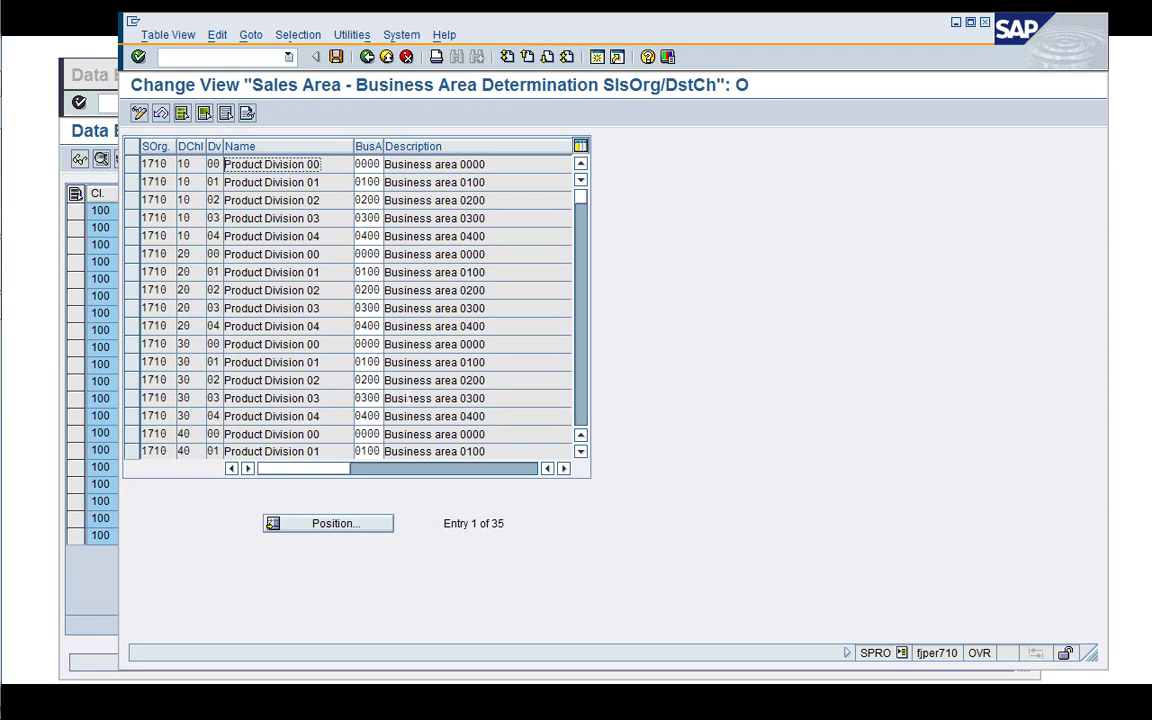
click(372, 344)
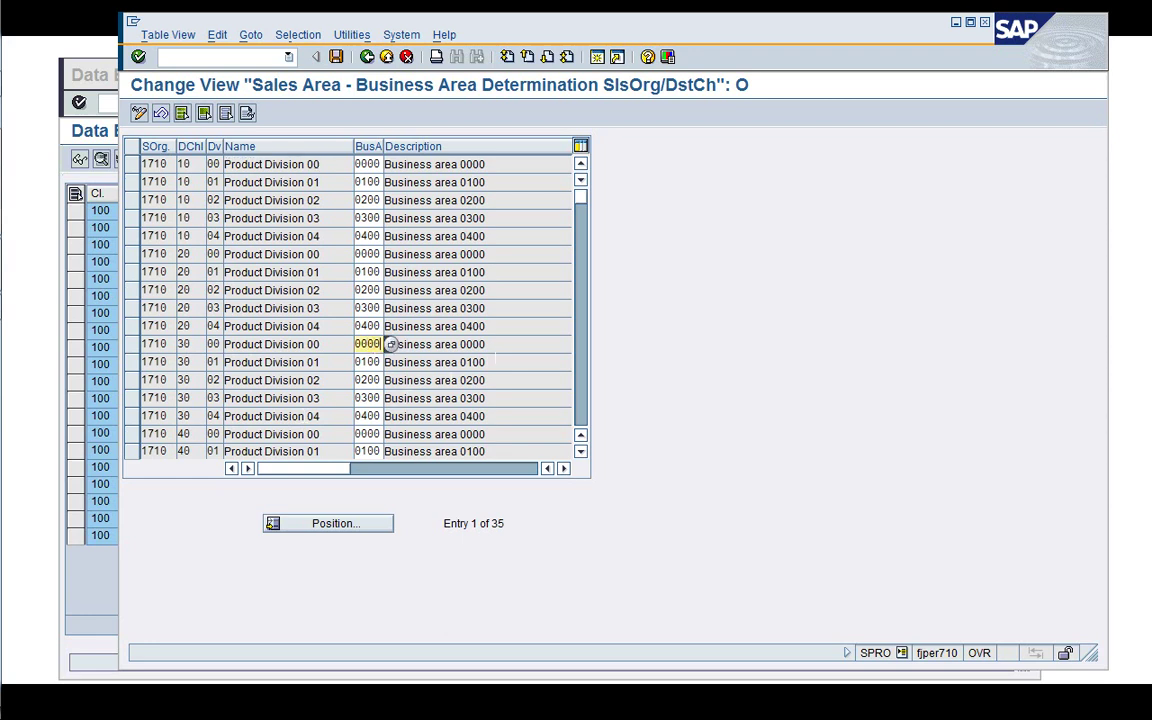
click(391, 344)
drag(320, 344, 224, 344)
click(211, 344)
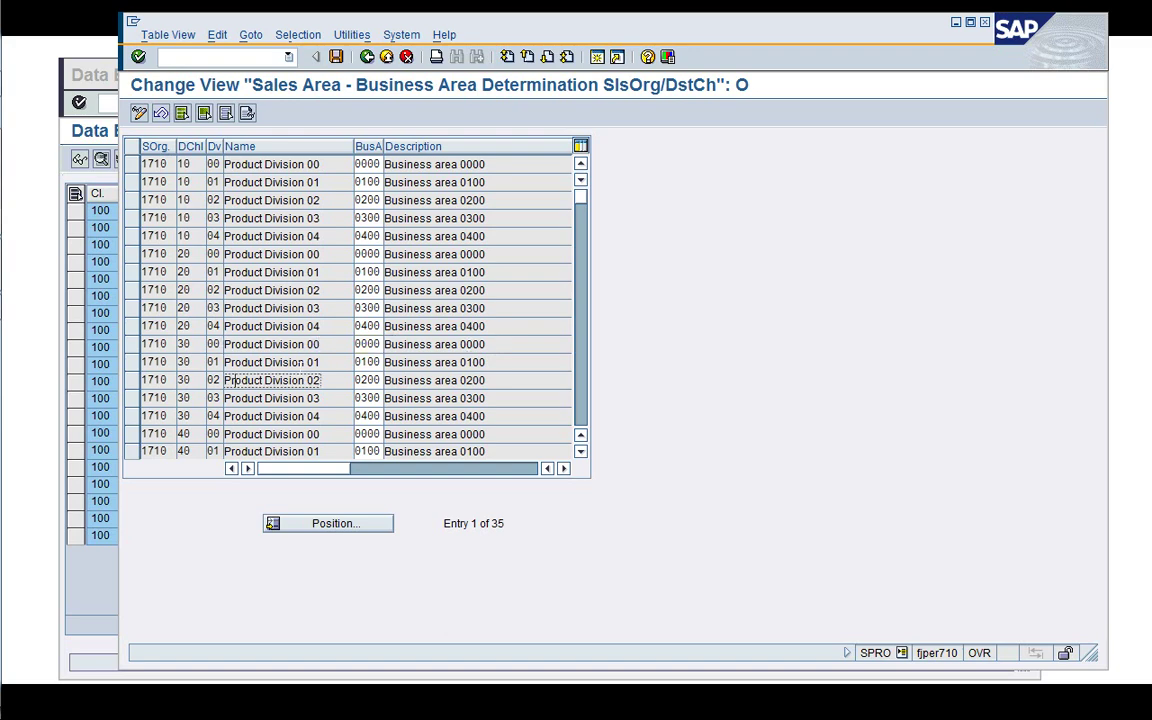
click(211, 344)
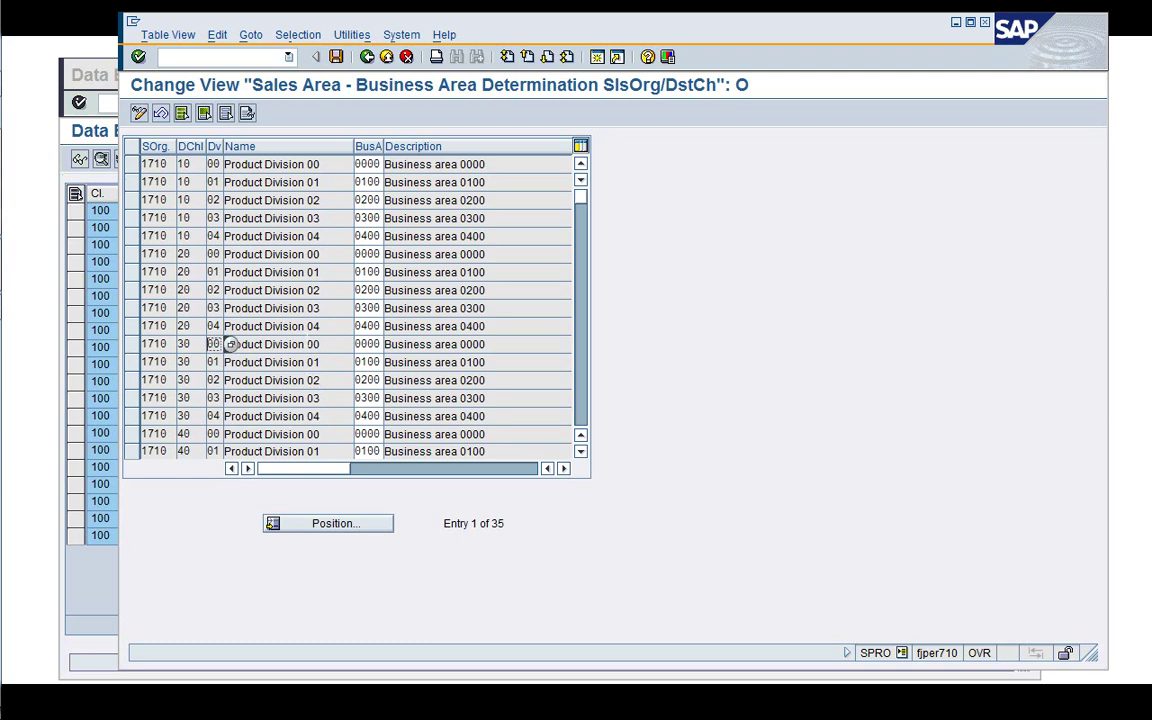
Examine the distribution channel 45 entries for divisions 01 and 03 of sales organization 1710, and return to the IMG structure
click(586, 404)
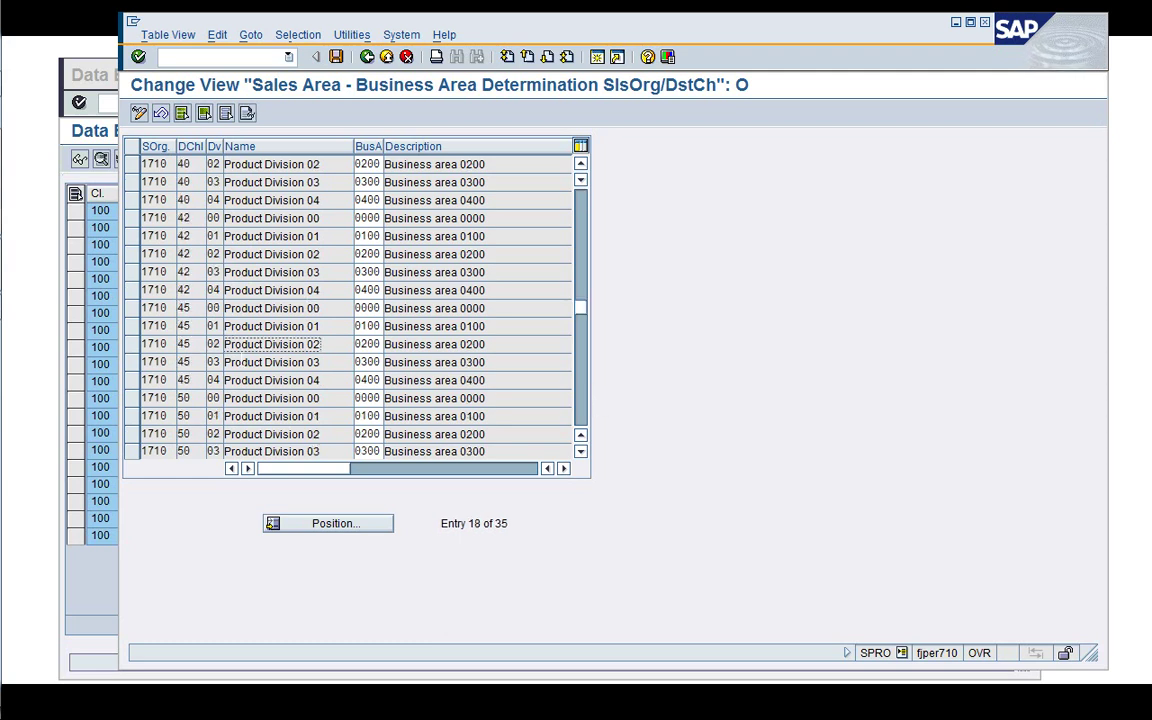
click(130, 326)
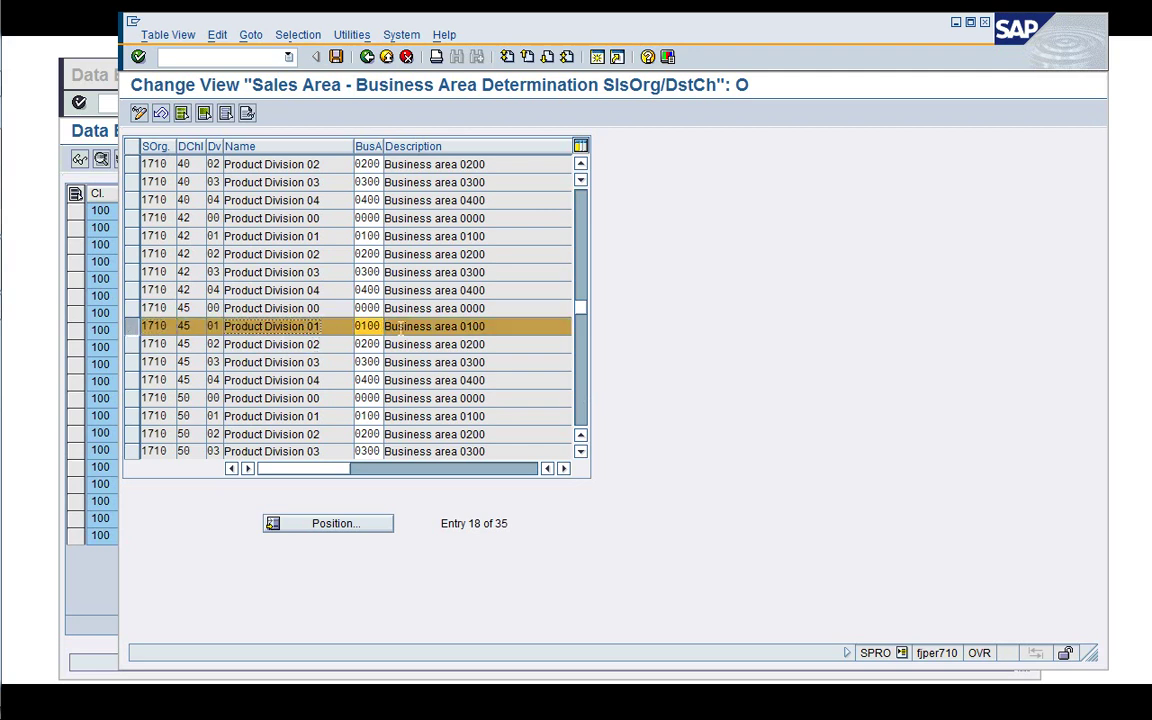
click(434, 326)
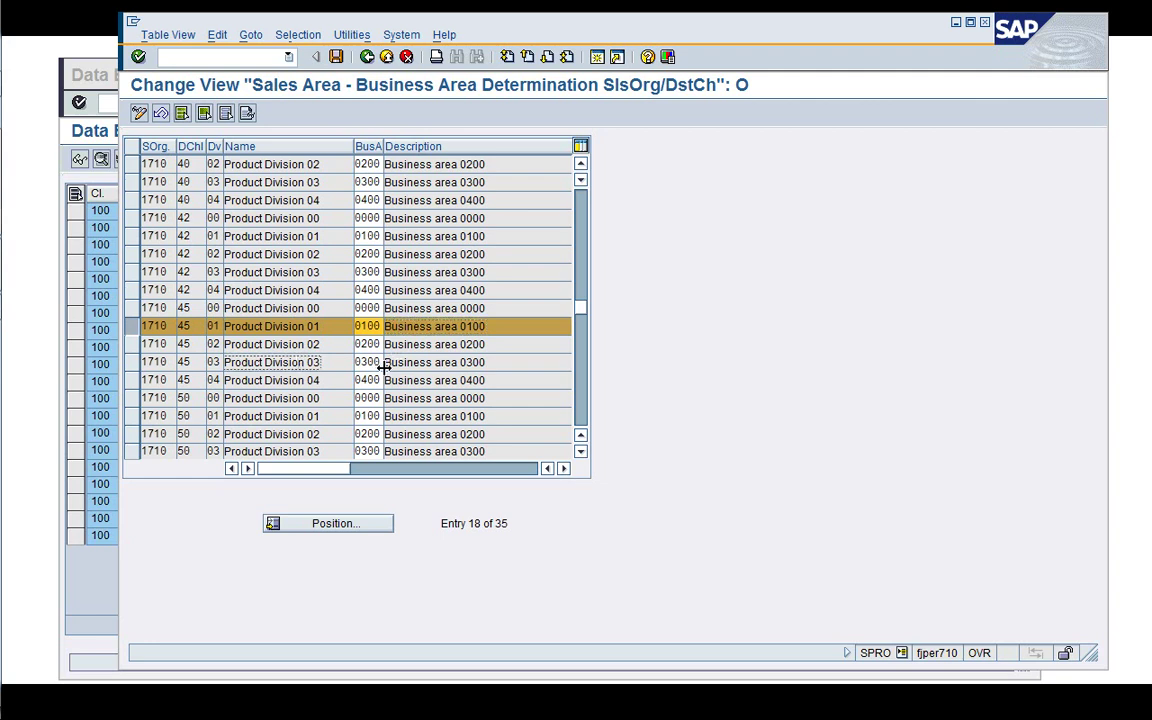
click(407, 362)
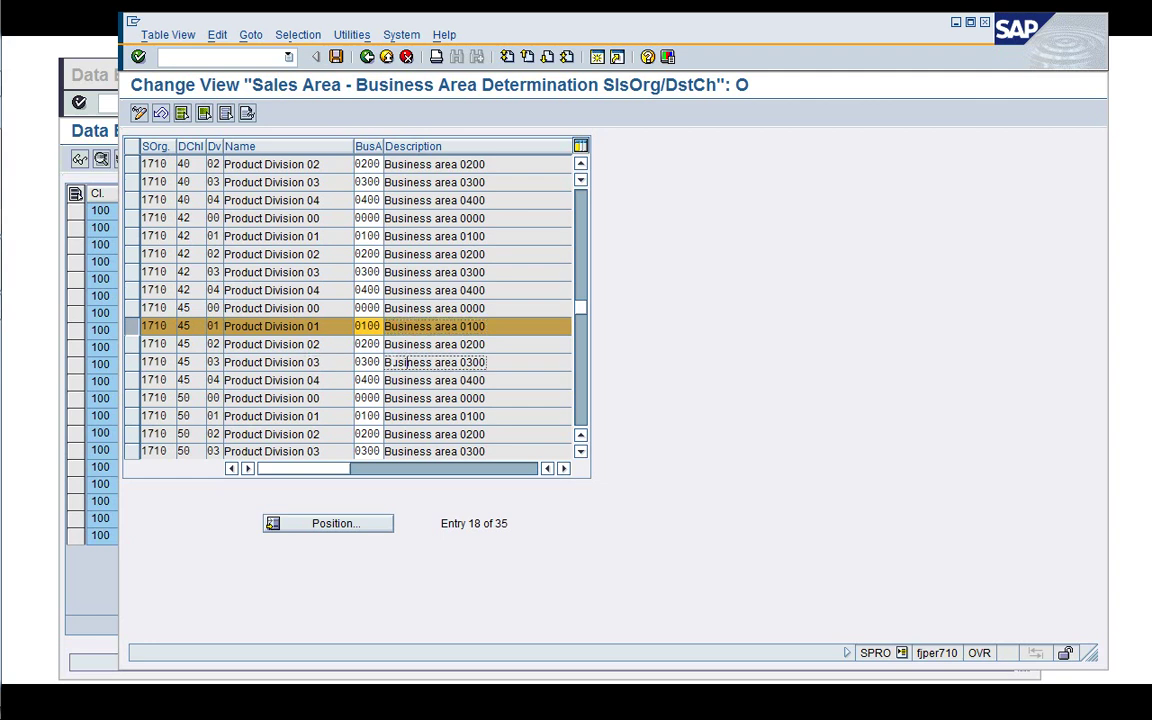
click(135, 327)
click(284, 362)
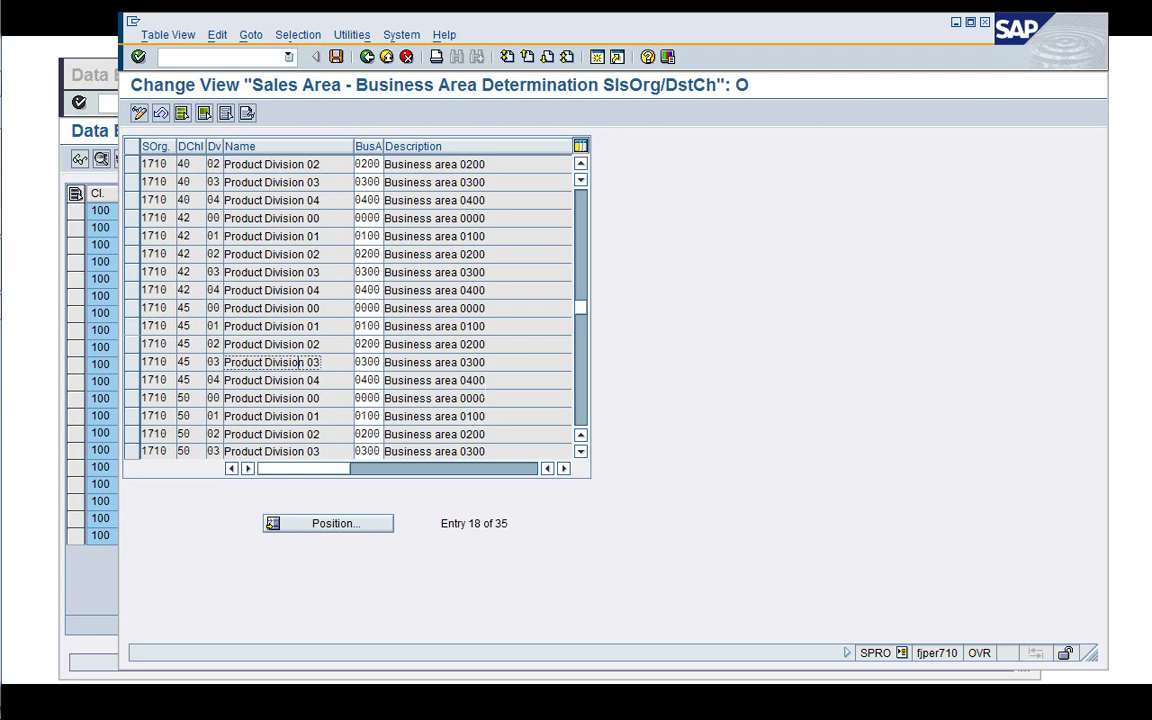
click(474, 362)
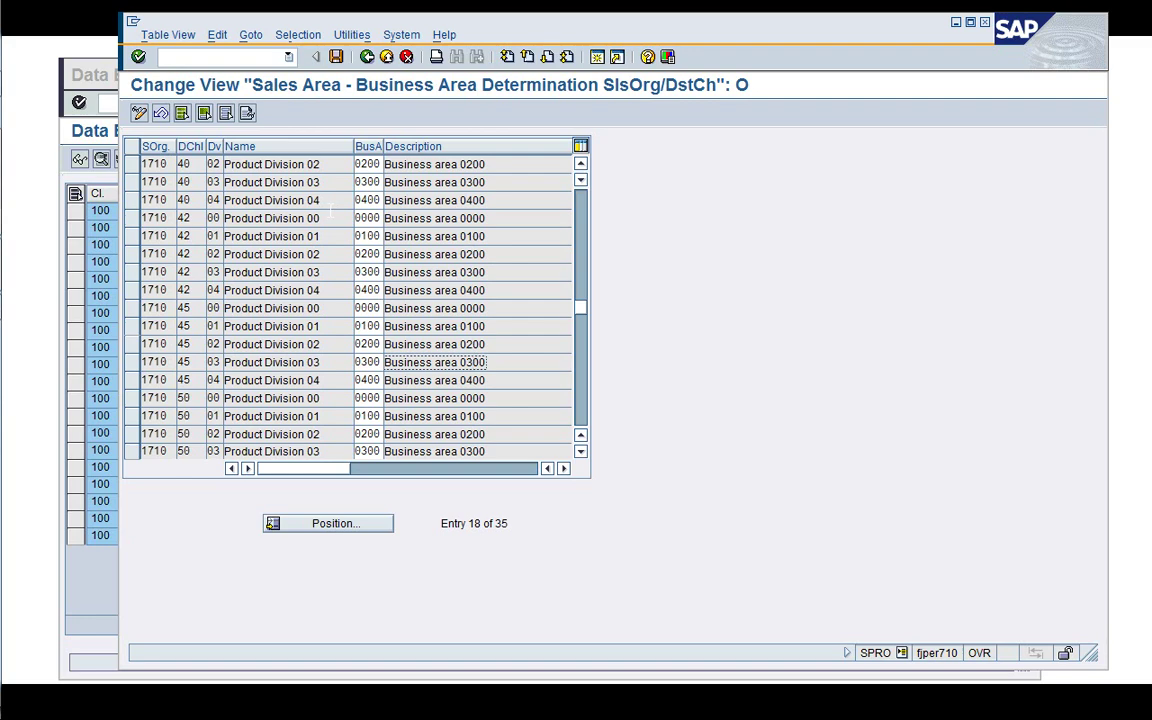
click(367, 57)
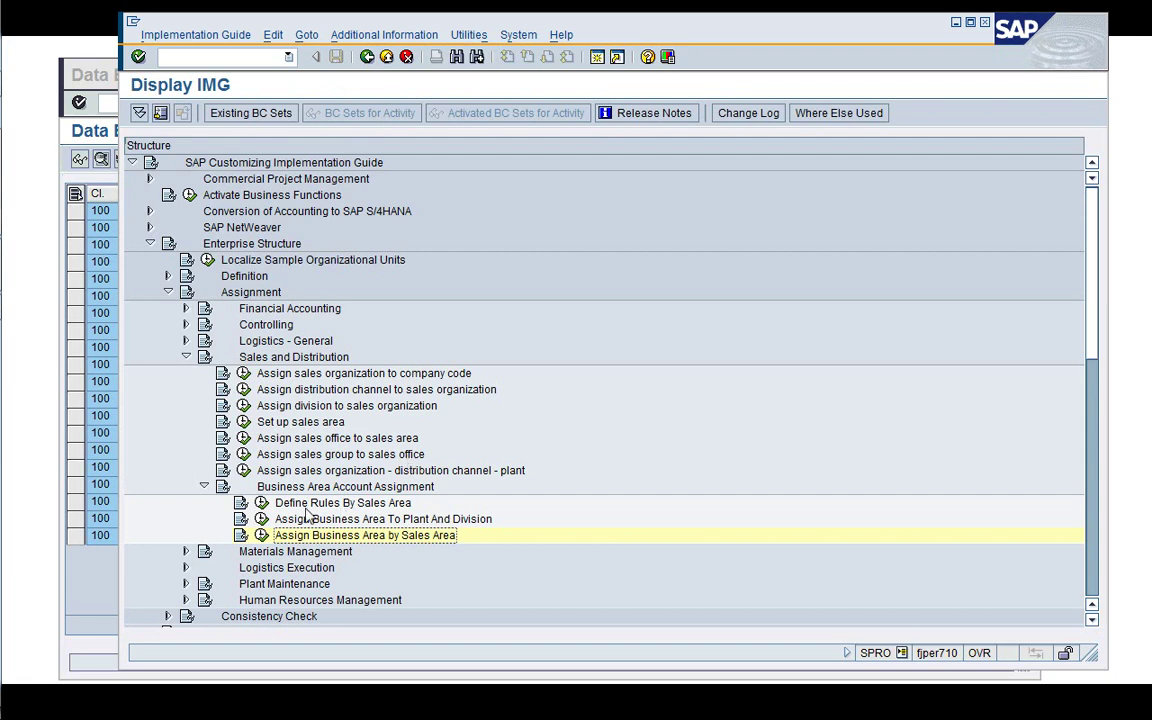
Read the documentation of the Business Area Account Assignment node and return to the IMG structure
click(368, 487)
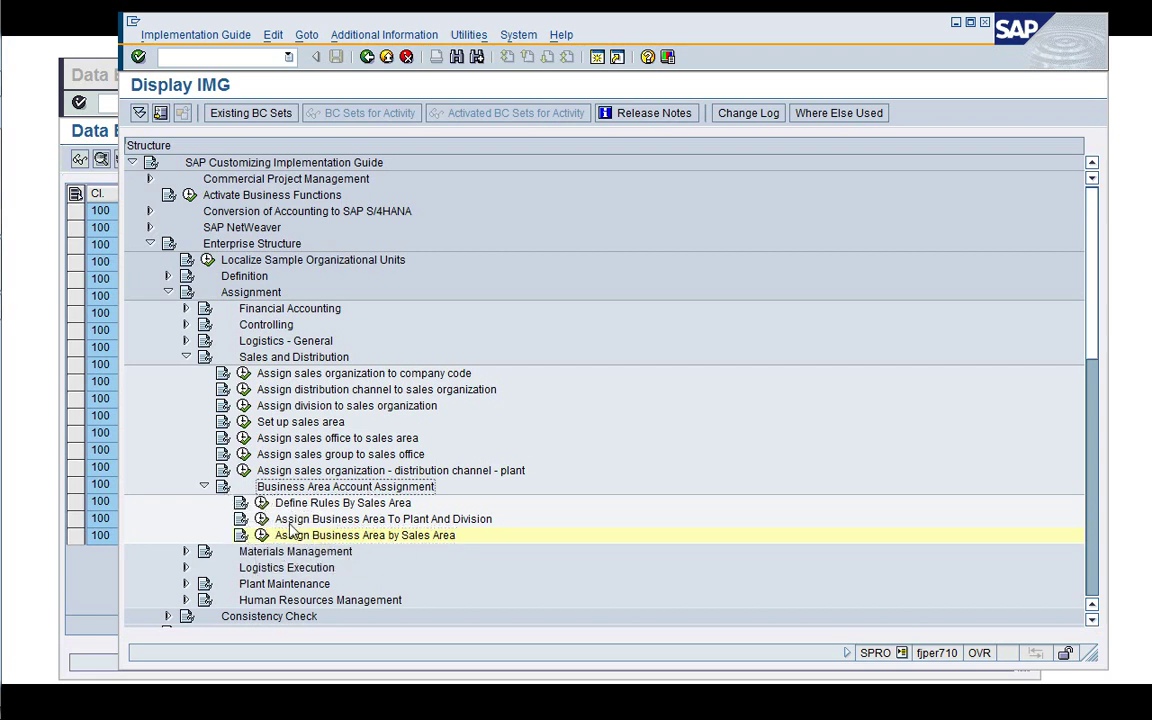
click(222, 490)
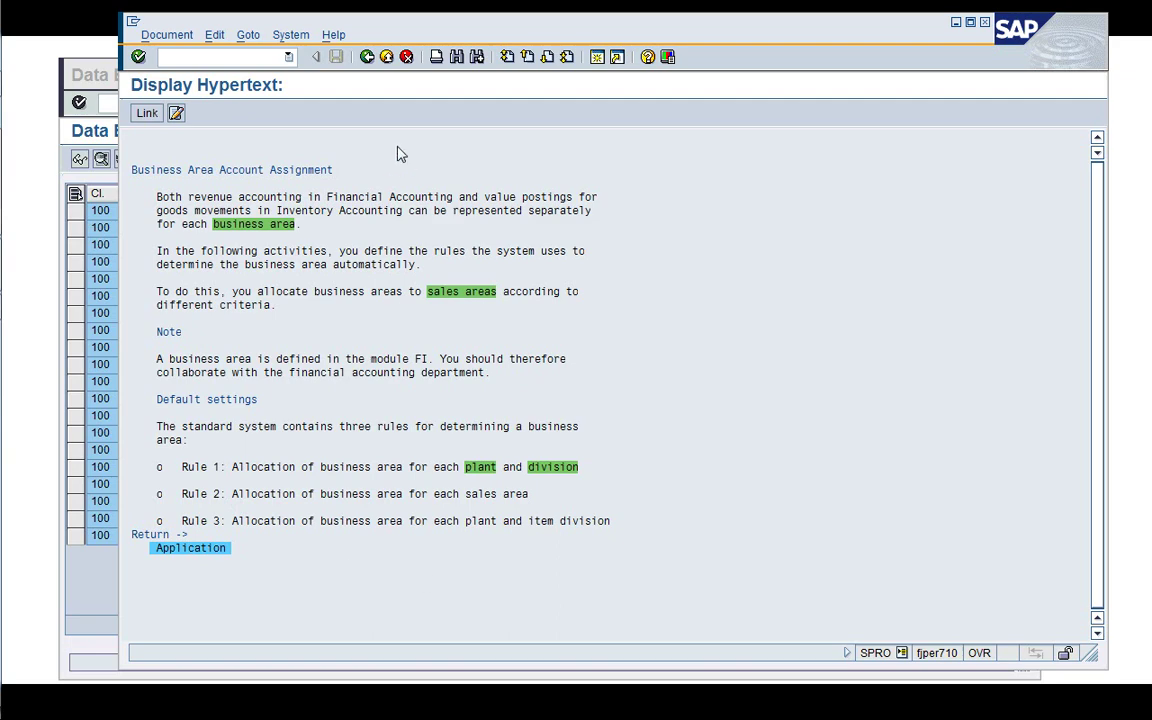
click(367, 57)
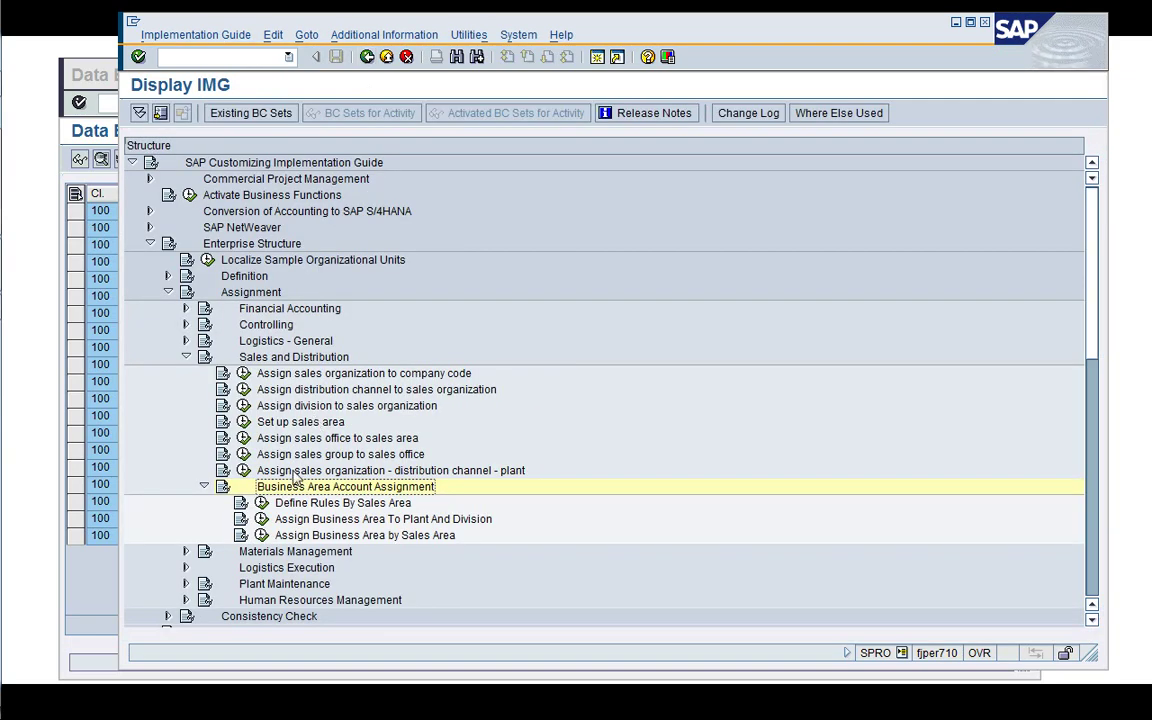
Read the documentation of the Define Rules By Sales Area activity through to its end and return to the IMG structure
click(242, 507)
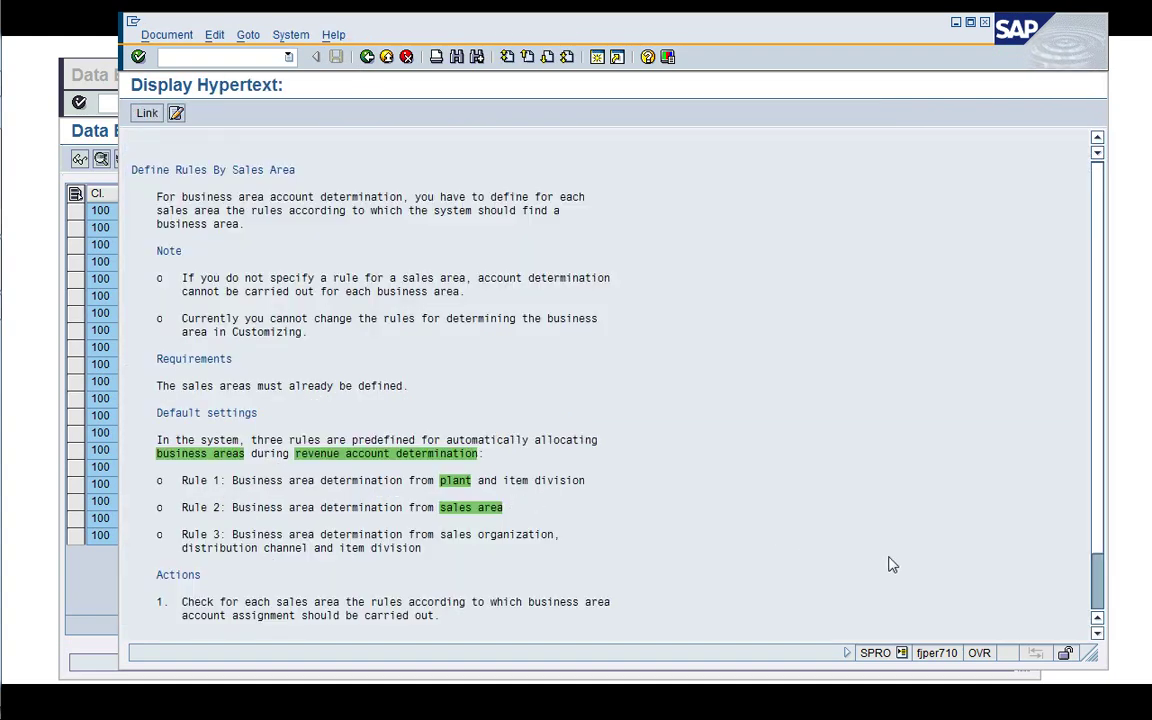
click(1095, 592)
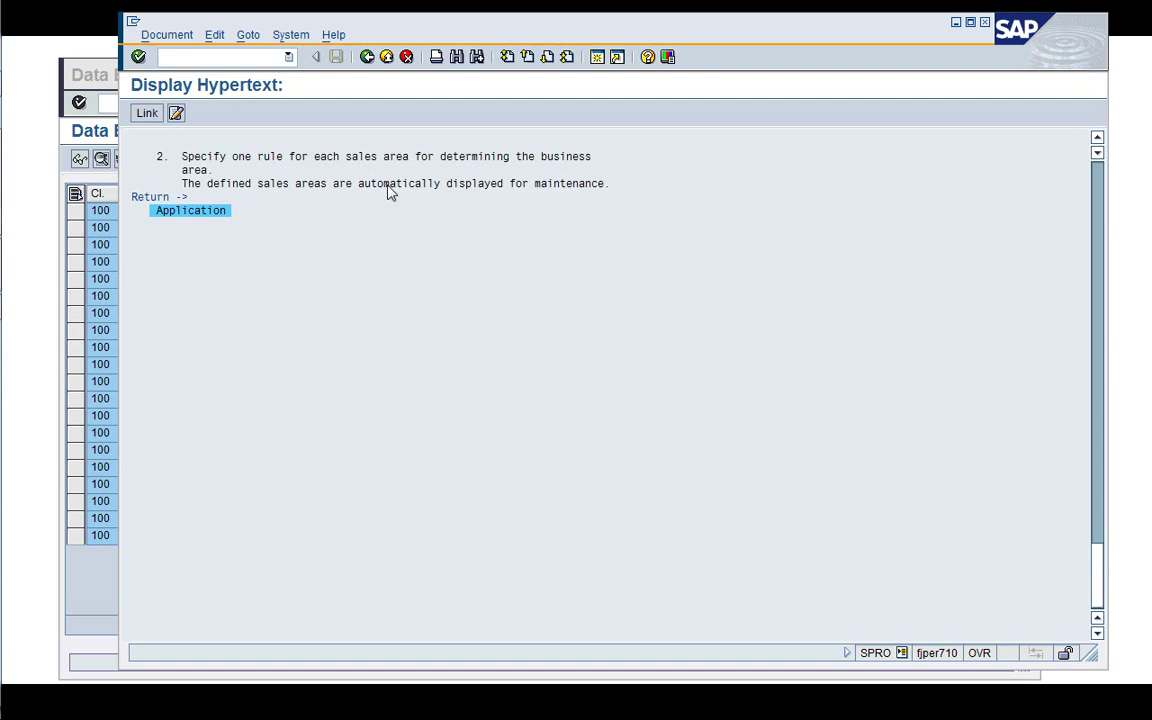
click(367, 57)
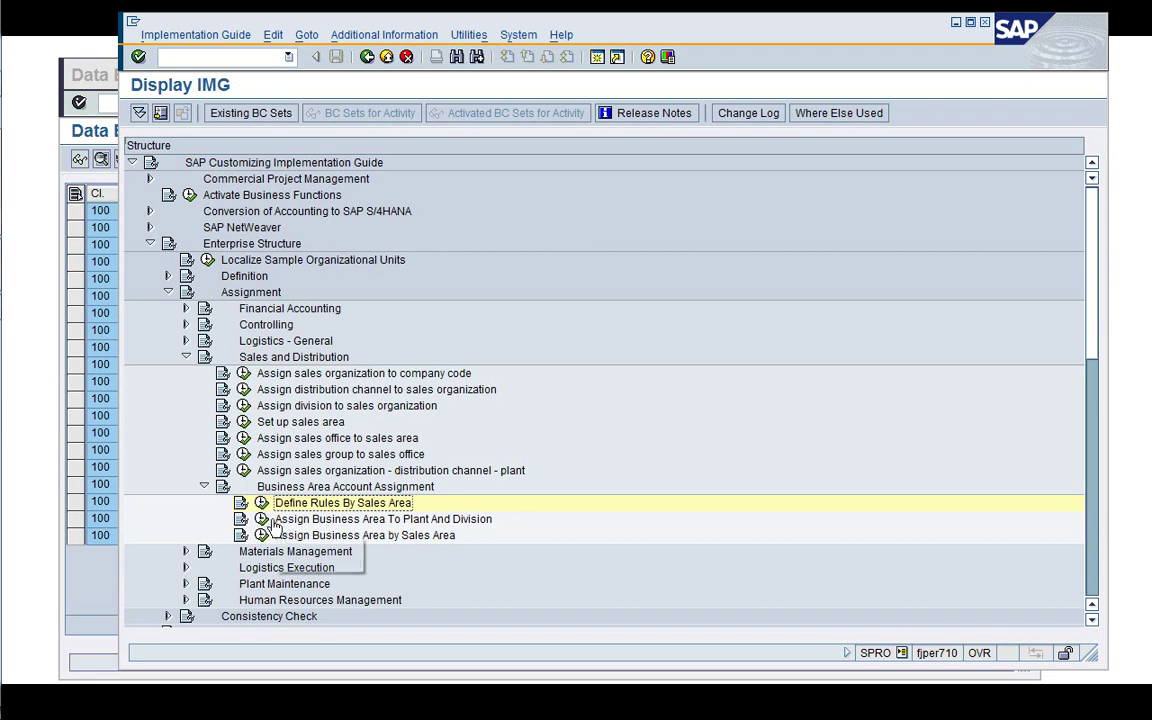
Read the documentation of Assign Business Area To Plant And Division and of Assign Business Area by Sales Area, returning to the IMG structure
click(238, 520)
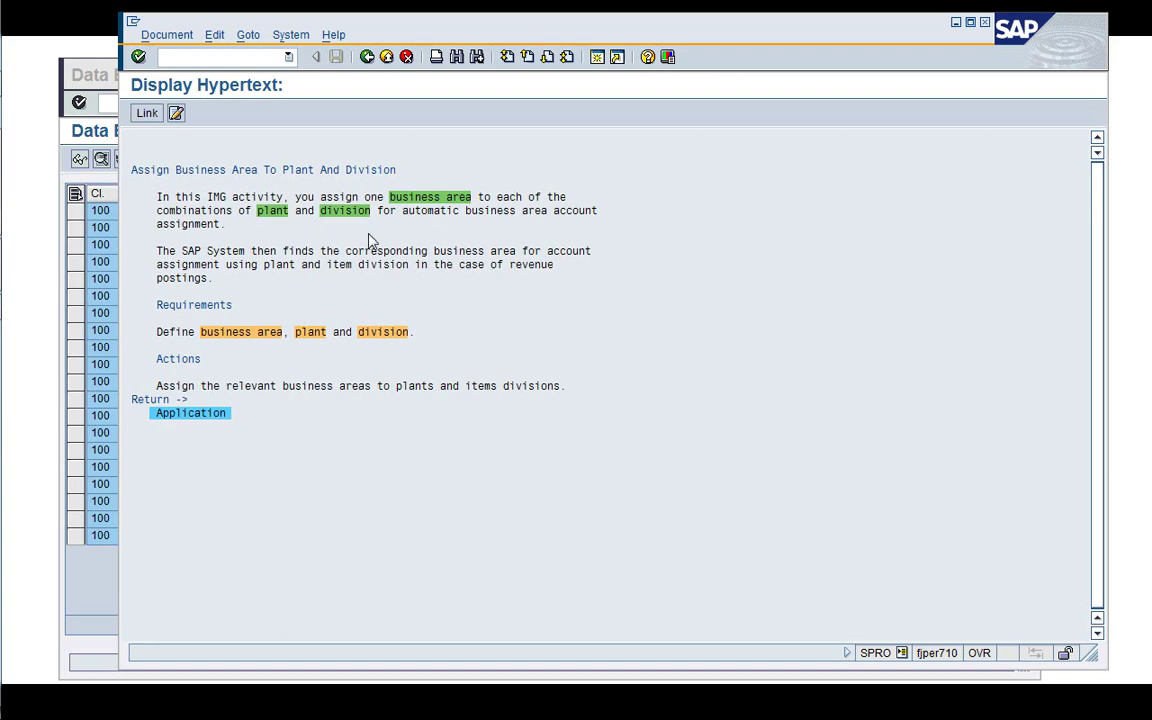
click(367, 57)
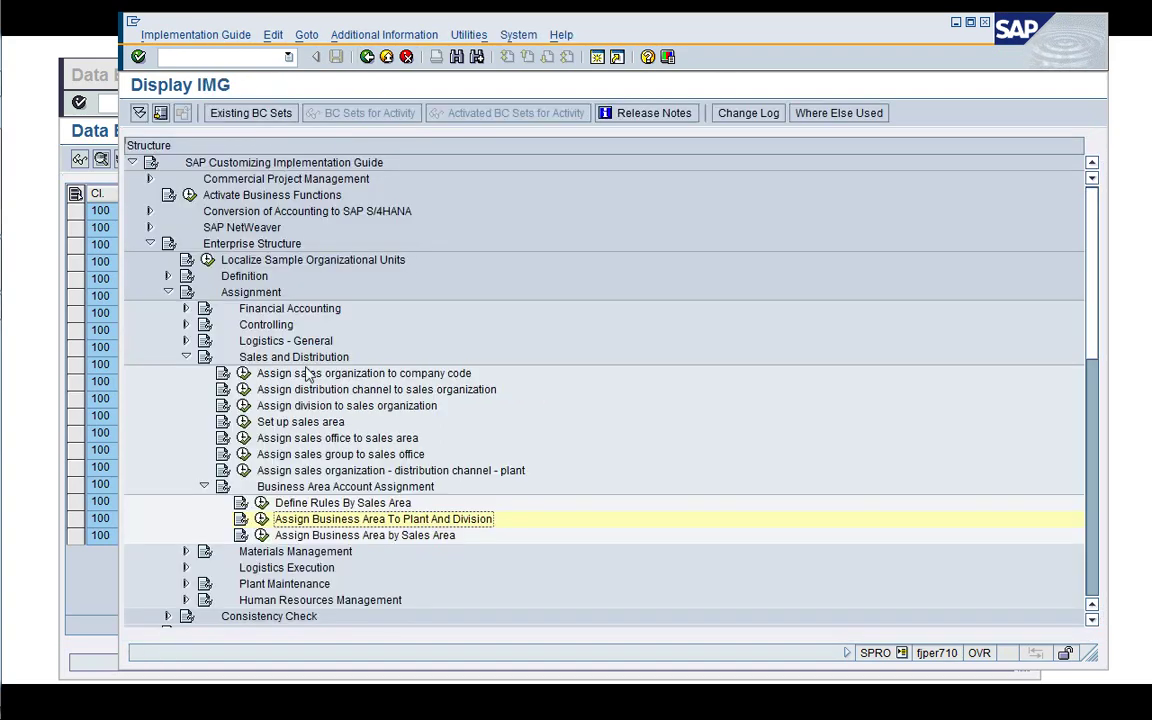
click(241, 537)
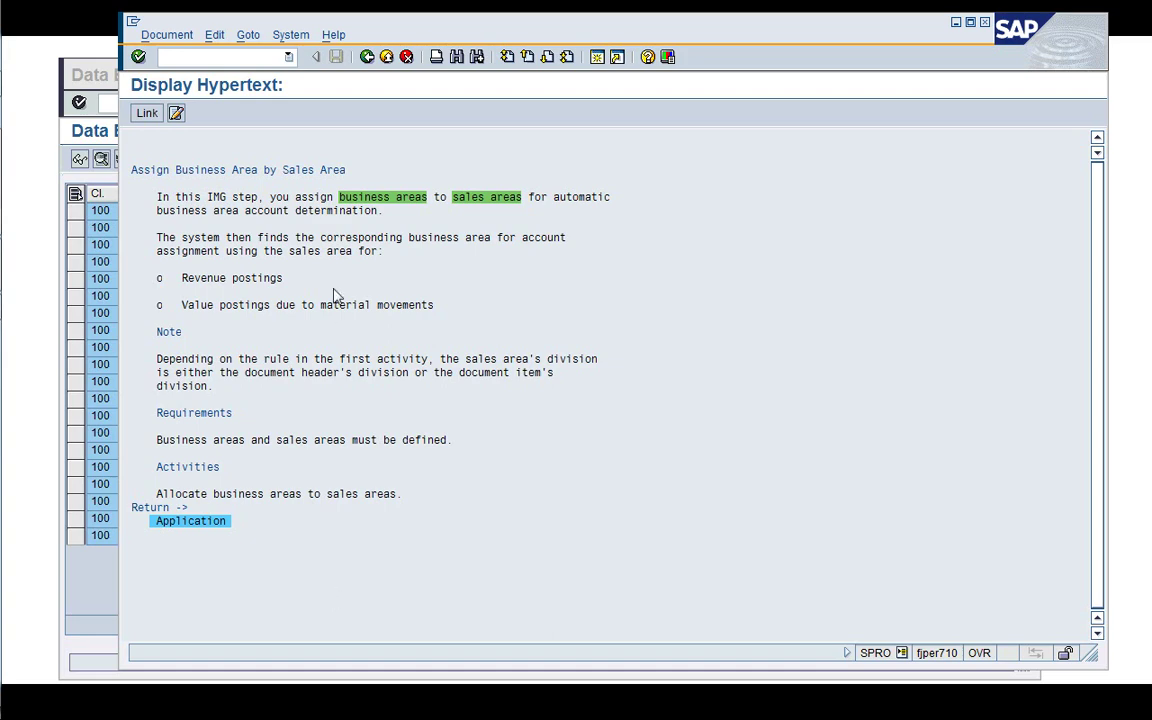
click(367, 58)
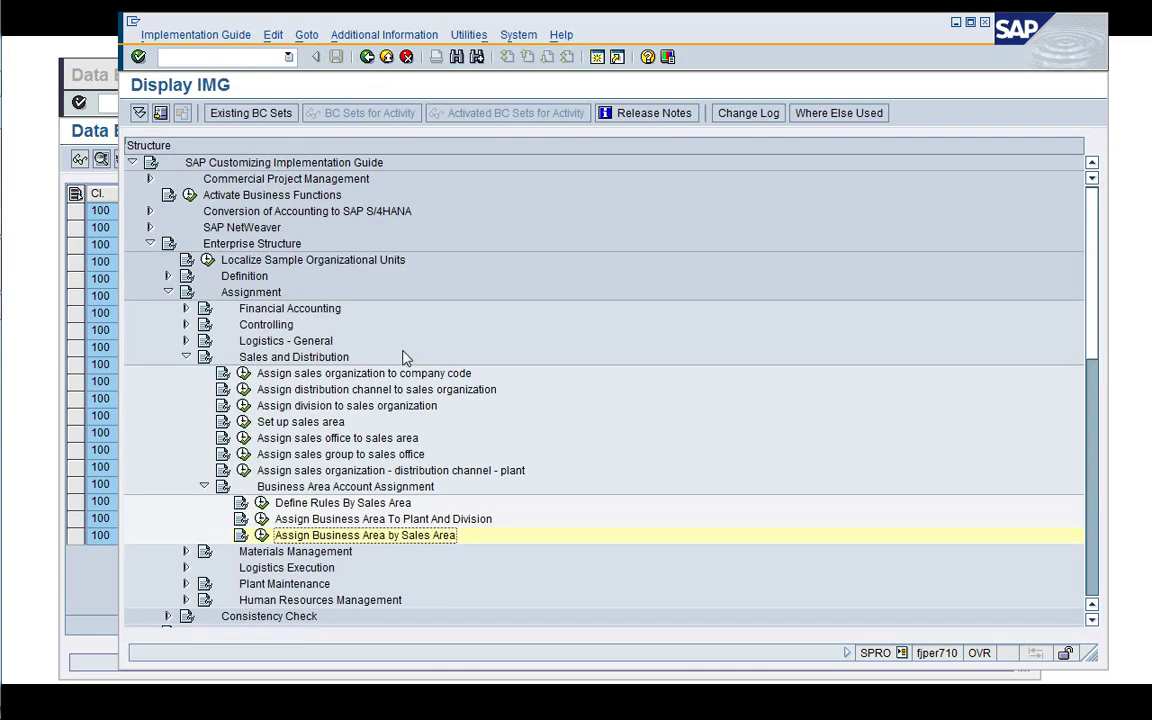
Collapse the Business Area Account Assignment, Sales and Distribution, Assignment and Enterprise Structure nodes of the IMG
click(305, 509)
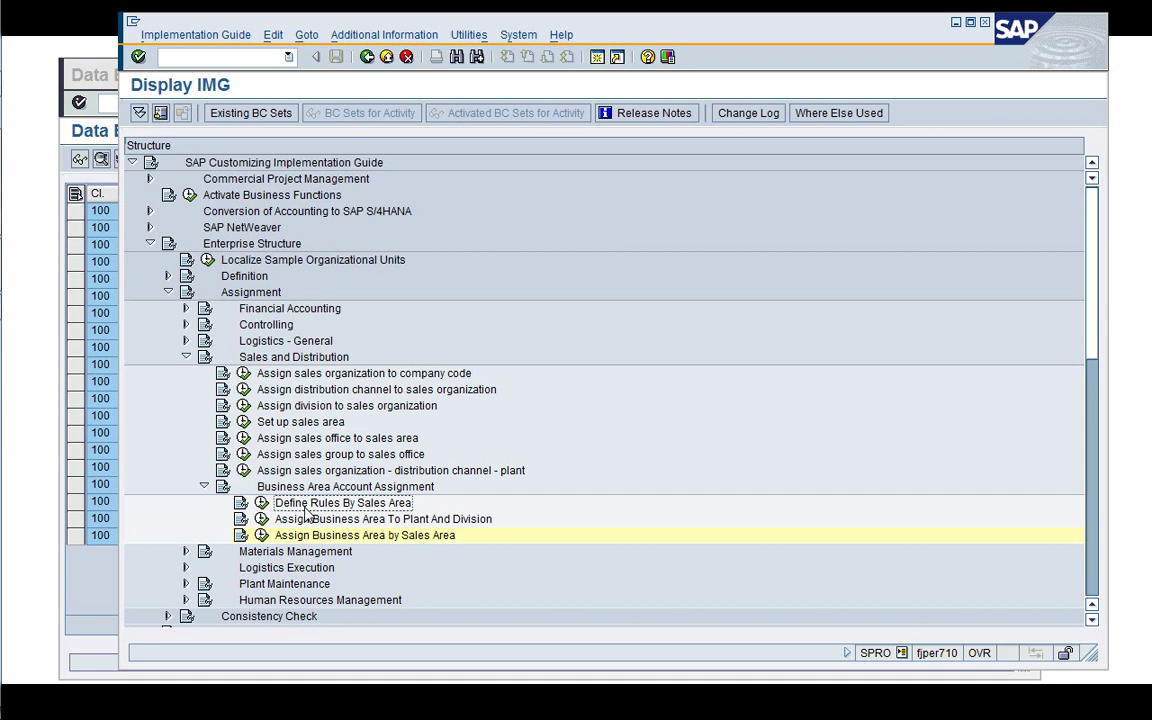
key(Up)
key(Left)
key(Left)
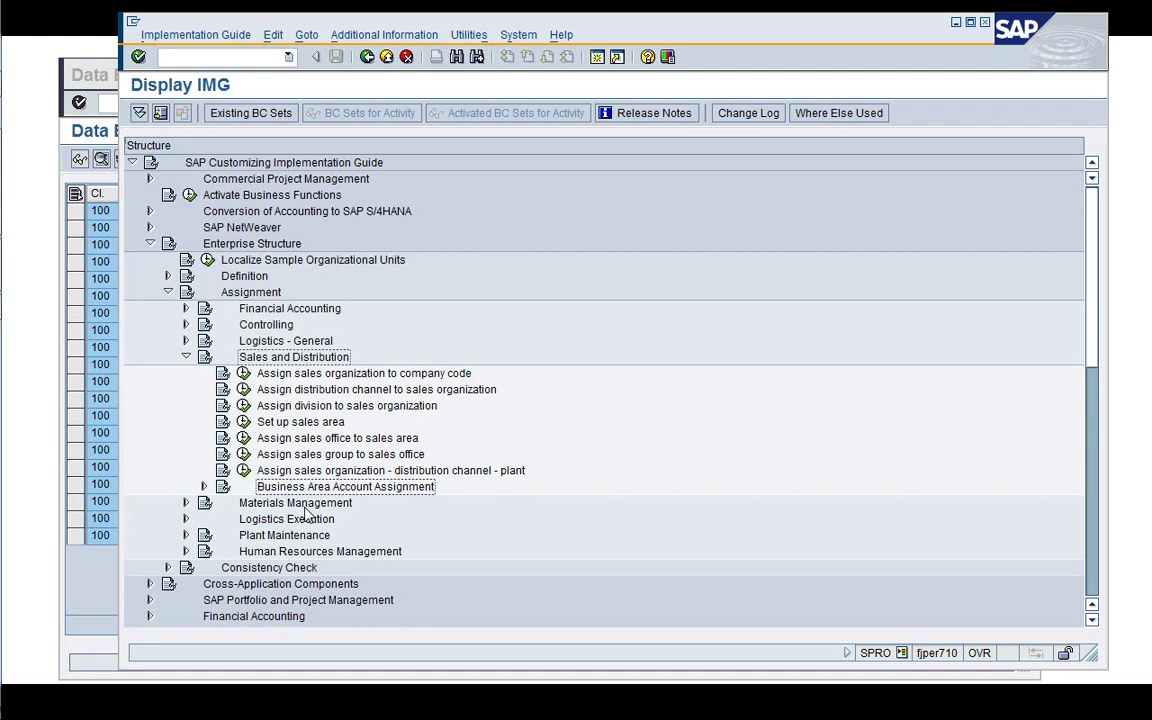
key(Left)
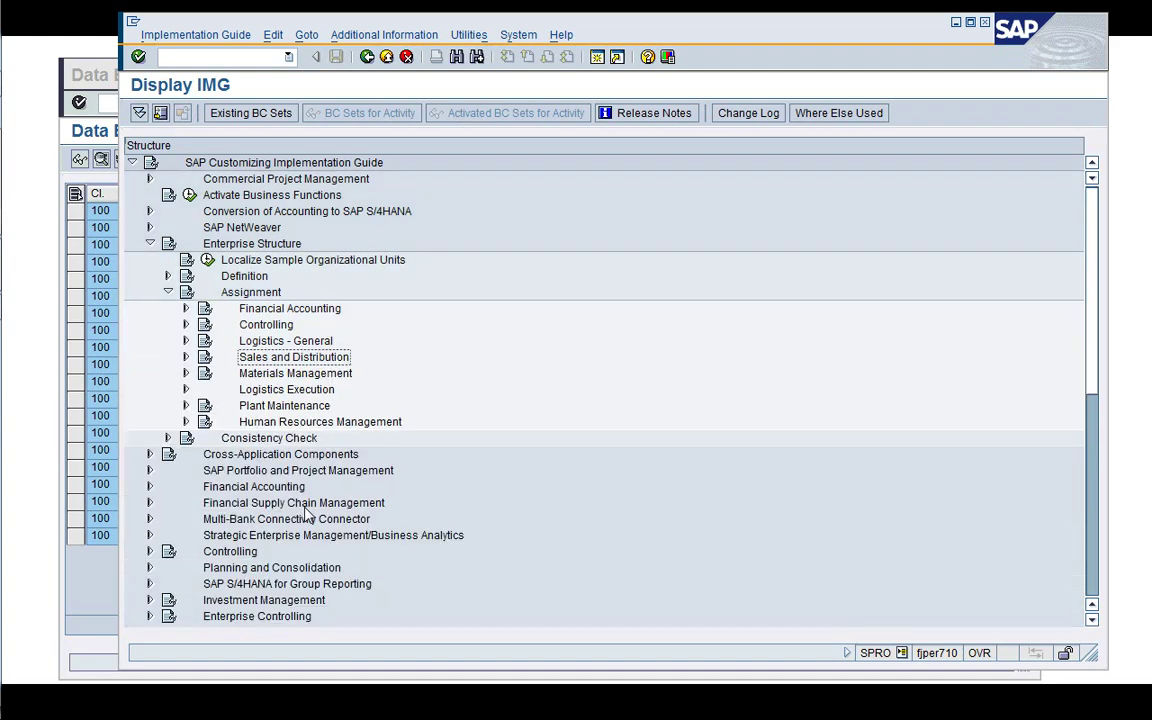
key(Left)
key(Left)
key(Up)
key(Up)
key(Up)
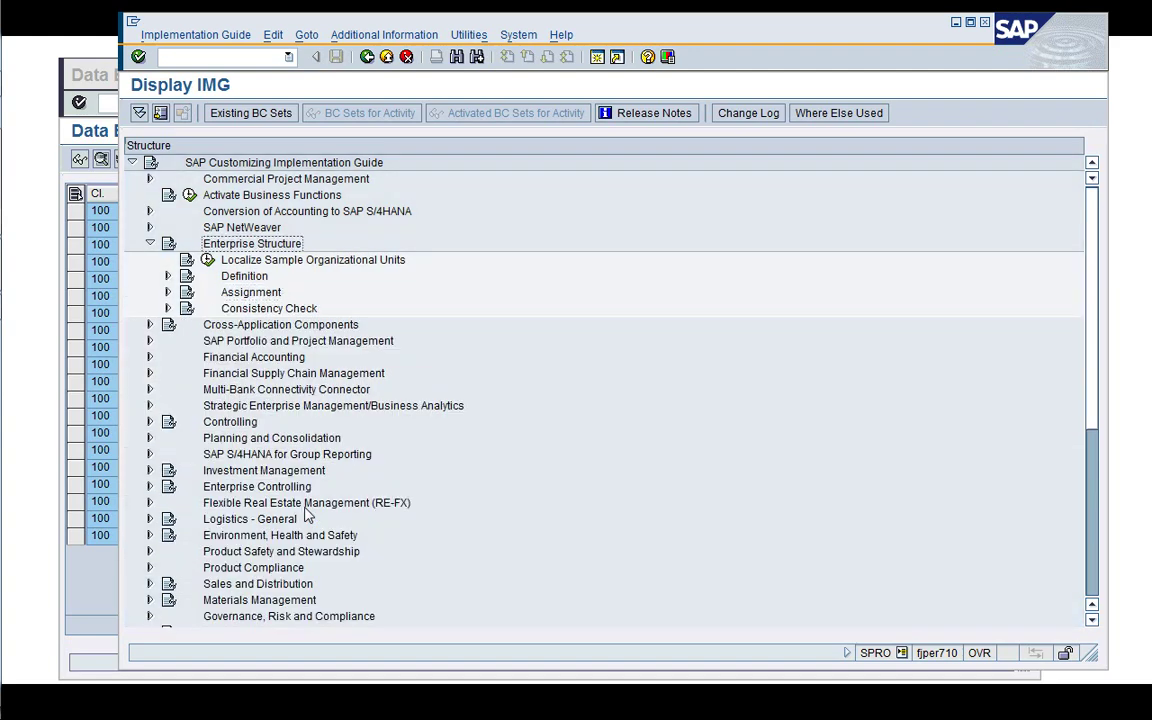
key(Left)
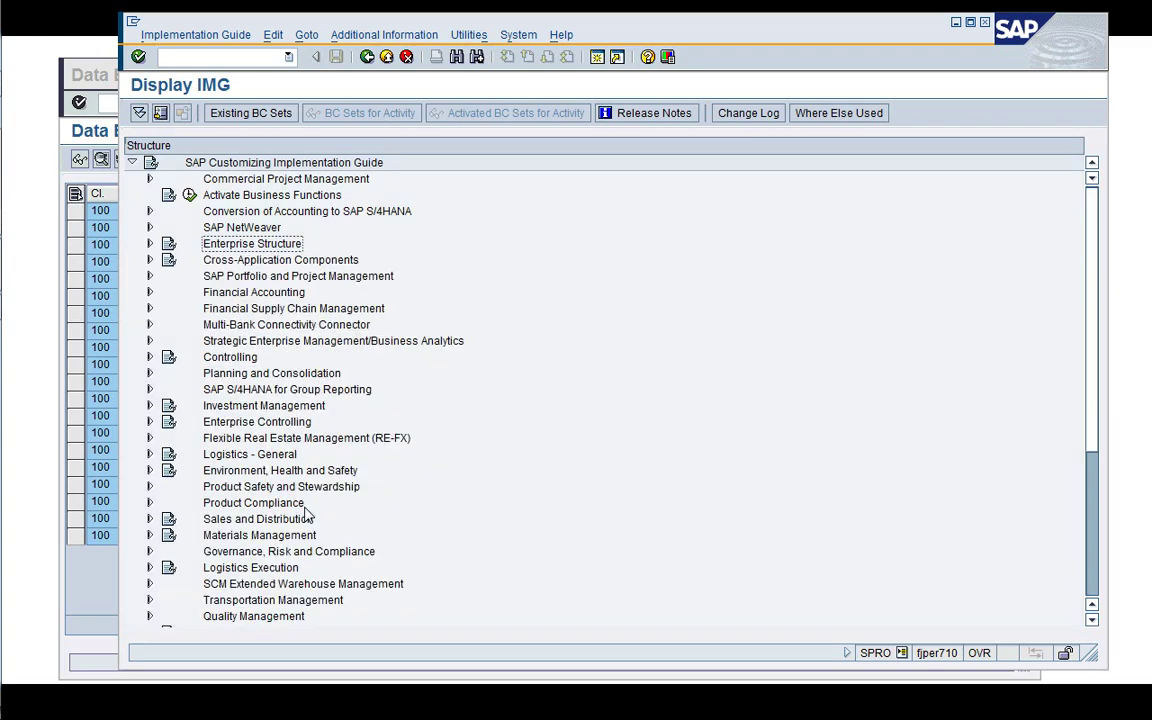
Look through the main IMG nodes between Enterprise Structure and Customer Service for further business area settings
key(Down)
key(Down)
key(Down)
key(Down)
key(Down)
key(Down)
key(Down)
key(Down)
key(Down)
key(Down)
key(Down)
key(Down)
key(Down)
key(Down)
key(Down)
key(Down)
key(Down)
key(Down)
key(Down)
key(Down)
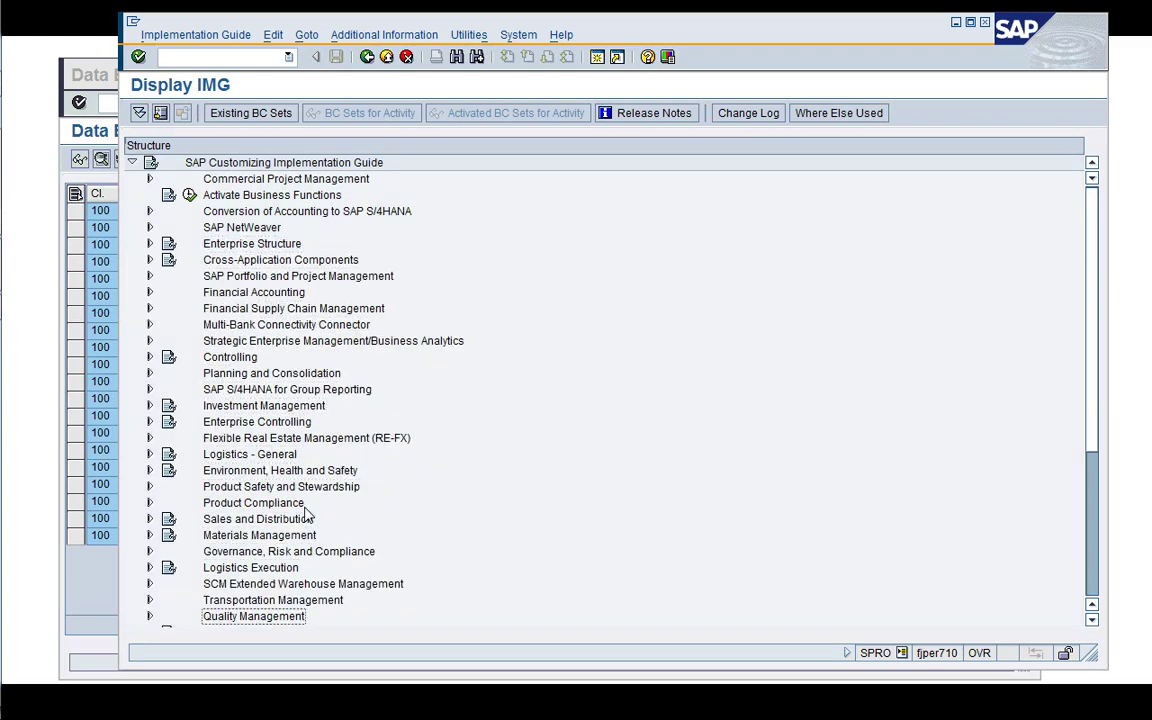
key(Down)
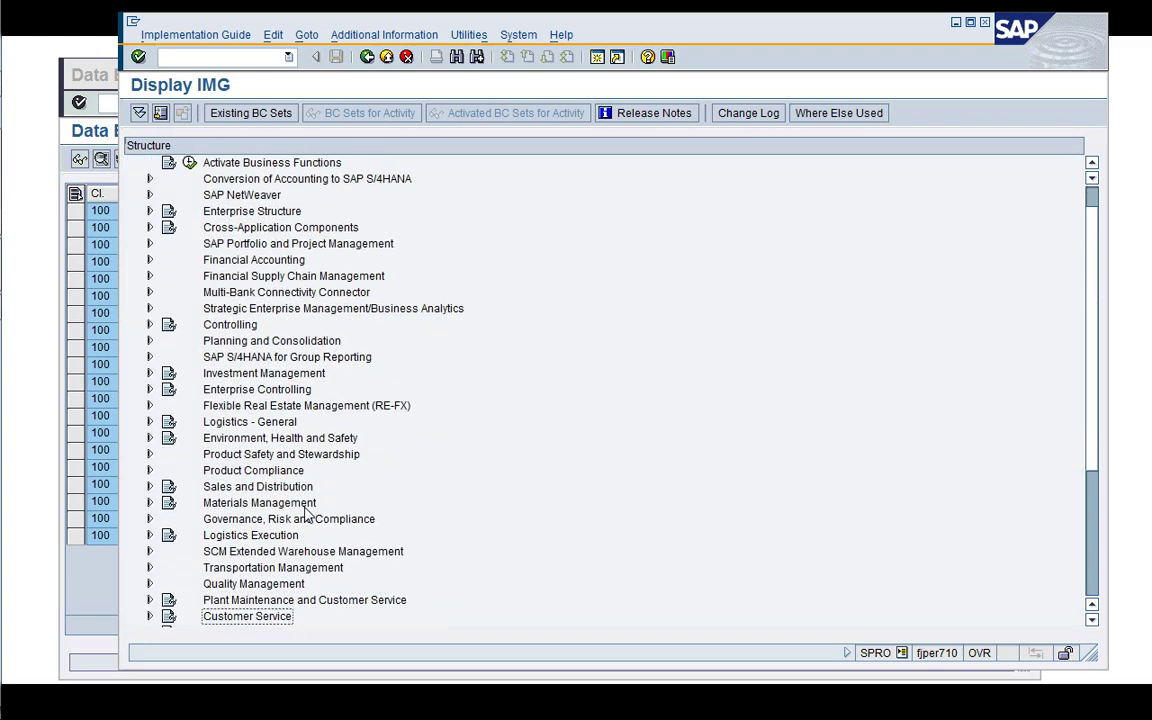
key(Up)
key(Up)
key(Up)
key(Up)
key(Up)
key(Up)
key(Up)
key(Up)
key(Up)
key(Up)
key(Up)
key(Up)
key(Up)
key(Up)
key(Up)
key(Up)
key(Up)
key(Up)
key(Up)
key(Up)
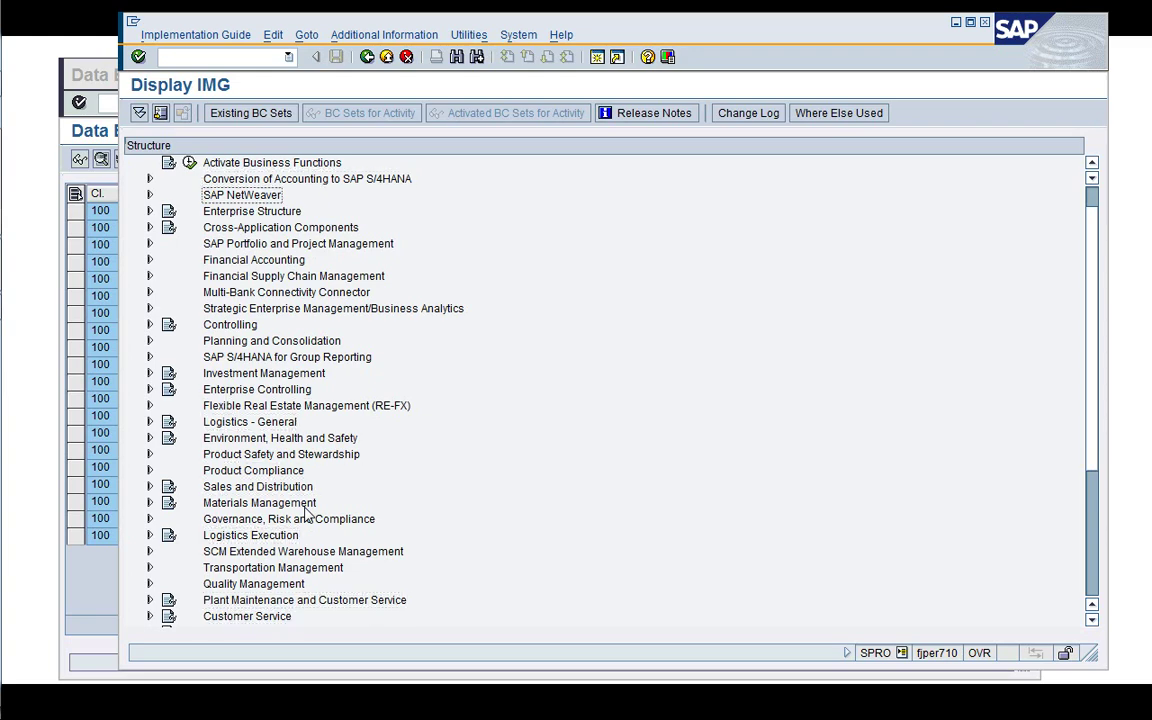
Expand Enterprise Structure, Assignment and Logistics - General to reach Assign Business Area to Plant/Valuation Area and Division
key(Down)
key(Right)
key(Down)
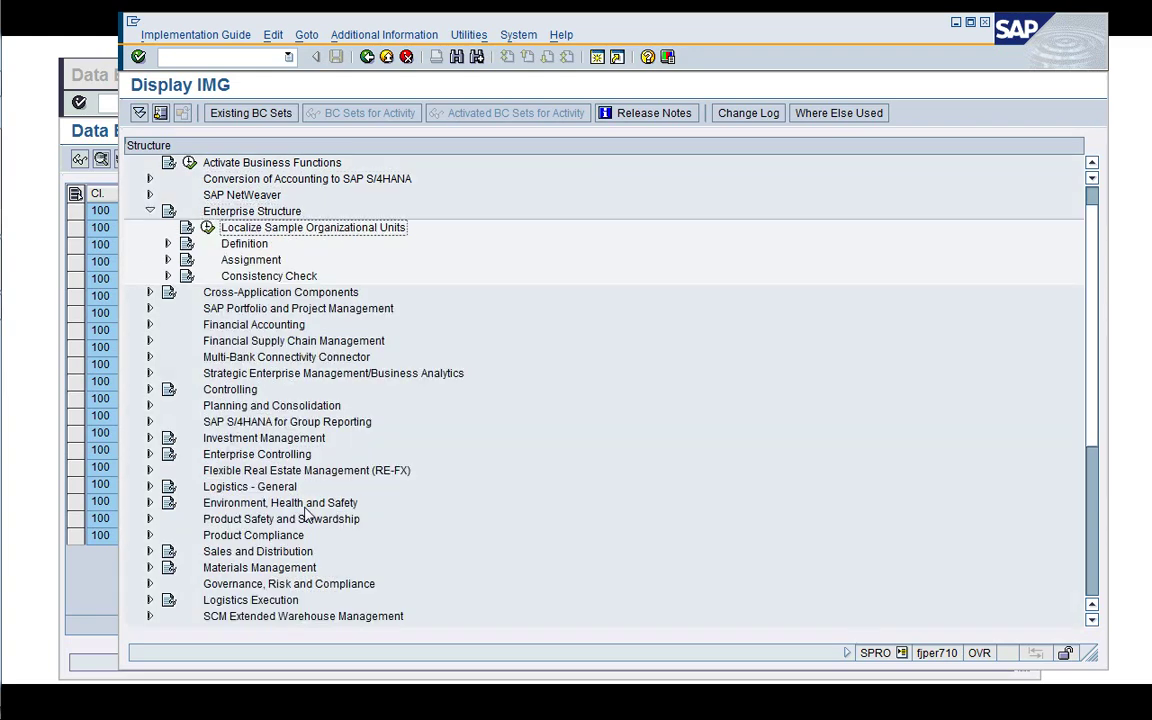
key(Down)
key(Down)
key(Right)
key(Down)
key(Down)
key(Down)
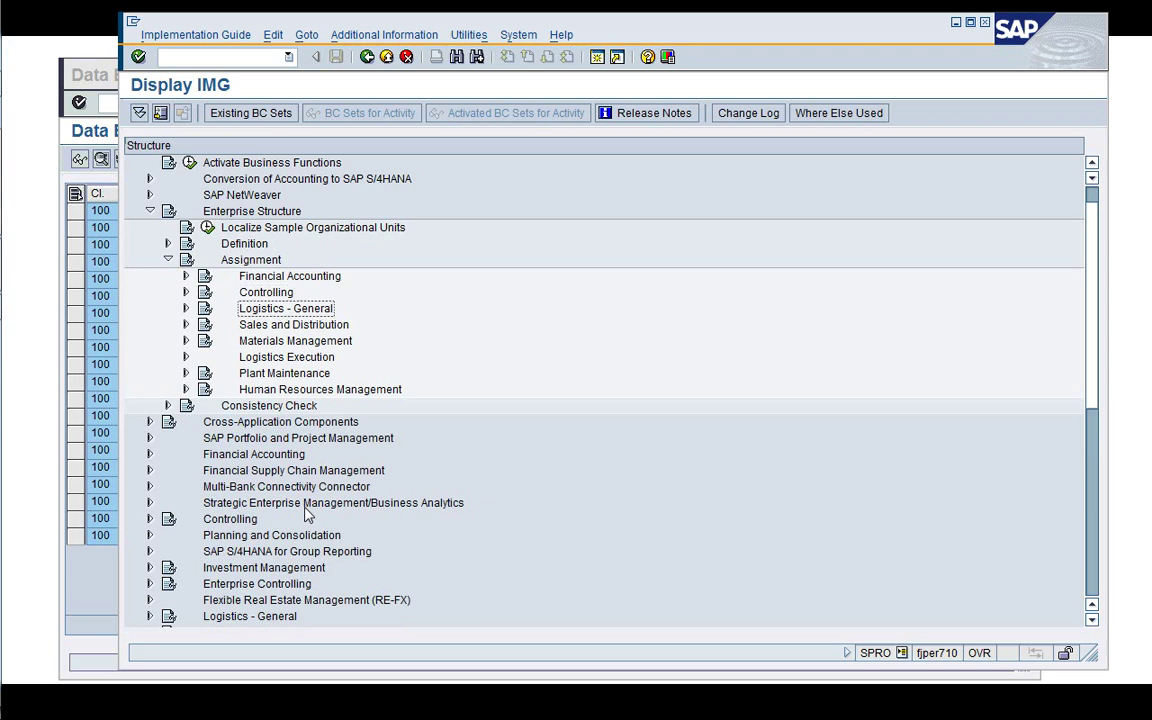
key(Right)
key(Down)
key(Down)
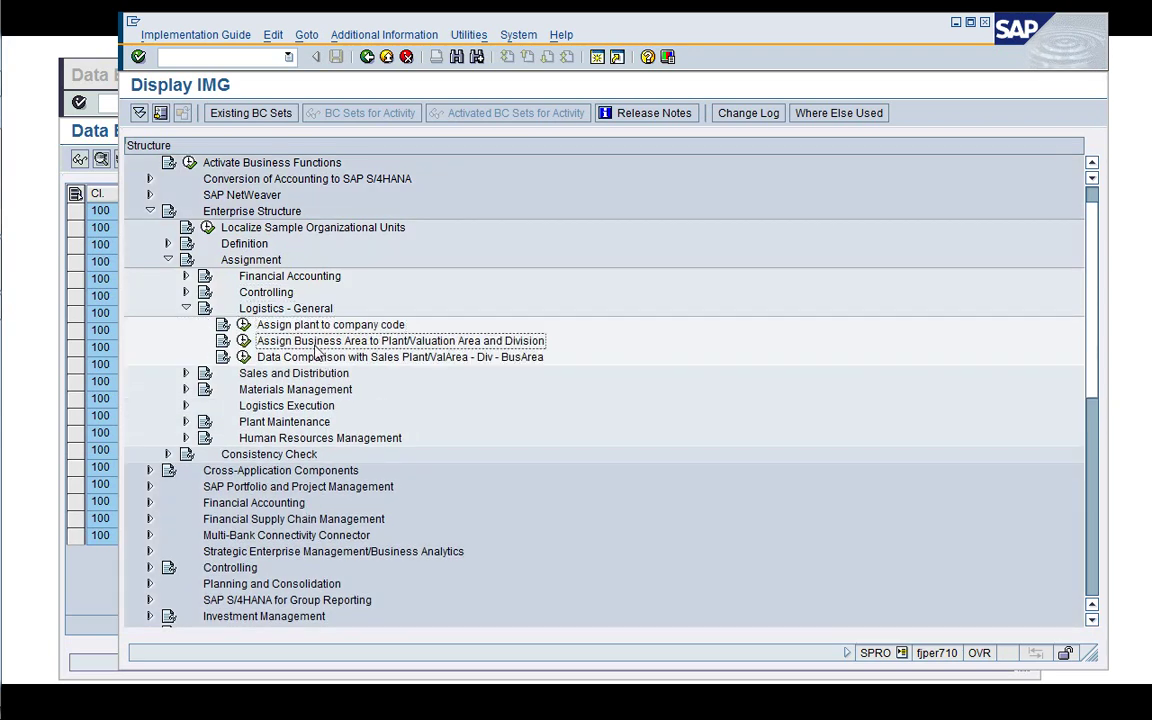
Examine the Plant/valuation area - division assignments to business areas, then return to the IMG and collapse Logistics - General and Assignment
click(245, 343)
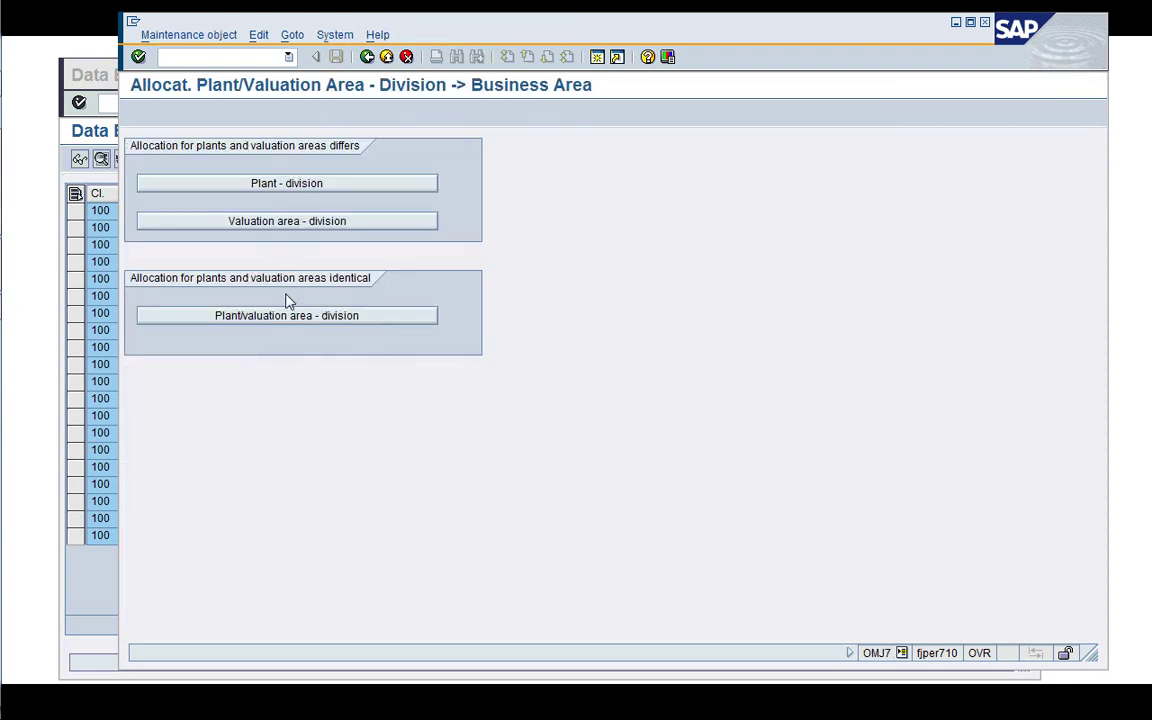
click(354, 318)
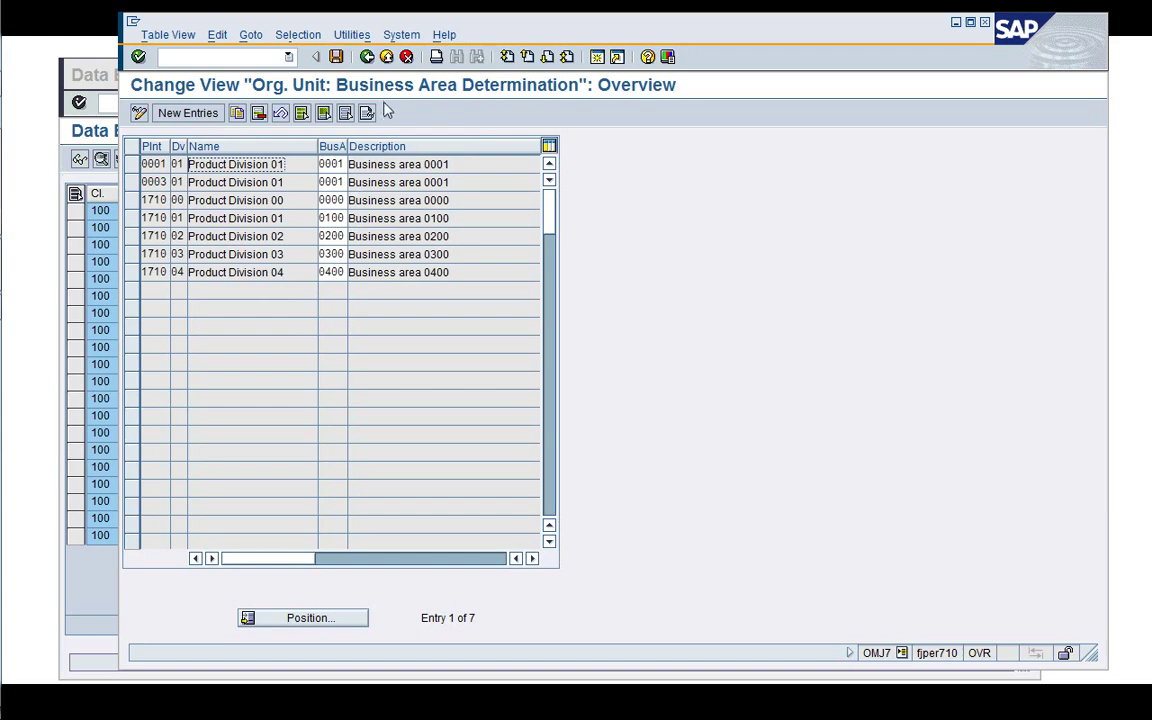
click(367, 58)
click(368, 59)
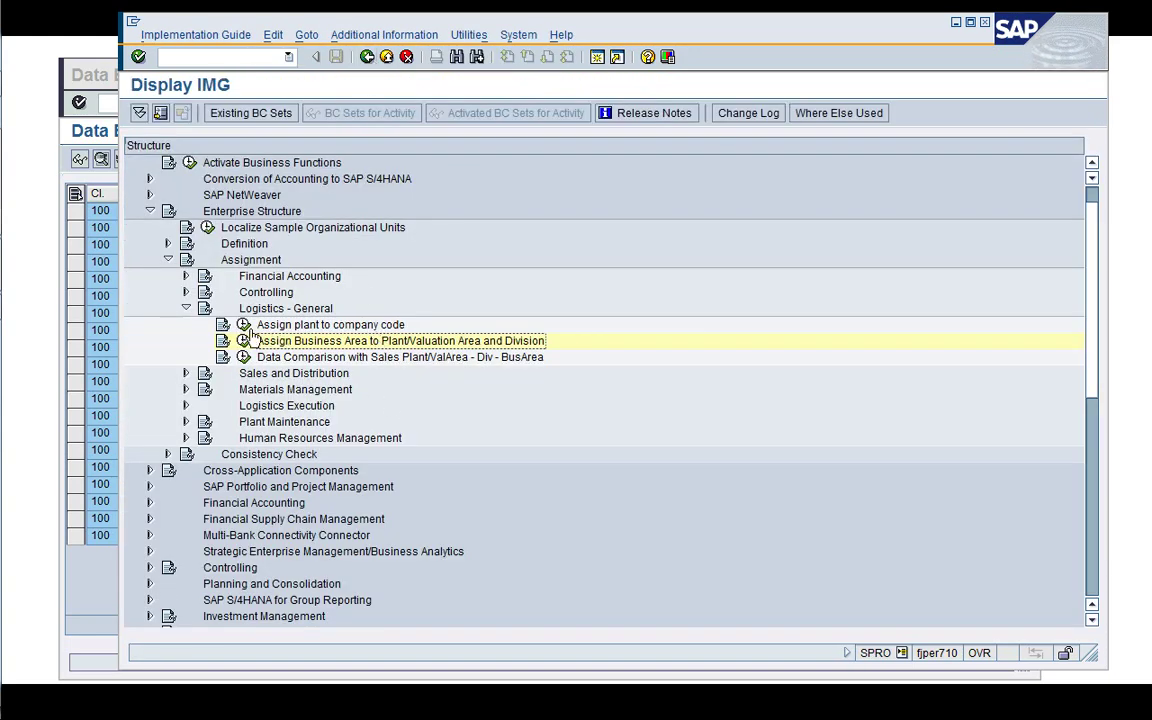
click(186, 309)
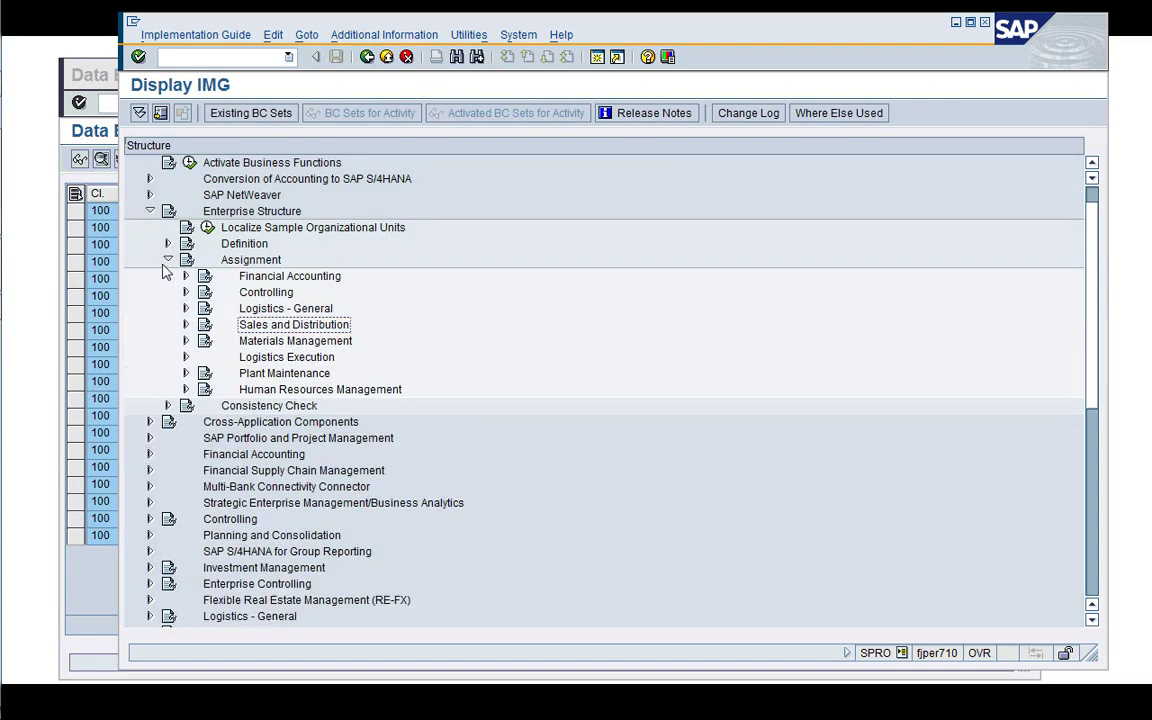
click(166, 259)
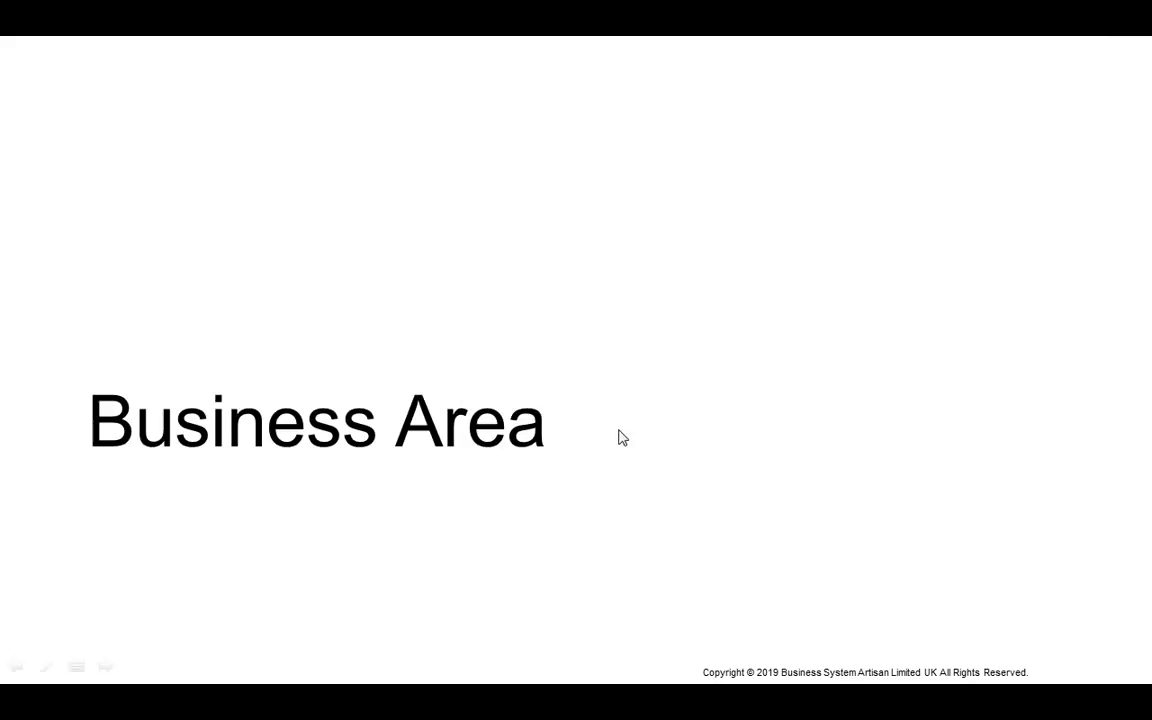
click(638, 453)
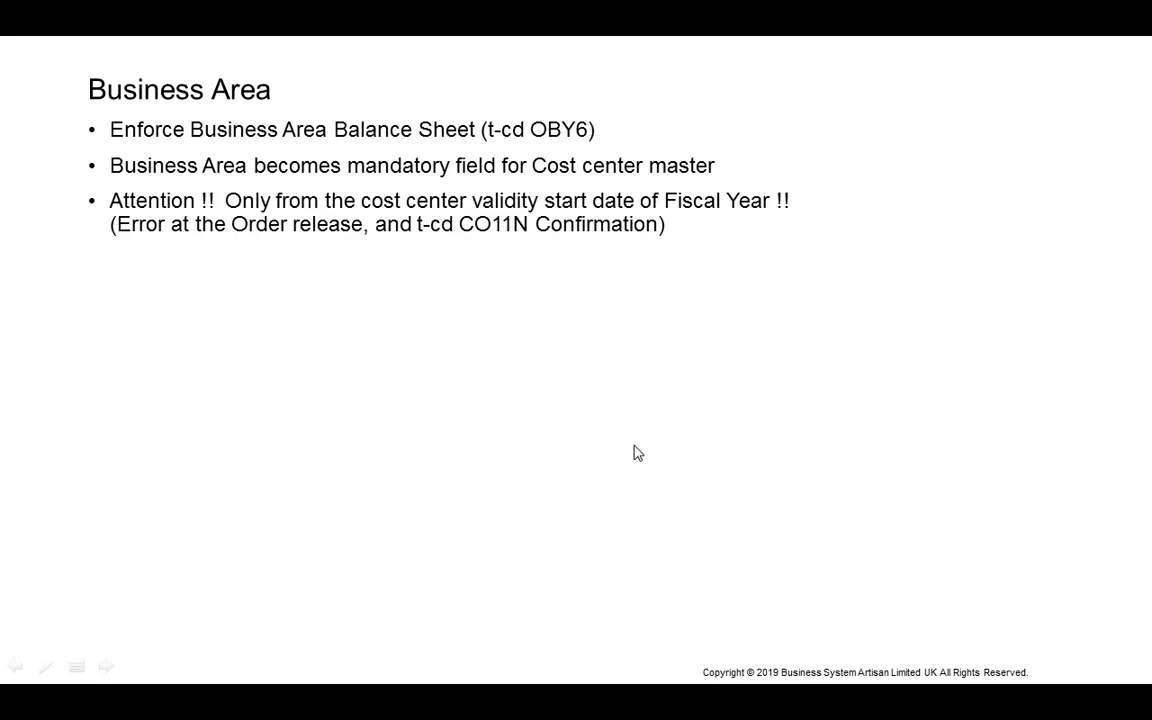
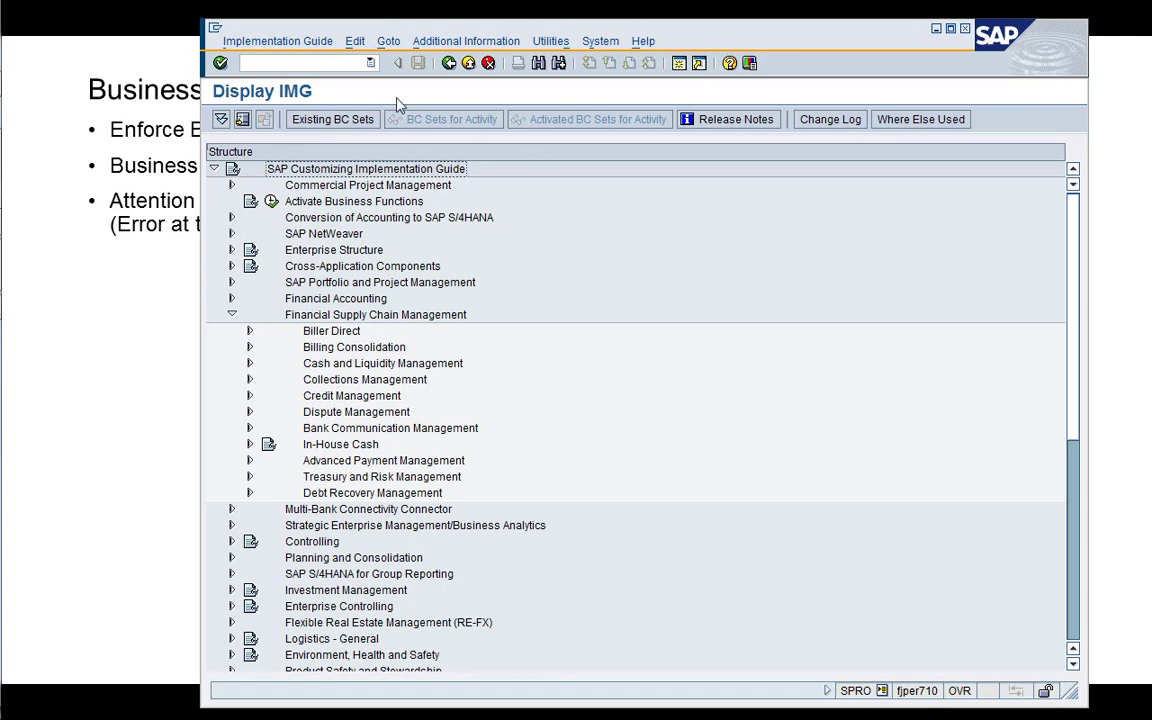
Start transaction KS03 and display the master data of cost center 17100101 in controlling area A000
click(330, 63)
text(/nKS03)
key(Return)
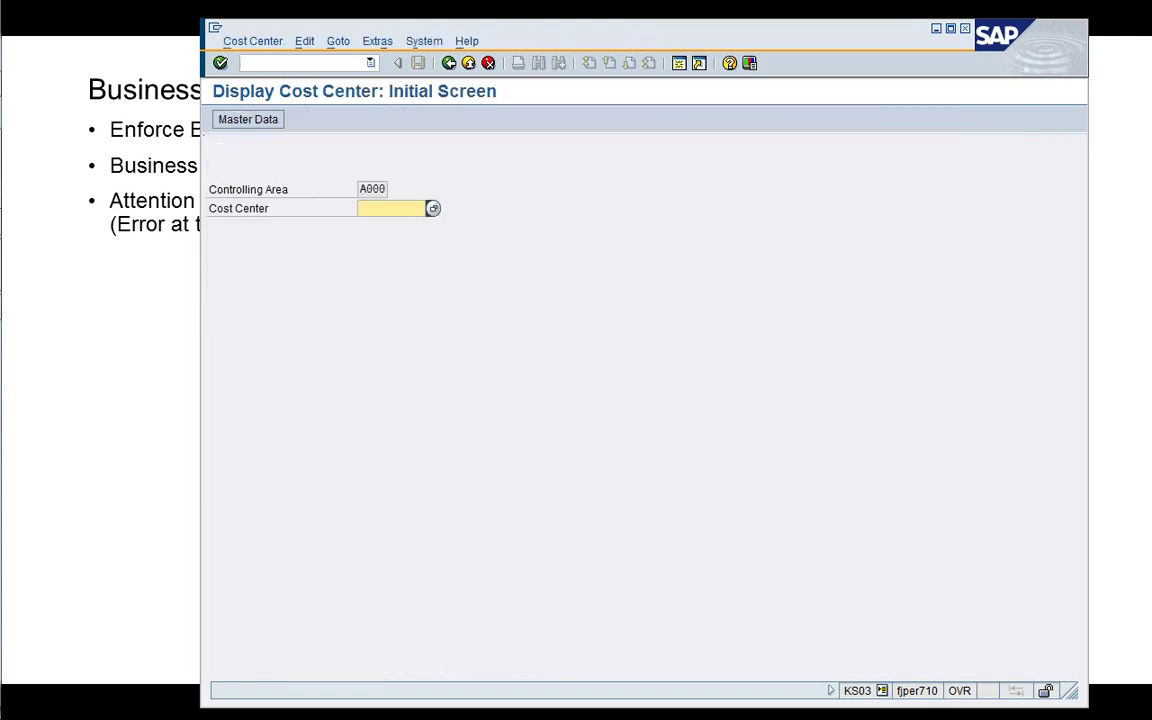
key(Down)
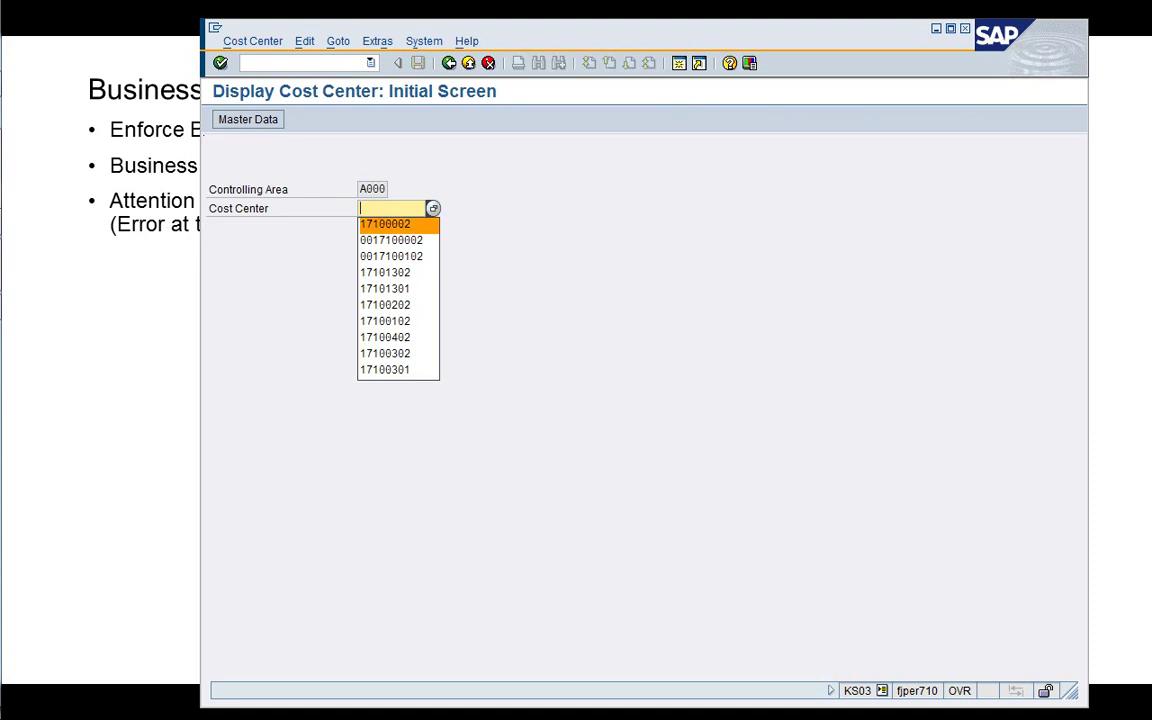
key(Down)
key(Down)
key(Down)
key(Down)
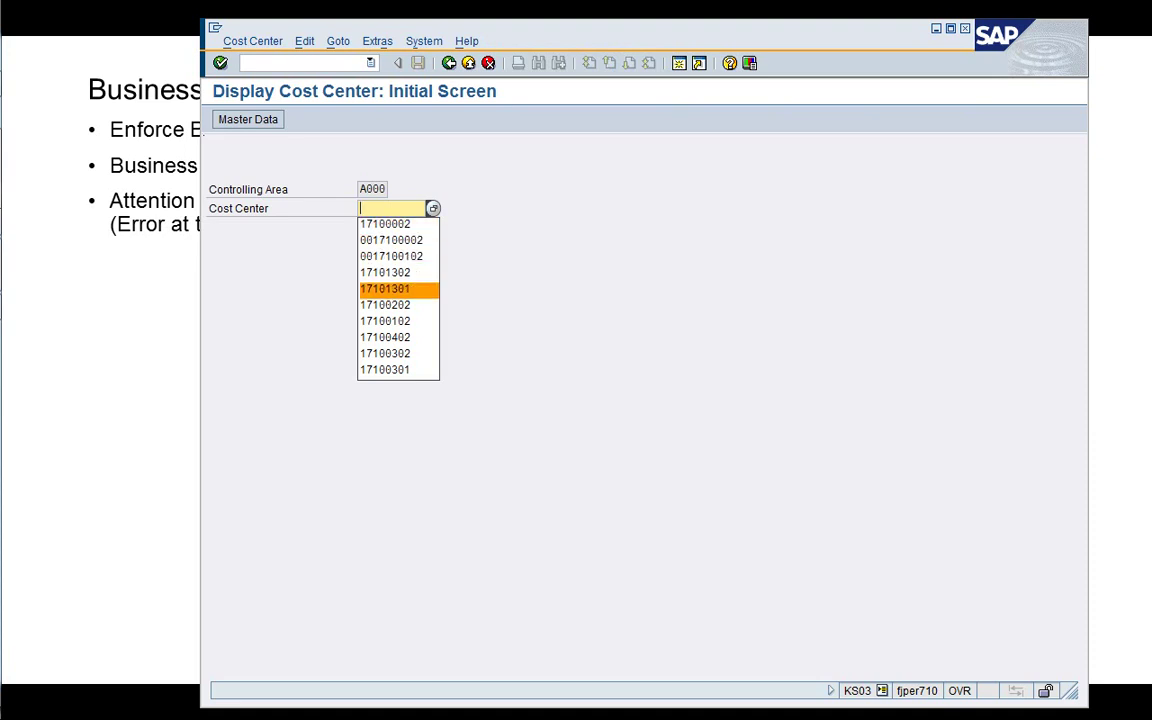
key(Down)
key(Down)
key(Return)
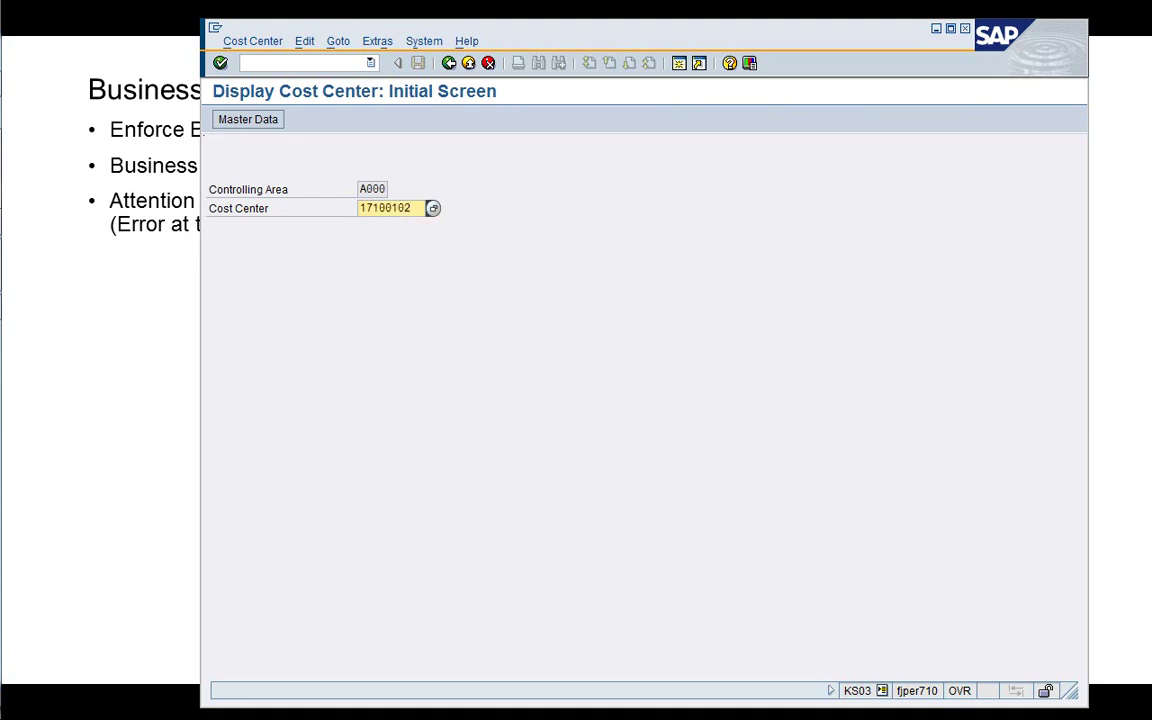
key(BackSpace)
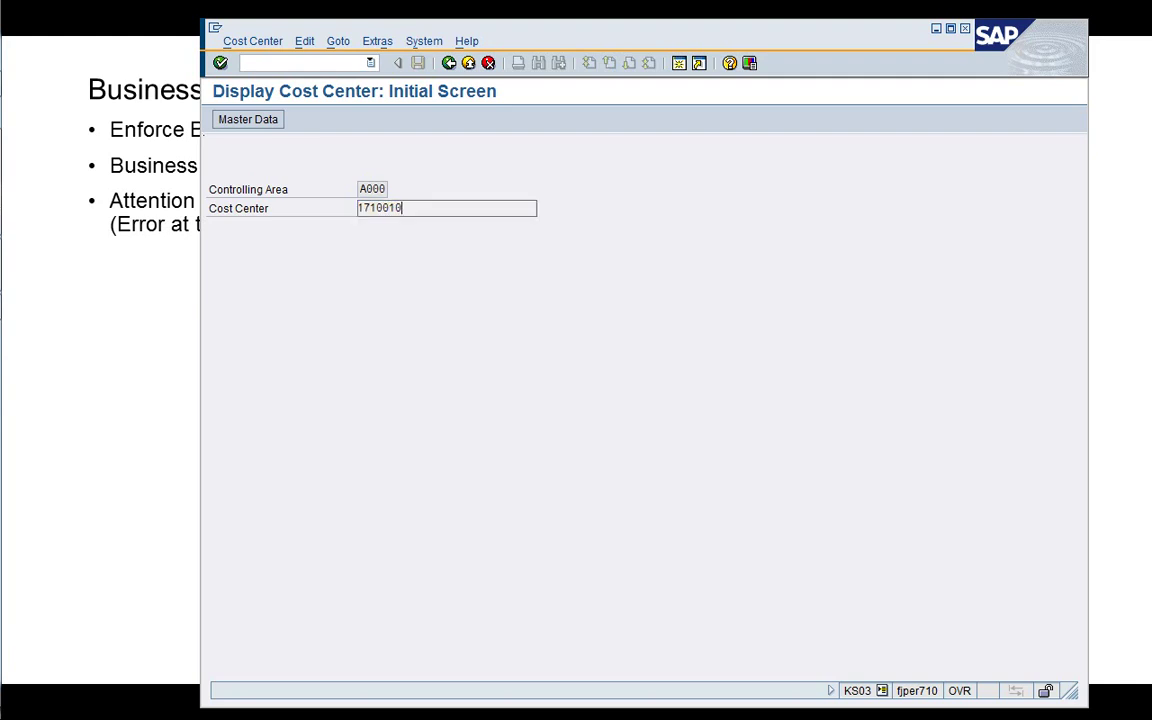
text(1)
key(Return)
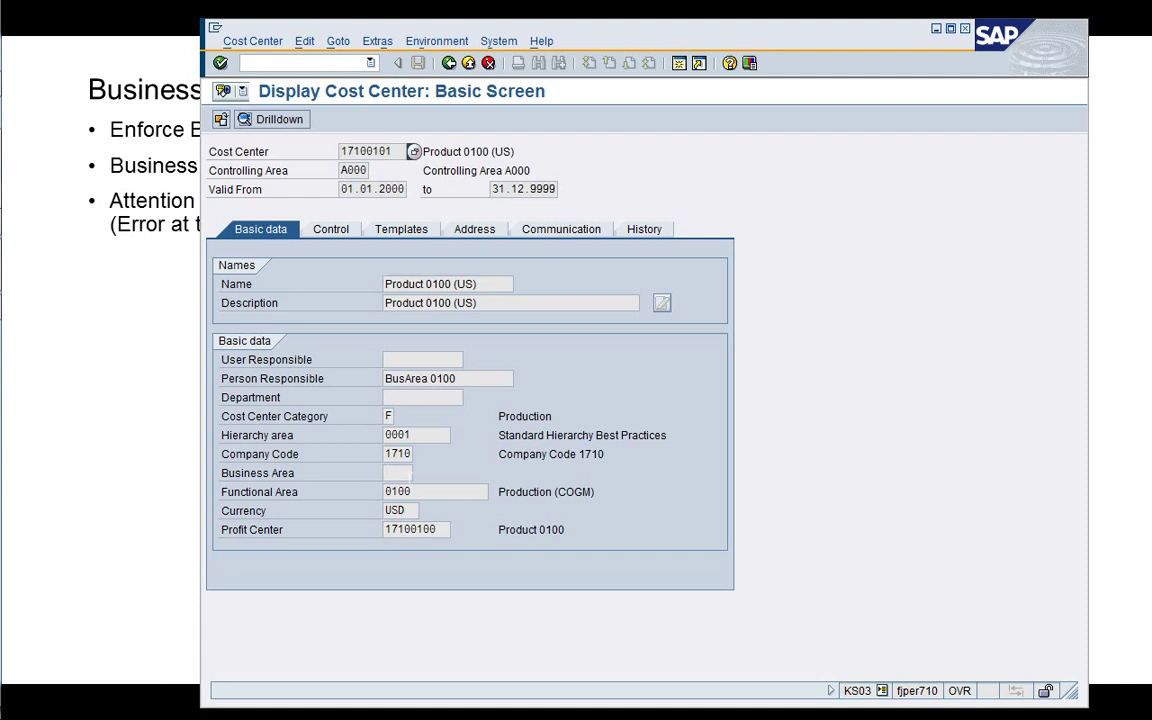
Check the Business Area field of cost center 17100101 and open the cost center's basic data for changing
click(408, 473)
click(258, 44)
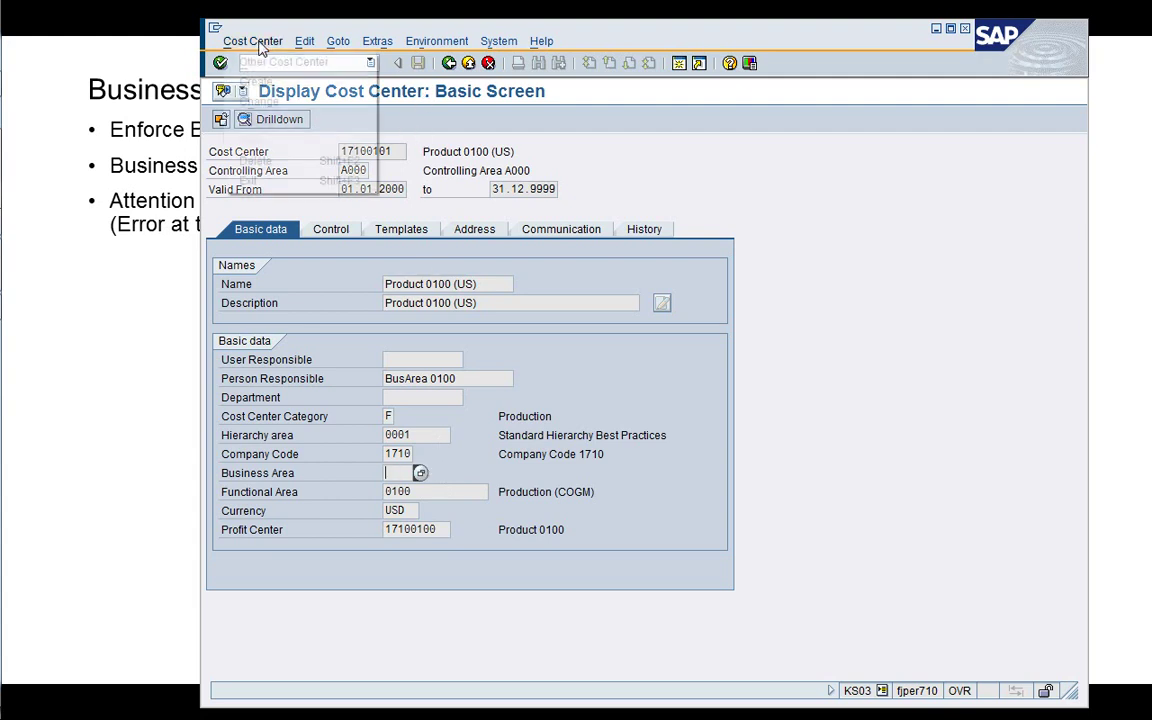
click(278, 99)
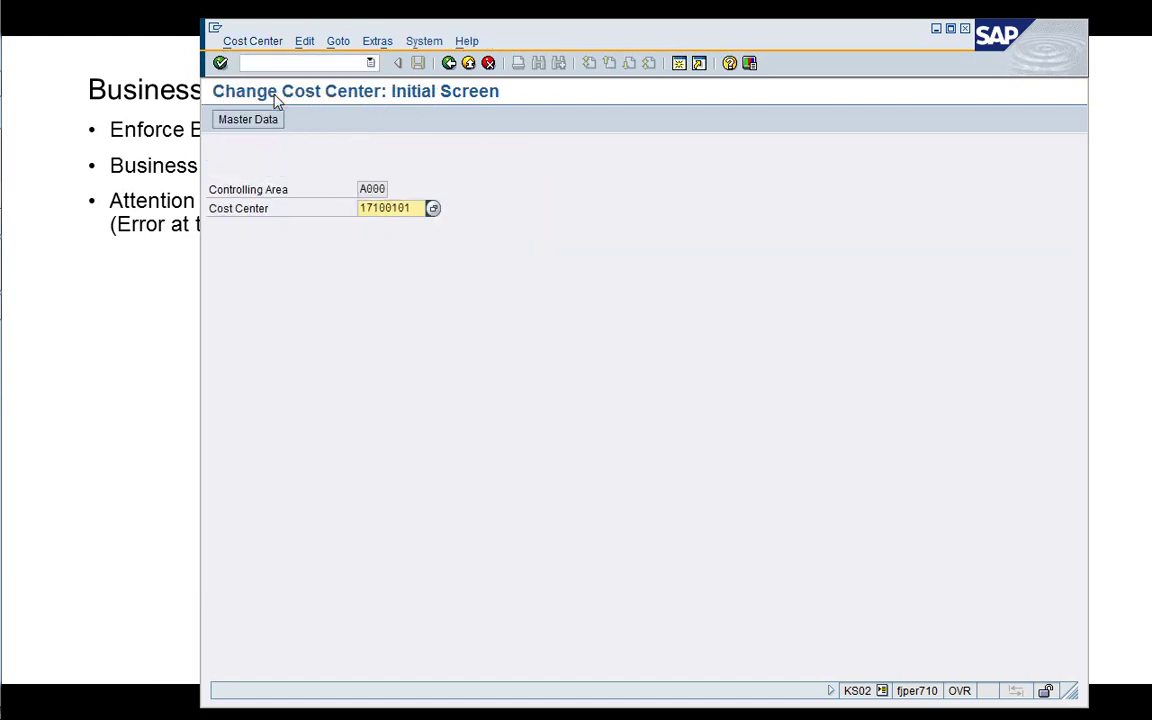
key(Return)
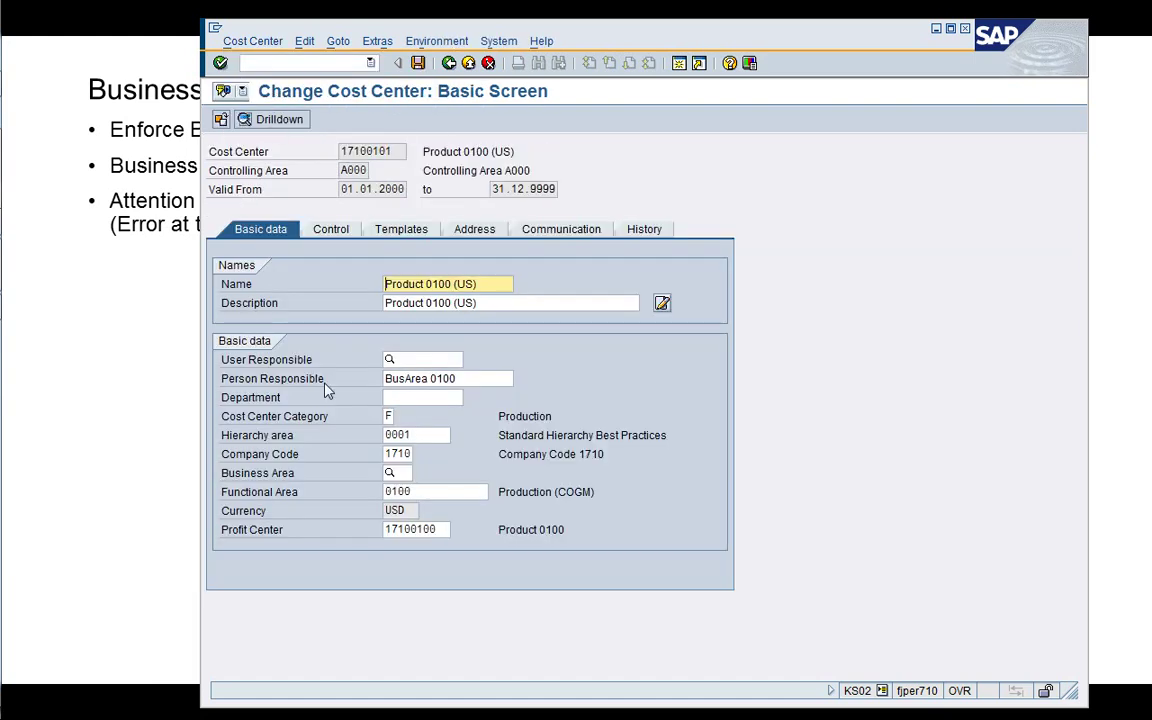
Check whether the cost center's basic data can be confirmed with Business Area left blank, comparing it with the Functional Area field
click(405, 473)
key(Return)
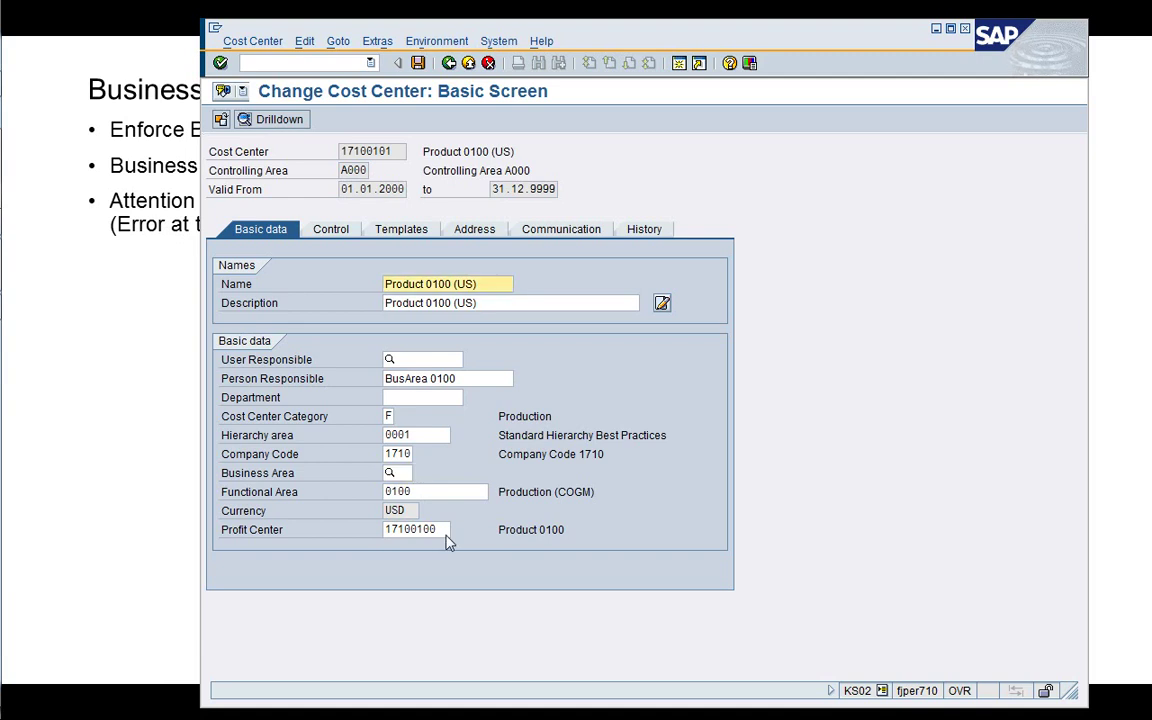
click(488, 492)
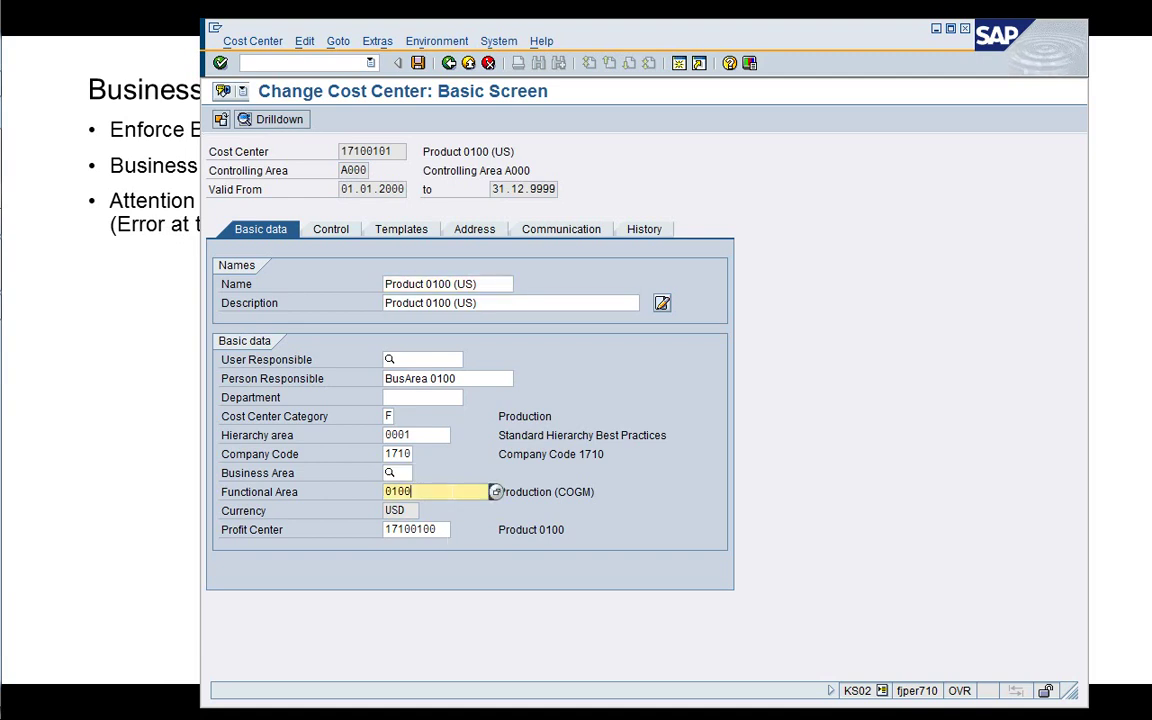
key(Return)
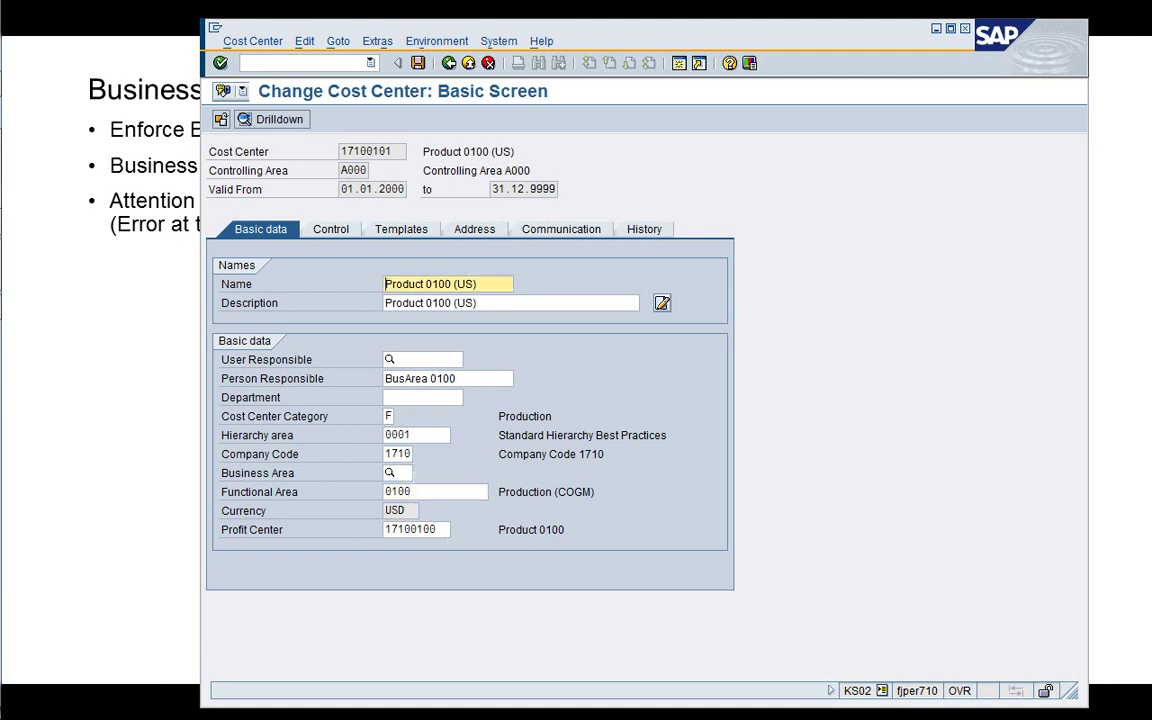
click(400, 473)
click(486, 493)
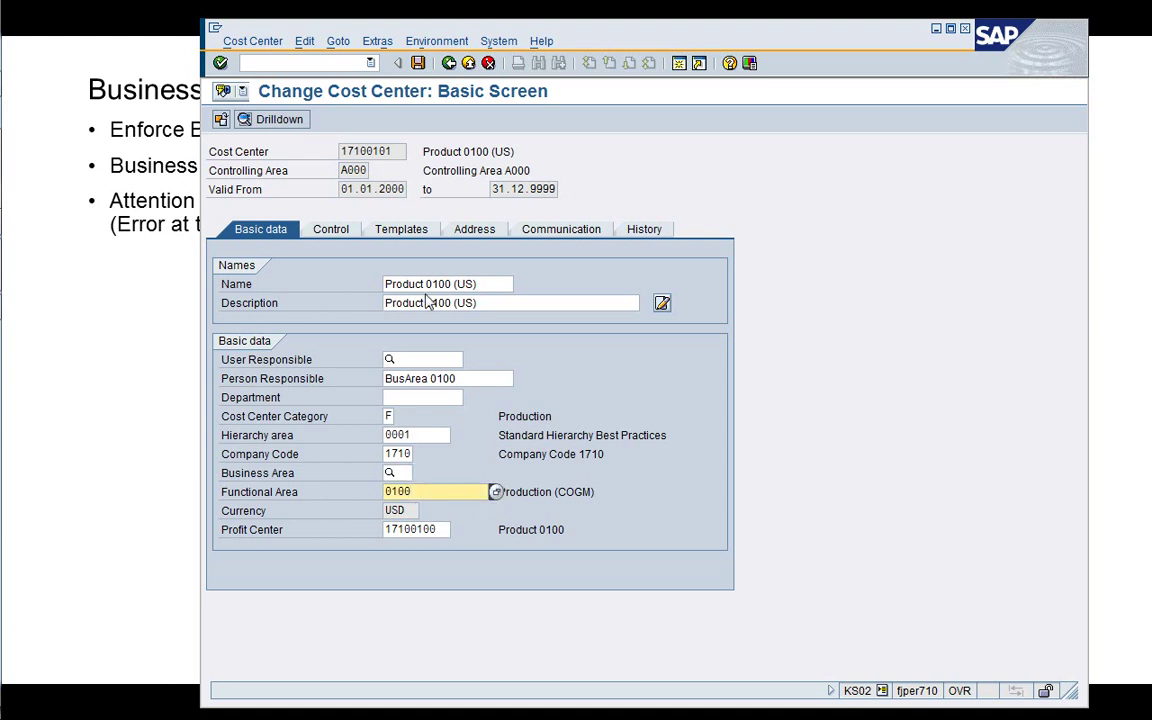
Open cost center 17100102 for changing and check its Business Area and Functional Area entries
click(449, 63)
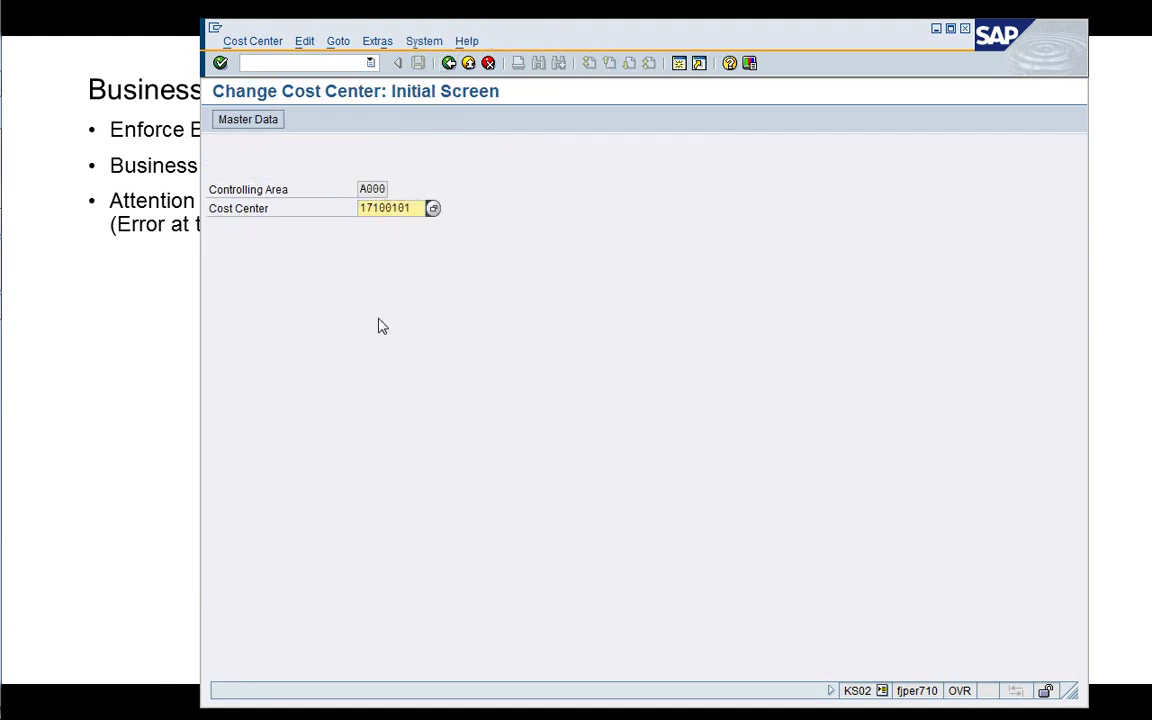
key(BackSpace)
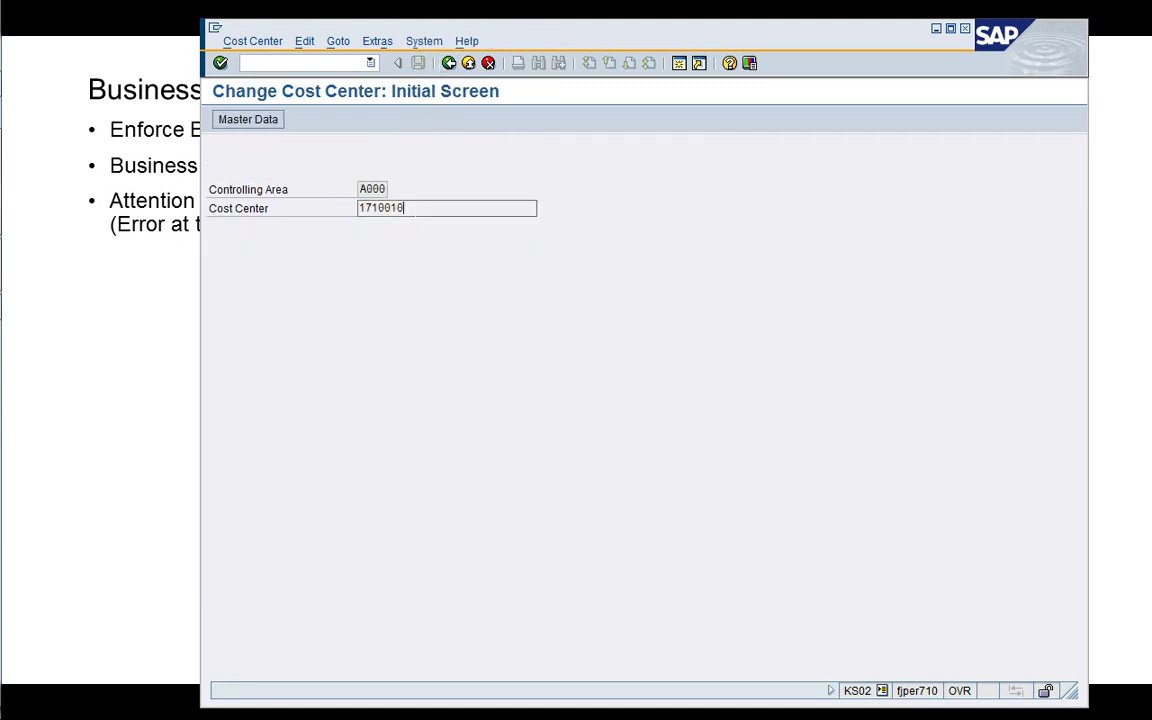
text(2)
key(Return)
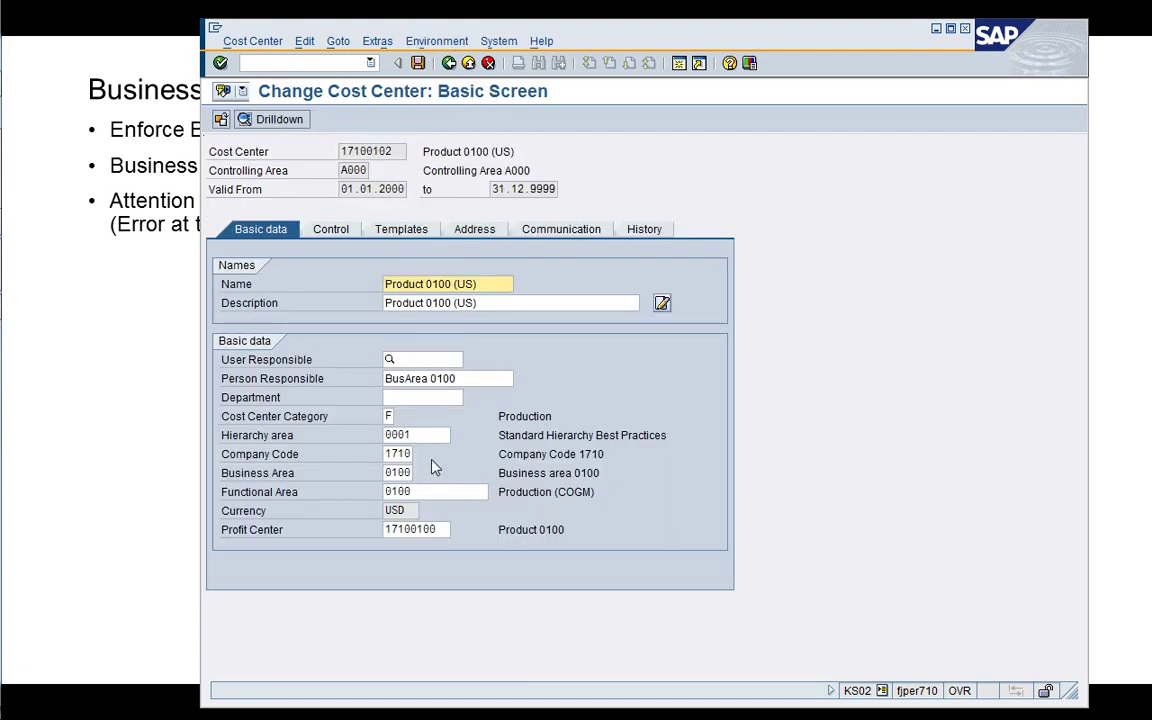
click(425, 491)
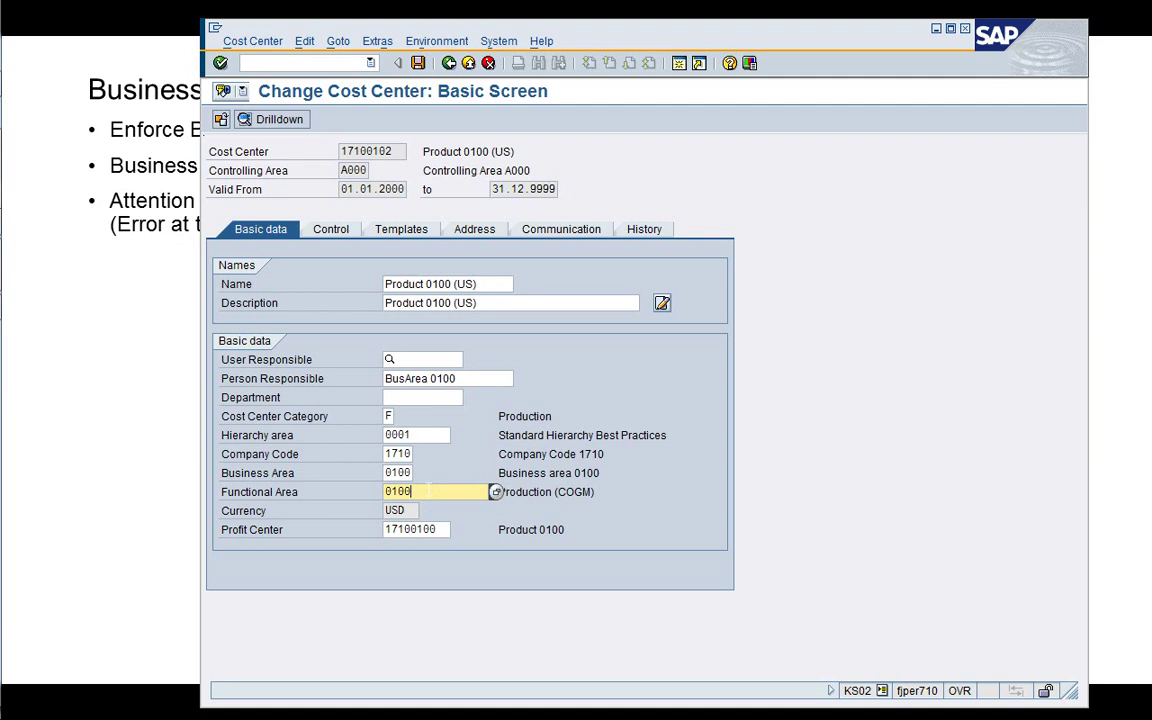
Open cost center 17100002 for changing, check its Business Area, and return to SAP Easy Access without saving
click(449, 66)
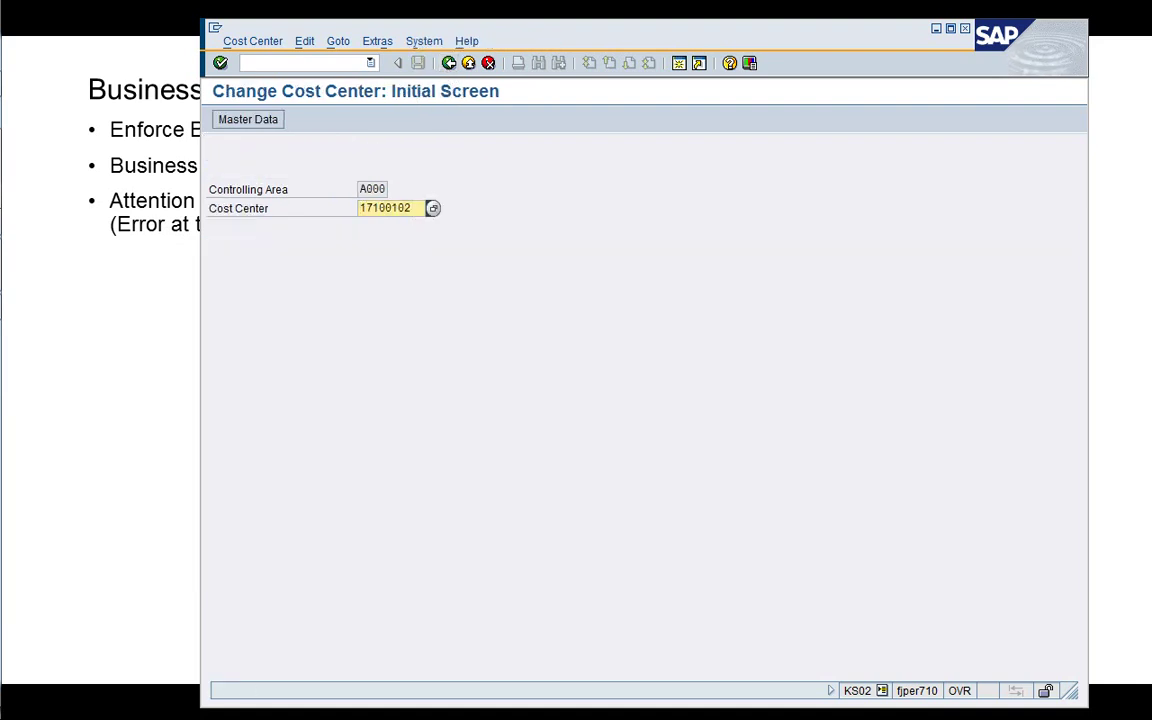
key(BackSpace)
key(BackSpace)
key(BackSpace)
key(BackSpace)
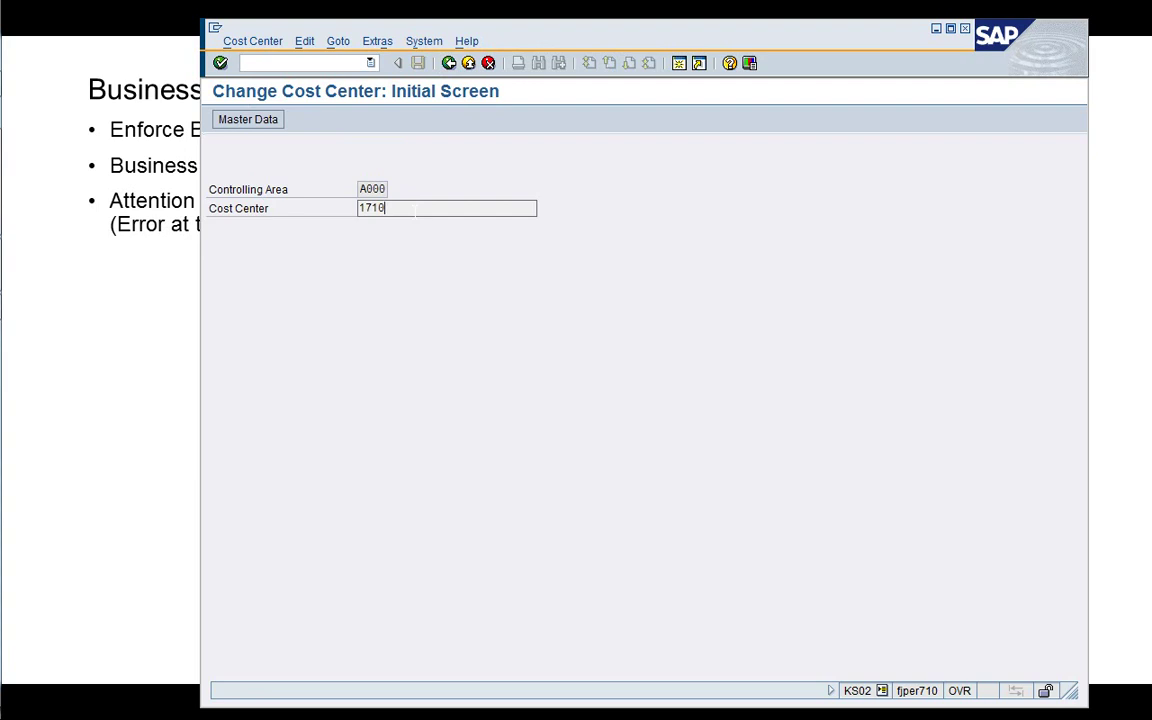
text(0002)
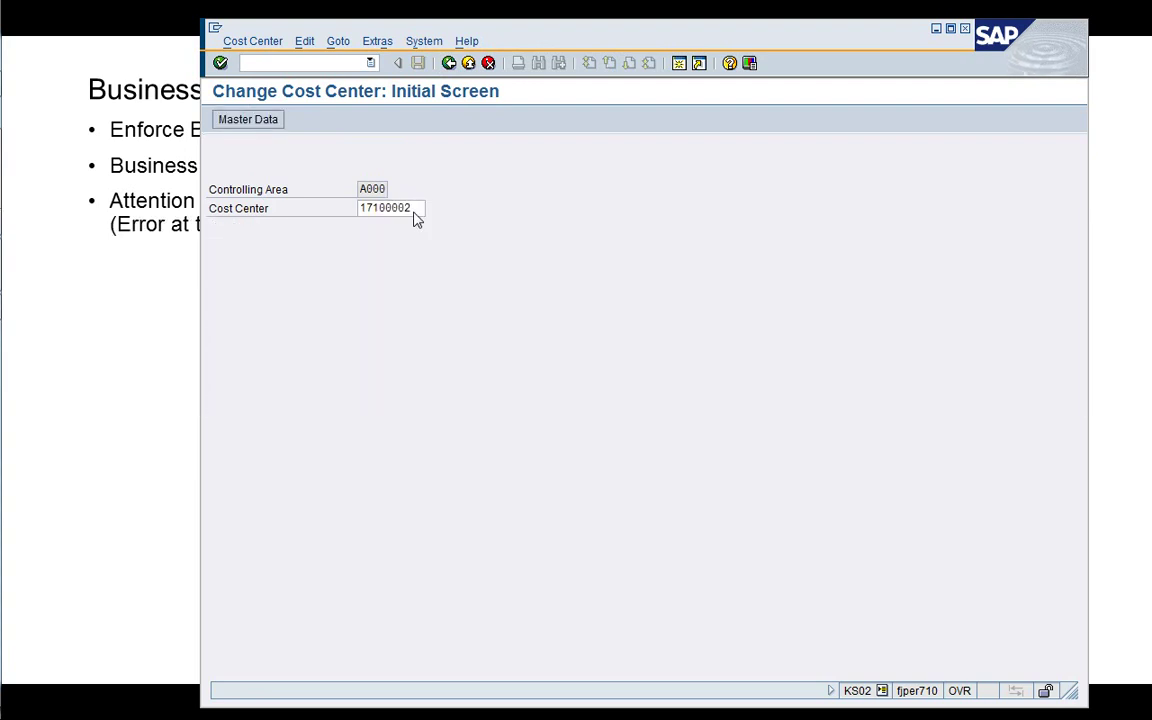
key(Return)
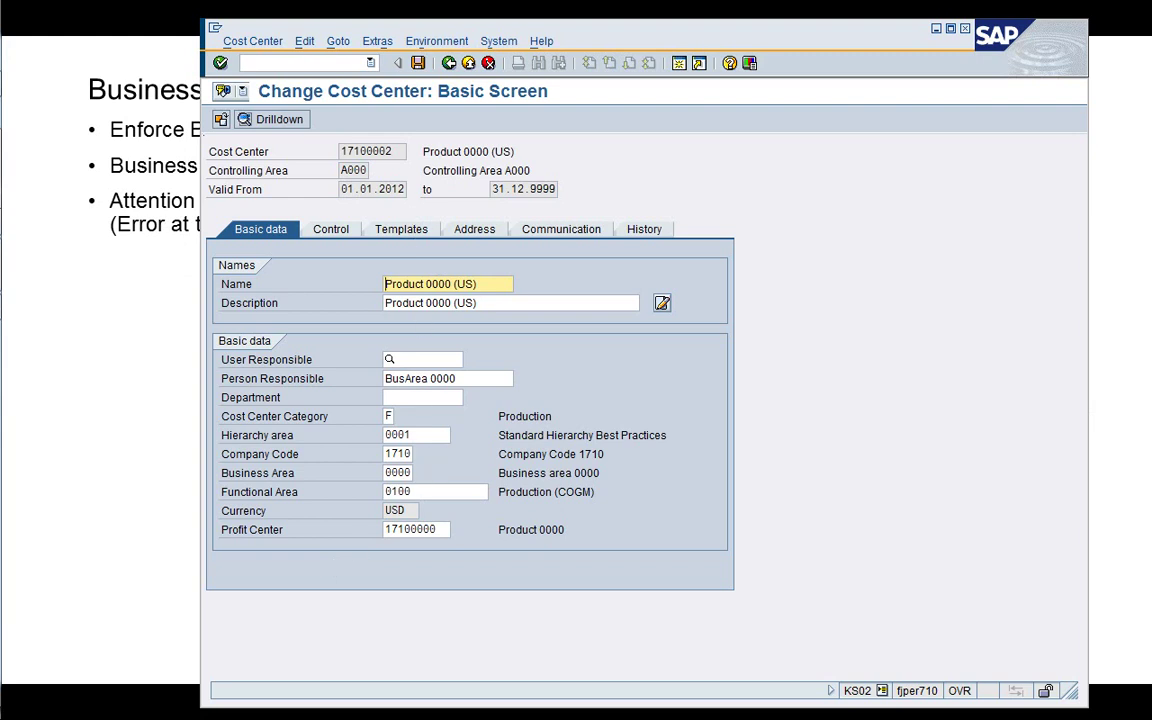
drag(392, 152, 365, 152)
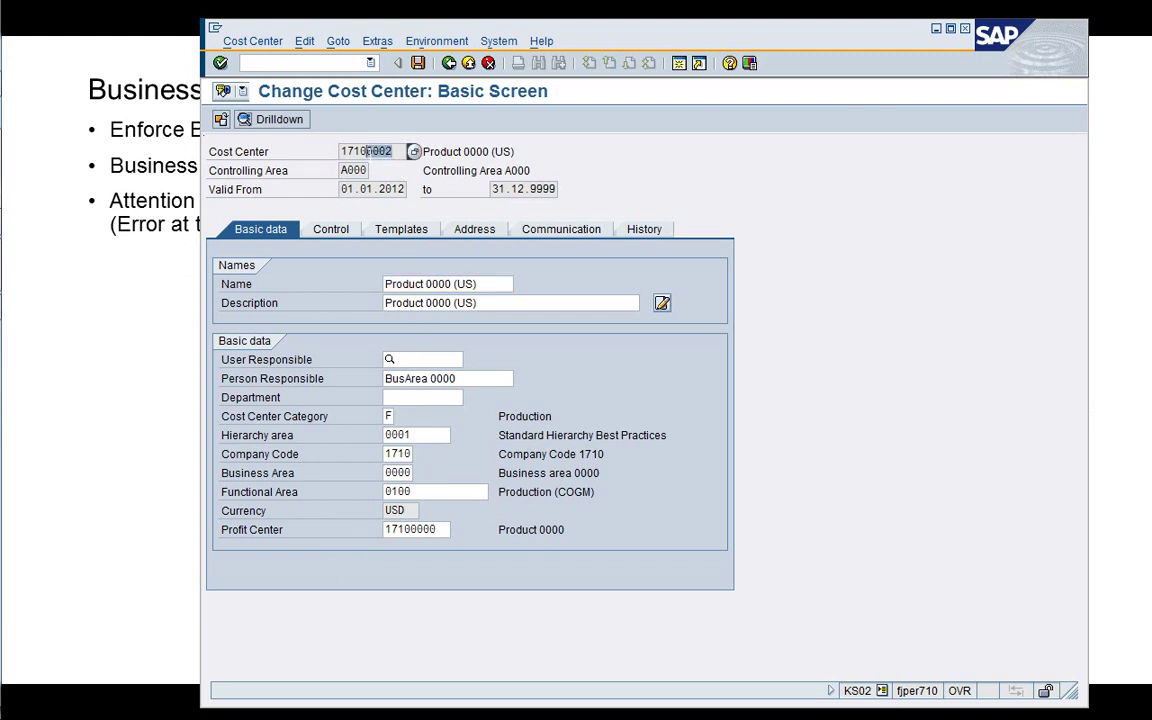
click(408, 473)
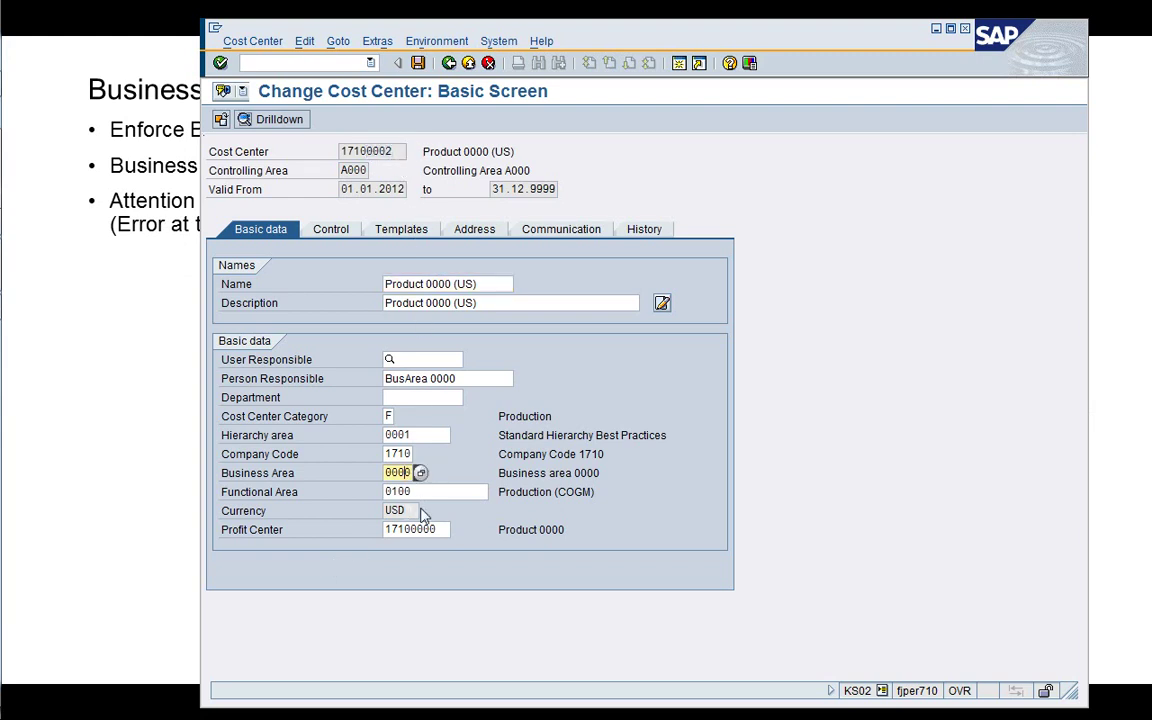
click(488, 64)
click(488, 64)
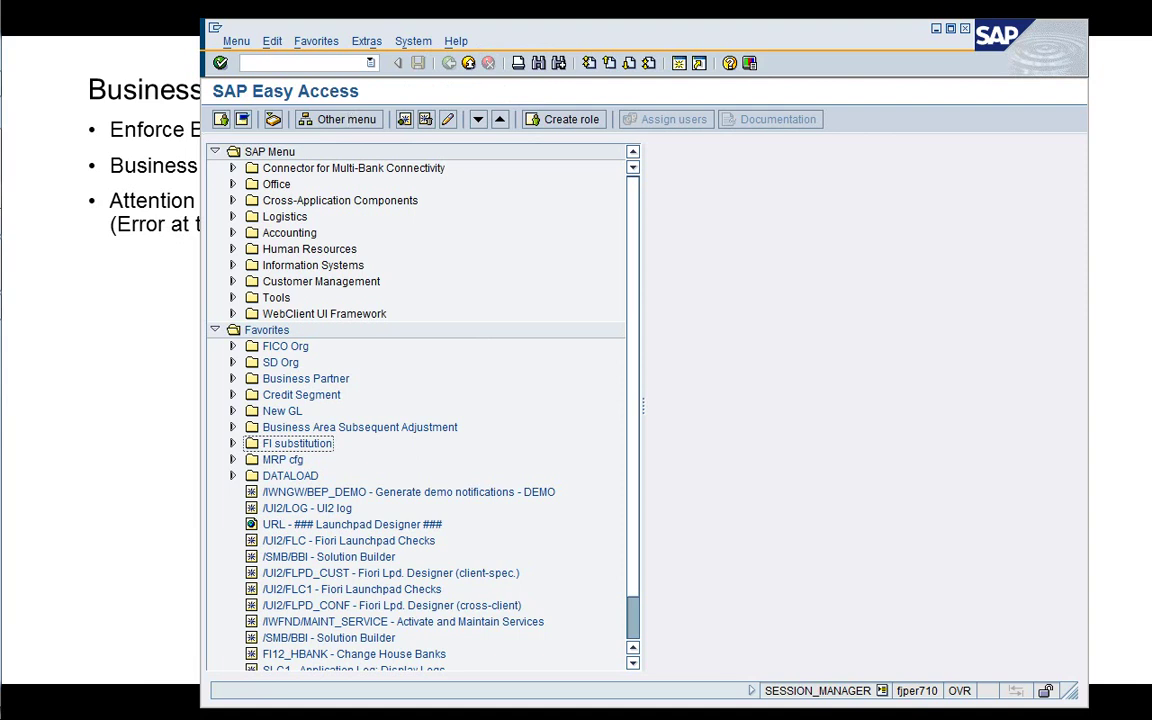
Run transaction FBL5N for the preset customer in company code 1710 and check the business areas of the open items
click(300, 63)
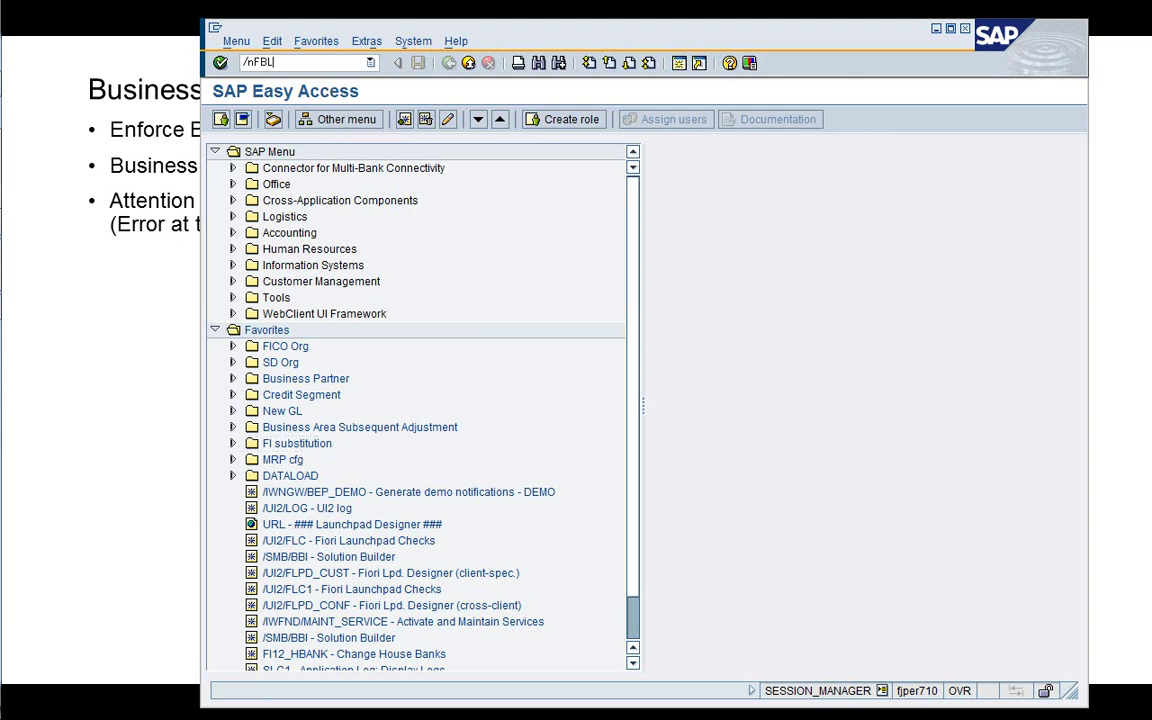
text(/nFBL5N)
key(Return)
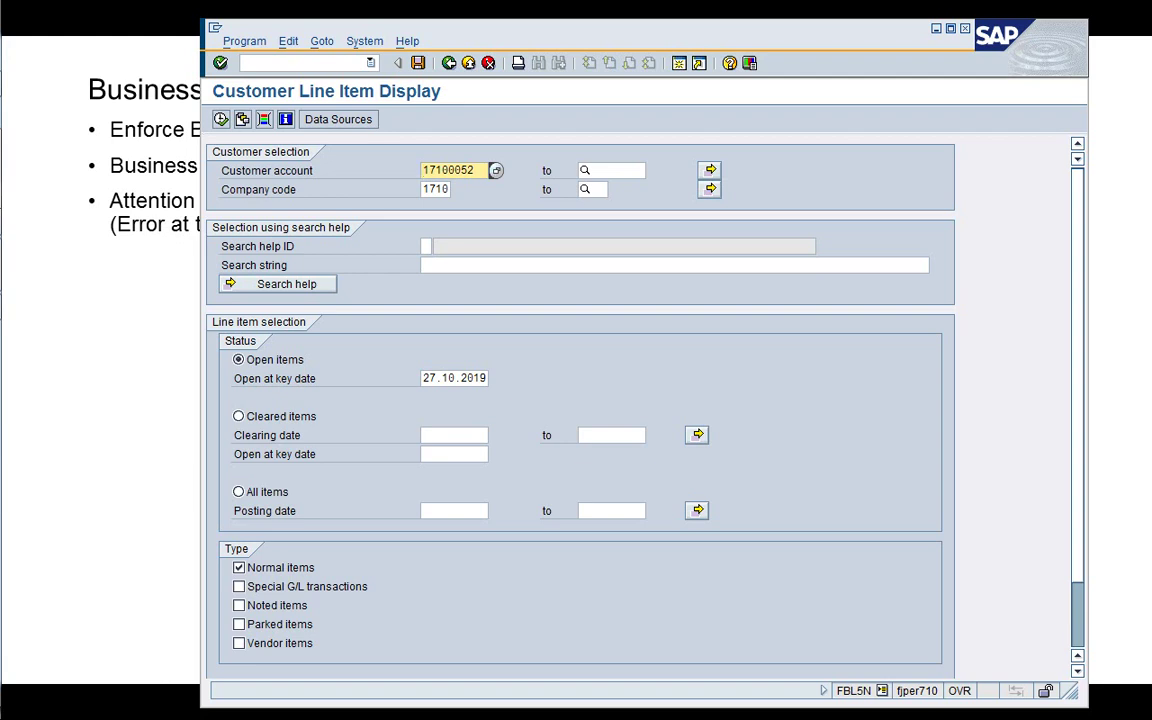
click(214, 462)
key(F8)
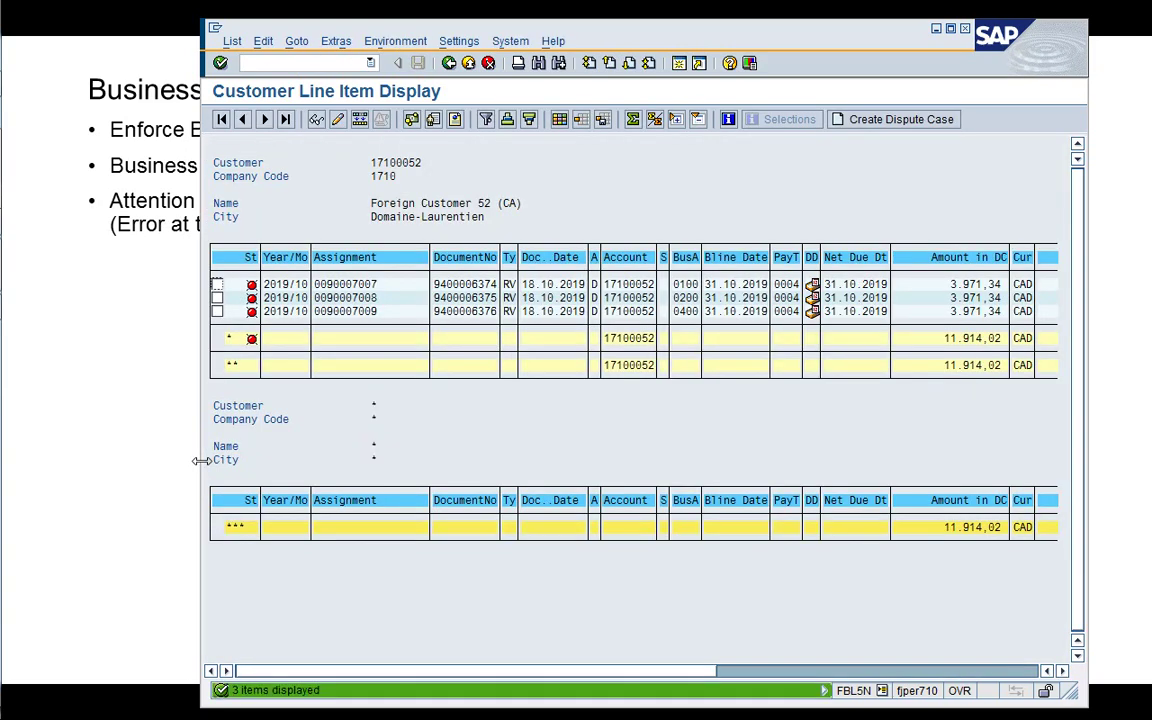
drag(200, 460, 80, 458)
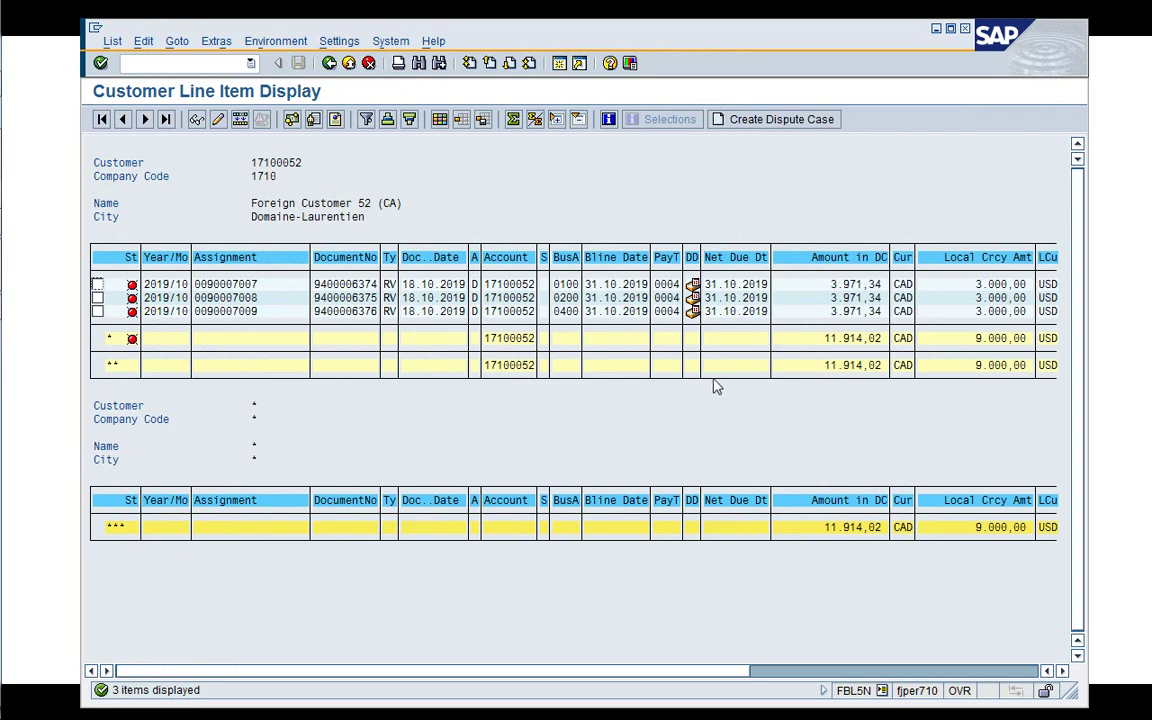
click(542, 285)
Run the F.01 financial statements for chart of accounts YCOA, company code 1710 and financial statement version 1720
click(124, 63)
key(Return)
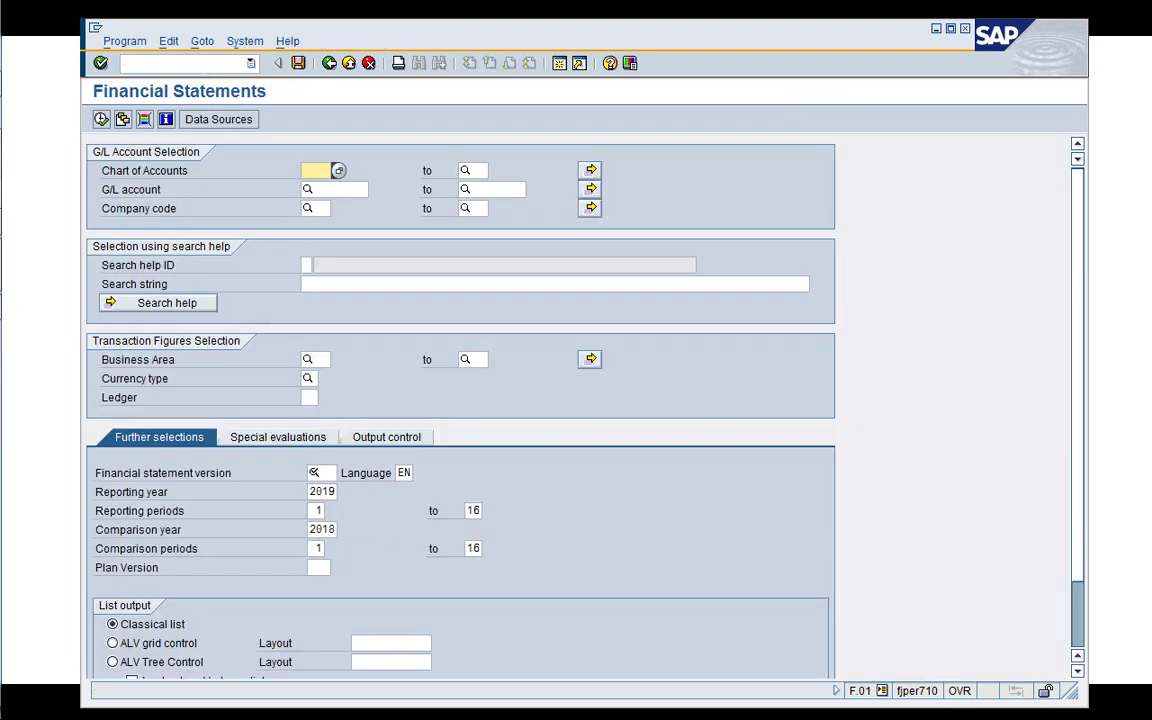
text(YCOA)
key(Return)
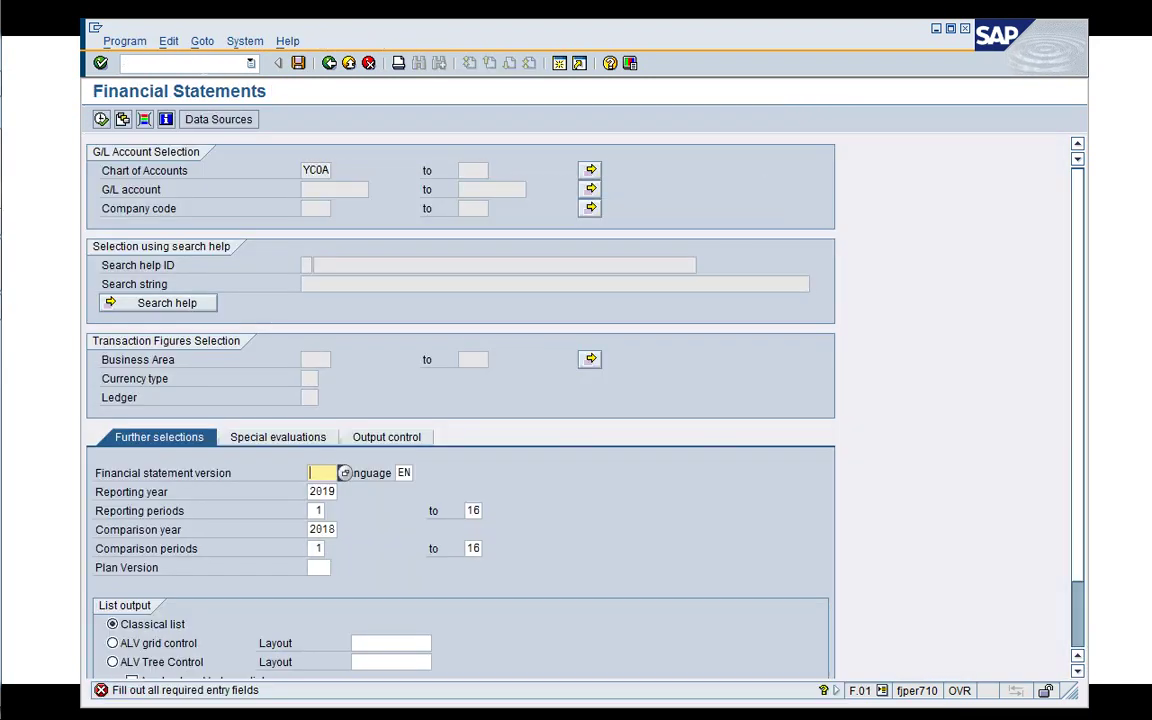
text(1720)
key(Return)
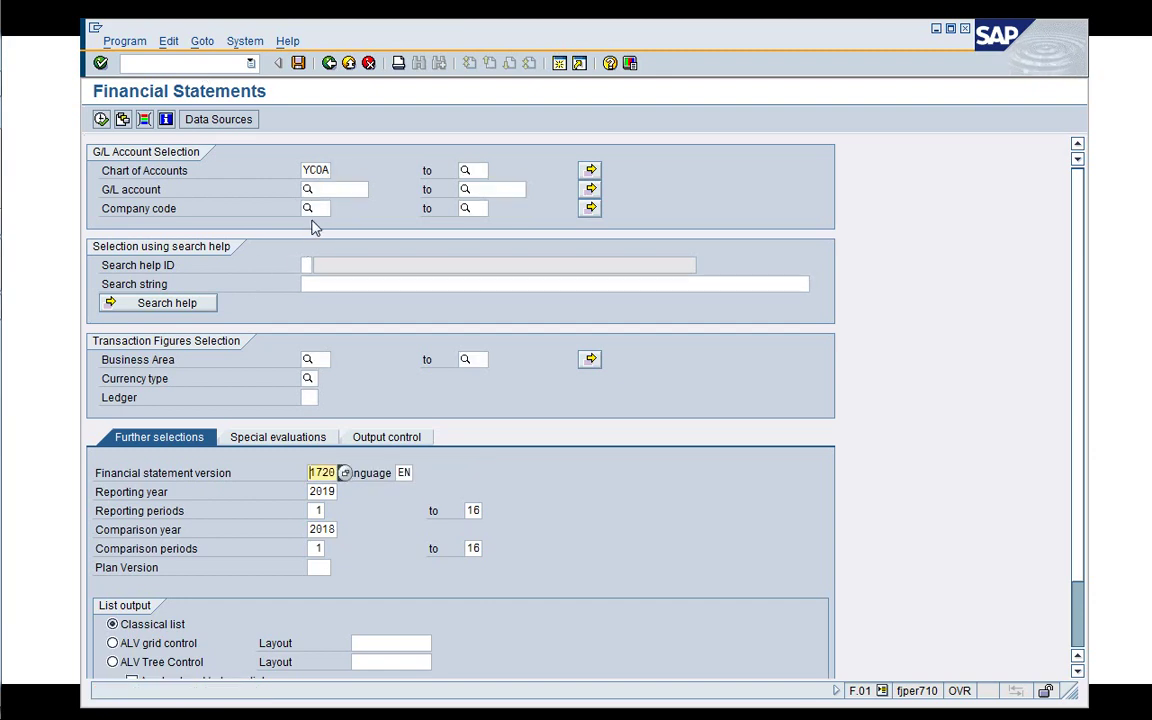
click(312, 209)
text(1710)
key(Return)
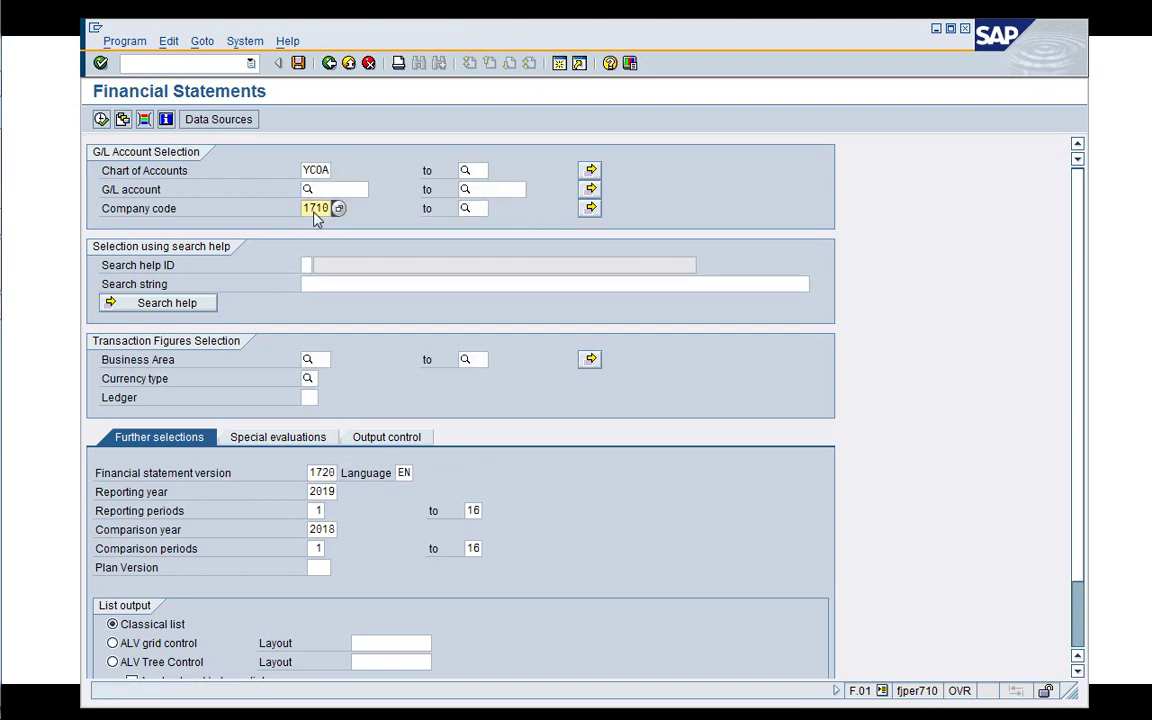
click(101, 120)
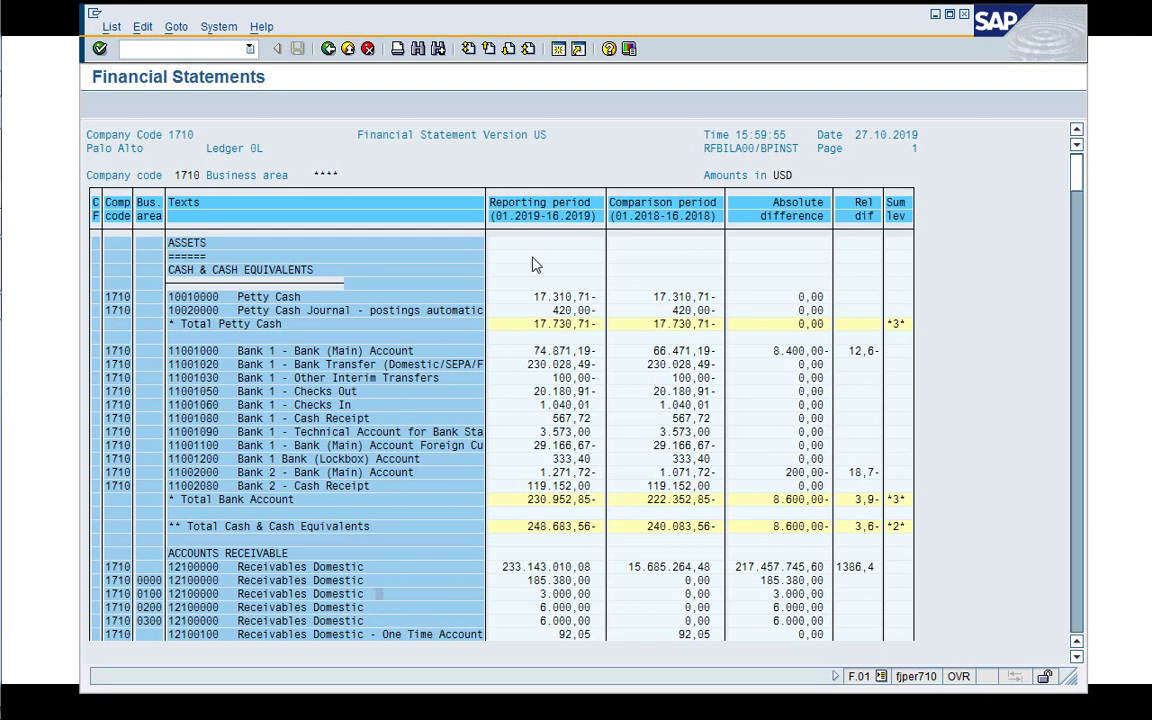
Examine the balance sheet's receivables, inventories, payables and equity lines for their business area breakdown
click(508, 50)
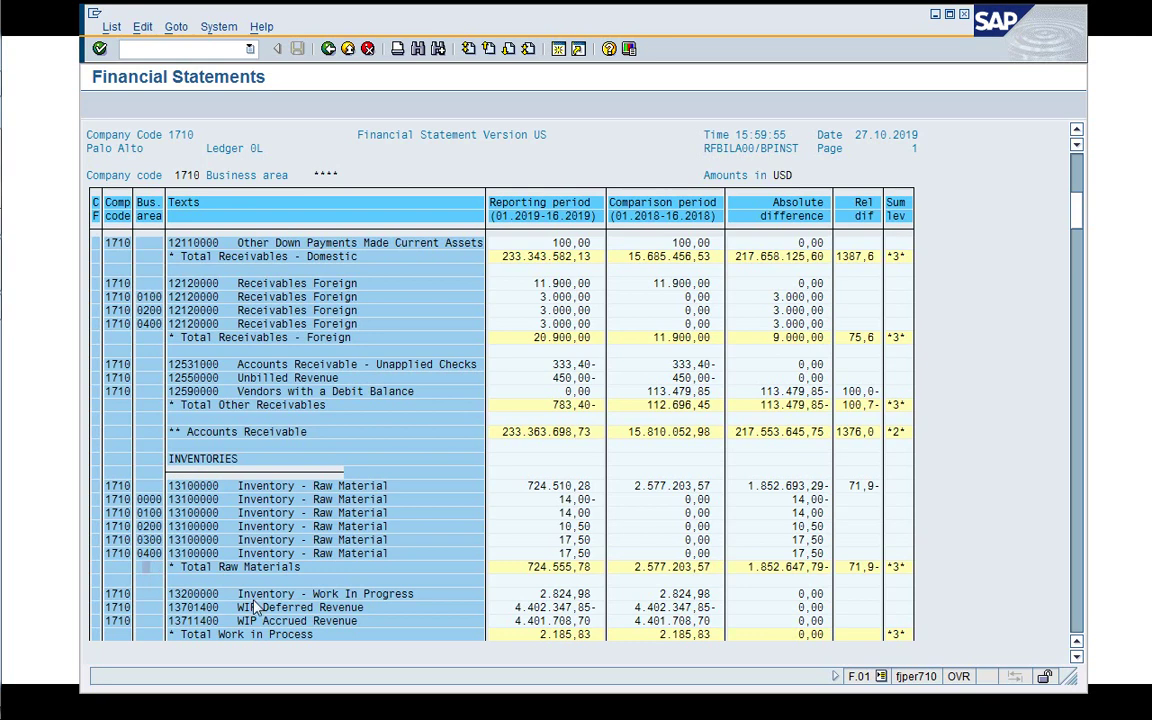
click(508, 50)
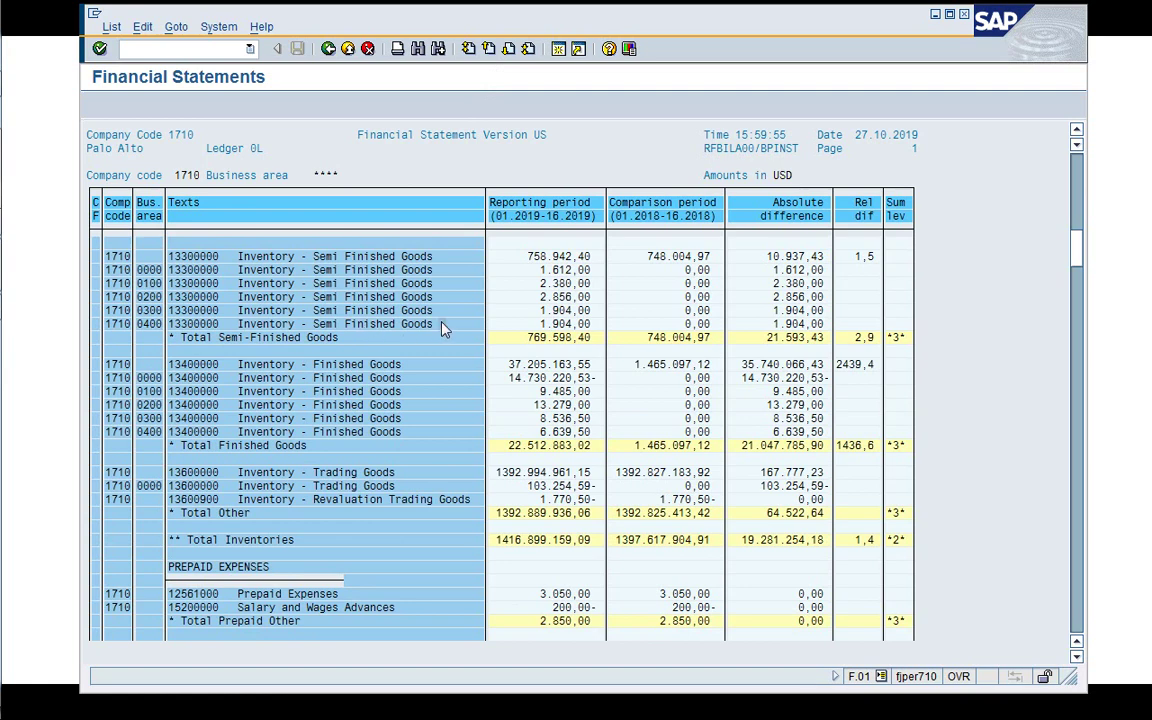
click(147, 257)
click(509, 50)
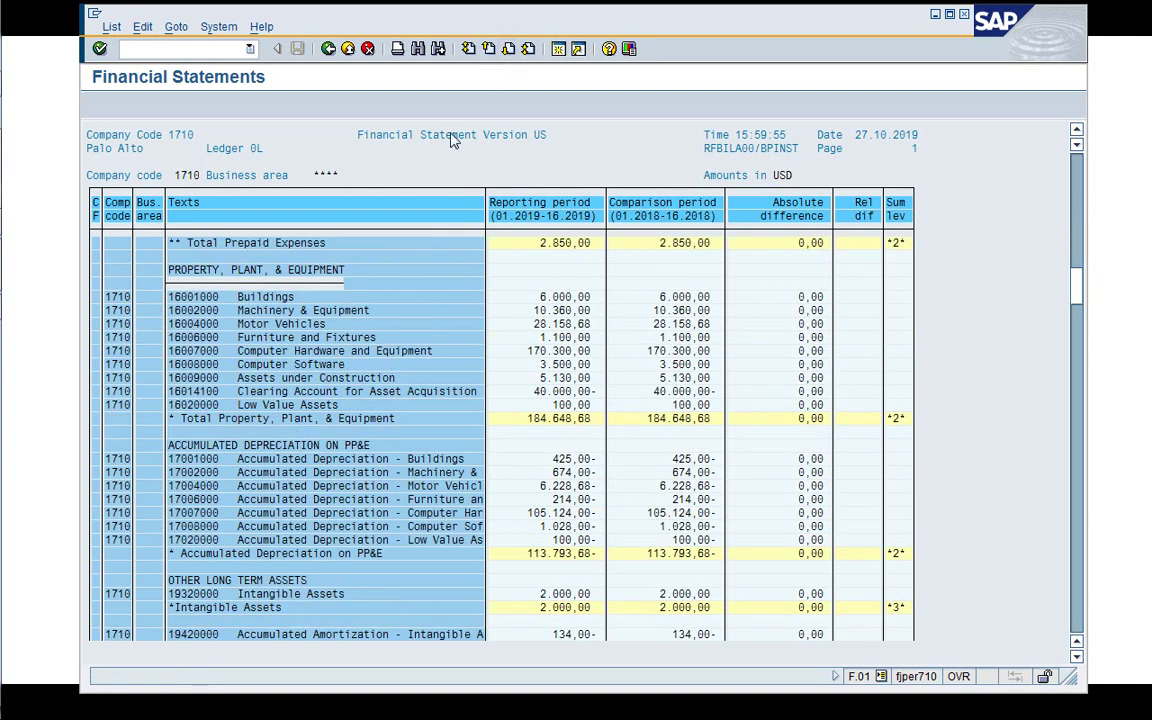
click(509, 50)
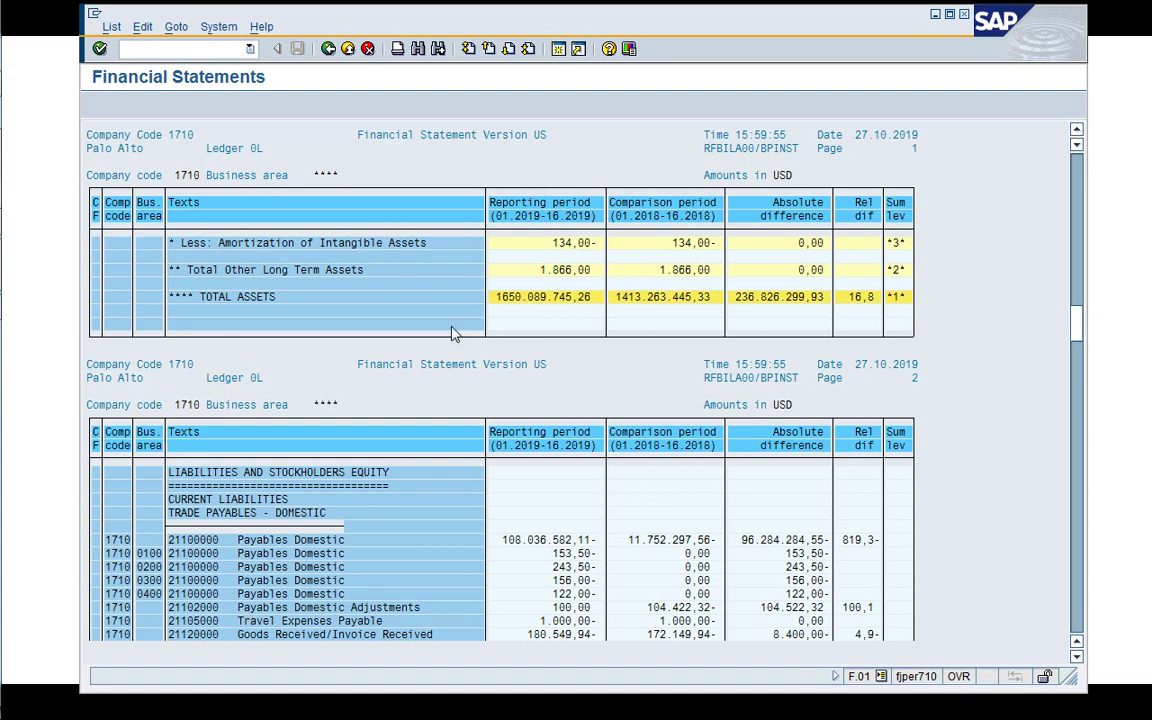
click(508, 52)
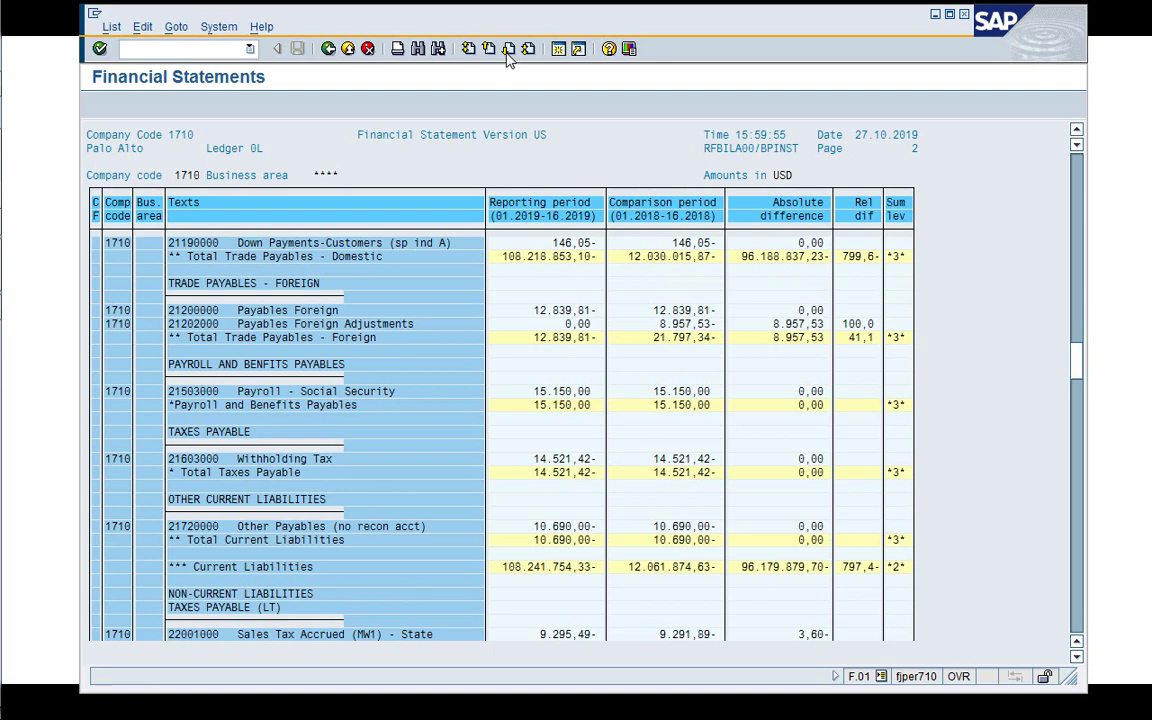
click(508, 52)
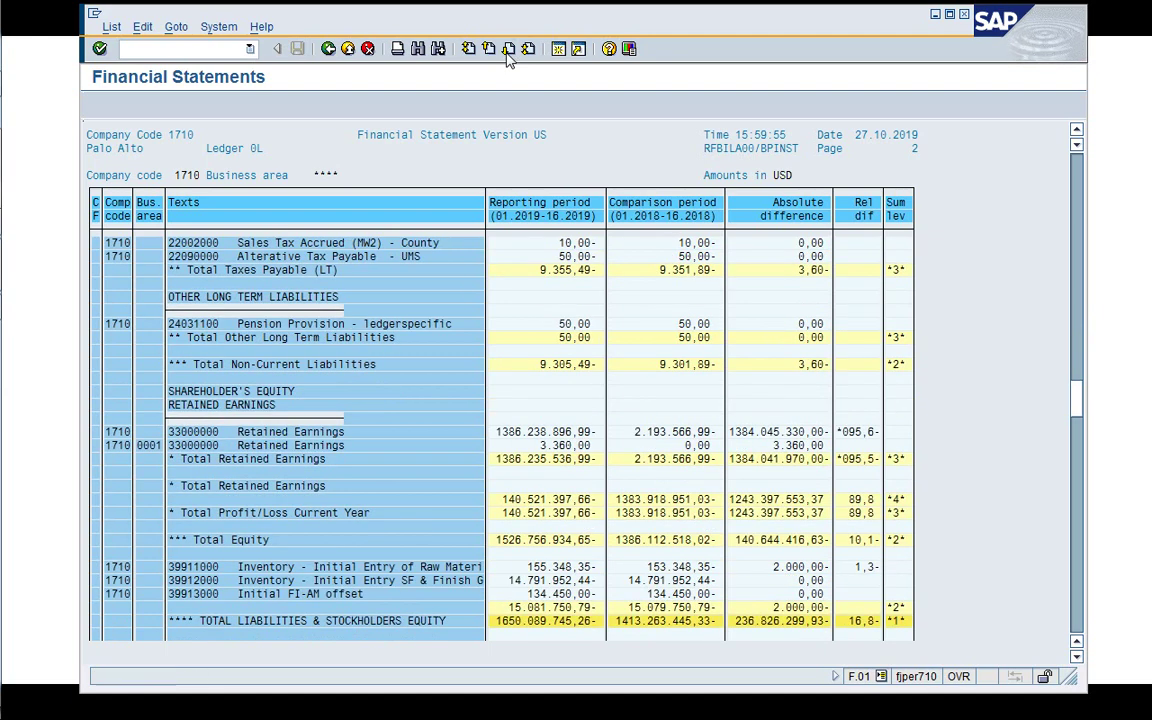
Examine the business area breakdown of the revenue, cost of goods sold, consumption, price variance, inventory change and plant activity accounts
click(508, 52)
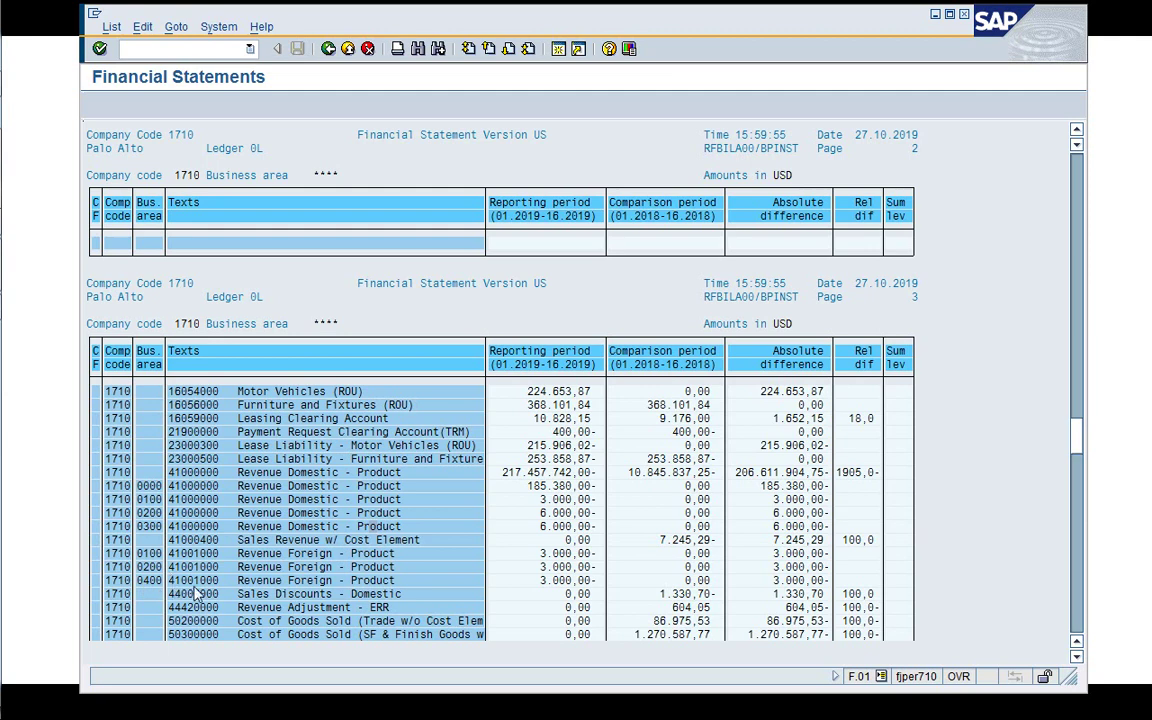
click(508, 50)
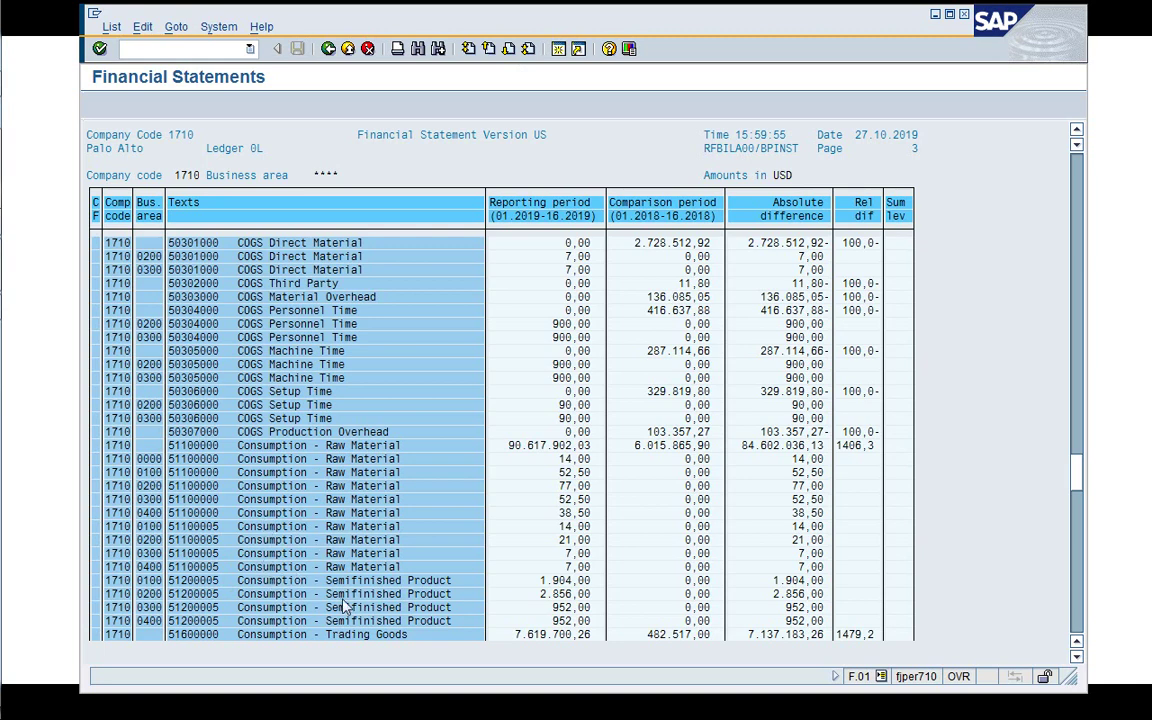
click(220, 530)
click(222, 539)
click(508, 52)
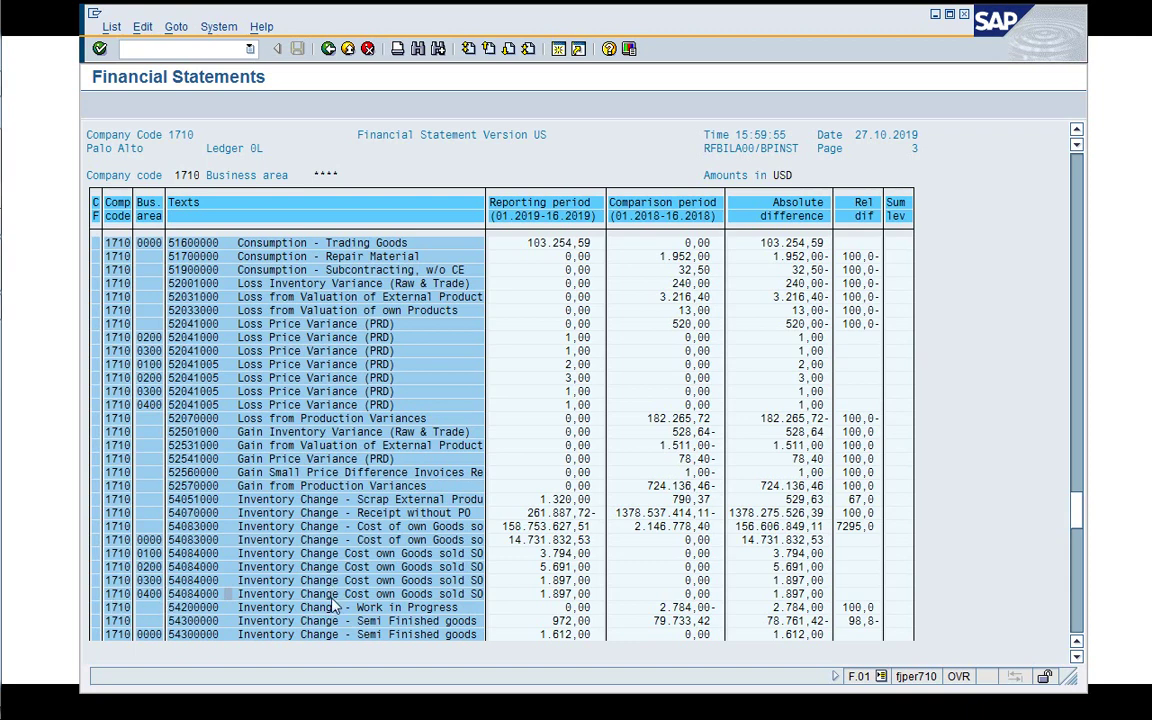
click(508, 49)
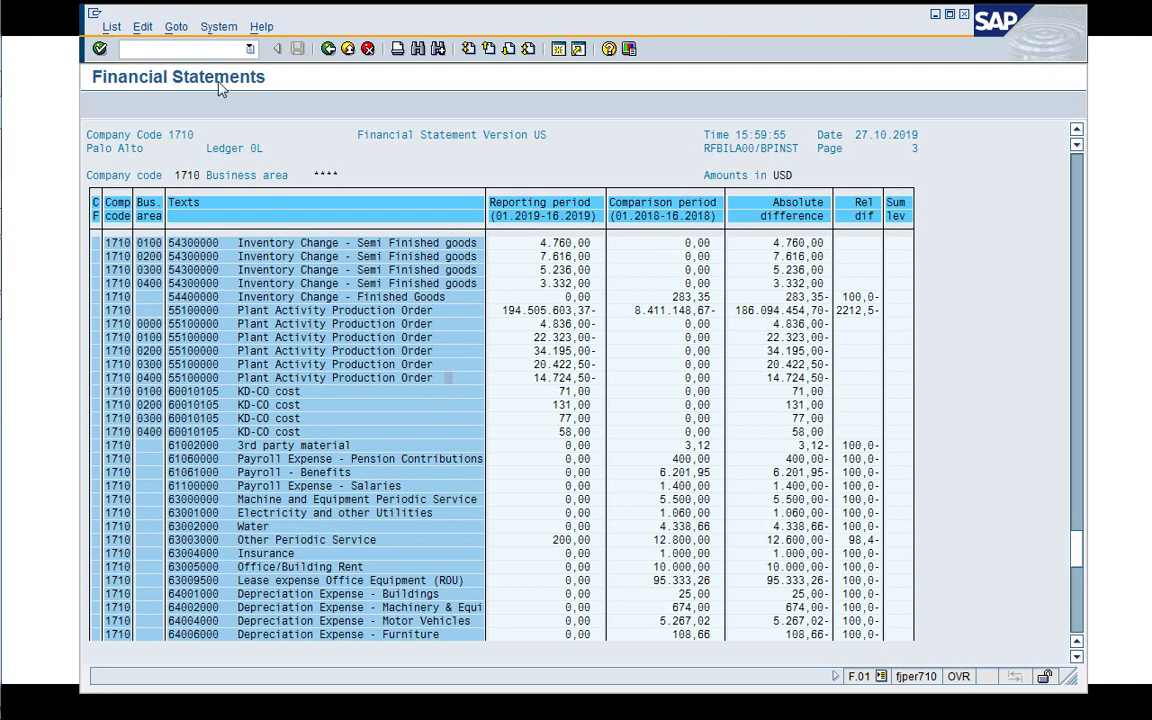
Close the current SAP session with the command /i
key(ctrl+slash)
text(/i)
key(Return)
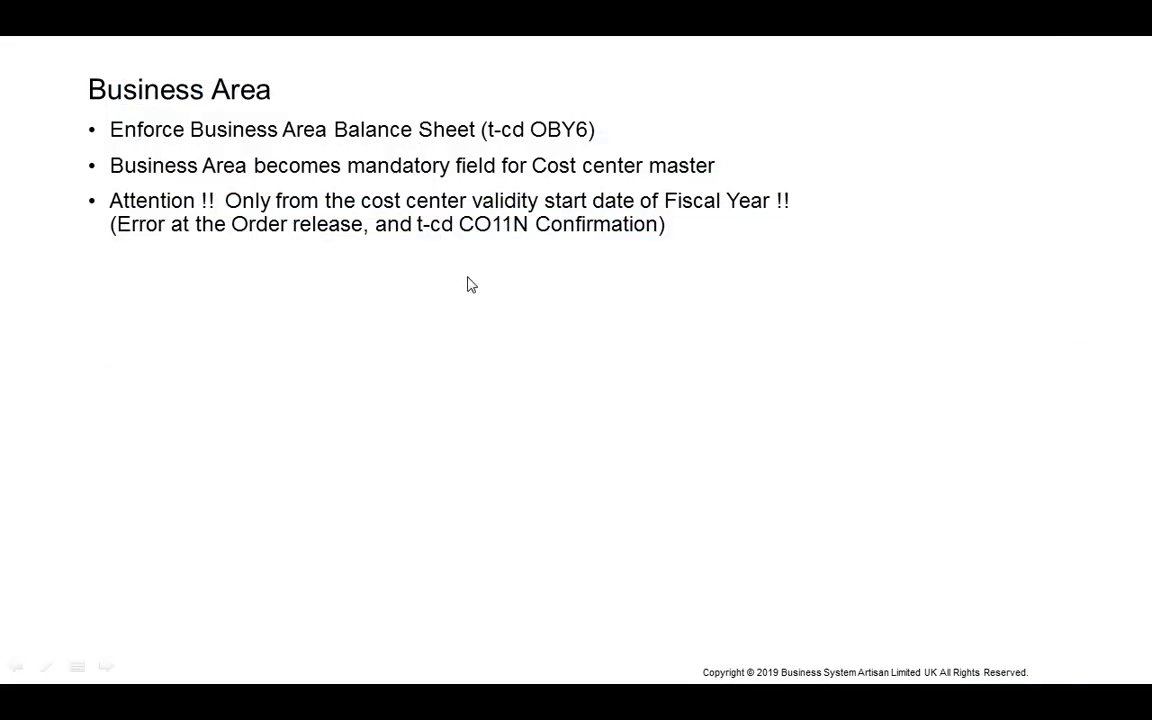
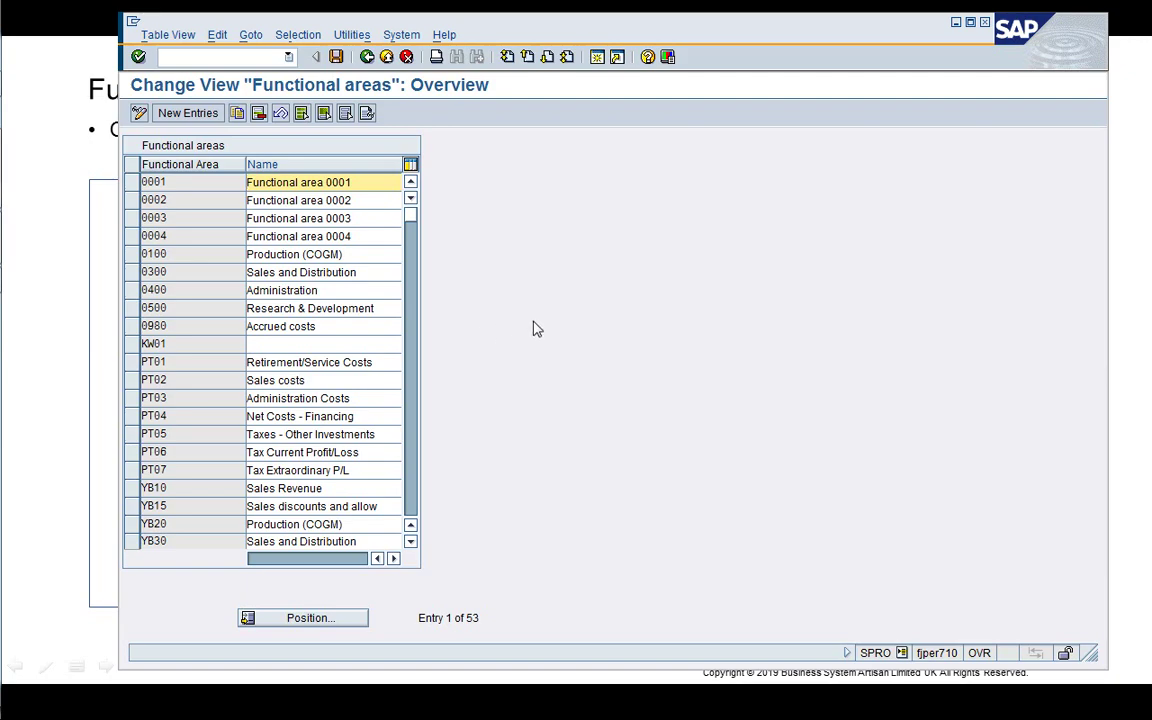
Move the functional areas overview beside the income statement slide and review functional areas 0100, 0300 and 0400
drag(510, 34, 1065, 88)
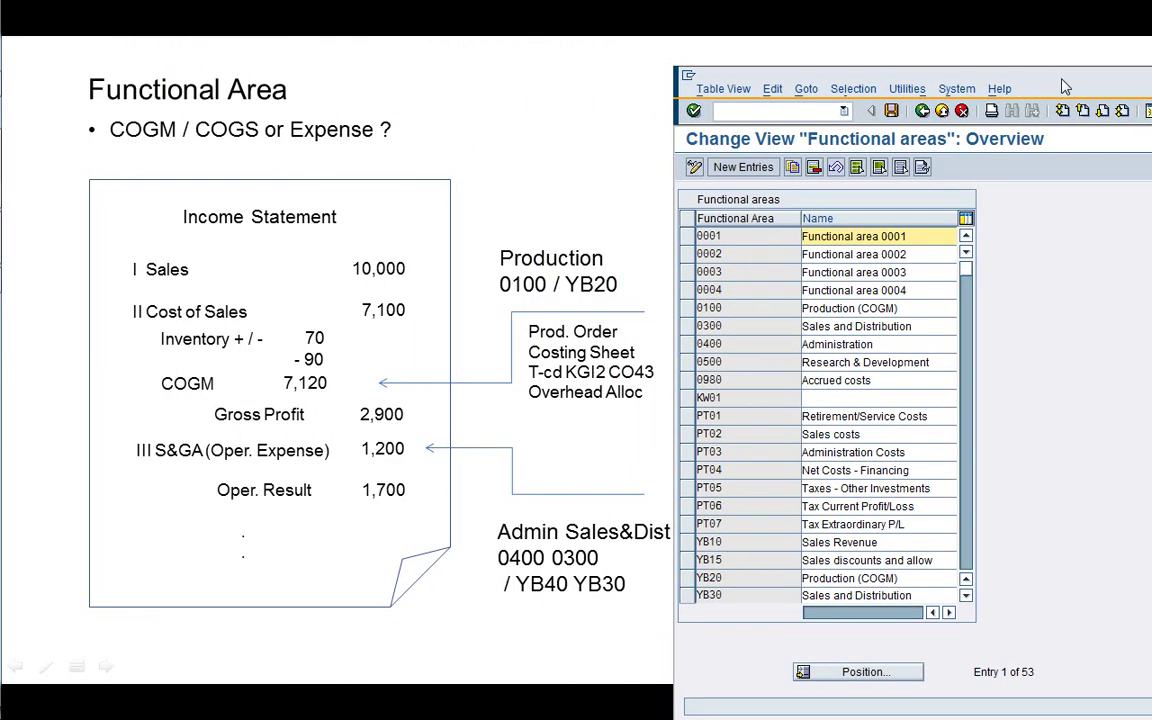
click(898, 308)
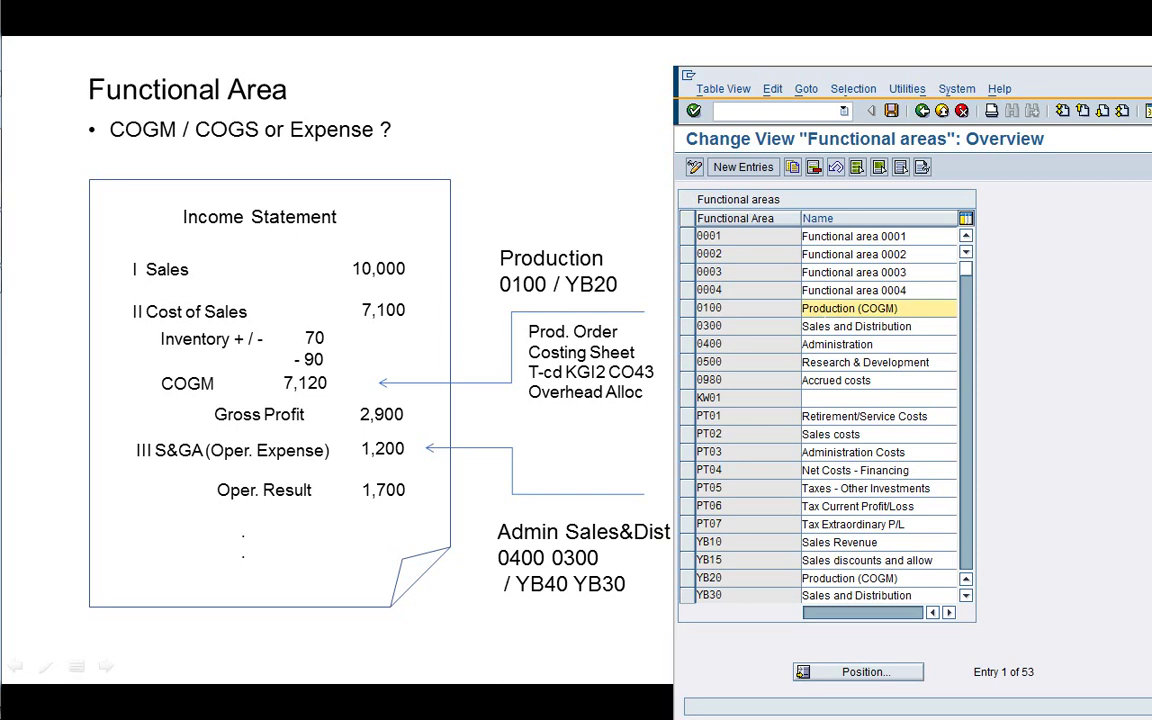
click(880, 326)
click(880, 344)
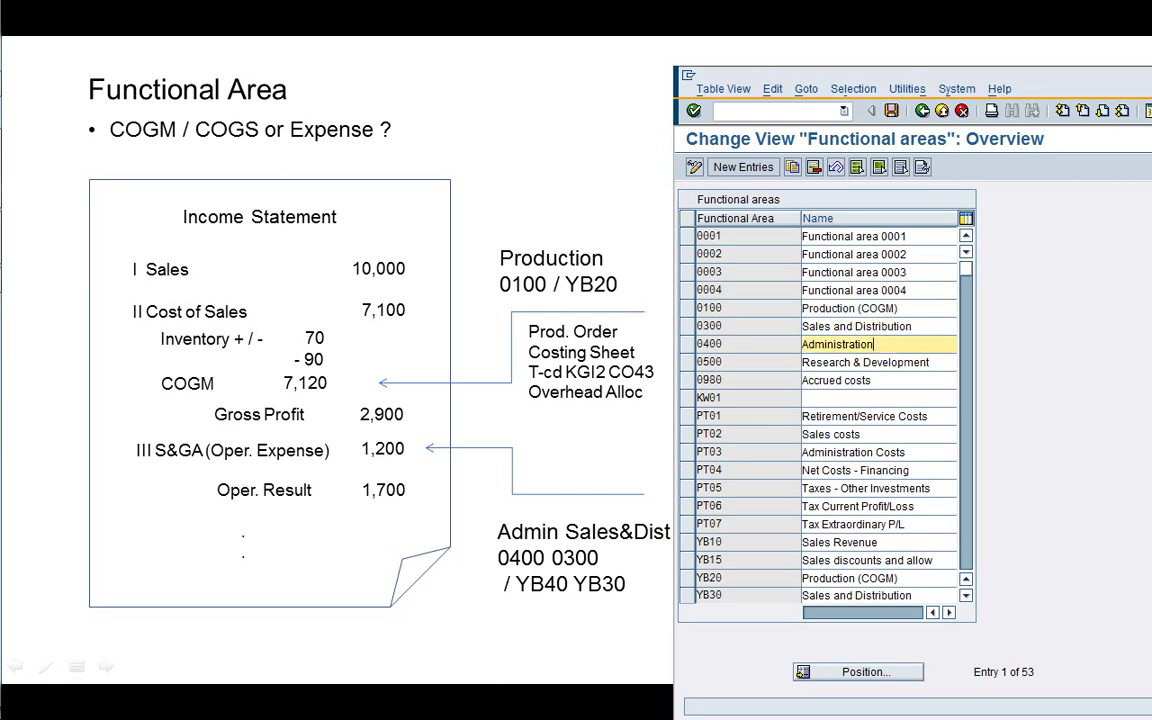
Review the sales, administration, research and YB-series functional areas down to YB40 in the functional areas overview
click(880, 326)
click(880, 344)
click(867, 362)
click(867, 344)
click(867, 326)
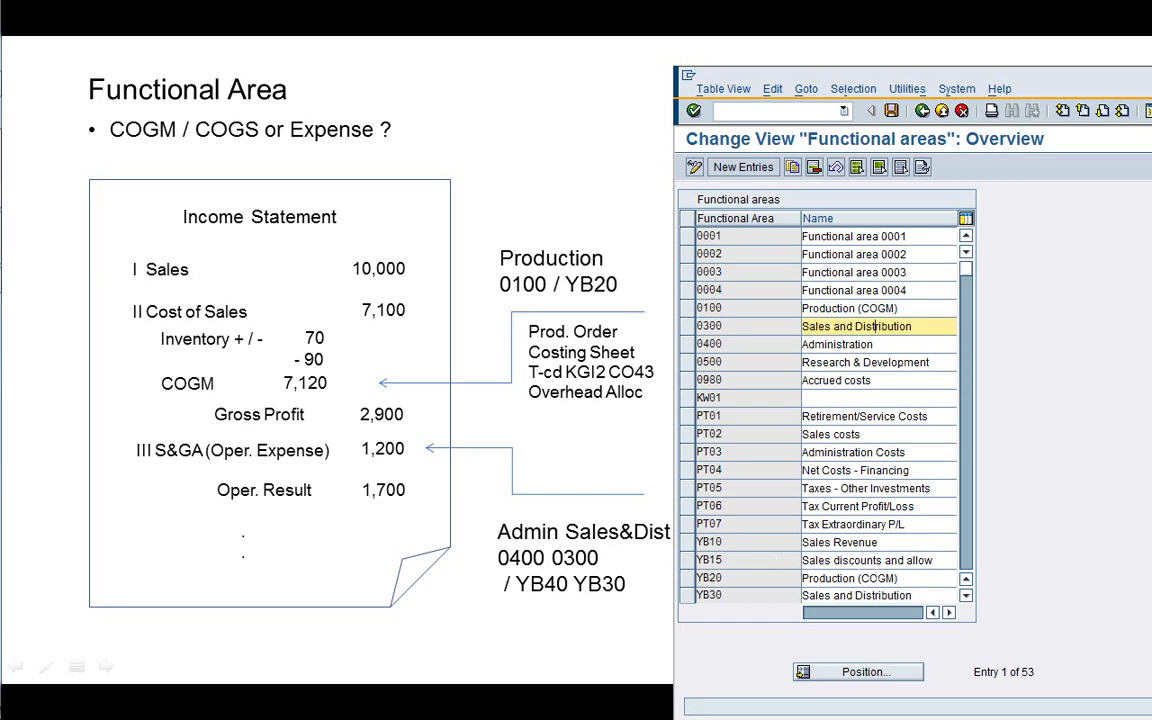
click(878, 542)
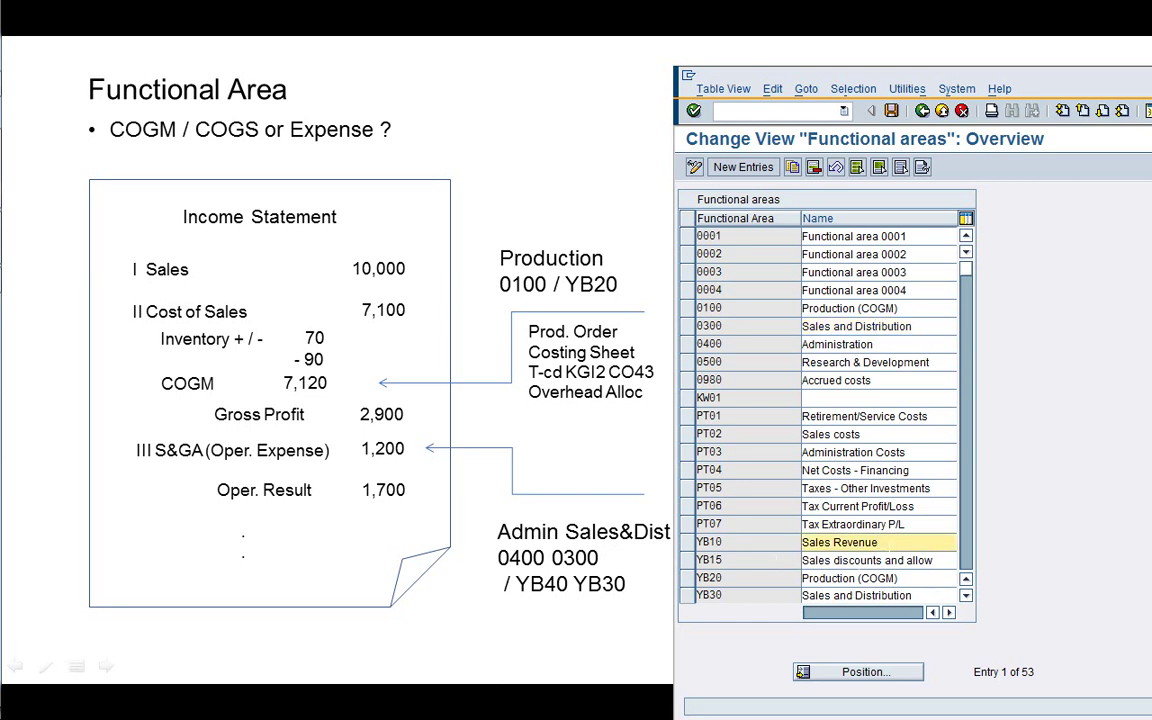
click(780, 544)
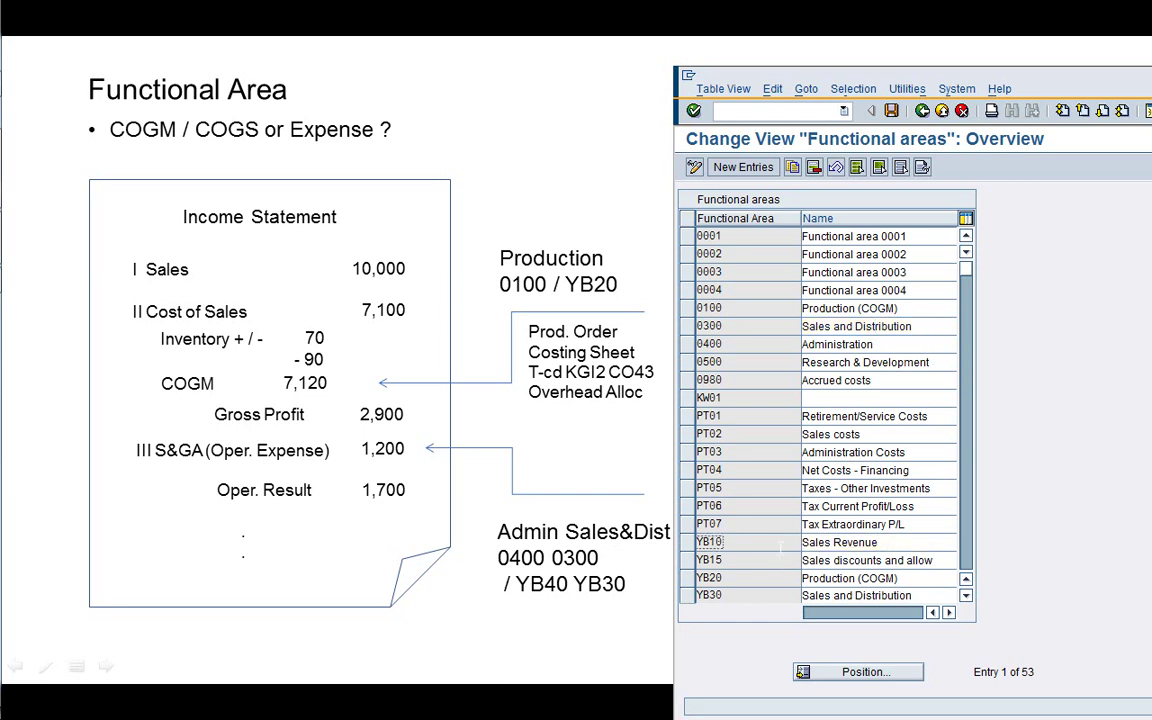
click(776, 581)
click(966, 596)
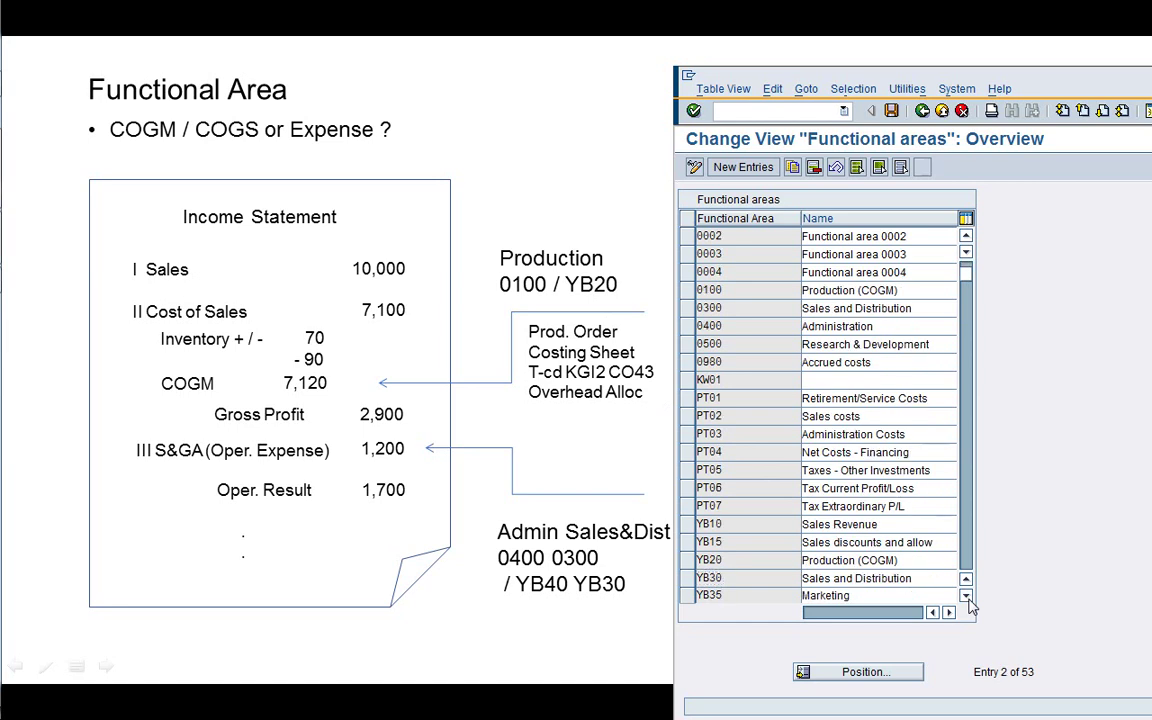
click(966, 596)
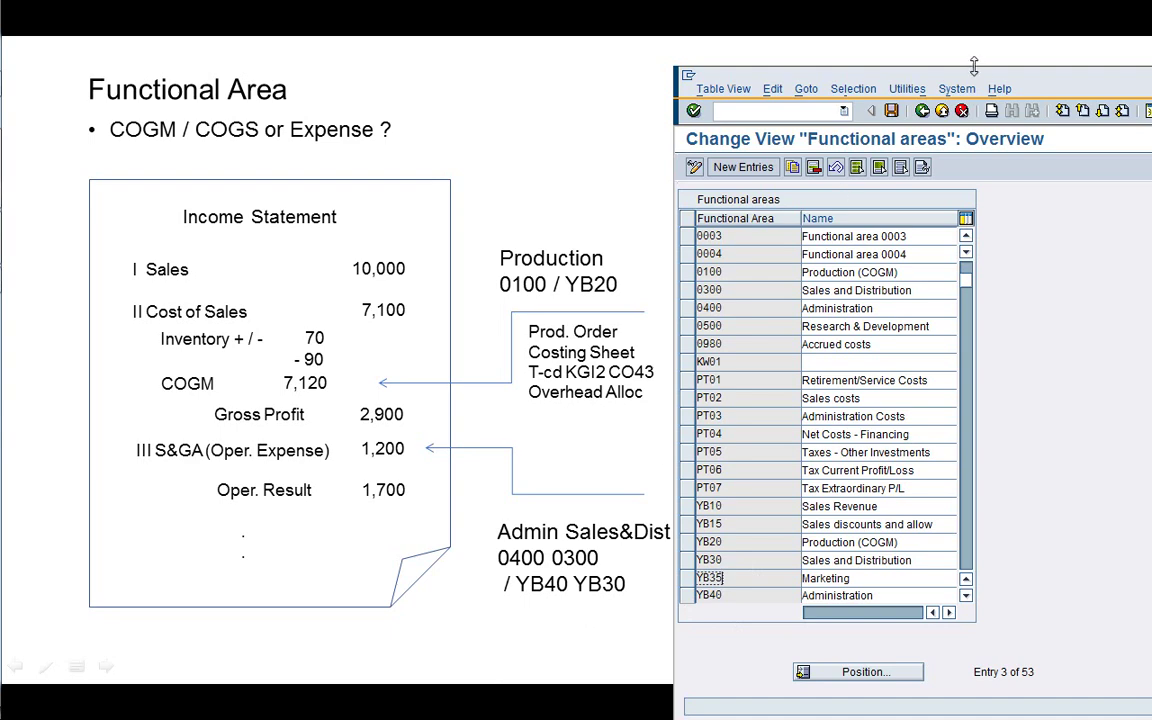
Return from the functional areas overview to the implementation guide and collapse the Enterprise Structure branch
drag(878, 84, 405, 60)
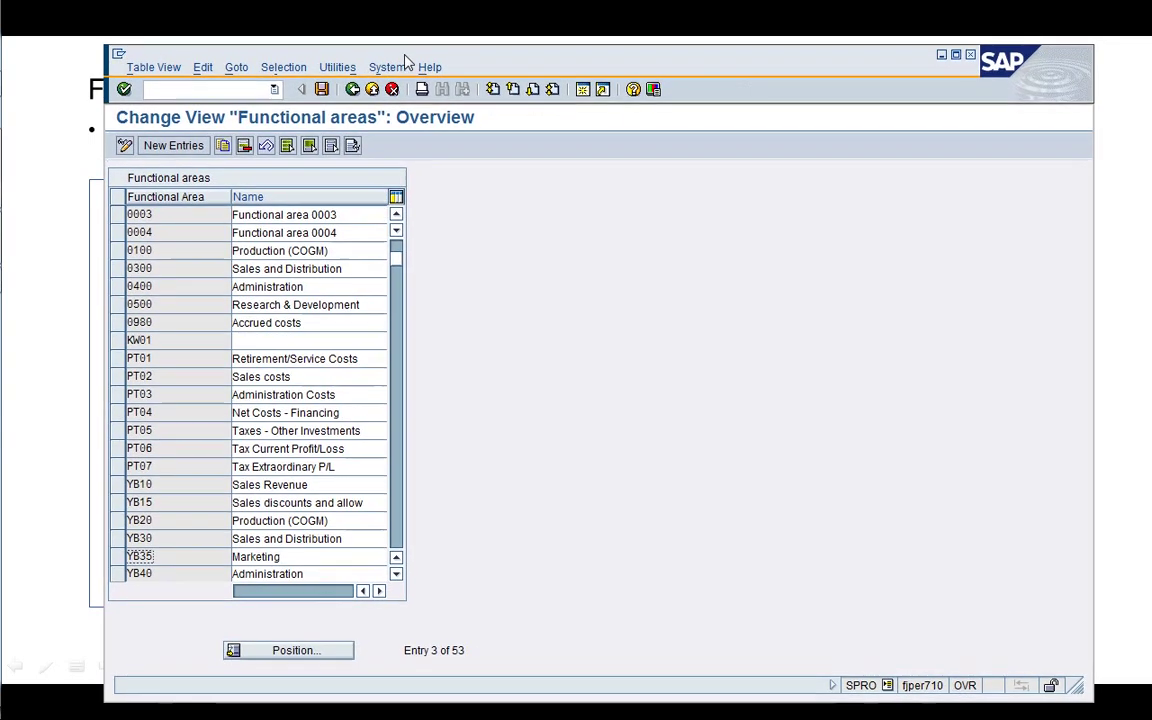
click(352, 89)
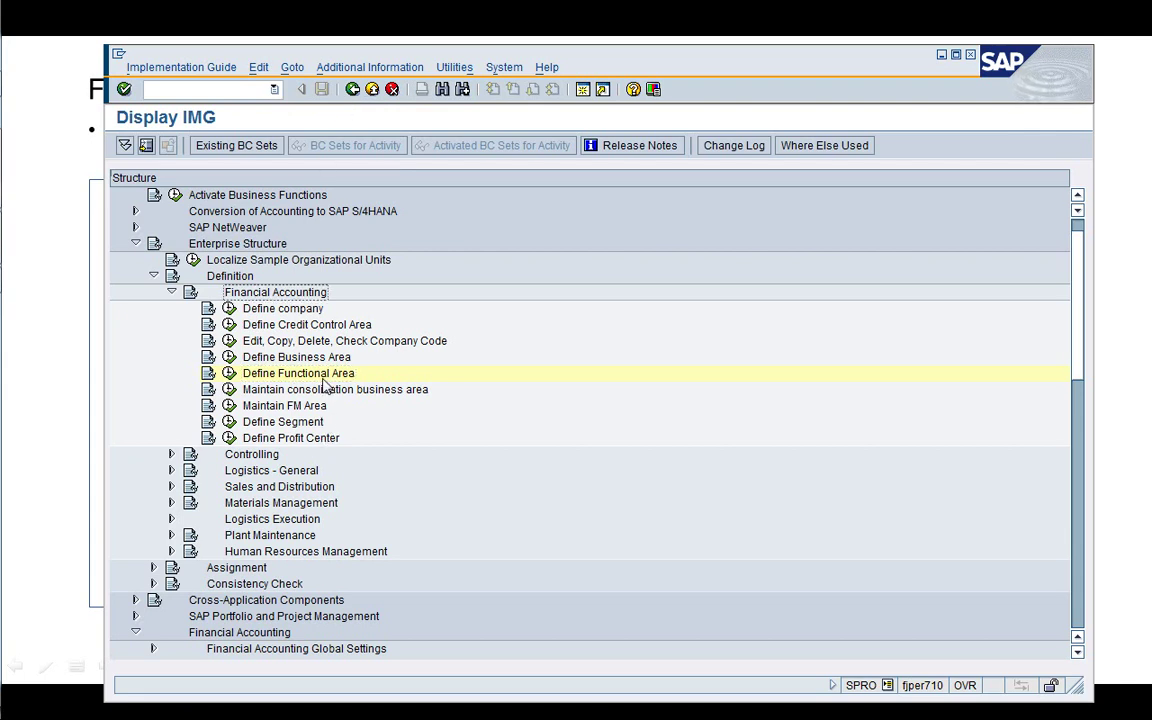
key(Left)
key(Left)
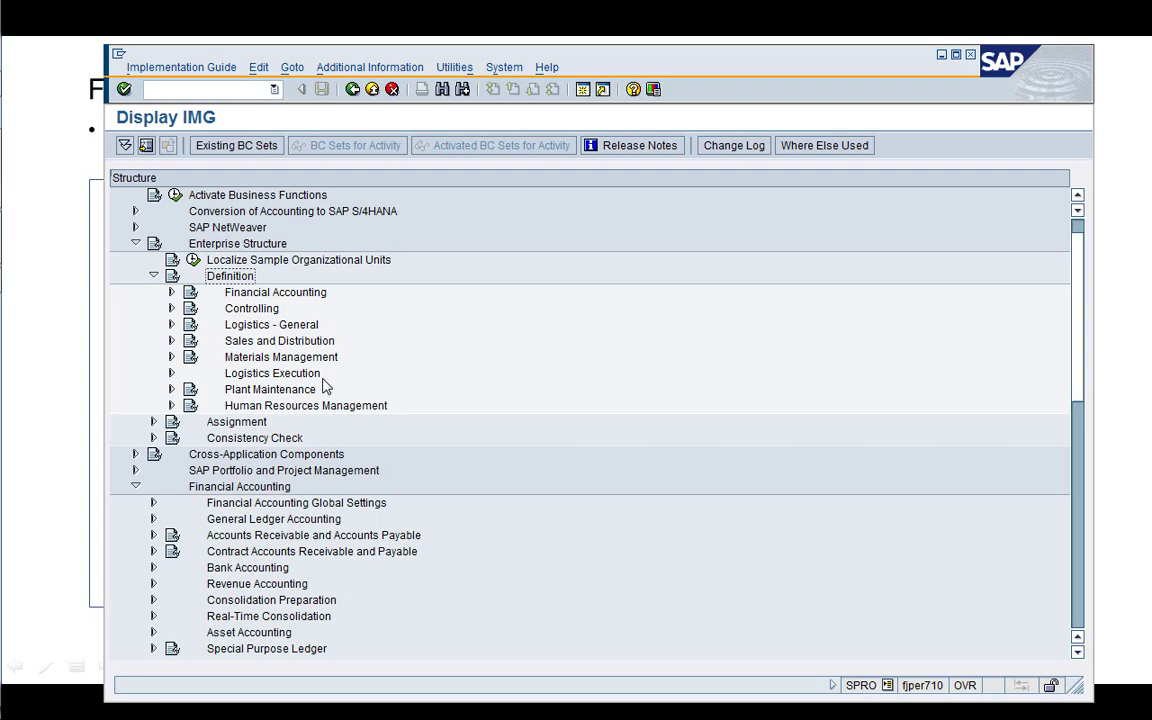
key(Left)
key(Left)
key(Left)
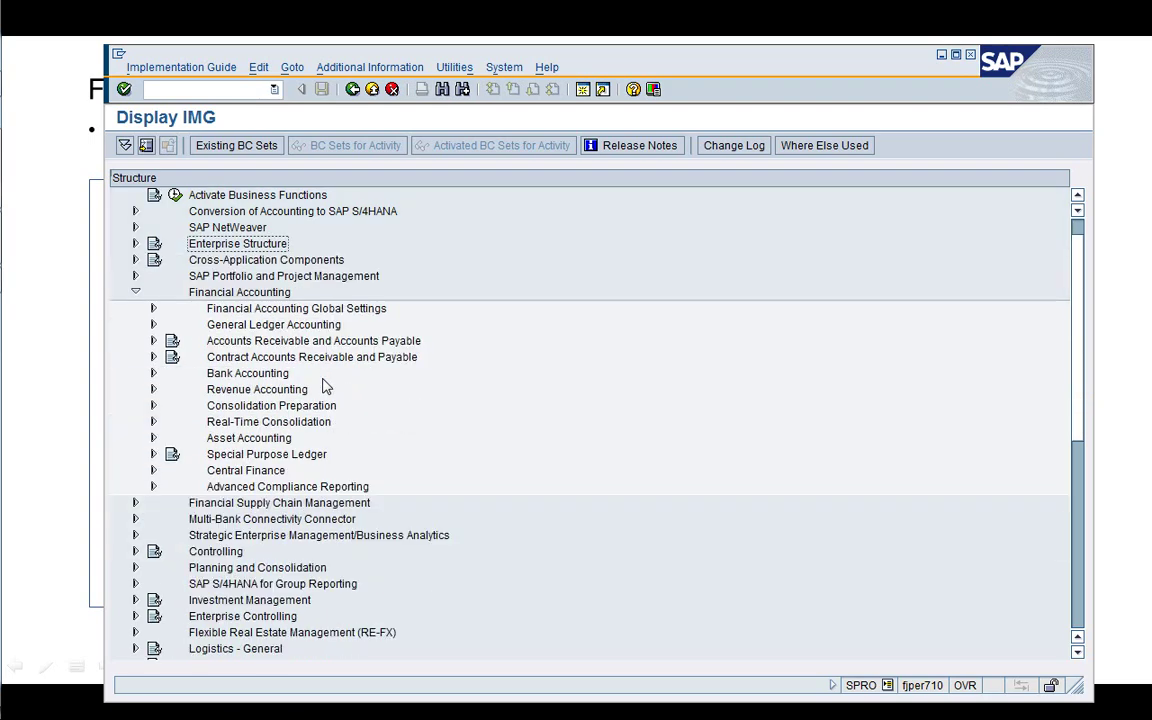
Expand Financial Accounting Global Settings and its Functional Area for Cost of Sales Accounting node in the implementation guide
key(Down)
key(Down)
key(Down)
key(Down)
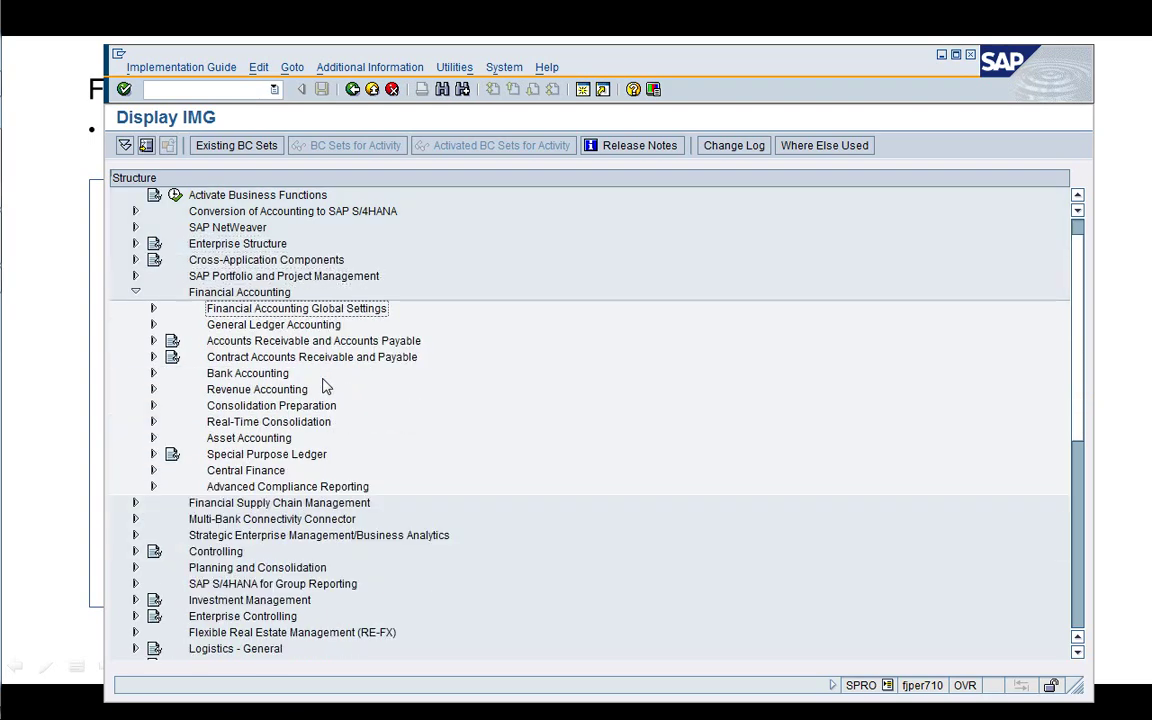
key(Right)
key(Down)
key(Down)
key(Down)
key(Down)
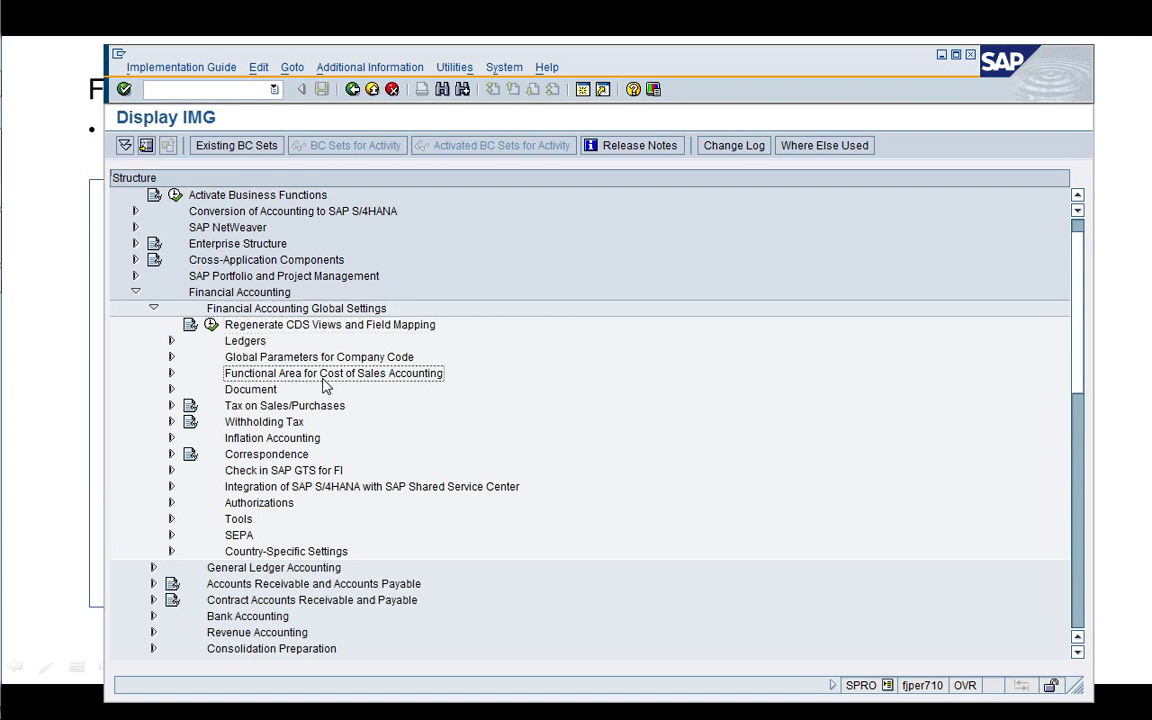
key(Right)
key(Down)
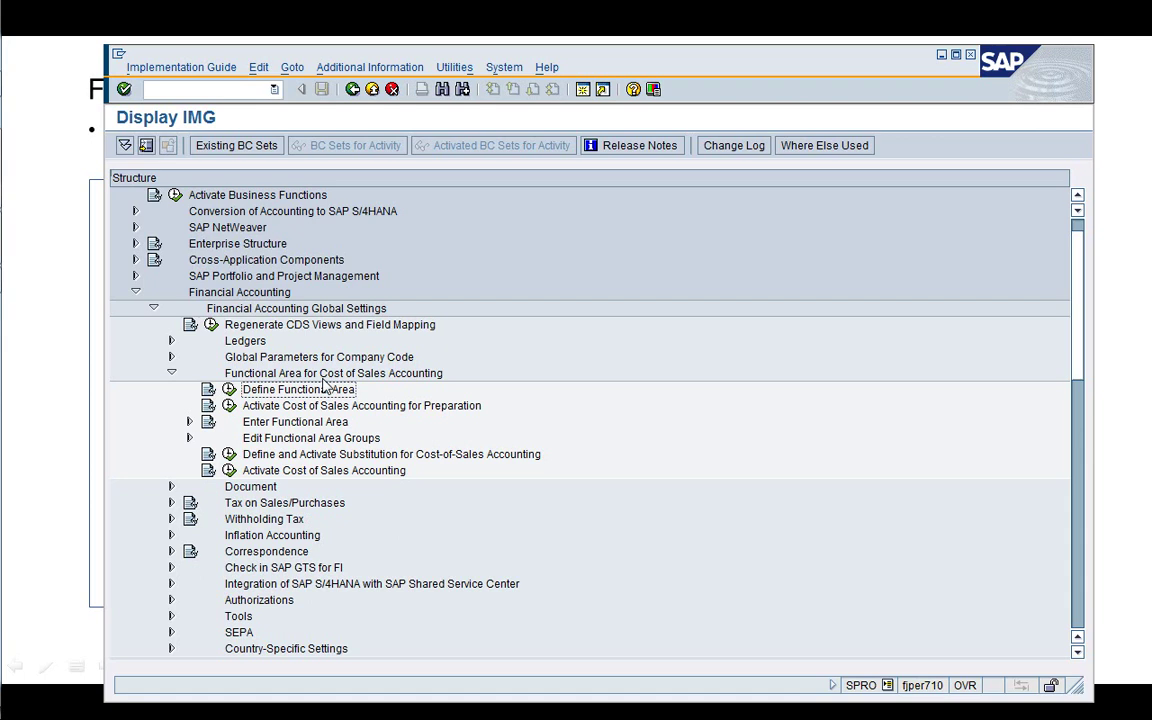
View the Define Functional Area activity and expand the Enter Functional Area node to see its activities
click(229, 389)
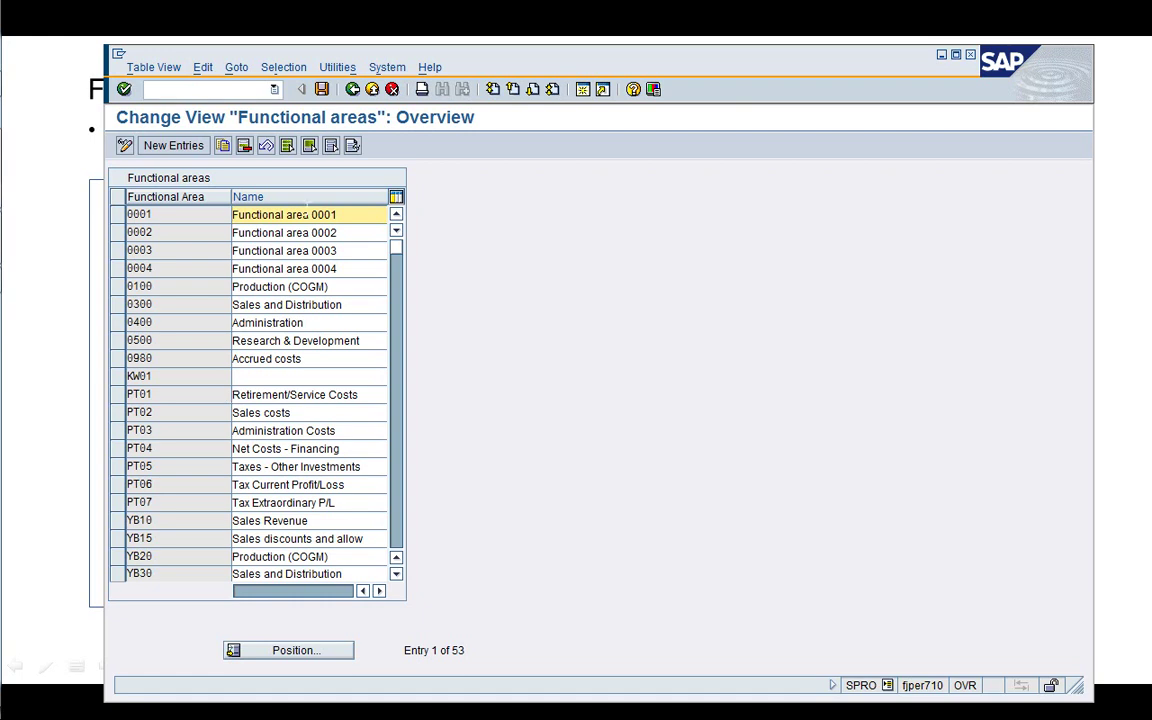
click(351, 90)
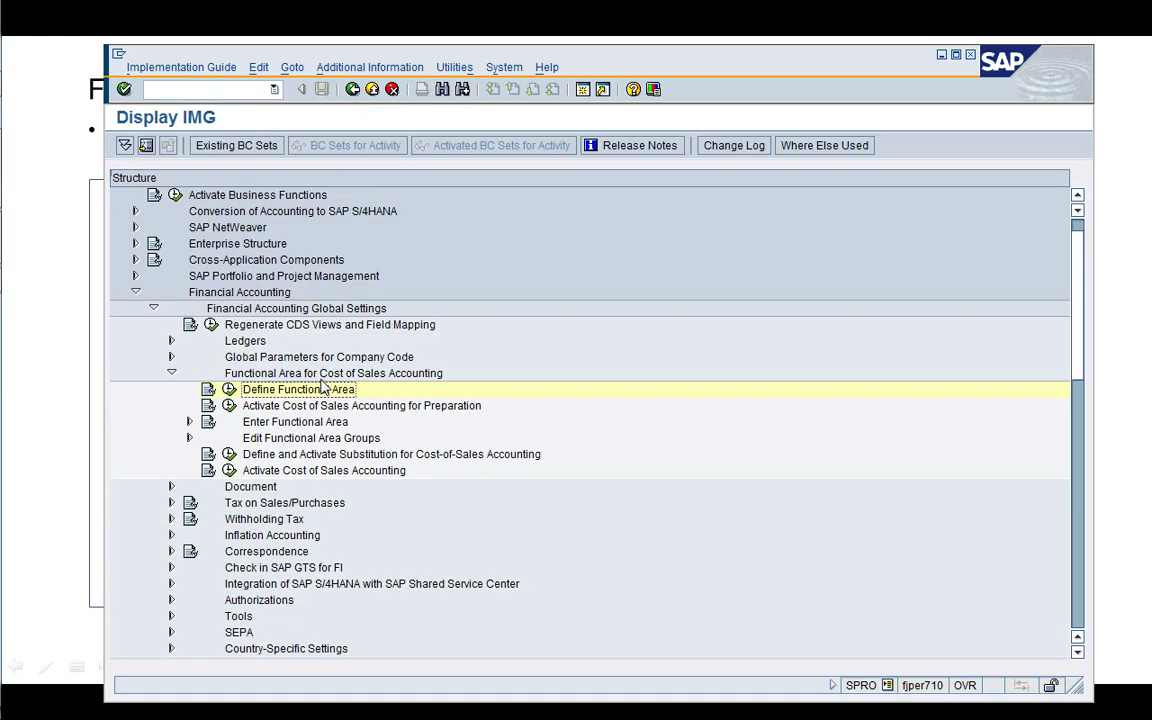
click(189, 421)
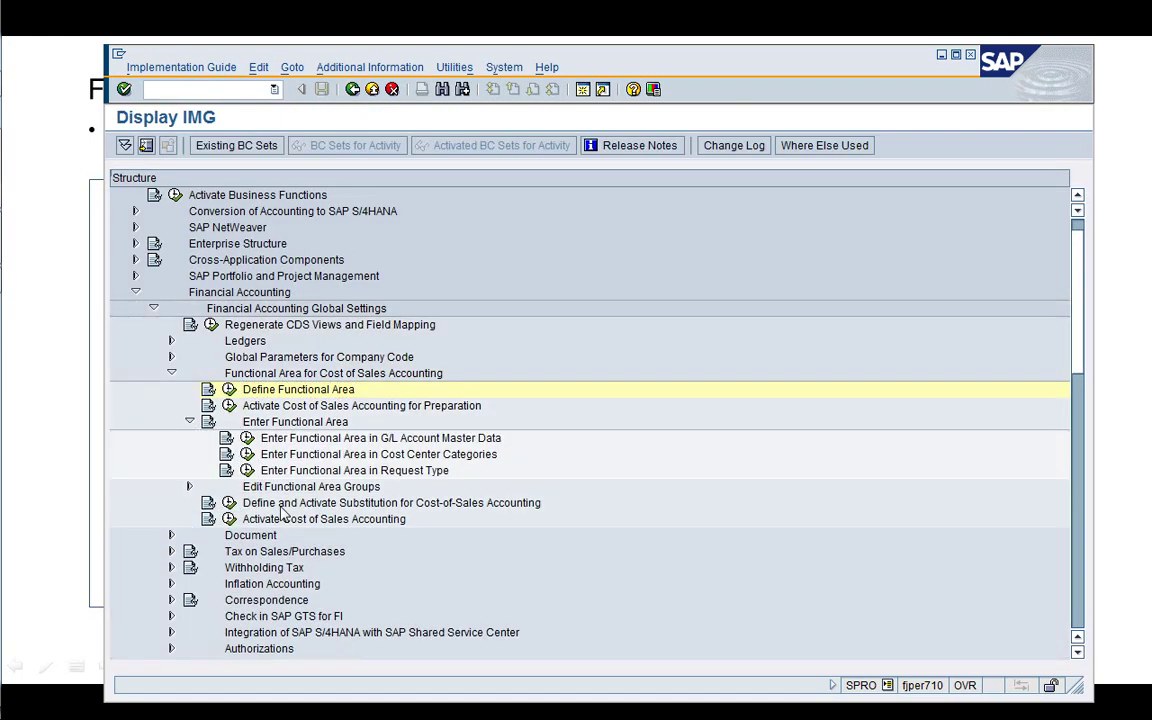
click(316, 456)
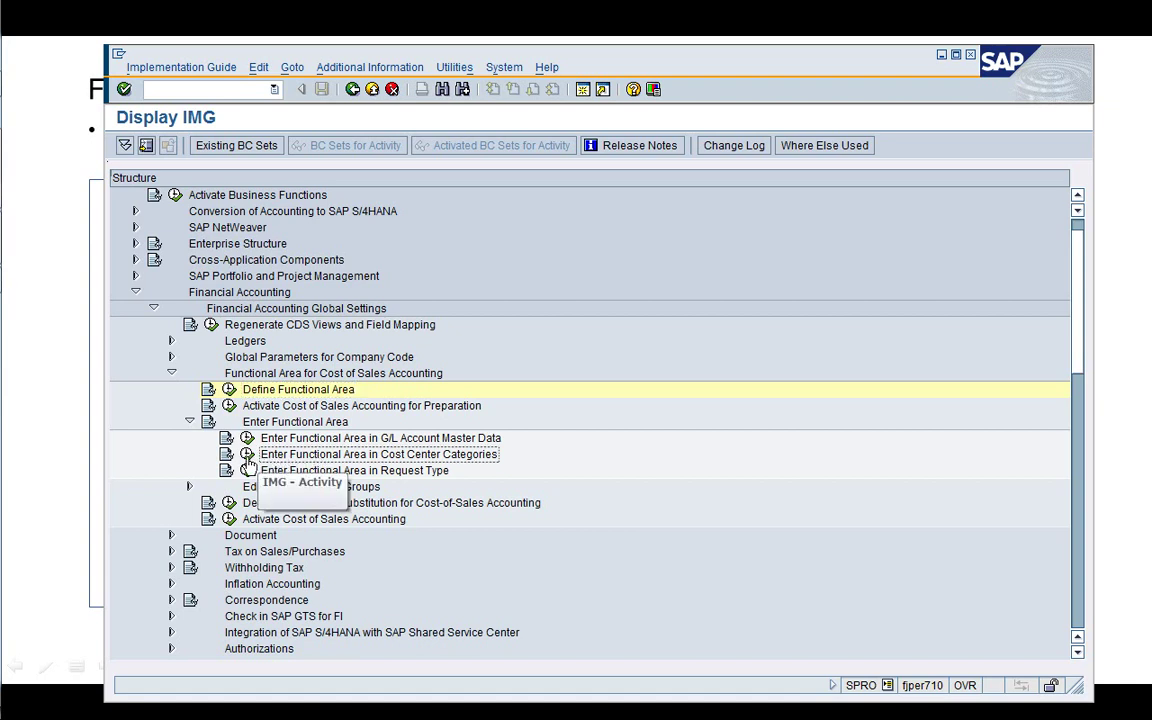
click(339, 442)
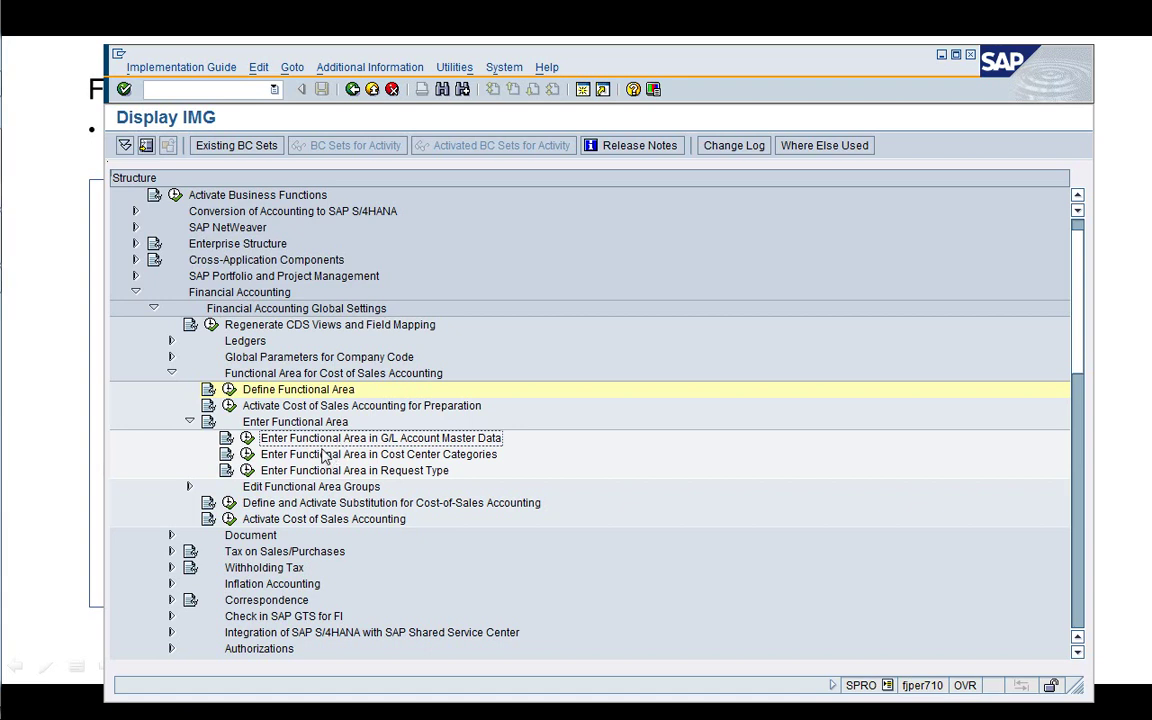
View the Enter Functional Area in G/L Account Master Data activity, accepting the mass maintenance warning, and return to the implementation guide
click(247, 438)
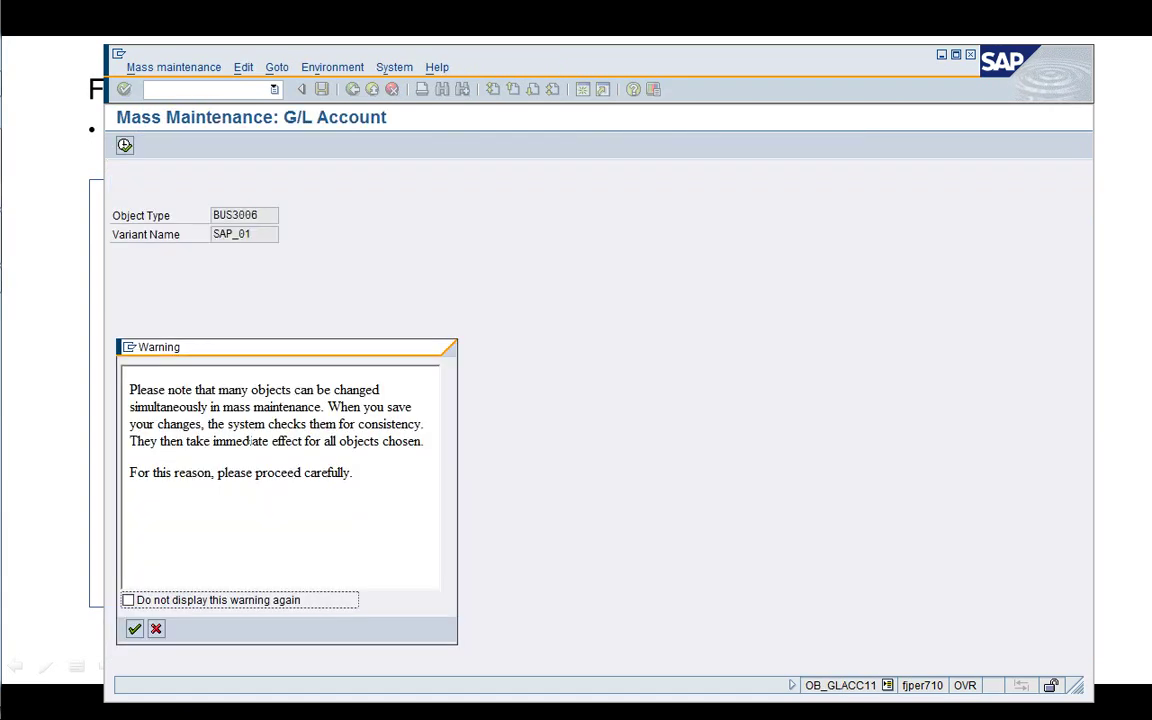
click(134, 628)
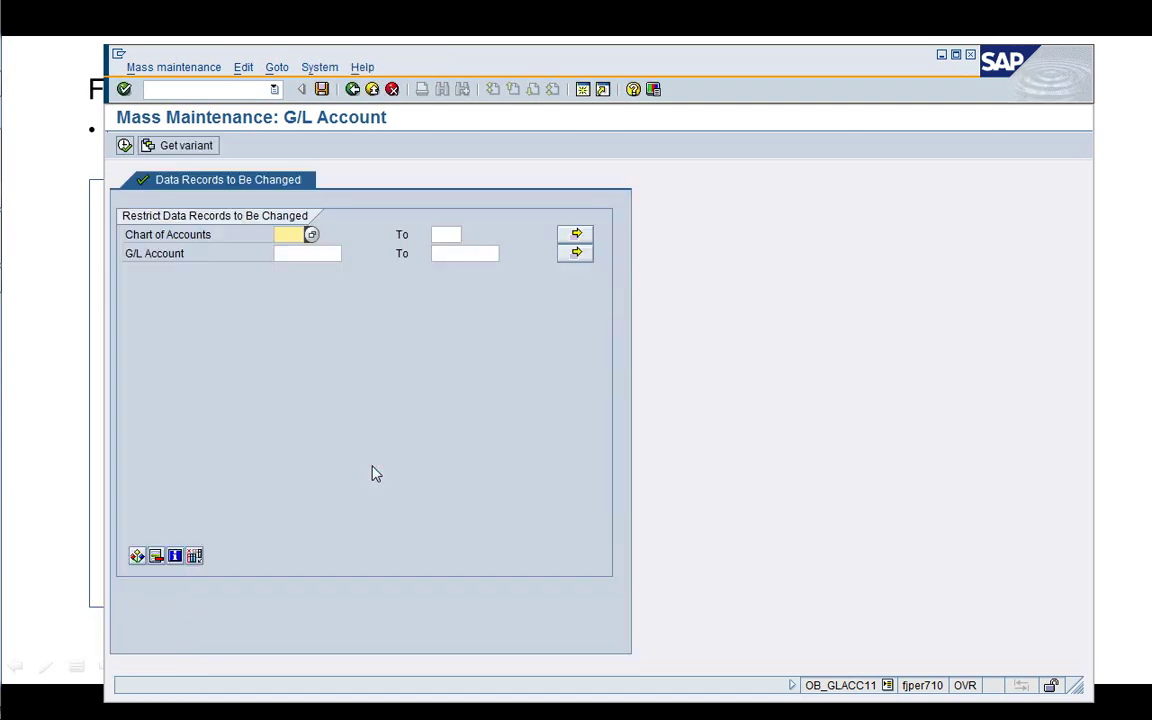
click(353, 90)
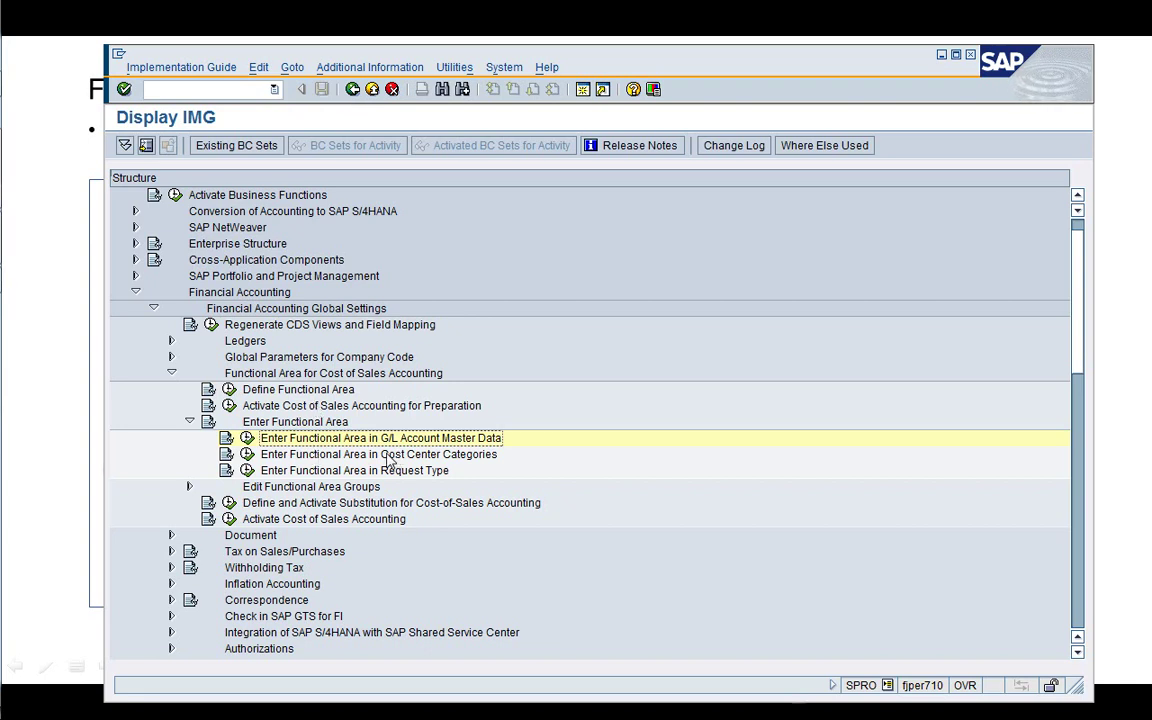
Open the cost center categories activity, narrow the Name column and check the functional area assigned to category F, Production
click(247, 455)
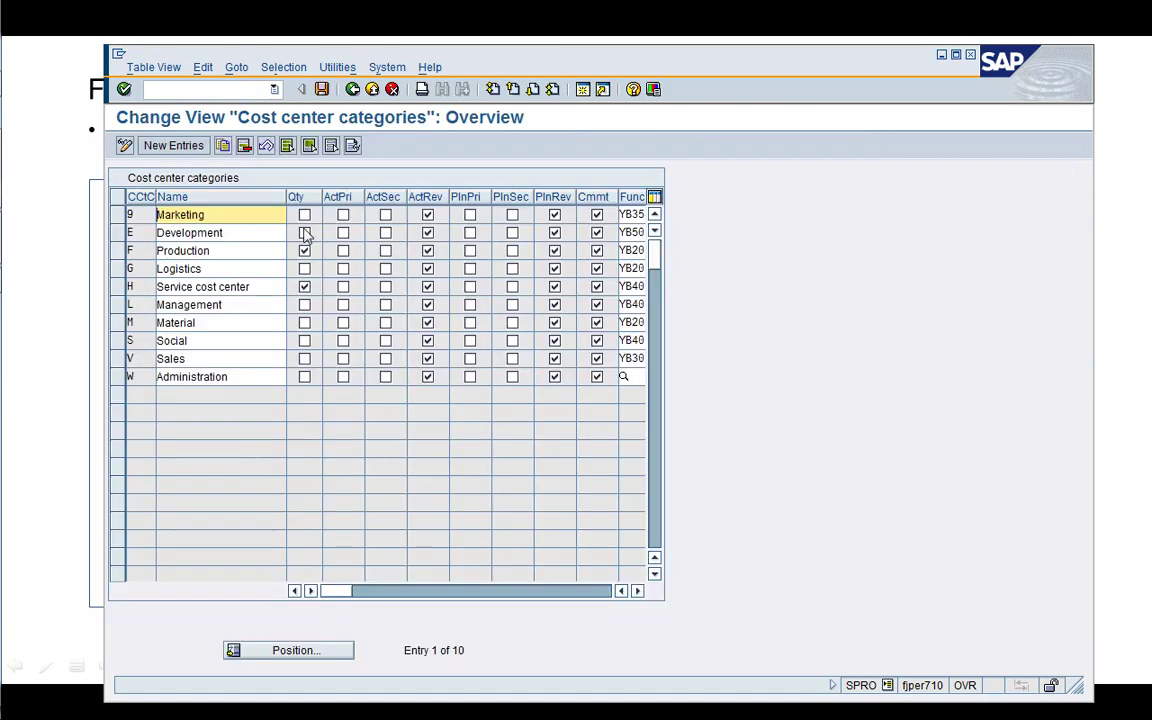
drag(286, 197, 261, 201)
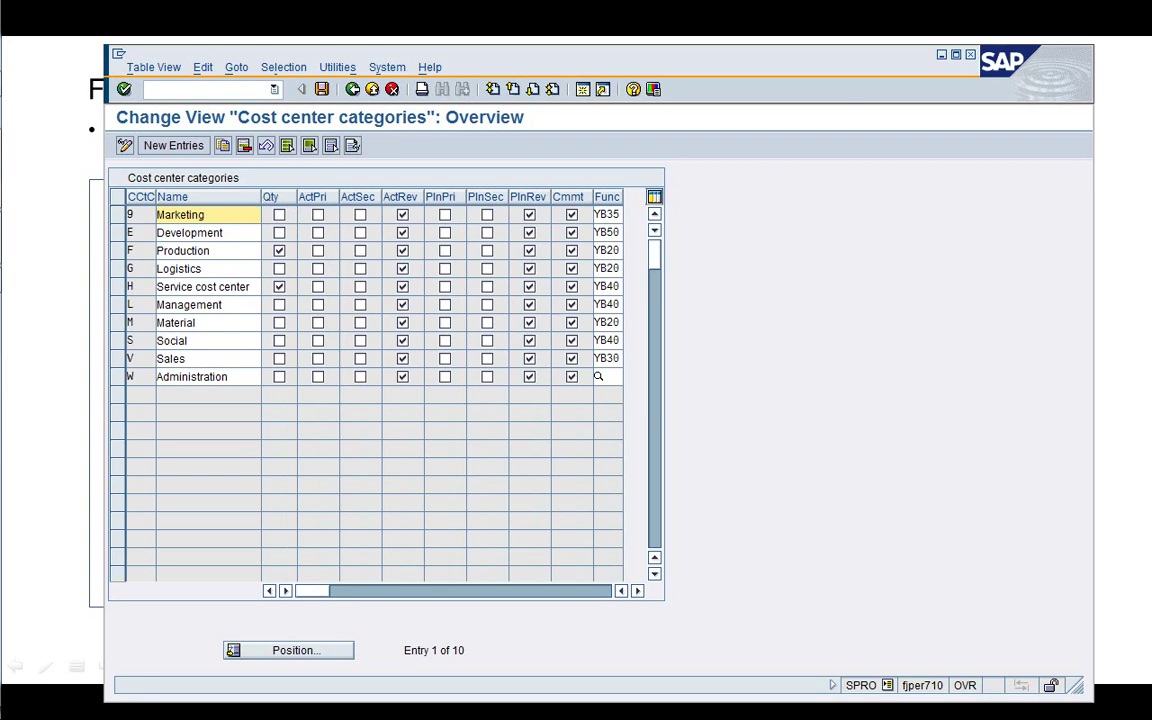
key(Down)
key(Down)
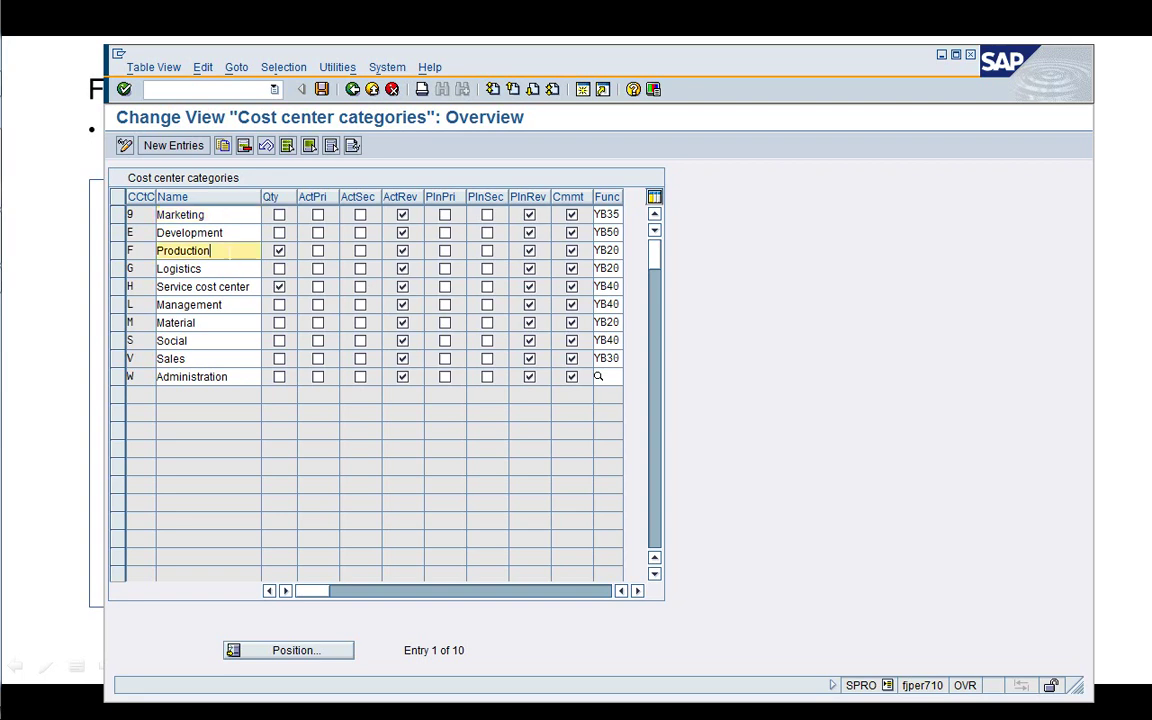
click(624, 250)
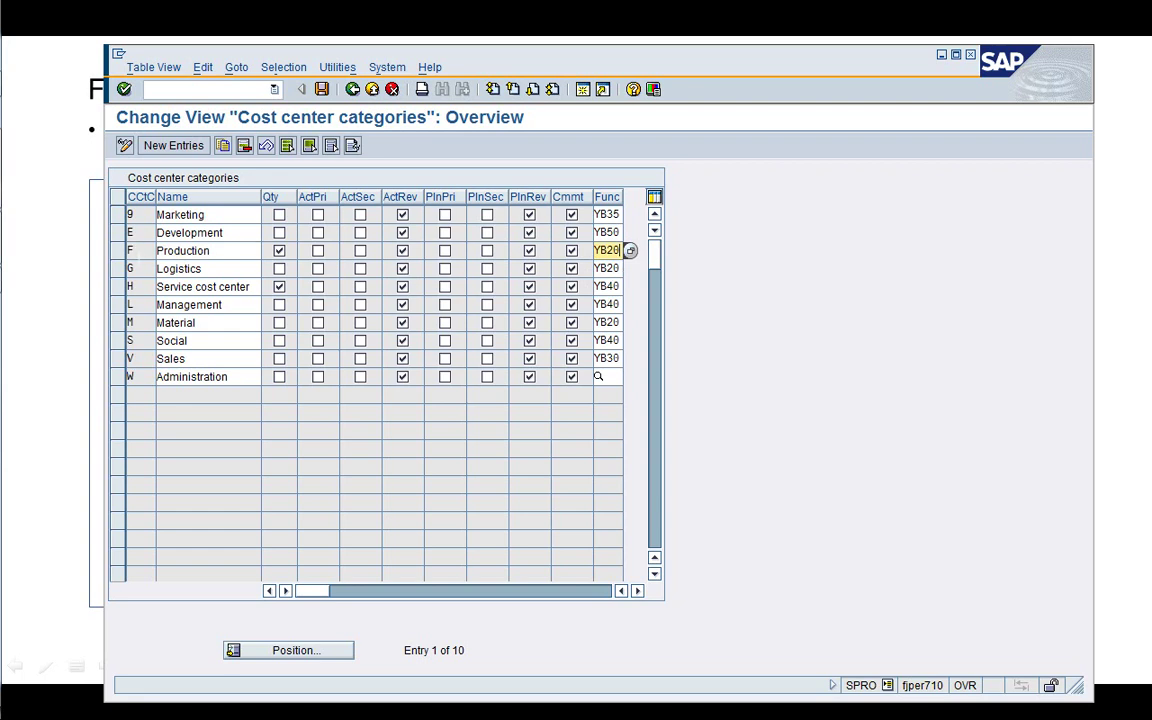
click(131, 251)
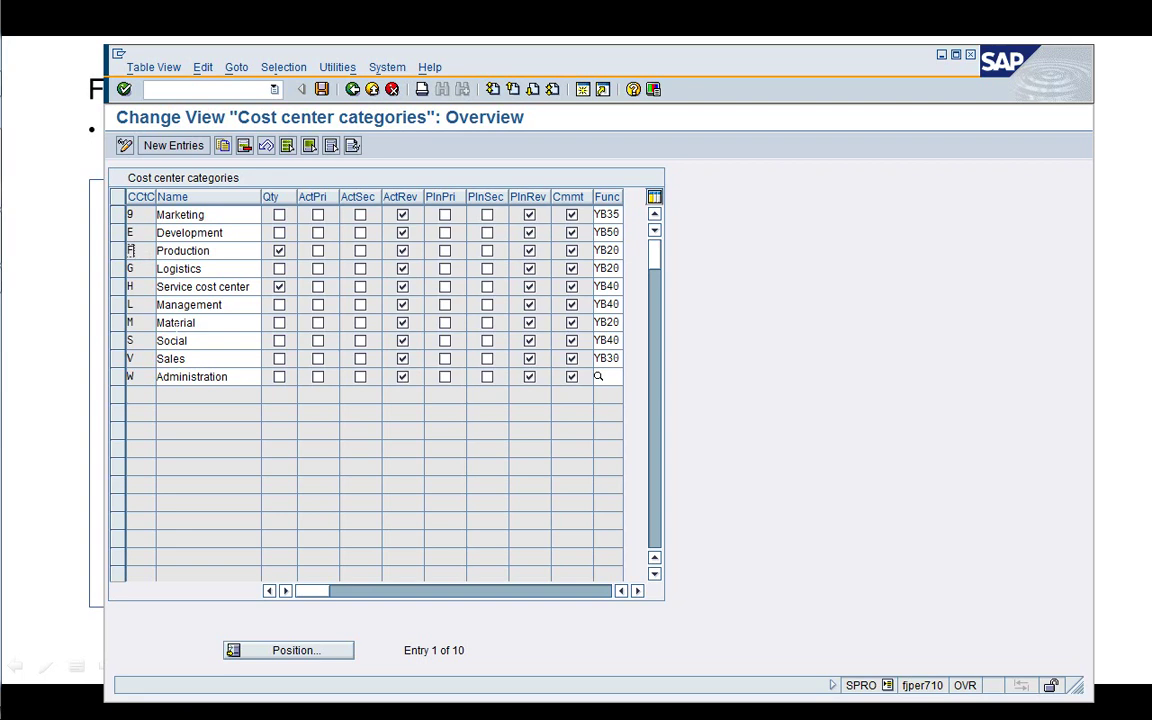
Compare the functional areas of the Social, Sales, Administration and Production cost center categories, and return to the implementation guide
click(188, 341)
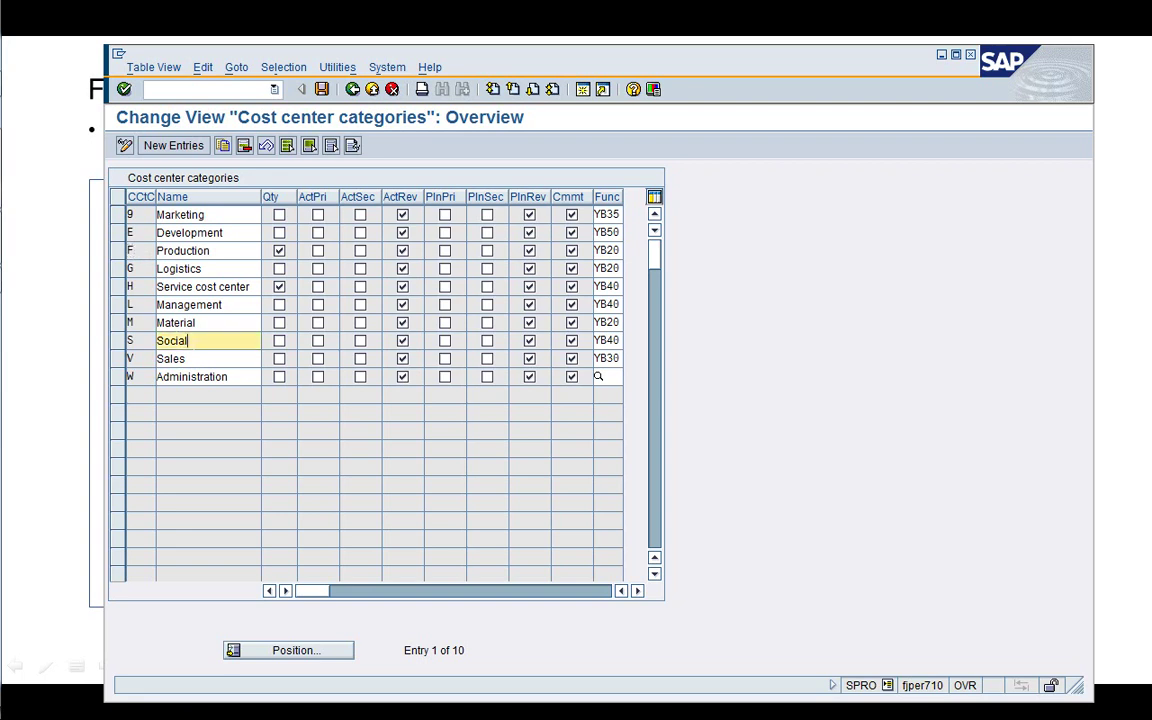
click(200, 358)
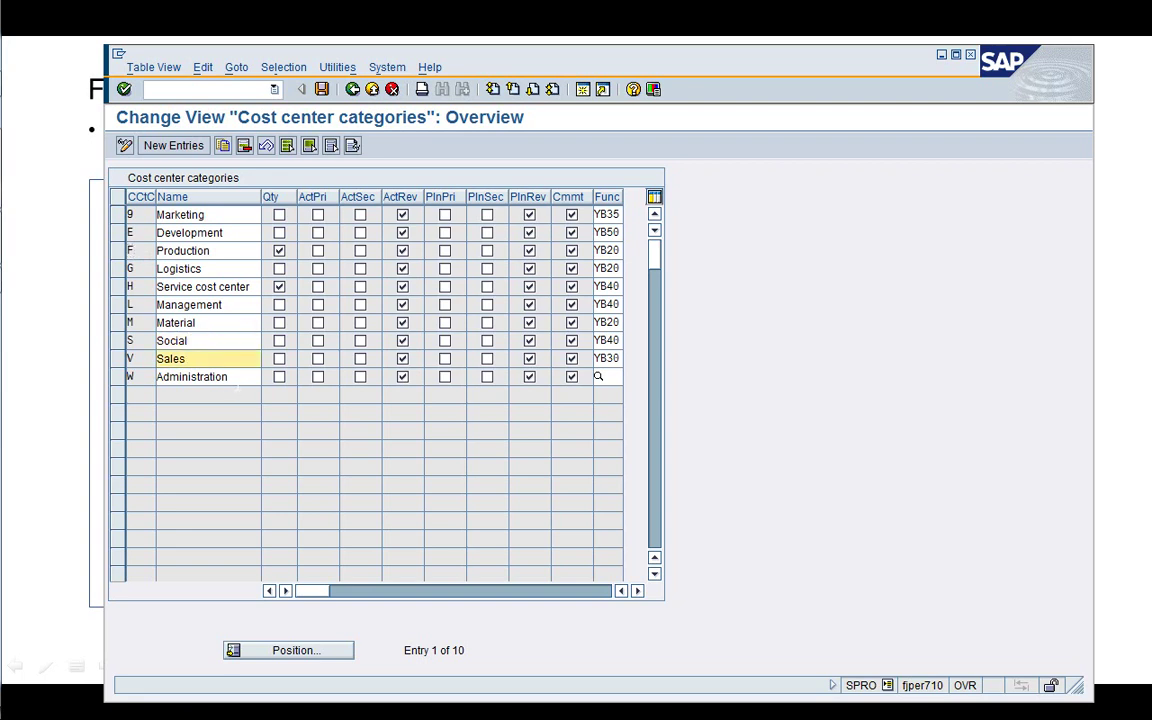
click(192, 377)
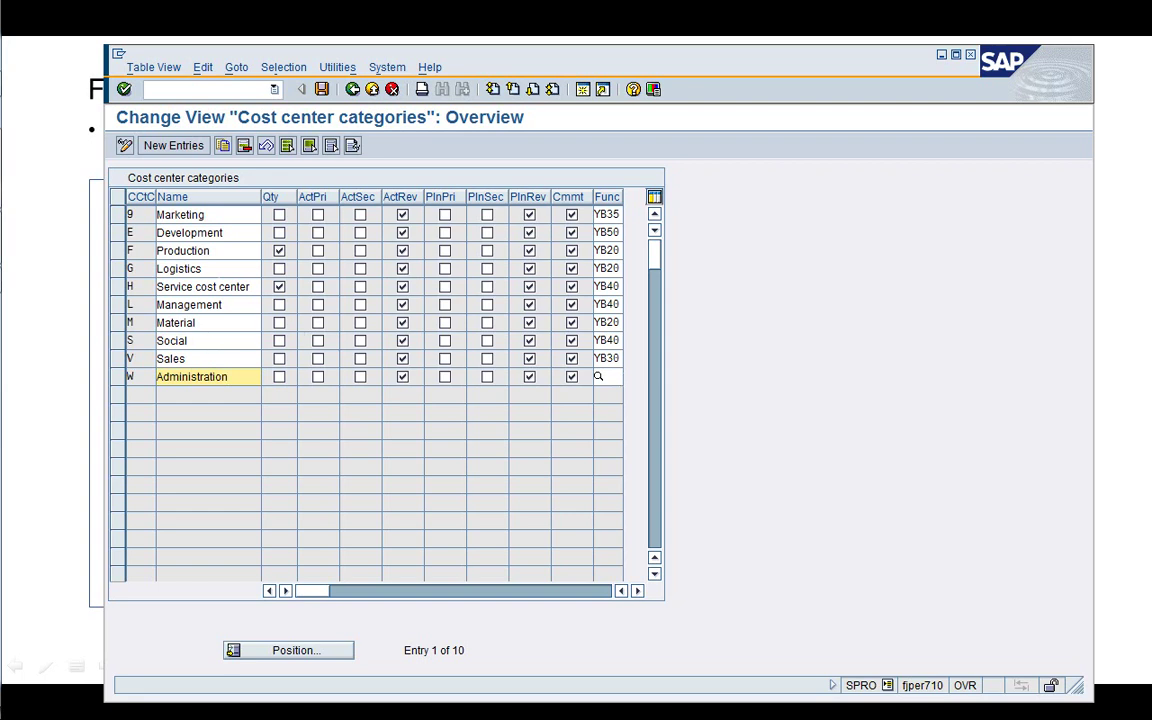
click(200, 250)
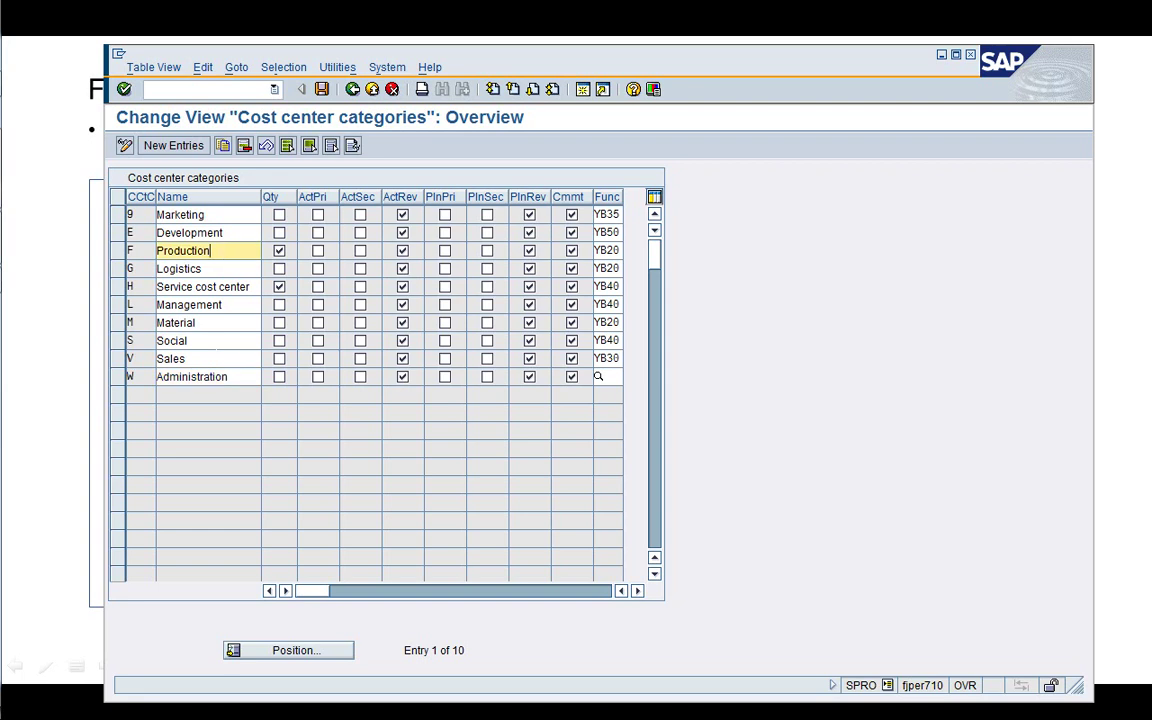
click(200, 358)
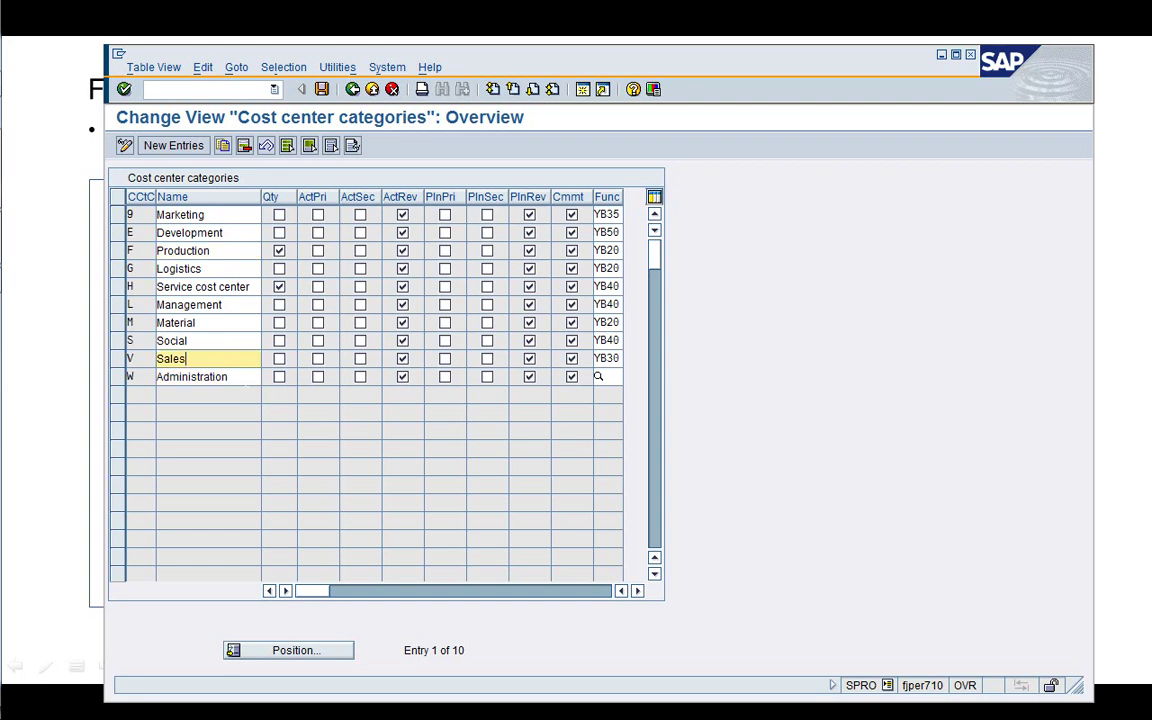
click(200, 376)
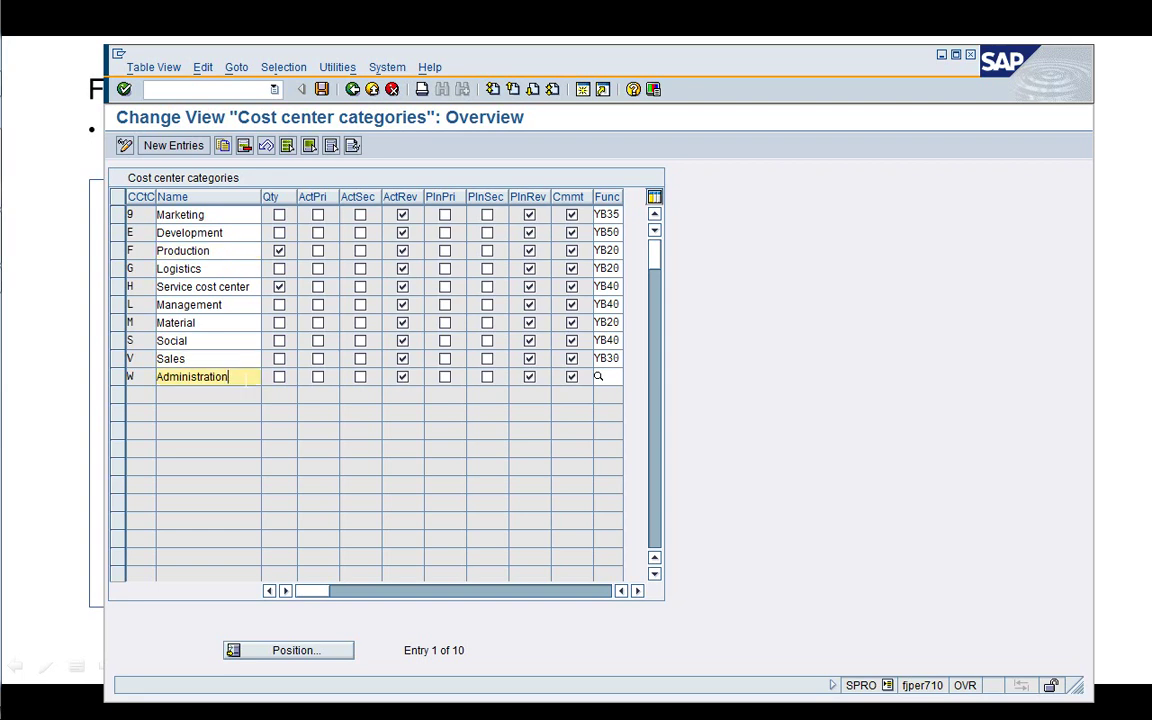
click(353, 90)
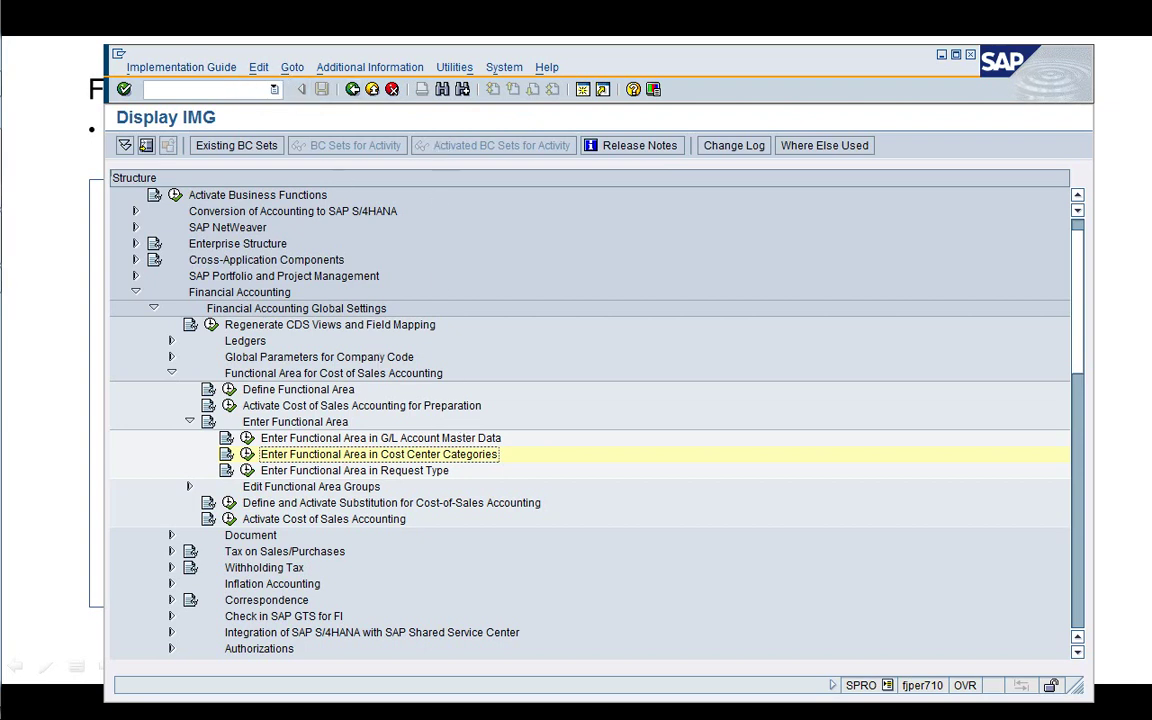
Switch from SAP to the PowerPoint slide show, advance past the Functional Area slide and end the show
click(200, 89)
text(/)
key(alt+Tab)
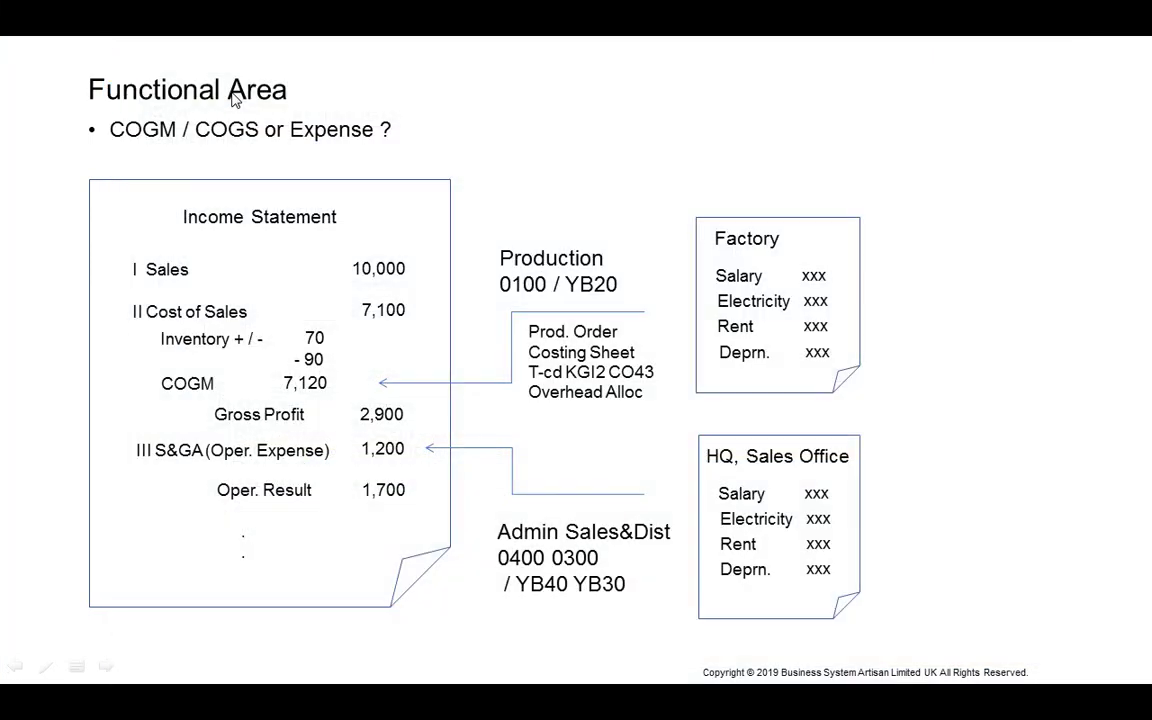
click(396, 389)
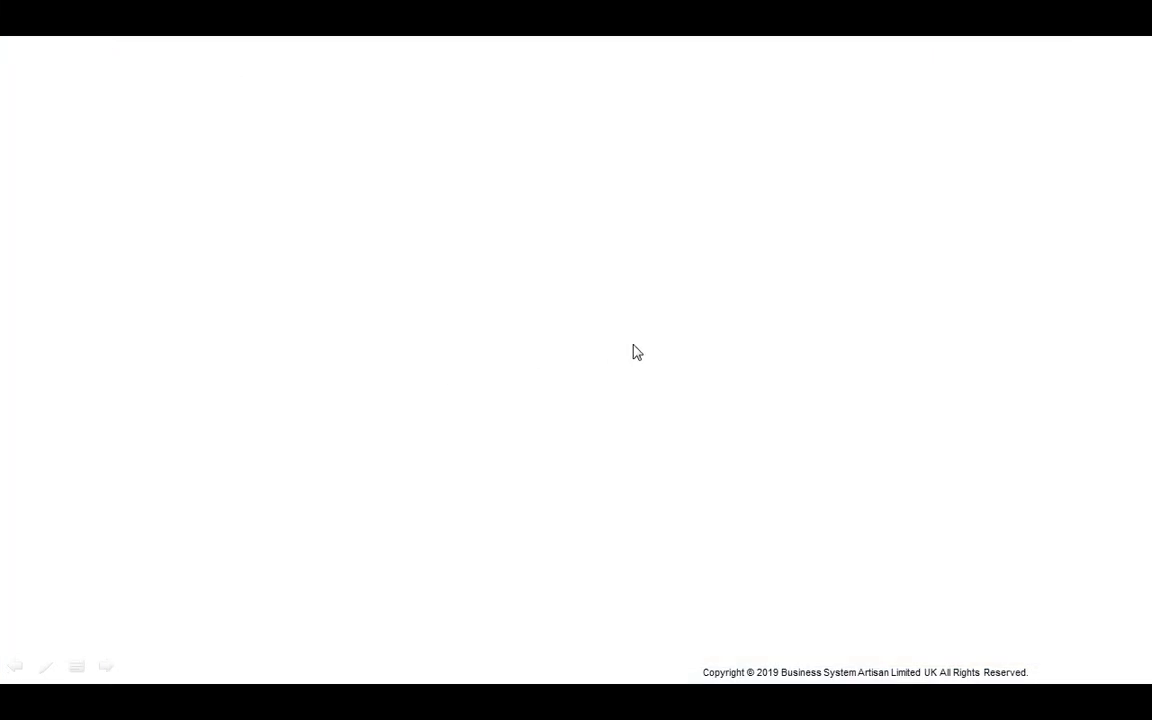
key(Escape)
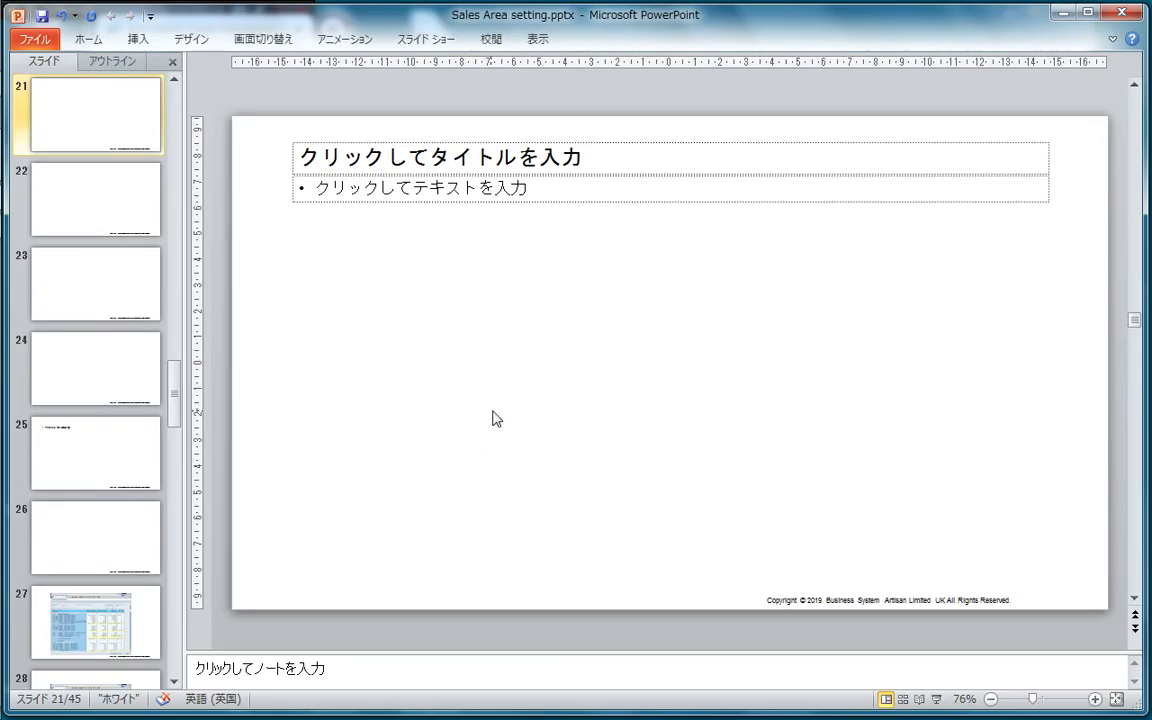
Switch from PowerPoint to the SAP Data Browser window for table MARA and open a new SAP session
key(alt+Tab)
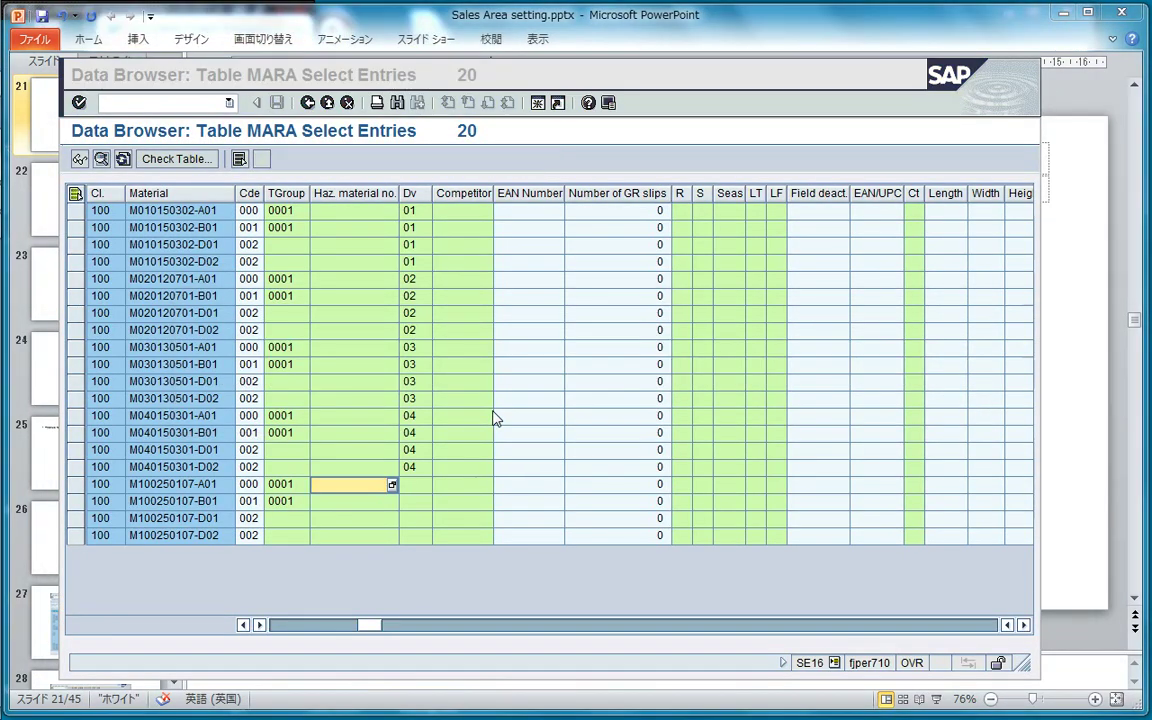
key(alt+Tab)
key(alt+Tab)
key(alt+Tab)
key(alt+Tab)
key(alt+Tab)
key(alt+Tab)
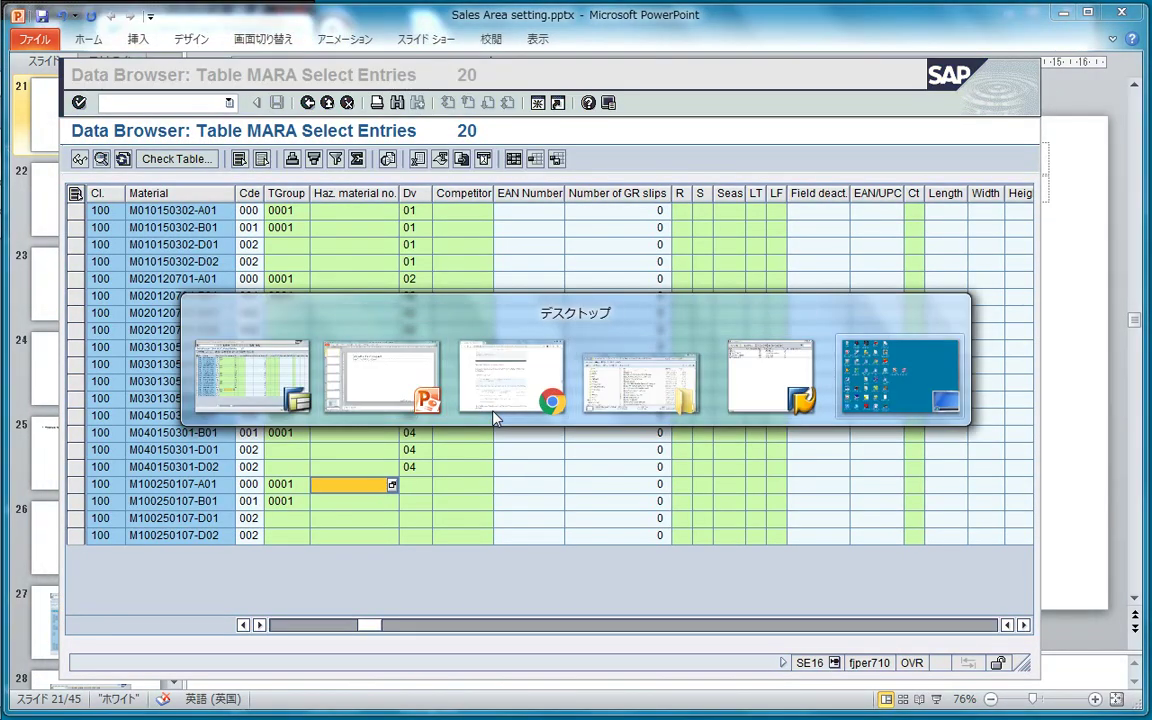
click(537, 104)
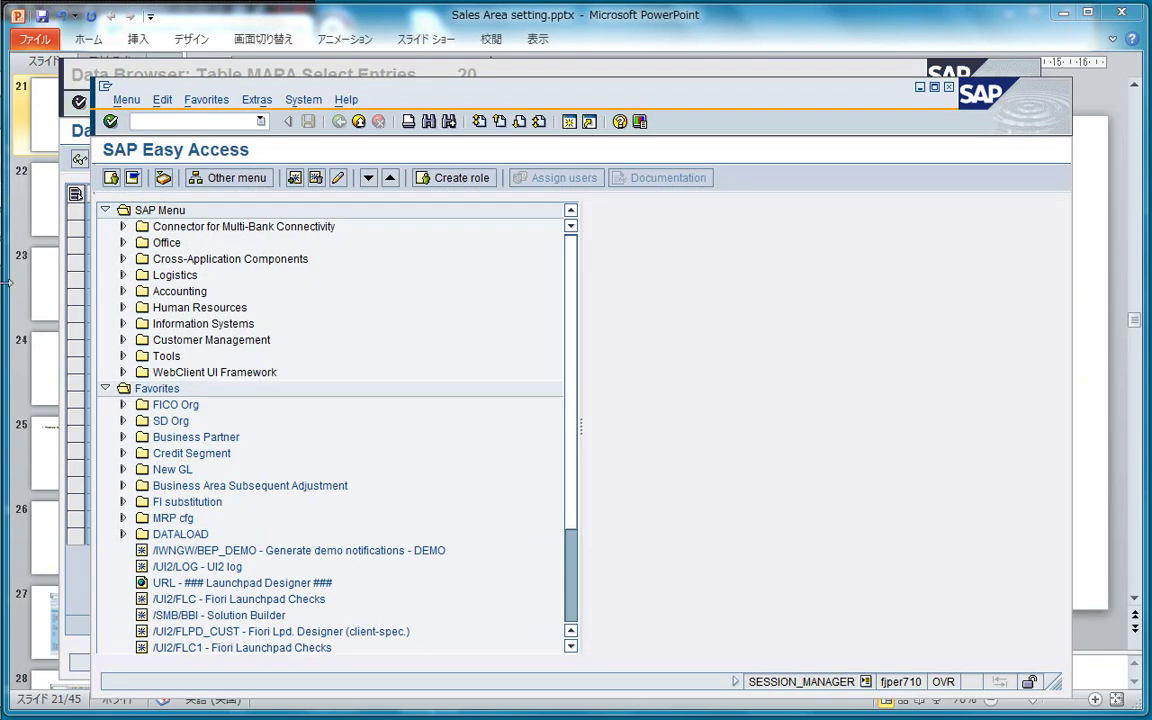
Start the PowerPoint slide show from the current blank slide and bring the SAP Easy Access window in front of it
click(22, 226)
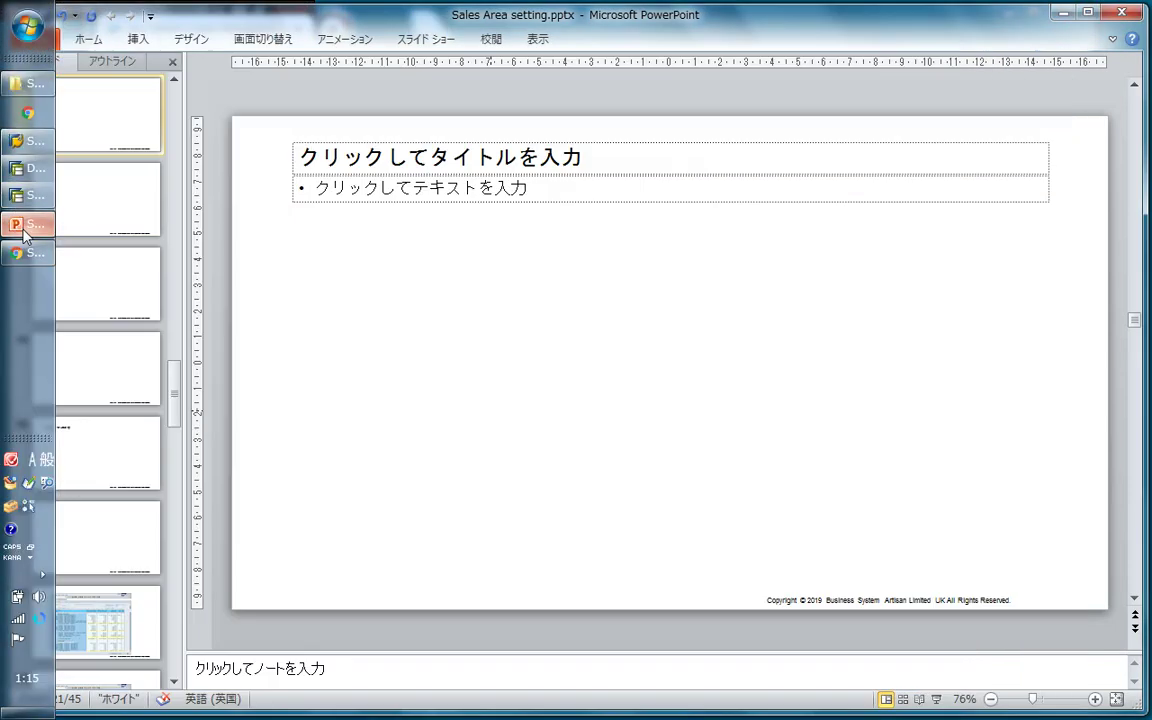
click(937, 699)
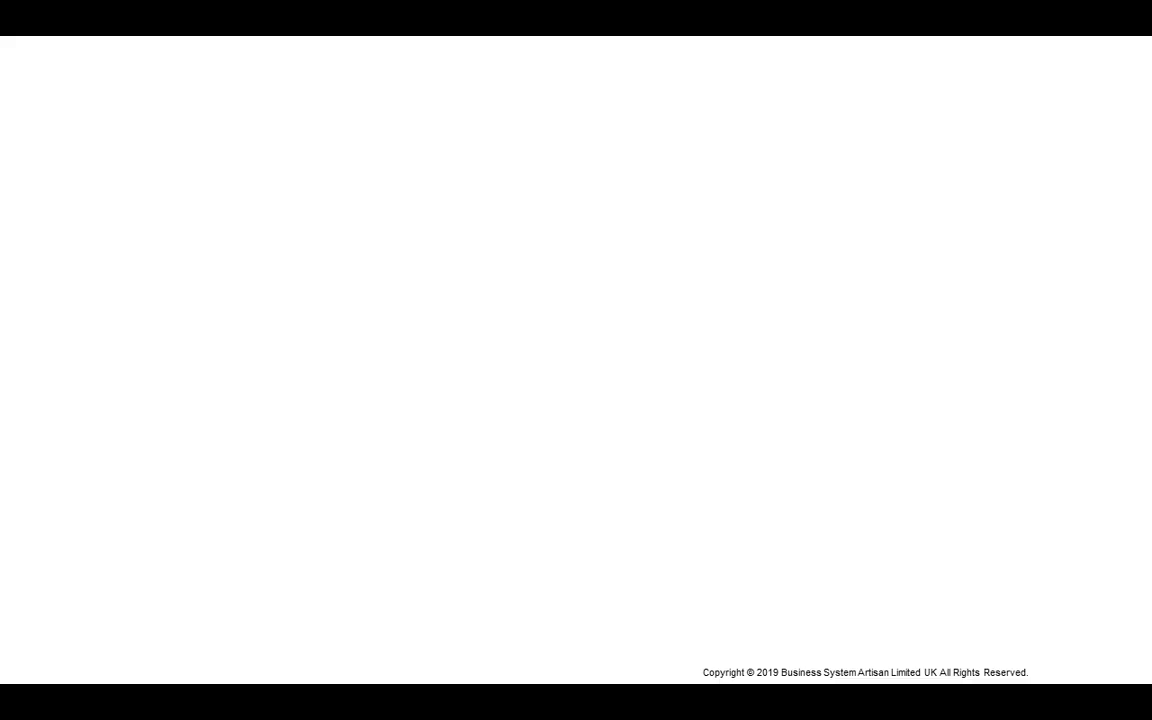
key(alt+Tab)
key(alt+Tab)
key(alt+Tab)
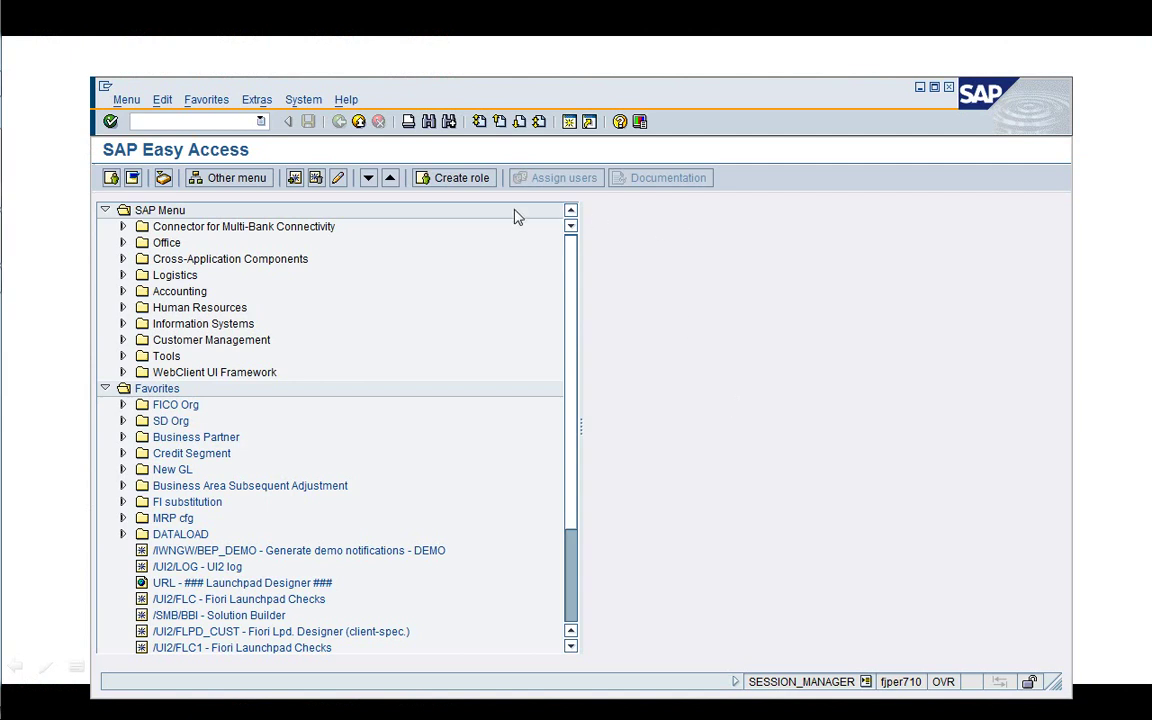
Collapse the SAP Menu and expand the FICO Org and SD Org folders in the Favorites
click(105, 210)
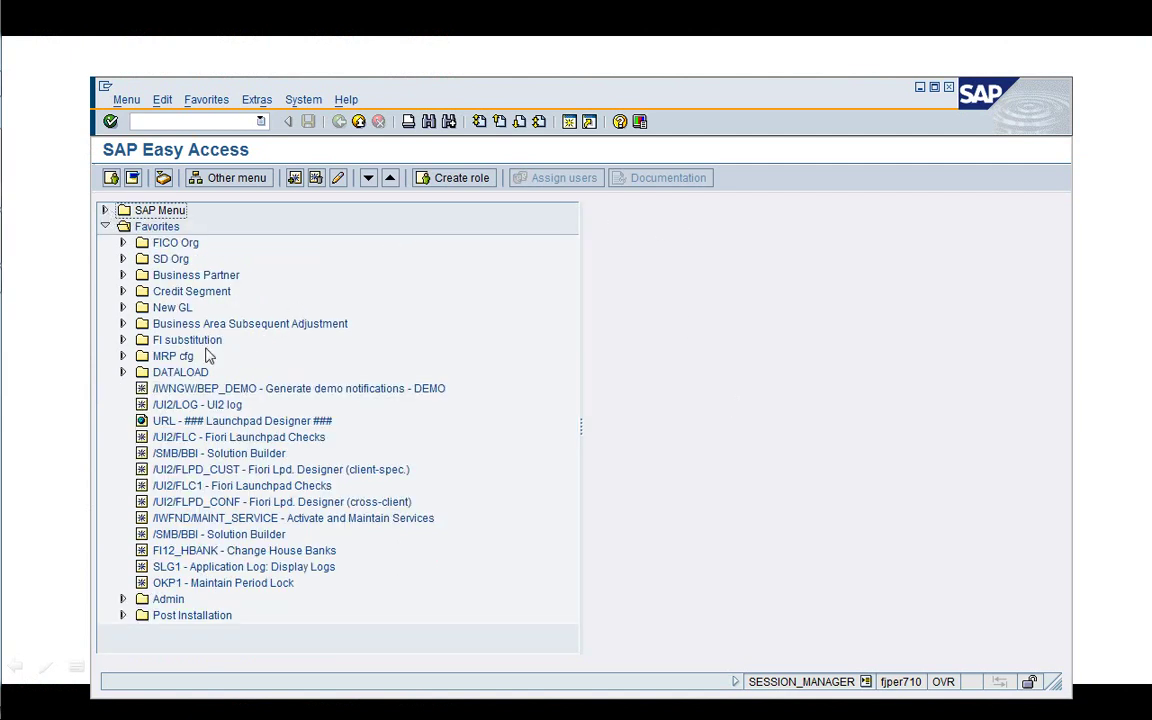
click(122, 242)
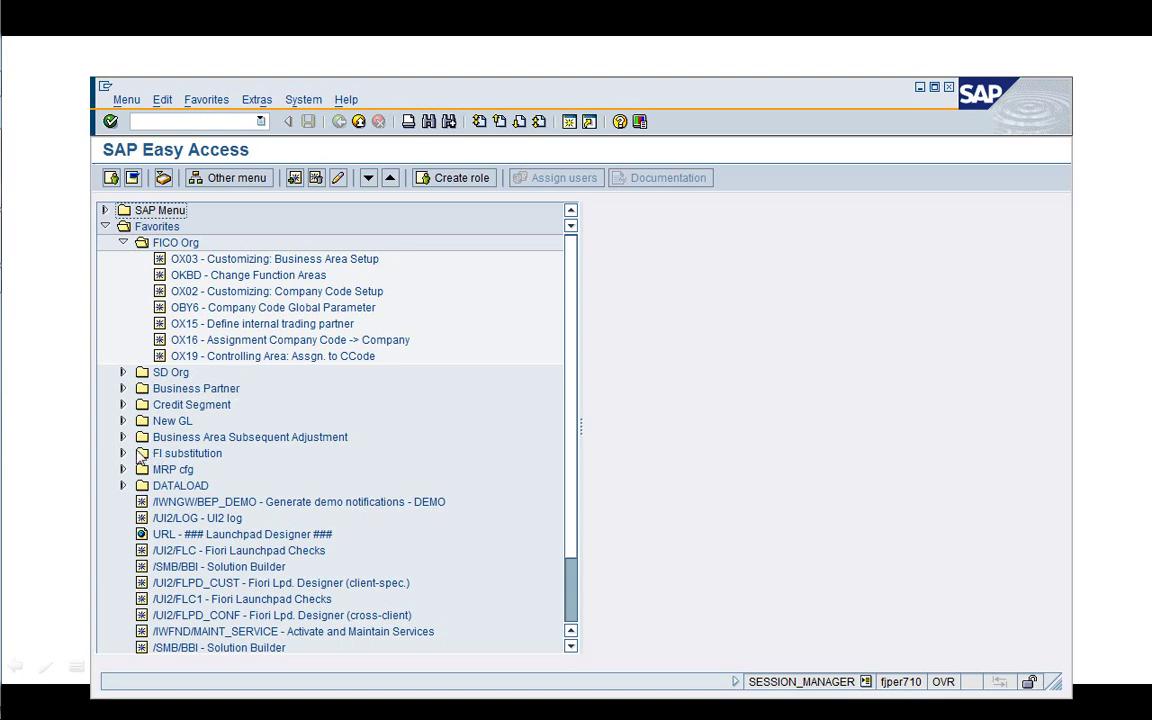
click(121, 372)
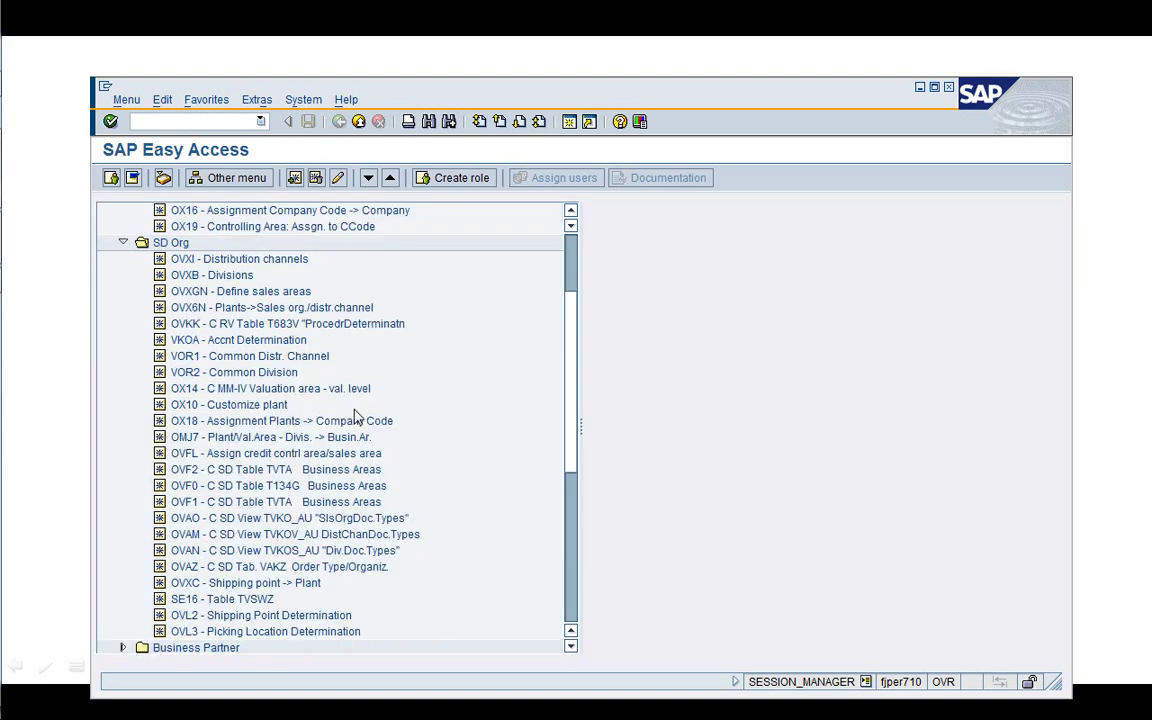
scroll(571, 212, up, 3)
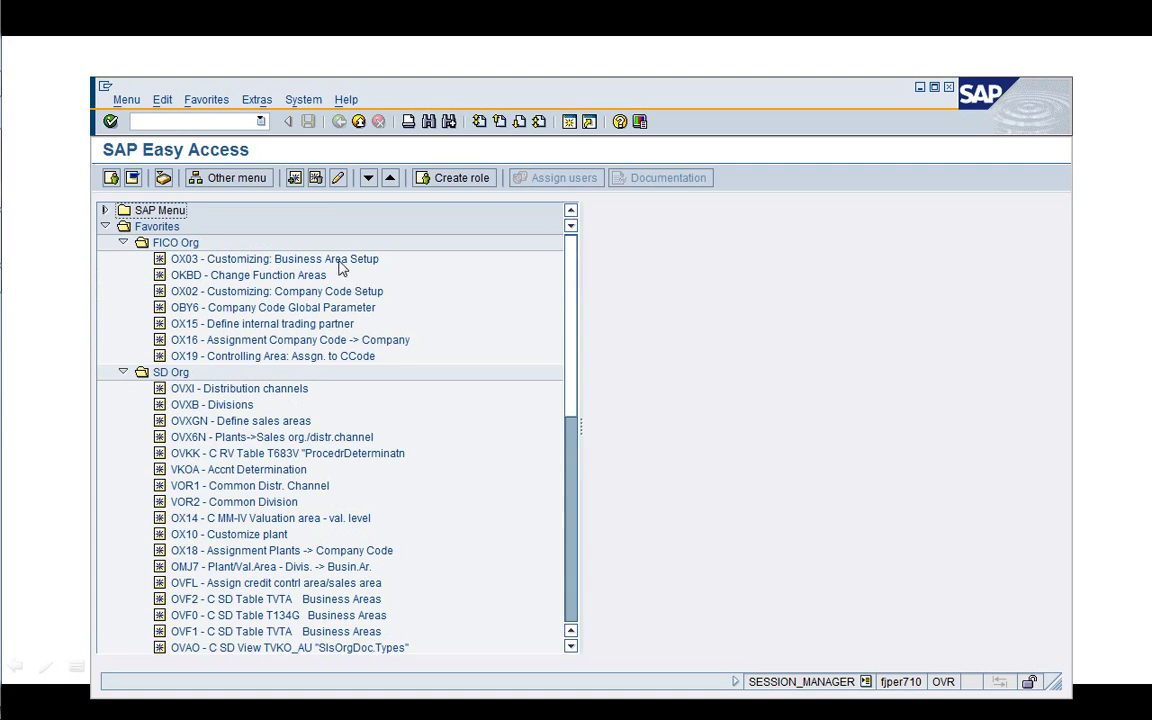
View the business areas (OX03) and the functional areas (OKBD) from the FICO Org favorites, returning to SAP Easy Access after each
click(339, 261)
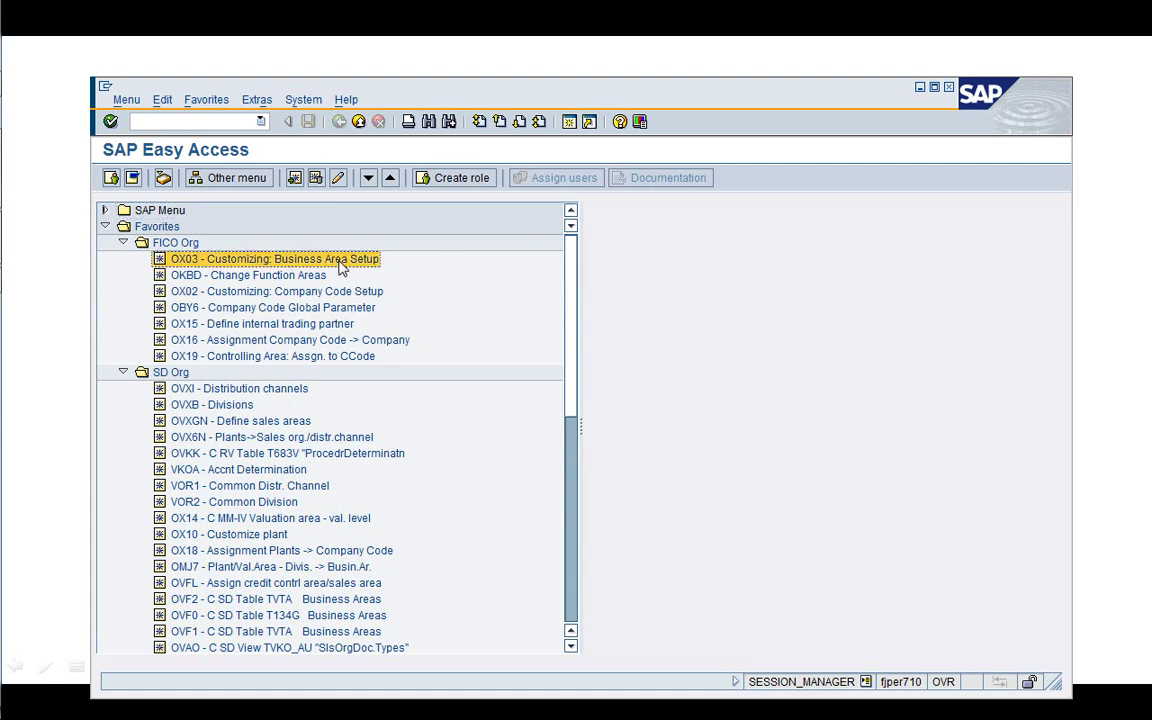
double_click(340, 266)
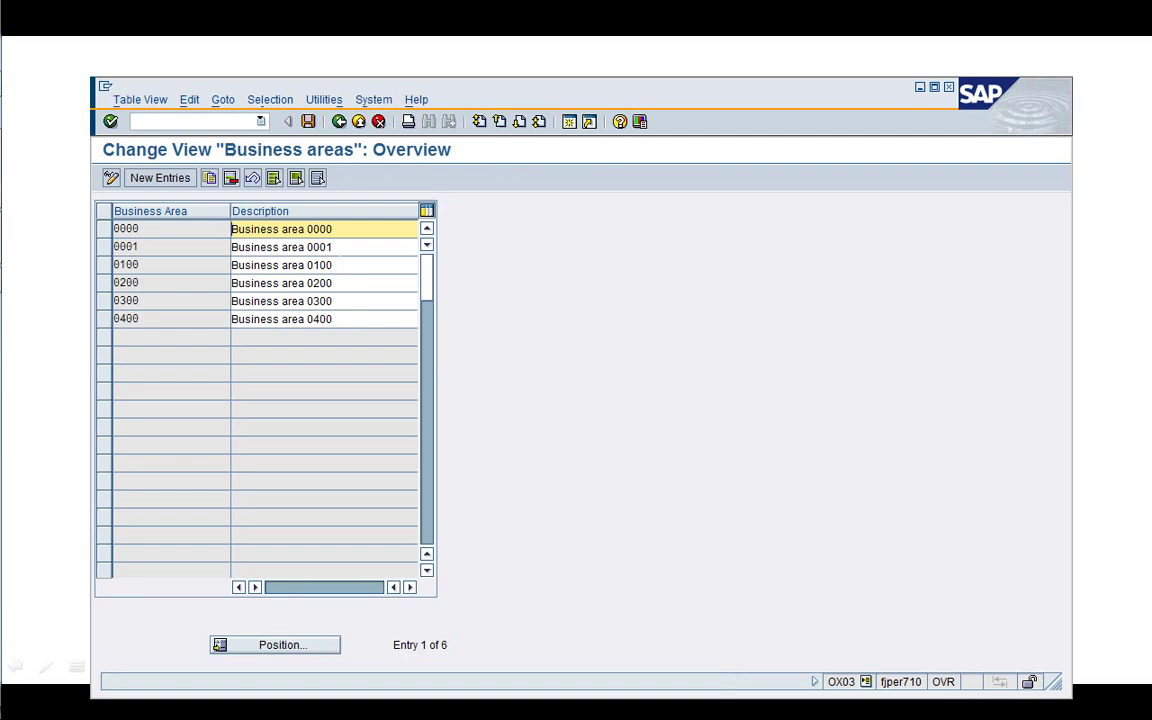
click(339, 121)
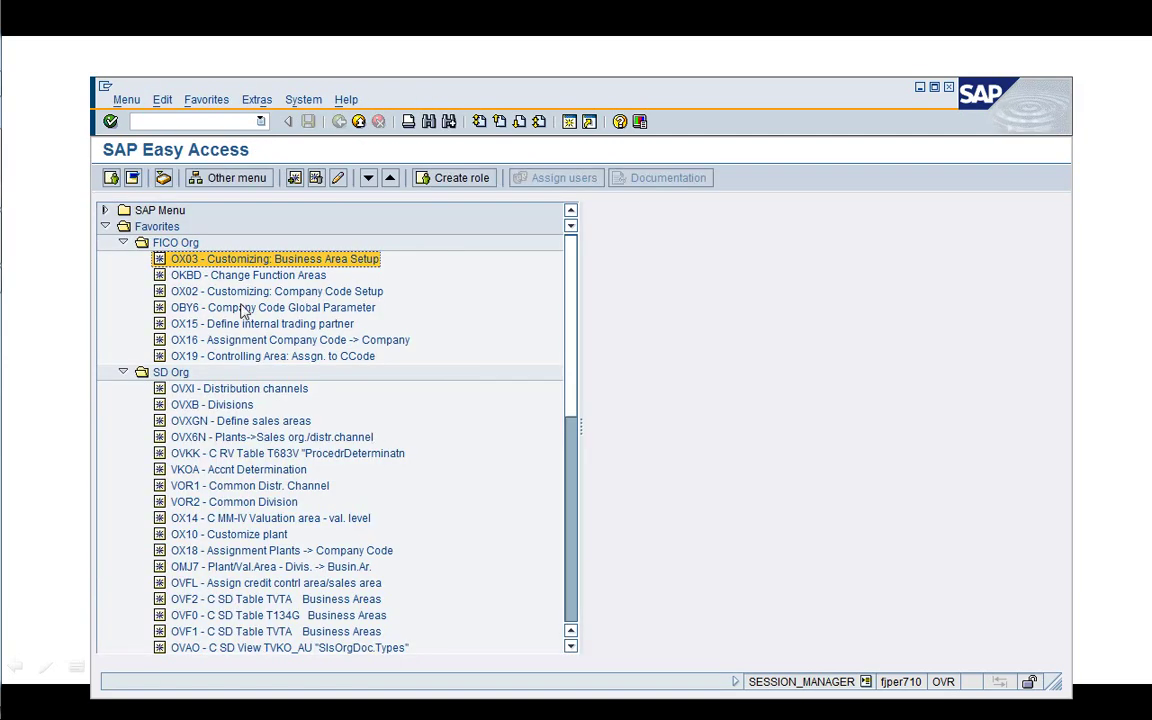
click(256, 276)
double_click(255, 282)
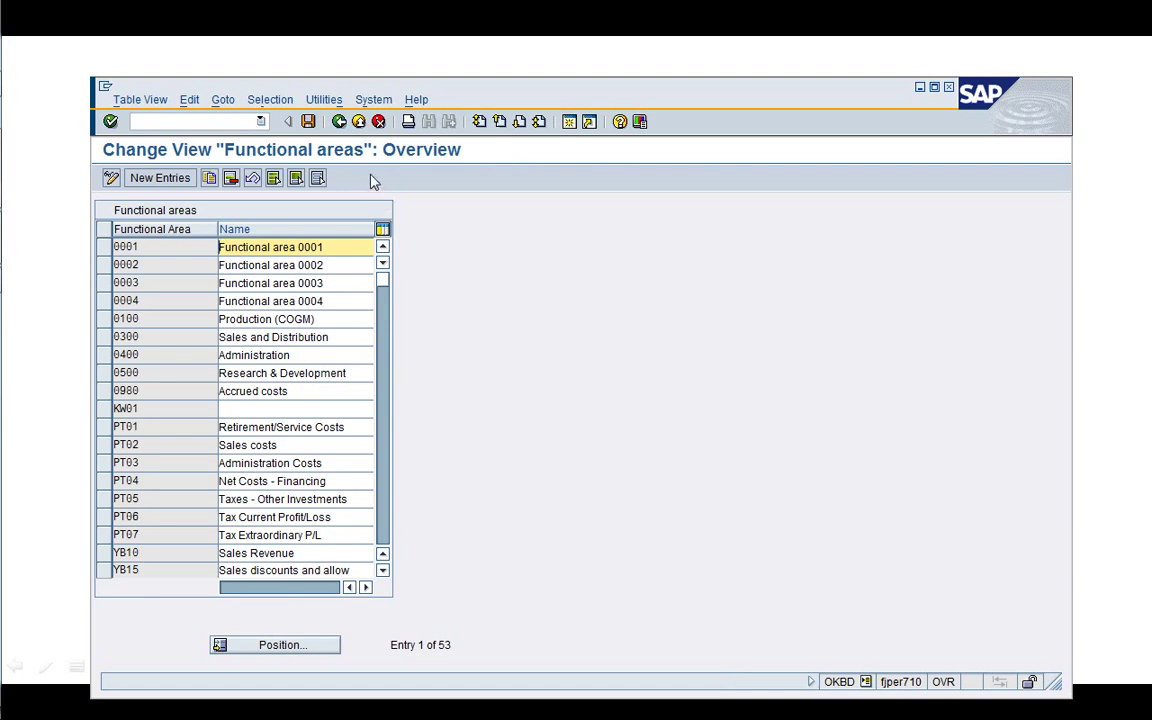
click(339, 121)
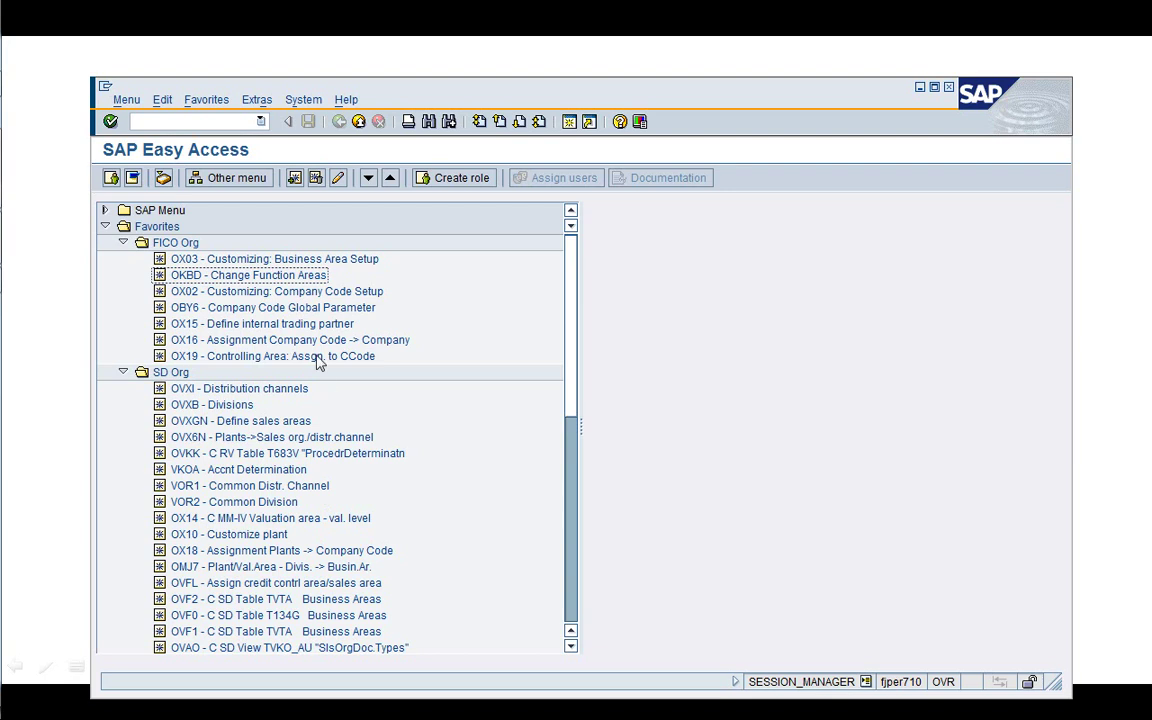
Collapse FICO Org, view the shipping point to plant assignments (OVXC) from the SD Org favorites, and return to SAP Easy Access
click(123, 243)
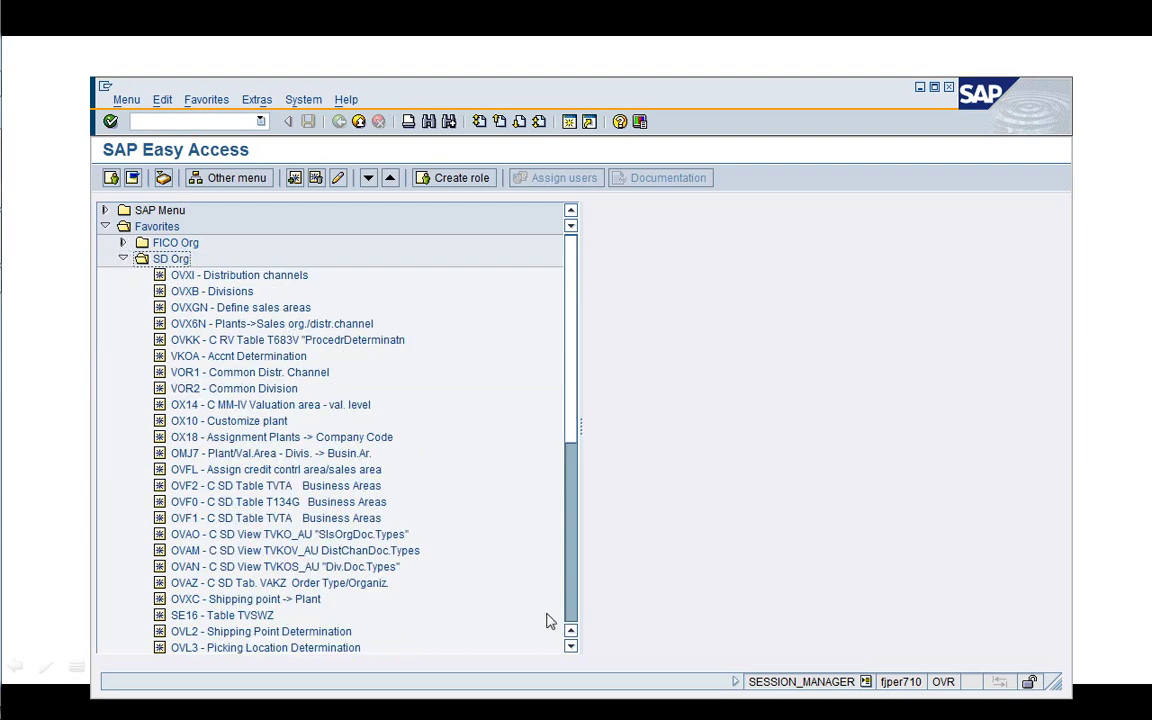
click(572, 646)
click(572, 646)
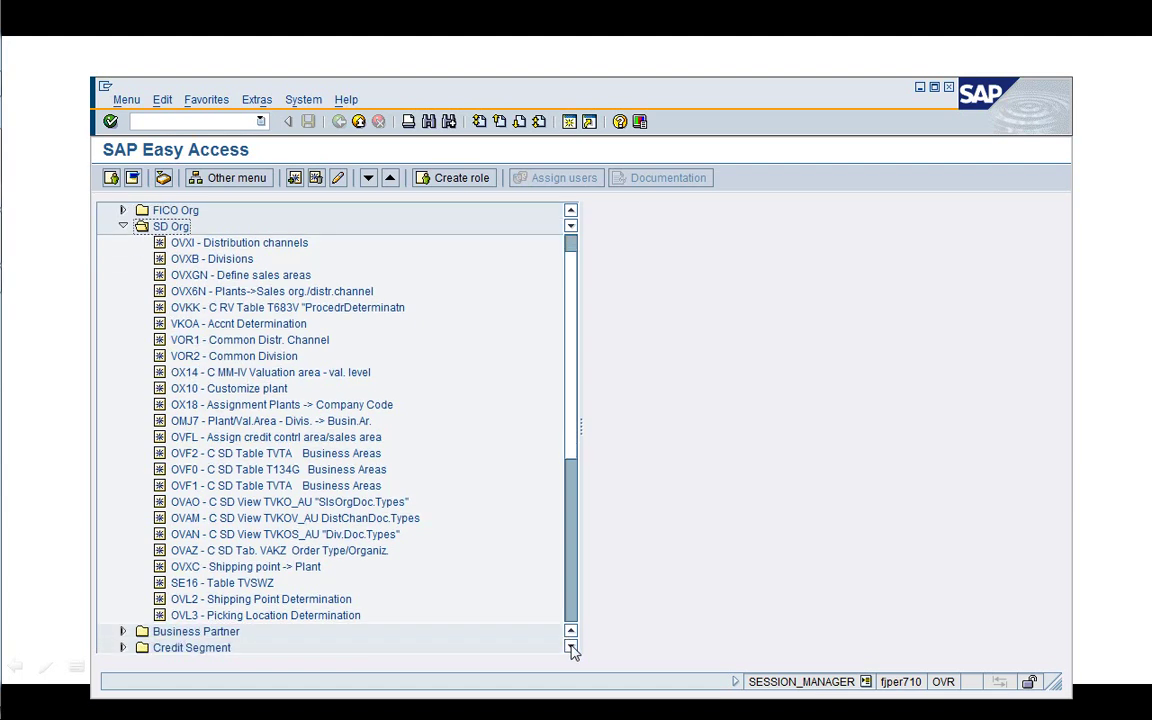
click(572, 646)
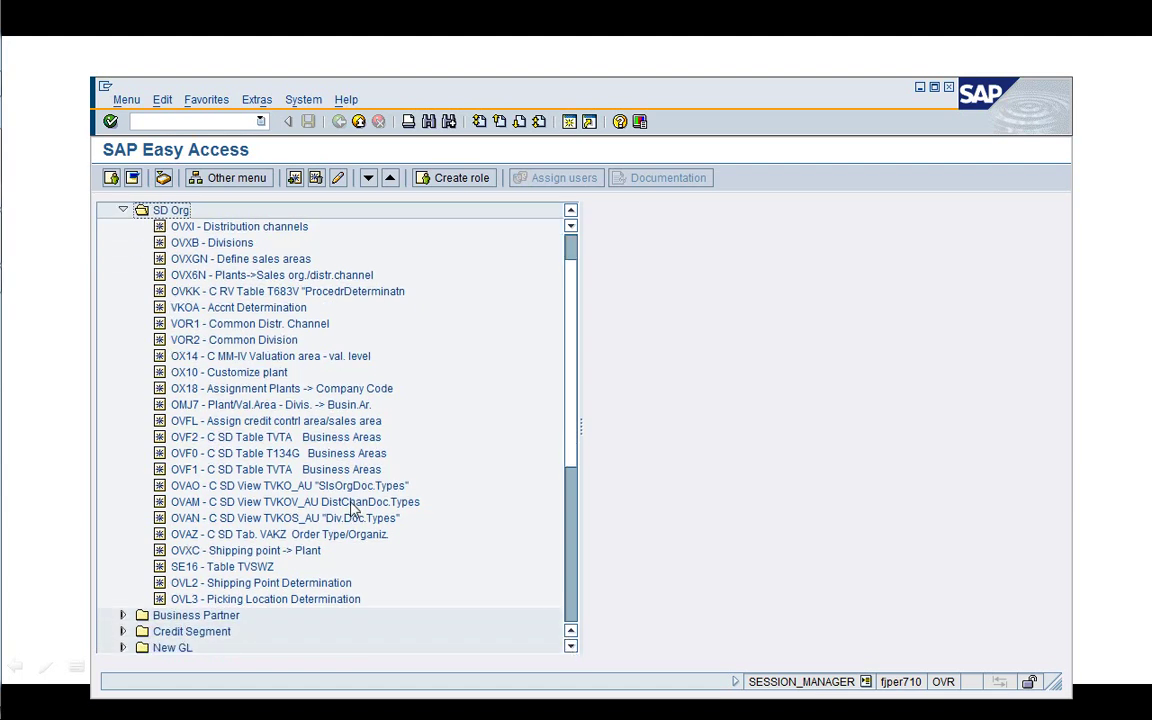
click(298, 396)
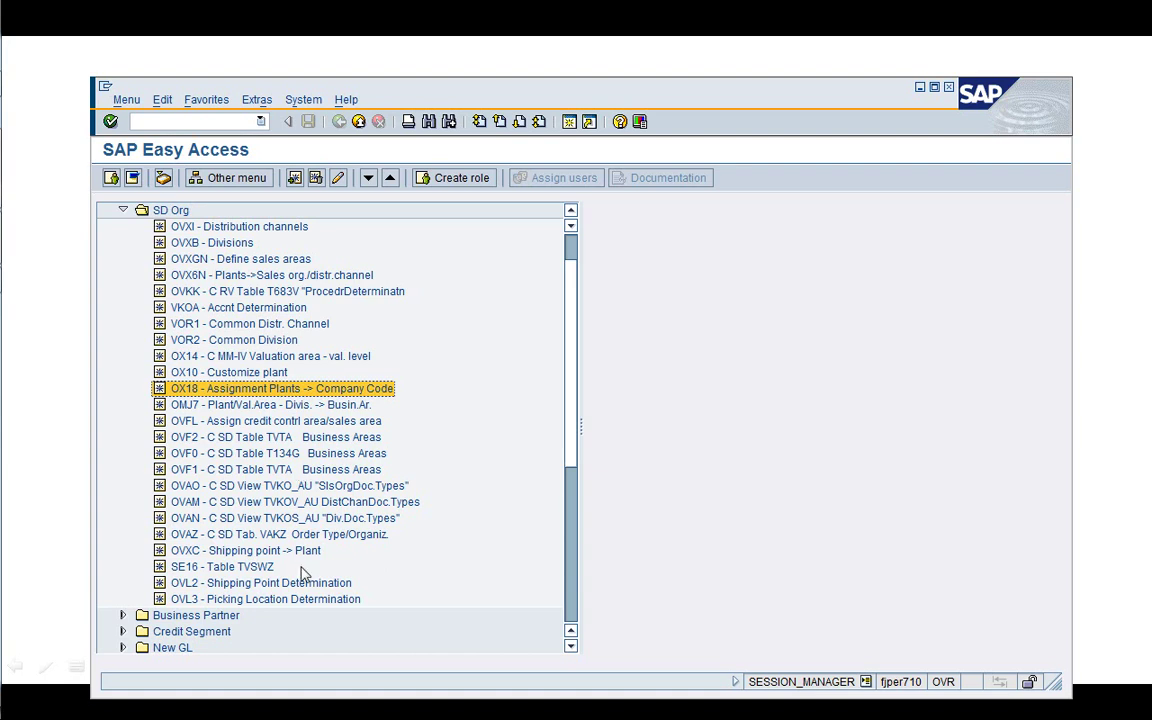
click(272, 552)
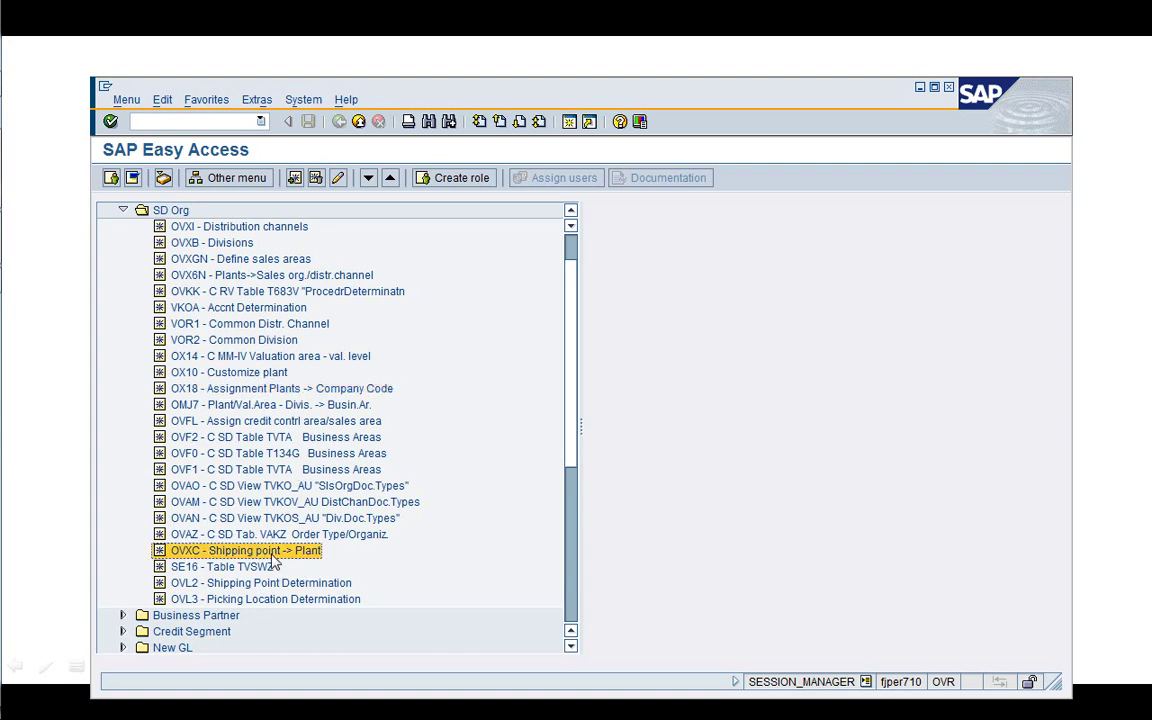
double_click(274, 551)
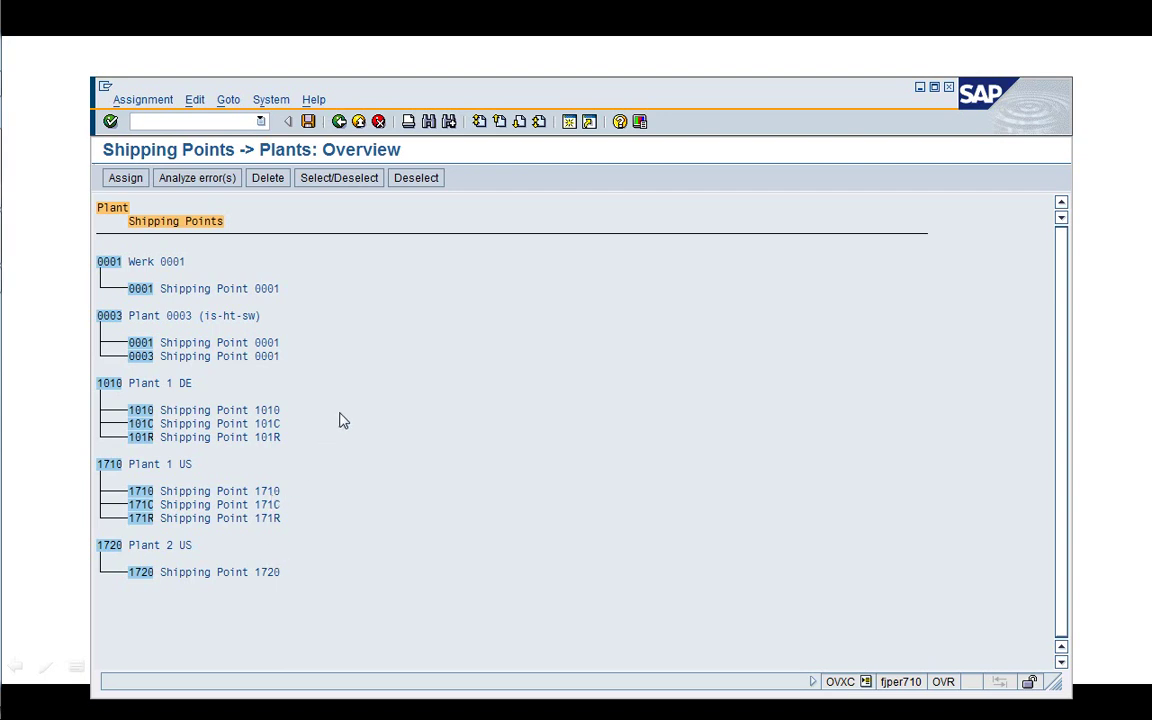
click(339, 122)
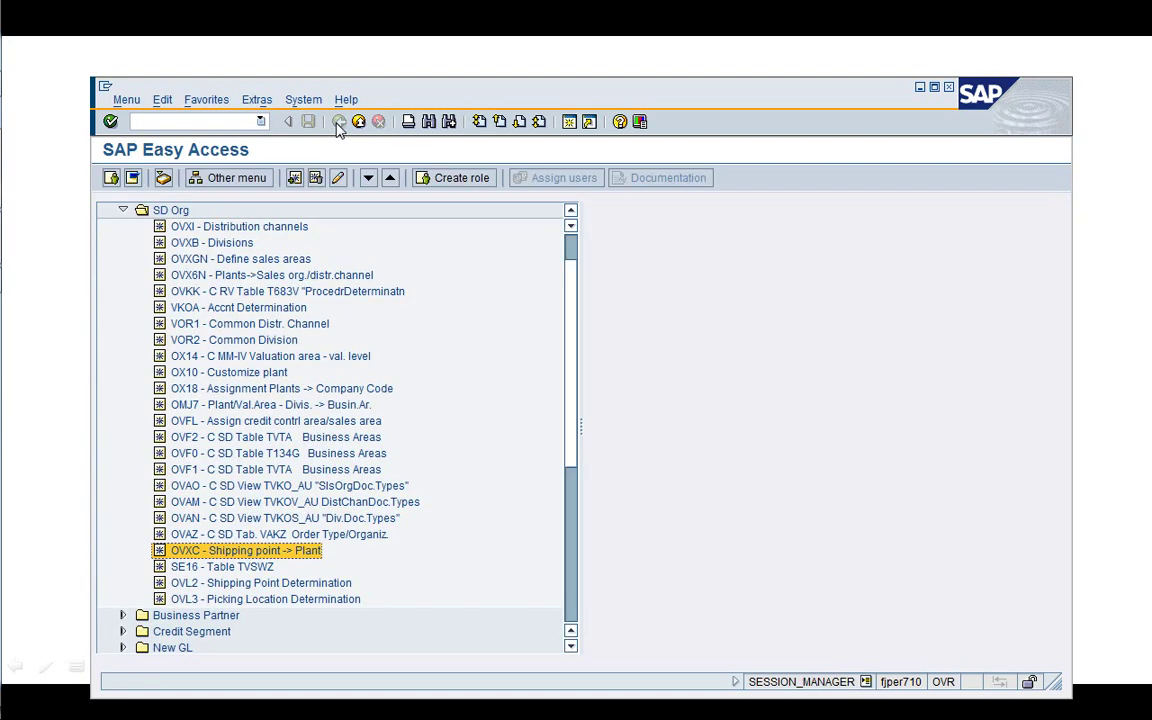
Open the SE16 - Table TVSWZ favorite, enter TVSWZ as the table name and continue to its selection screen
click(270, 566)
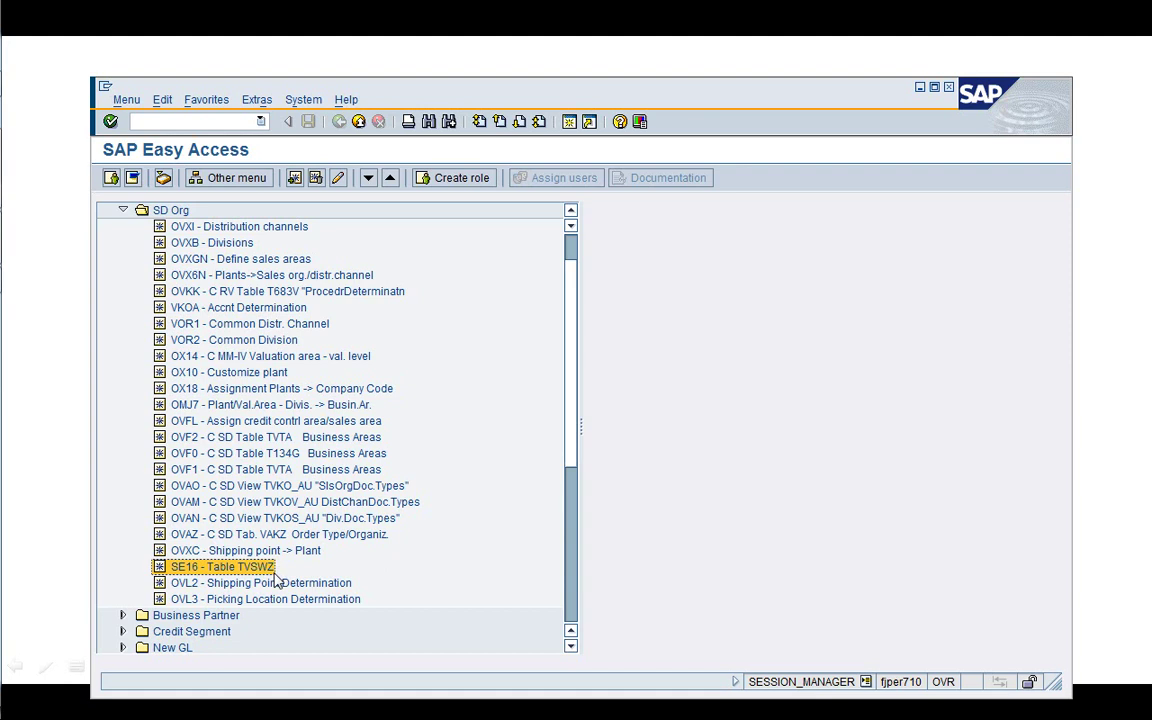
double_click(270, 570)
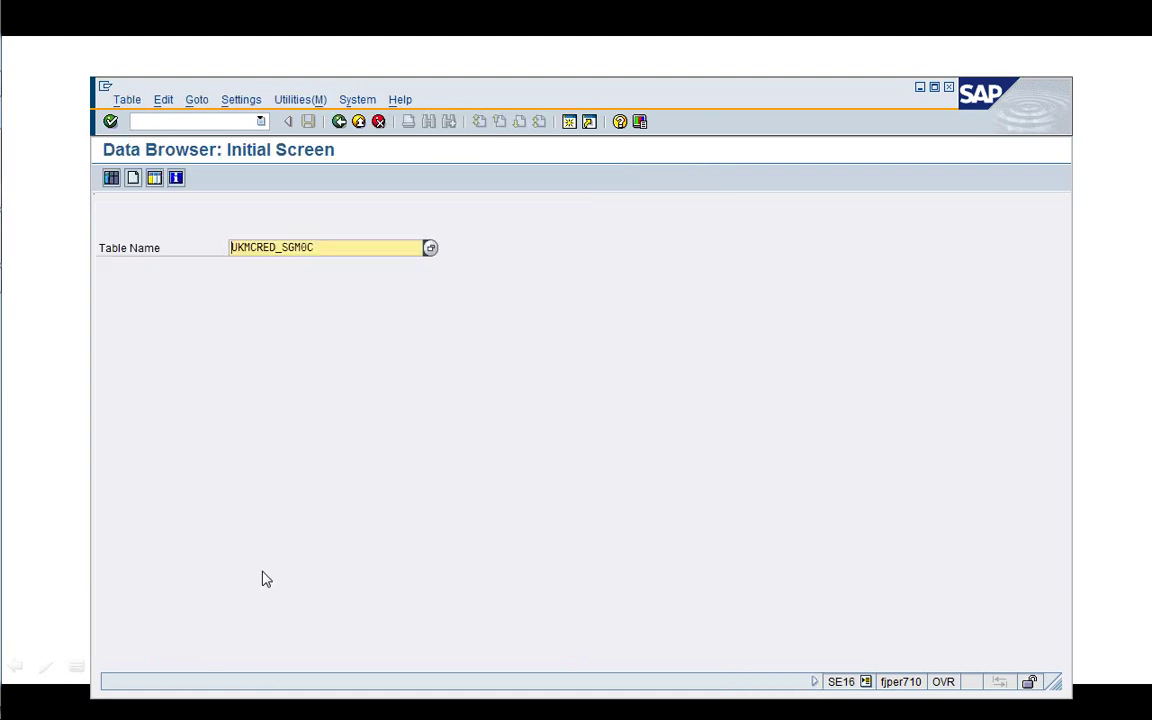
text(SE16 - Table TVSWZ)
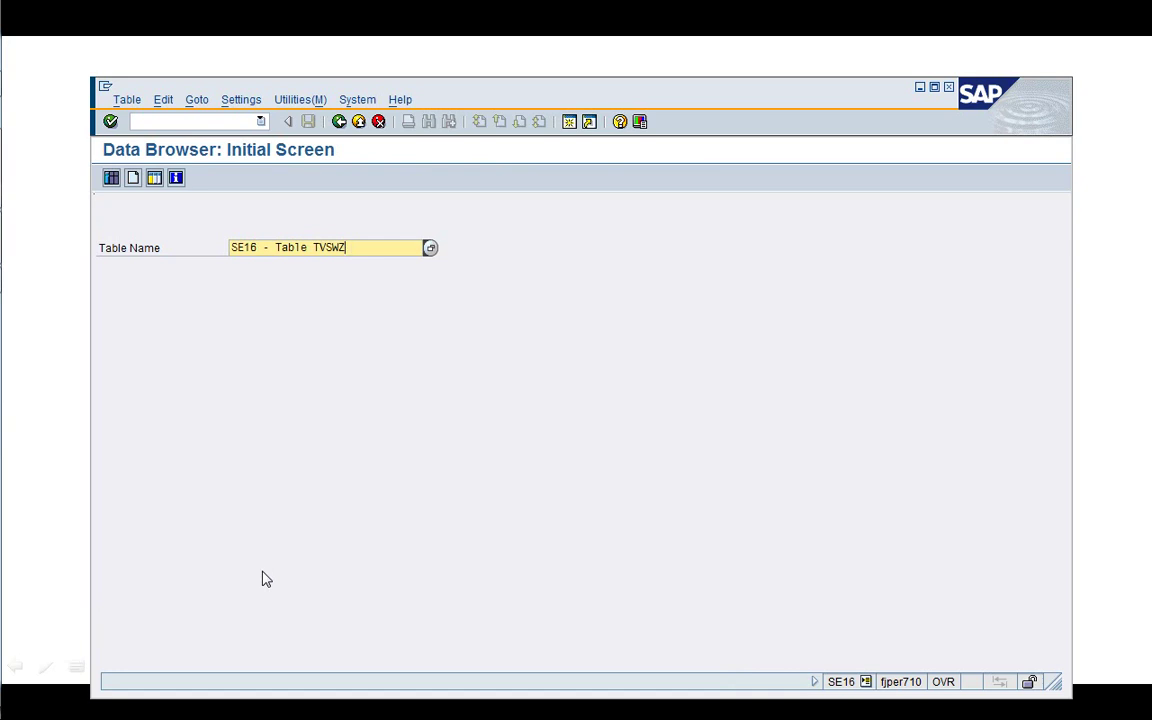
key(Left)
key(Left)
key(Left)
key(Left)
key(Left)
key(BackSpace)
key(BackSpace)
key(BackSpace)
key(BackSpace)
key(BackSpace)
key(BackSpace)
key(BackSpace)
key(BackSpace)
key(BackSpace)
key(BackSpace)
key(BackSpace)
key(BackSpace)
key(BackSpace)
key(Return)
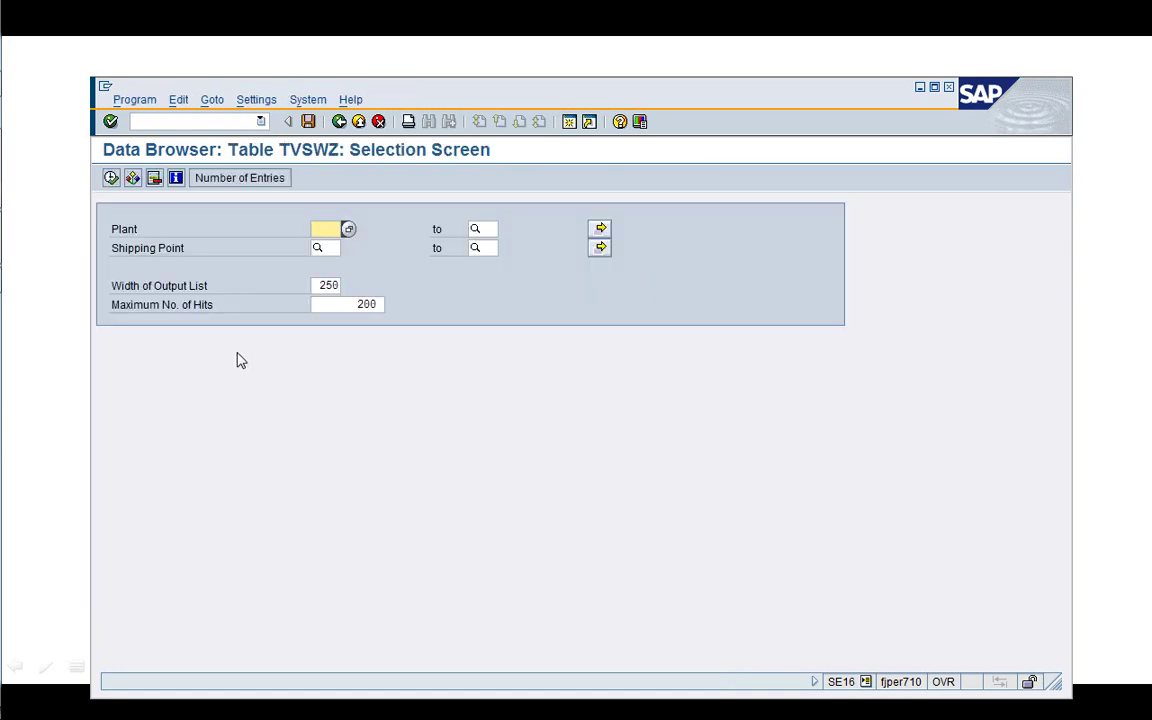
List the TVSWZ entries without restrictions, examine the row for plant 1710 and shipping point 171C, and return to SAP Easy Access
click(111, 177)
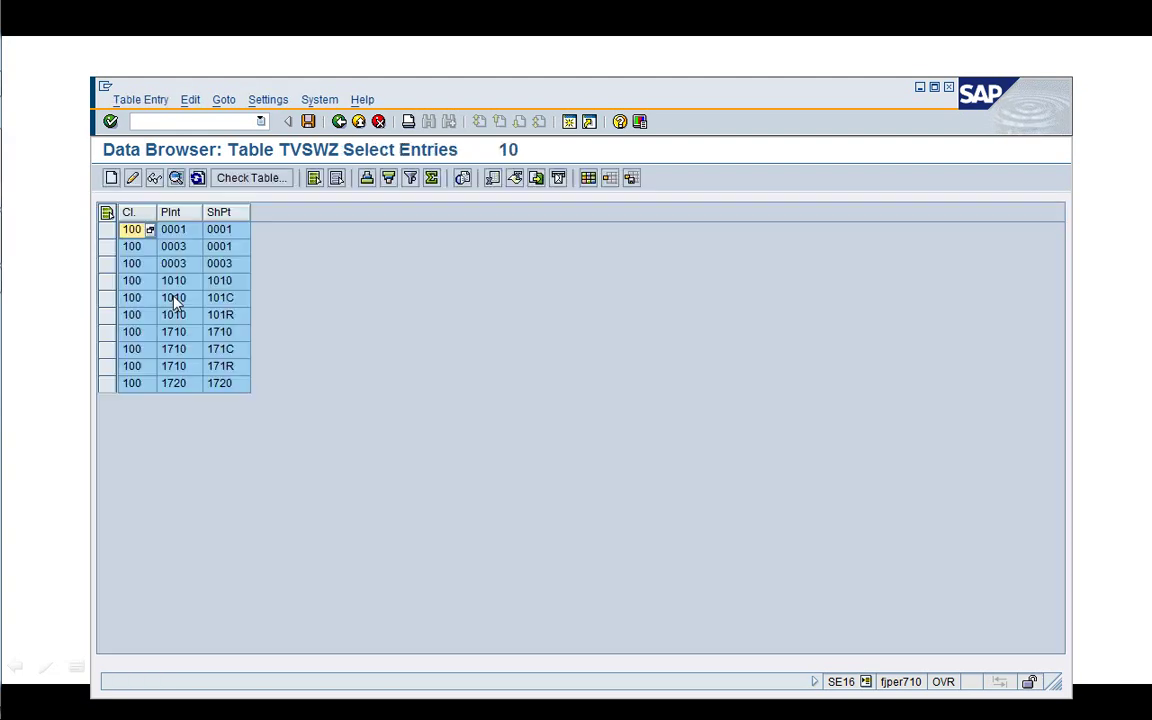
click(175, 348)
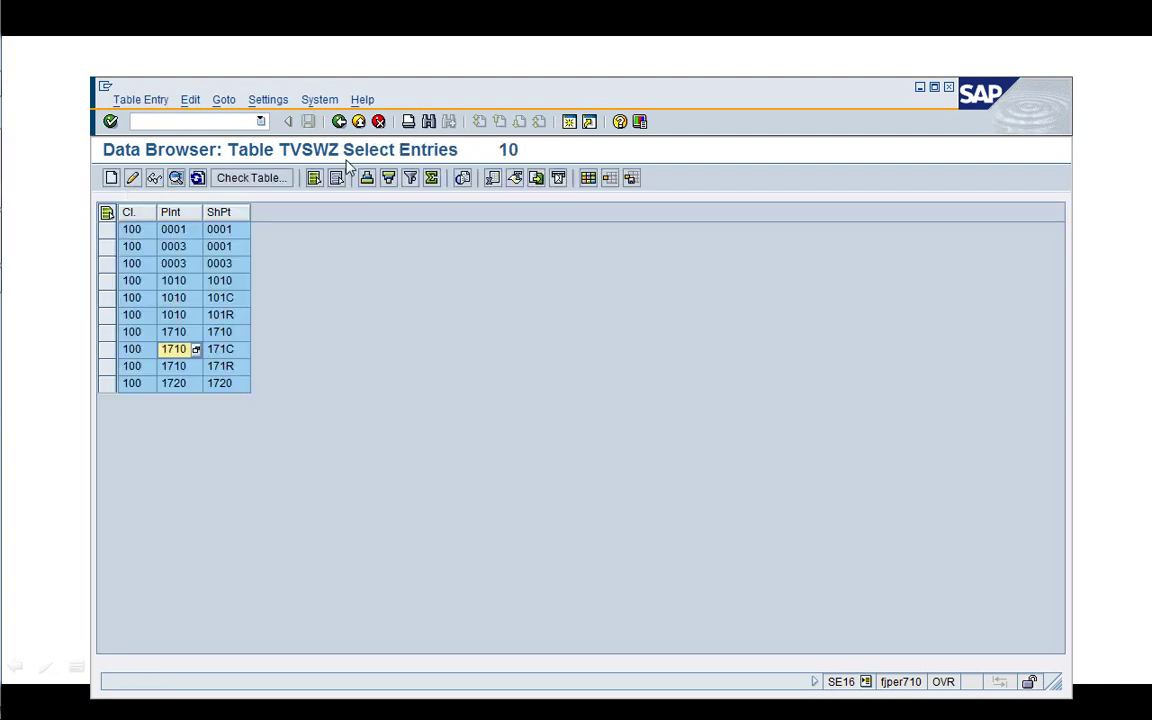
click(339, 121)
click(339, 121)
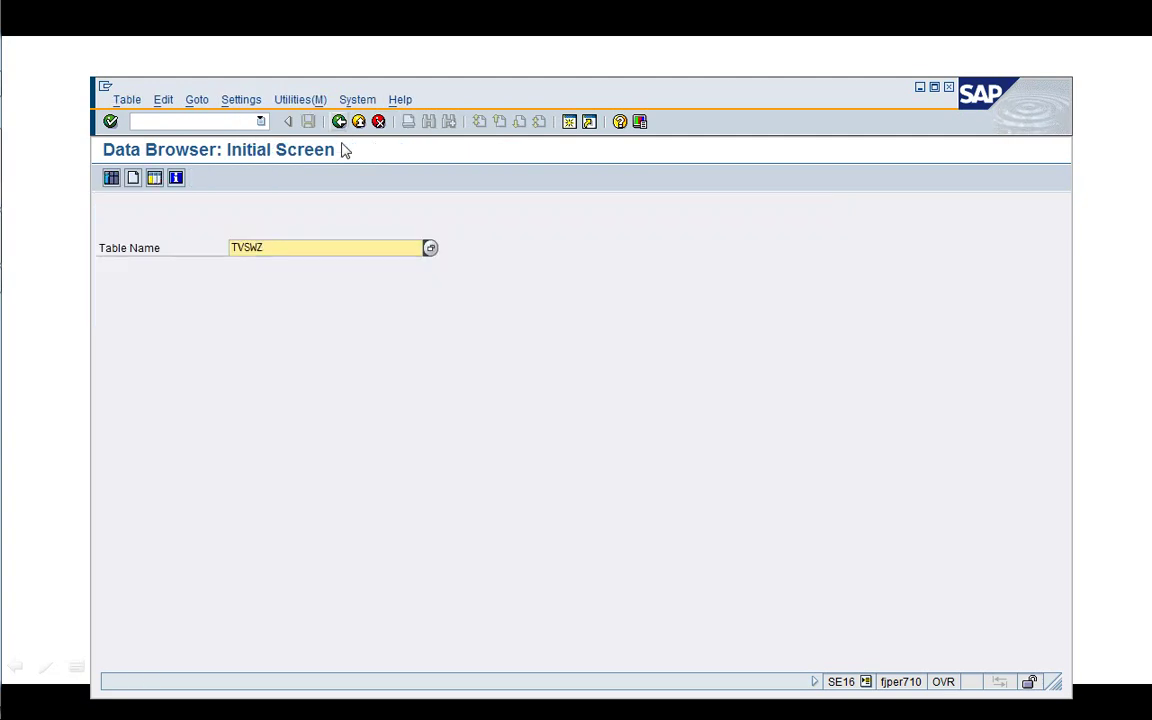
click(339, 121)
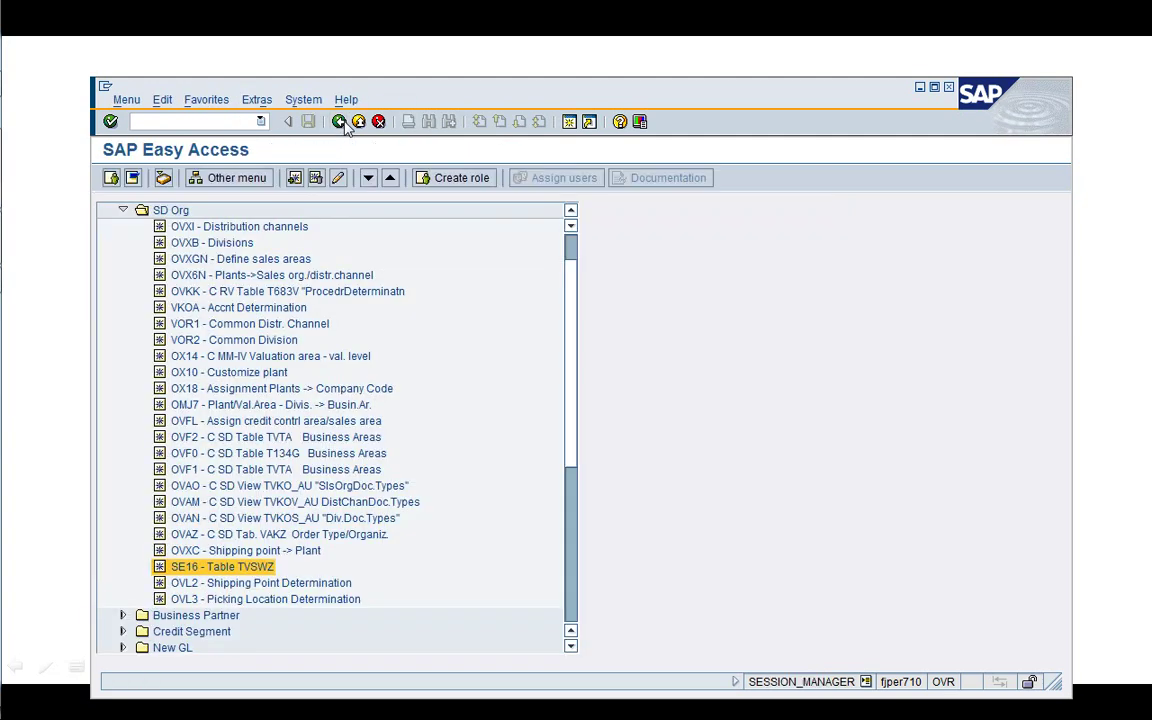
Reopen the OVXC shipping point to plant assignments for review, and go back to the Favorites
click(259, 552)
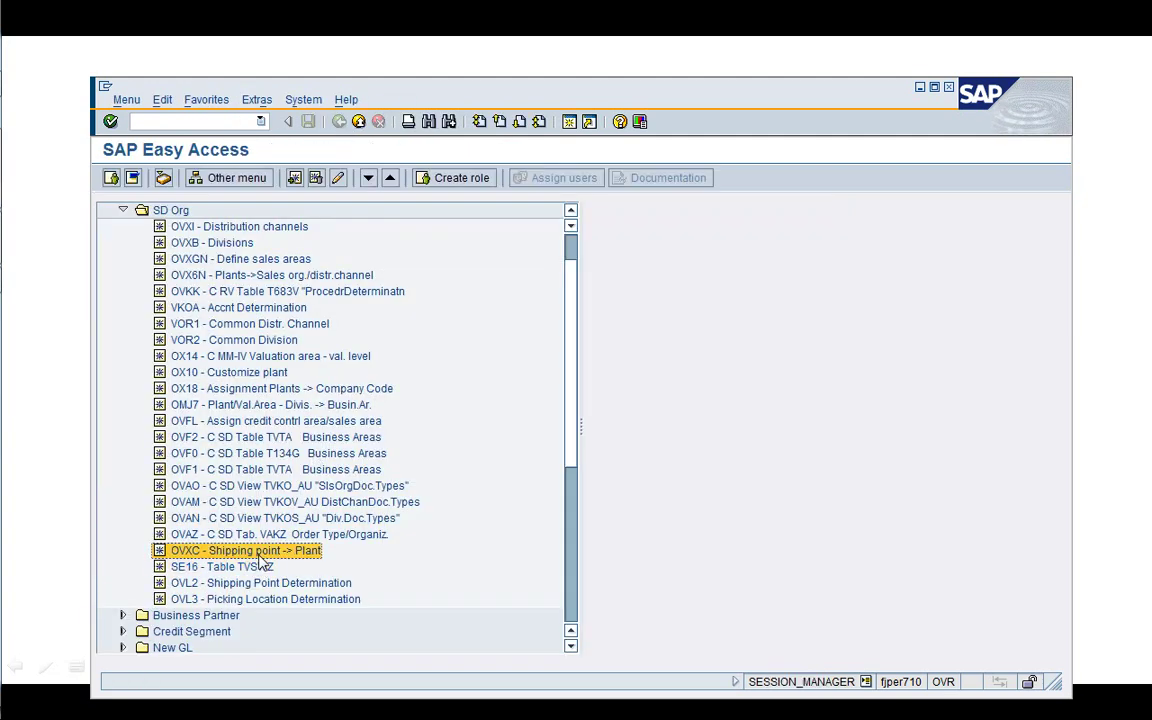
double_click(259, 552)
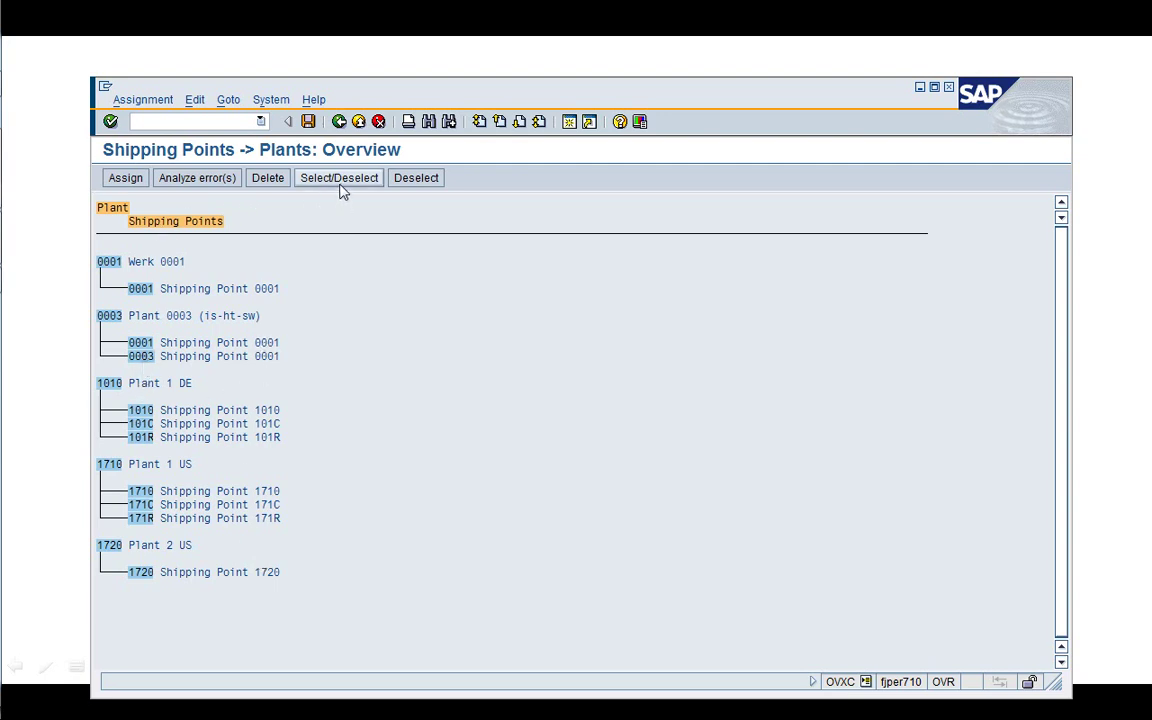
click(340, 121)
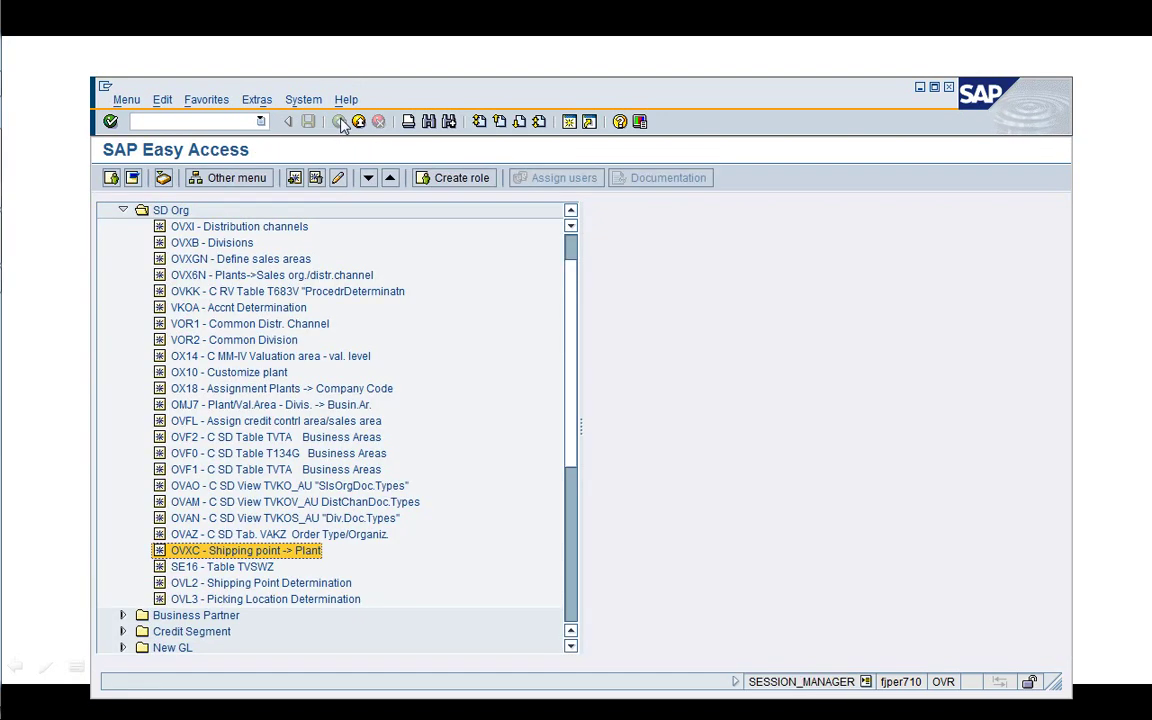
Open the OVL2 - Shipping Point Determination favorite, examine its loading group, plant and shipping point entries, and return to SAP Easy Access
click(350, 590)
double_click(351, 591)
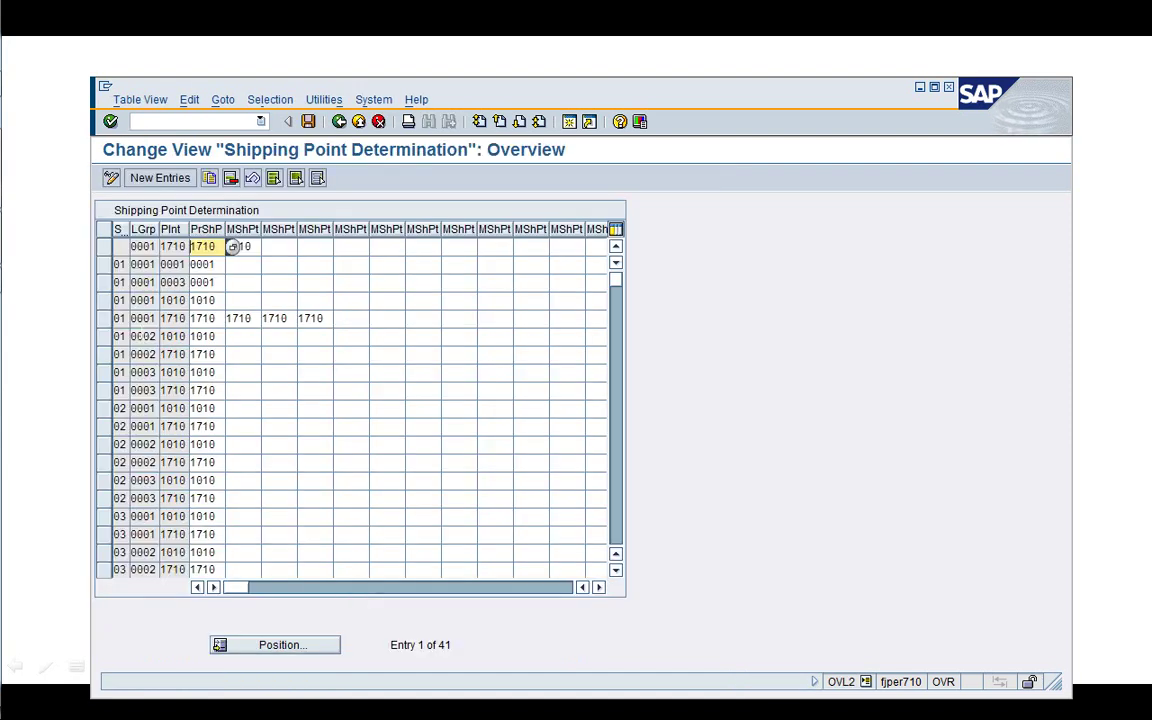
click(165, 336)
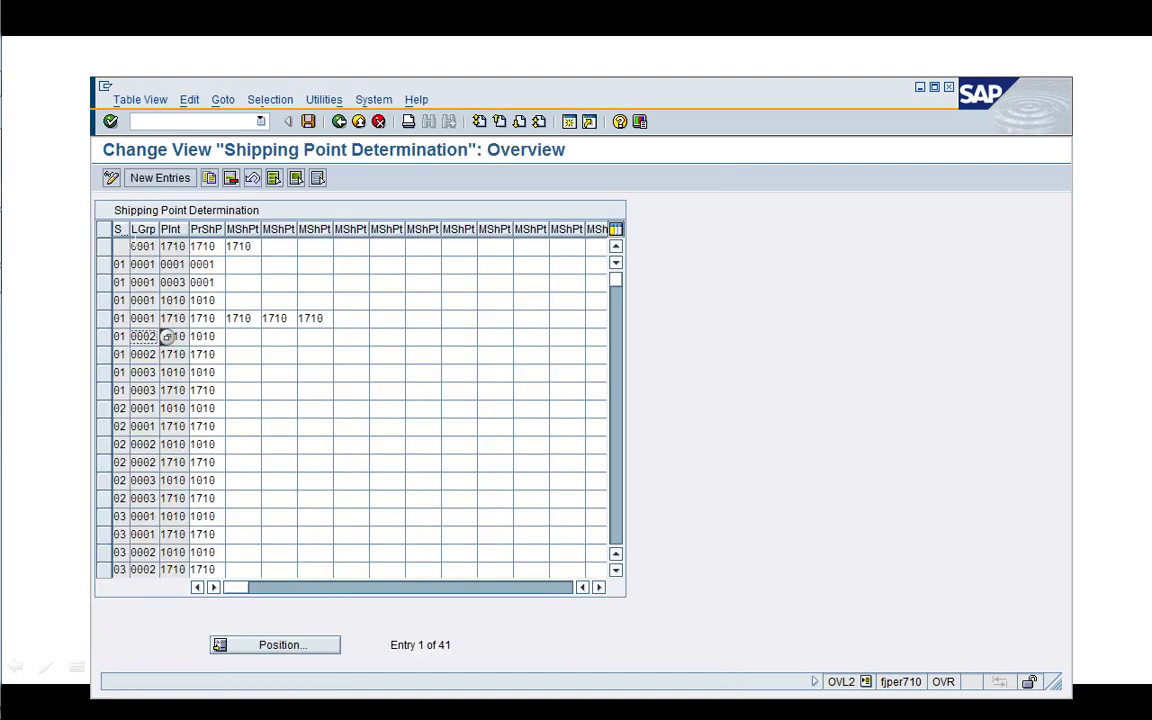
click(166, 282)
click(166, 318)
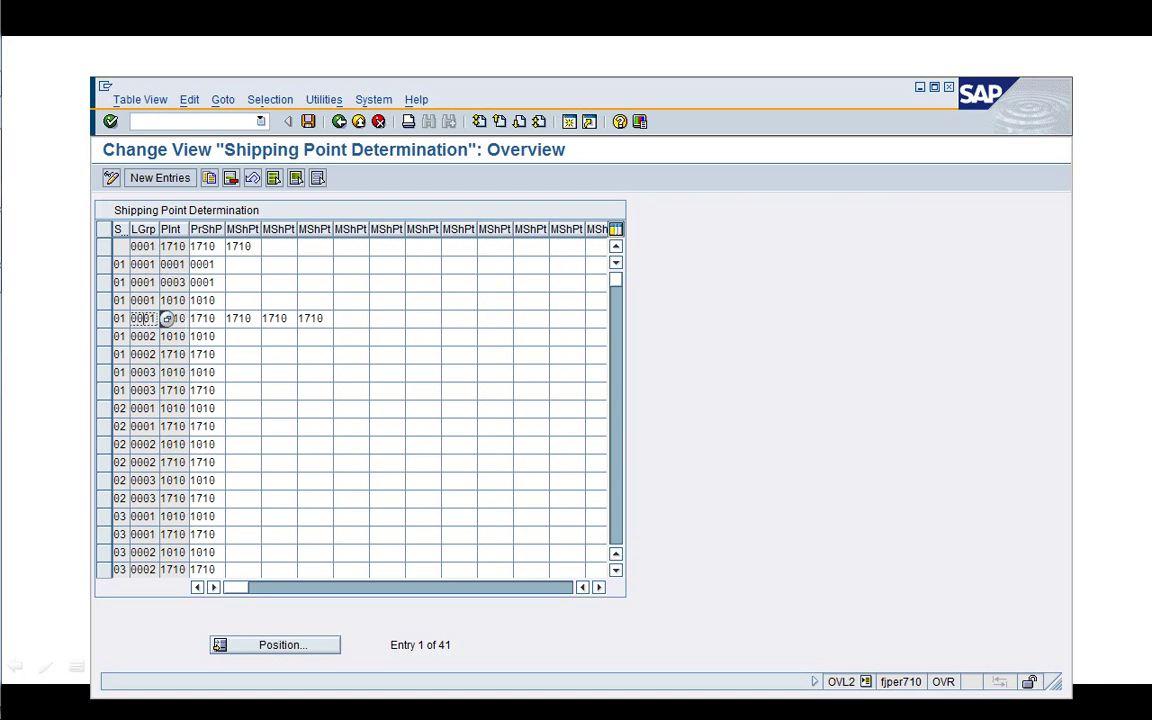
click(197, 282)
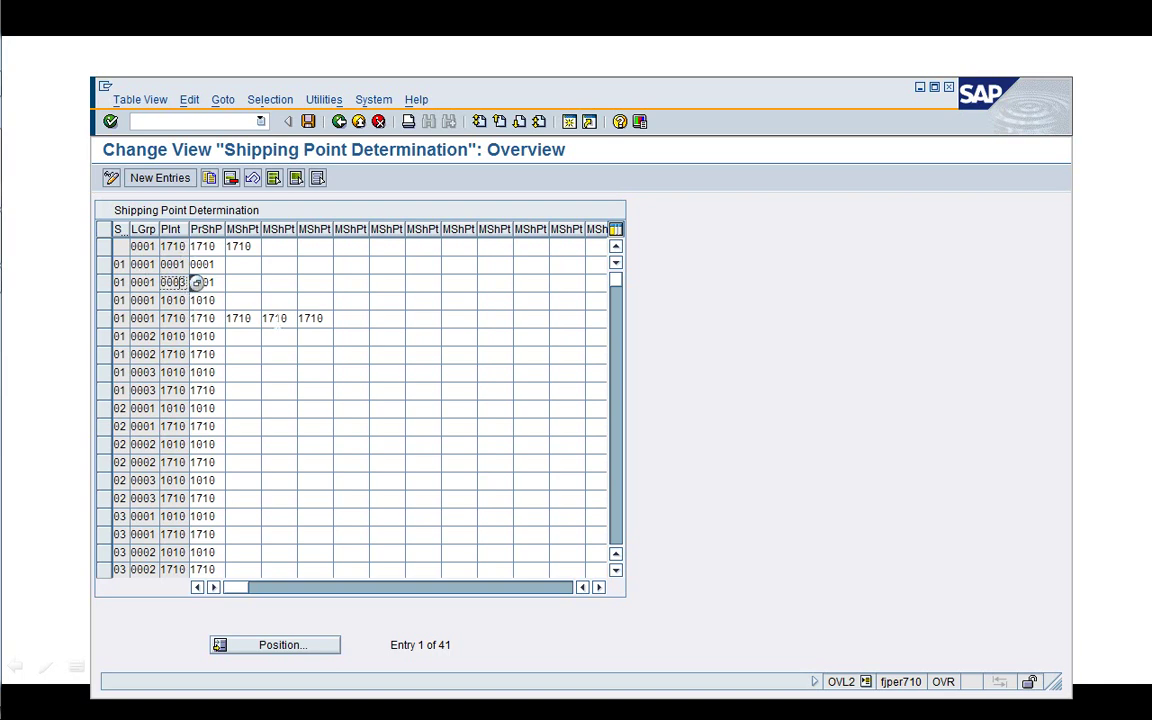
click(340, 121)
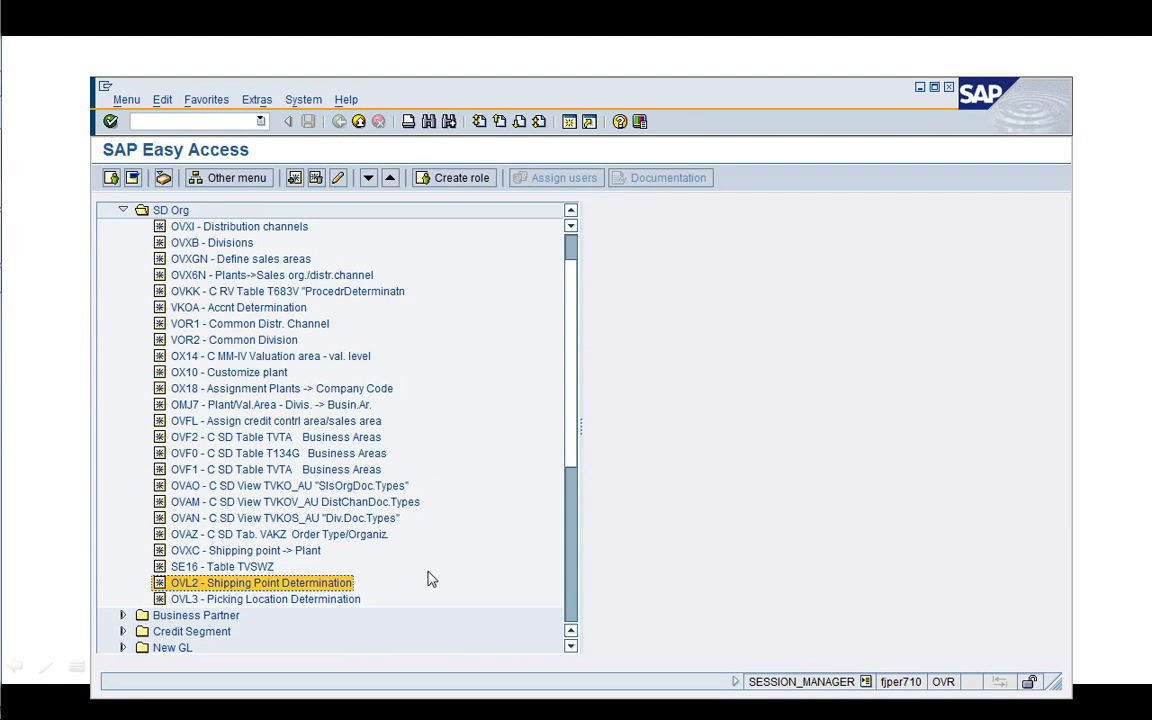
Open the OVL3 - Picking Location Determination favorite, examine its shipping point, plant and storage location entries, and return to SAP Easy Access
key(Down)
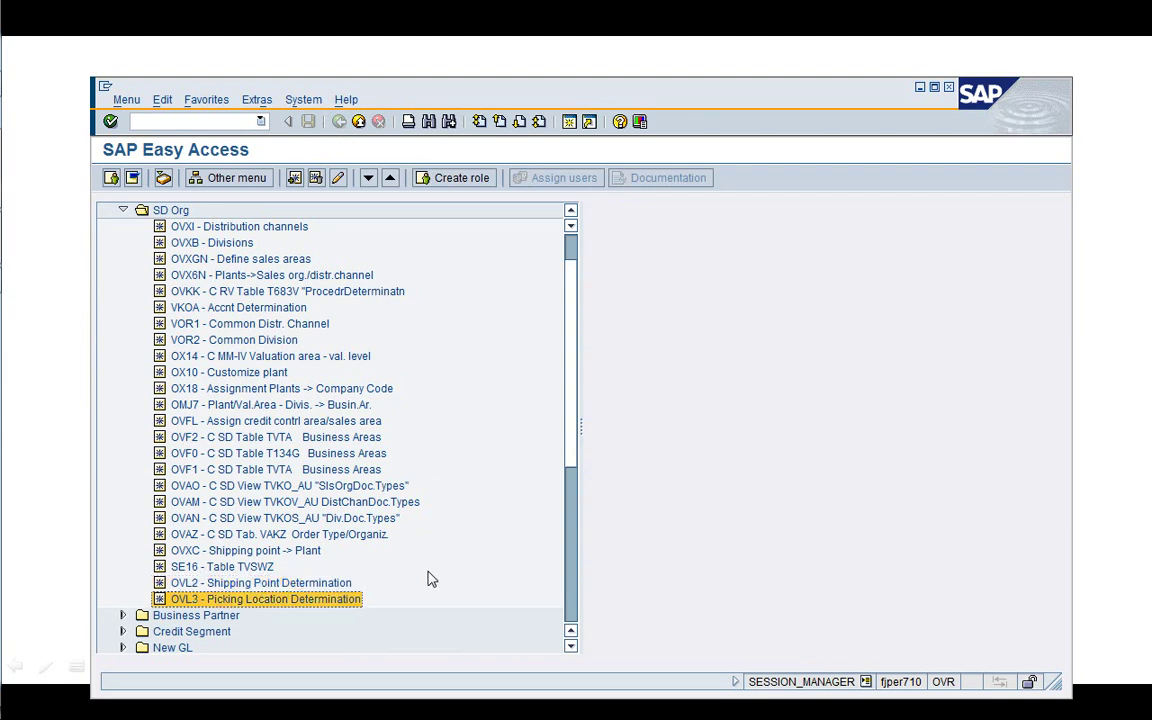
key(Return)
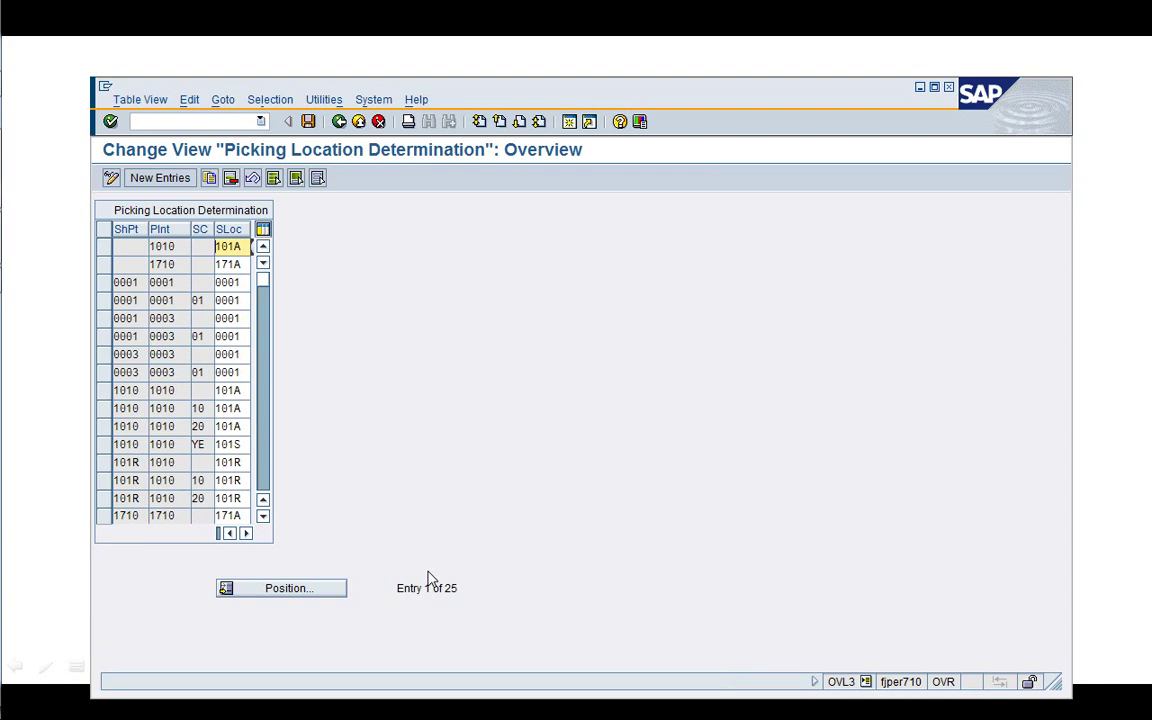
double_click(156, 408)
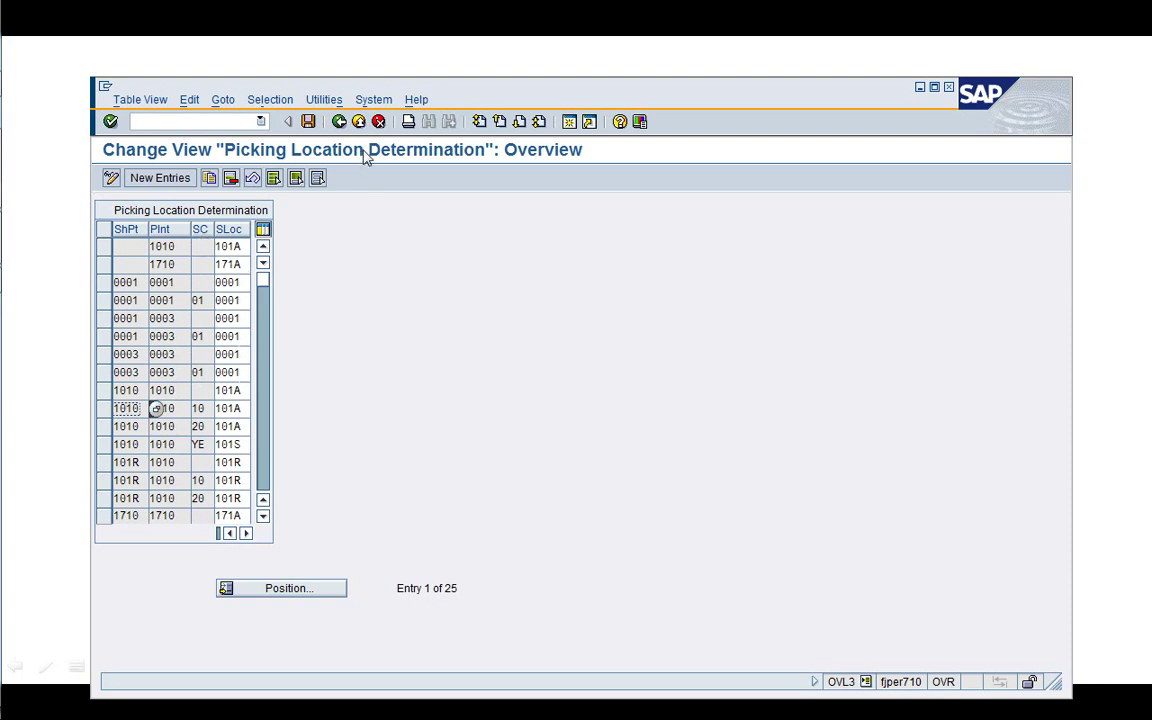
click(339, 121)
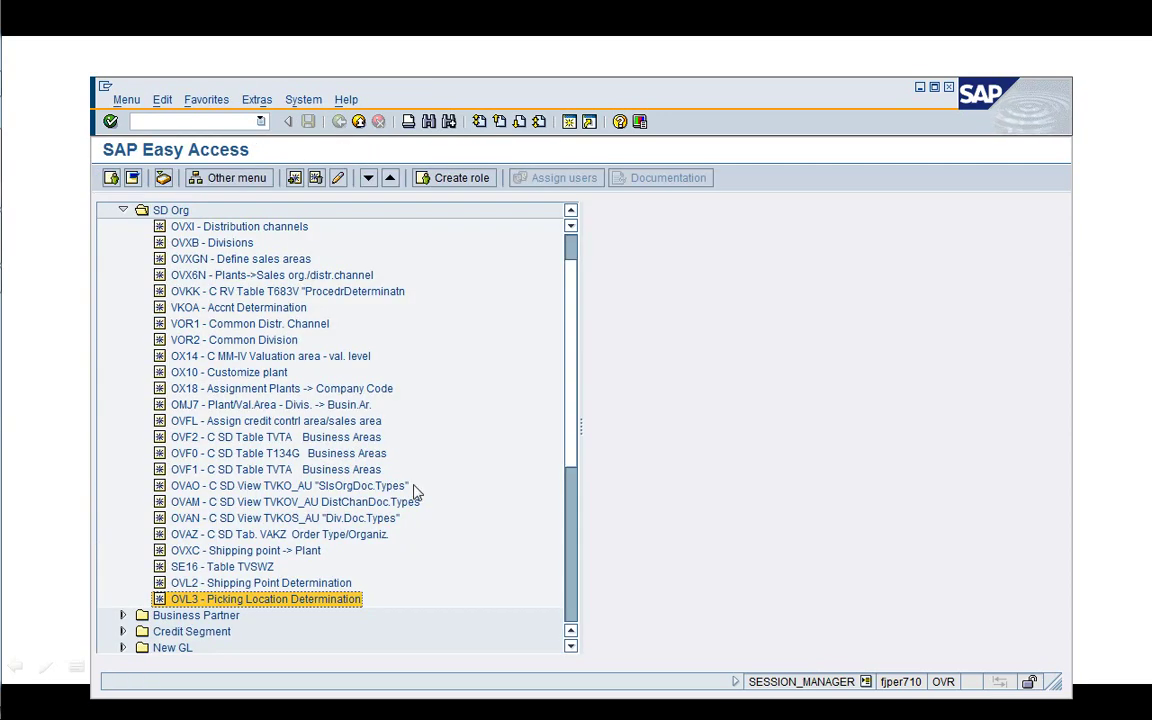
Collapse SD Org, expand the Business Partner favorites folder and look through its transactions and table entries
key(Left)
key(Left)
key(Down)
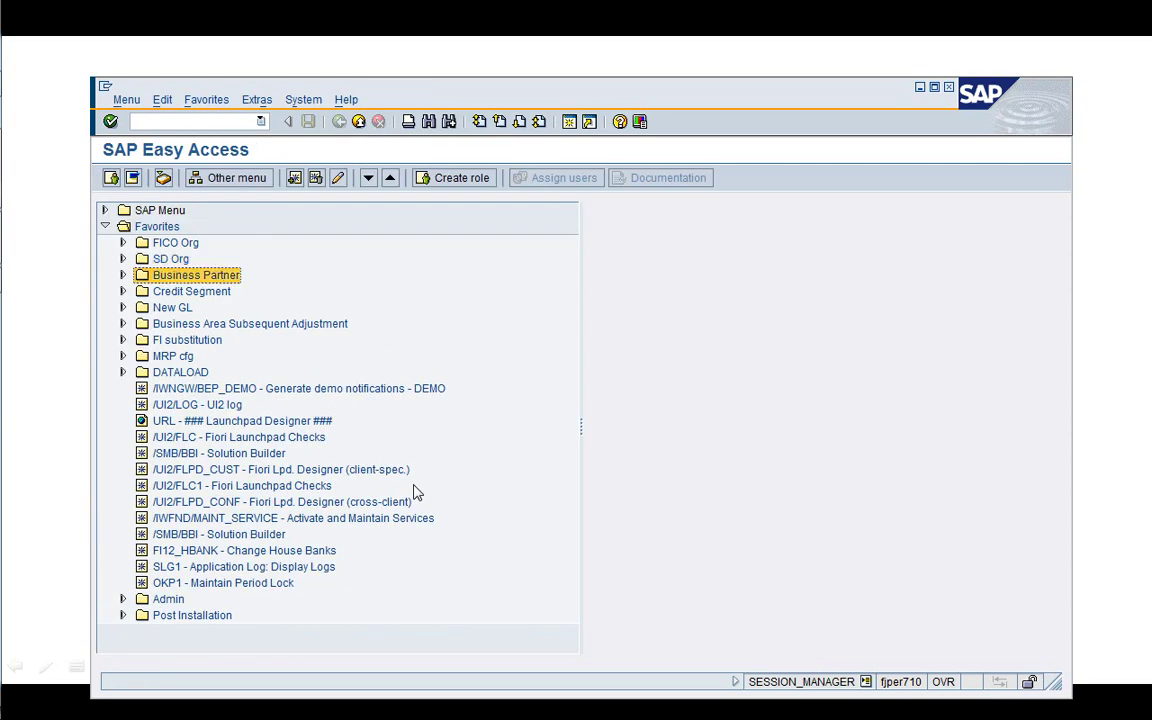
key(Right)
key(Down)
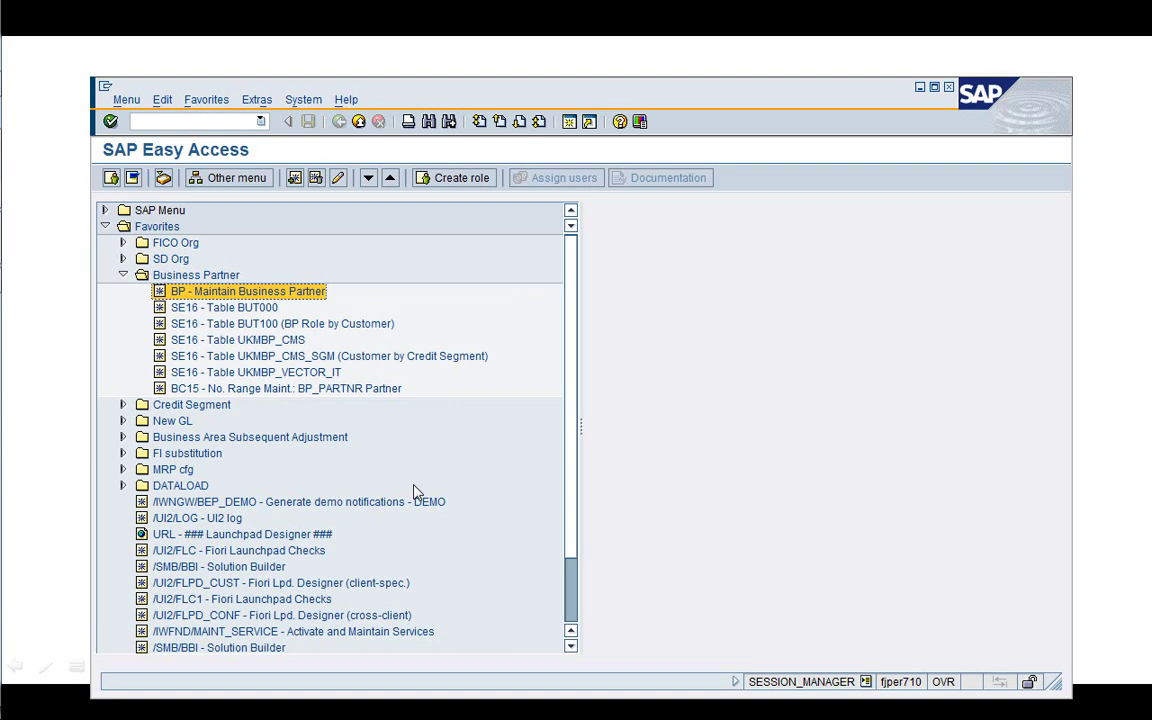
key(Down)
key(Down)
key(Down)
key(Down)
key(Down)
key(Down)
key(Down)
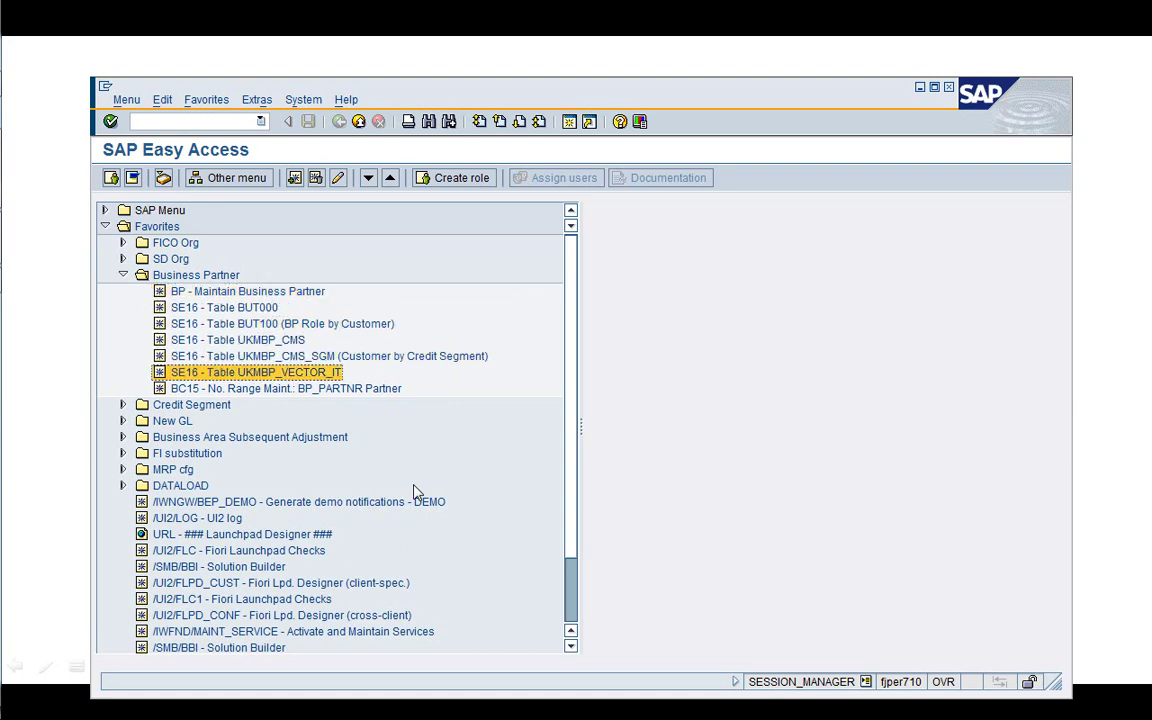
Expand the Credit Segment favorites folder to view its transactions, then collapse both Business Partner and Credit Segment
key(Right)
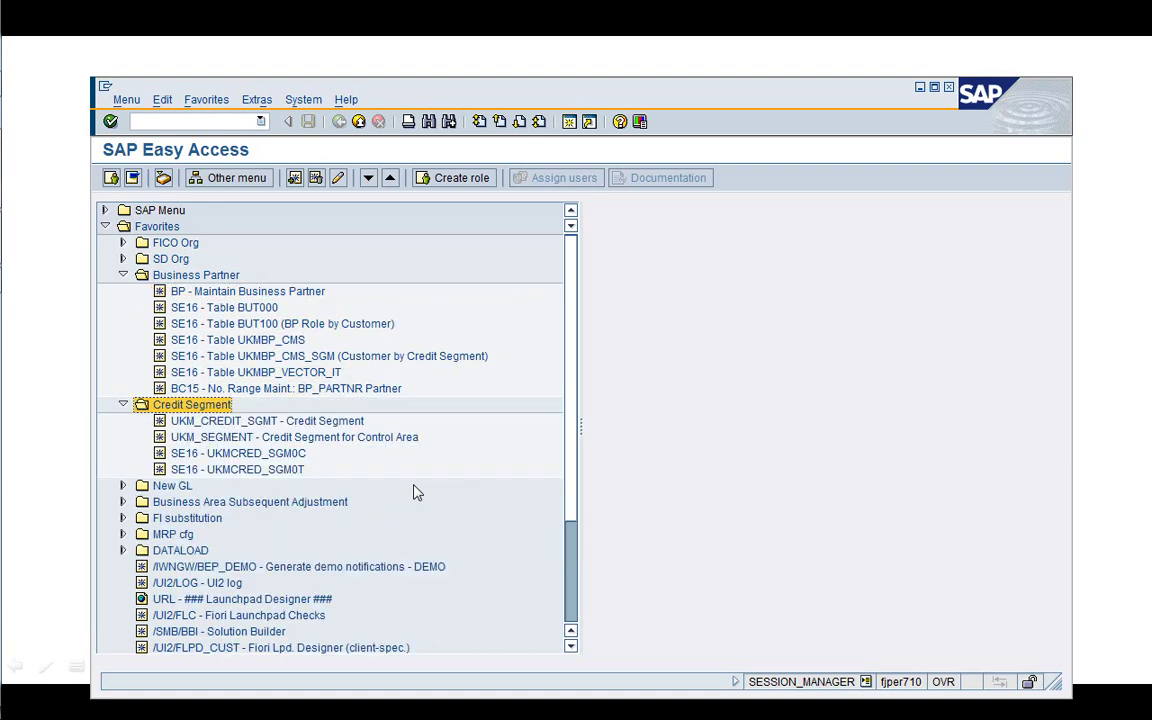
key(Up)
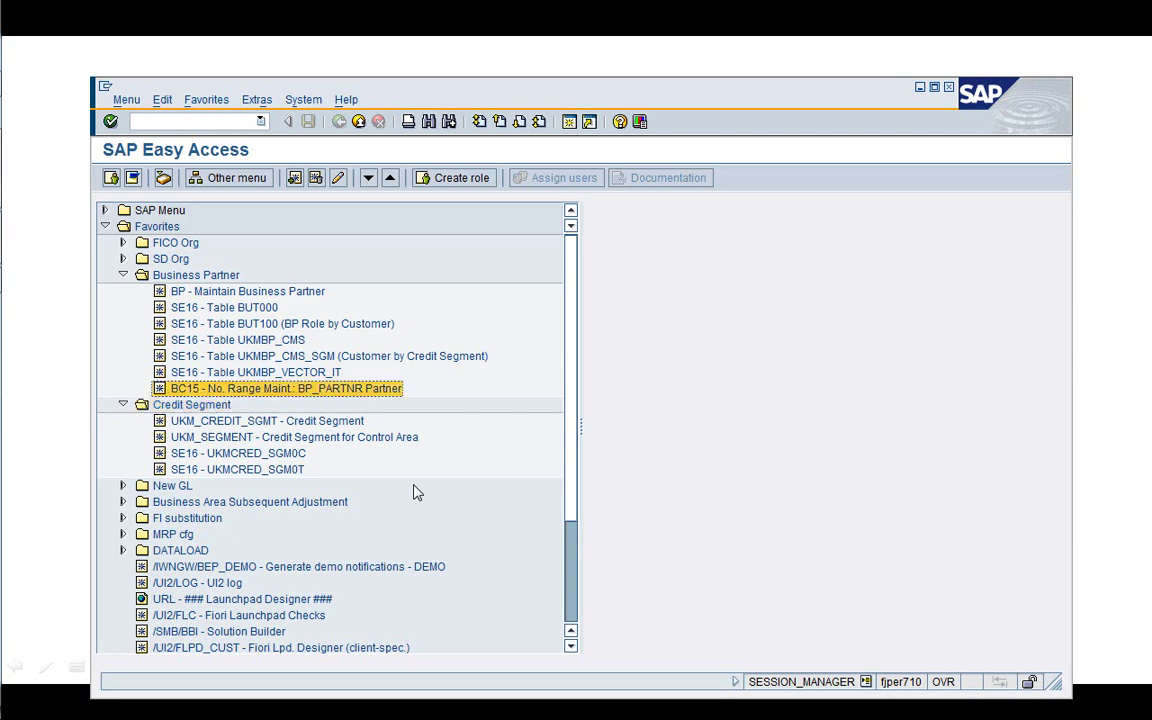
key(Left)
key(Left)
key(Down)
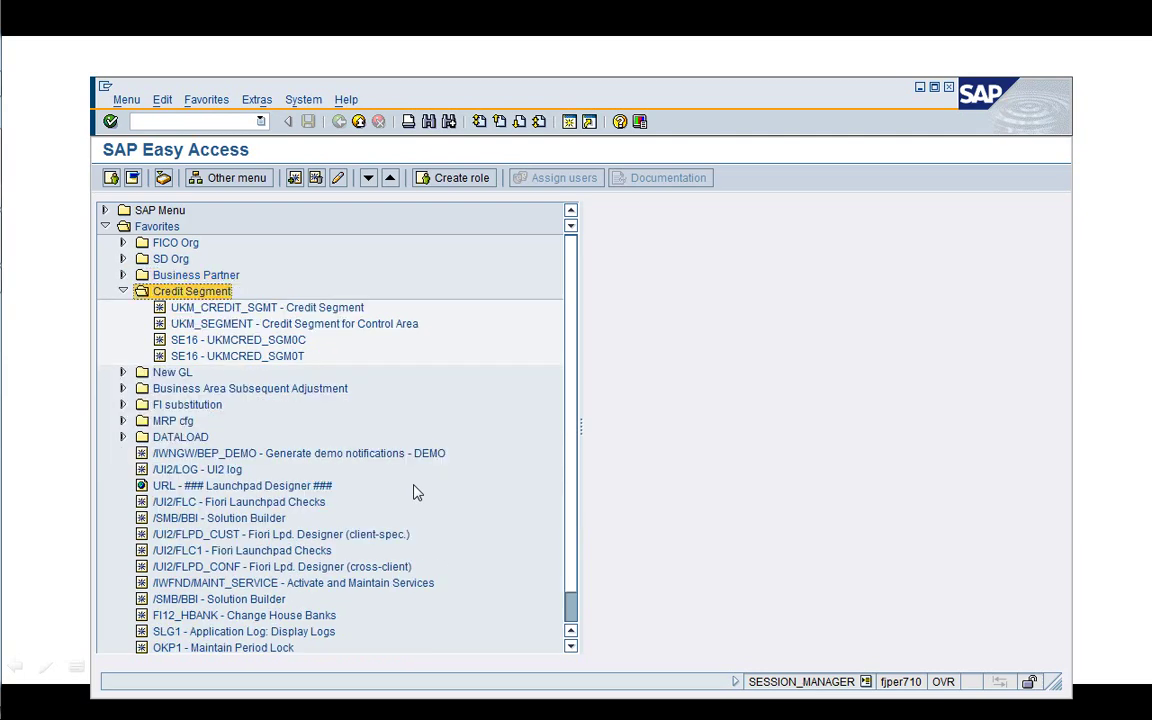
key(Left)
Expand New GL, view the GSP_LZ2 G/L account classification for document splitting in chart of accounts YCOA, and return to SAP Easy Access
key(Down)
key(Right)
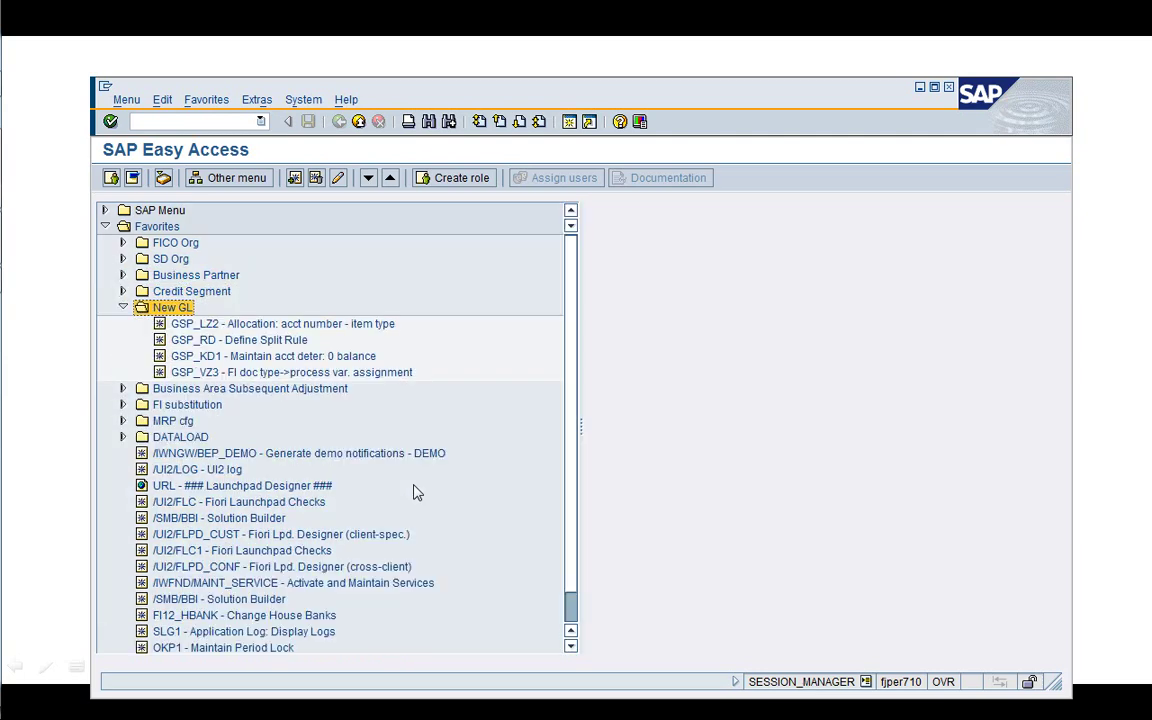
key(Down)
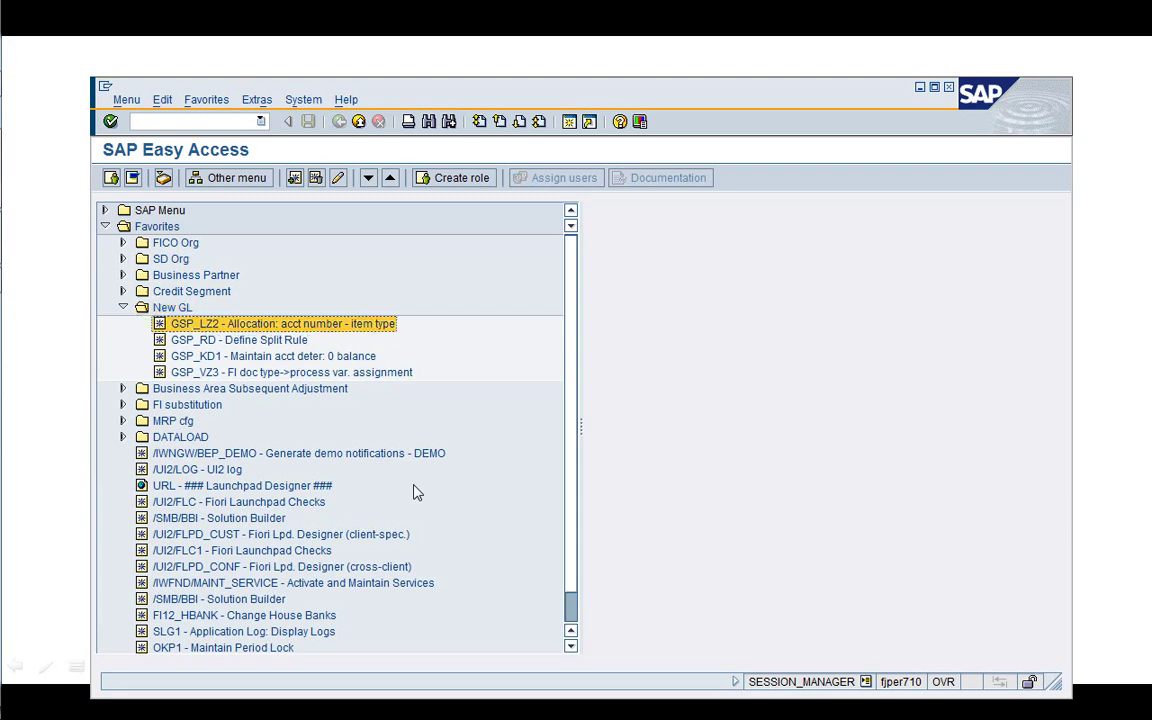
key(Return)
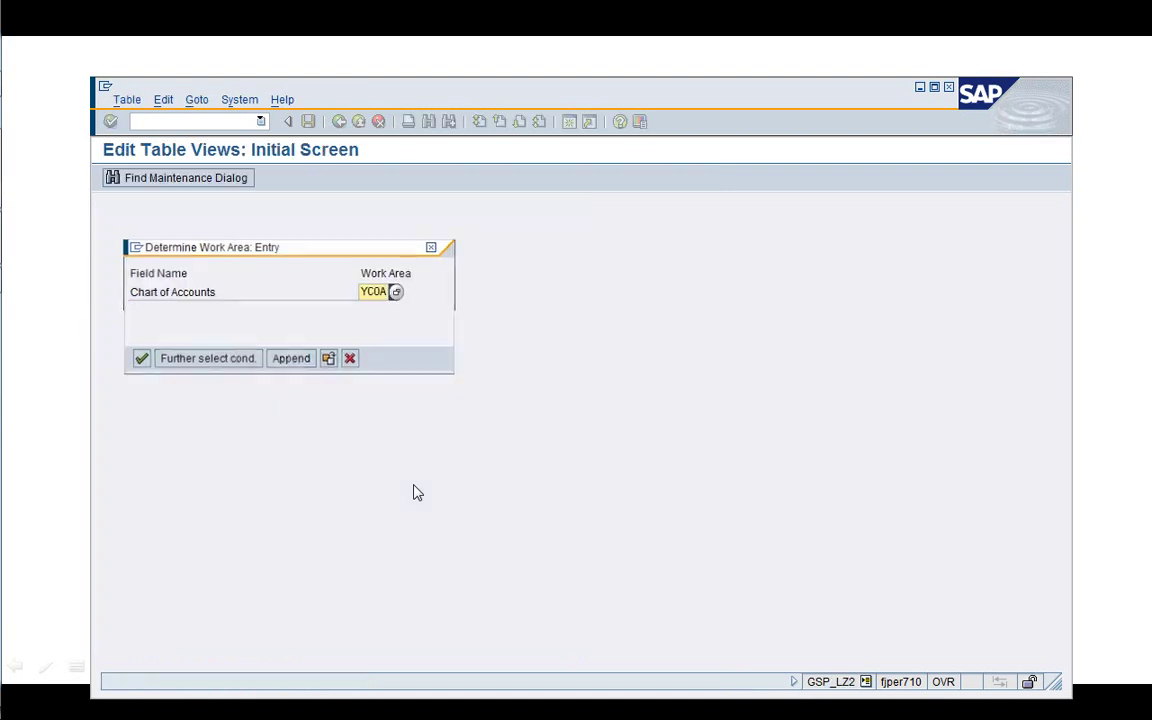
key(Return)
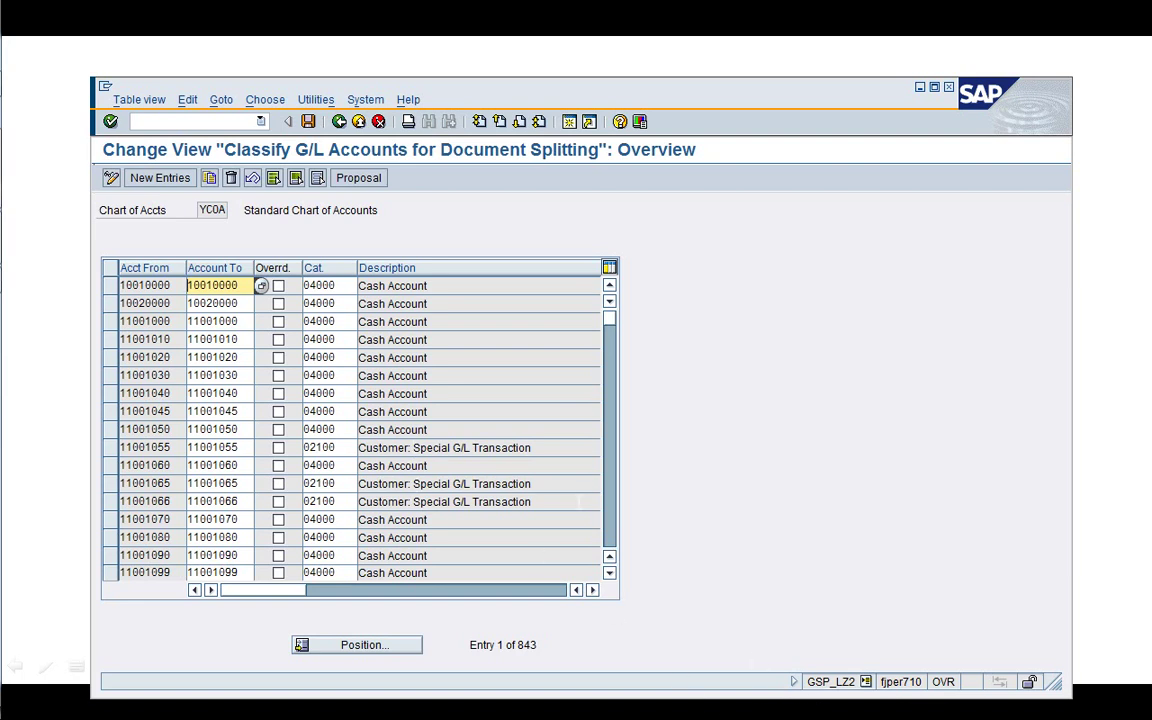
click(338, 121)
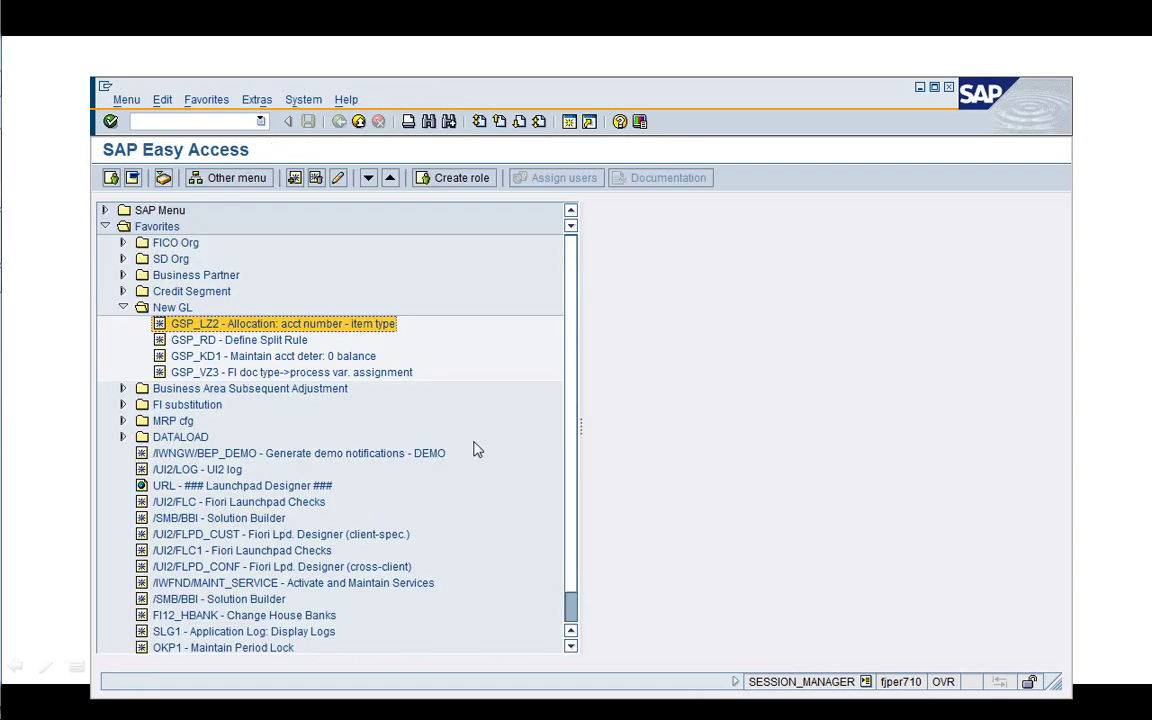
Collapse New GL, expand Business Area Subsequent Adjustment to view its transactions, and collapse it again
key(Left)
key(Left)
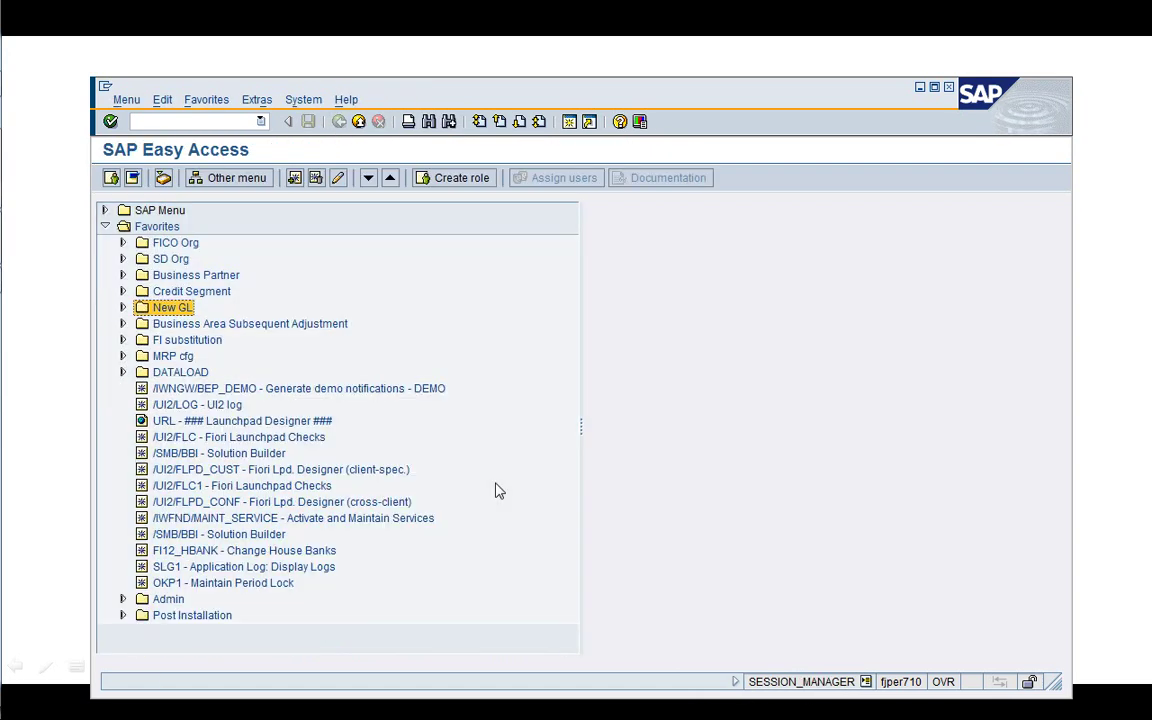
key(Down)
key(Right)
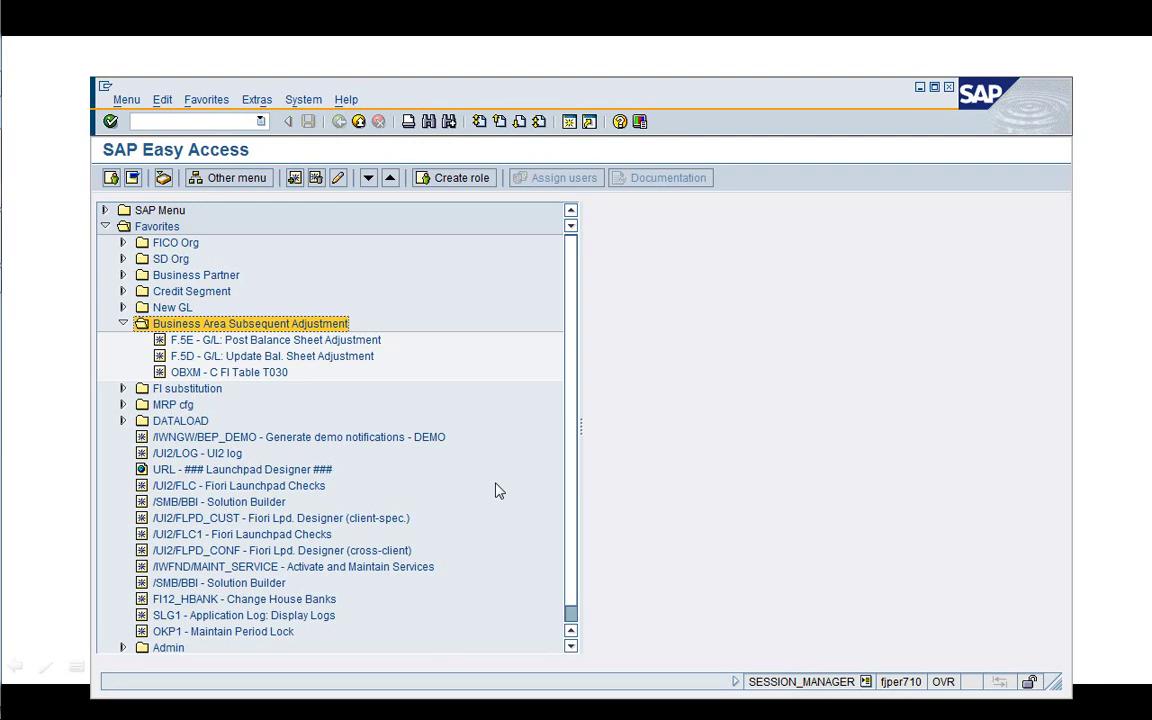
key(Left)
Expand the FI substitution favorites folder and look through its transactions and table entries
key(Down)
key(Right)
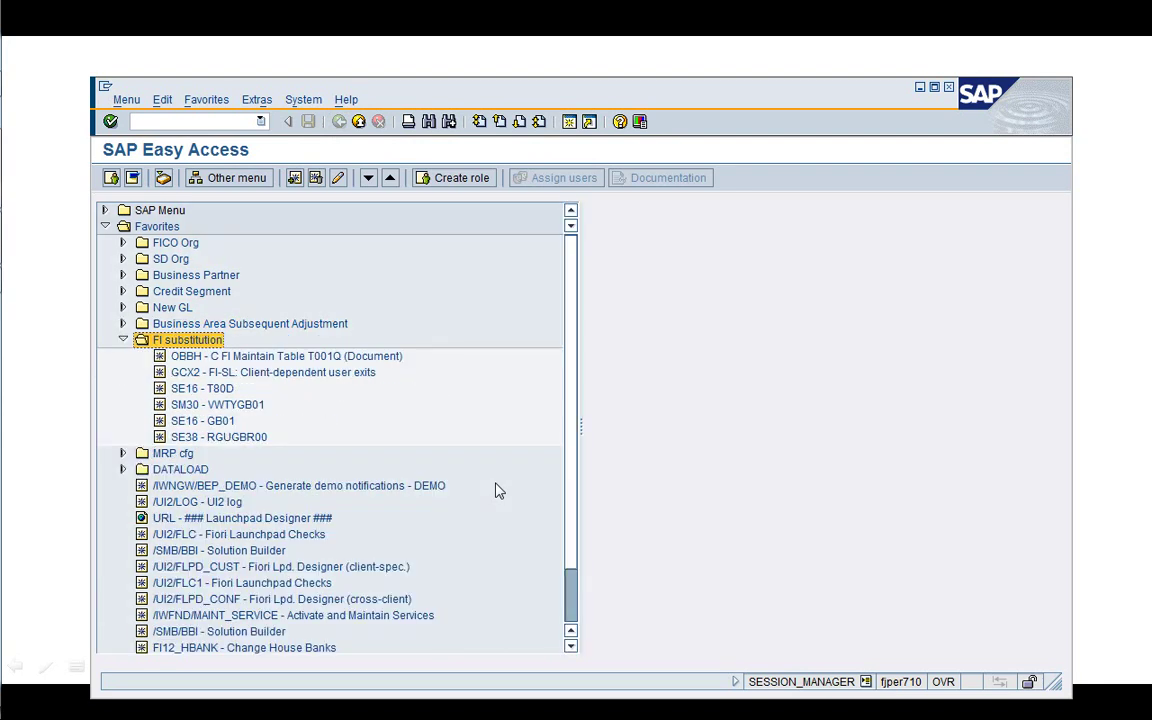
key(Down)
key(Down)
key(Down)
key(Down)
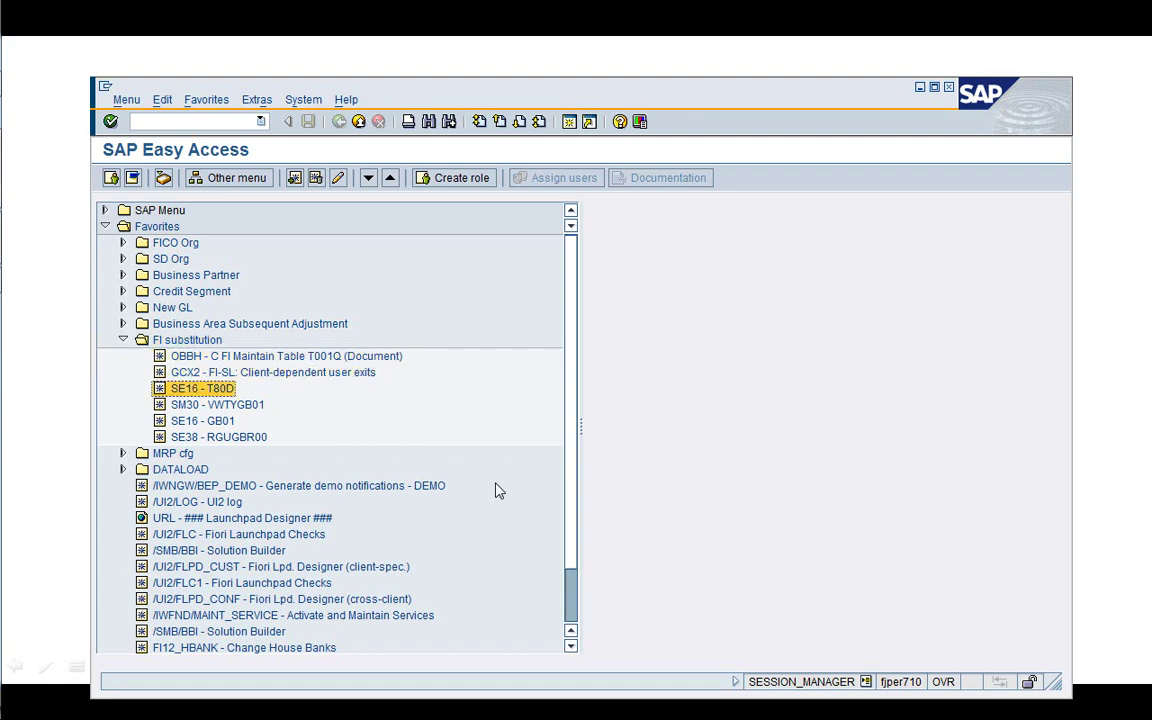
key(Down)
key(Down)
key(Down)
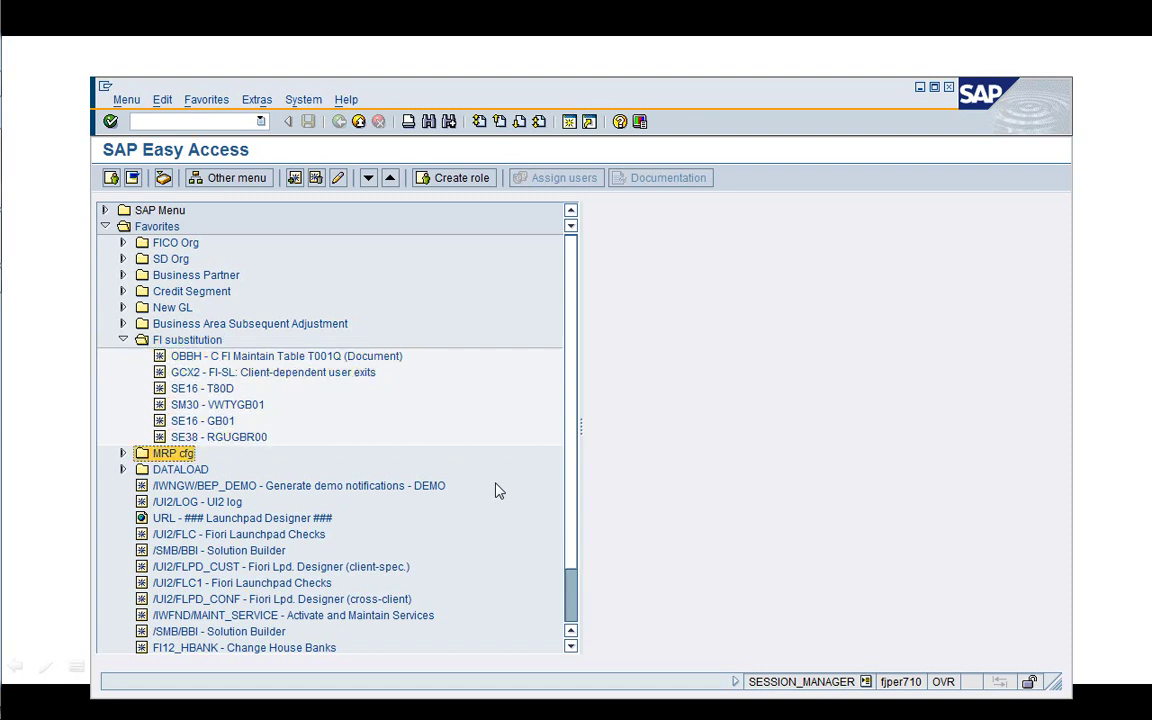
Expand the MRP cfg favorites folder and select OPPQ, the MRP plant parameters transaction
key(Right)
key(Up)
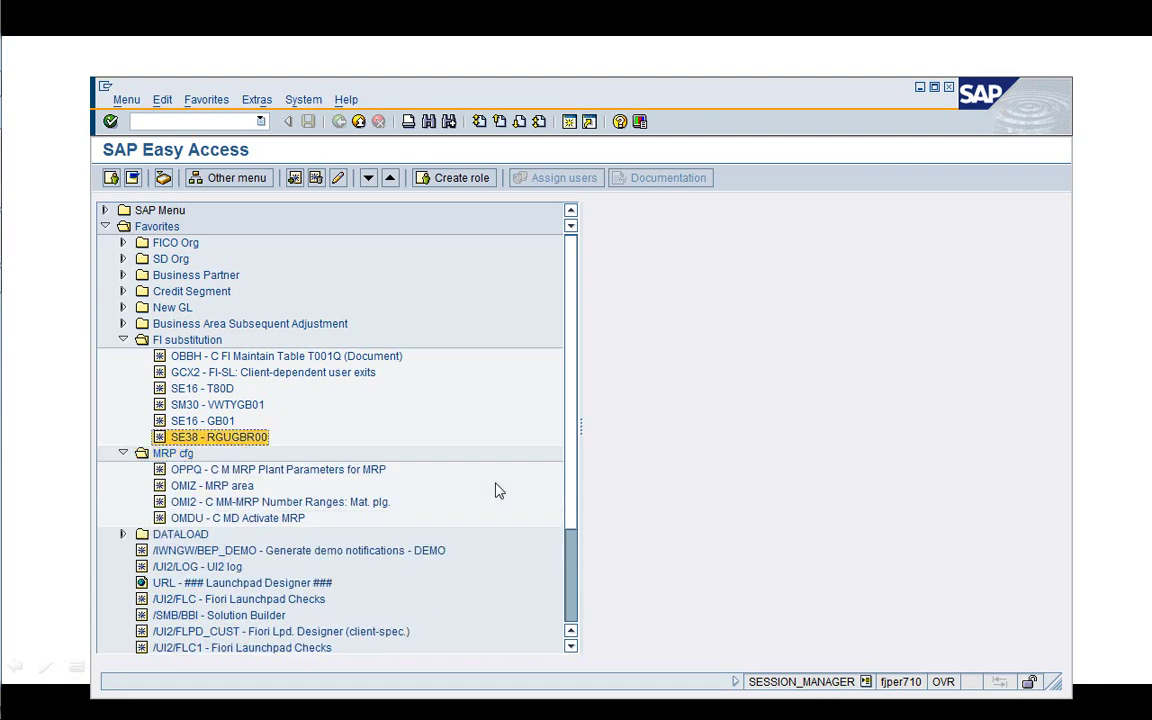
key(Down)
key(Down)
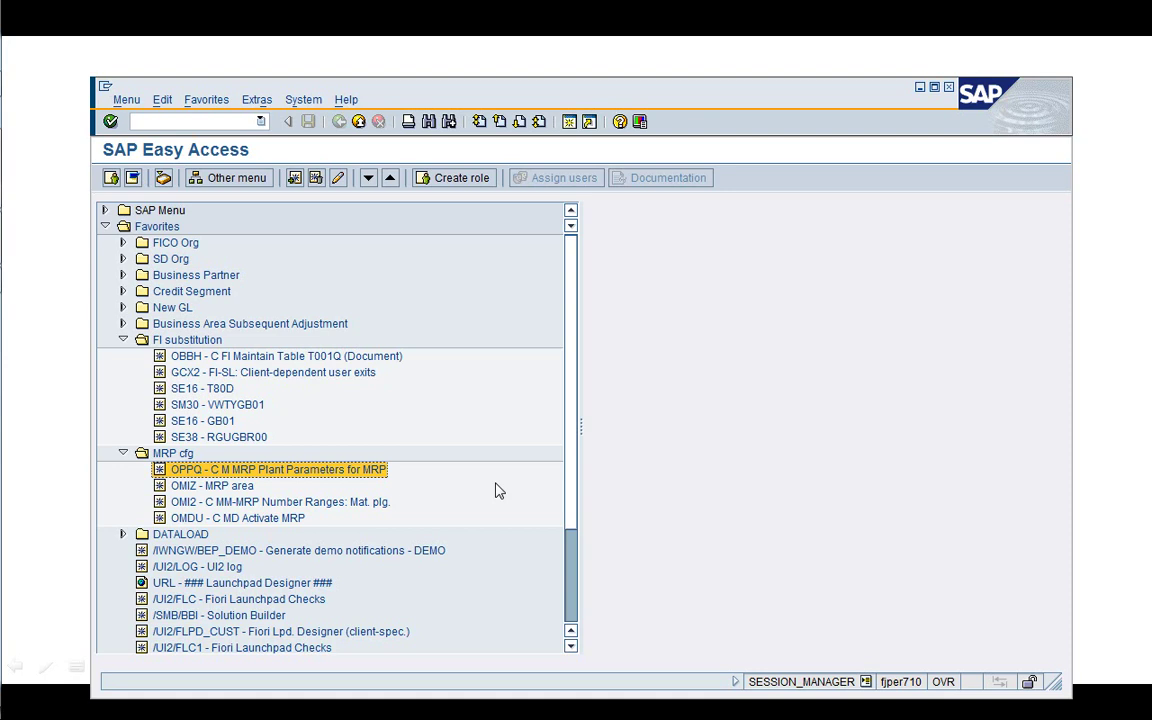
Open OMDU - C MD Activate MRP, examine which plants have material requirements planning activated, and return to SAP Easy Access
key(Down)
key(Down)
key(Down)
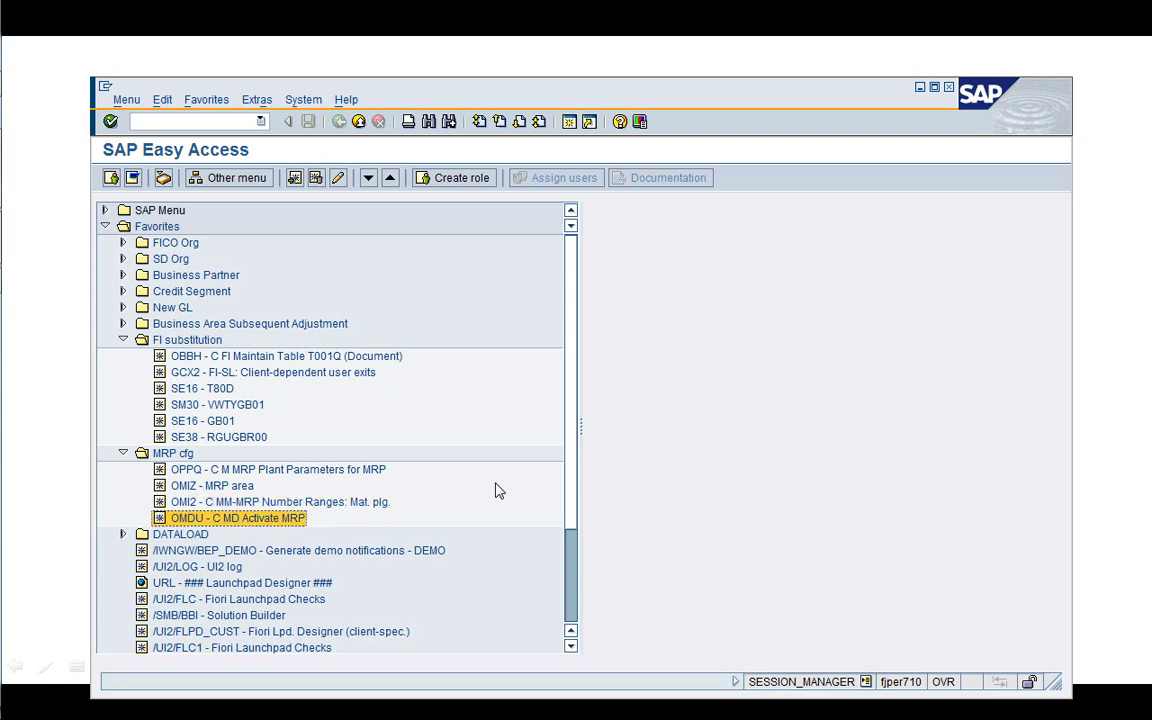
key(Return)
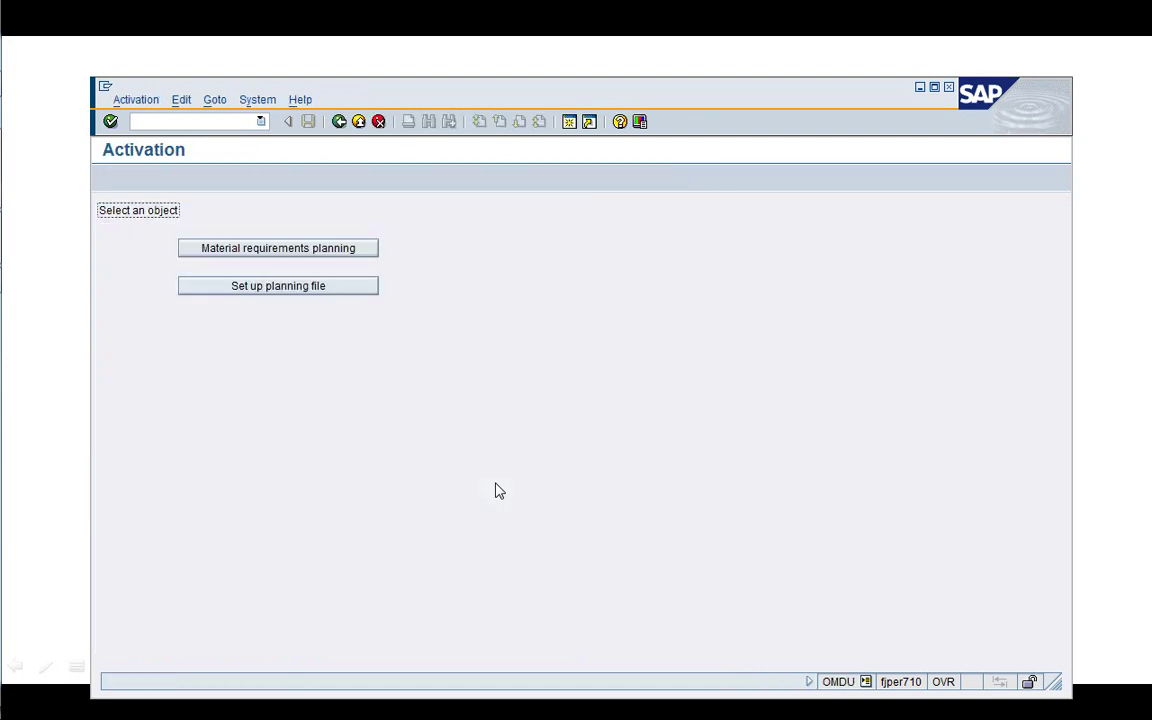
click(290, 252)
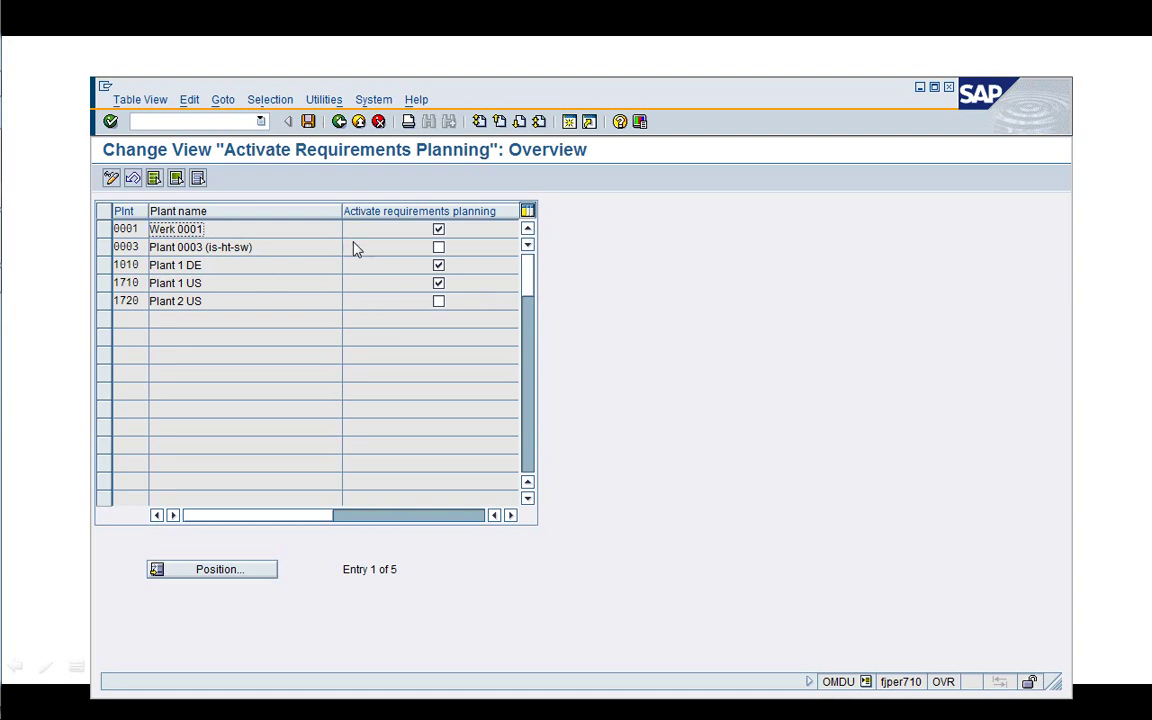
click(339, 121)
click(339, 121)
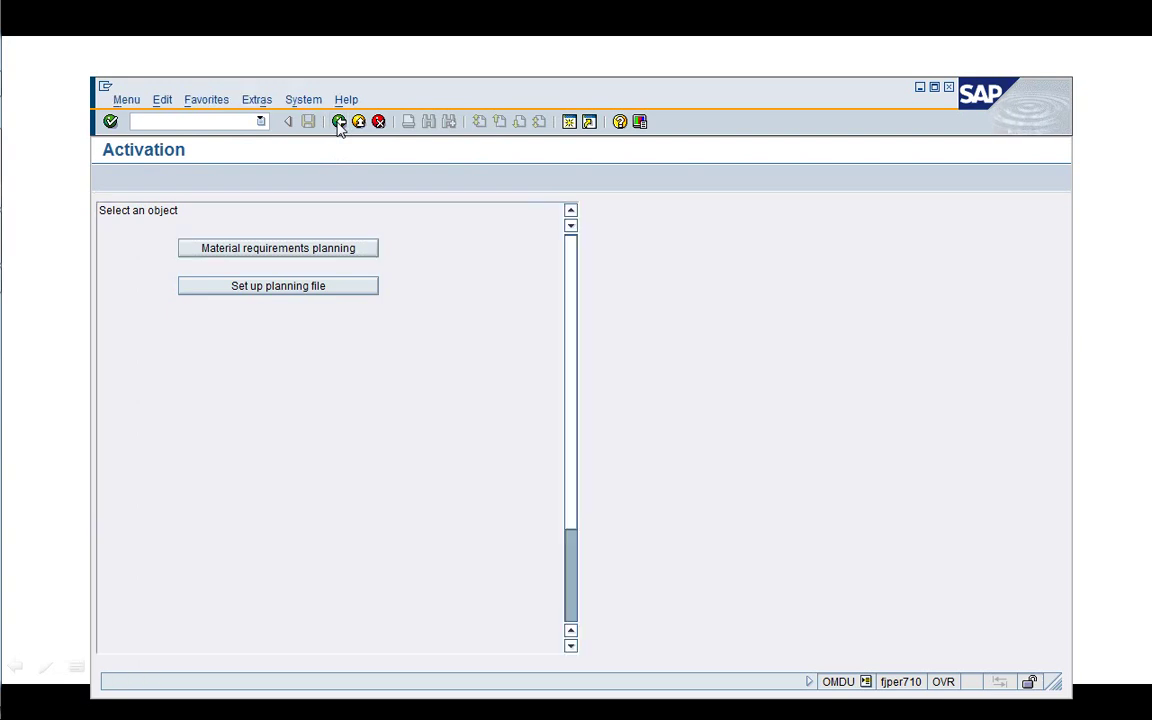